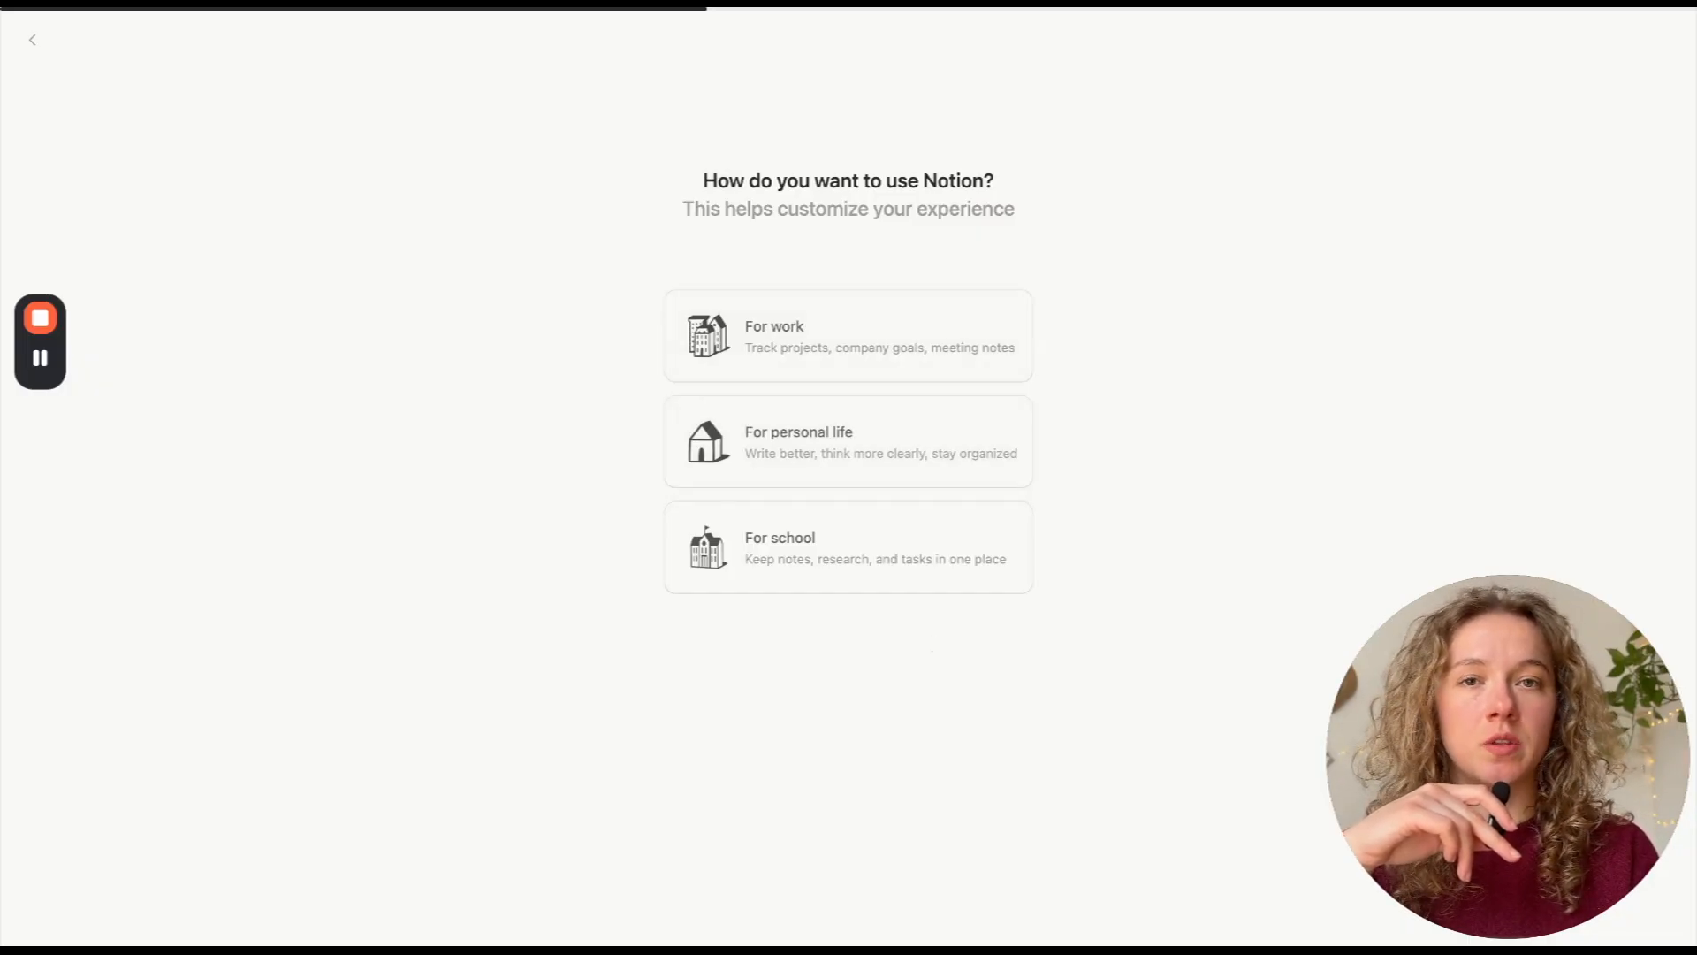
- Choose personal life as the intended use of the new workspace
{"action": "left_click", "coordinate": [867, 451]}
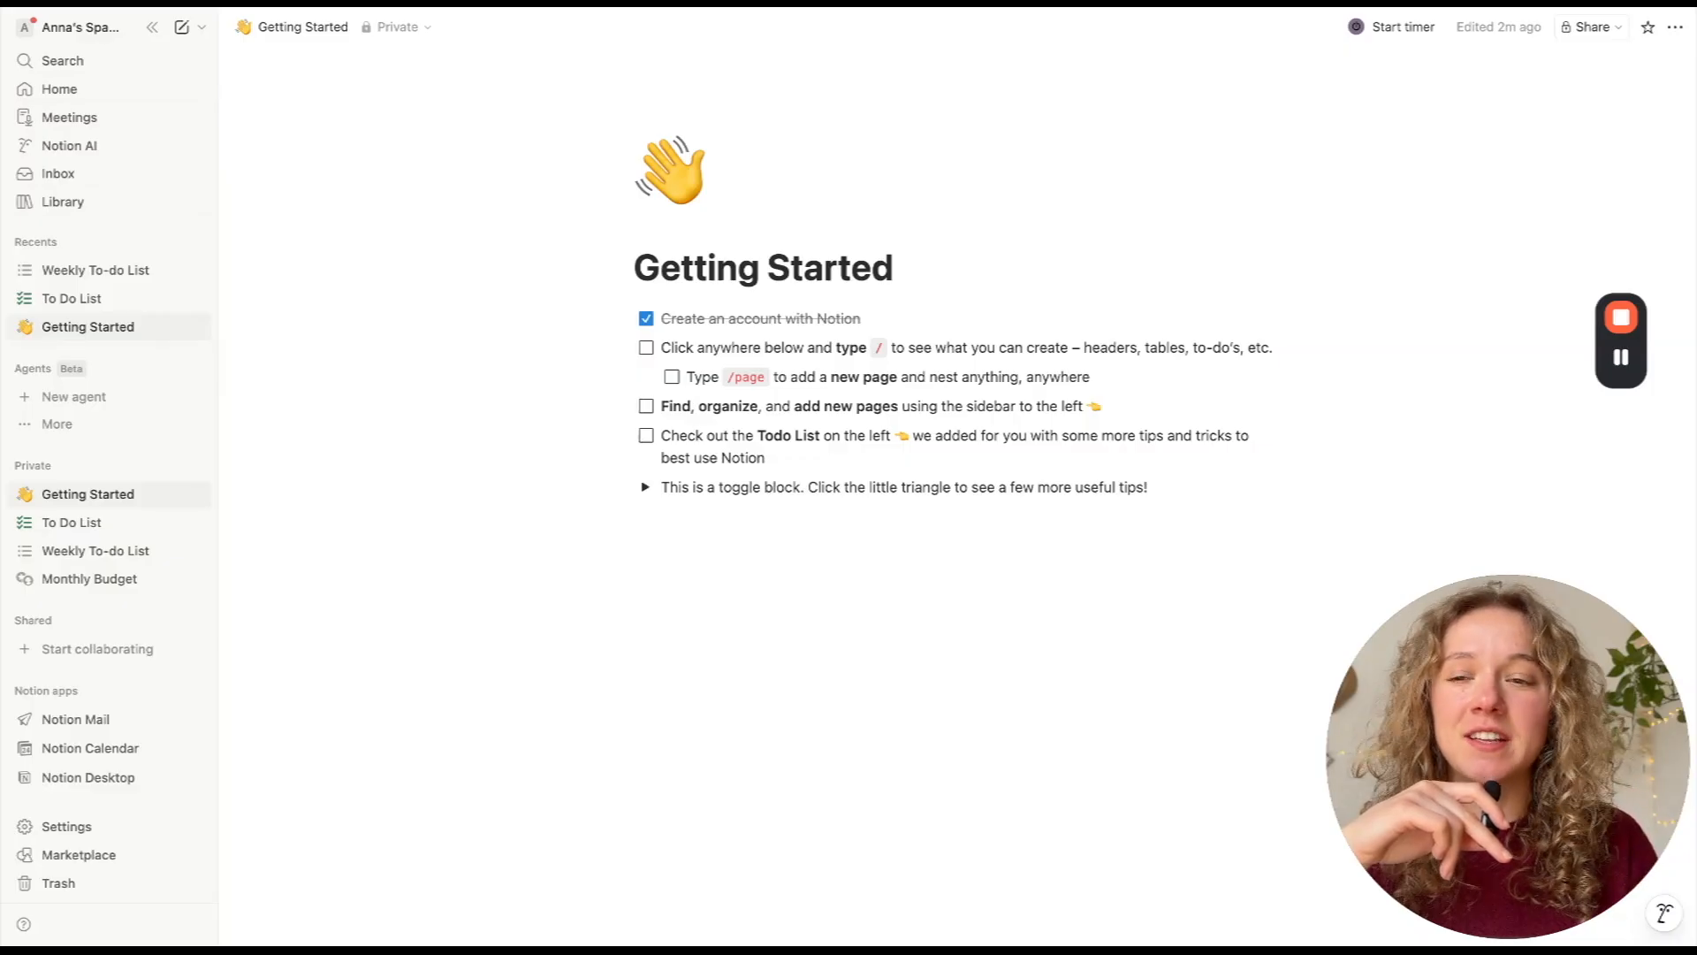
- Search the workspace for "task", and close the search without opening a result
{"action": "left_click", "coordinate": [84, 62]}
{"action": "left_click", "coordinate": [84, 61]}
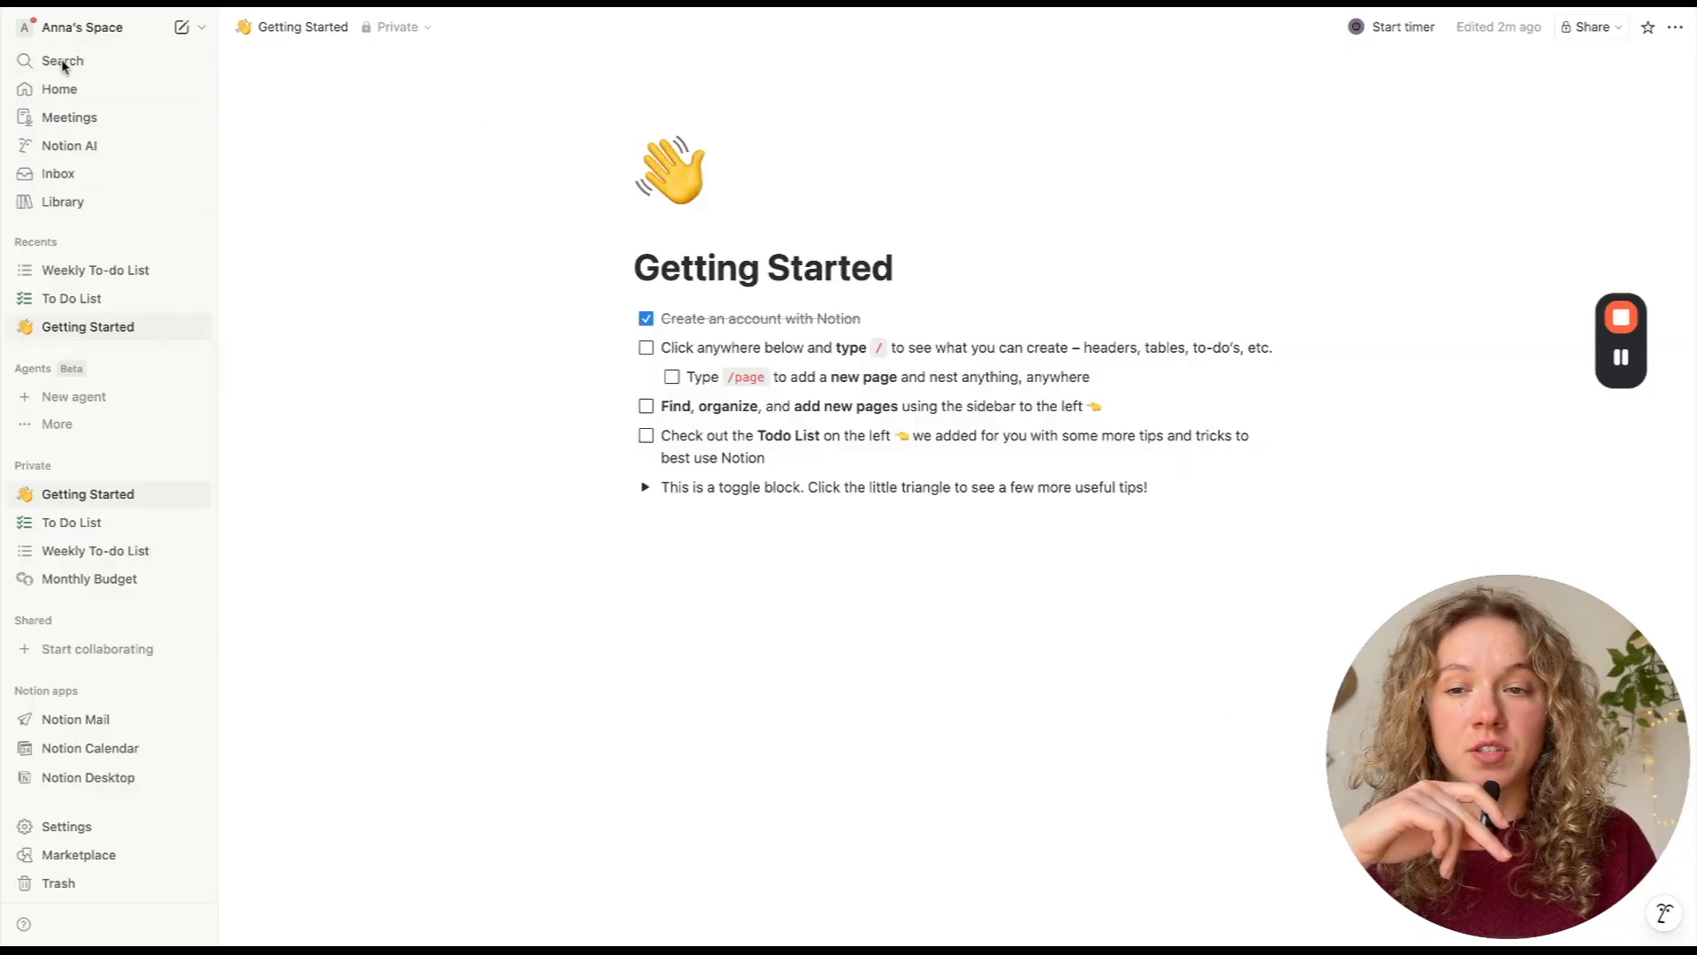
{"action": "left_click", "coordinate": [78, 64]}
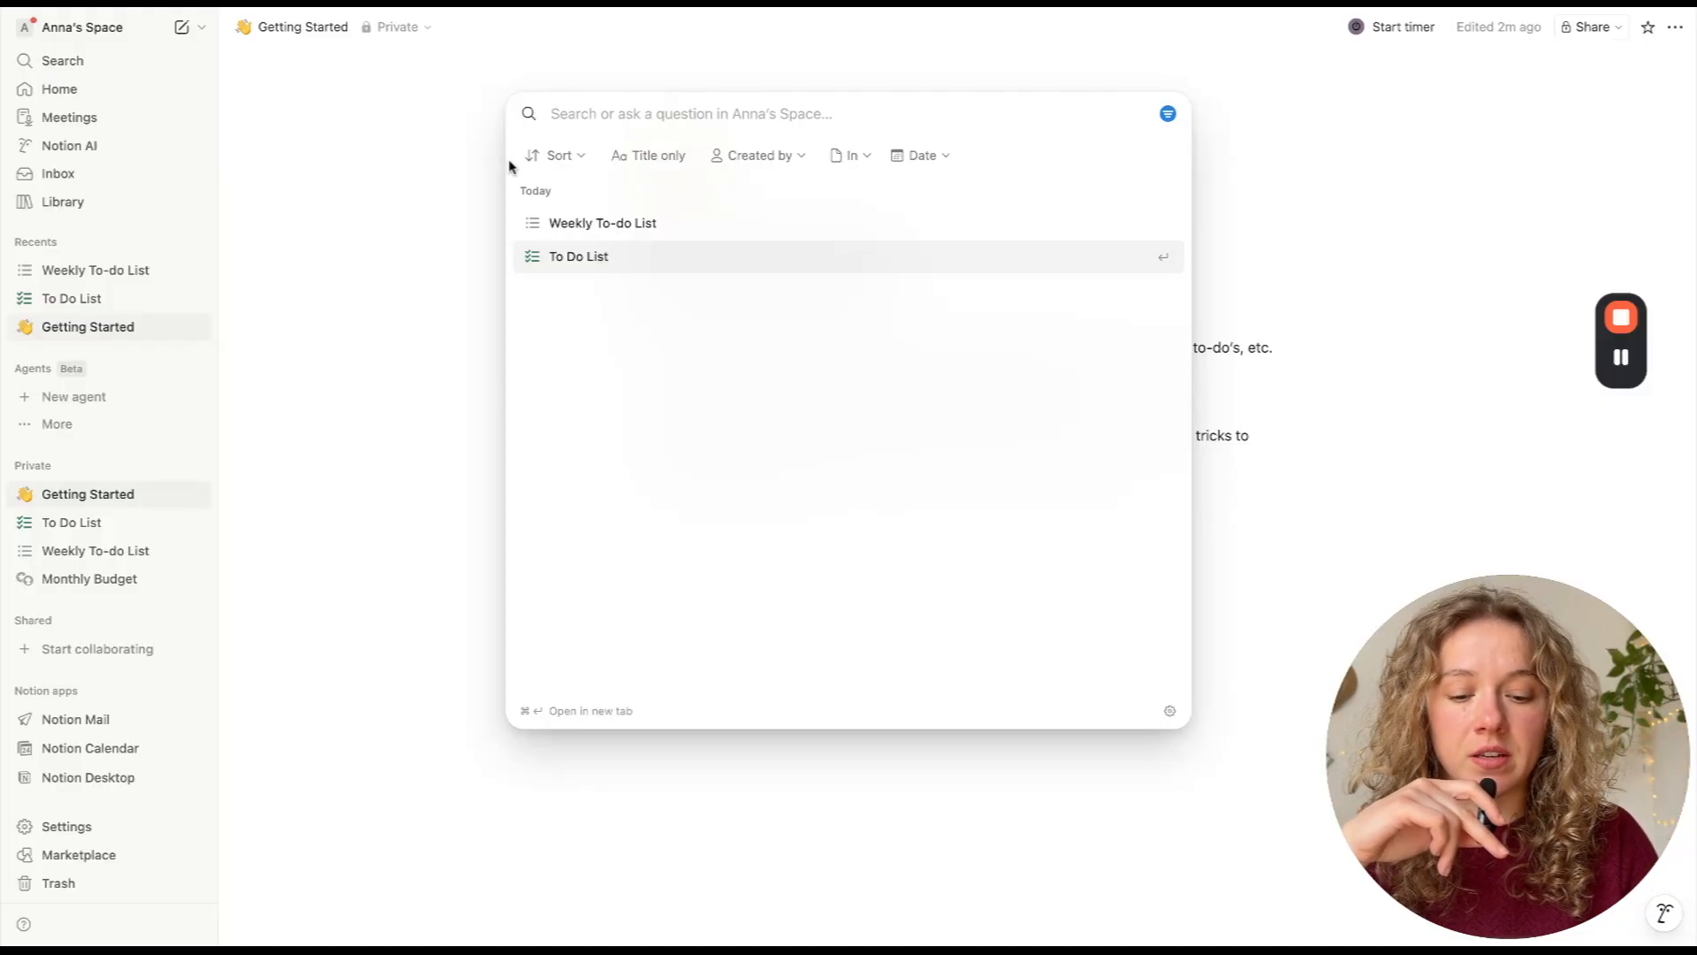
{"action": "type", "text": "task"}
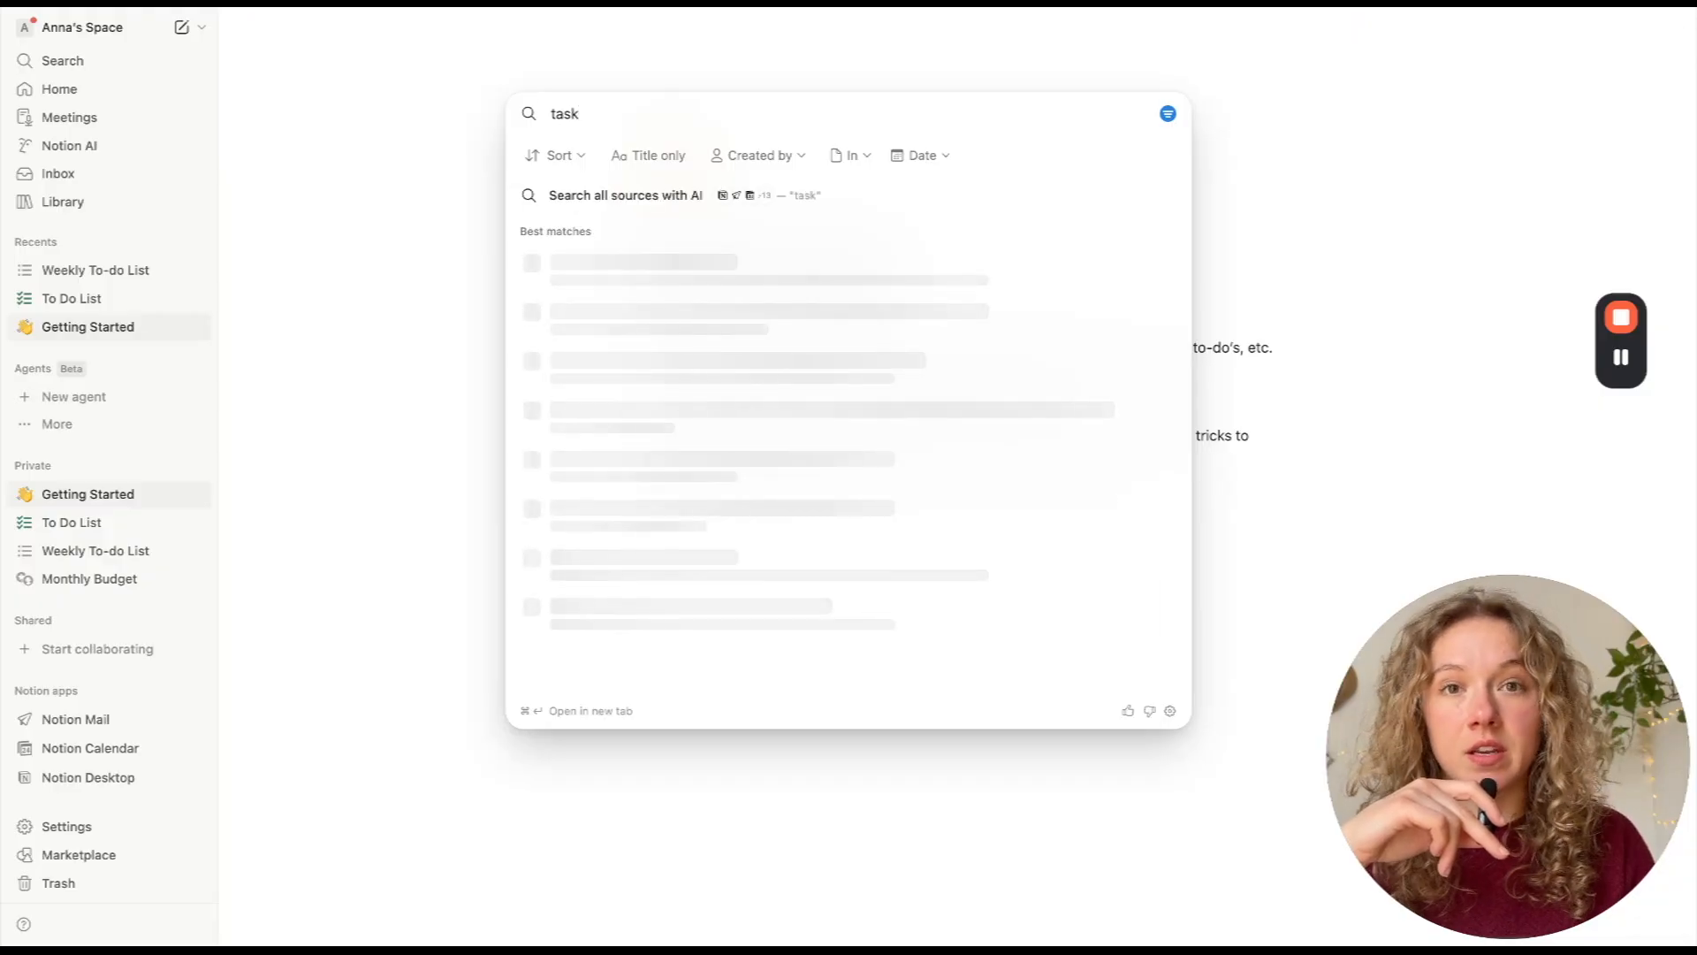
{"action": "left_click", "coordinate": [383, 267]}
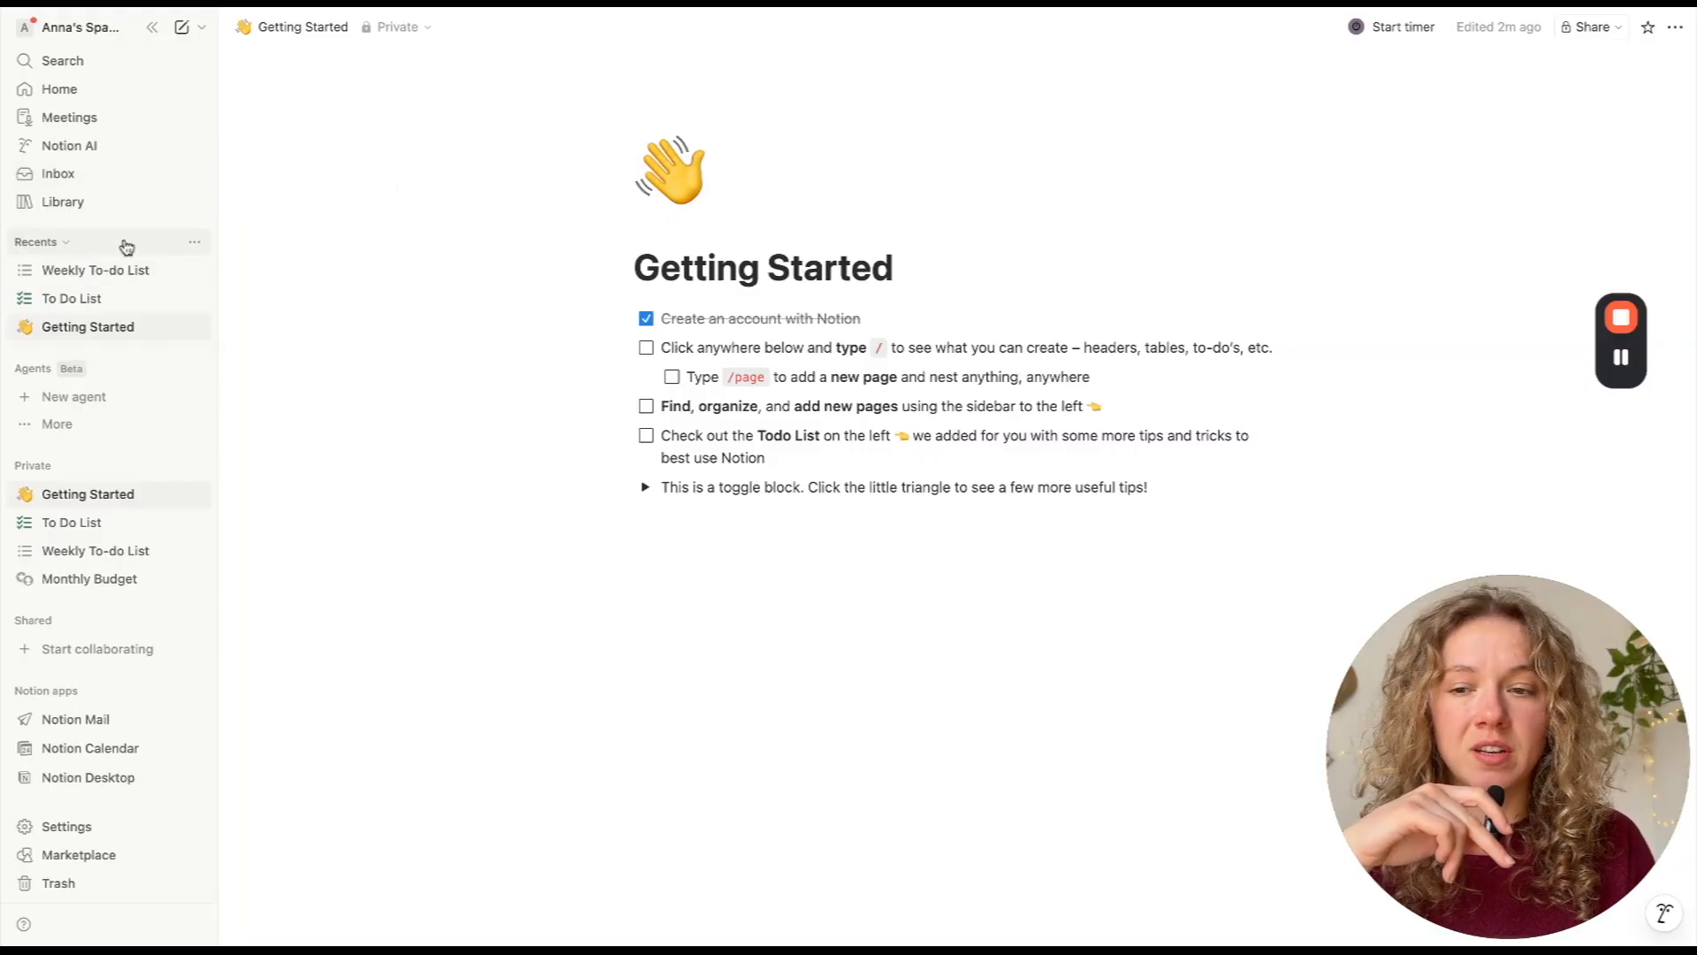
- Collapse the Recents and Agents sections of the sidebar, keeping the Private section expanded
{"action": "left_click", "coordinate": [65, 250]}
{"action": "left_click", "coordinate": [66, 251]}
{"action": "left_click", "coordinate": [66, 249]}
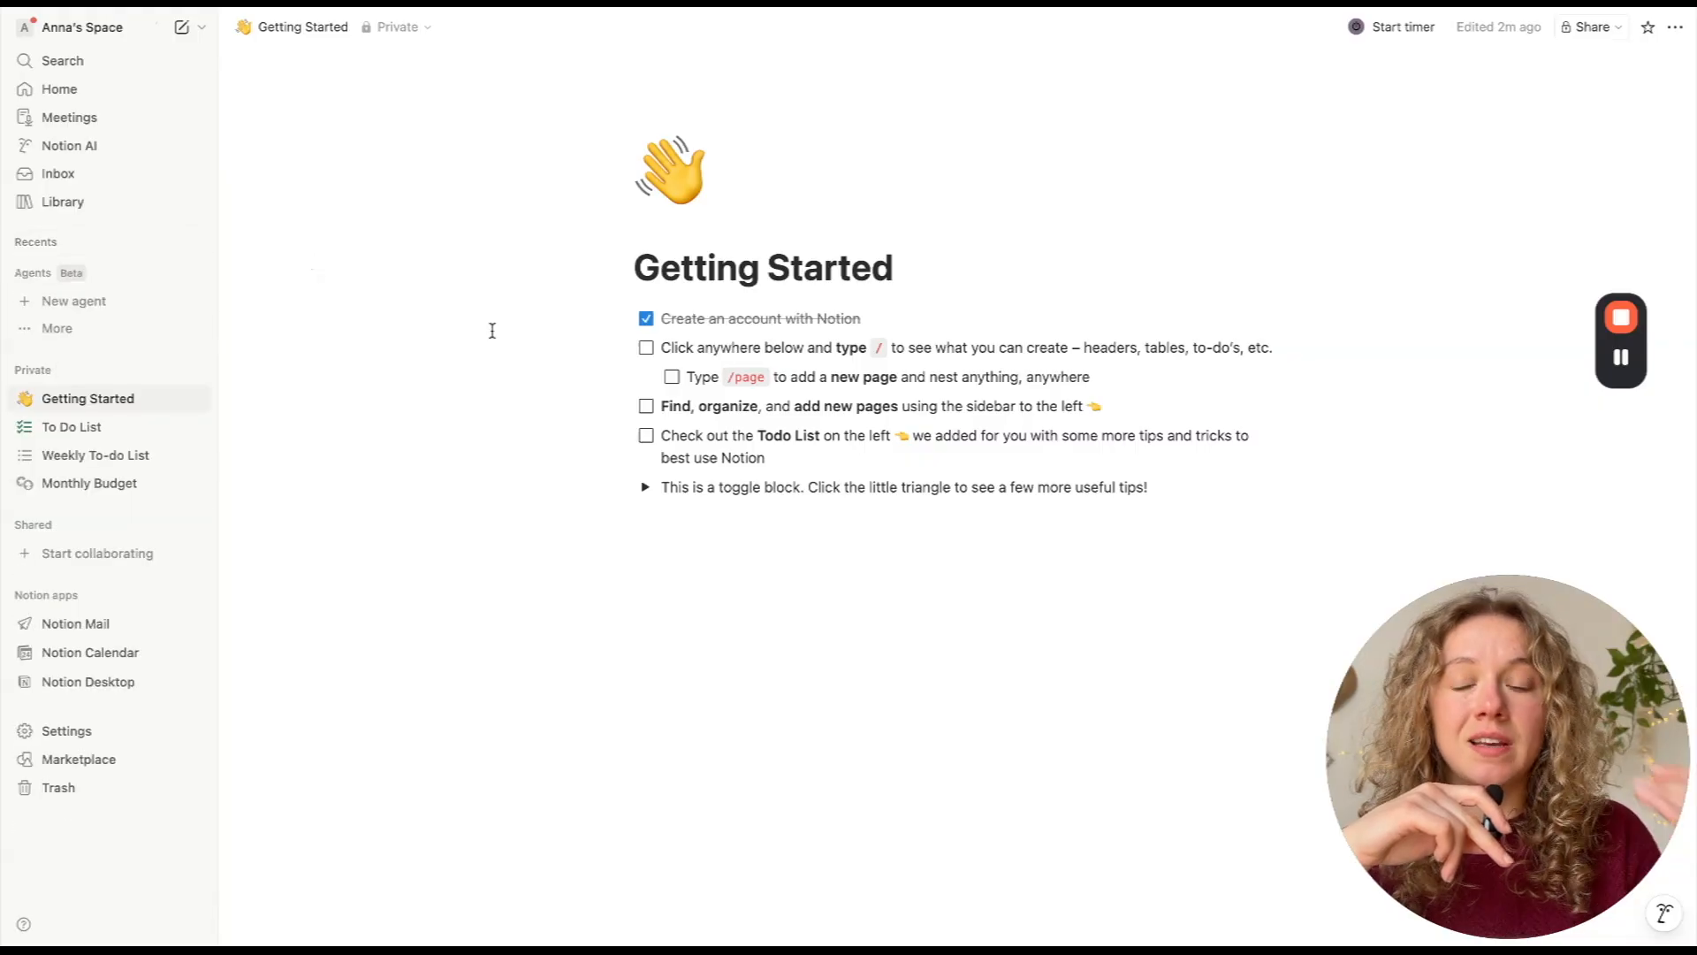
{"action": "left_click", "coordinate": [62, 245]}
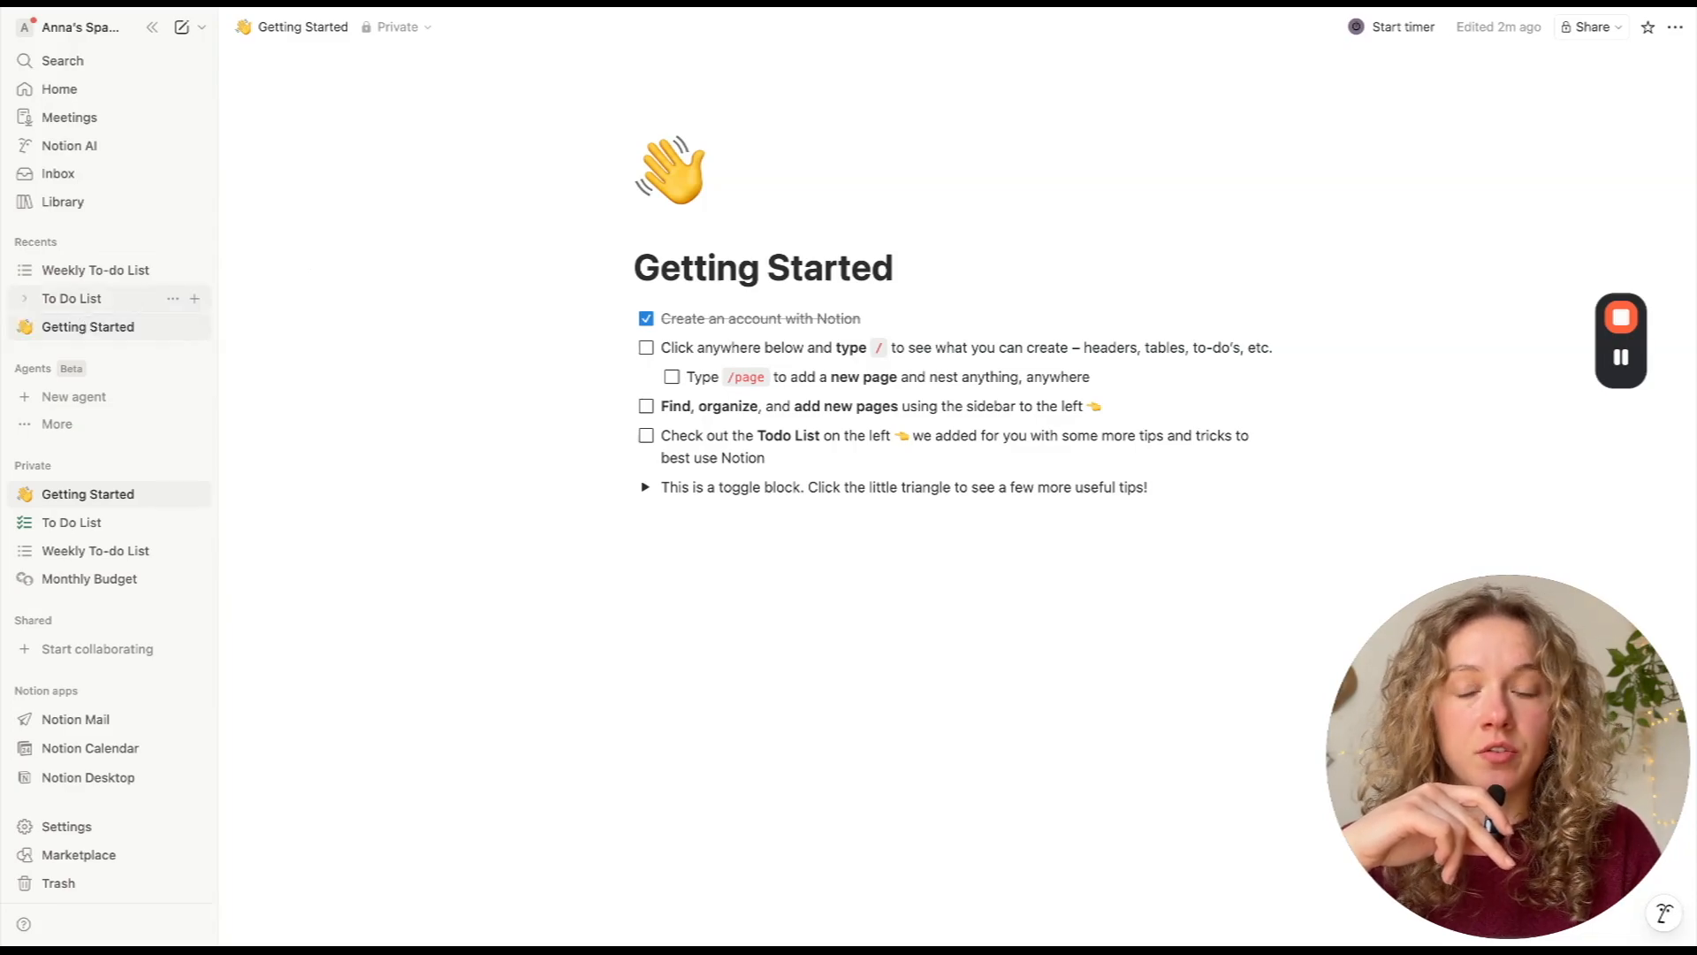
{"action": "left_click", "coordinate": [67, 247]}
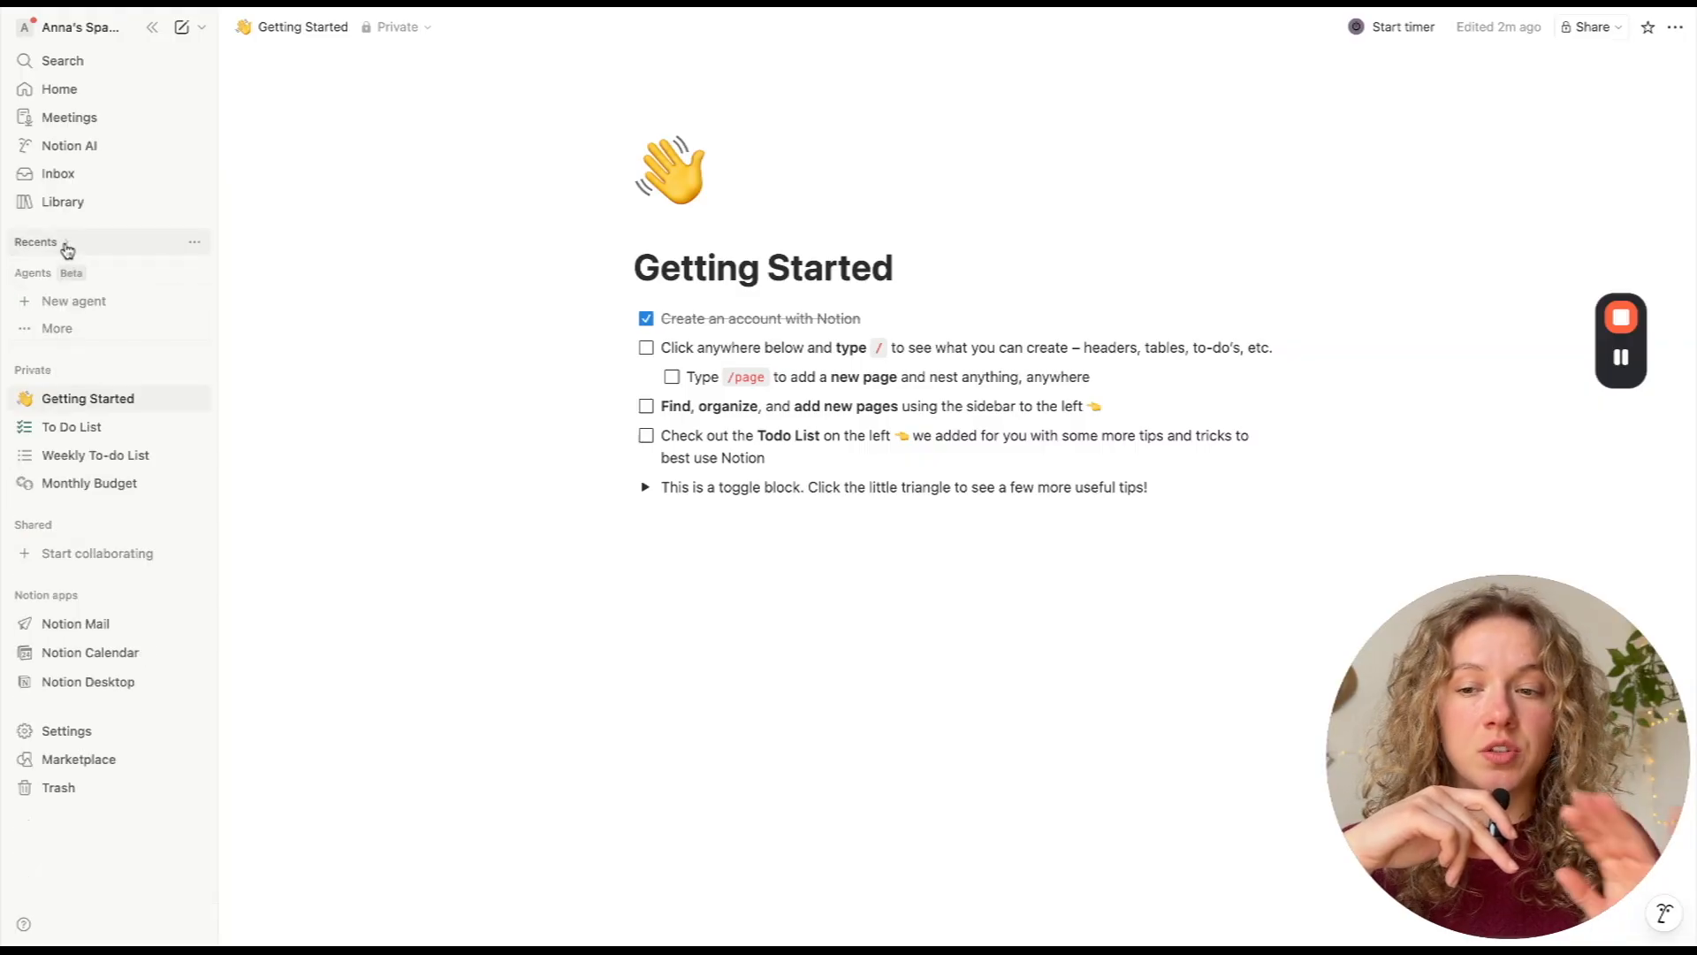
{"action": "left_click", "coordinate": [95, 276]}
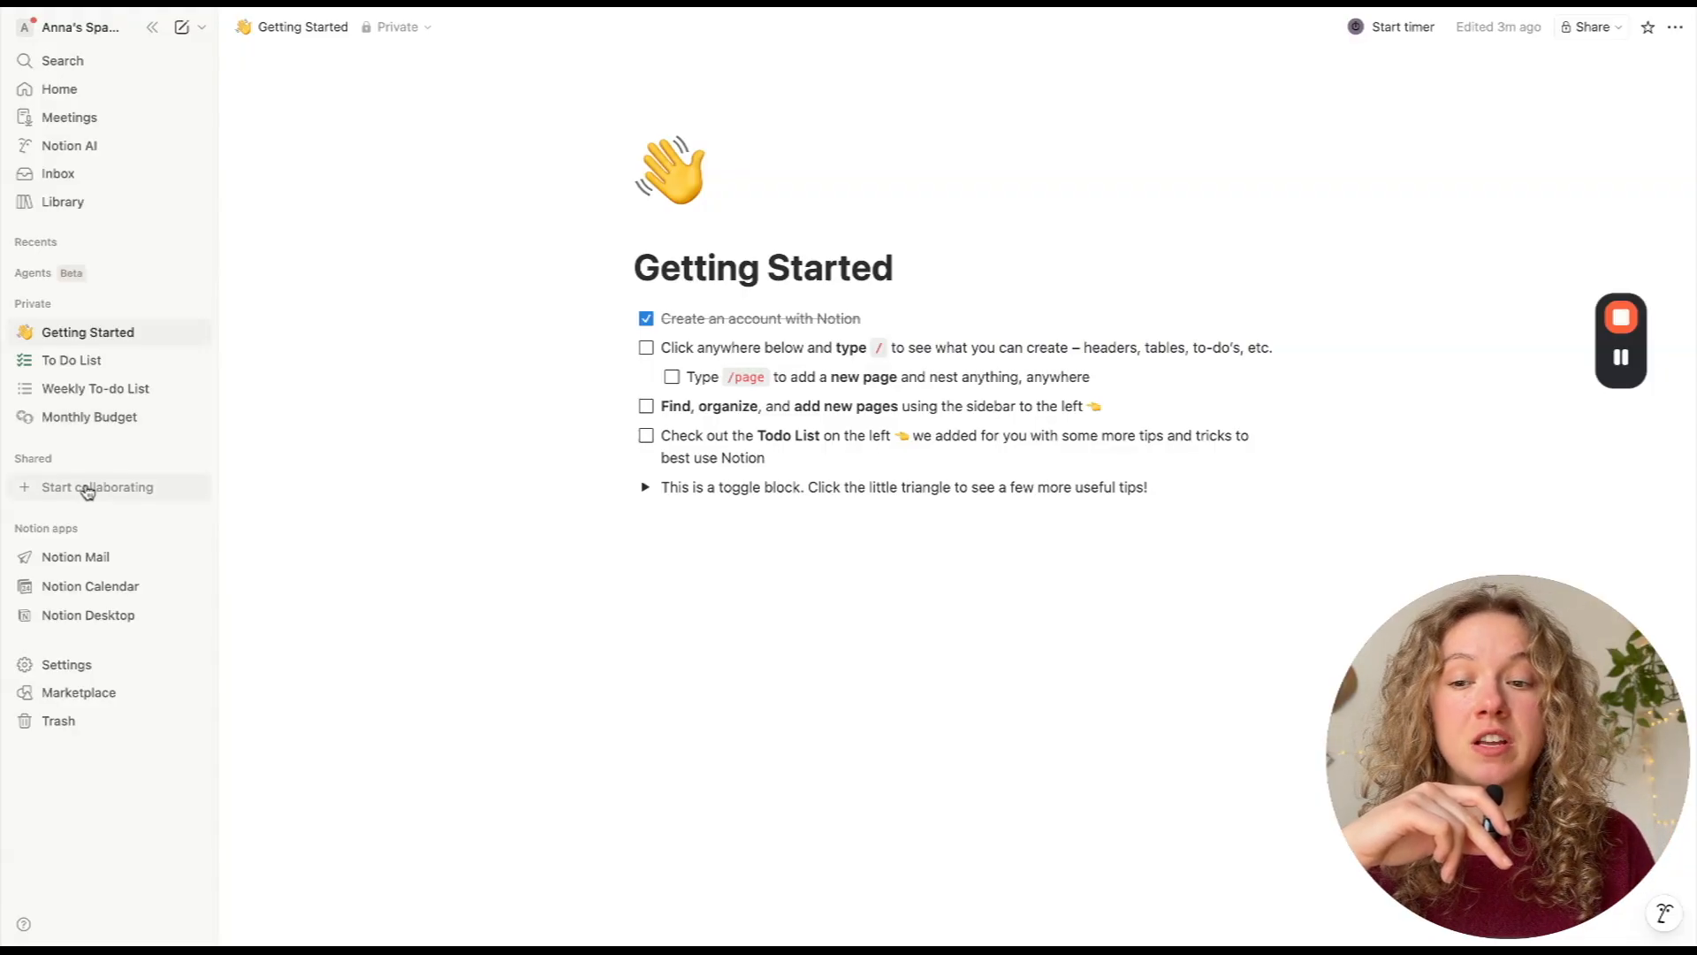
{"action": "left_click", "coordinate": [55, 304]}
{"action": "left_click", "coordinate": [56, 306]}
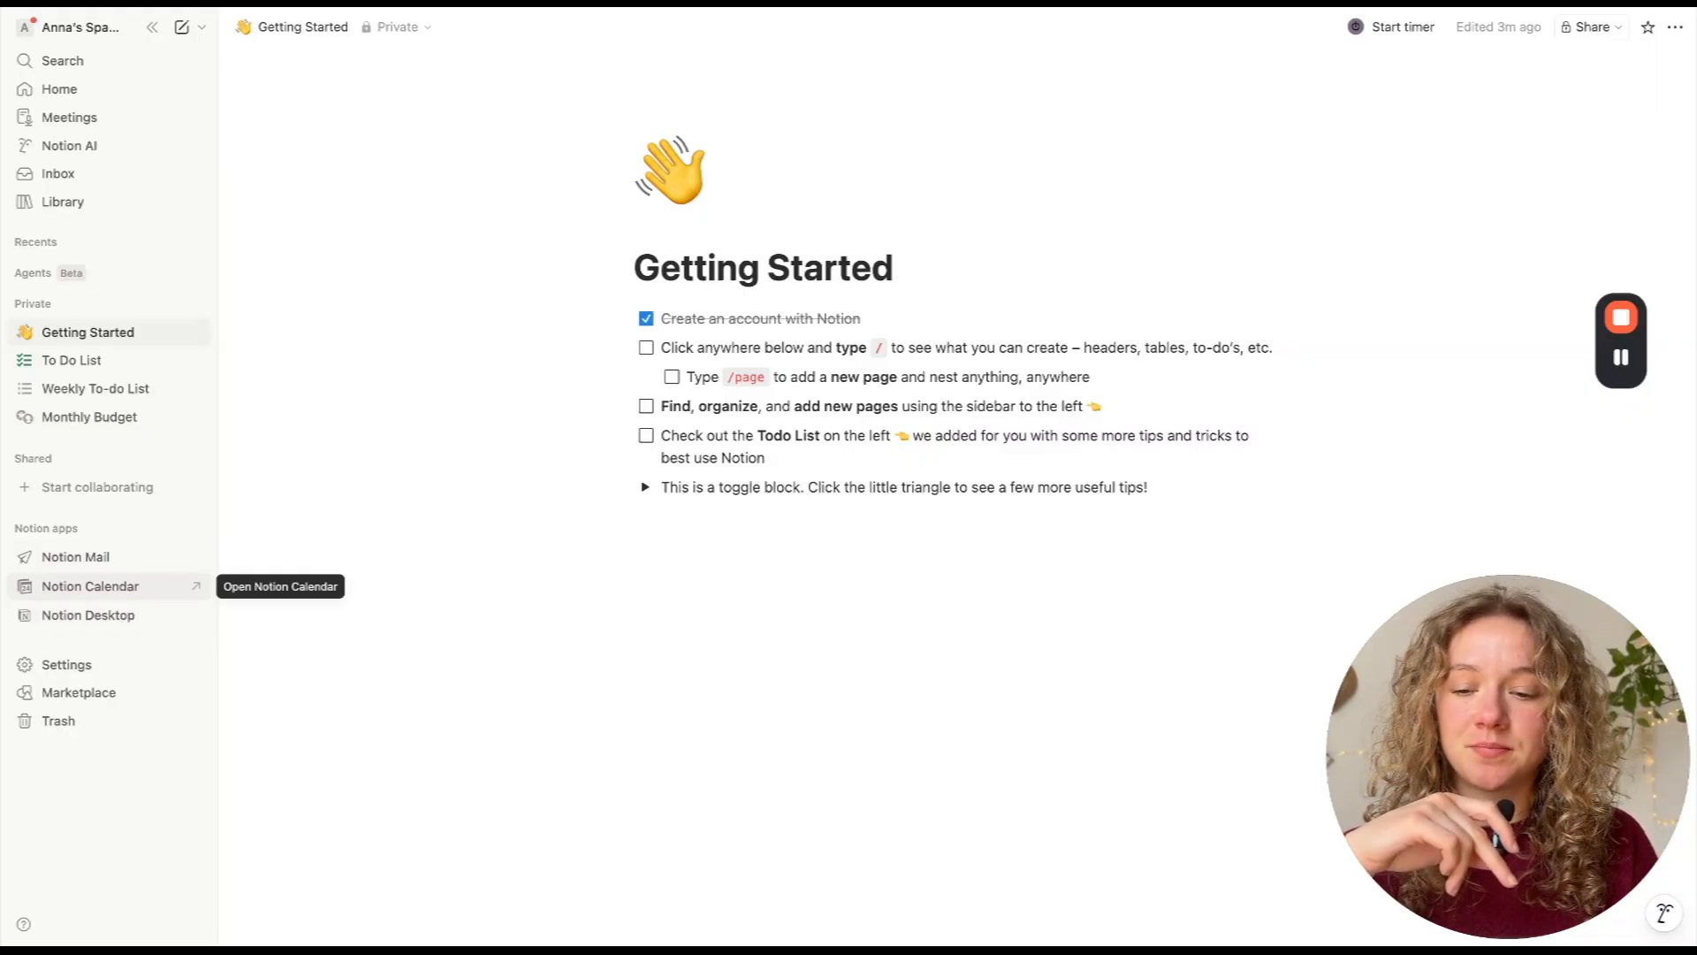
- Examine the workspace's member list in the People settings, and look into the trash
{"action": "left_click", "coordinate": [105, 654]}
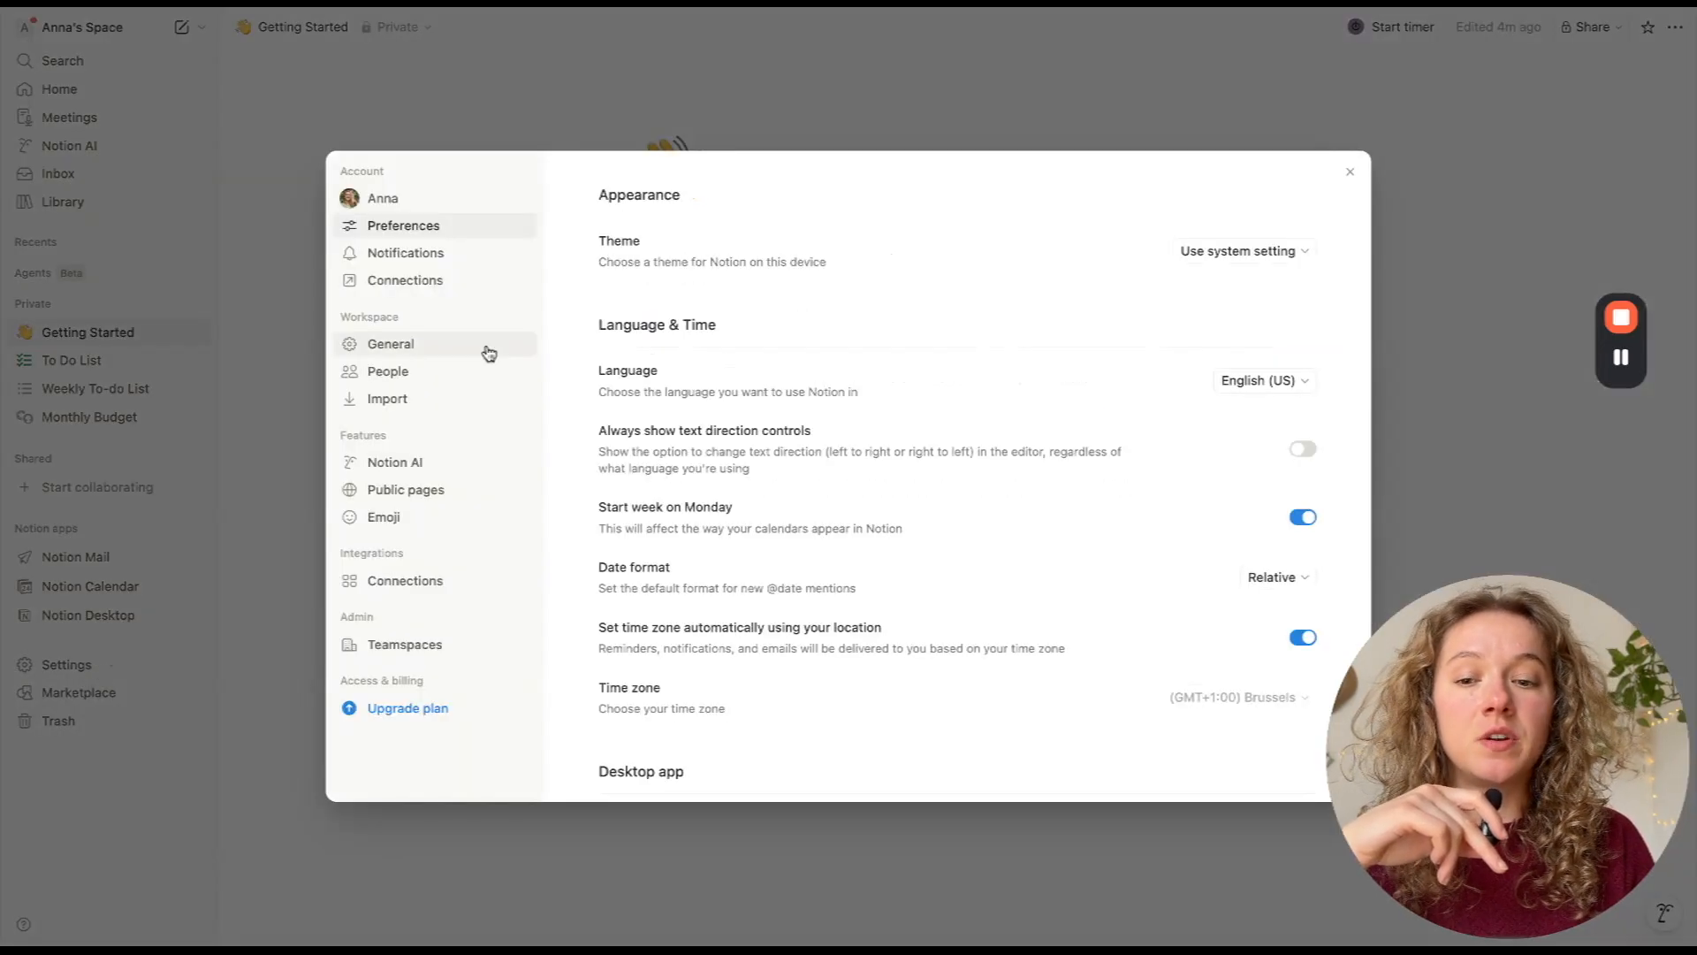
{"action": "left_click", "coordinate": [433, 381]}
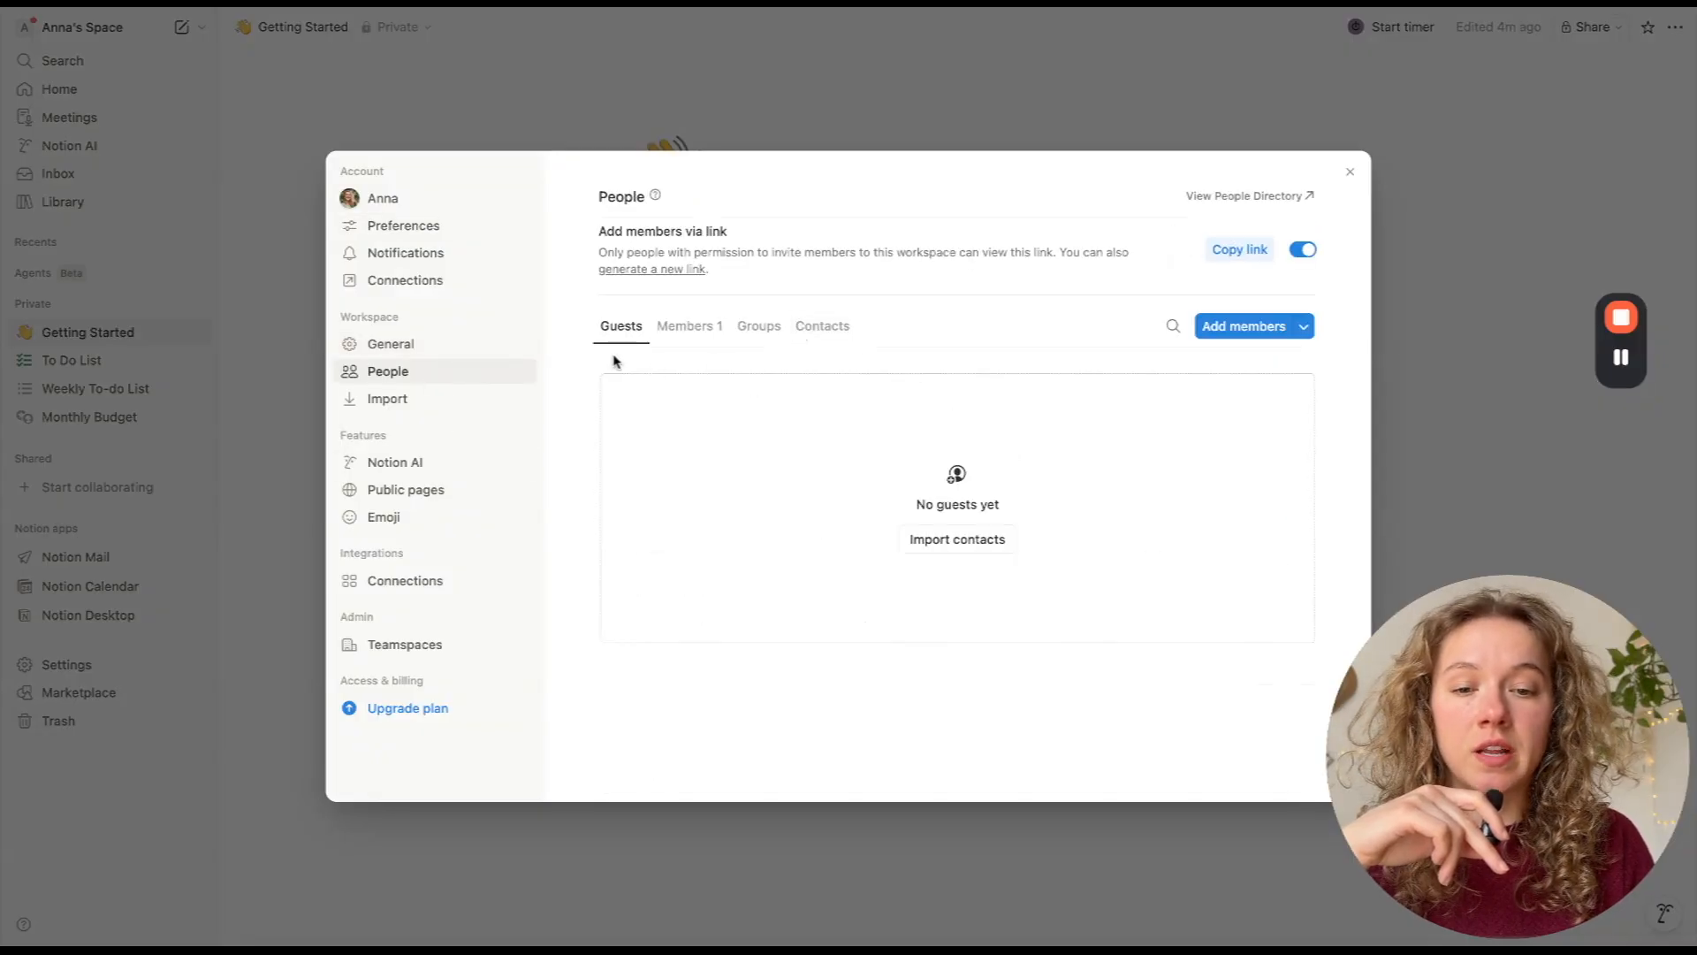
{"action": "left_click", "coordinate": [681, 335]}
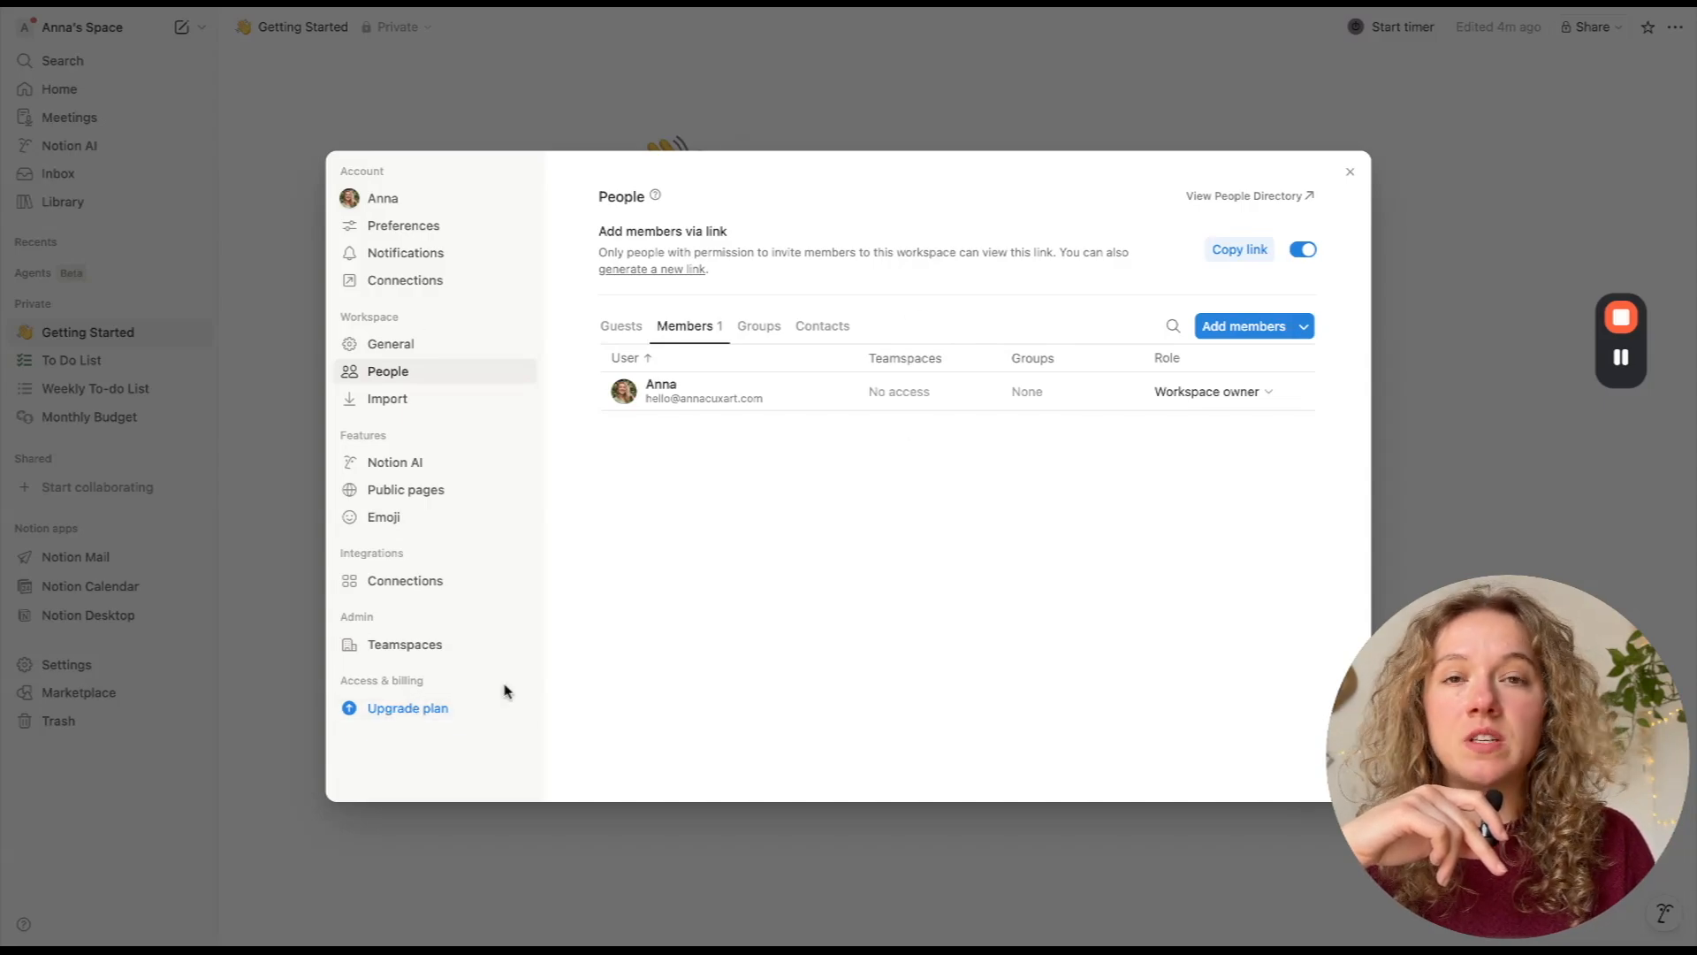
{"action": "left_click", "coordinate": [266, 549]}
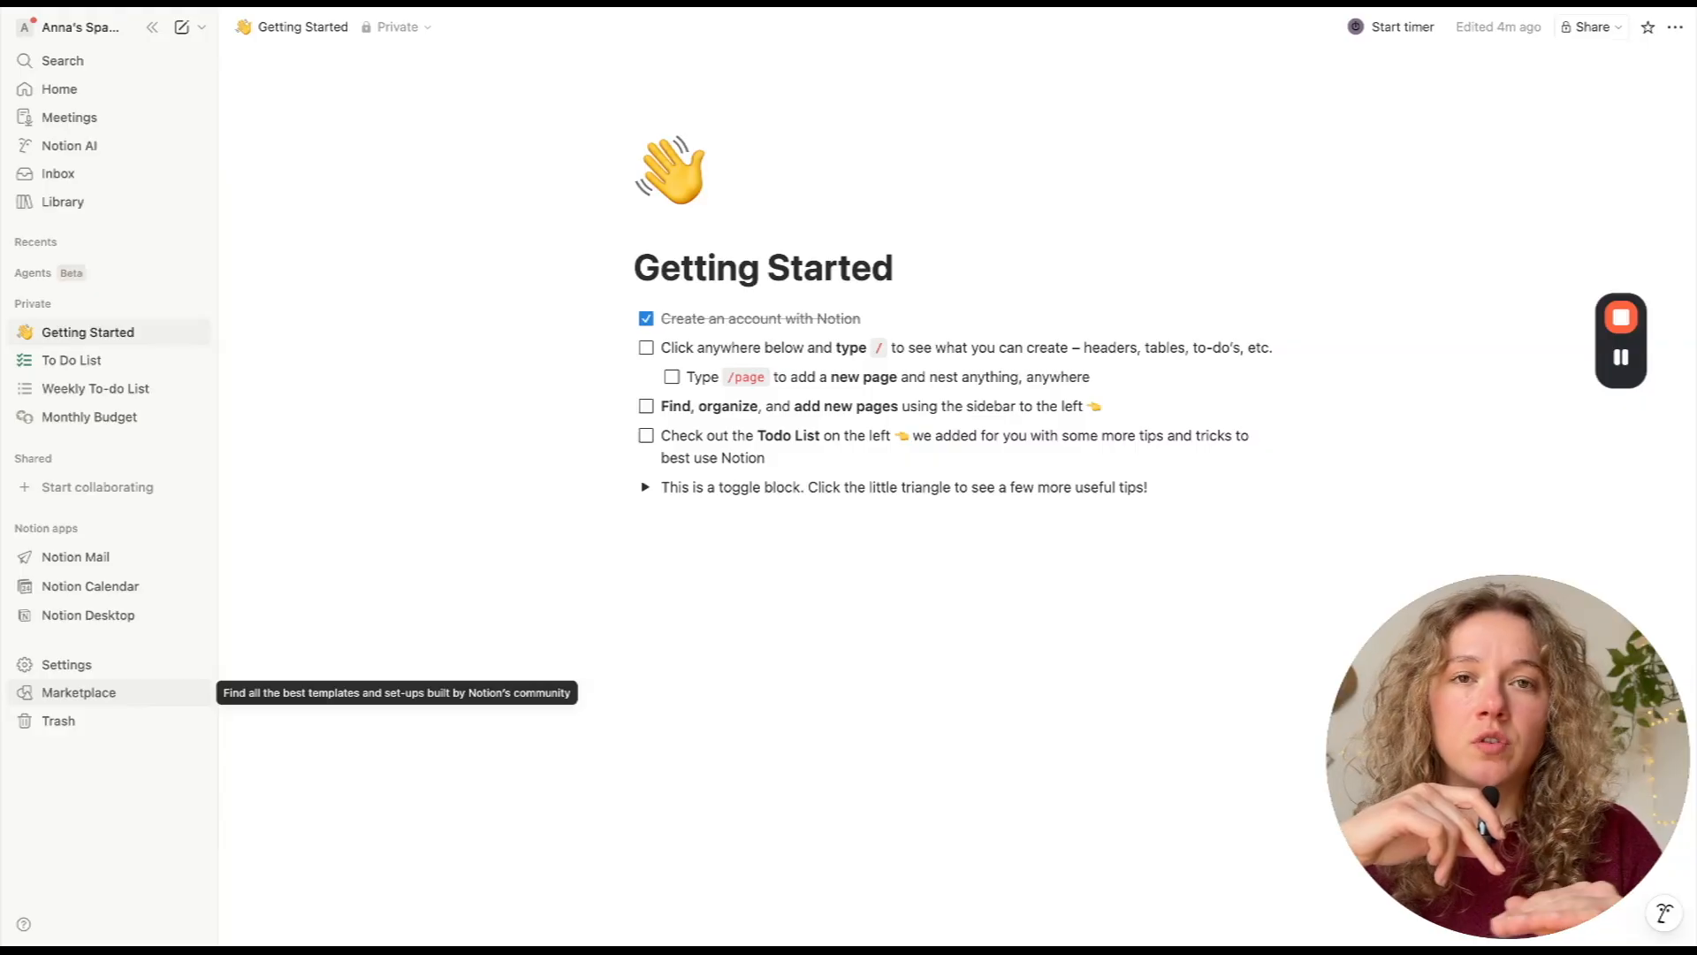
{"action": "left_click", "coordinate": [118, 728]}
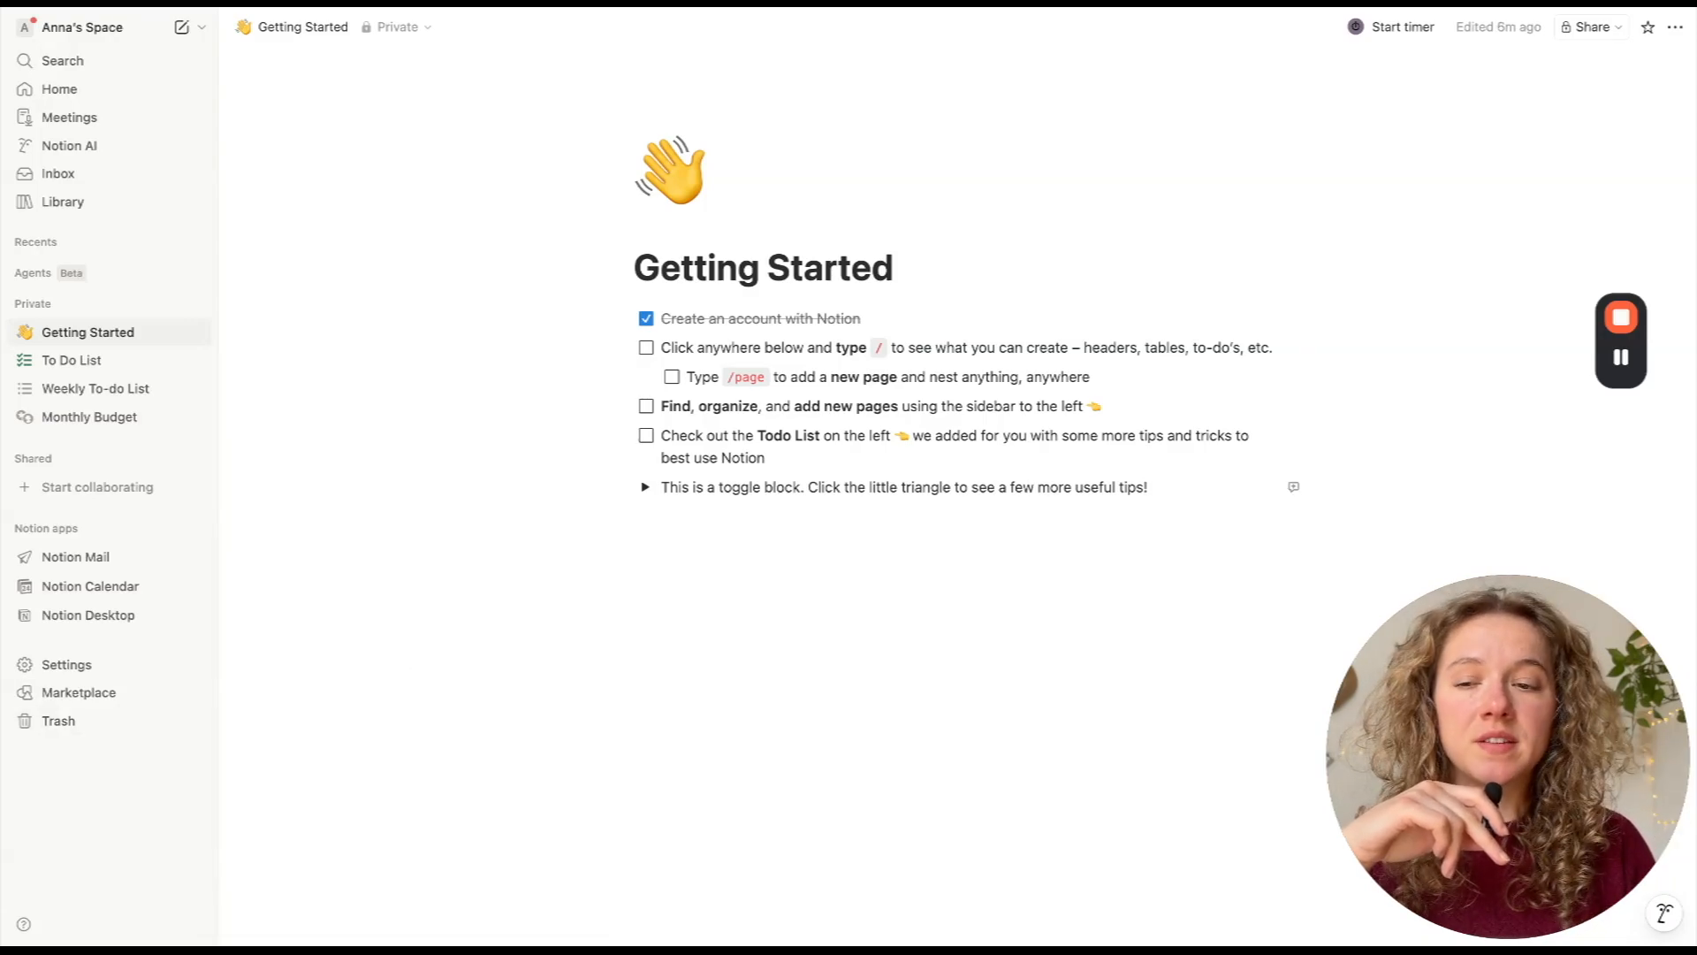
- On the To Do List page, mark "Click the due date to change it" and "Click me to see even more detail" as done
{"action": "left_click", "coordinate": [115, 364]}
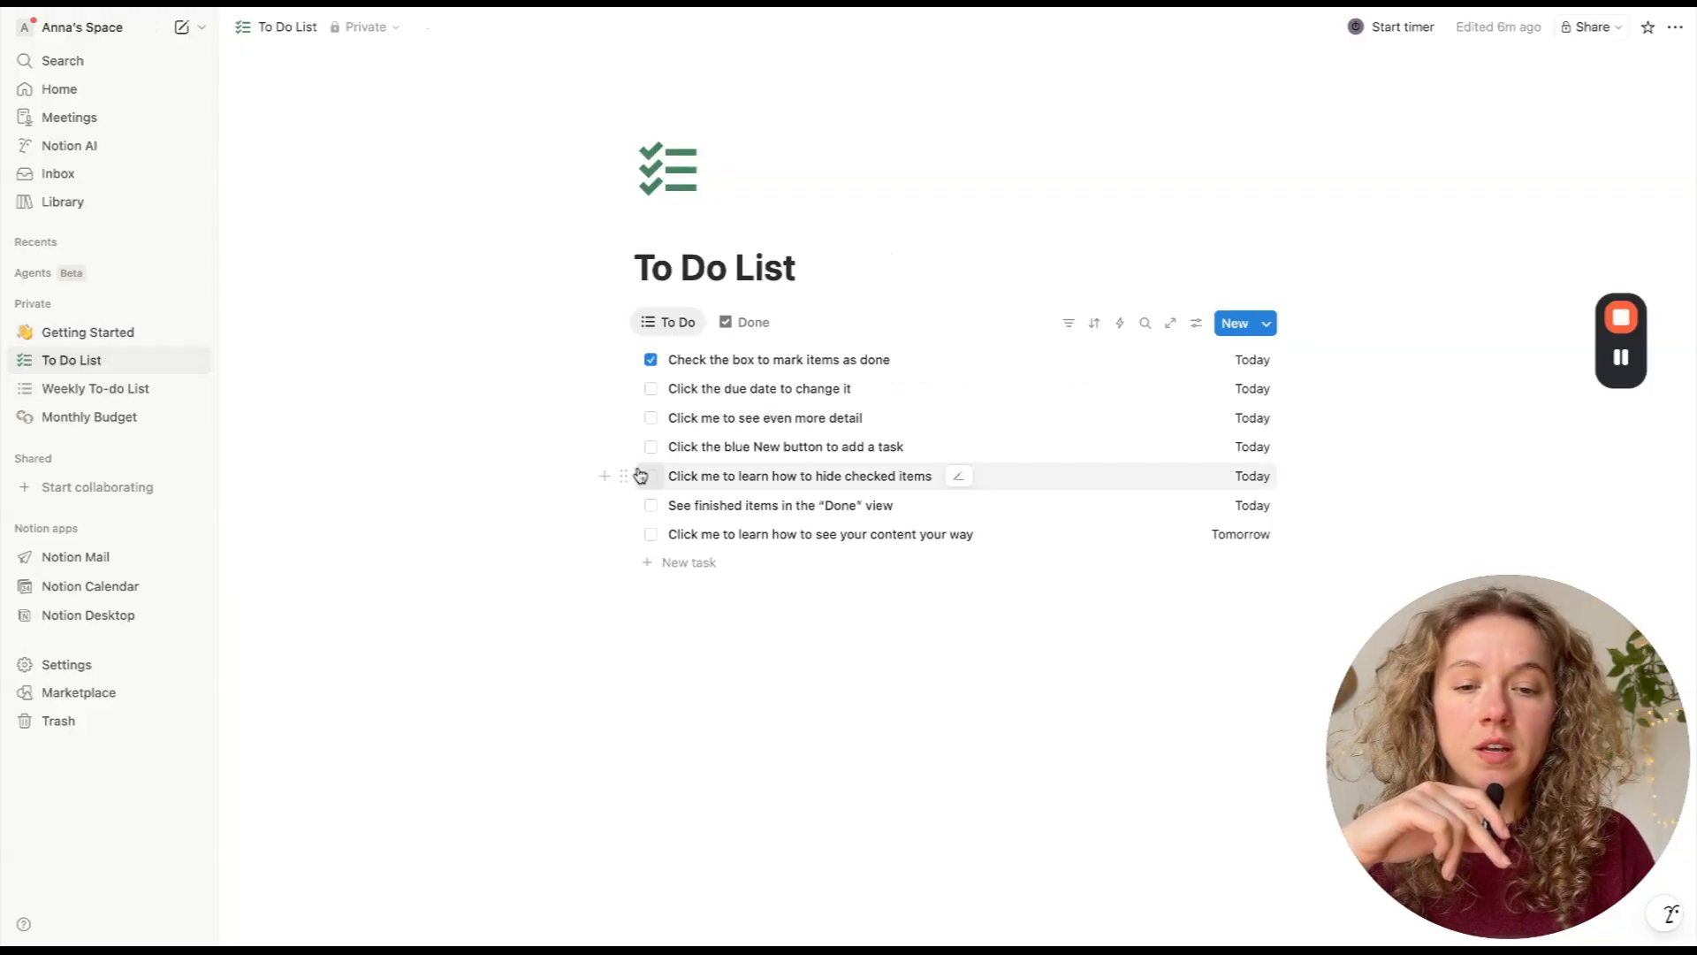
{"action": "left_click", "coordinate": [651, 389]}
{"action": "left_click", "coordinate": [650, 419]}
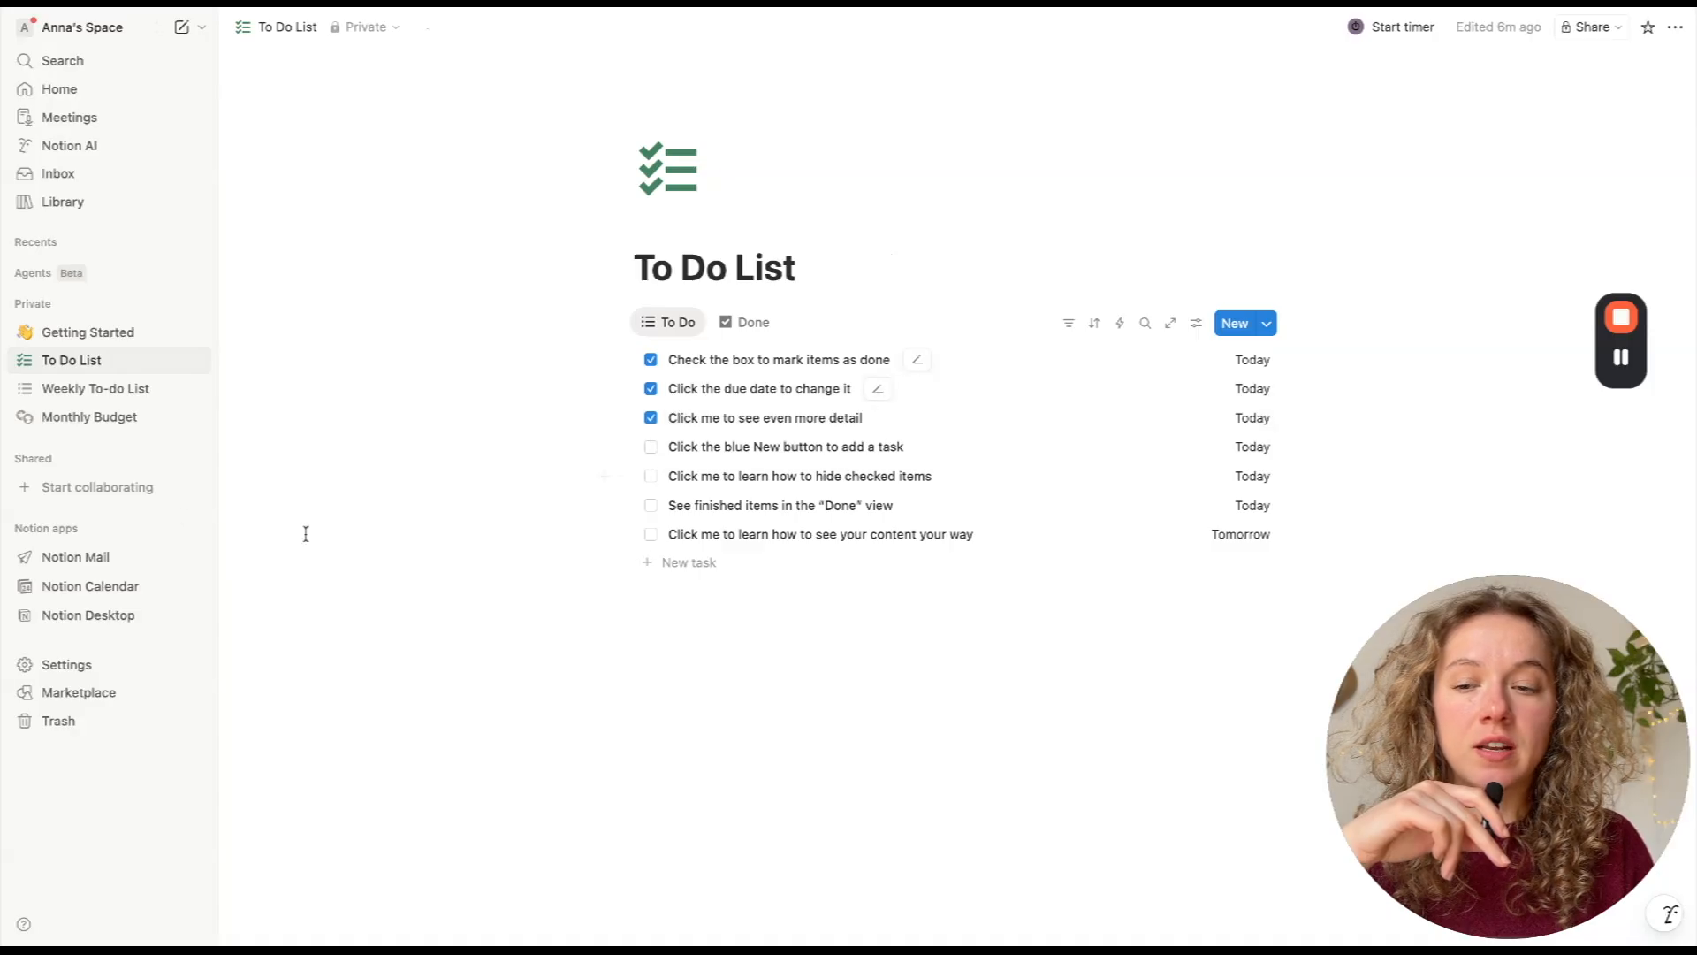
- View the Weekly To-do List and Monthly Budget pages, and move Monthly Budget to the trash
{"action": "left_click", "coordinate": [84, 393]}
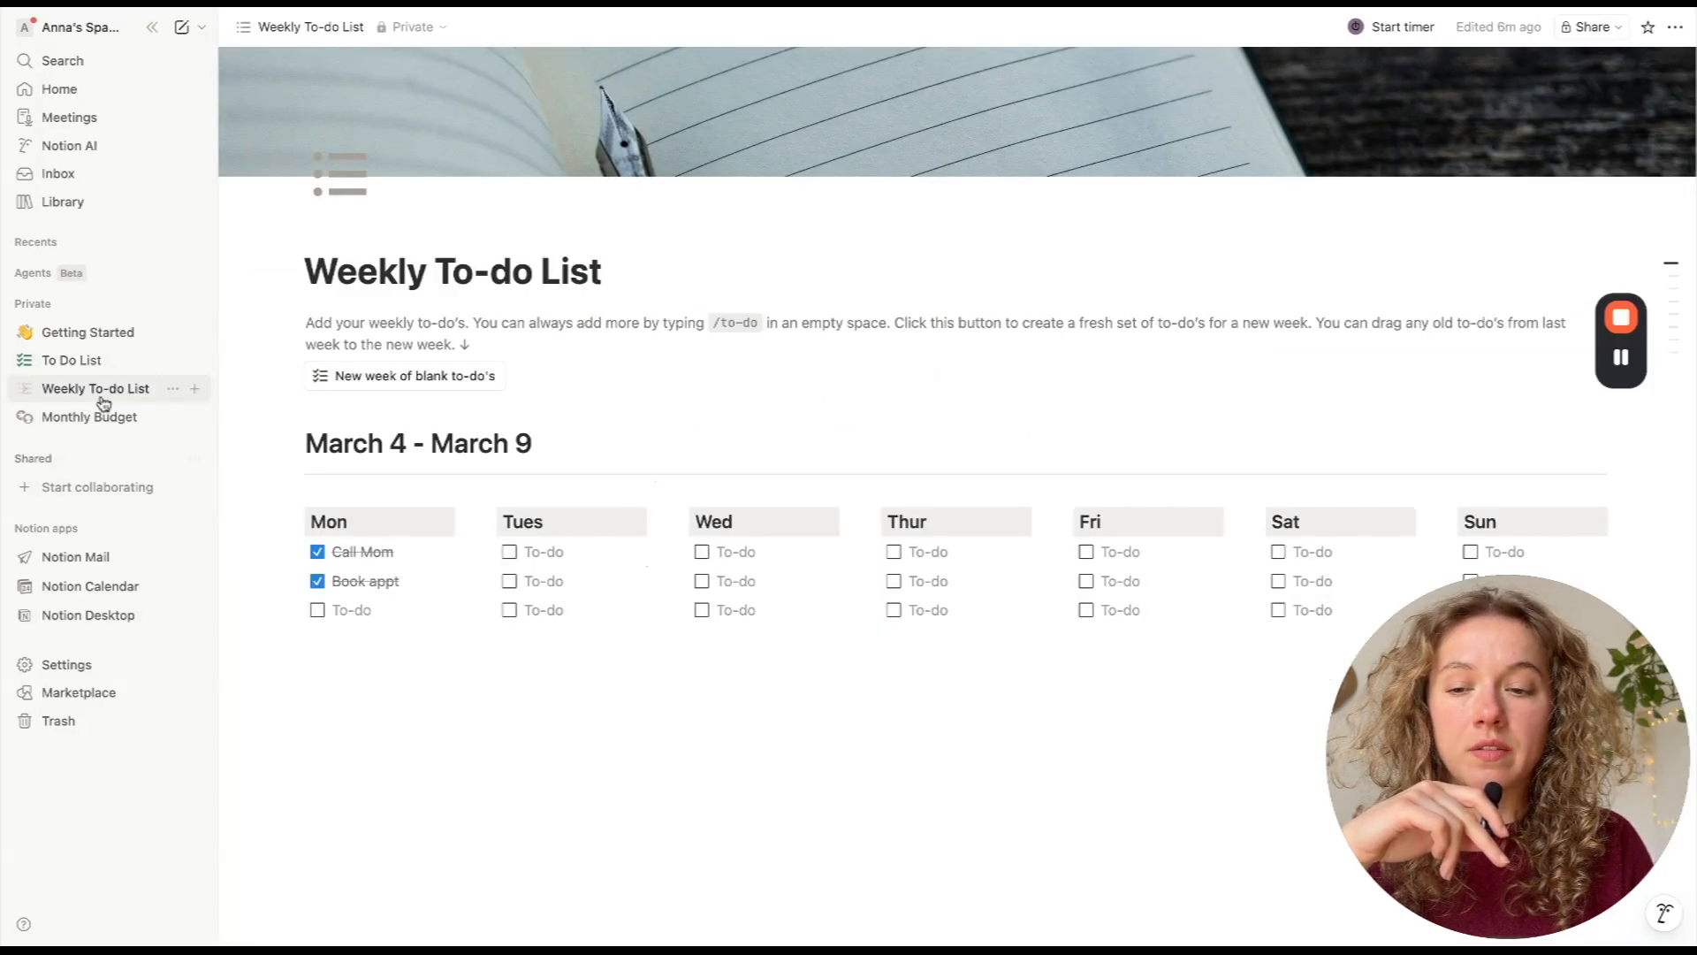
{"action": "left_click", "coordinate": [96, 422]}
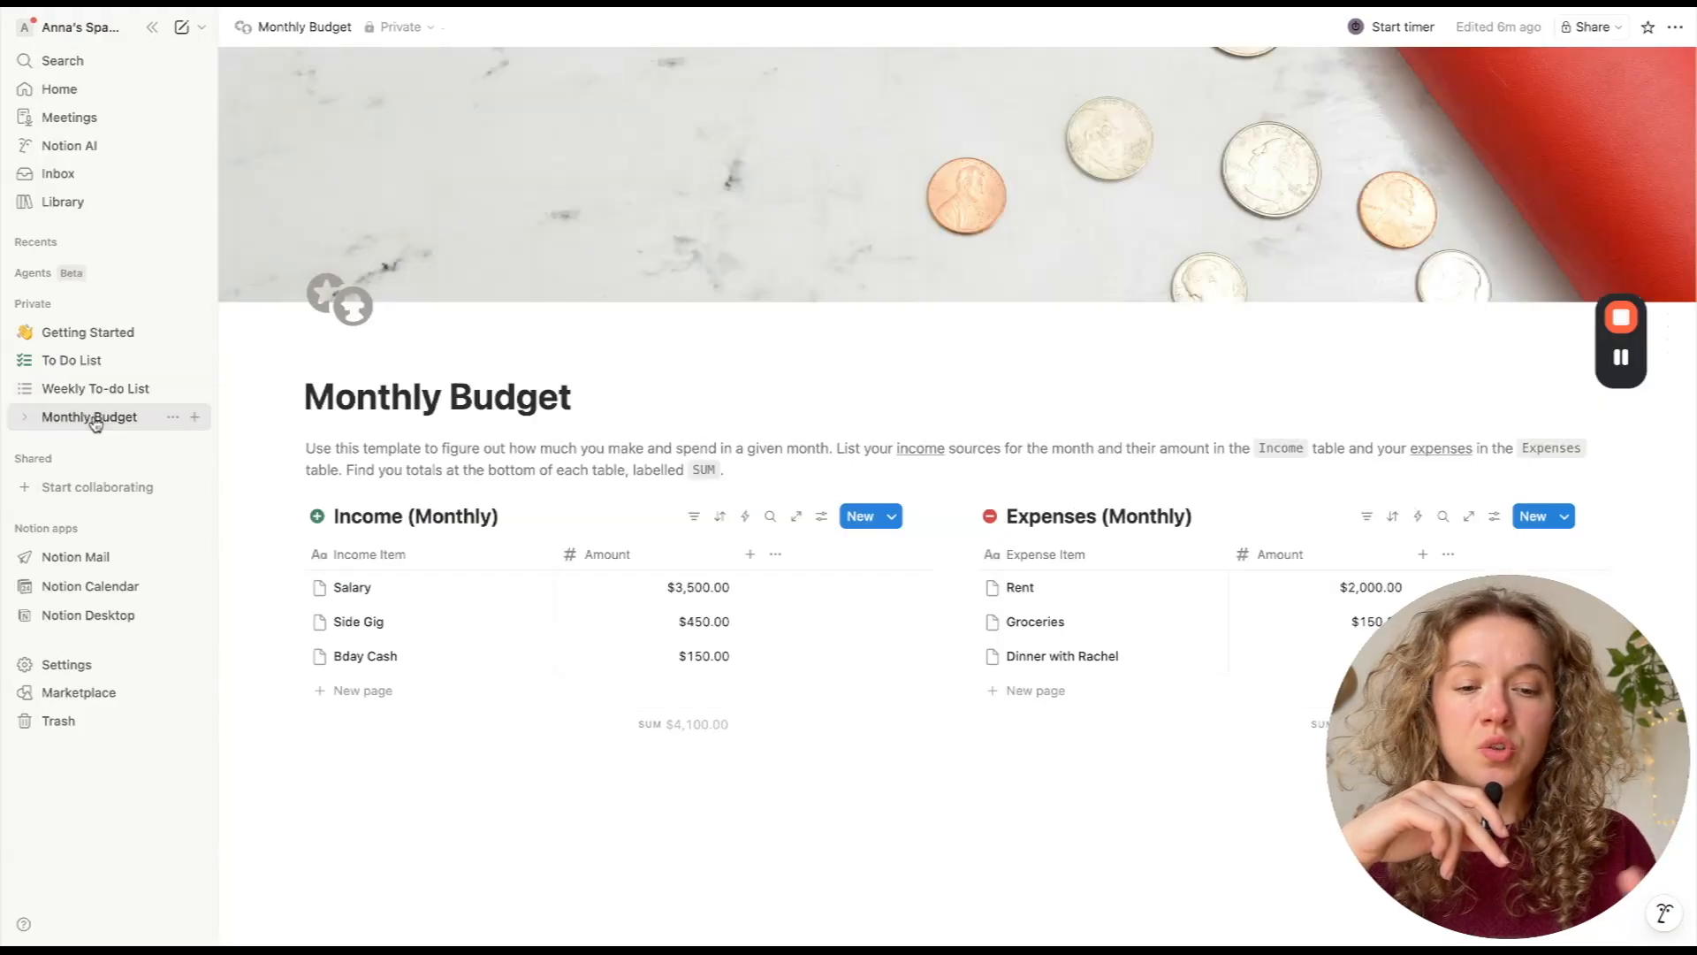
{"action": "left_click", "coordinate": [172, 416]}
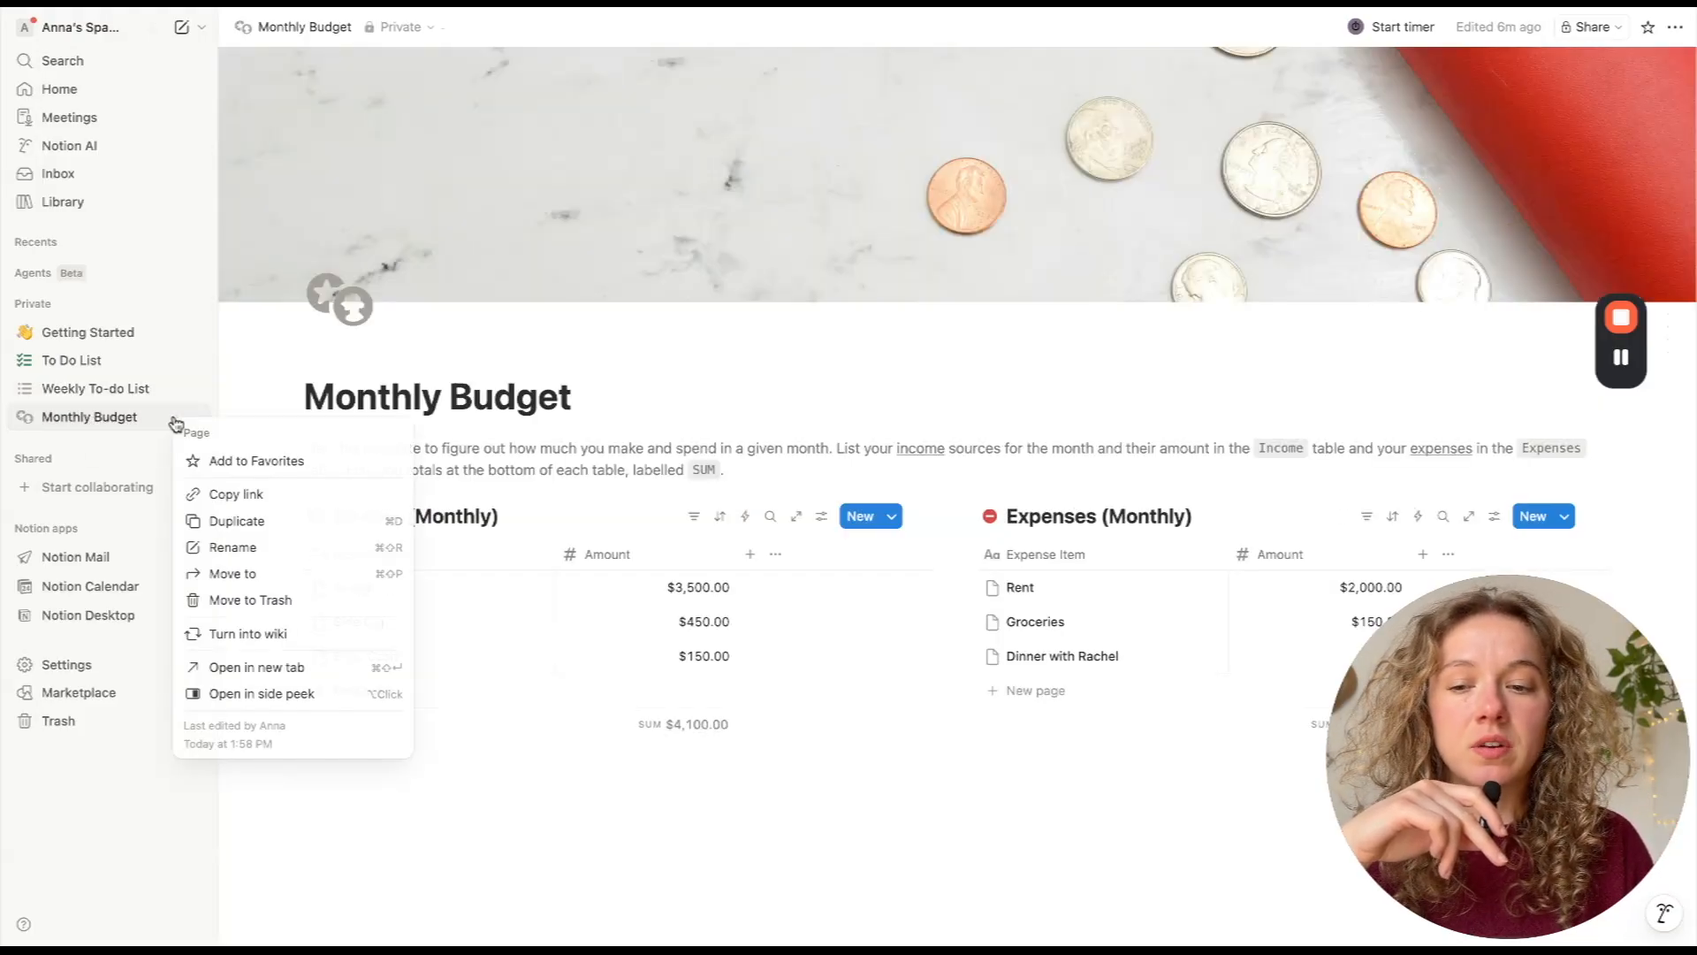
{"action": "left_click", "coordinate": [221, 600]}
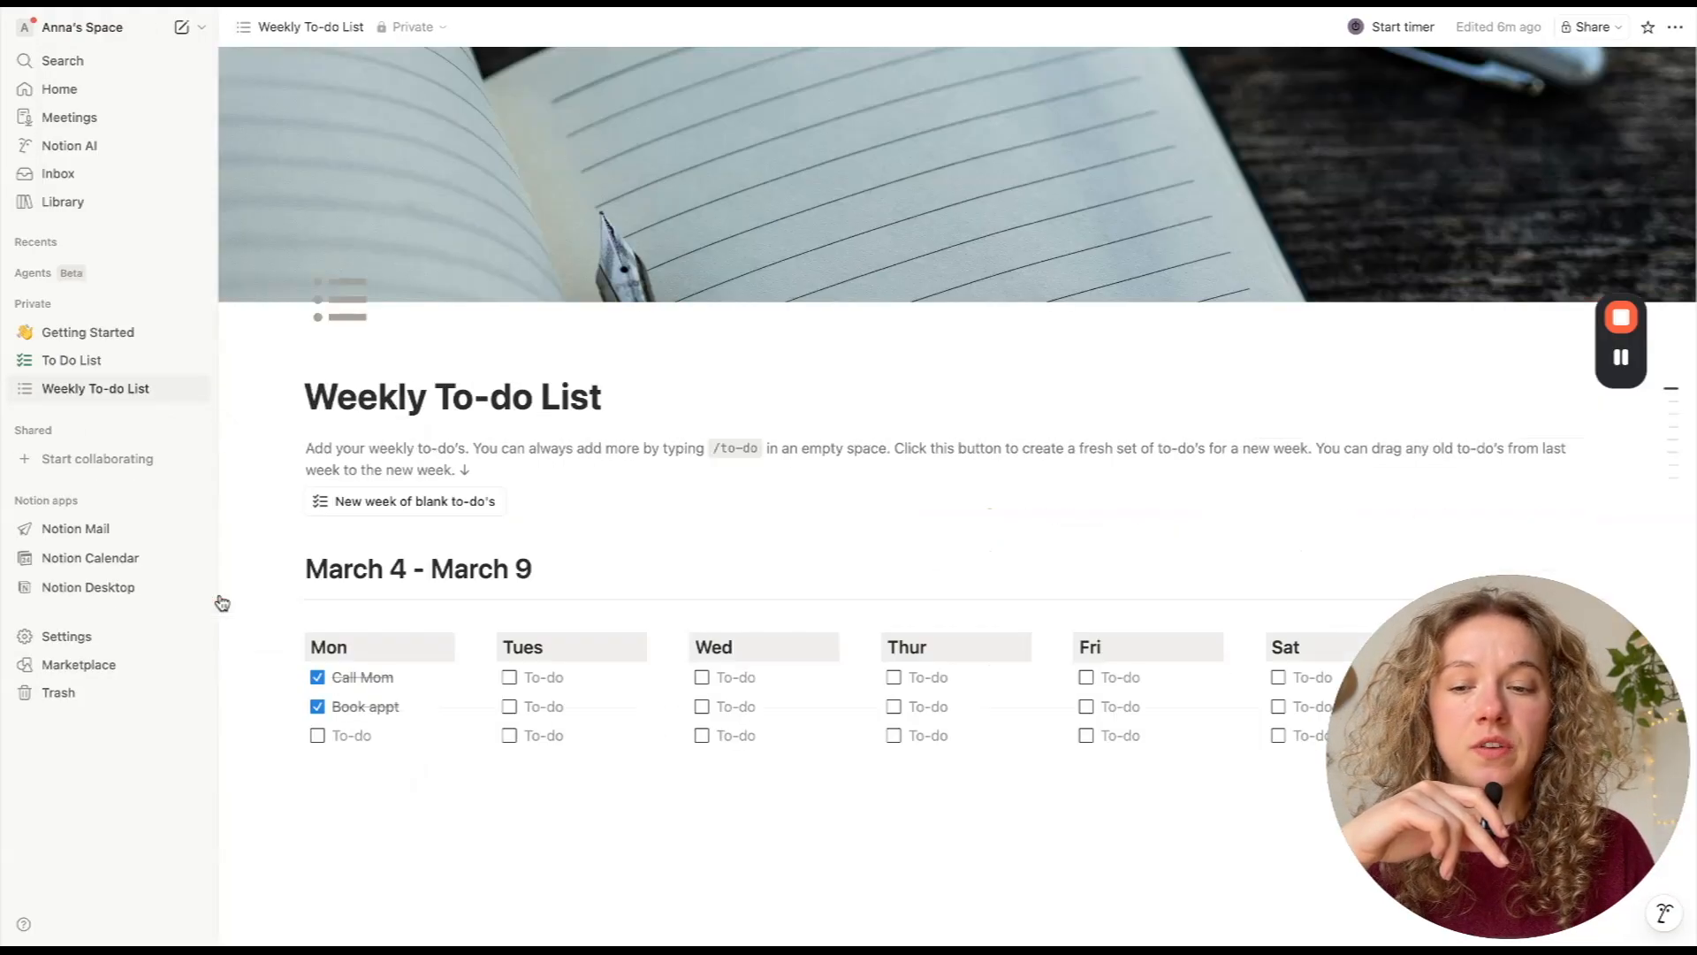
- Move the To Do List page to the trash
{"action": "left_click", "coordinate": [171, 390]}
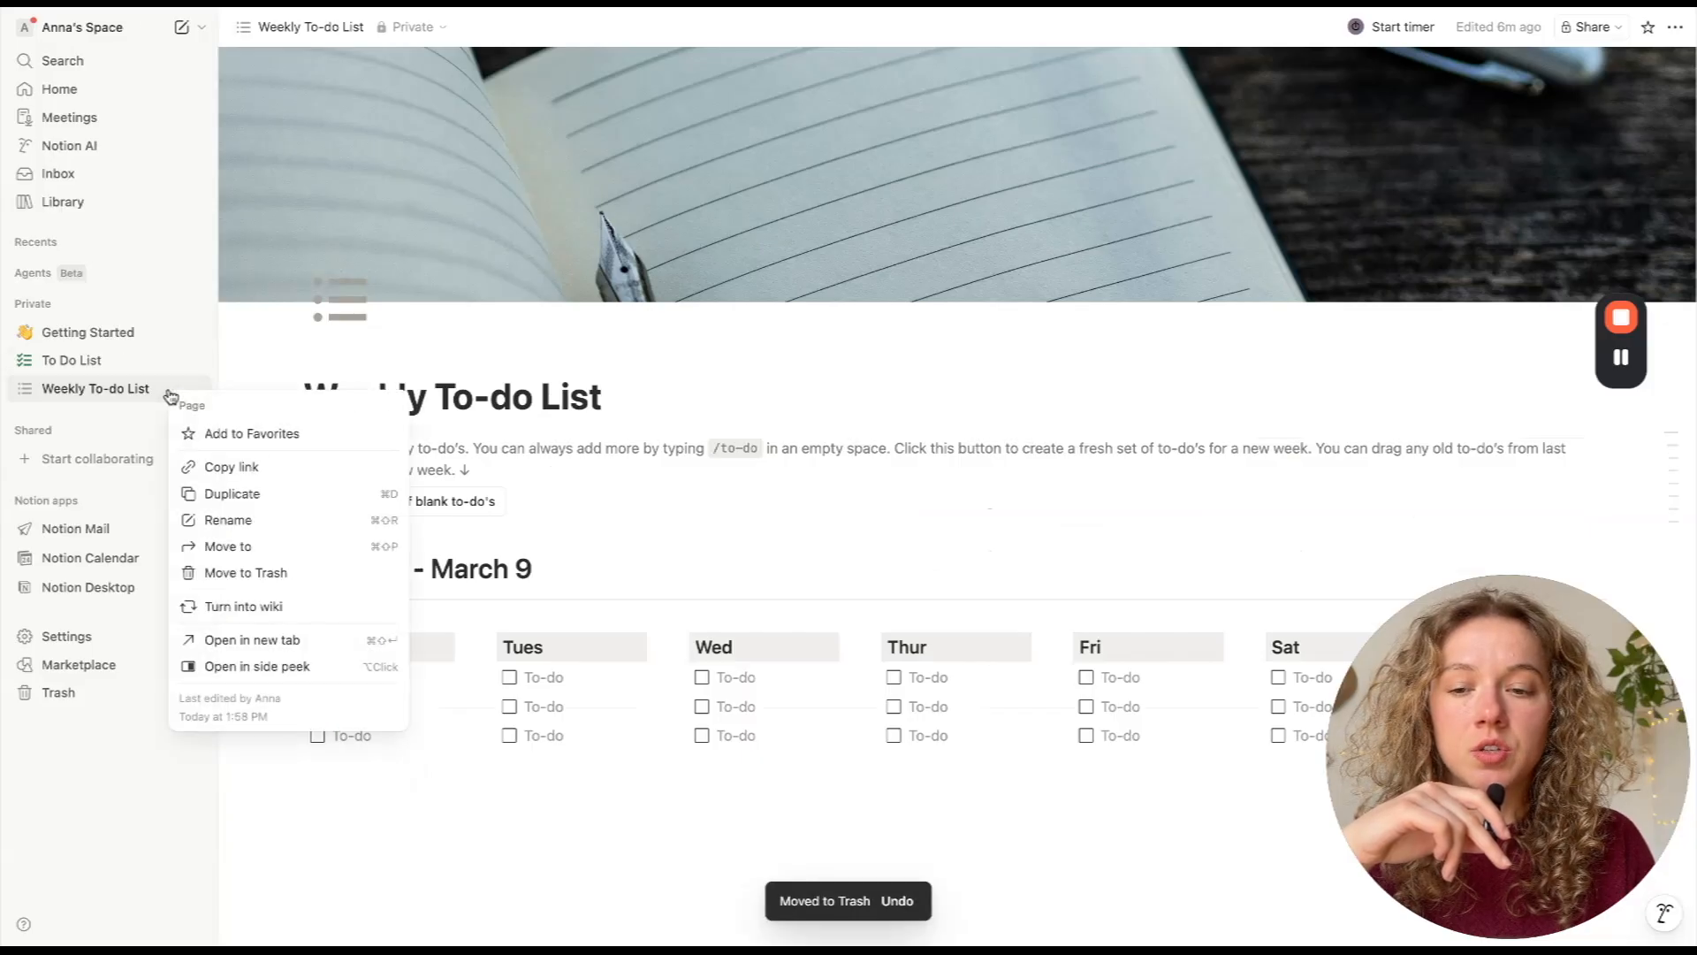
{"action": "left_click", "coordinate": [168, 389]}
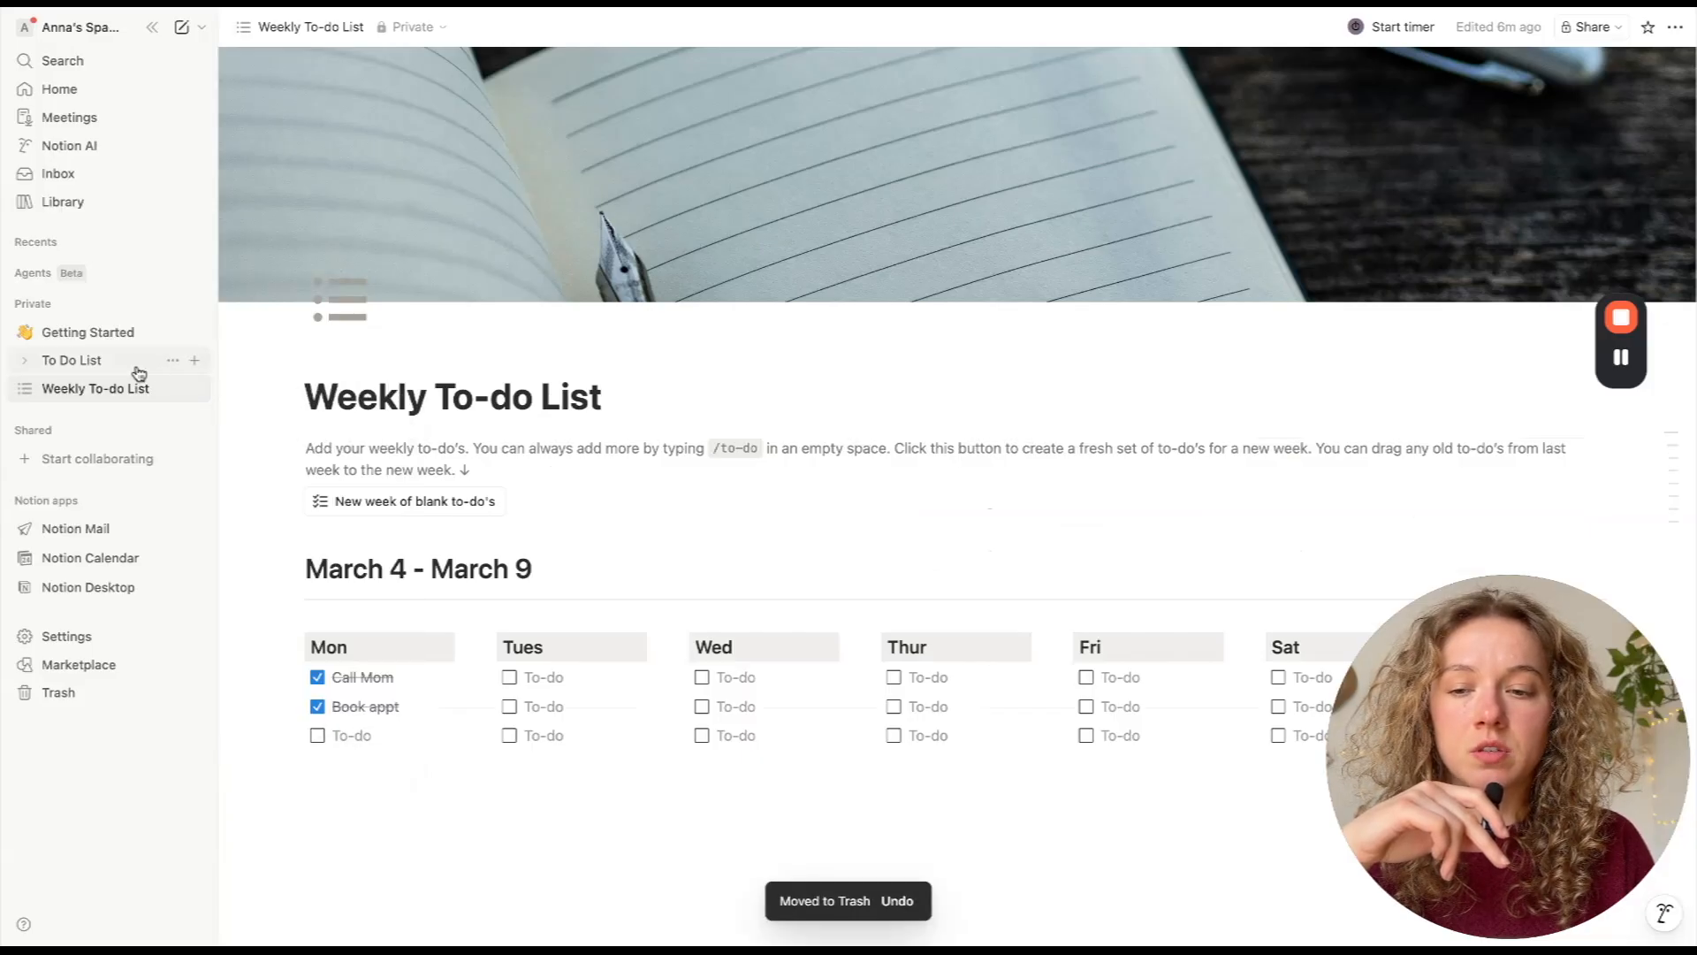
{"action": "left_click", "coordinate": [137, 364]}
{"action": "left_click", "coordinate": [172, 361]}
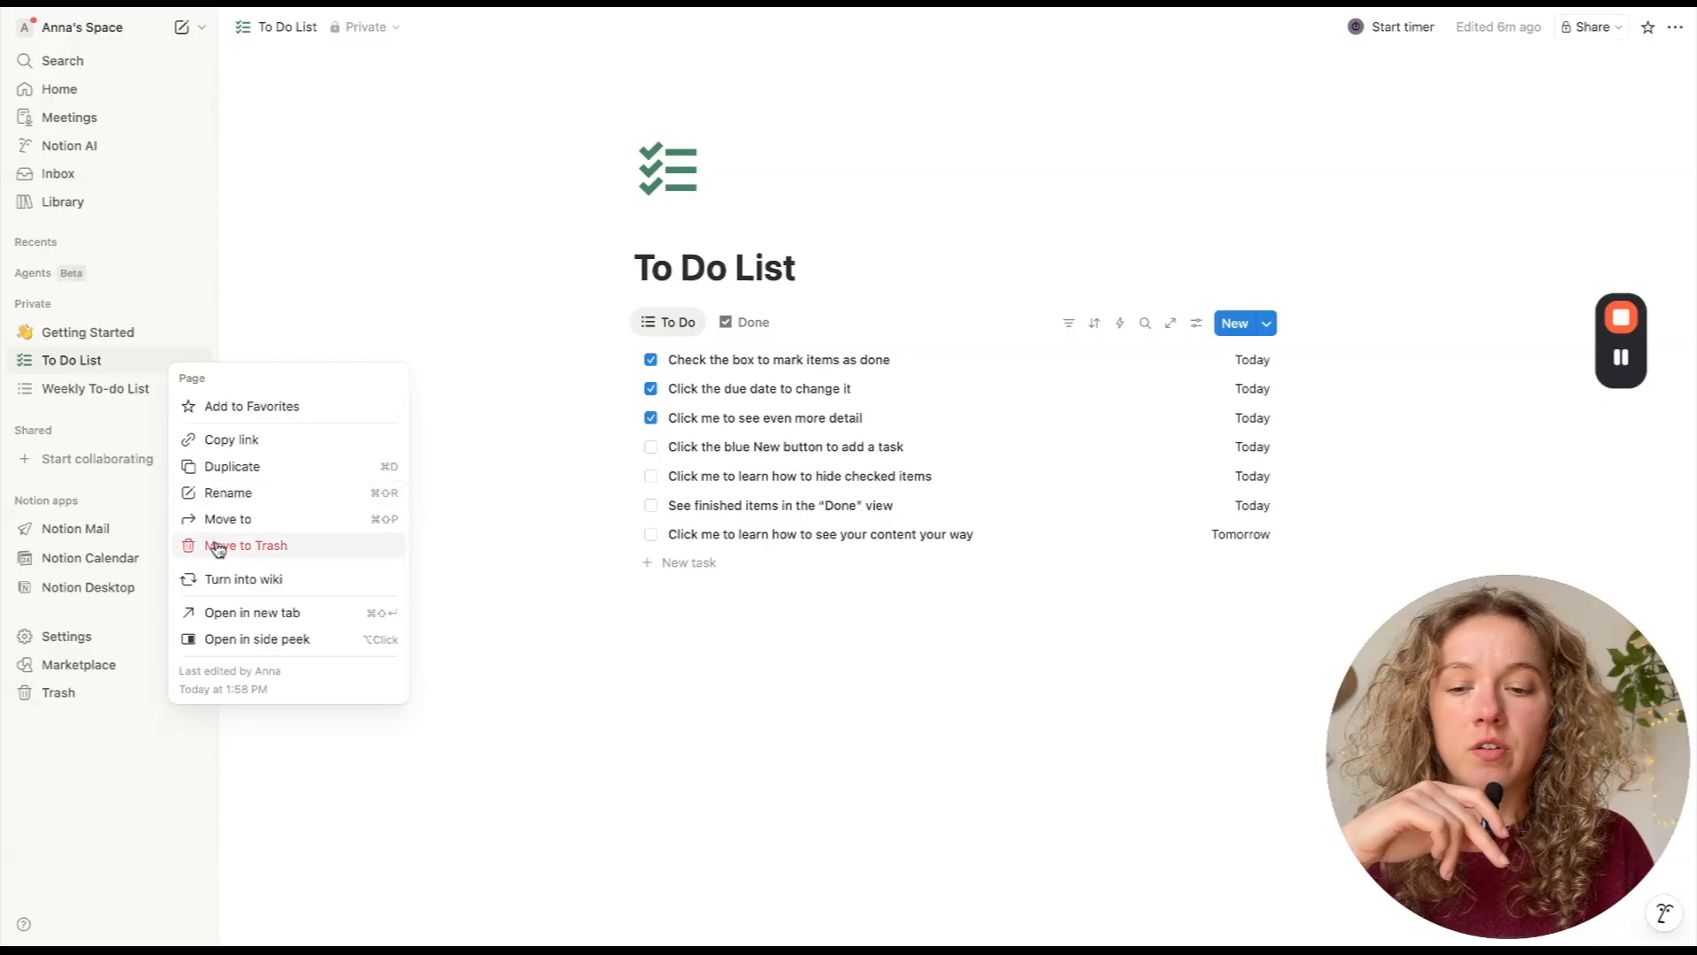
{"action": "left_click", "coordinate": [246, 545]}
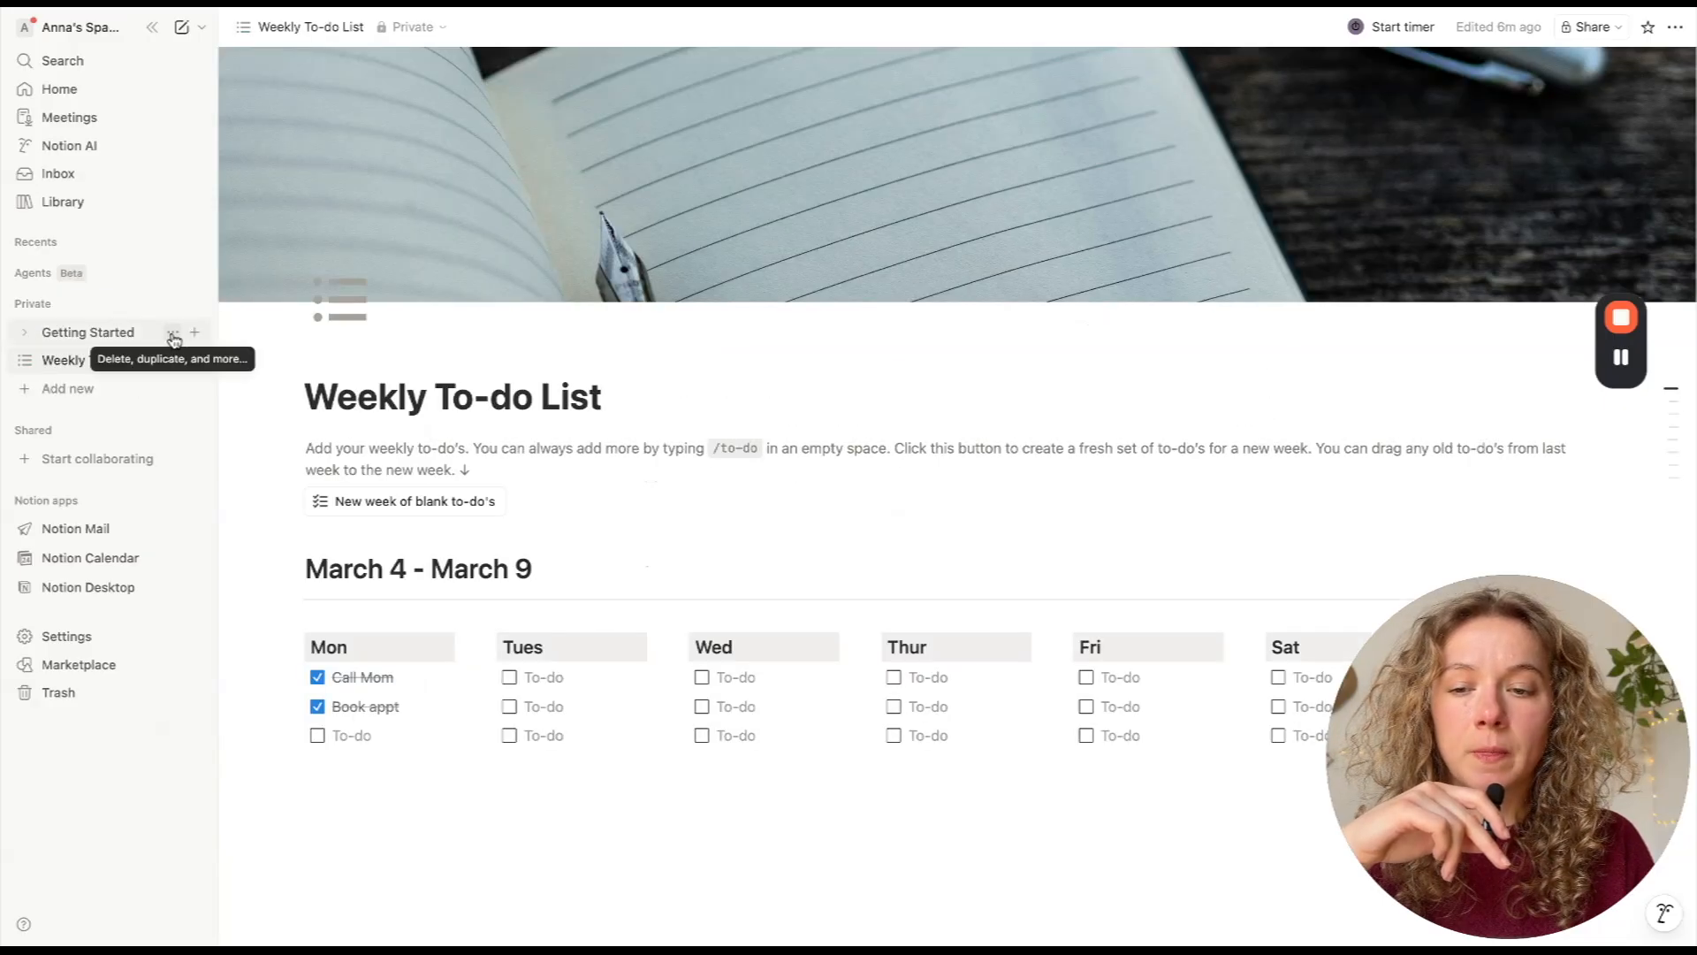
- Move the Getting Started page to the trash
{"action": "left_click", "coordinate": [172, 340]}
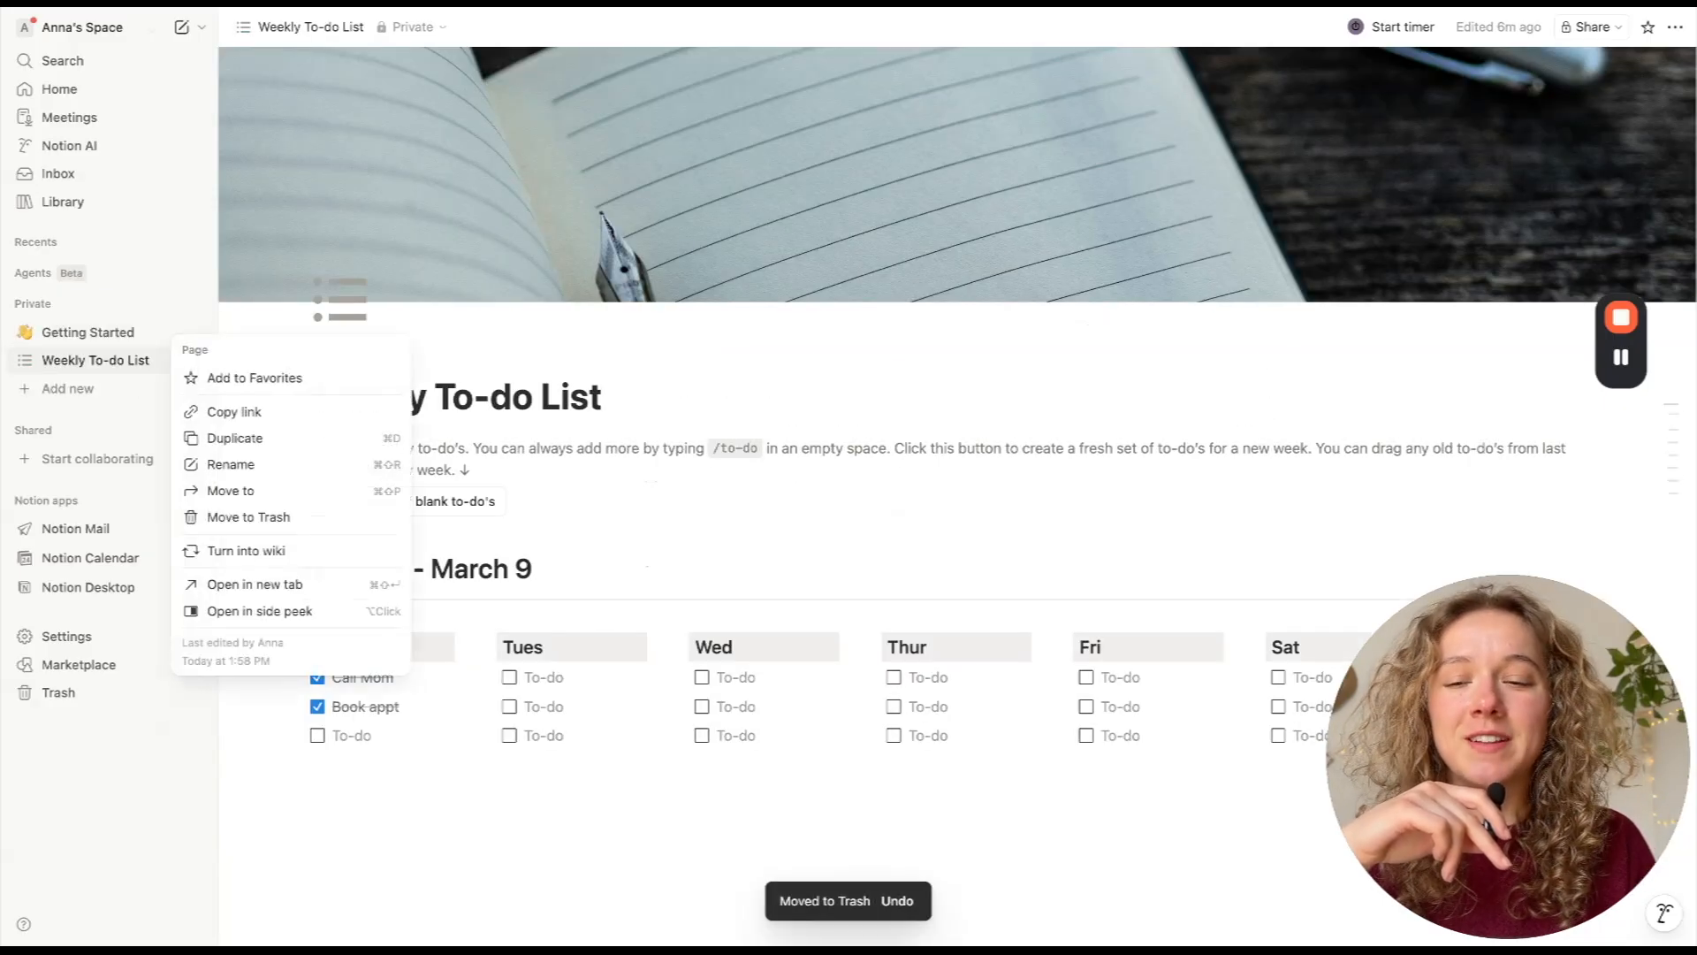
{"action": "left_click", "coordinate": [175, 339]}
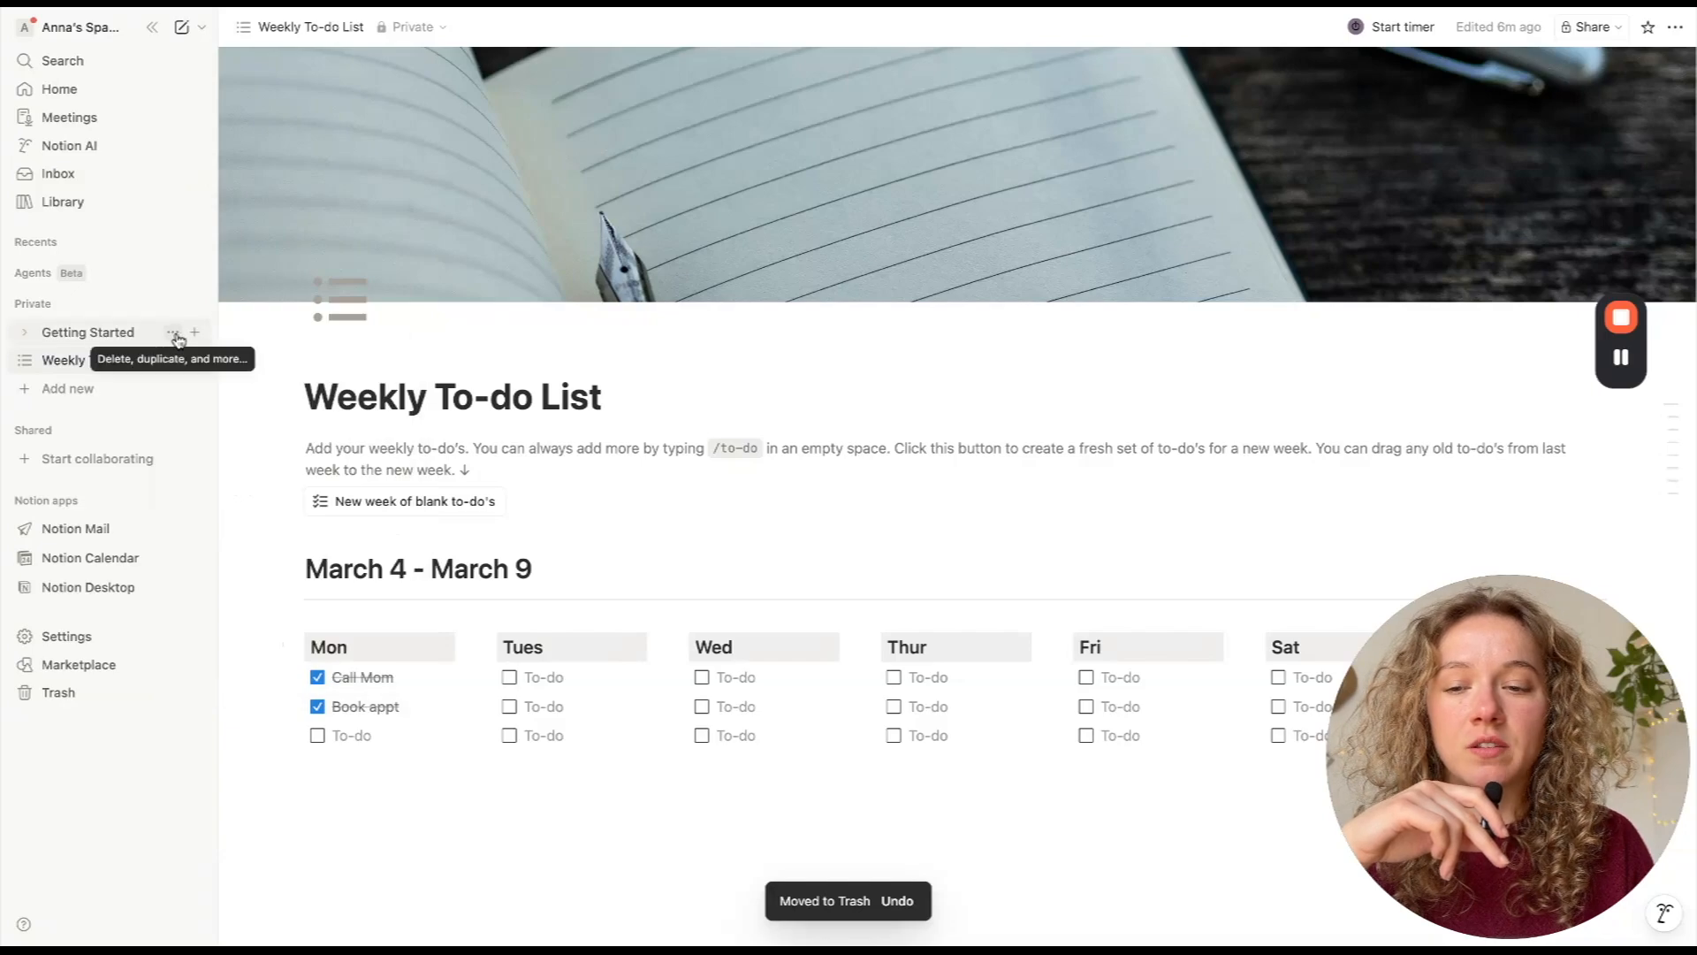
{"action": "left_click", "coordinate": [179, 341]}
{"action": "left_click", "coordinate": [221, 519]}
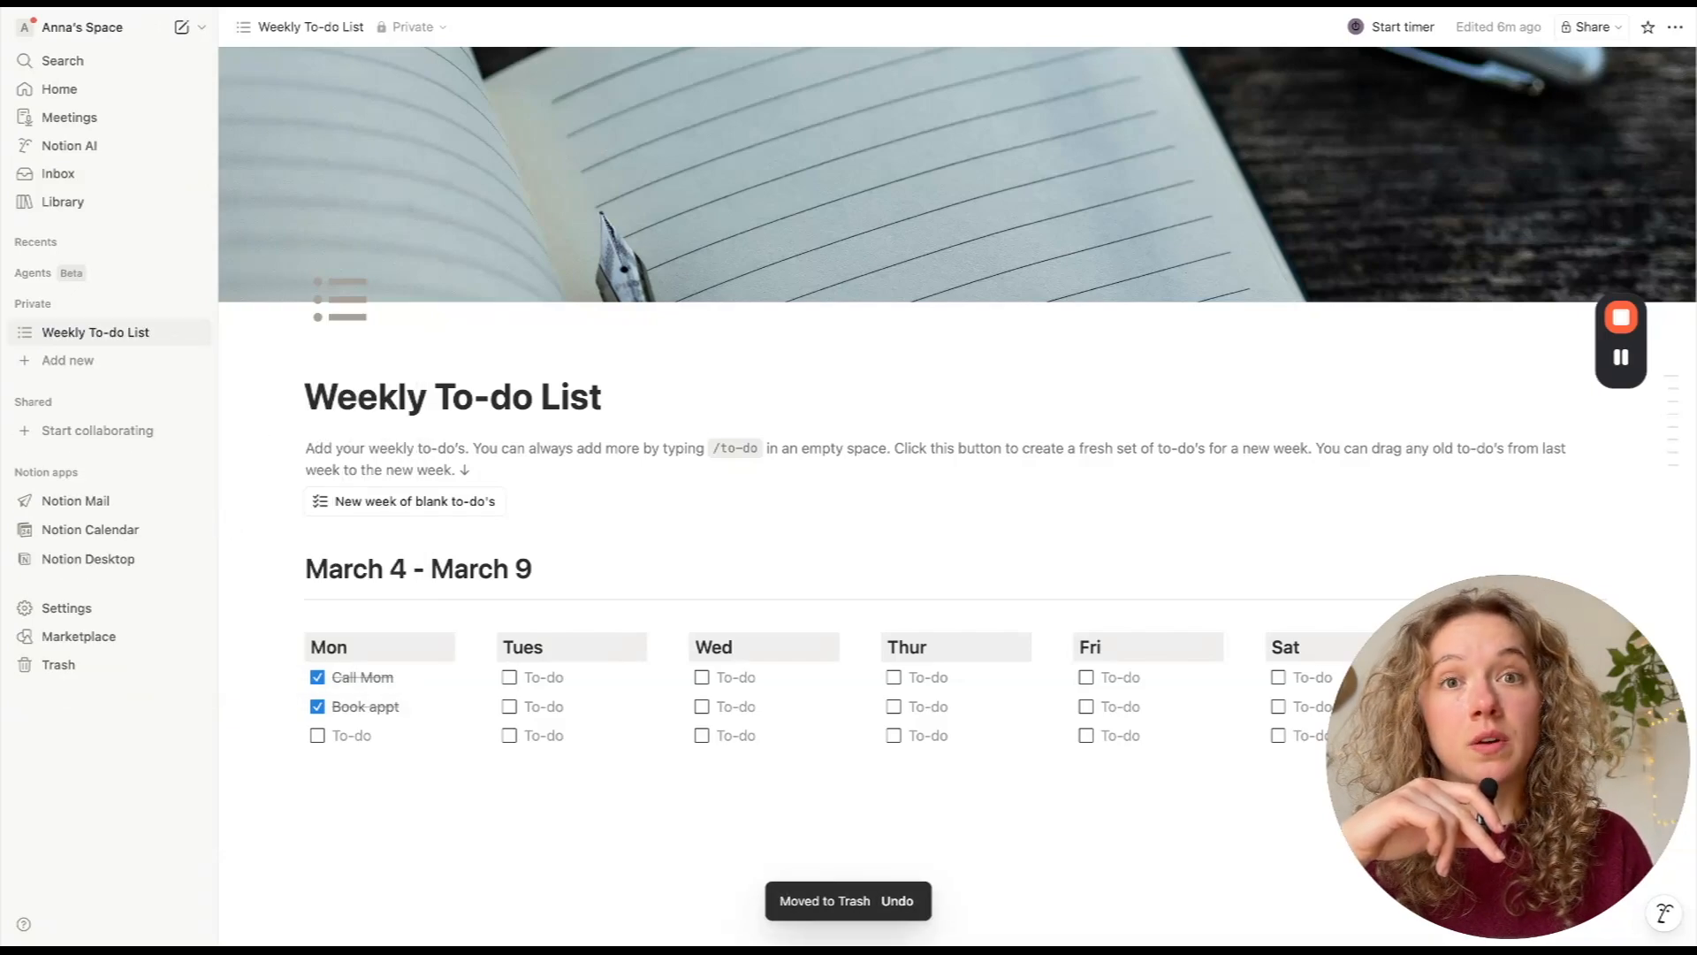
- Look through the trash for deleted pages and the restore option for Expenses (Monthly)
{"action": "left_click", "coordinate": [81, 666]}
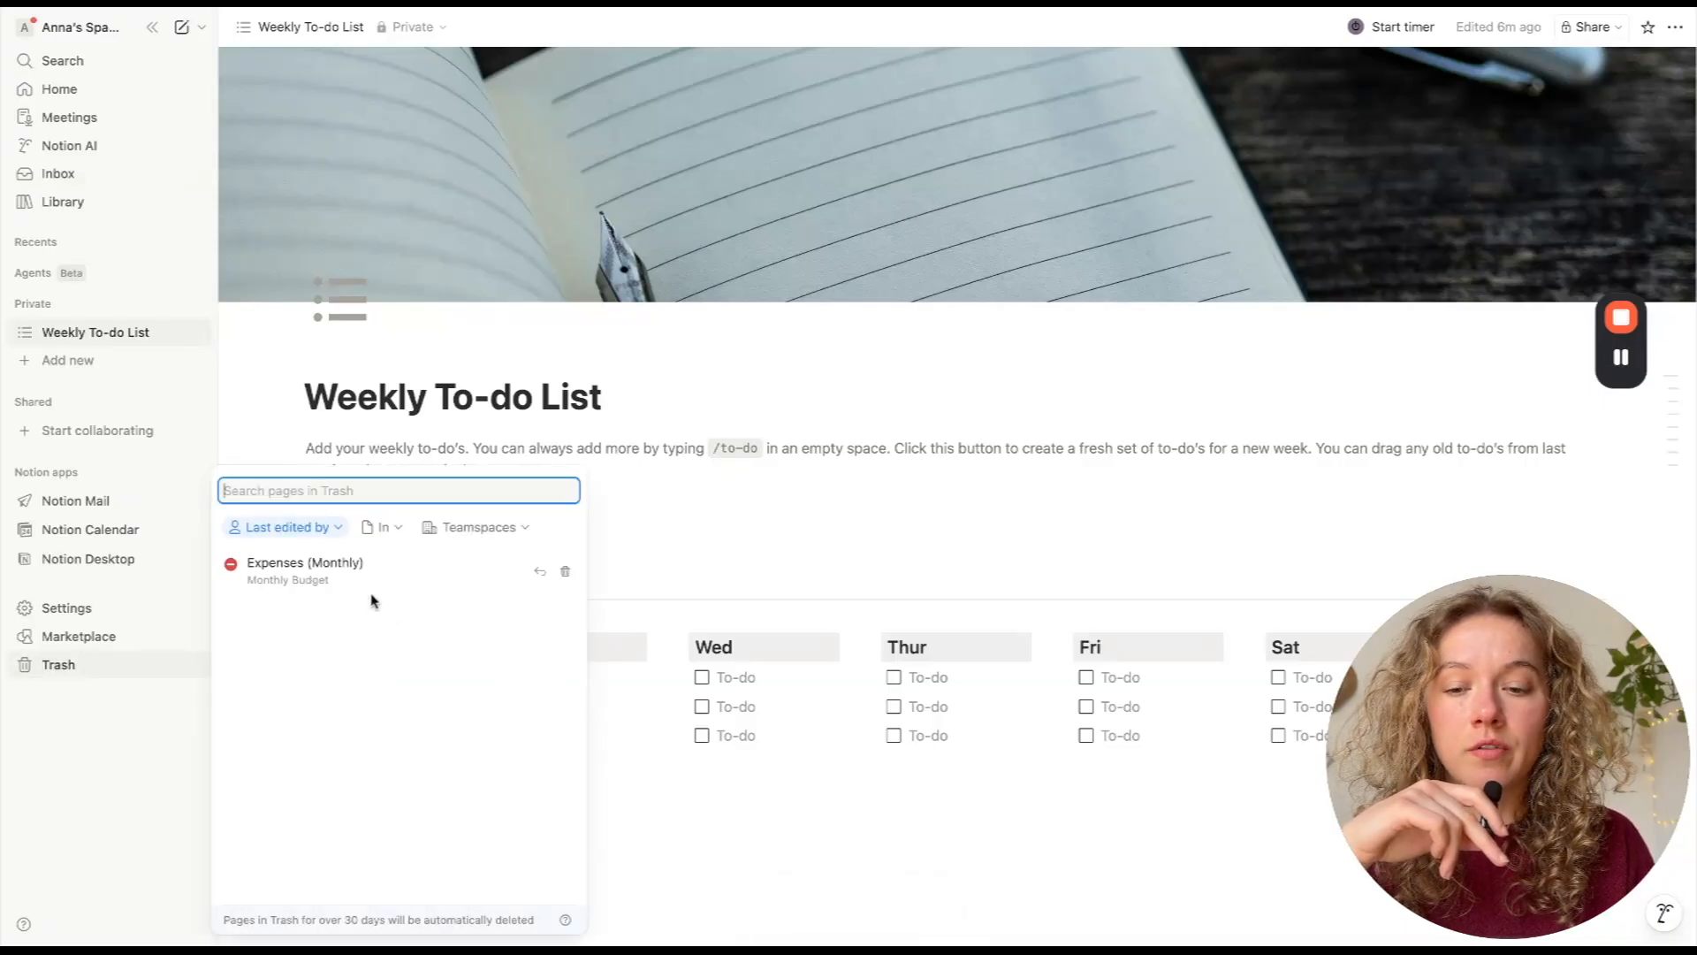
{"action": "left_click", "coordinate": [540, 582]}
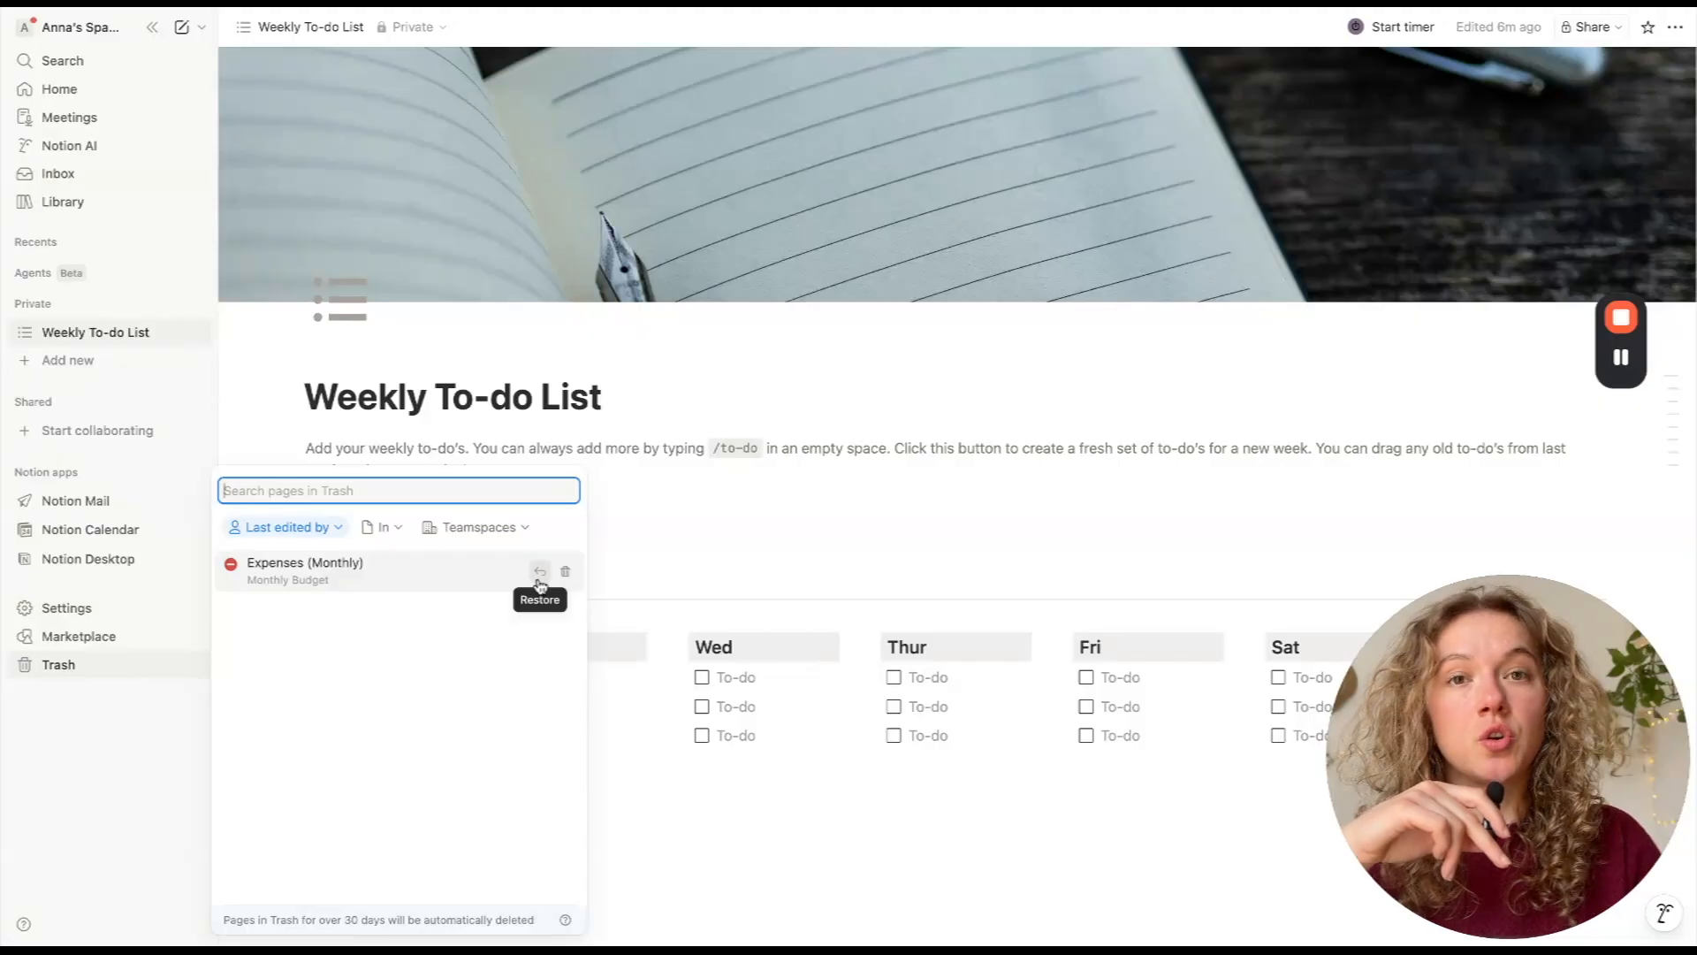
{"action": "left_click", "coordinate": [681, 216]}
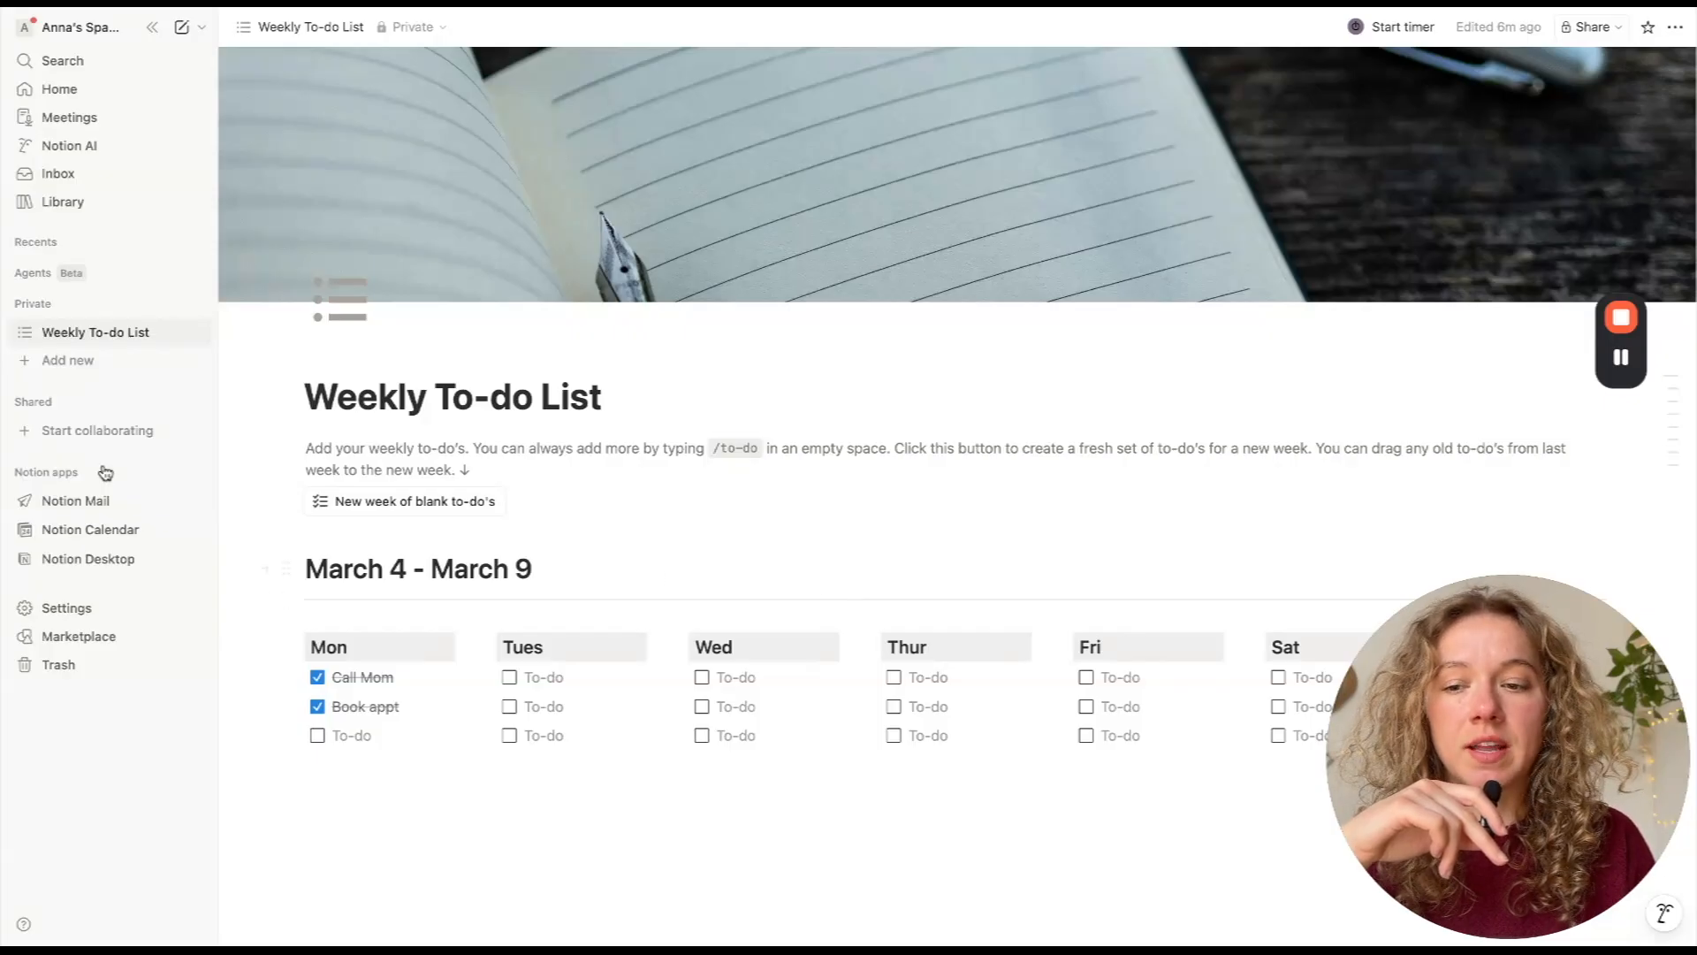
- Create an empty page in the Private section and title it "Business Hub"
{"action": "left_click", "coordinate": [72, 362]}
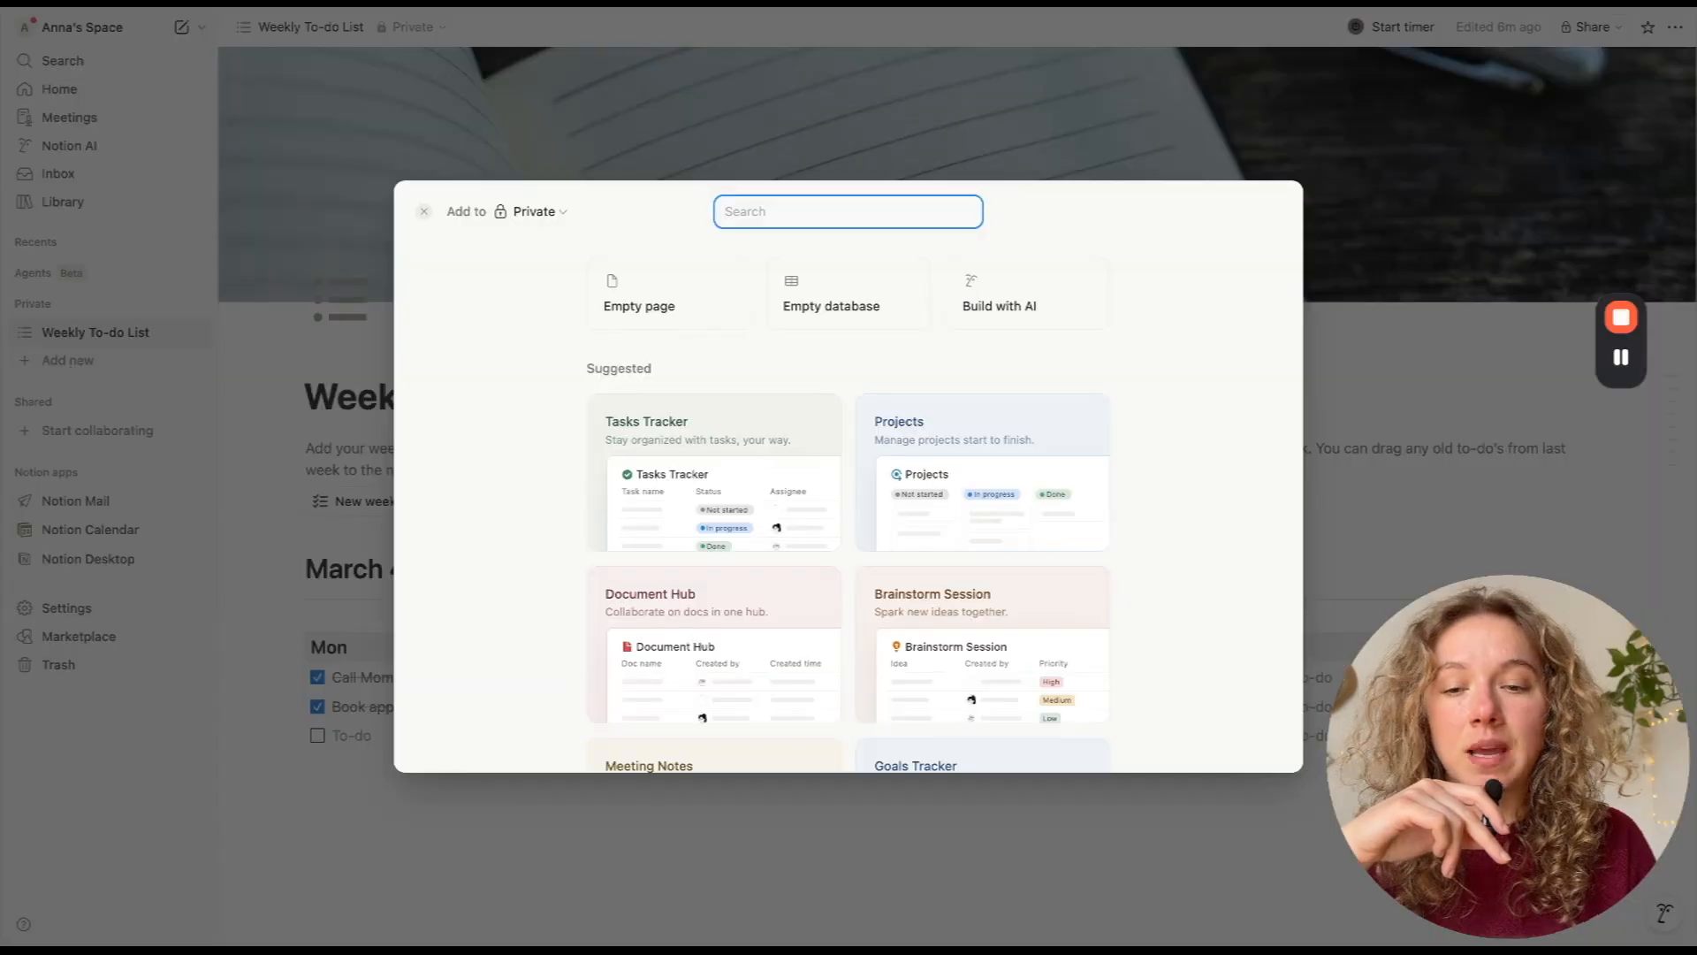
{"action": "left_click", "coordinate": [660, 285]}
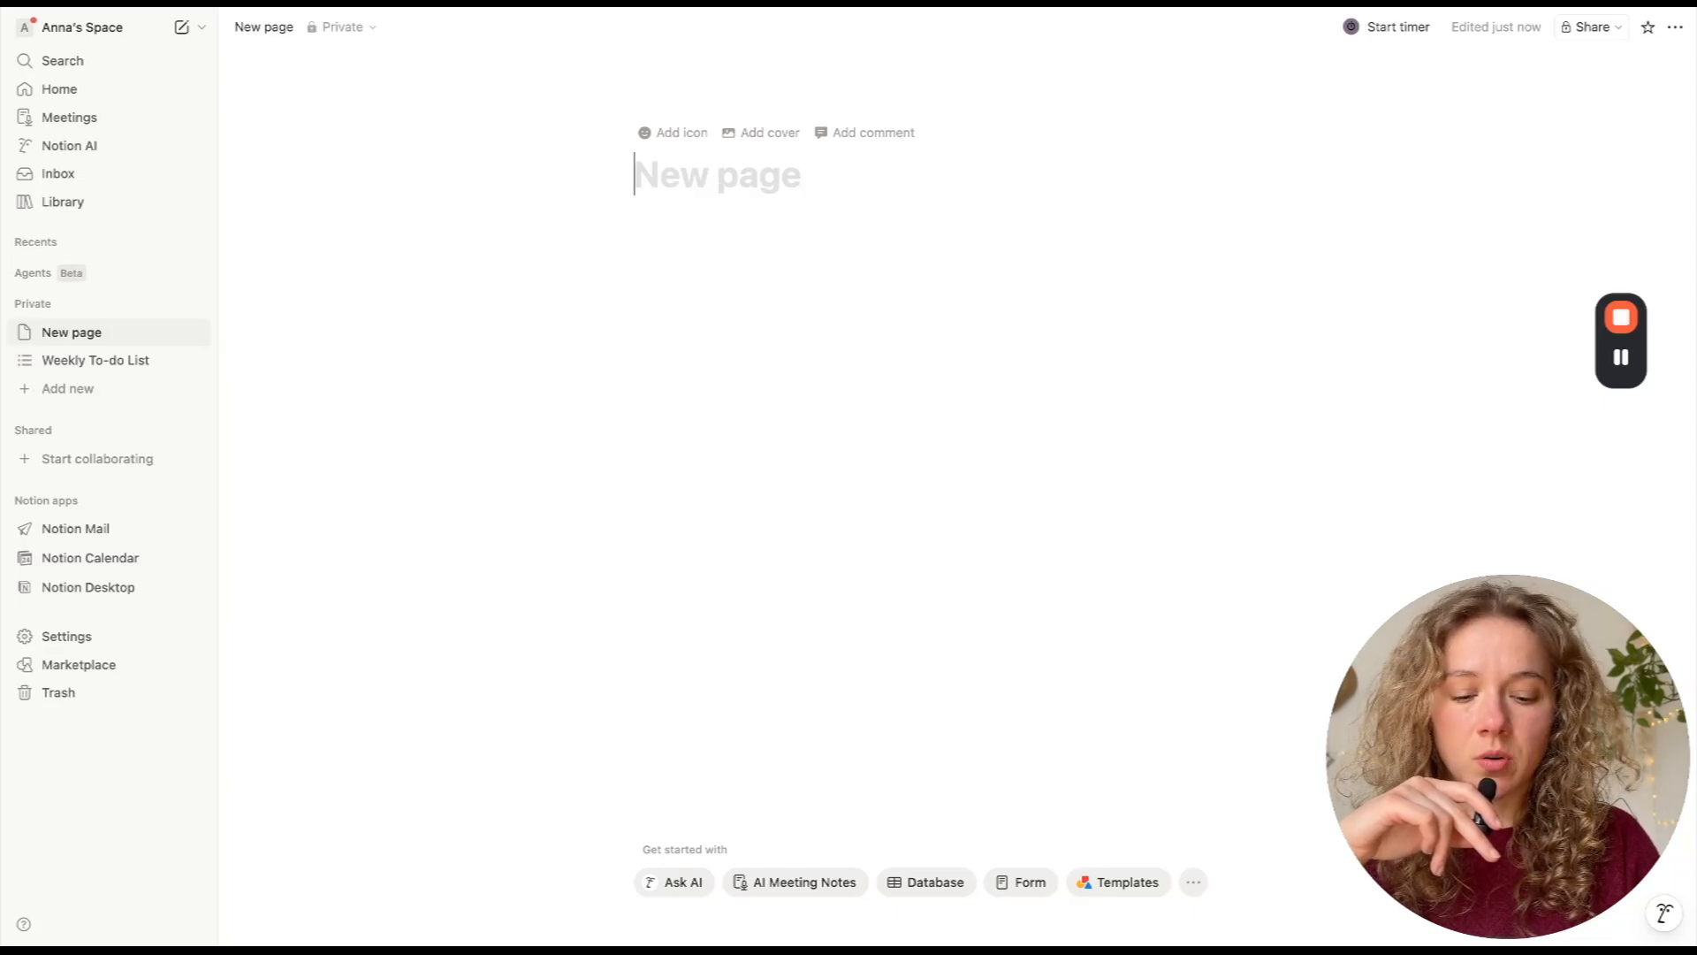
{"action": "type", "text": "Business Hub"}
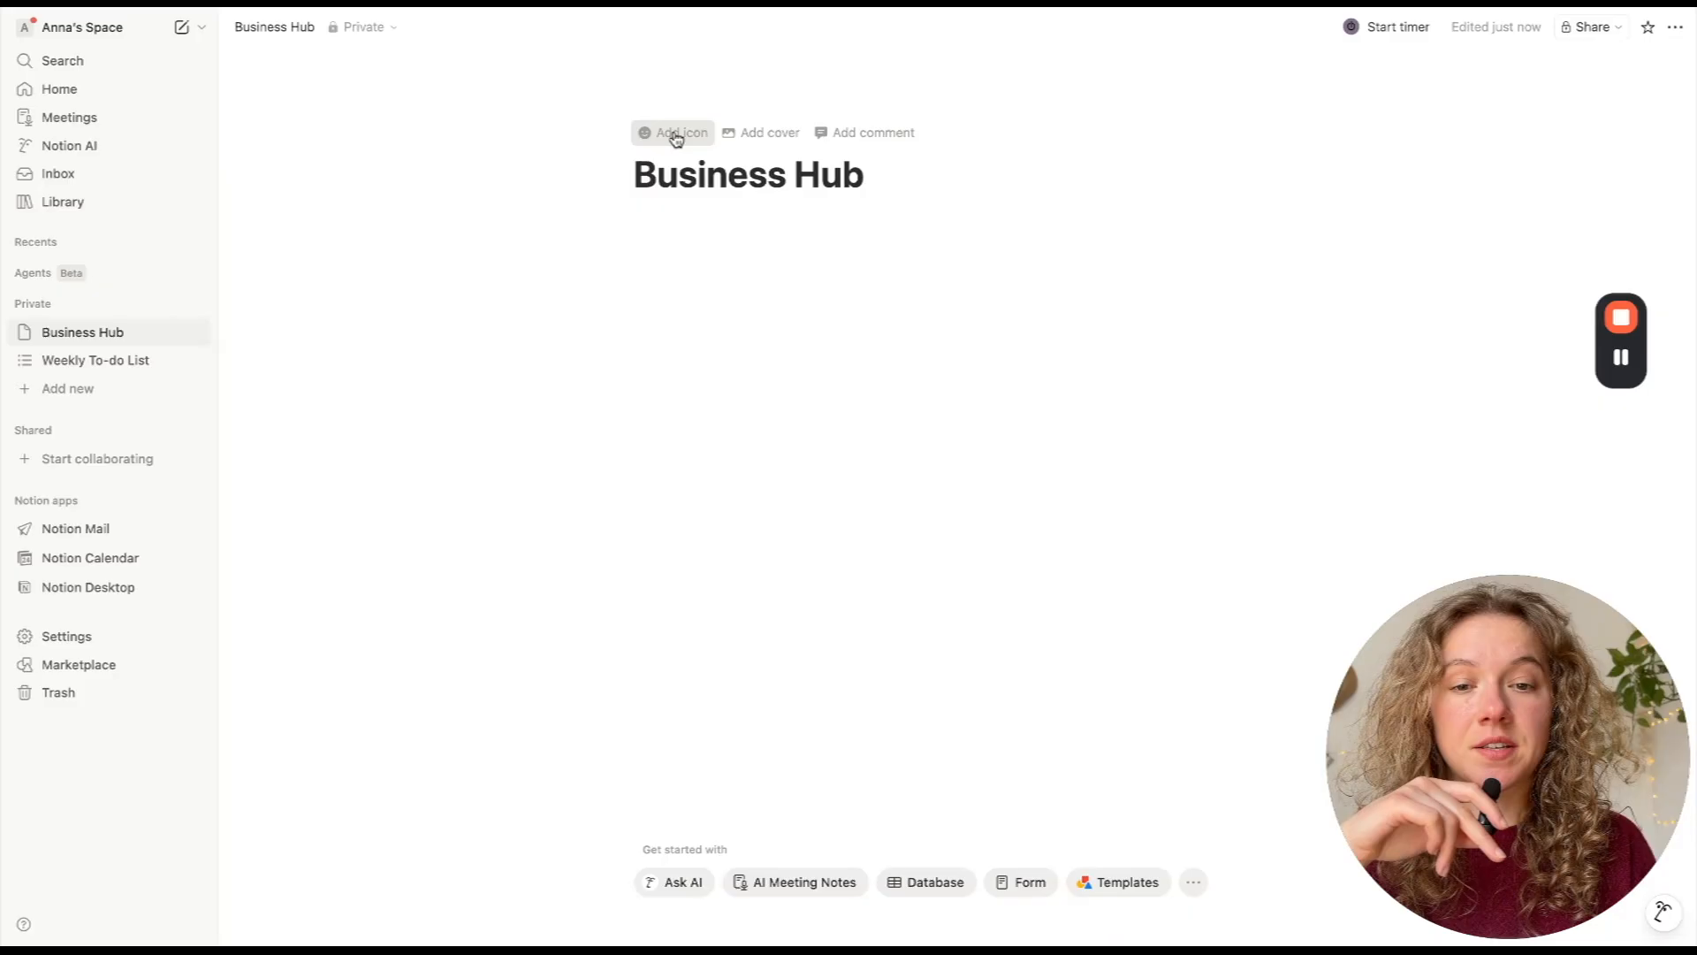
- Give the Business Hub page a heart icon from the built-in icon set instead of an emoji
{"action": "left_click", "coordinate": [676, 135]}
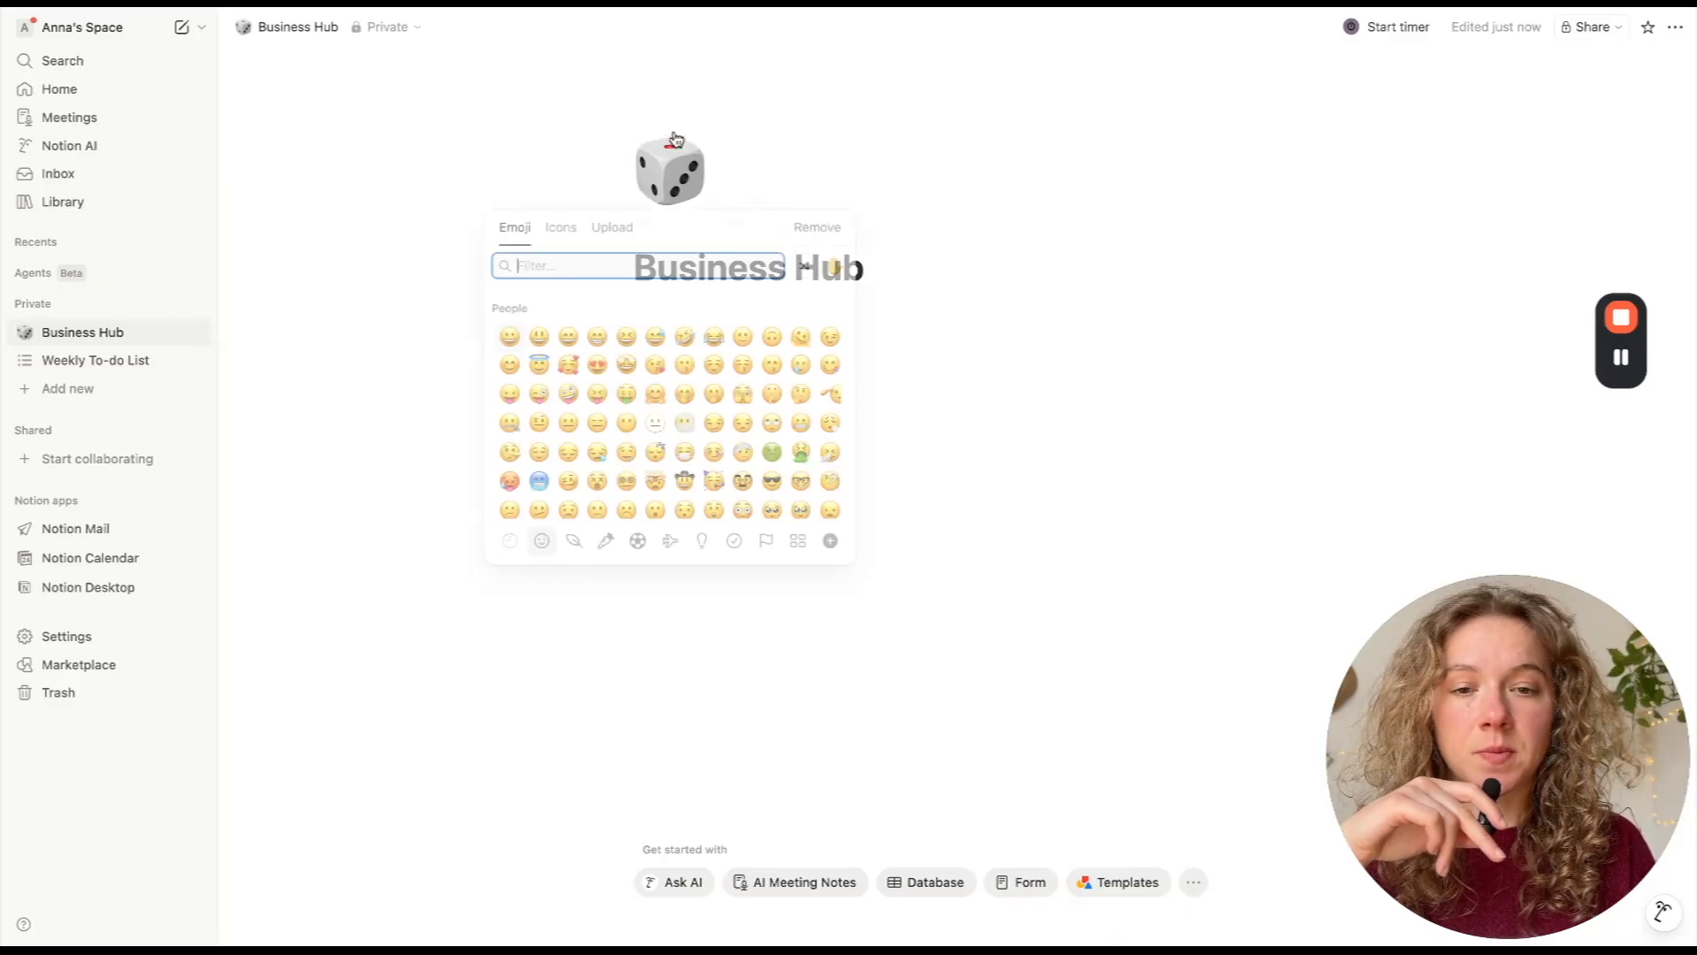
{"action": "left_click", "coordinate": [560, 228]}
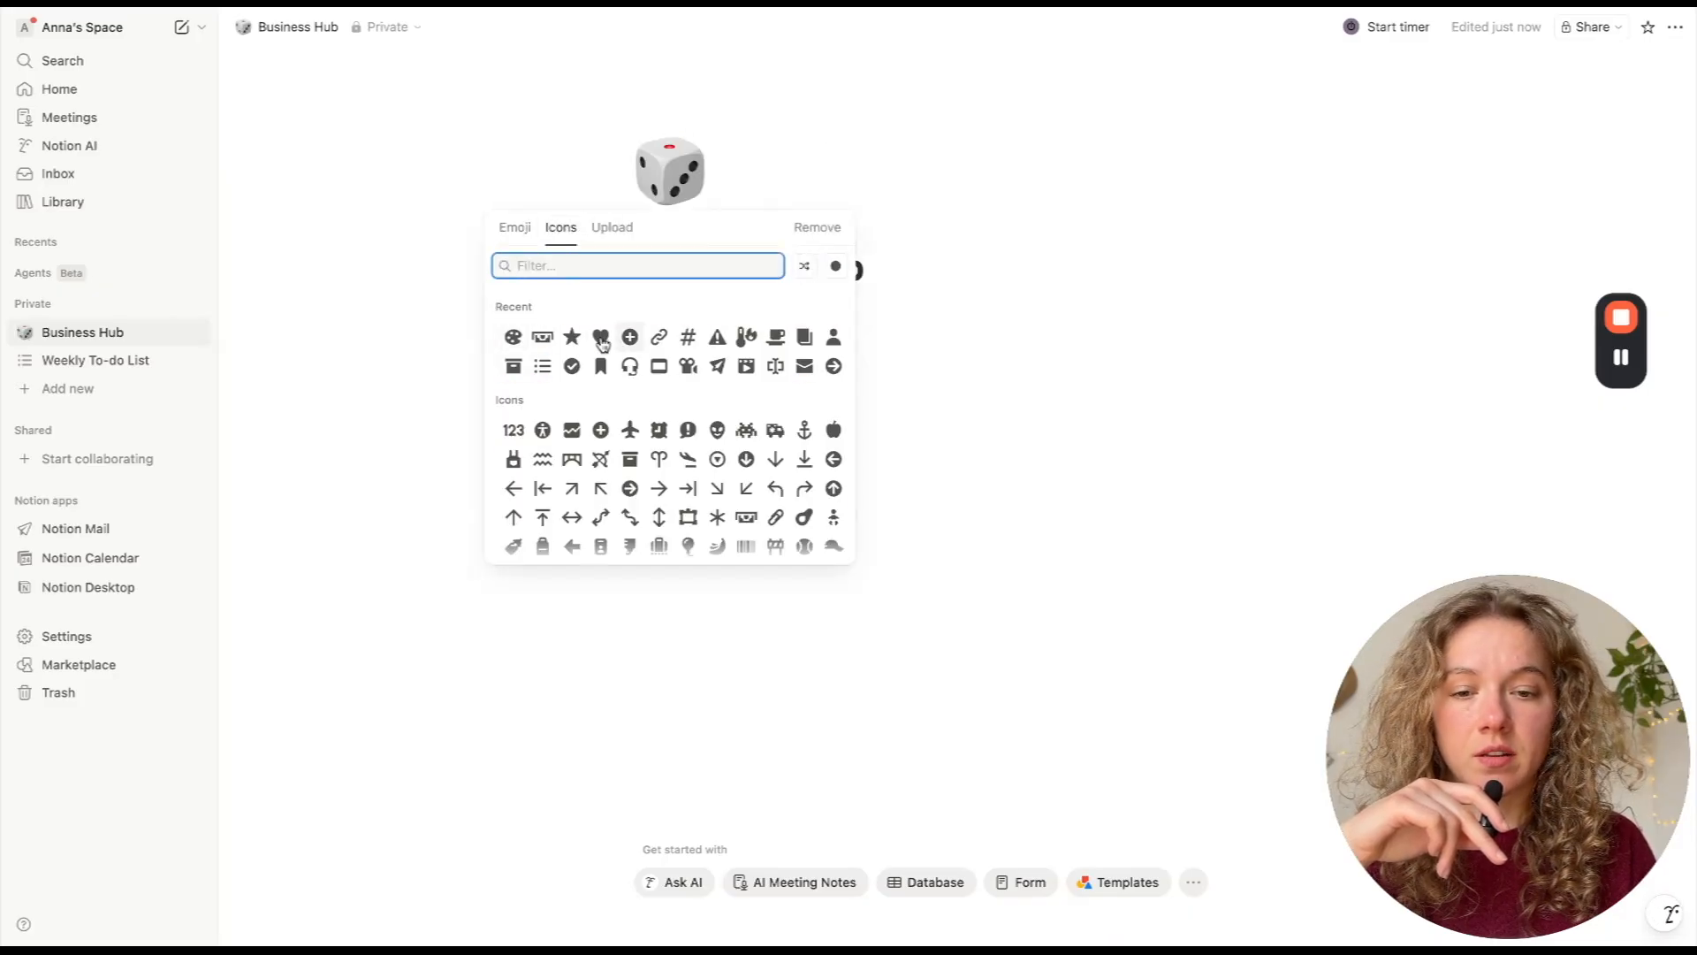
{"action": "left_click", "coordinate": [600, 336]}
- Add a cover to the Business Hub page using an Unsplash photo of a coffee cup, and hide the sidebar
{"action": "left_click", "coordinate": [698, 228]}
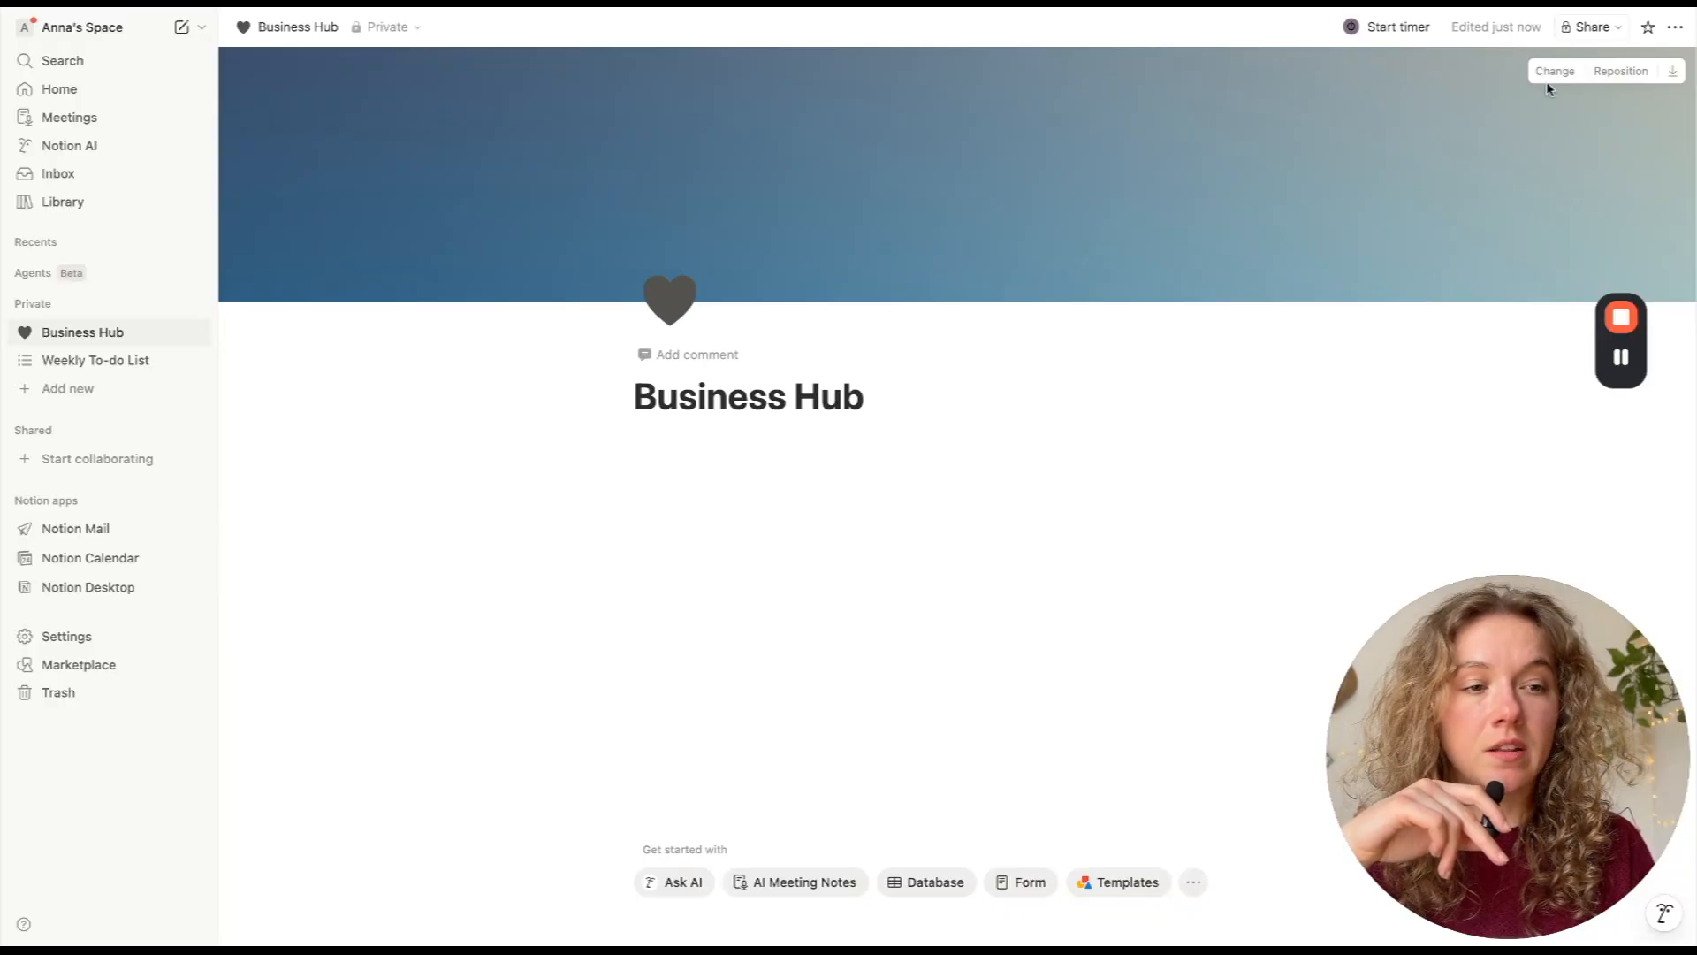
{"action": "left_click", "coordinate": [1554, 70]}
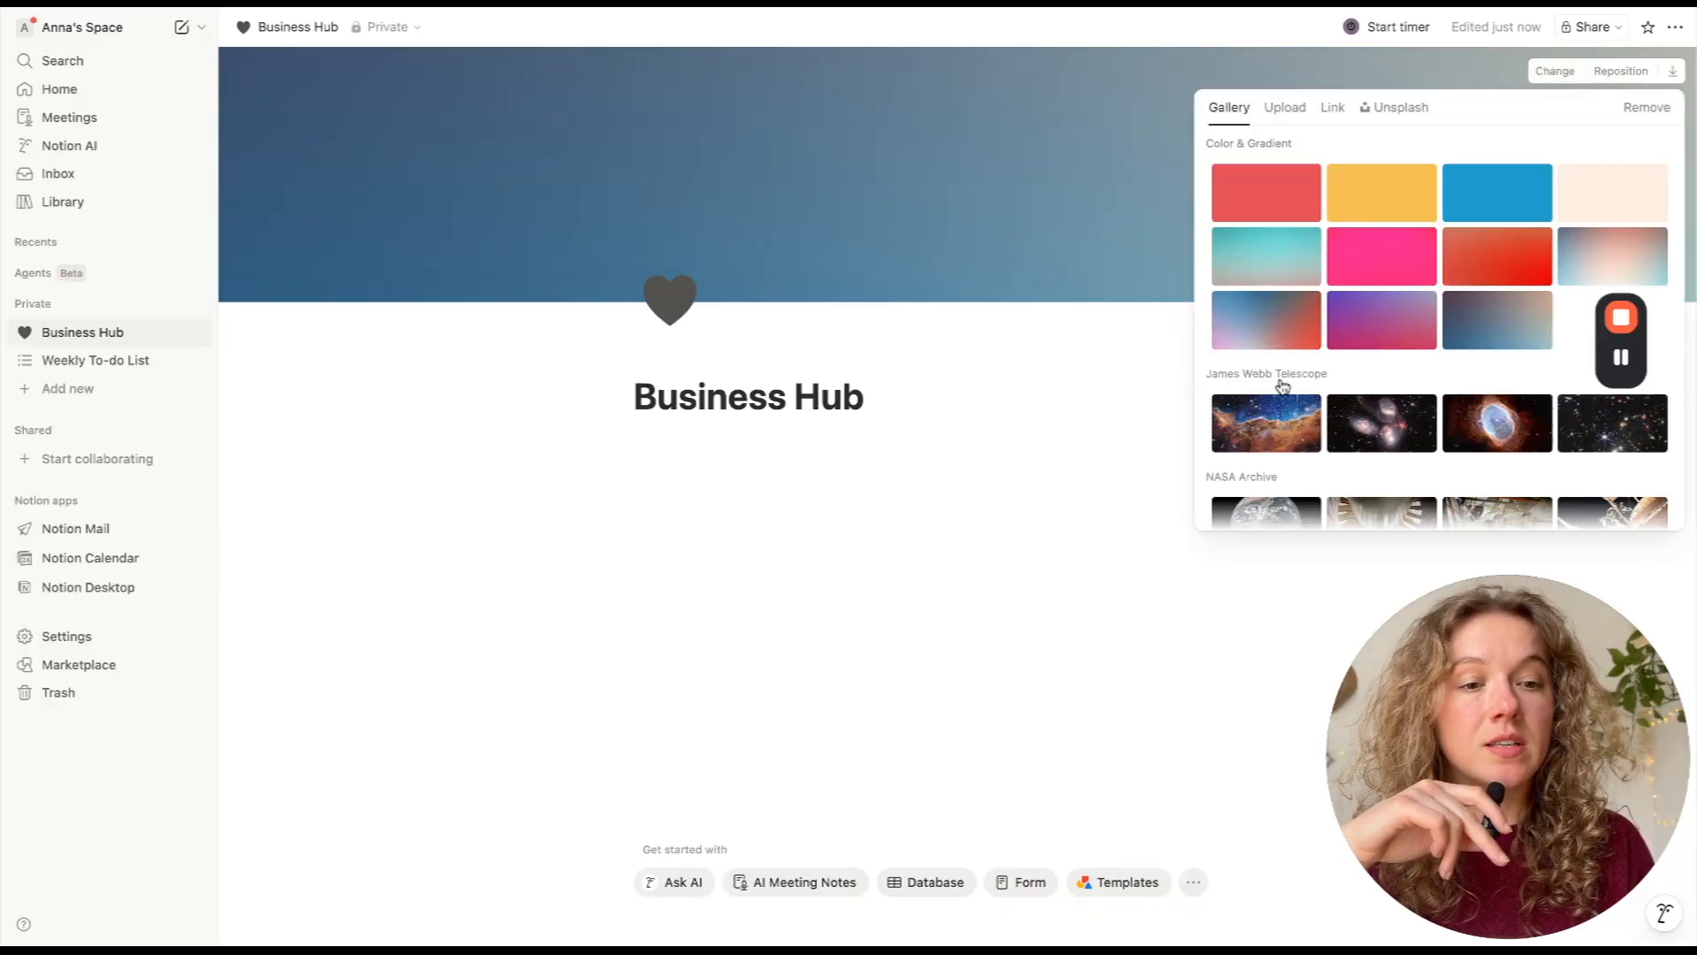
{"action": "left_click", "coordinate": [1388, 108]}
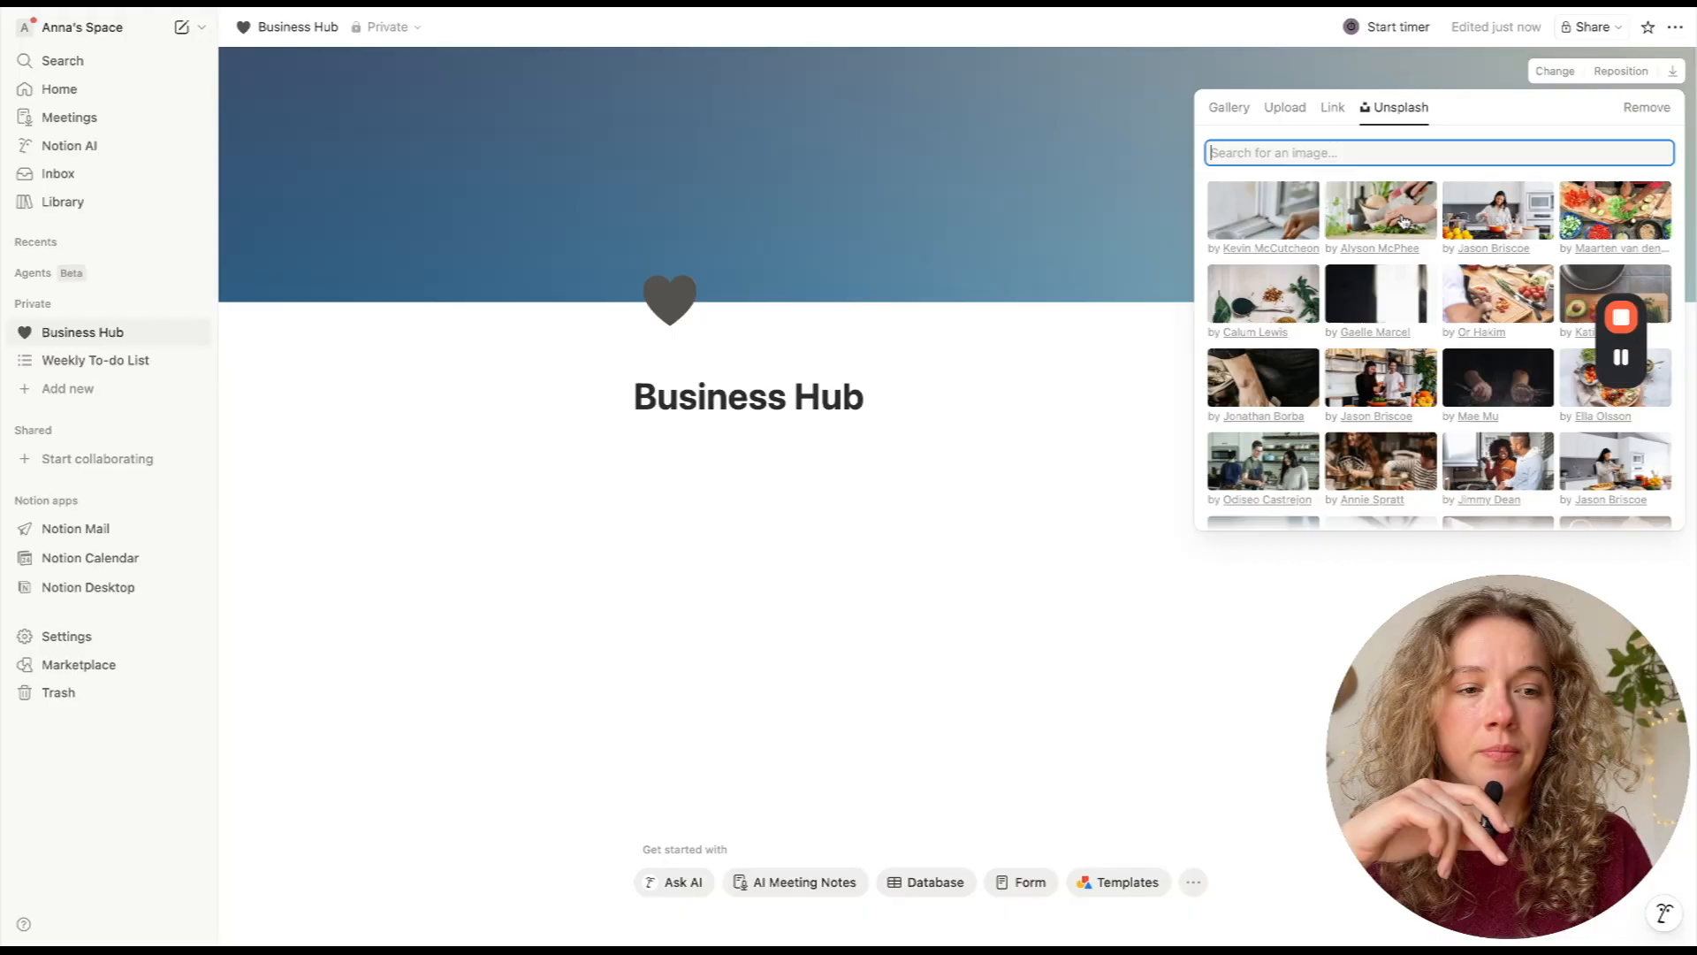
{"action": "left_click", "coordinate": [1330, 109]}
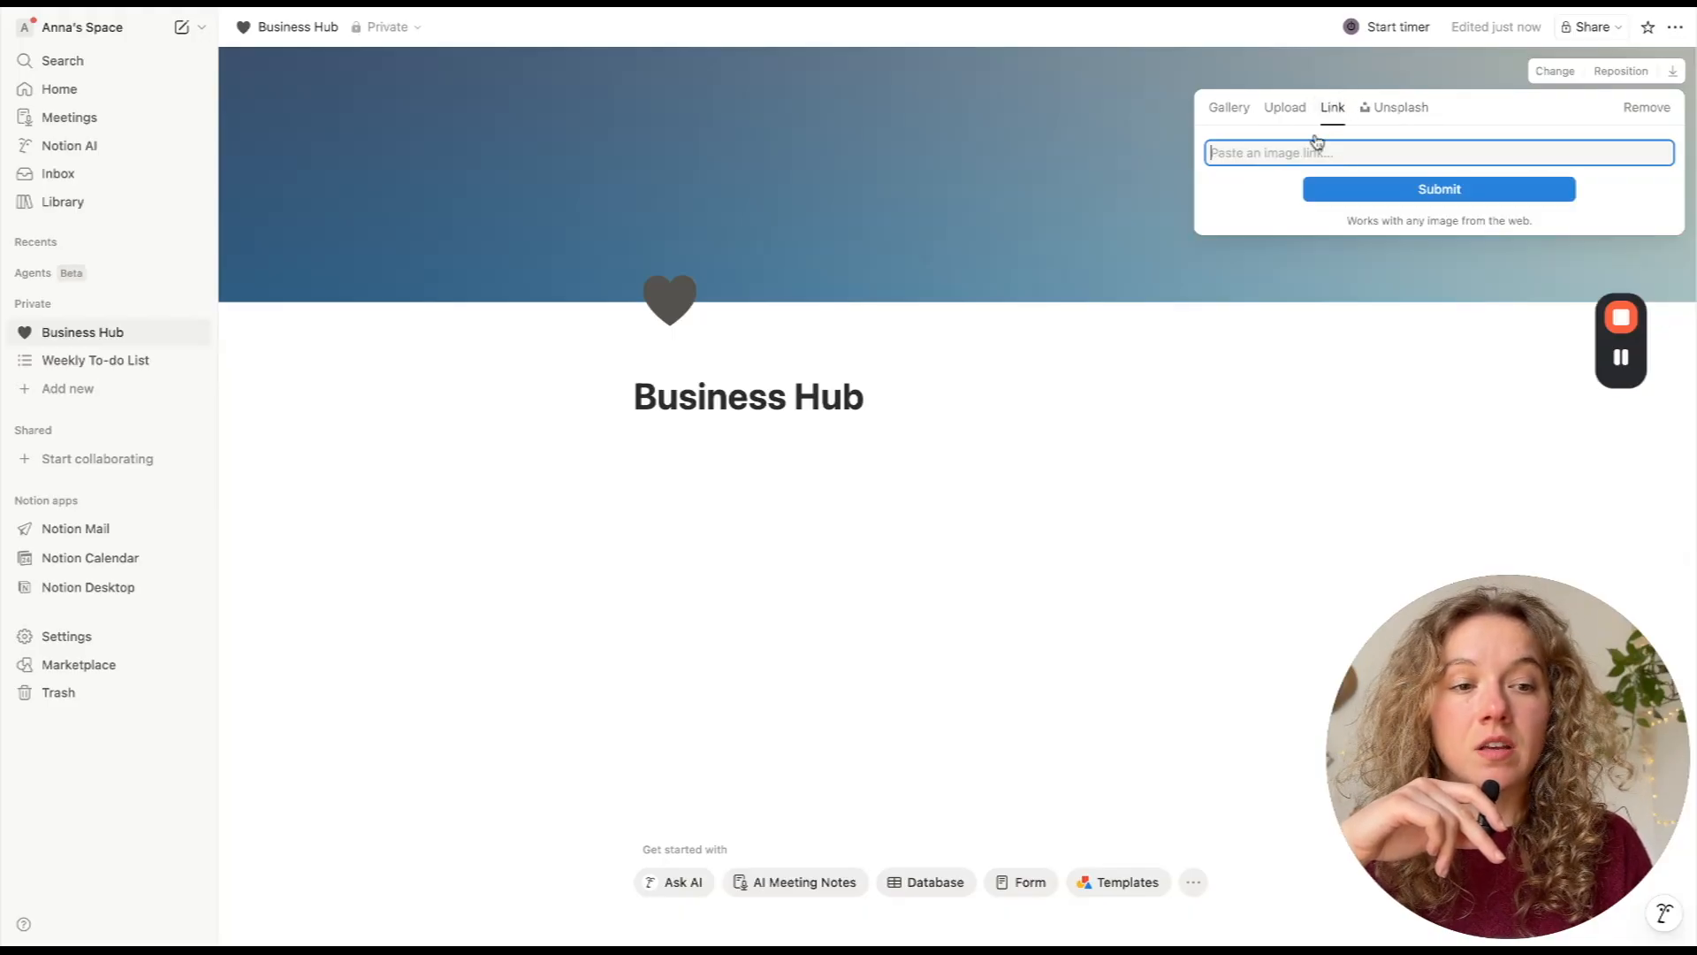
{"action": "left_click", "coordinate": [1279, 111]}
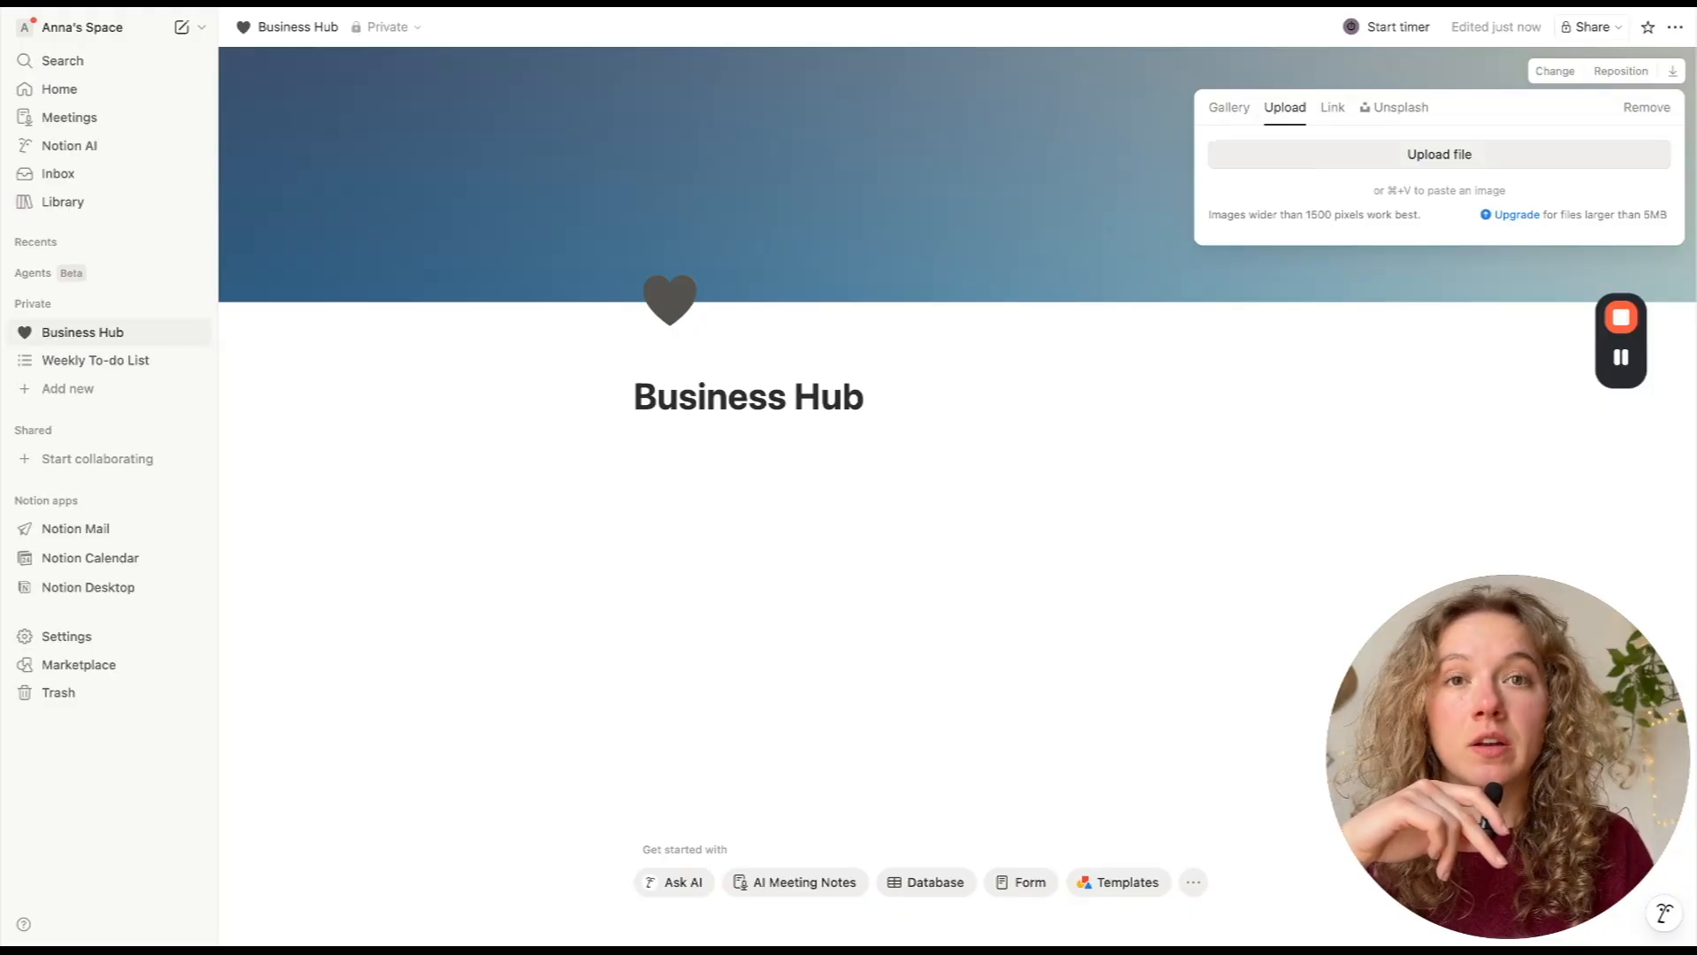
{"action": "left_click", "coordinate": [1390, 109]}
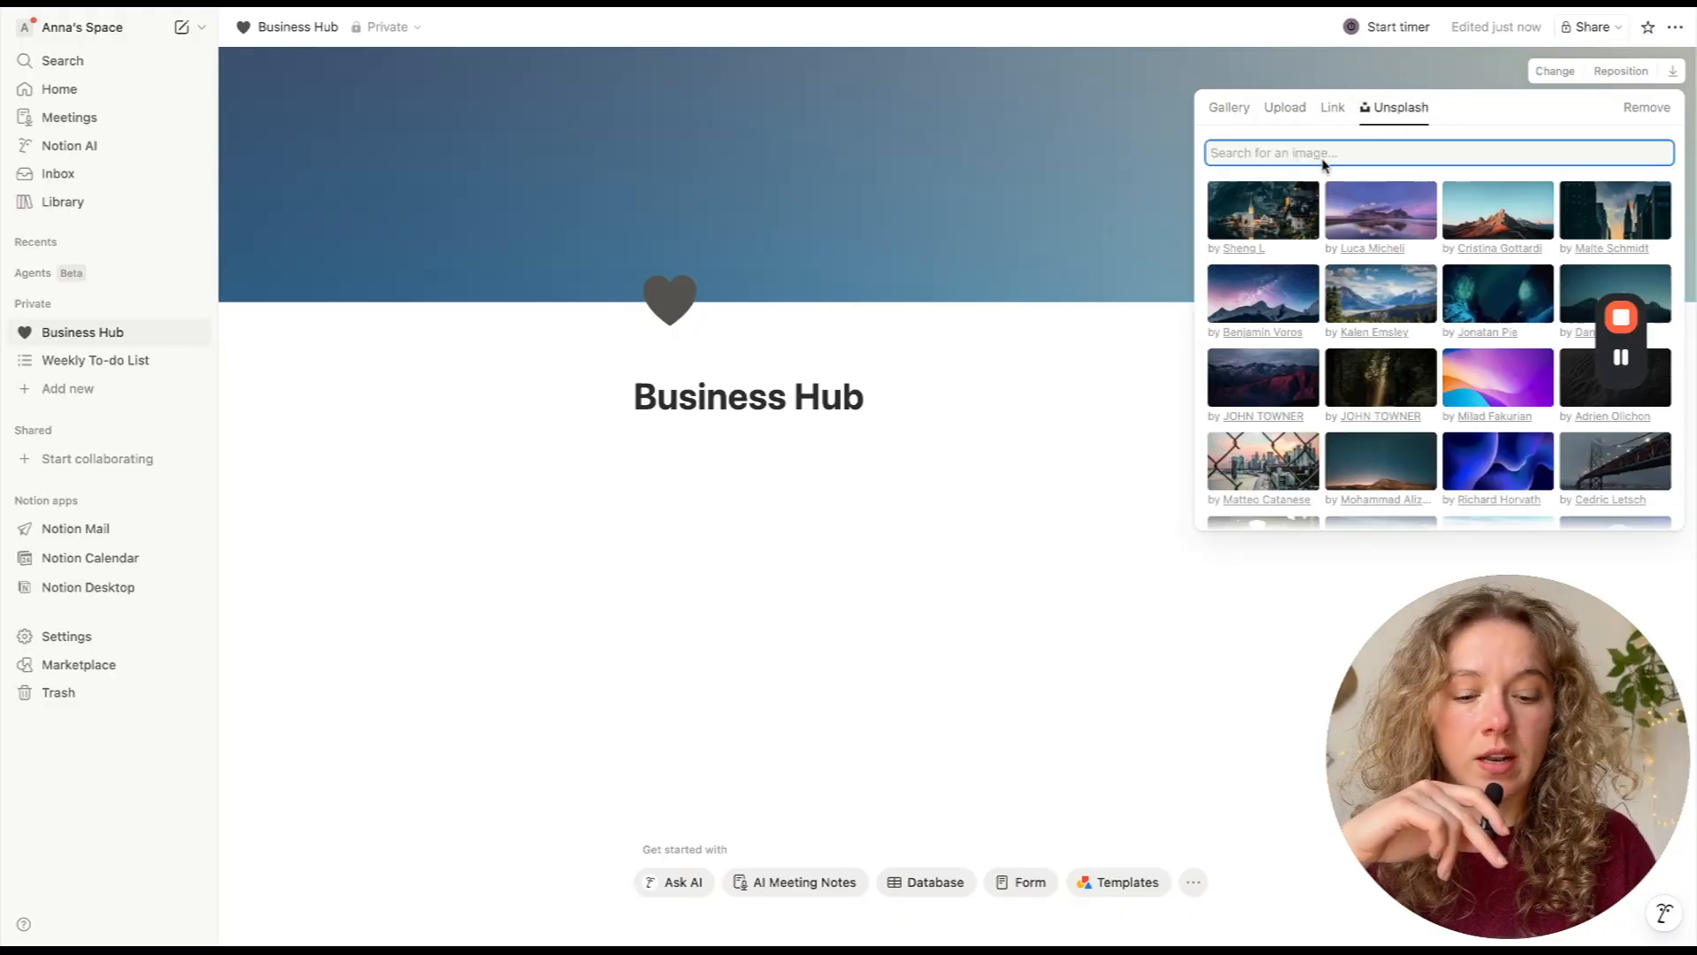
{"action": "type", "text": "co"}
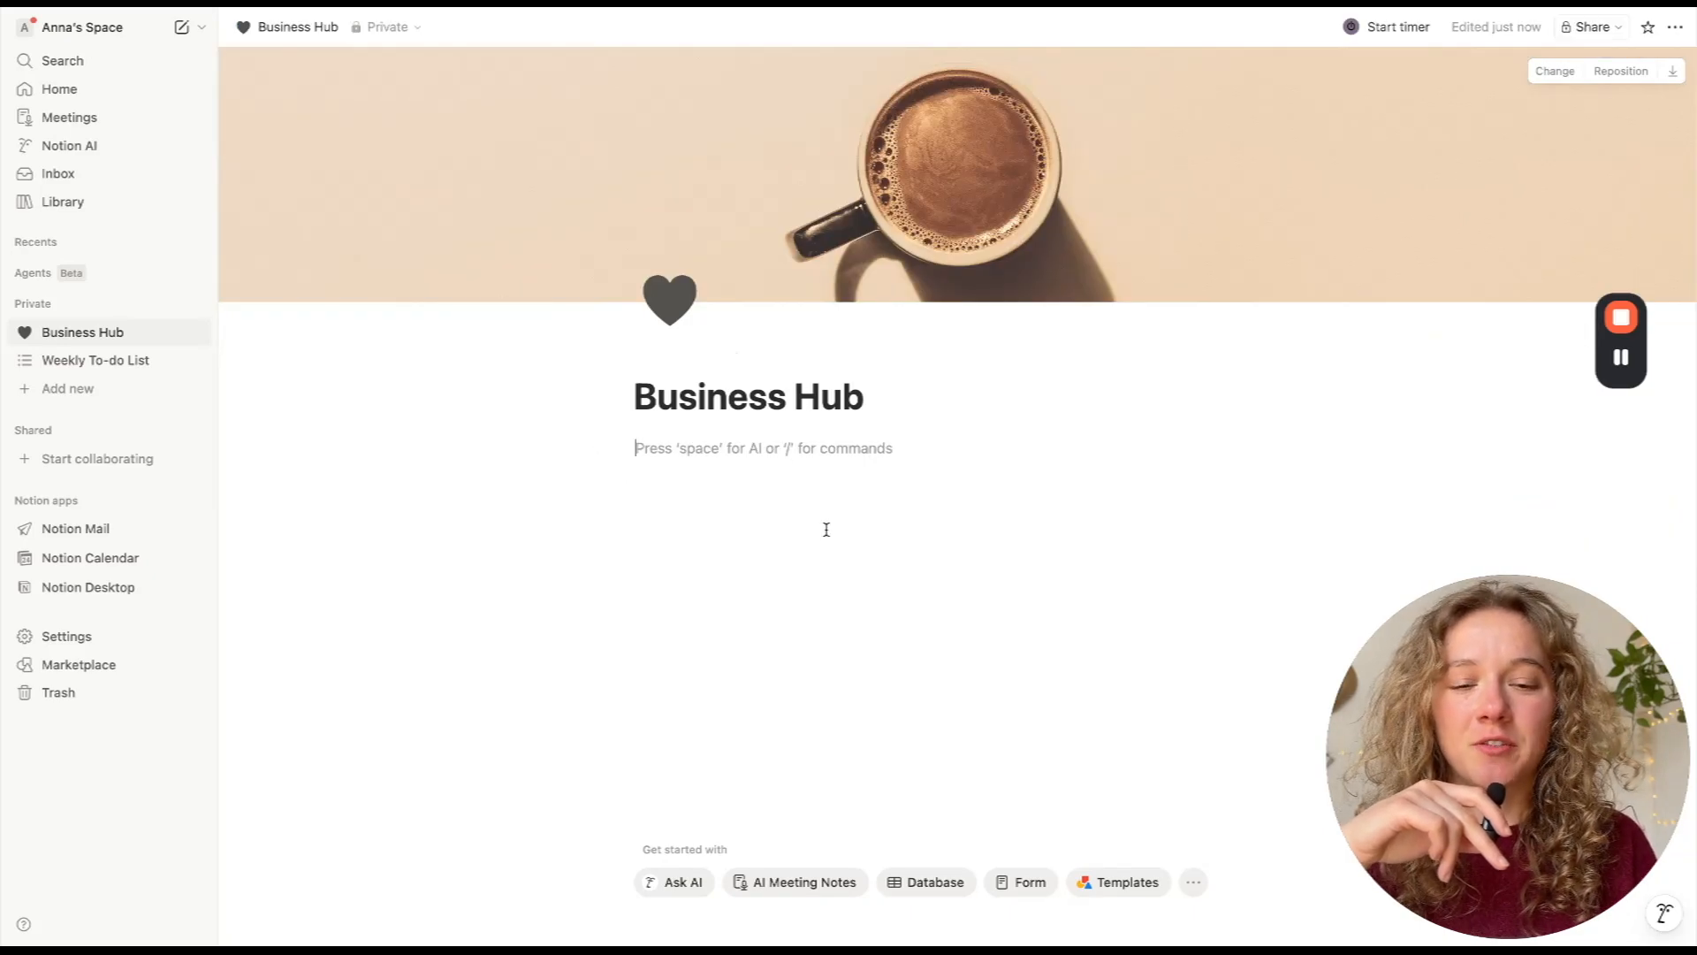
{"action": "key", "text": "ctrl+backslash"}
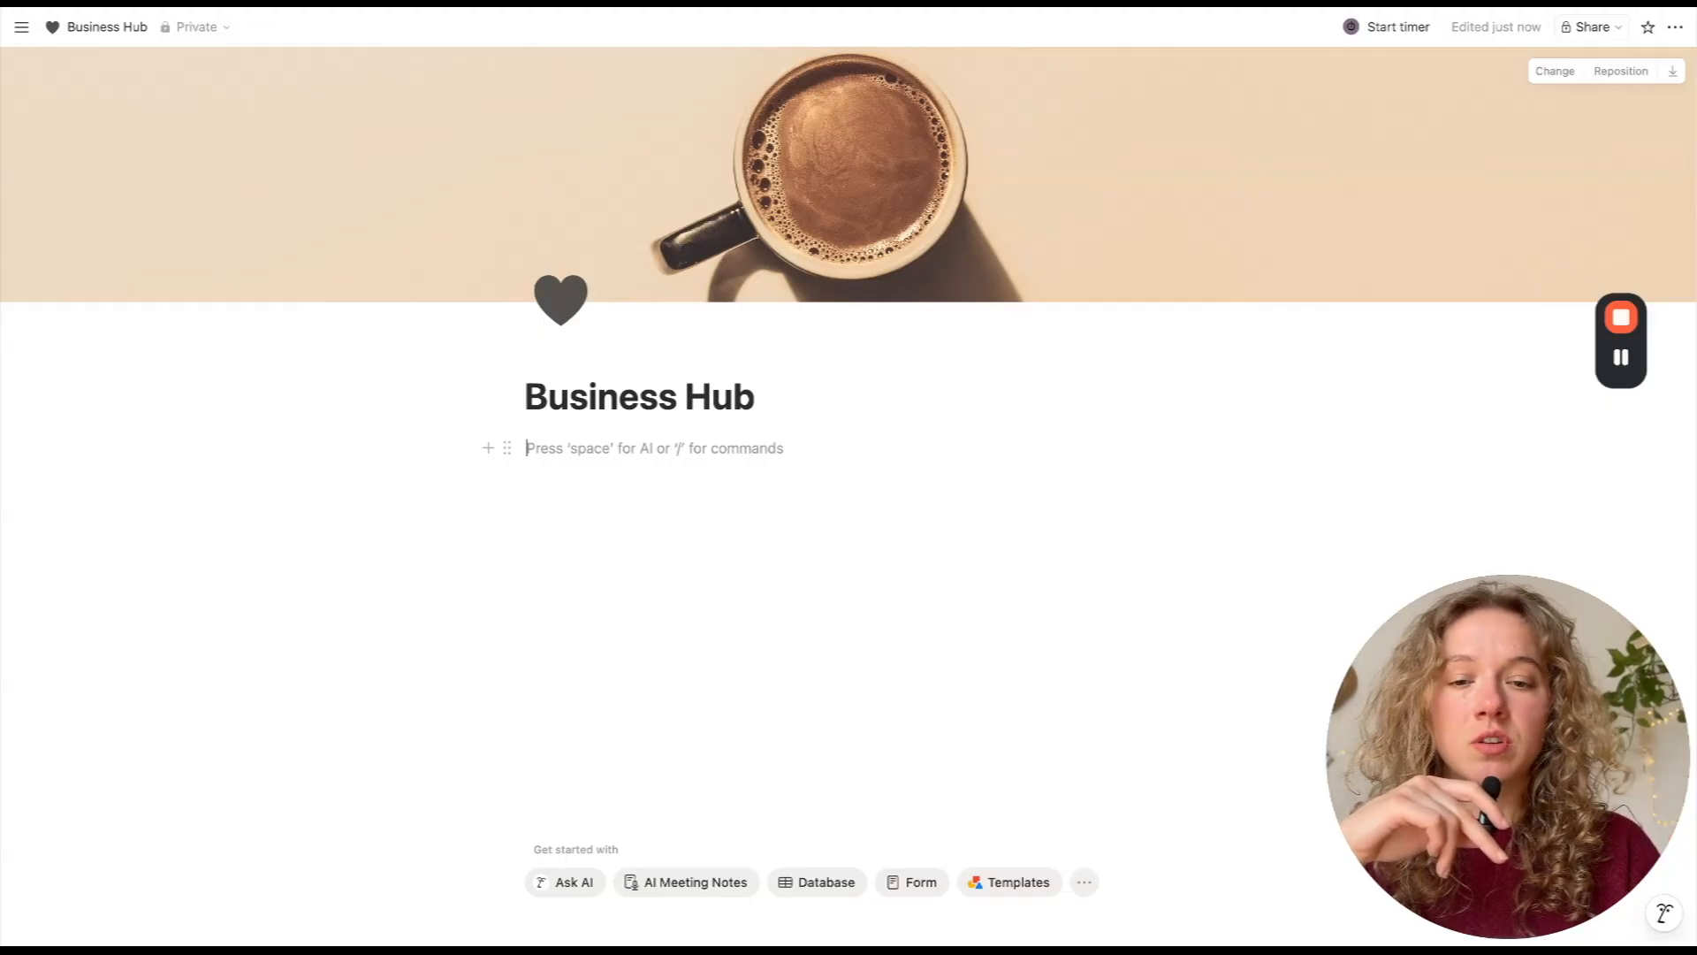
- Write two lines of filler text in the page body, "knjbhvgcfgdxfgfchgvjghcf" and "657tyfgh"
{"action": "type", "text": "knjbhvgcfgdxfgfc"}
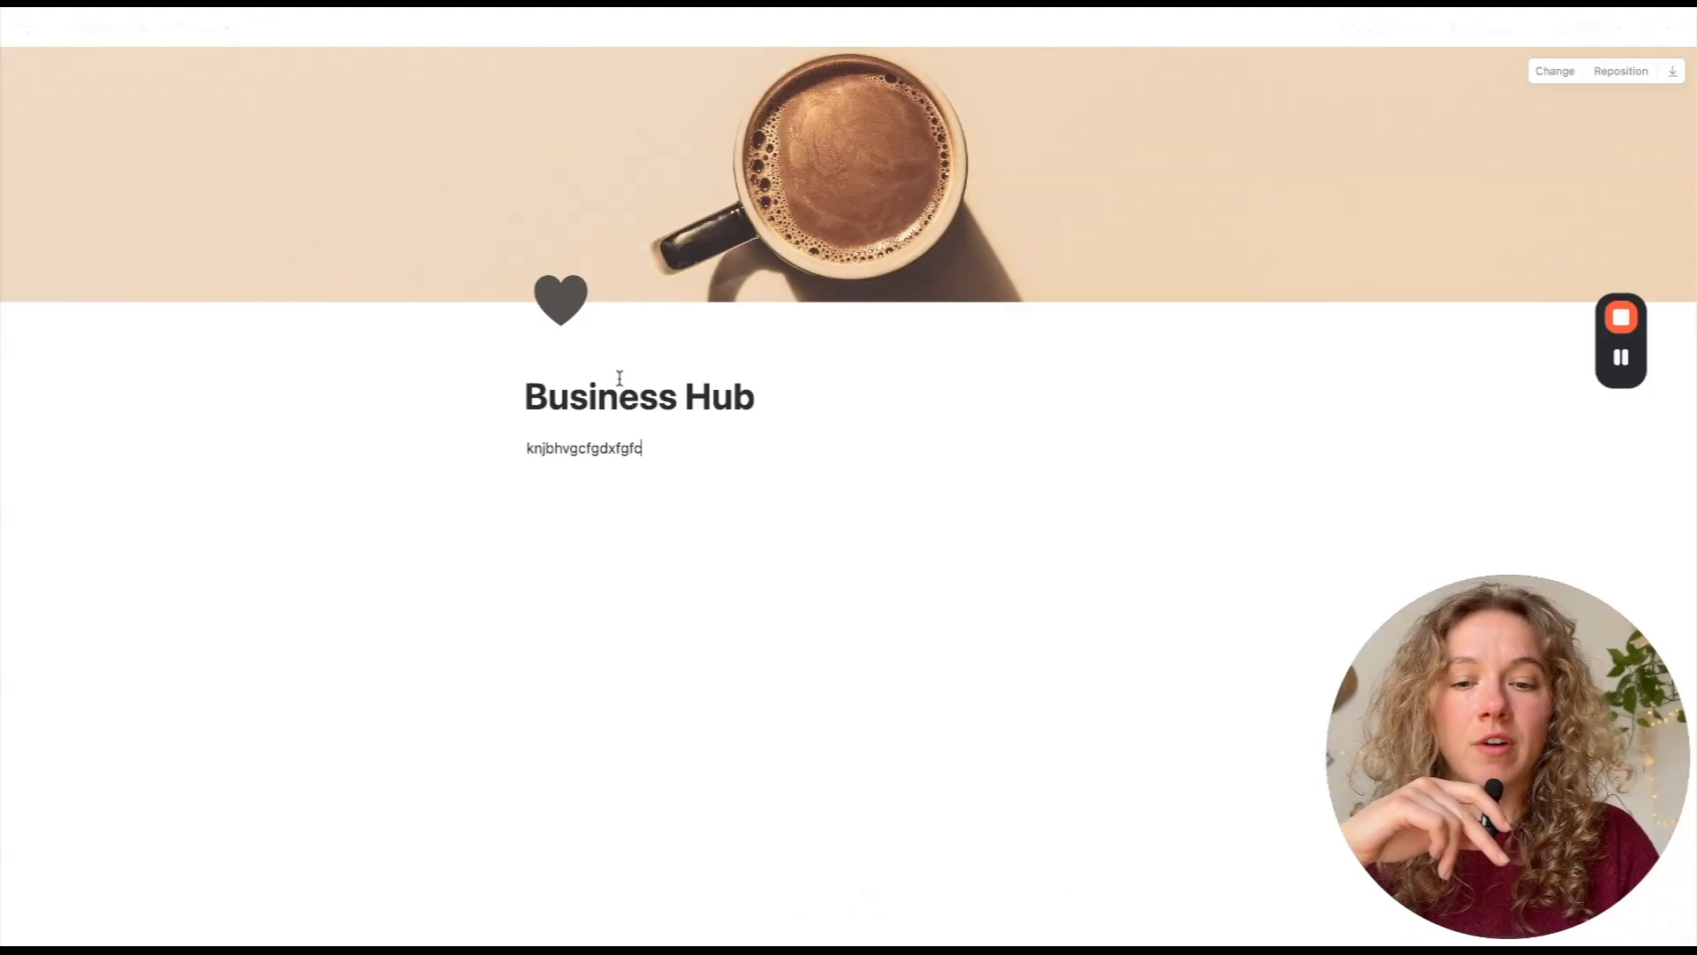
{"action": "type", "text": "hgvjghcf"}
{"action": "key", "text": "Return"}
{"action": "type", "text": "657tyfgh"}
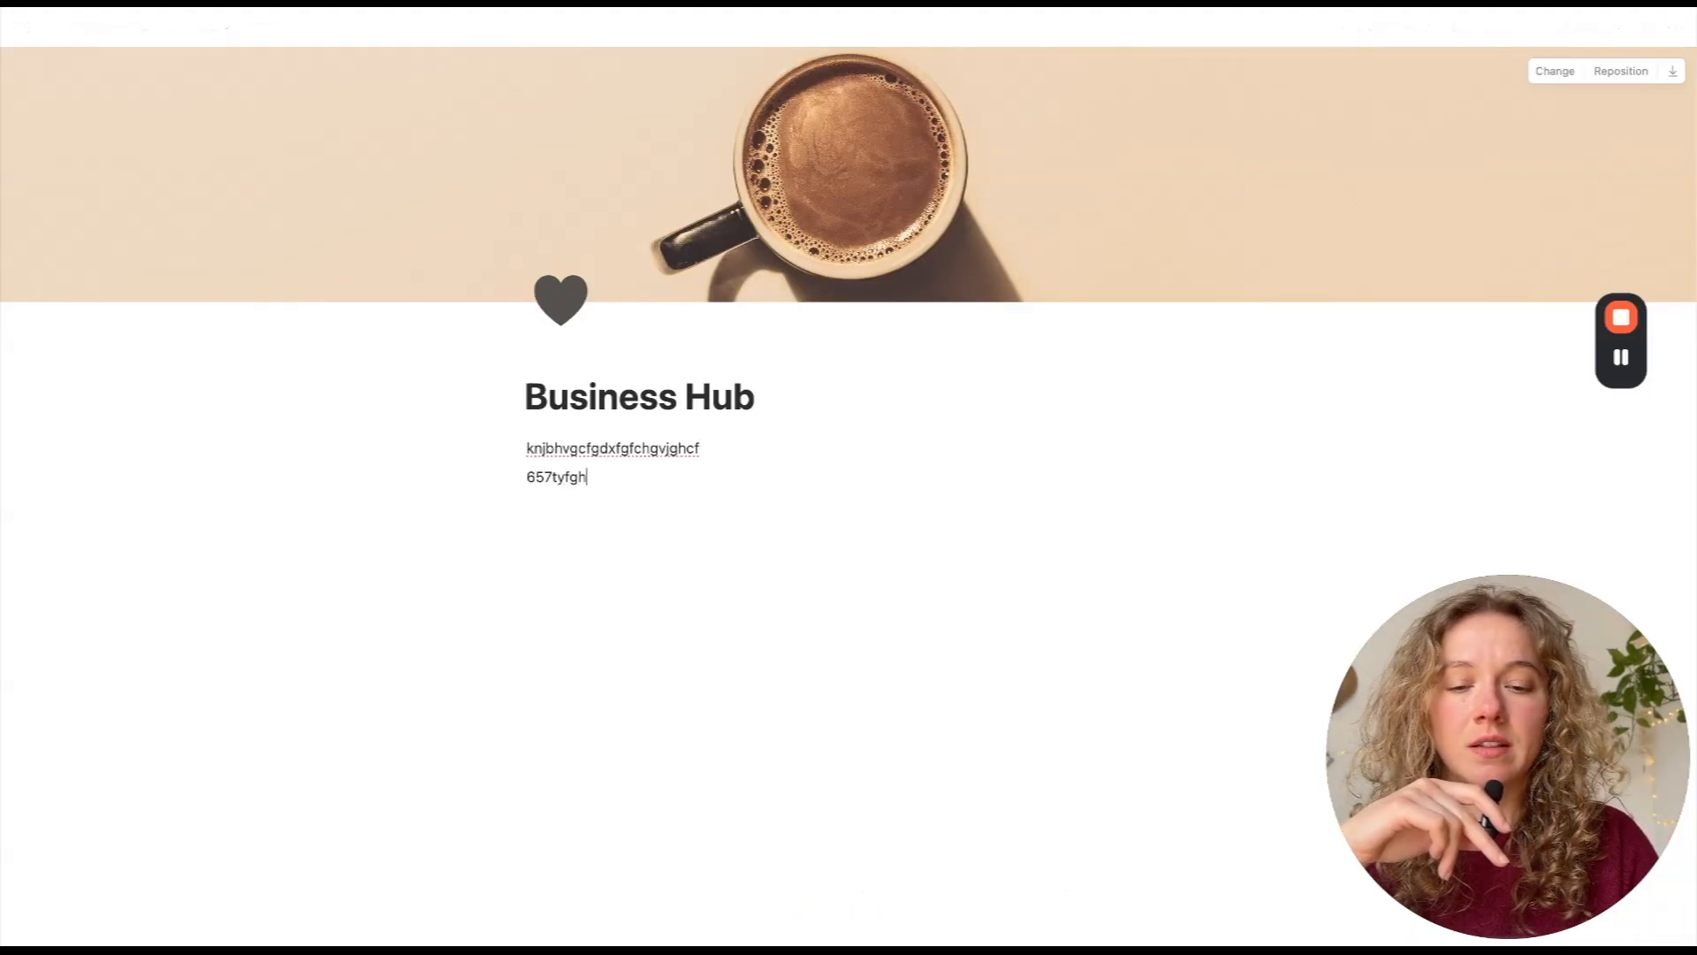
{"action": "key", "text": "Return"}
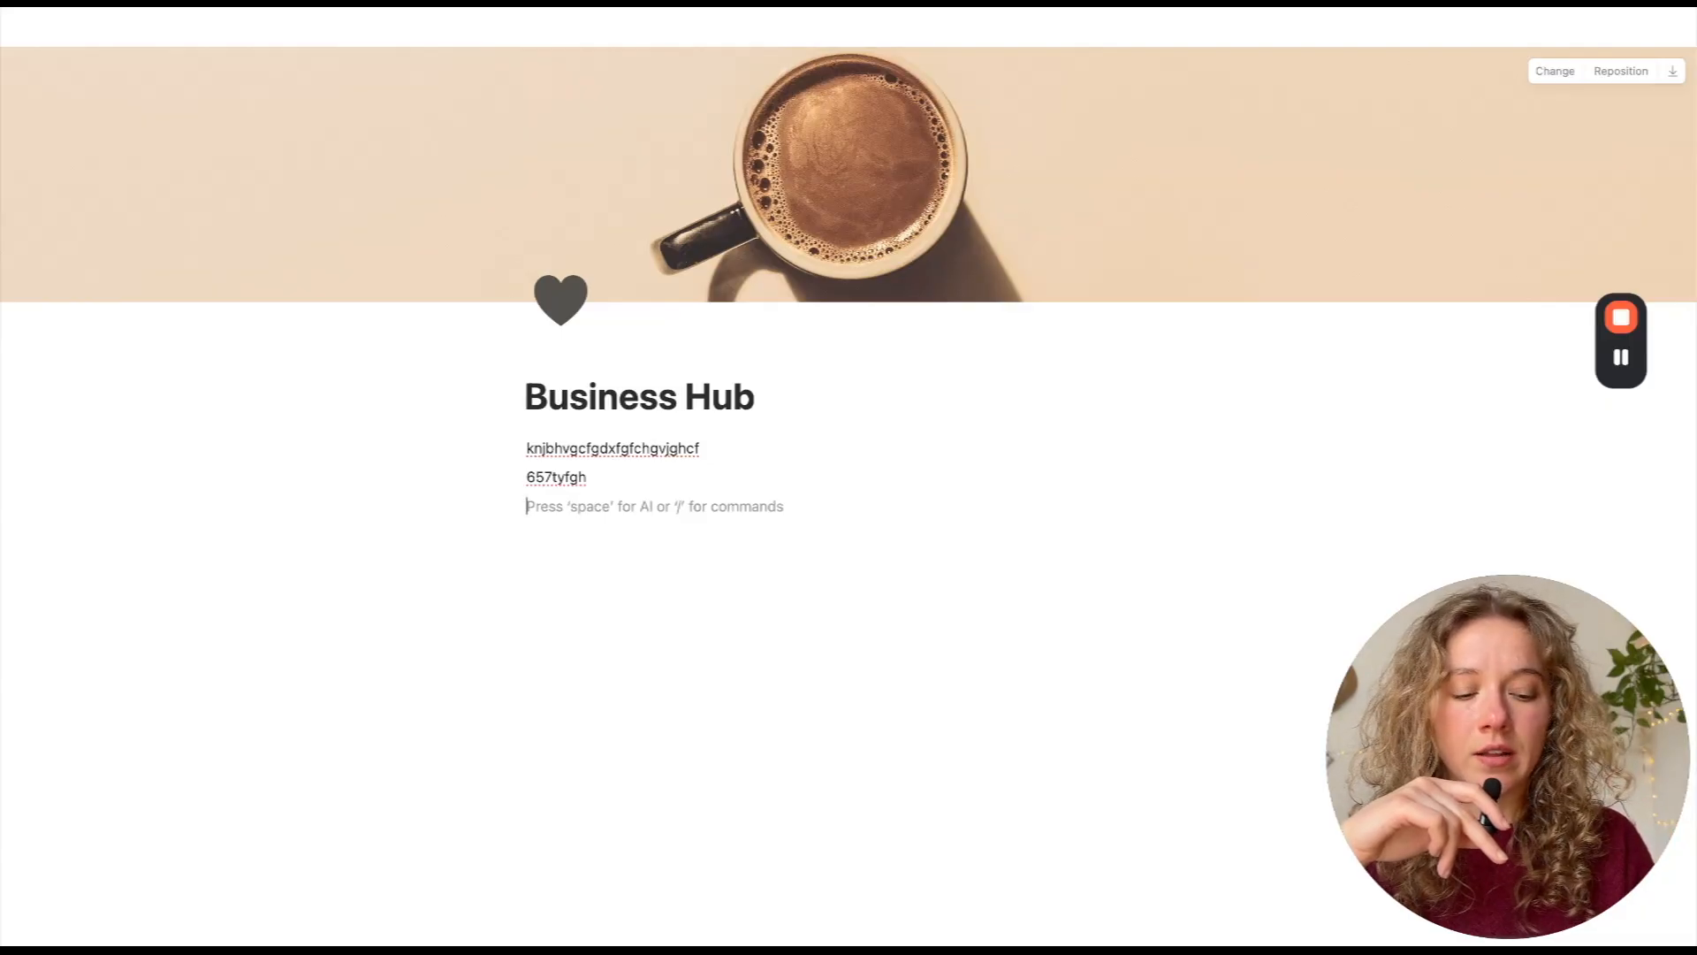
- Create a bulleted list under the filler text and leave it with three empty items
{"action": "type", "text": "-"}
{"action": "type", "text": " j"}
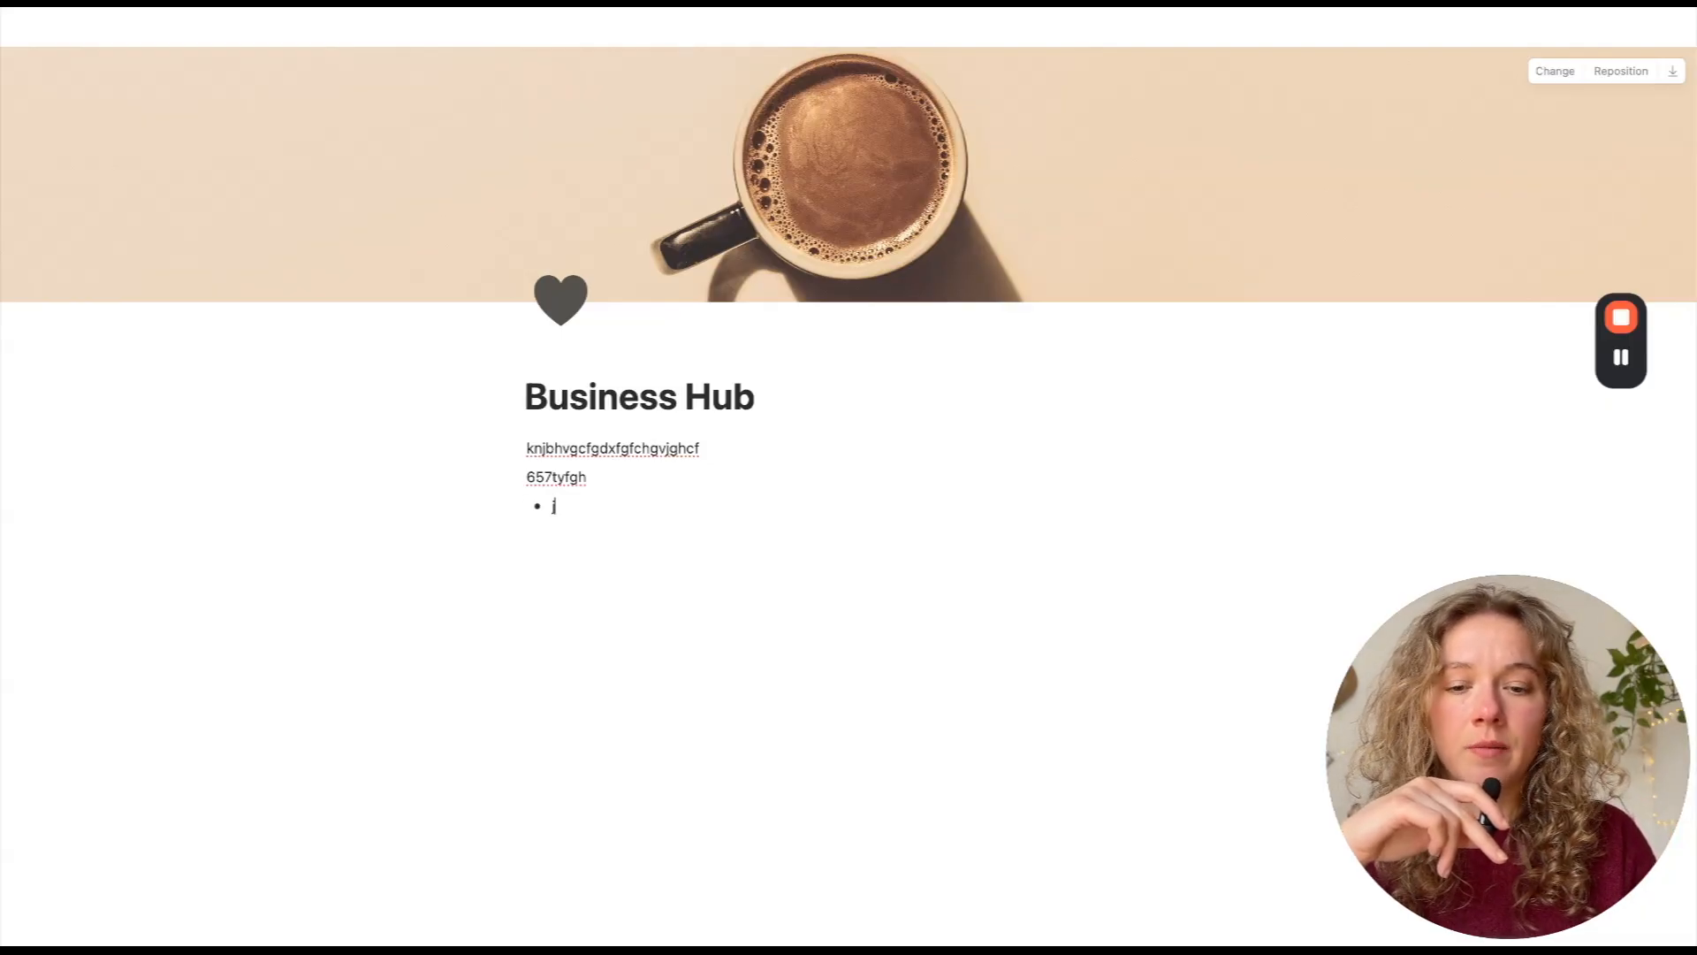
{"action": "key", "text": "Return"}
{"action": "type", "text": "j"}
{"action": "key", "text": "Return"}
{"action": "key", "text": "BackSpace"}
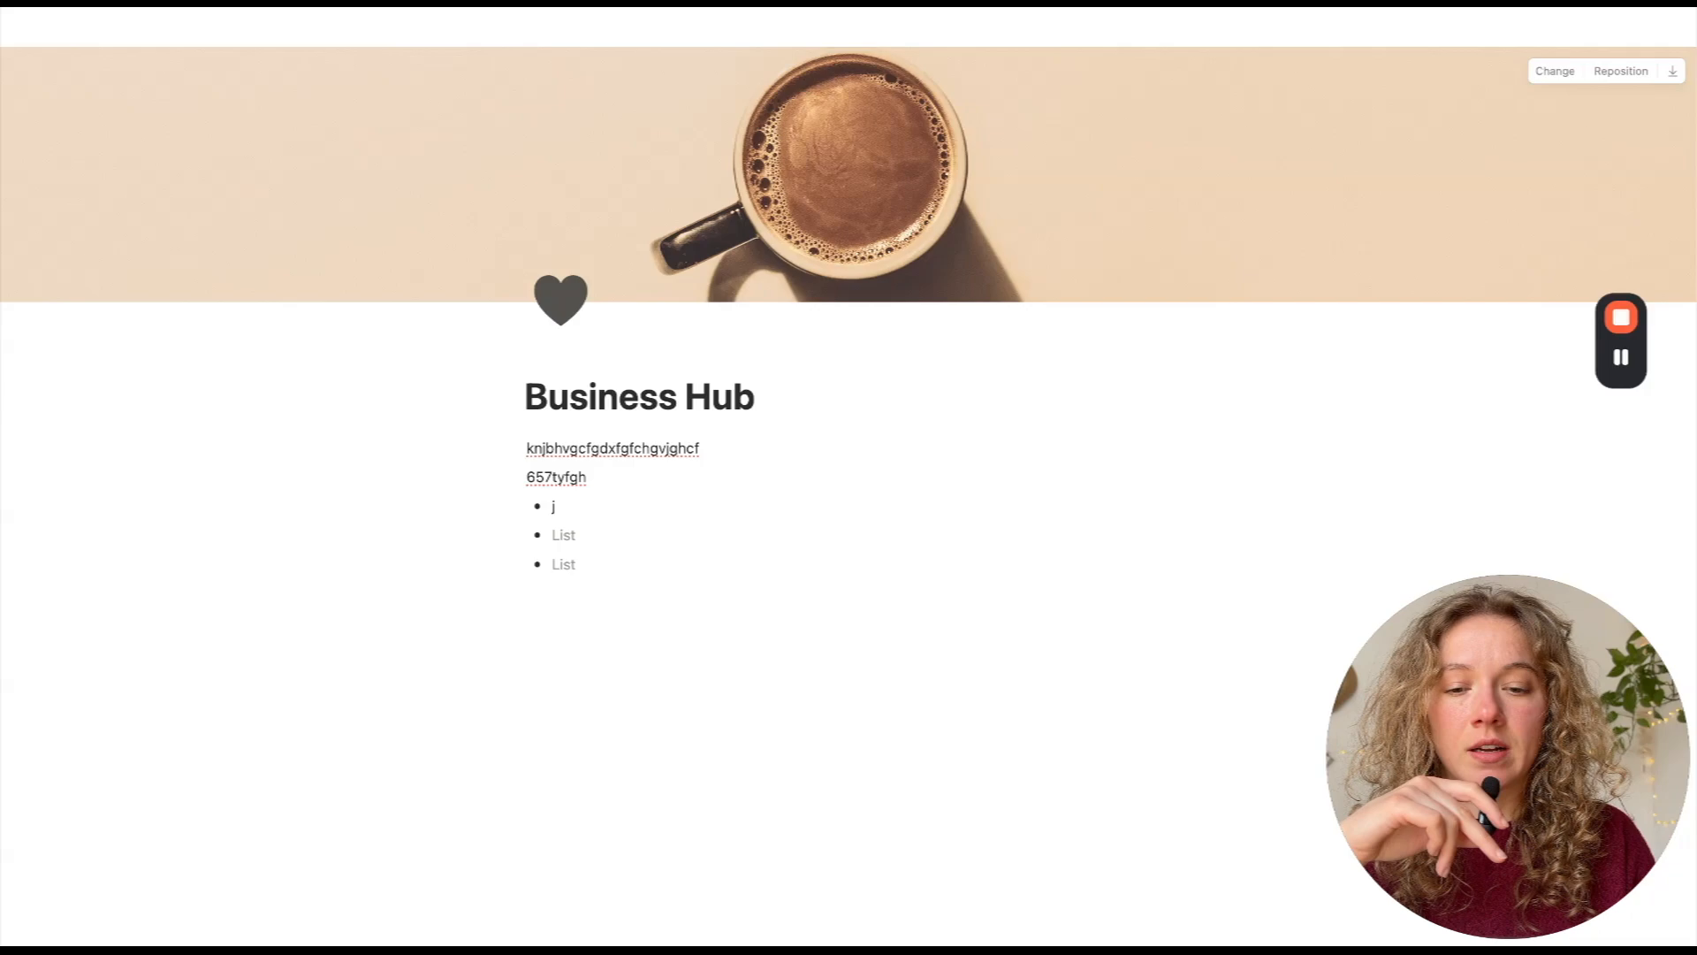
{"action": "key", "text": "Up"}
{"action": "key", "text": "BackSpace"}
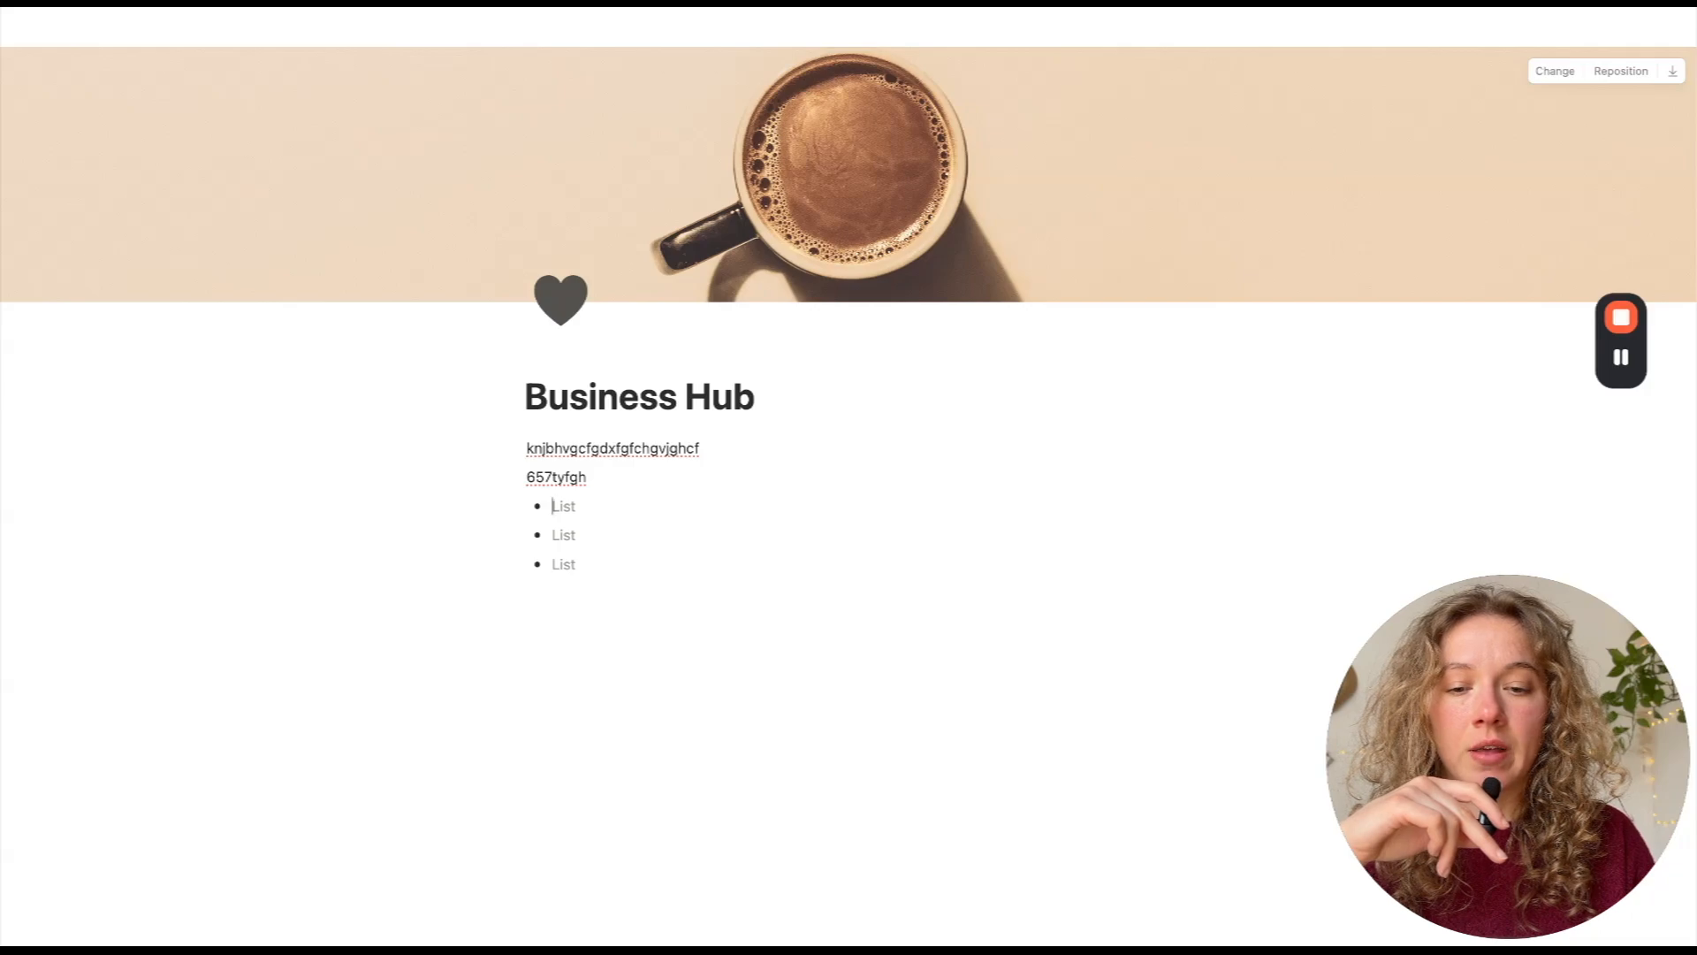
- Start a numbered list a few lines below the bullets with the items "hihi" and "uu" plus an empty third item
{"action": "left_click", "coordinate": [568, 606]}
{"action": "key", "text": "Return"}
{"action": "key", "text": "Return"}
{"action": "type", "text": "1"}
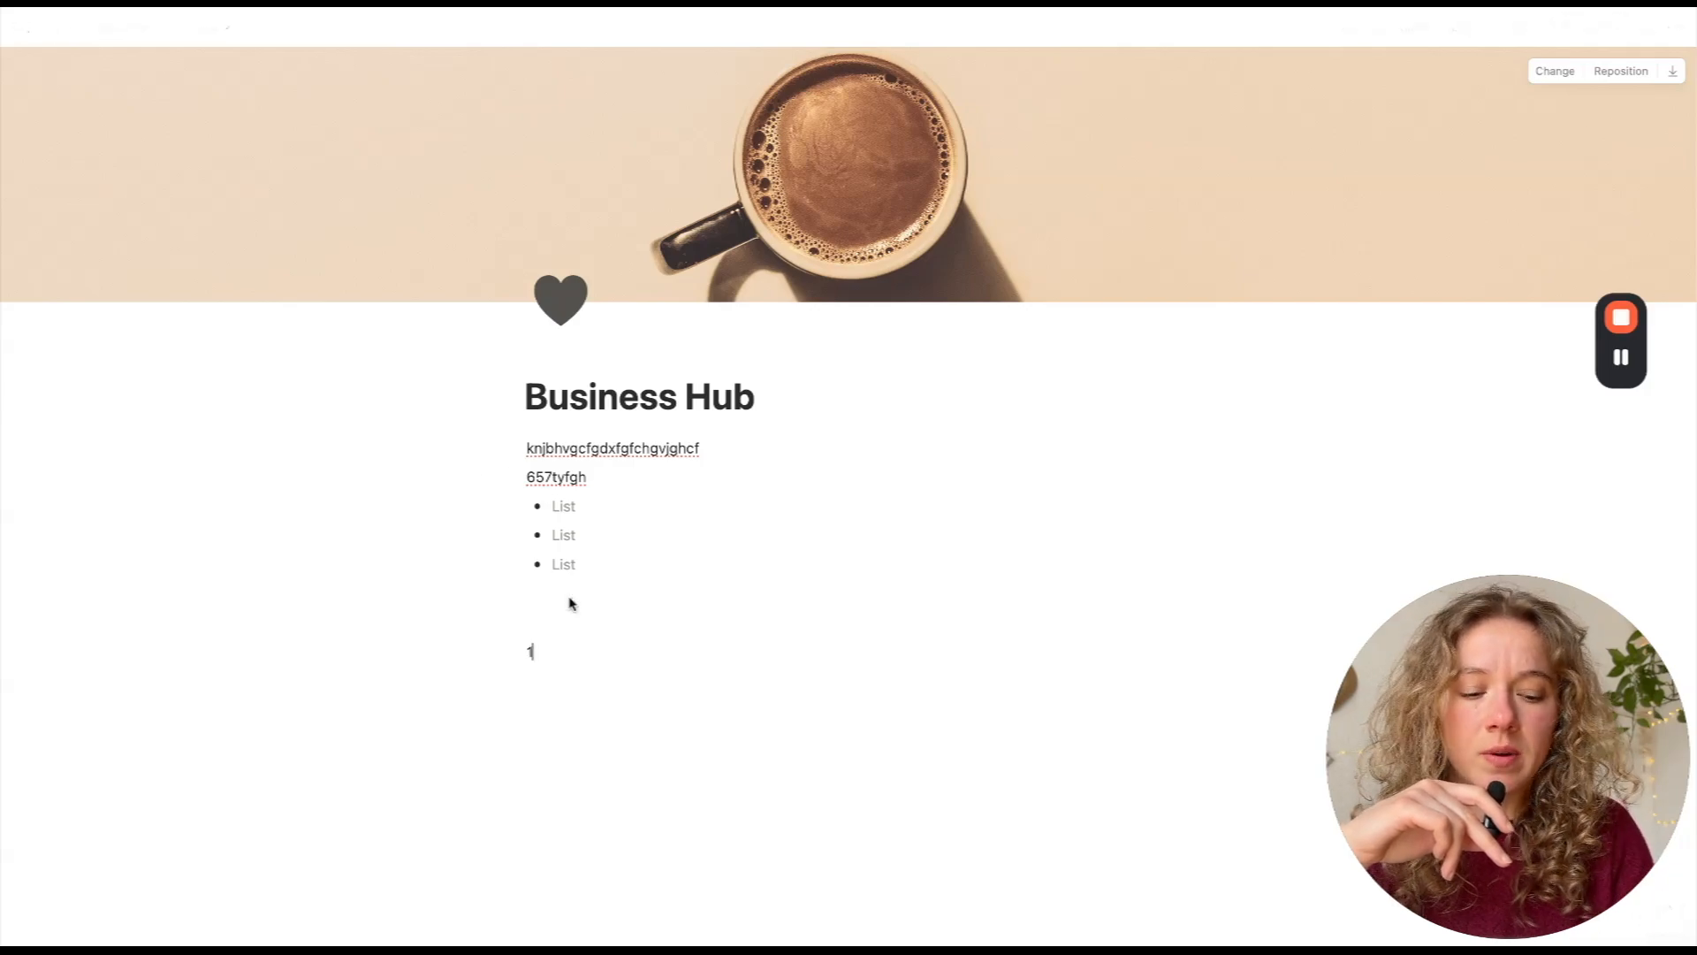
{"action": "type", "text": ". hihi"}
{"action": "key", "text": "Return"}
{"action": "type", "text": "uu"}
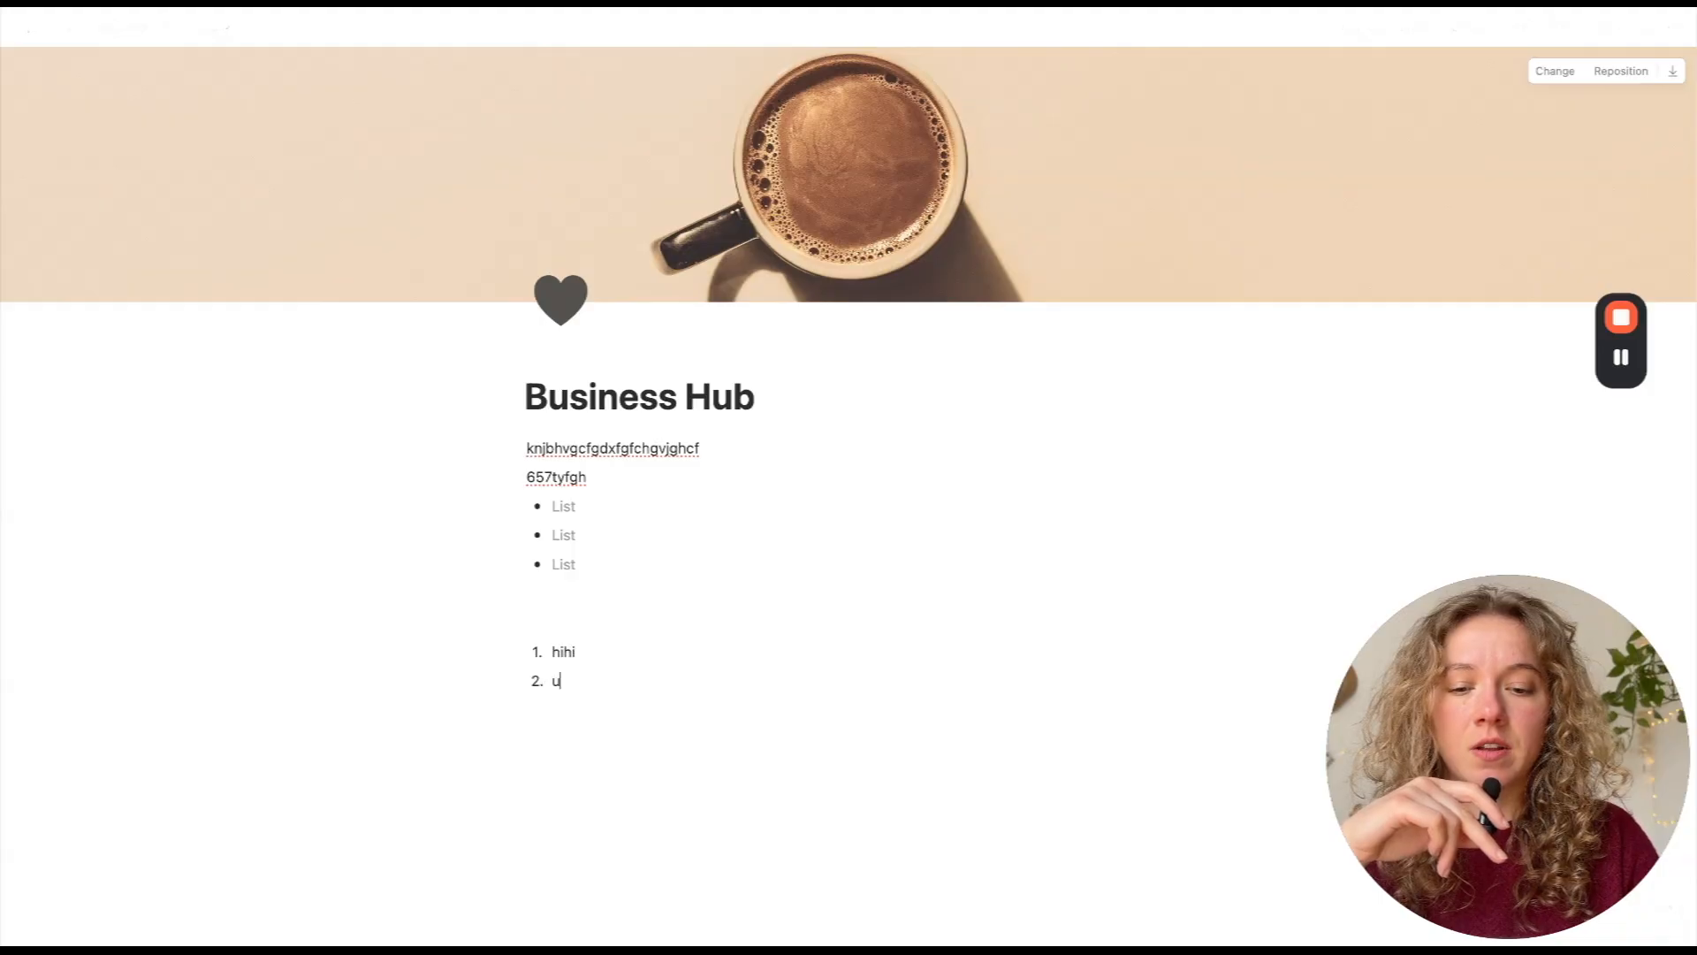
{"action": "key", "text": "Return"}
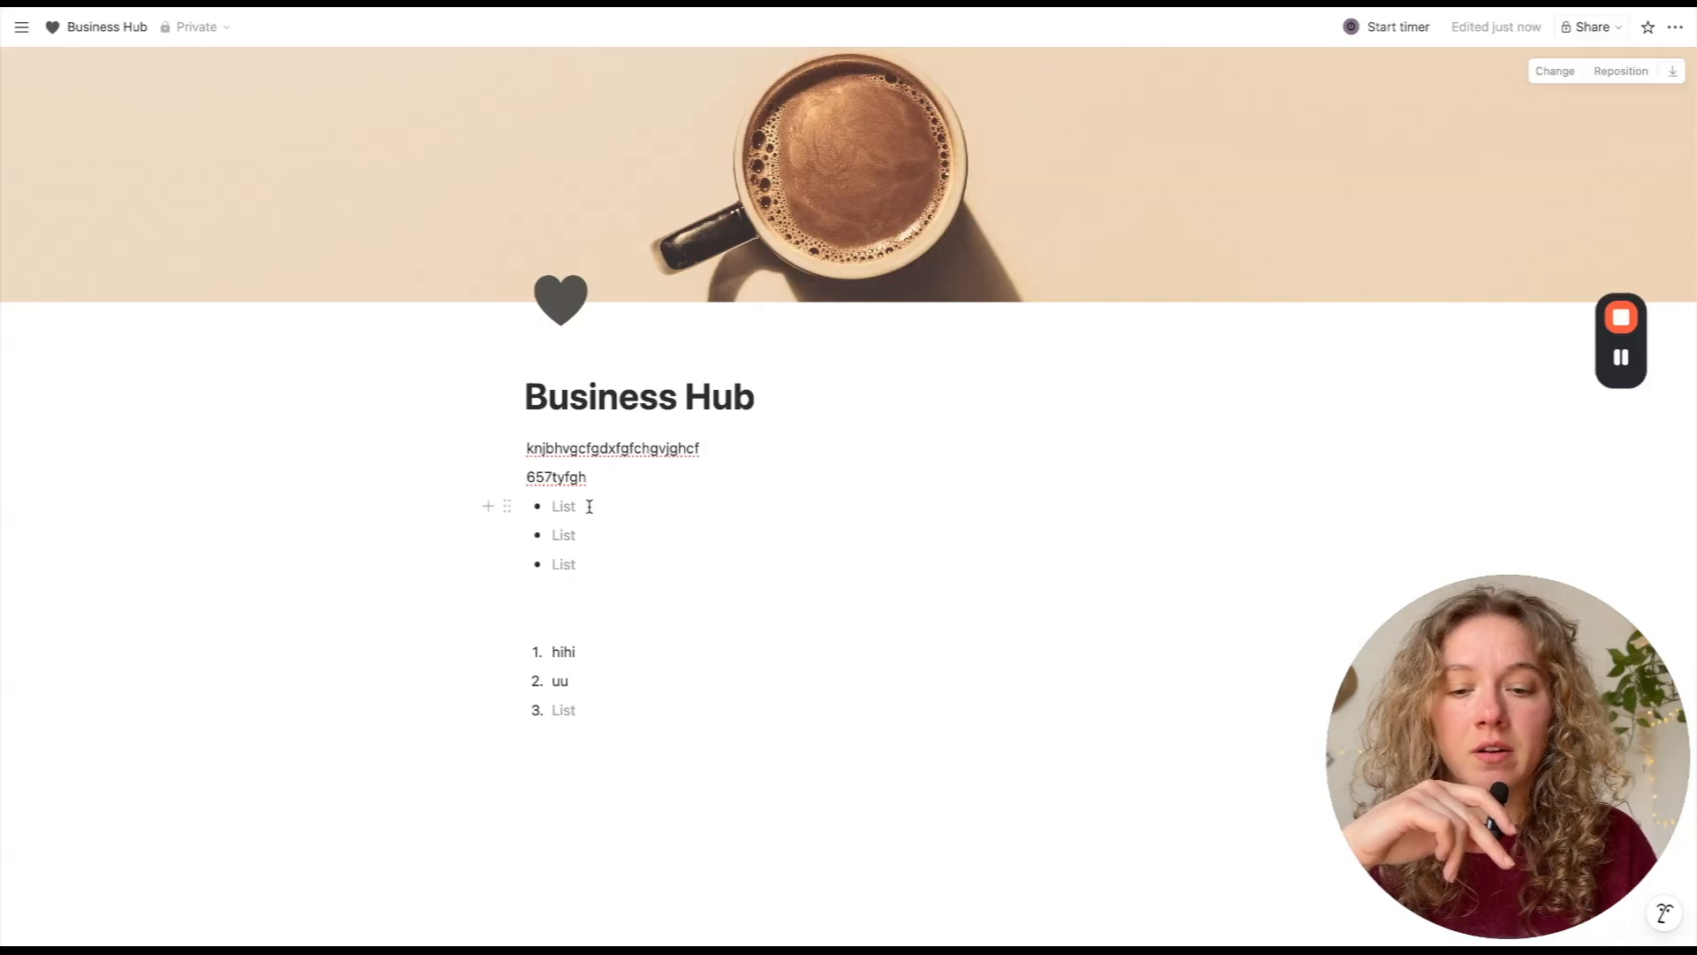
- Move the "hihi" item up above the blank line and remove the empty line between it and "uu"
{"action": "left_click_drag", "start_coordinate": [507, 652], "coordinate": [528, 610]}
{"action": "left_click", "coordinate": [558, 613]}
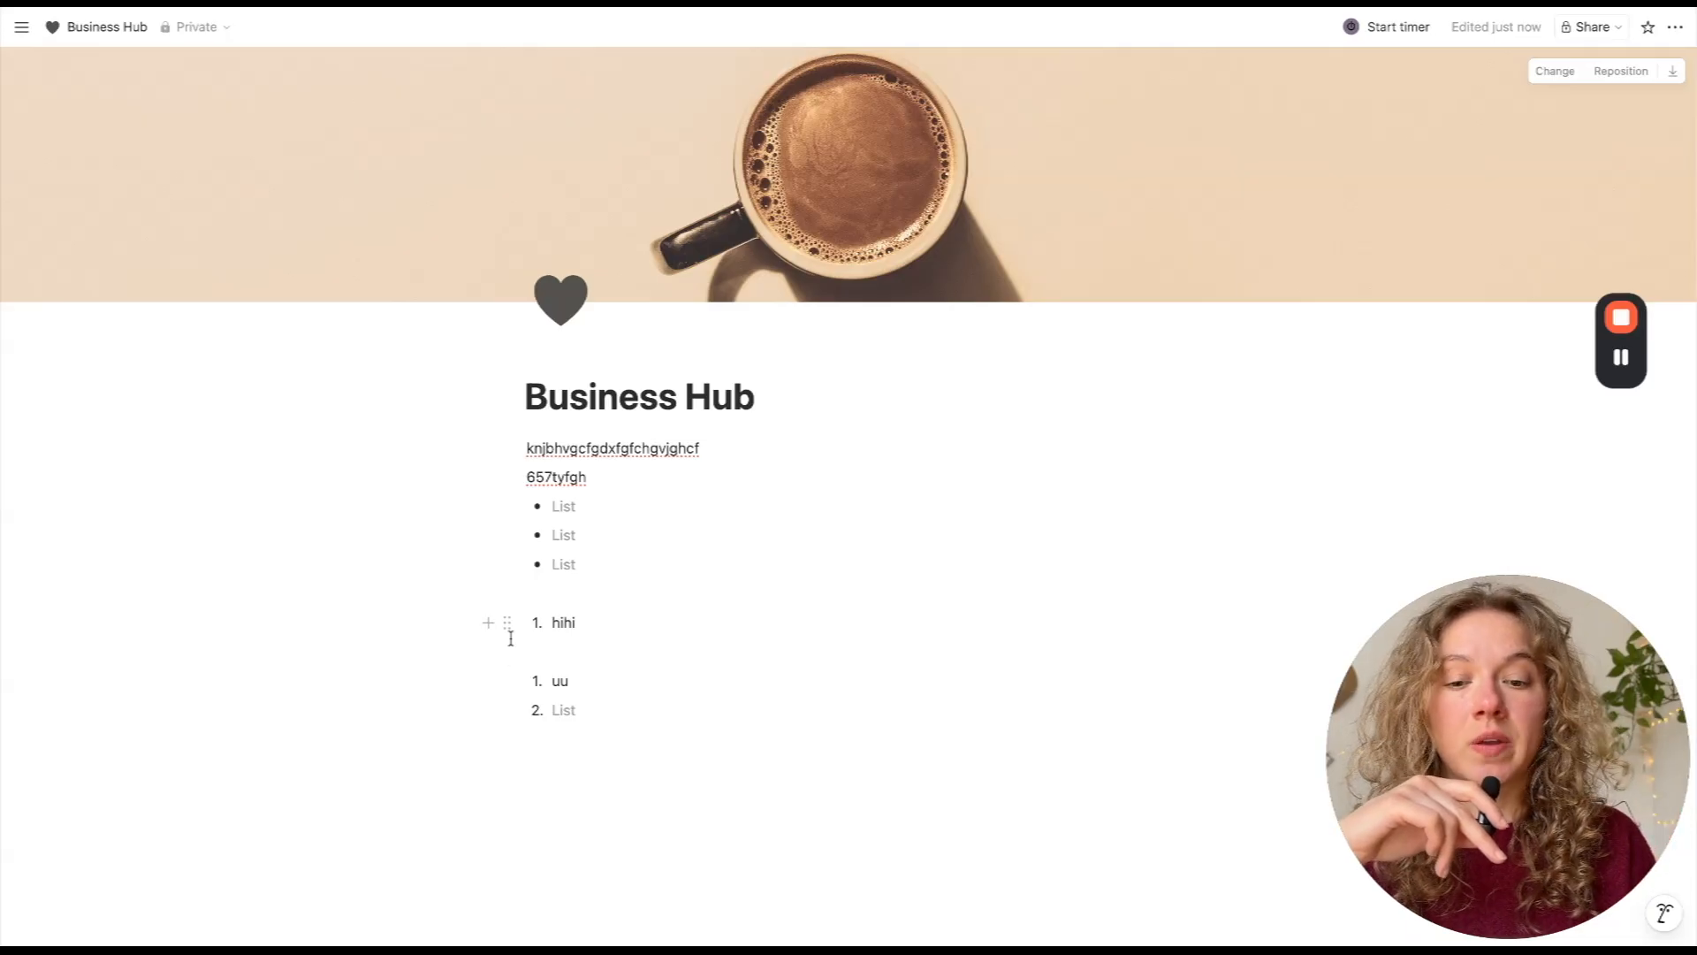
{"action": "left_click", "coordinate": [564, 651]}
{"action": "key", "text": "BackSpace"}
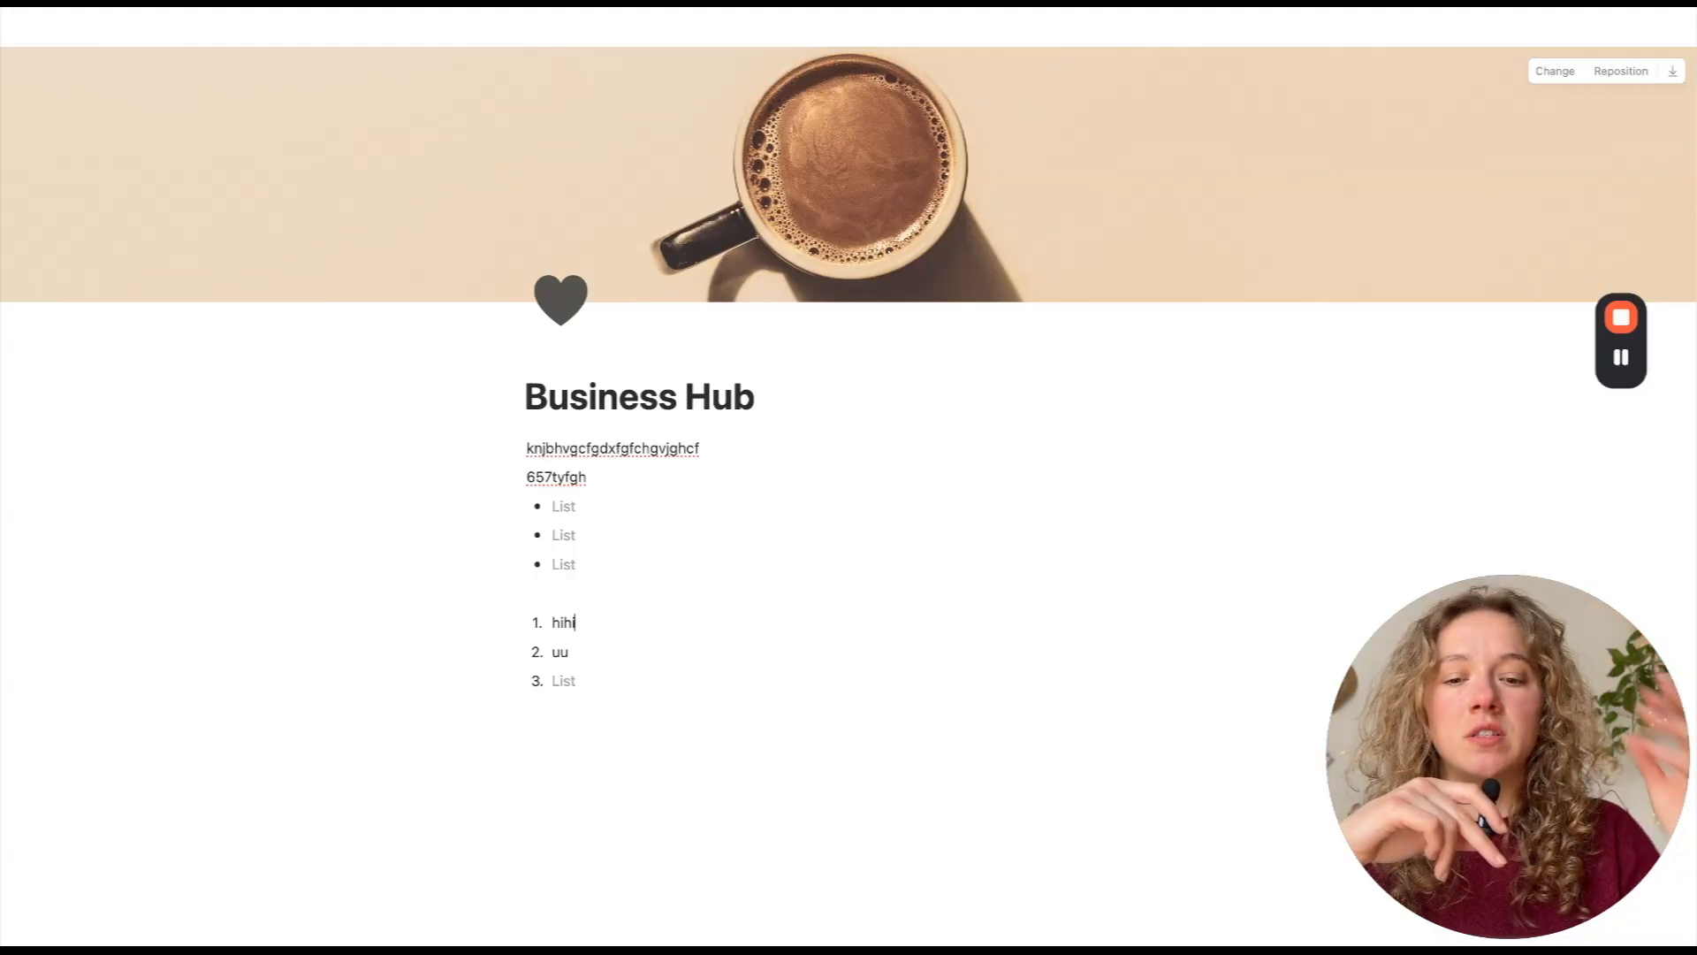
- Delete all the filler text and both lists from the page body
{"action": "left_click_drag", "start_coordinate": [550, 468], "coordinate": [617, 715]}
{"action": "key", "text": "BackSpace"}
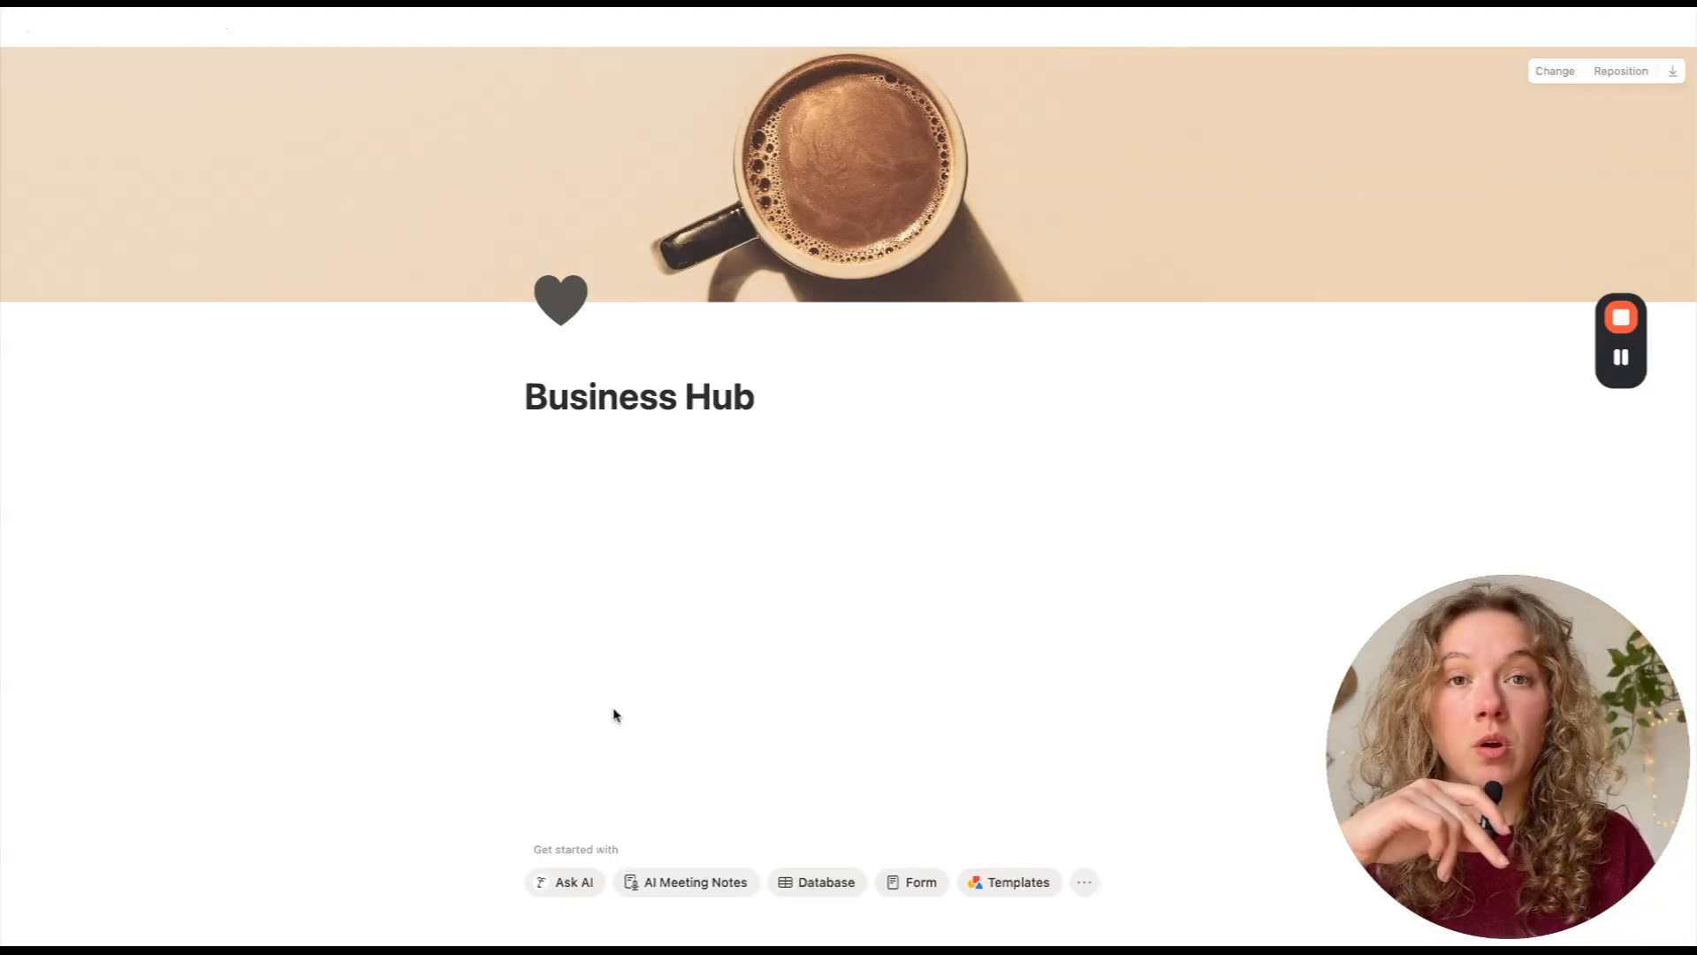
- Insert a to-do list block in the empty page body, name the item "kjk" and check it off
{"action": "left_click", "coordinate": [569, 488]}
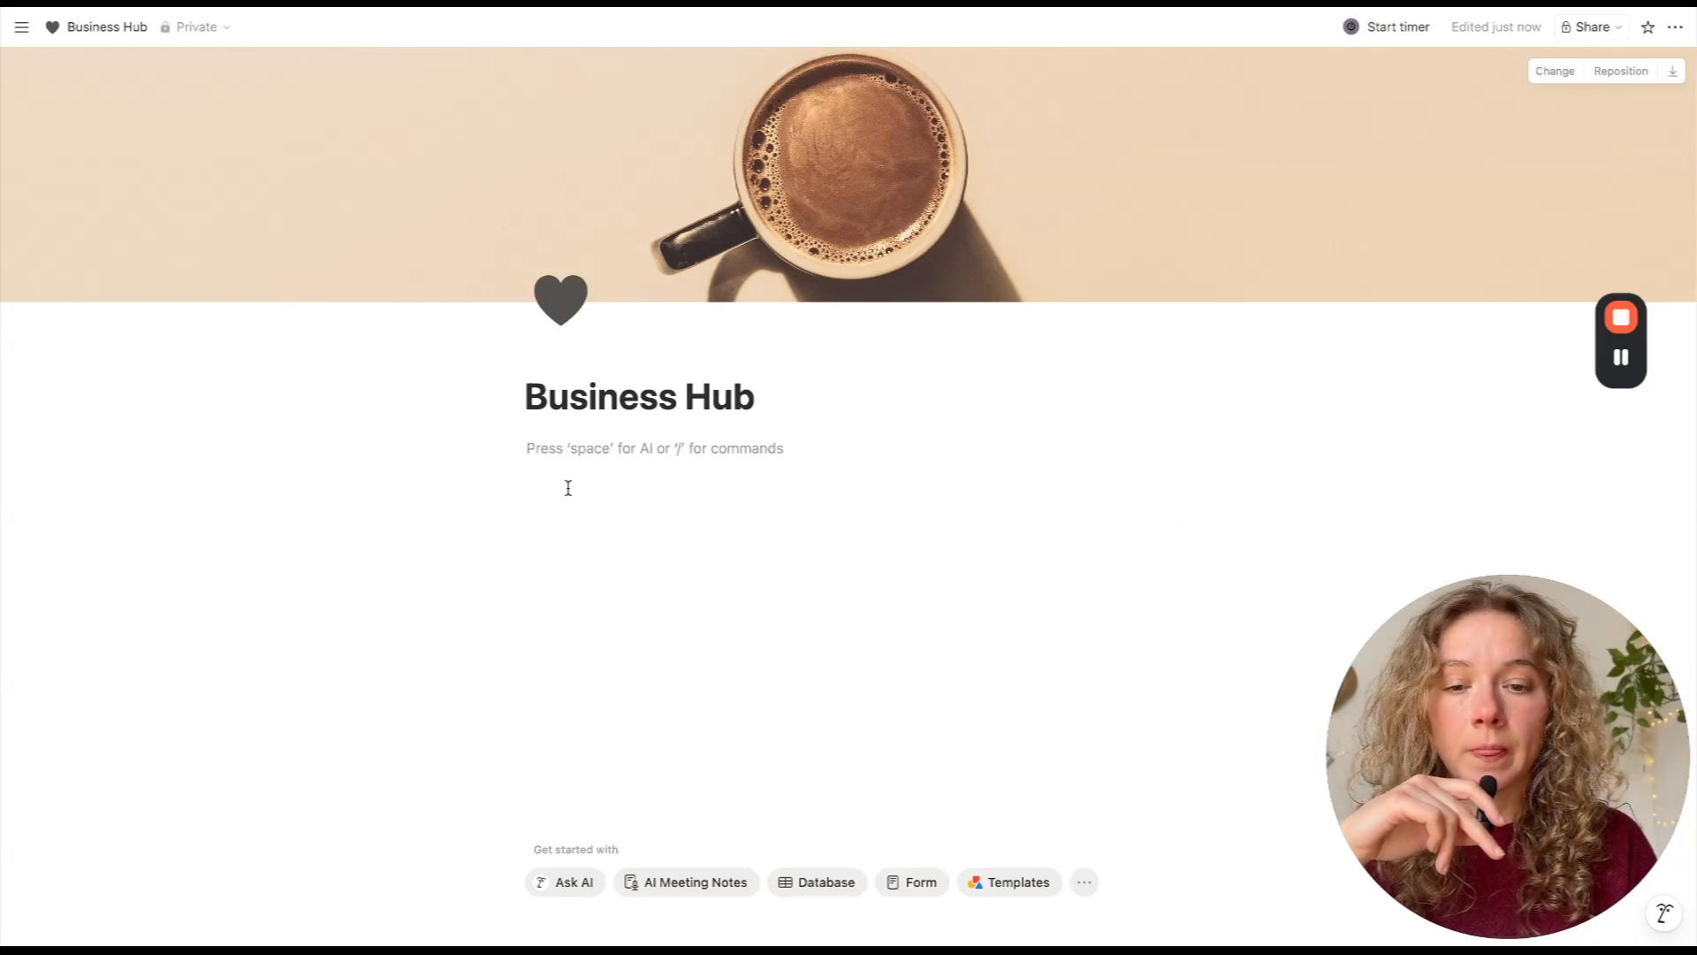
{"action": "type", "text": "/"}
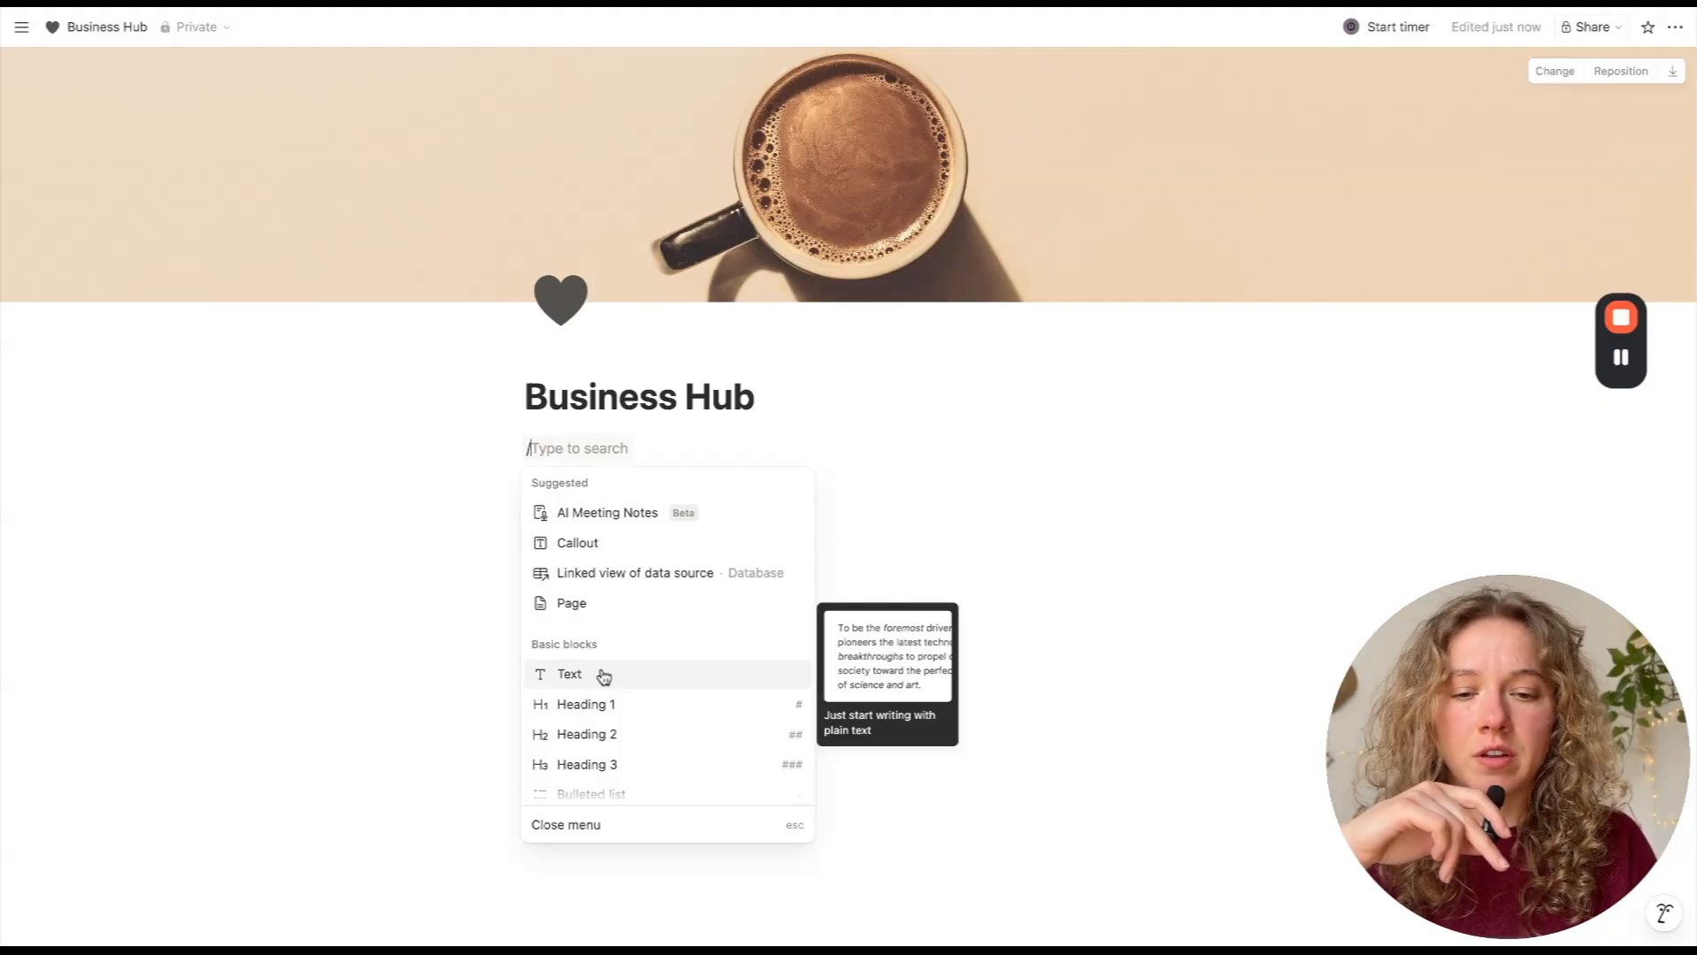
{"action": "scroll", "coordinate": [659, 648], "scroll_direction": "down", "scroll_amount": 3}
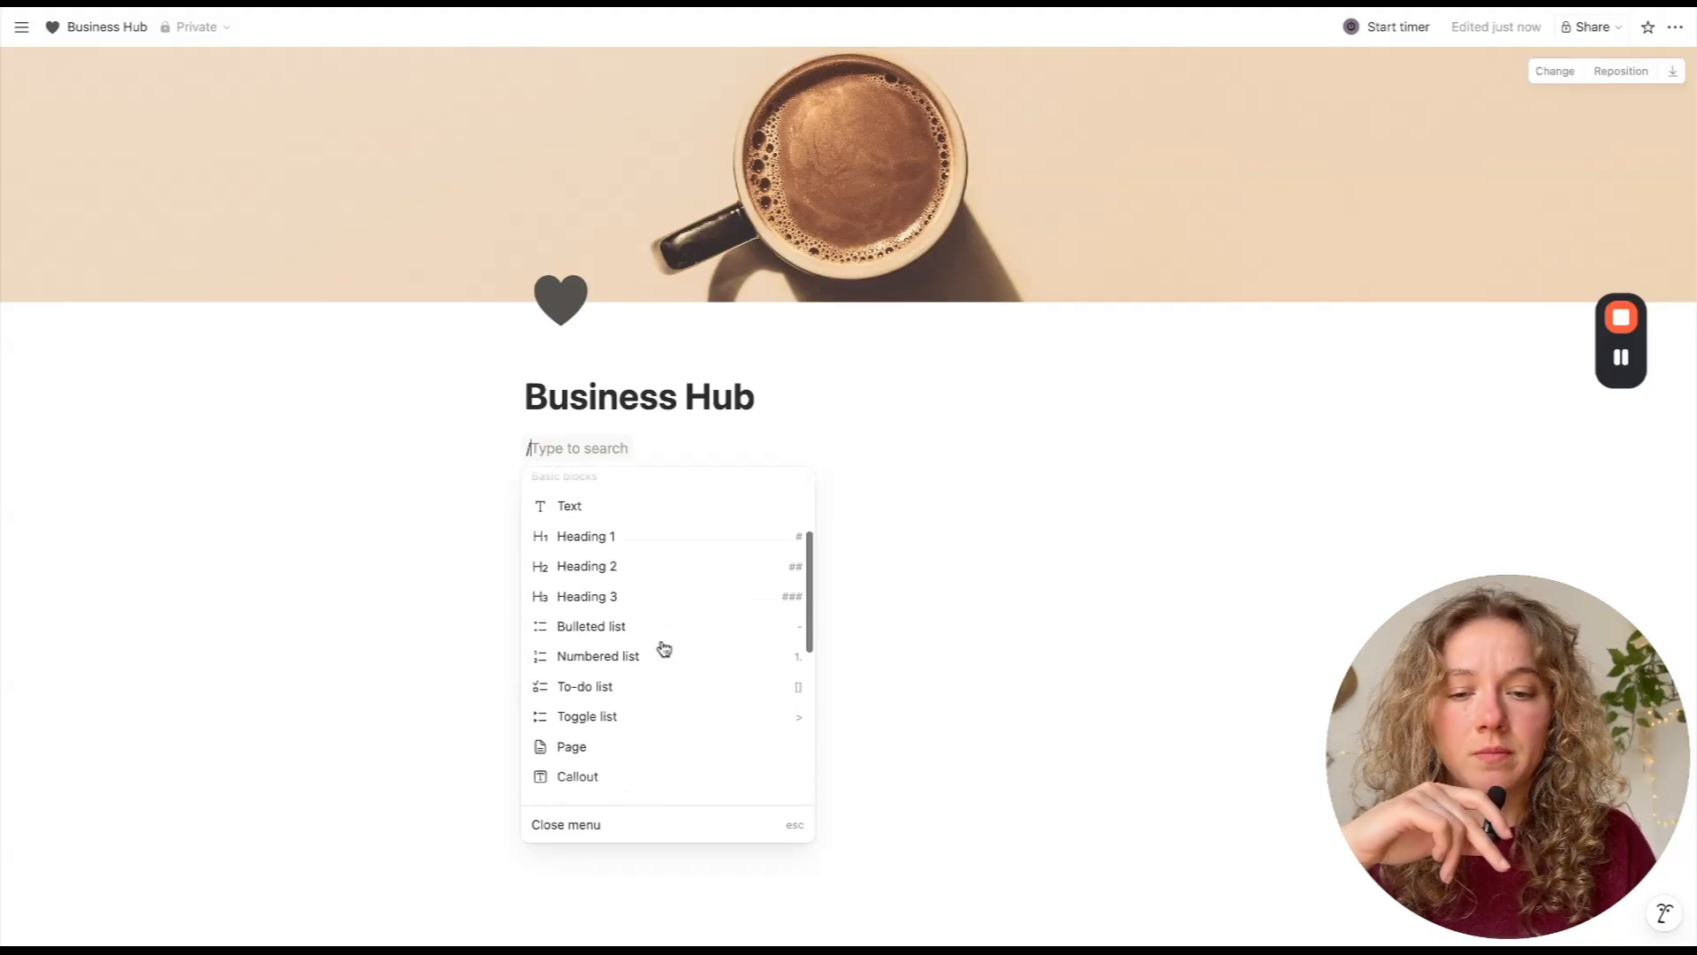
{"action": "scroll", "coordinate": [664, 650], "scroll_direction": "up", "scroll_amount": 1}
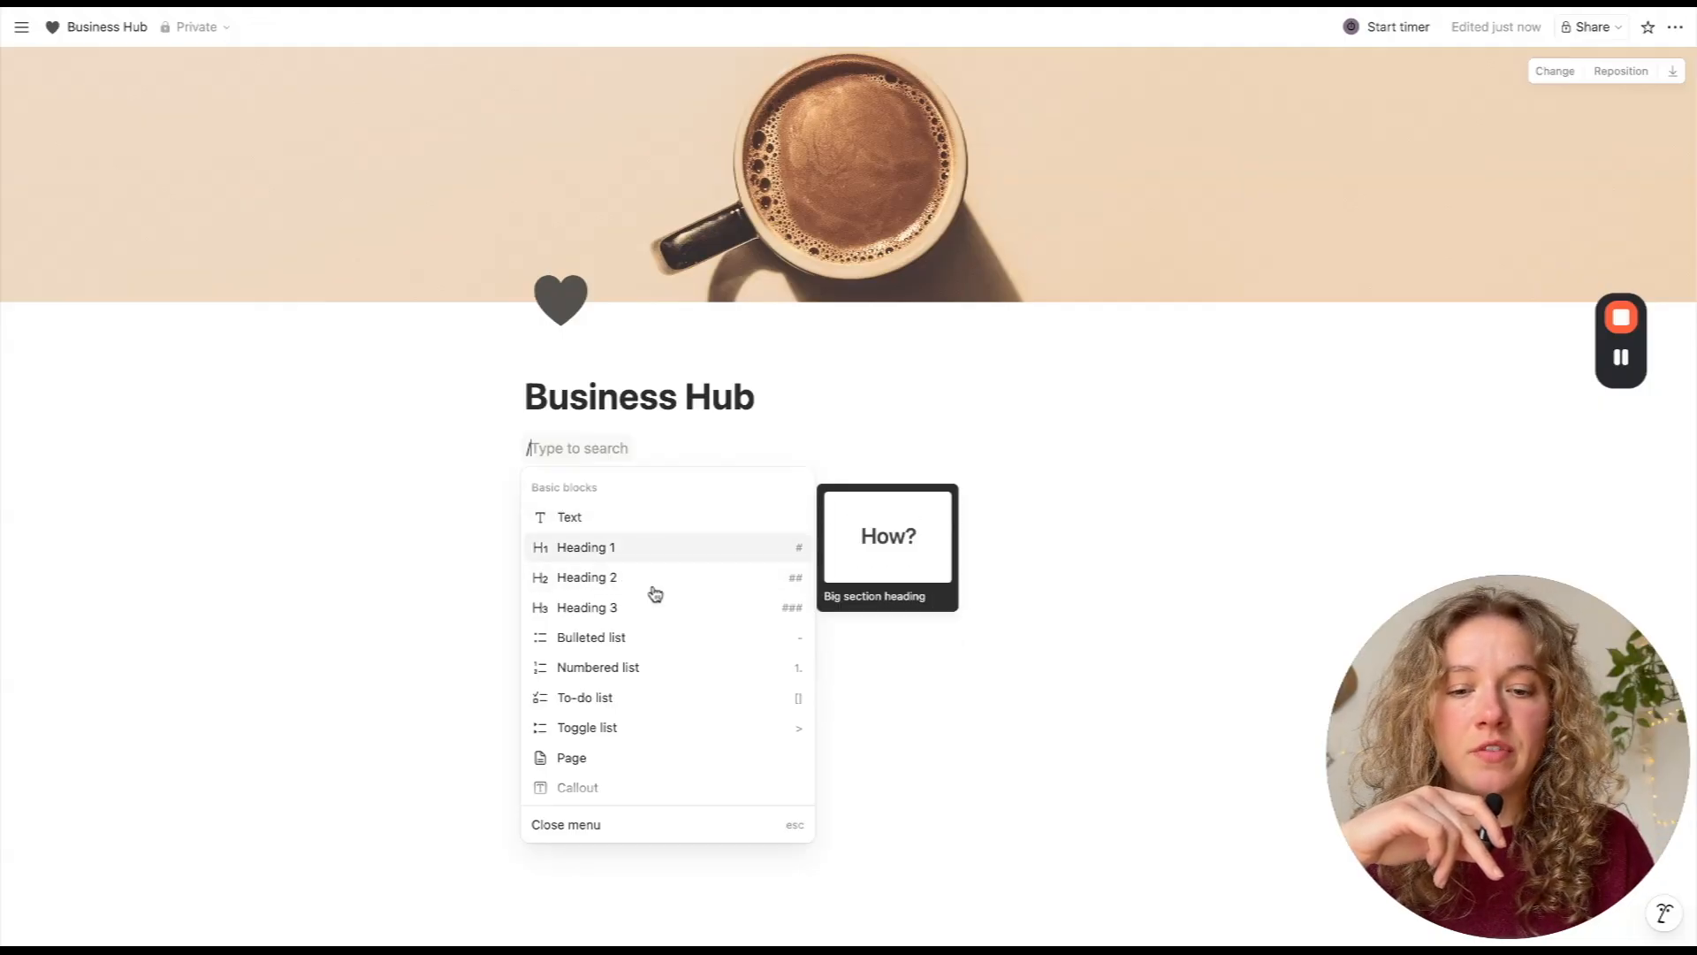
{"action": "scroll", "coordinate": [655, 593], "scroll_direction": "down", "scroll_amount": 1}
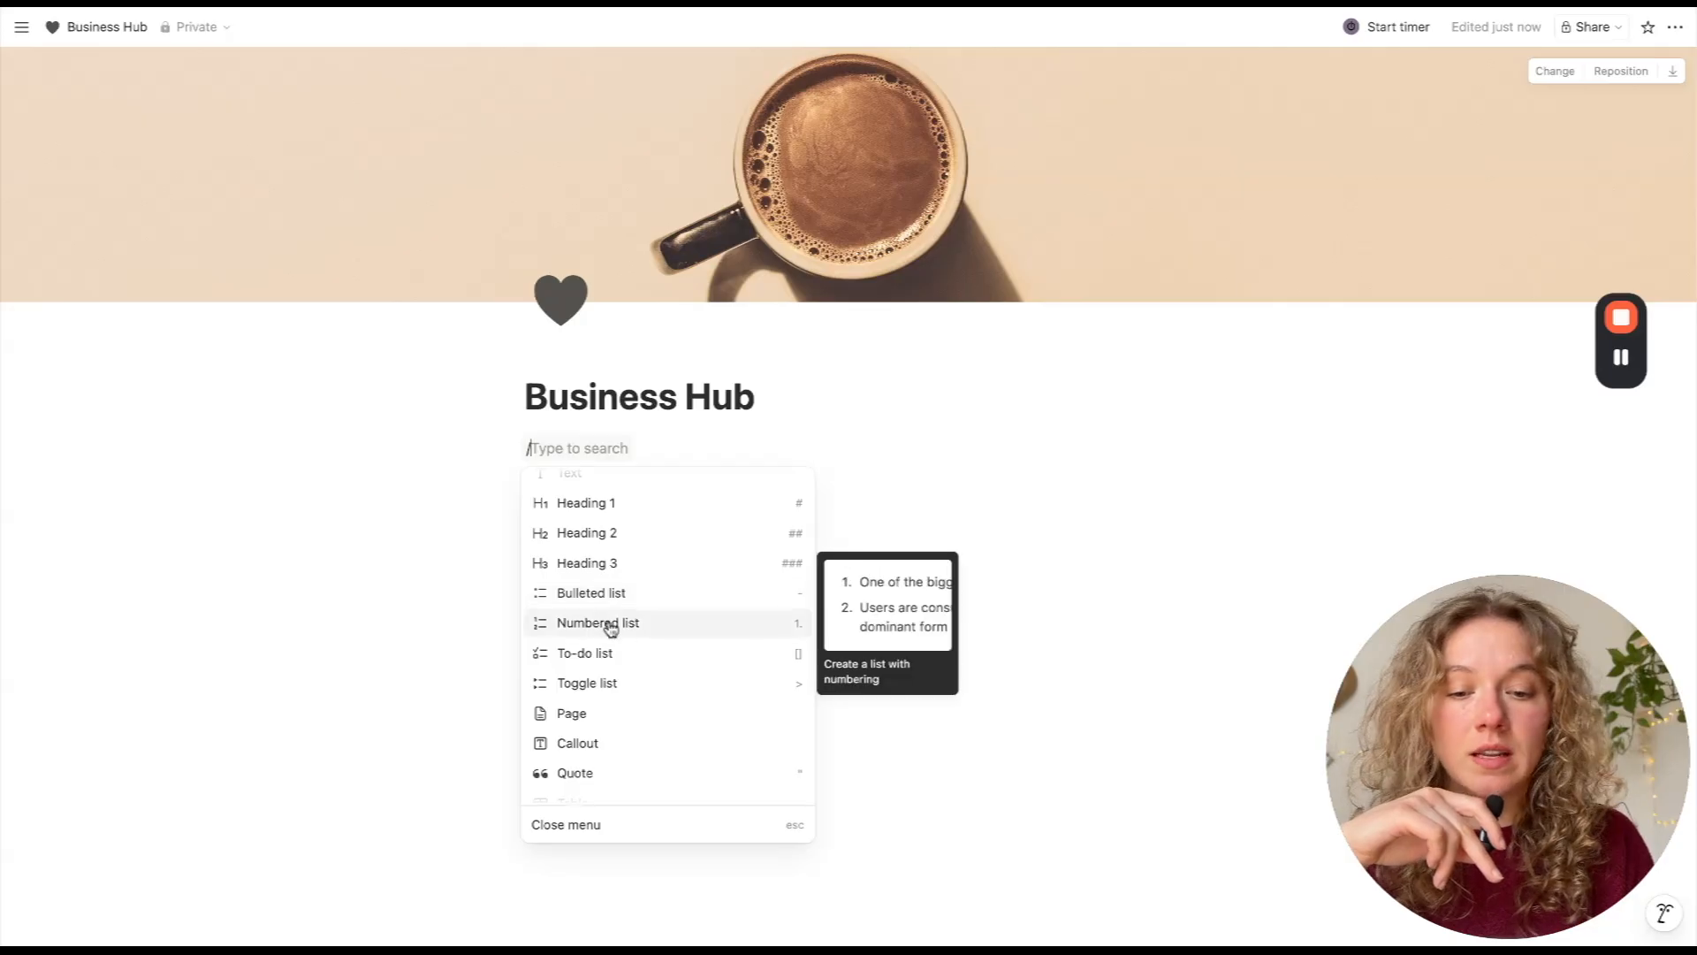
{"action": "scroll", "coordinate": [641, 633], "scroll_direction": "down", "scroll_amount": 1}
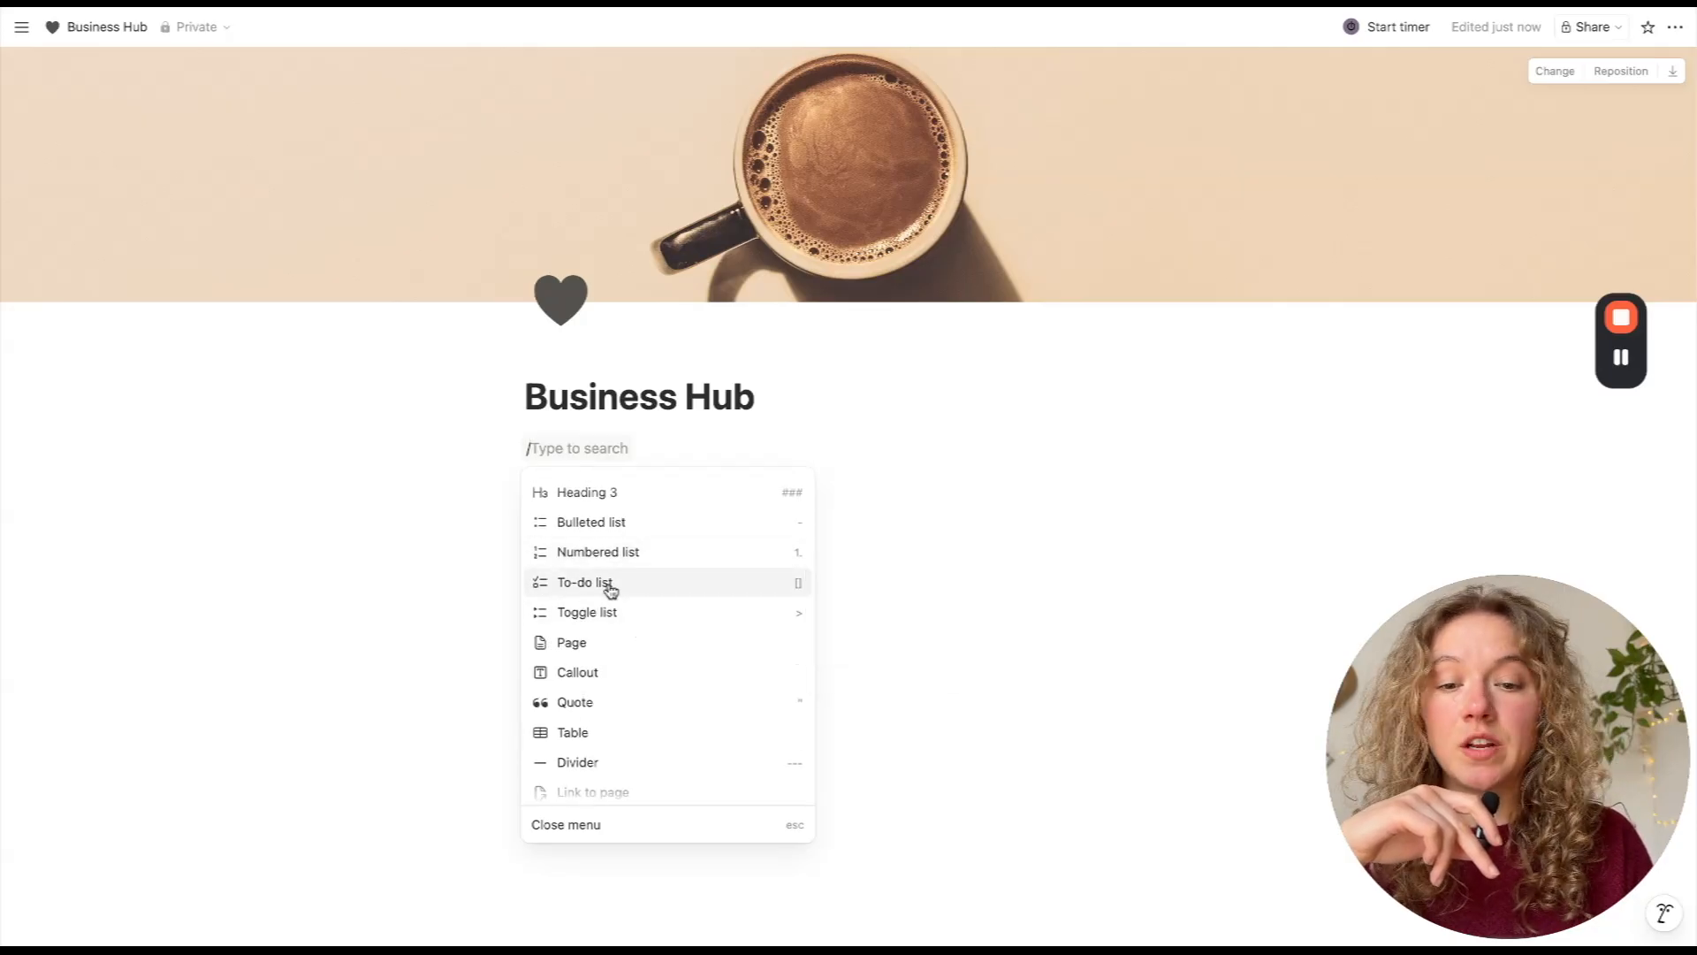
{"action": "left_click", "coordinate": [606, 583]}
{"action": "type", "text": "kjk"}
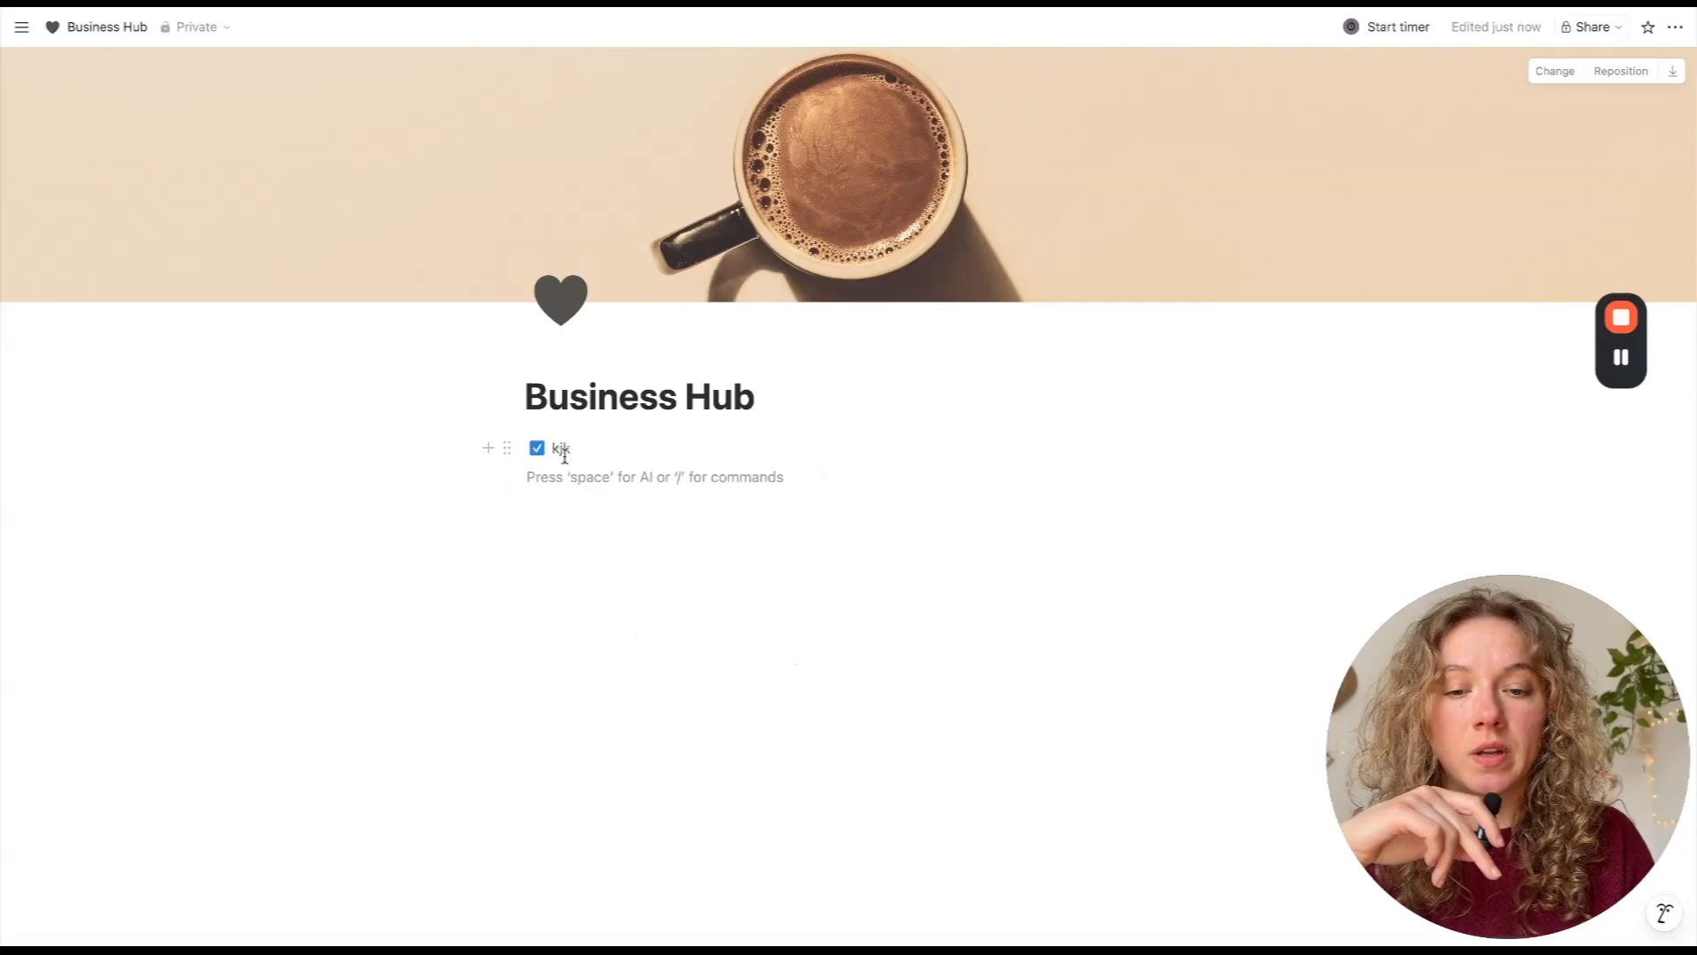
- Delete the "kjk" to-do item and its checkbox from the page
{"action": "double_click", "coordinate": [556, 450]}
{"action": "key", "text": "BackSpace"}
{"action": "key", "text": "BackSpace"}
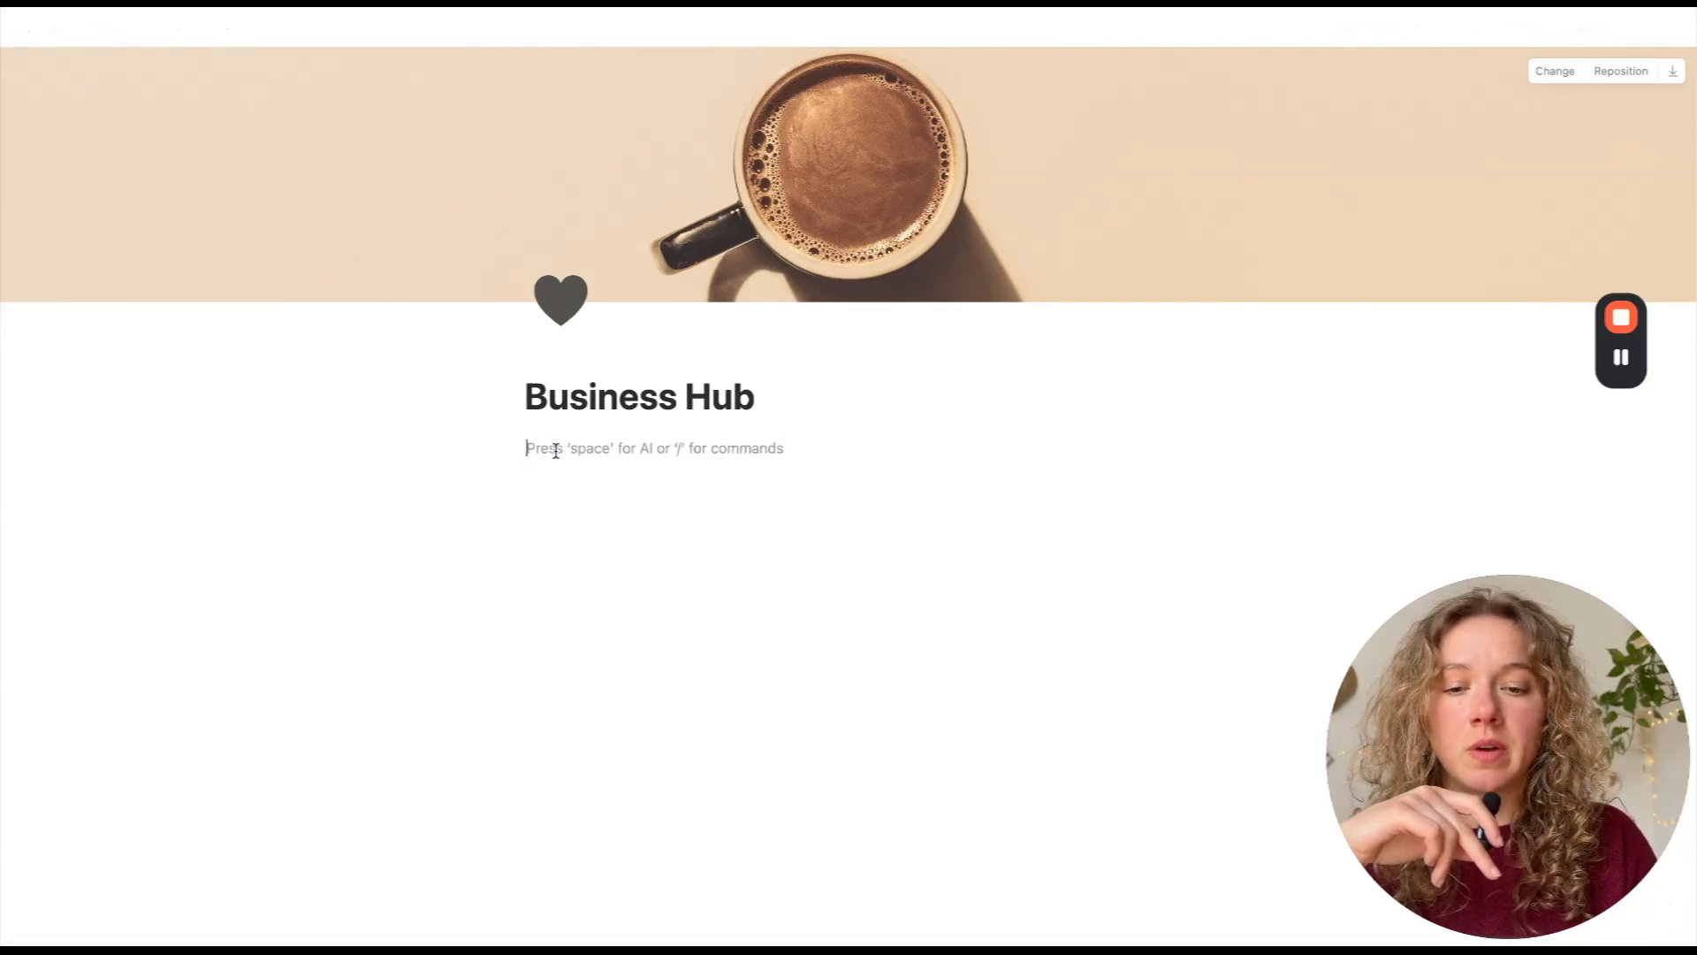
- Embed an untitled sub-page in the Business Hub page, open it and return to Business Hub
{"action": "type", "text": "/"}
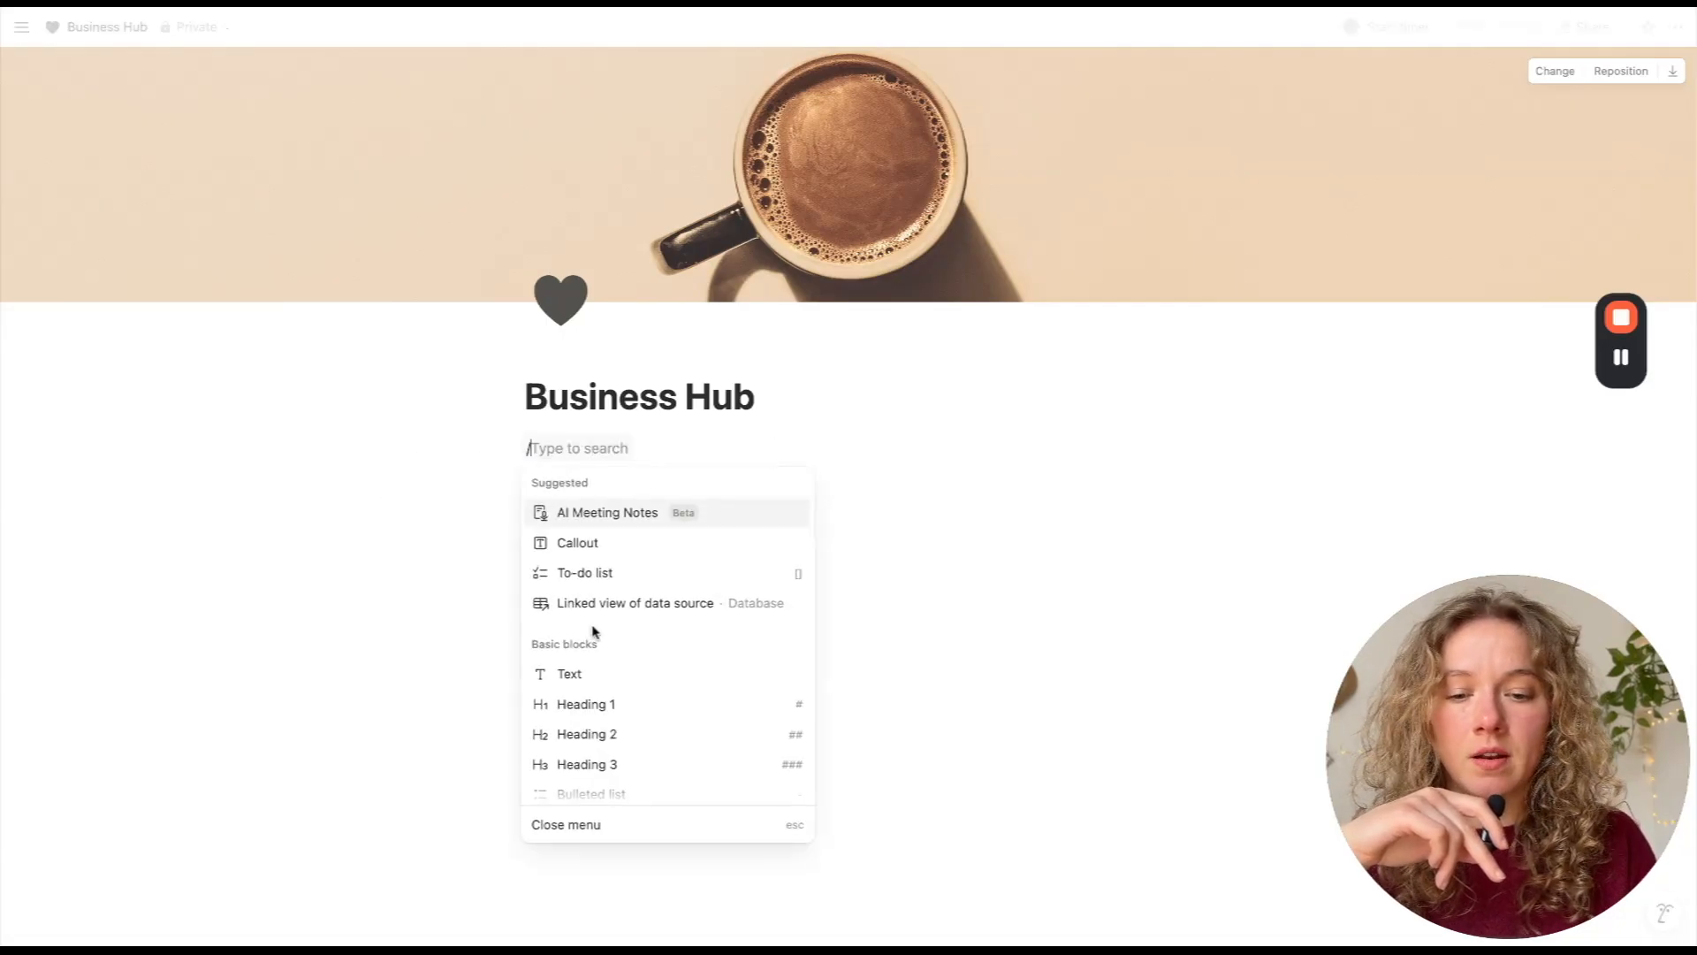
{"action": "scroll", "coordinate": [606, 661], "scroll_direction": "down", "scroll_amount": 5}
{"action": "scroll", "coordinate": [606, 661], "scroll_direction": "down", "scroll_amount": 2}
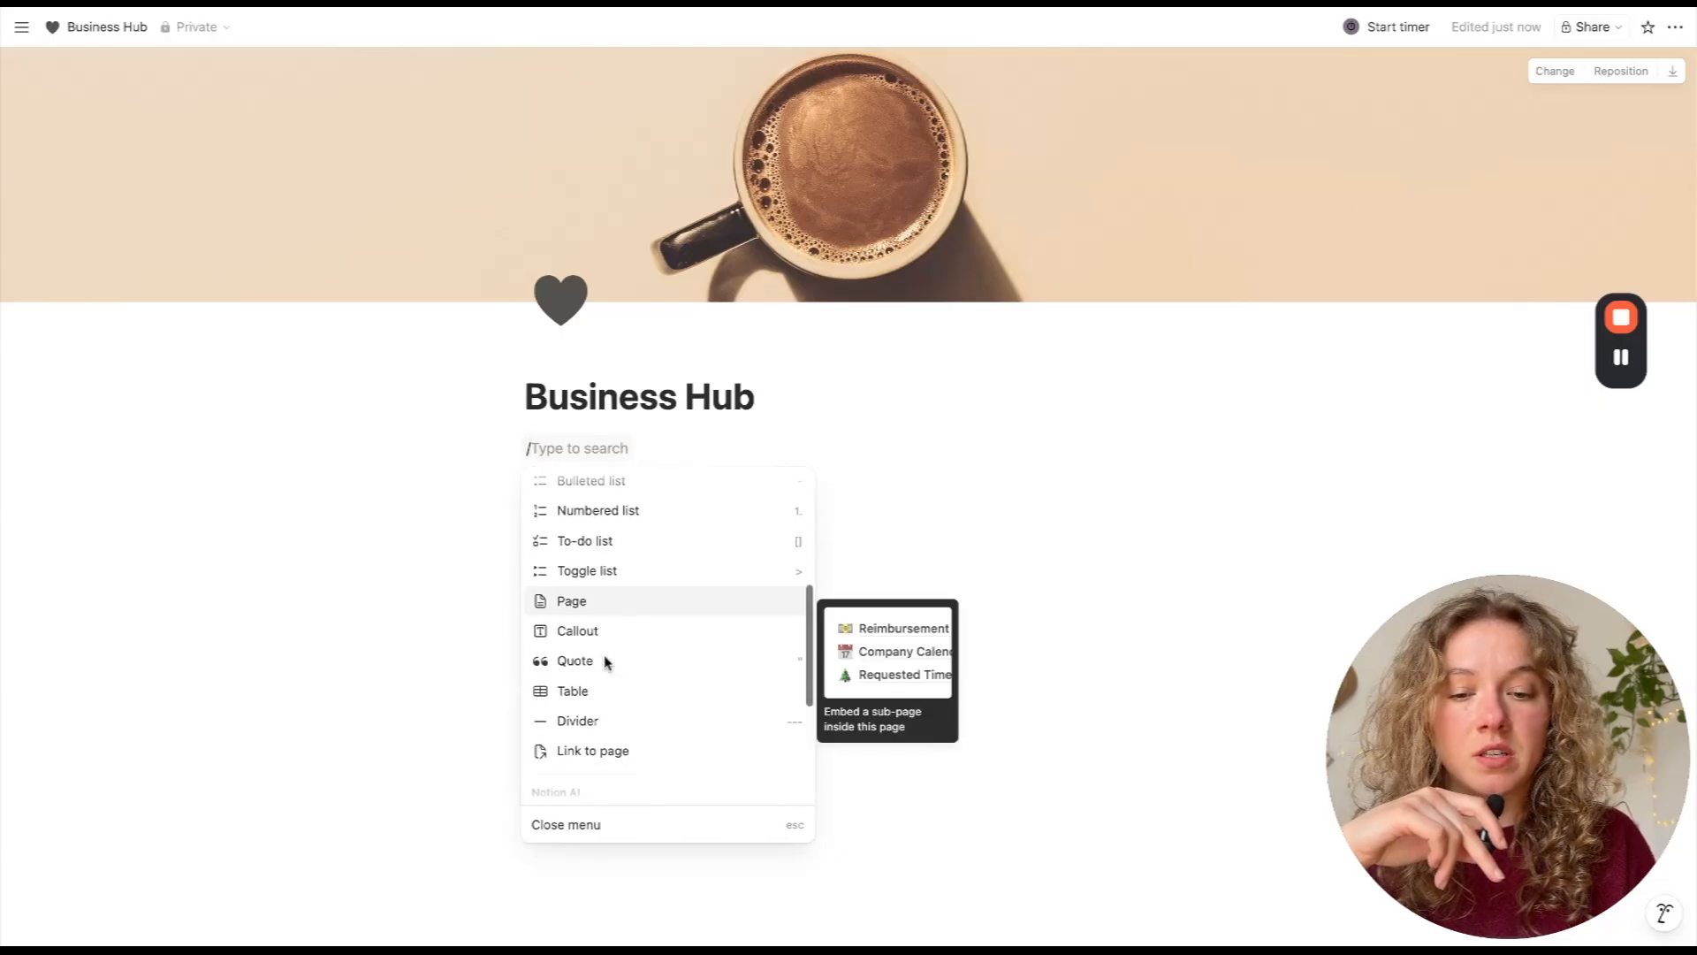
{"action": "left_click", "coordinate": [618, 614]}
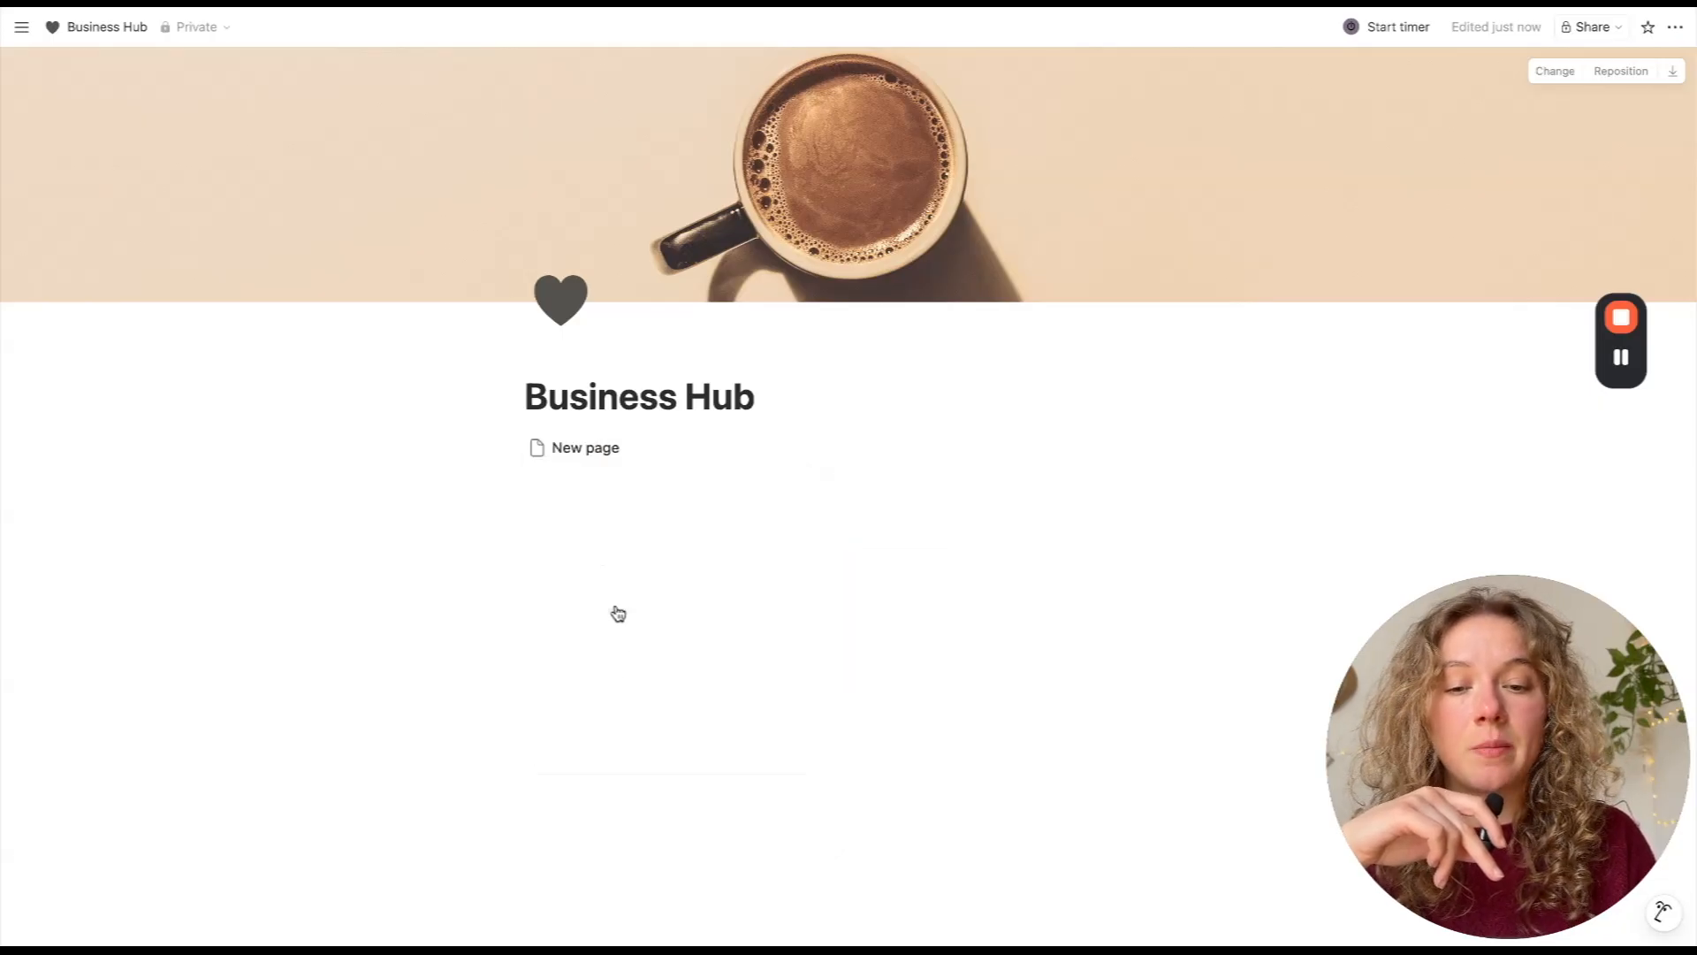
{"action": "left_click", "coordinate": [580, 449]}
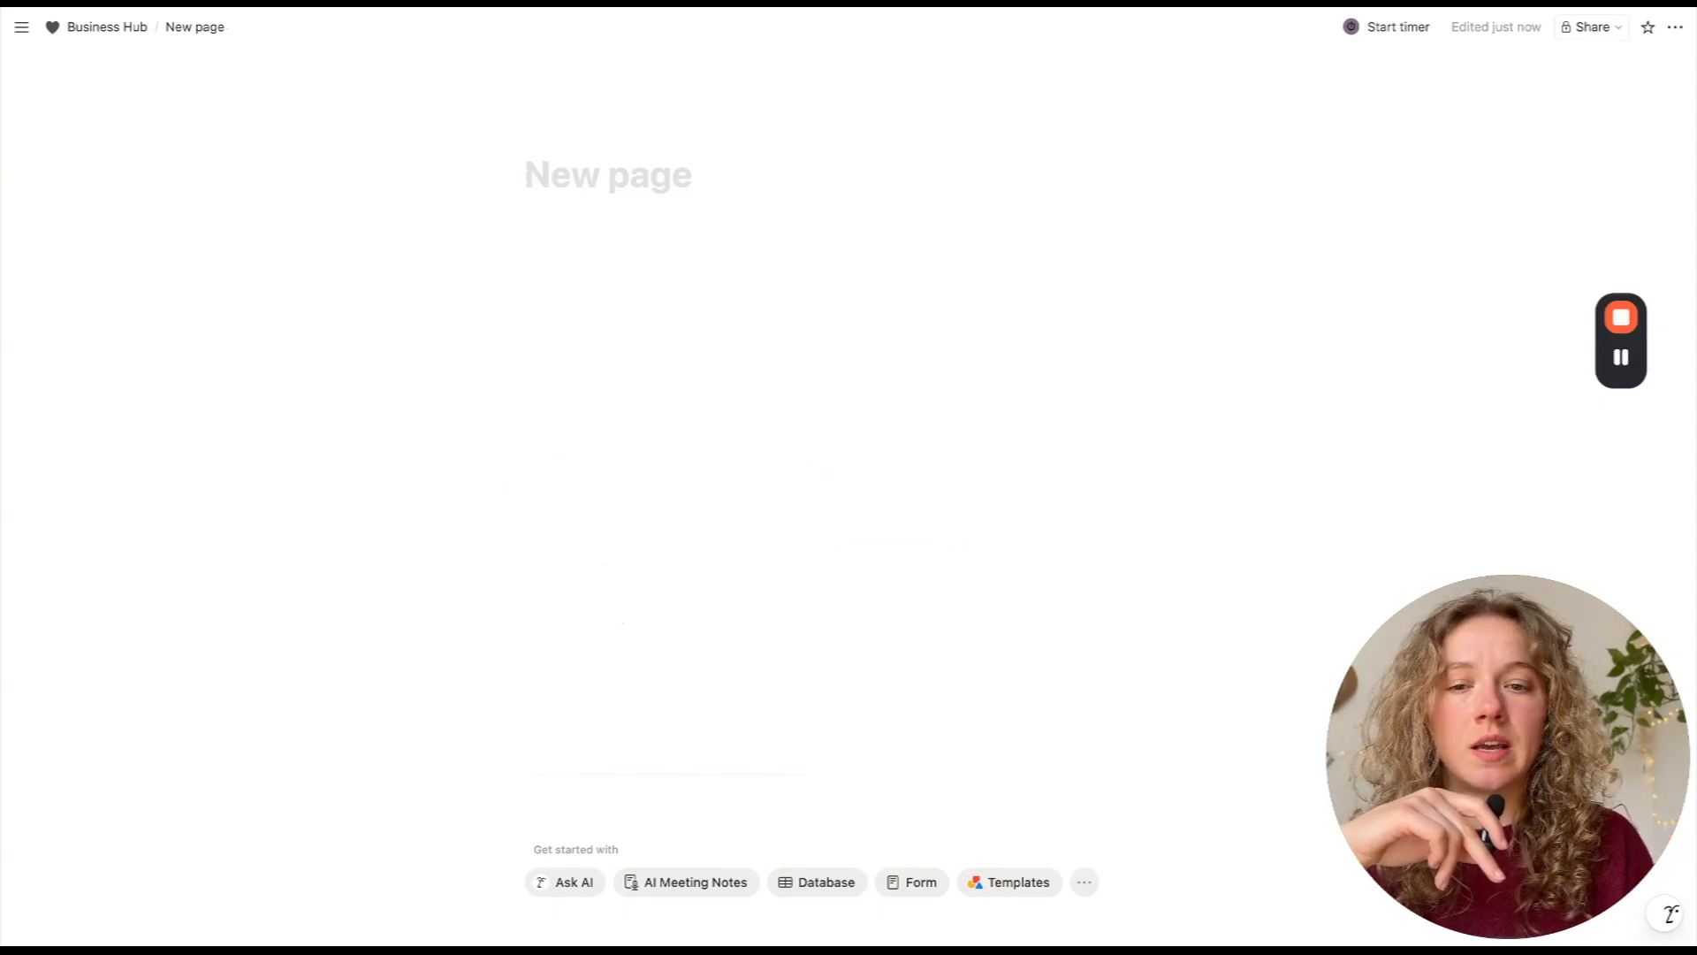
{"action": "key", "text": "super+["}
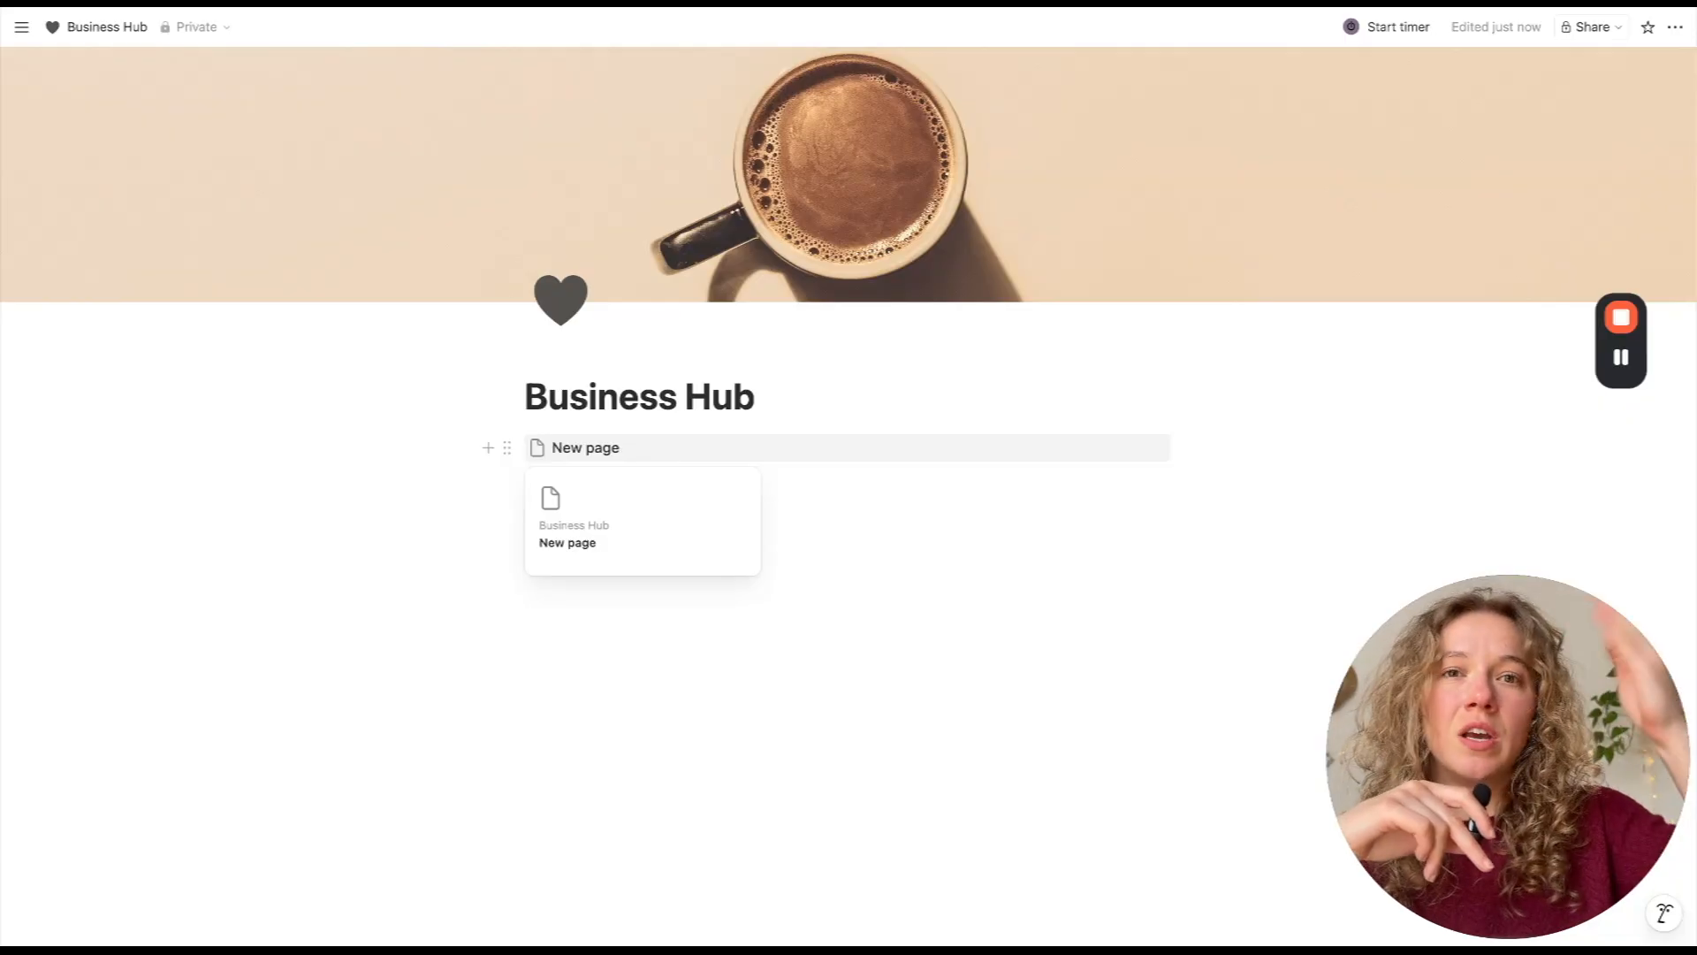
- Open the embedded sub-page, write a line of filler text in its body and return to Business Hub
{"action": "left_click", "coordinate": [586, 447]}
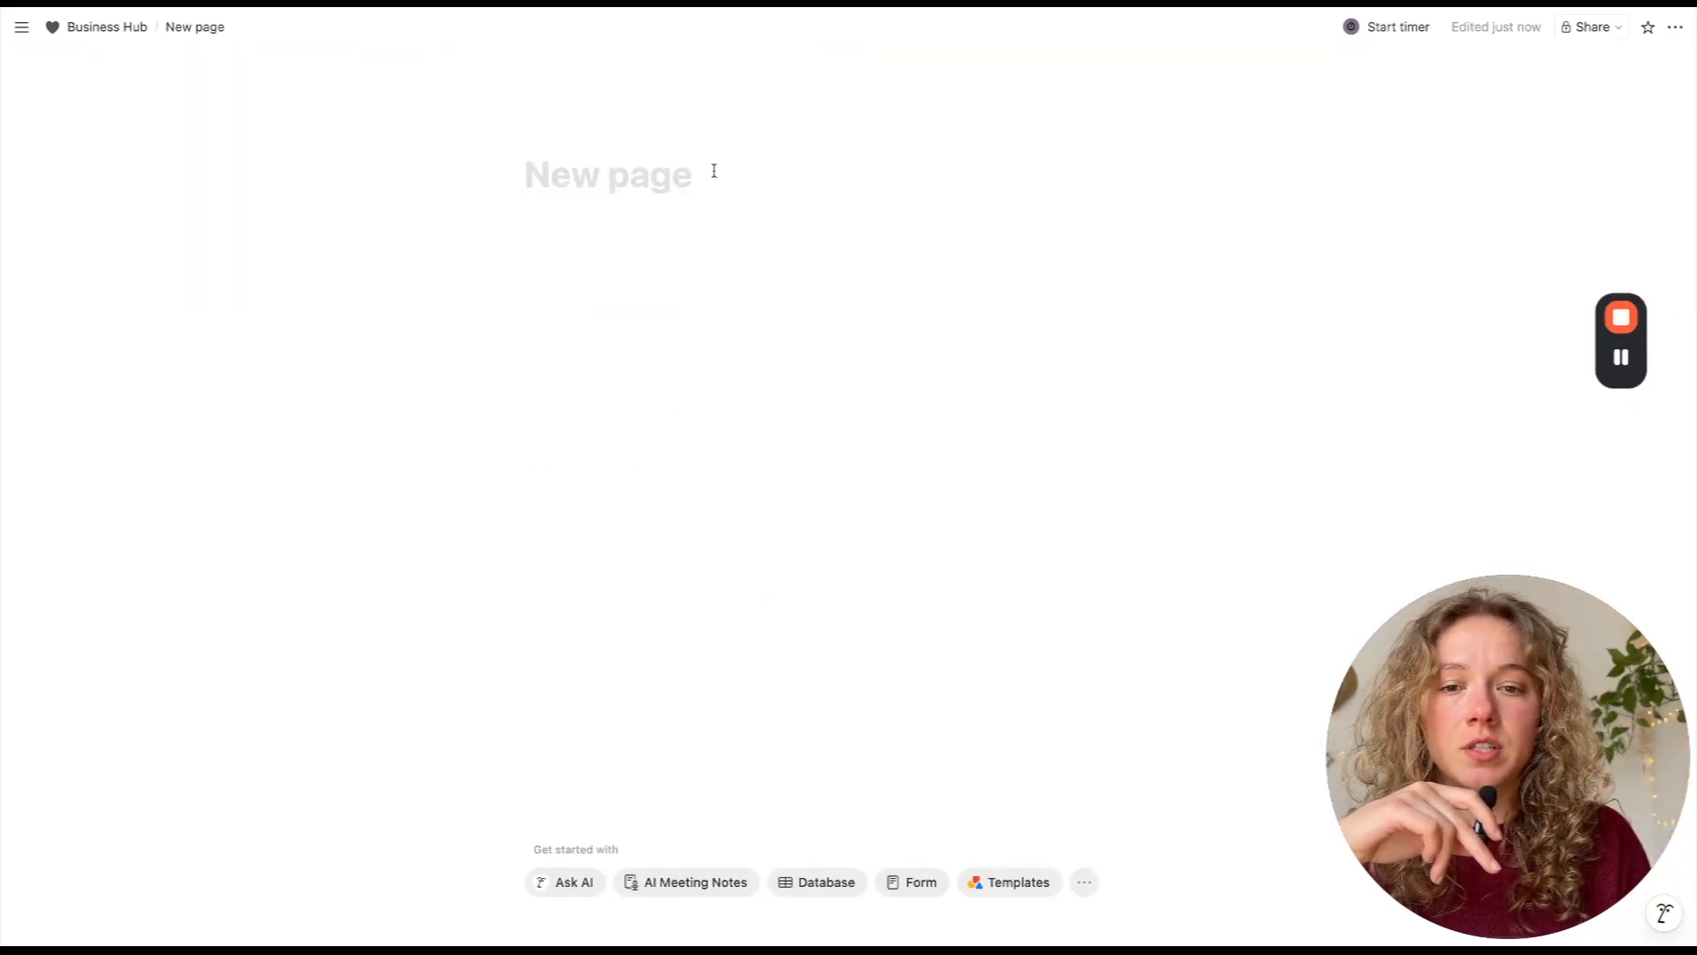
{"action": "left_click", "coordinate": [743, 314]}
{"action": "type", "text": "hahahahah"}
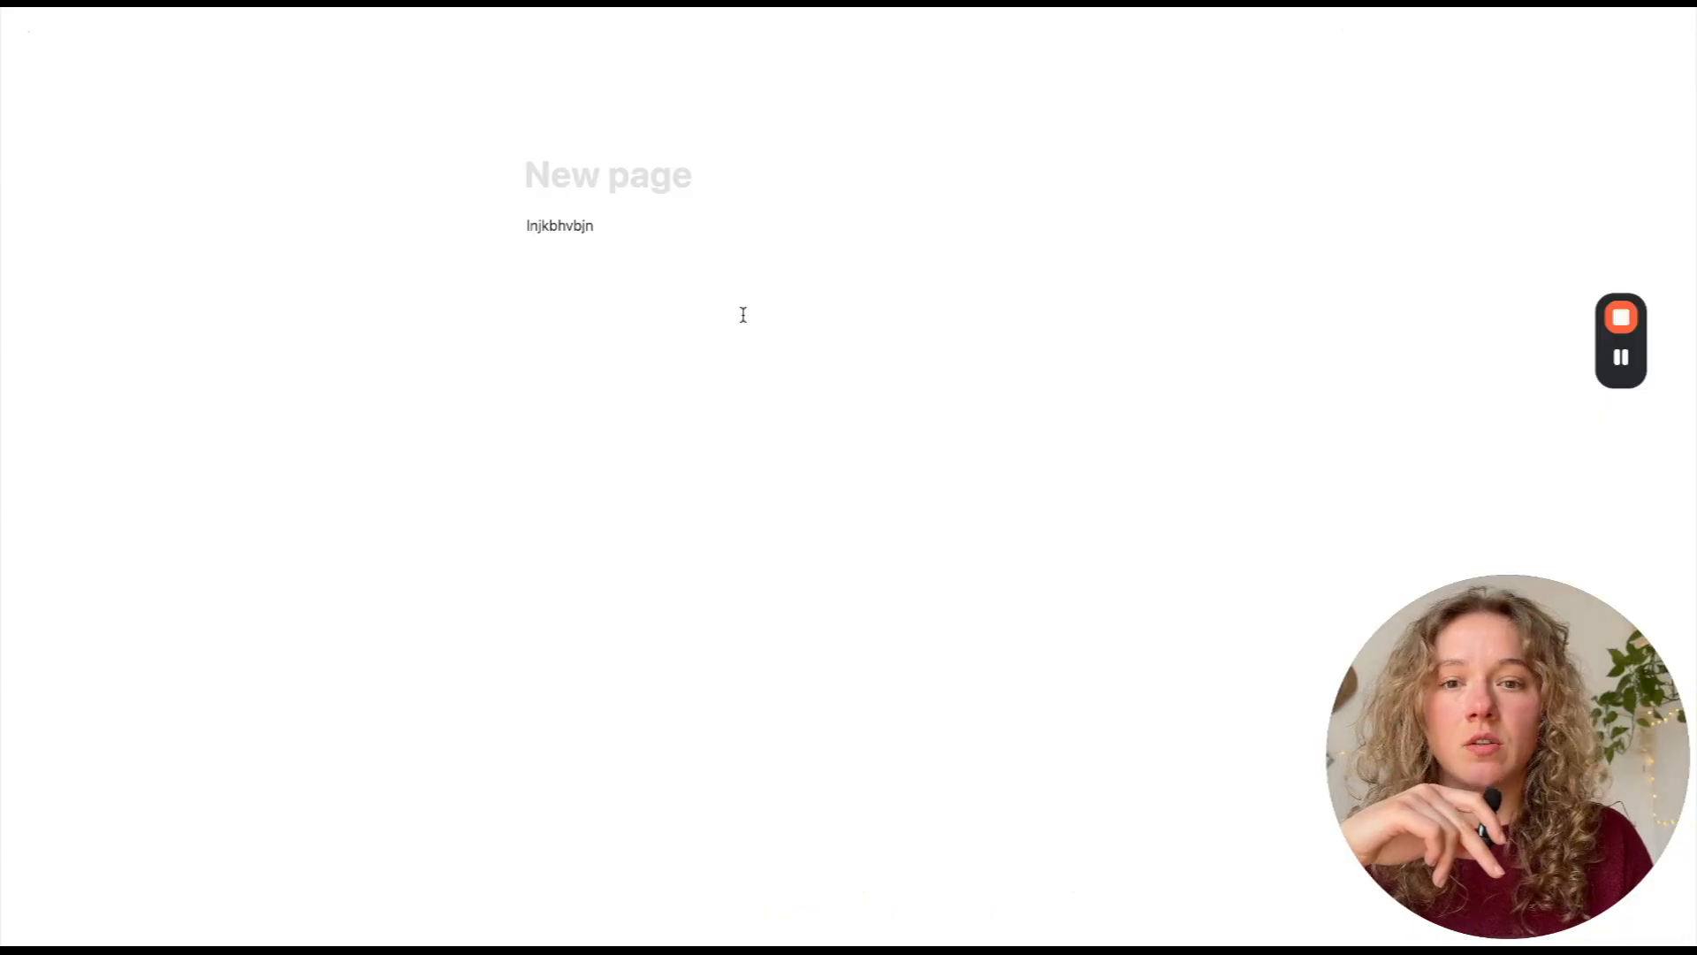
{"action": "key", "text": "super+bracketleft"}
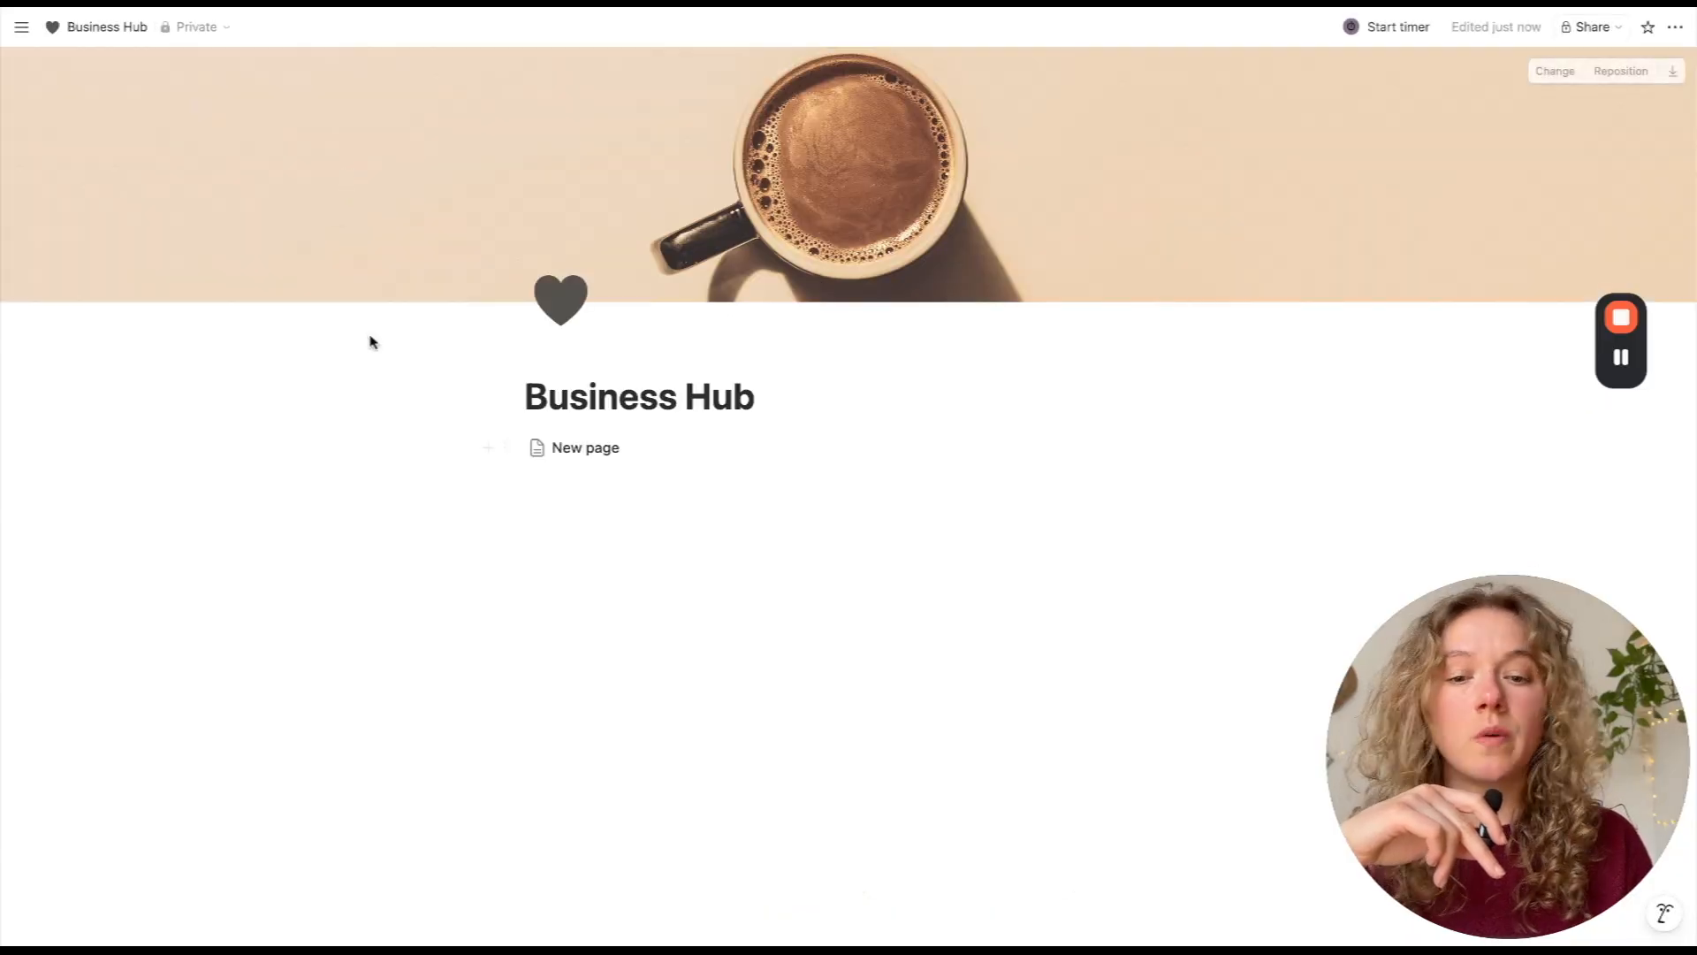
- Delete the untitled sub-page from the Business Hub page
{"action": "left_click", "coordinate": [508, 446]}
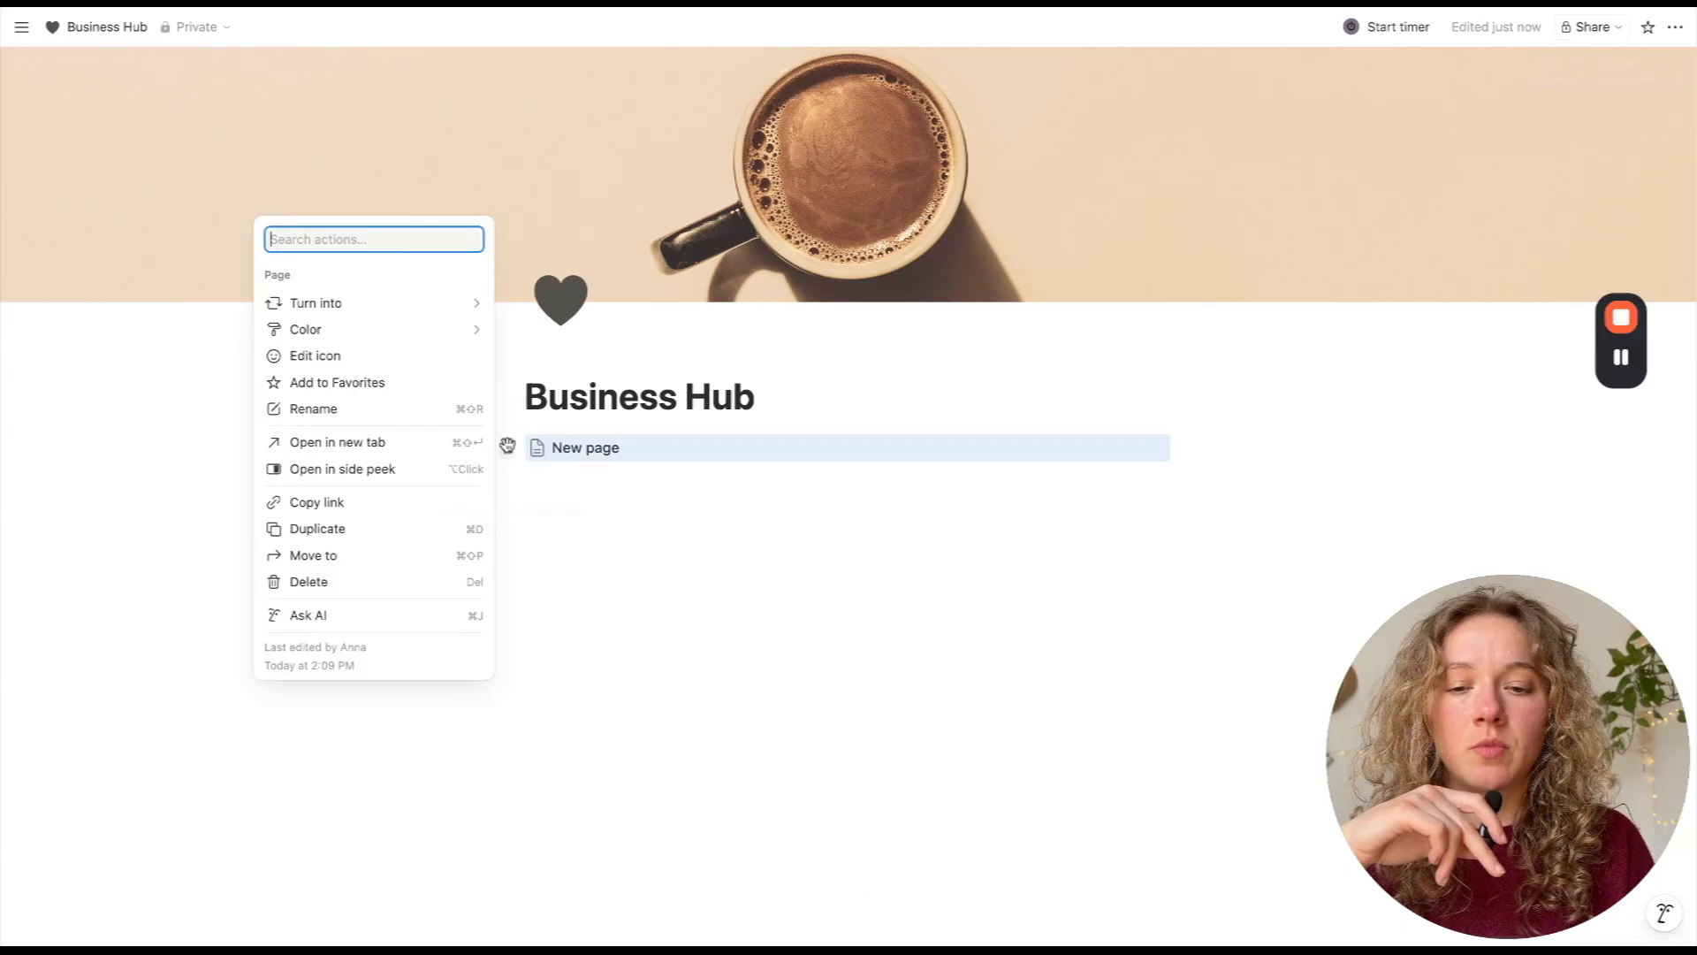
{"action": "left_click", "coordinate": [350, 579]}
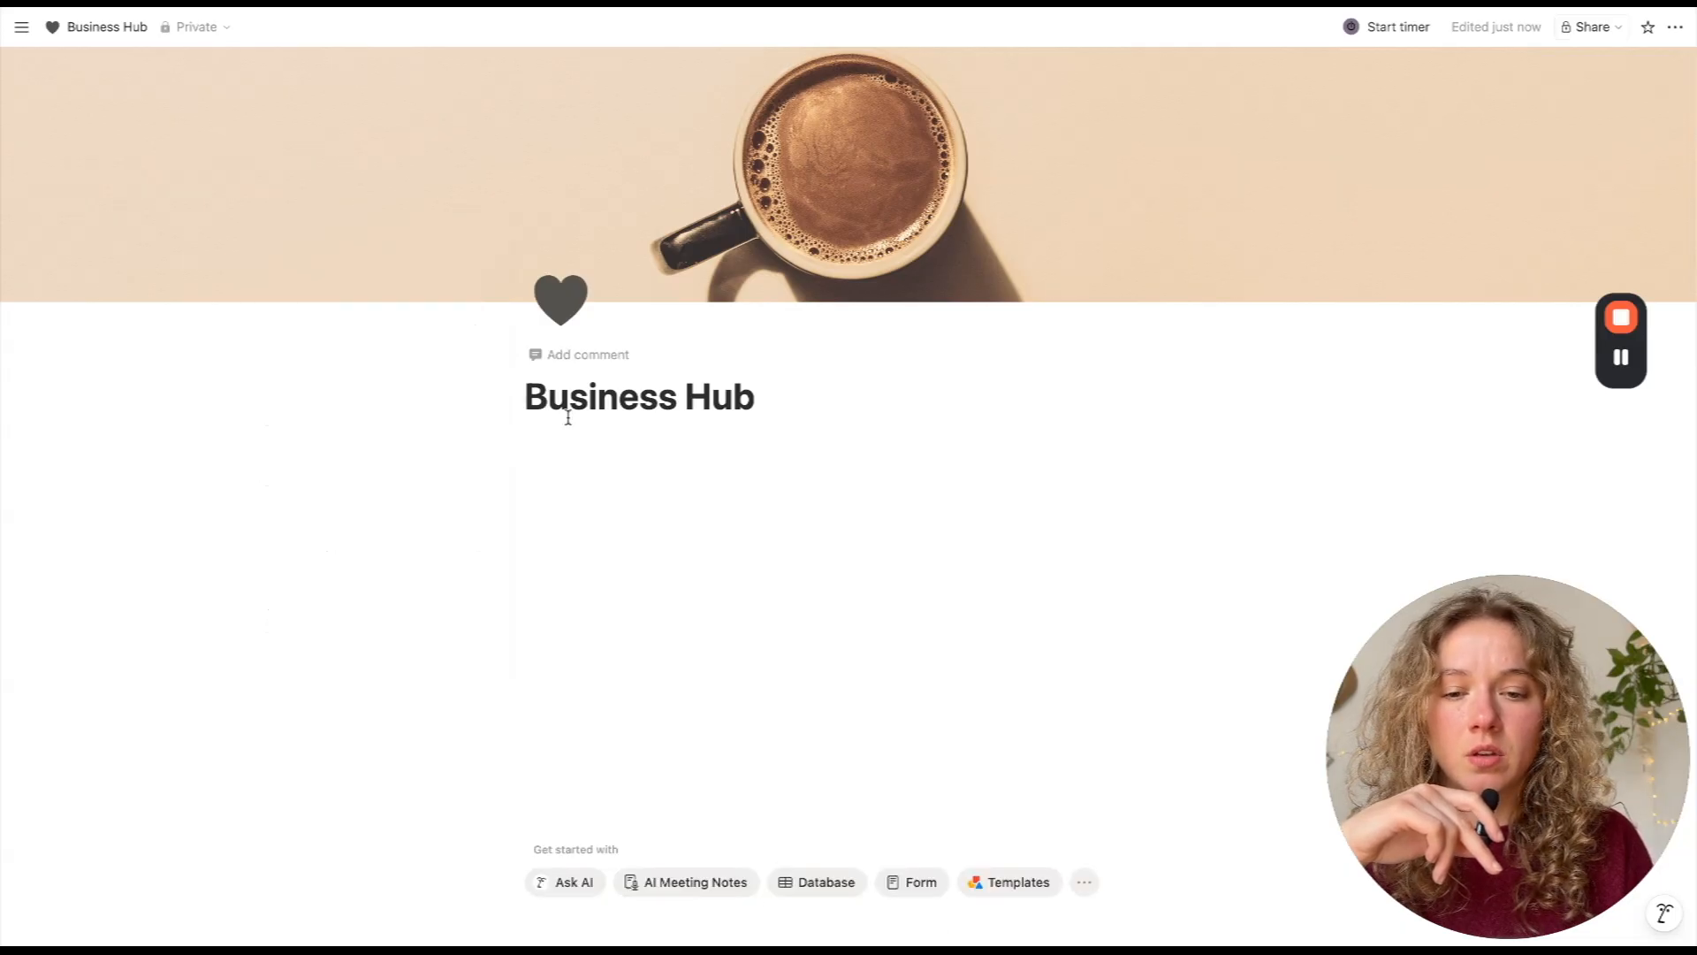
- Look through the block types available for the empty page body, from basic, AI and media blocks to database views
{"action": "left_click", "coordinate": [557, 447]}
{"action": "type", "text": "/"}
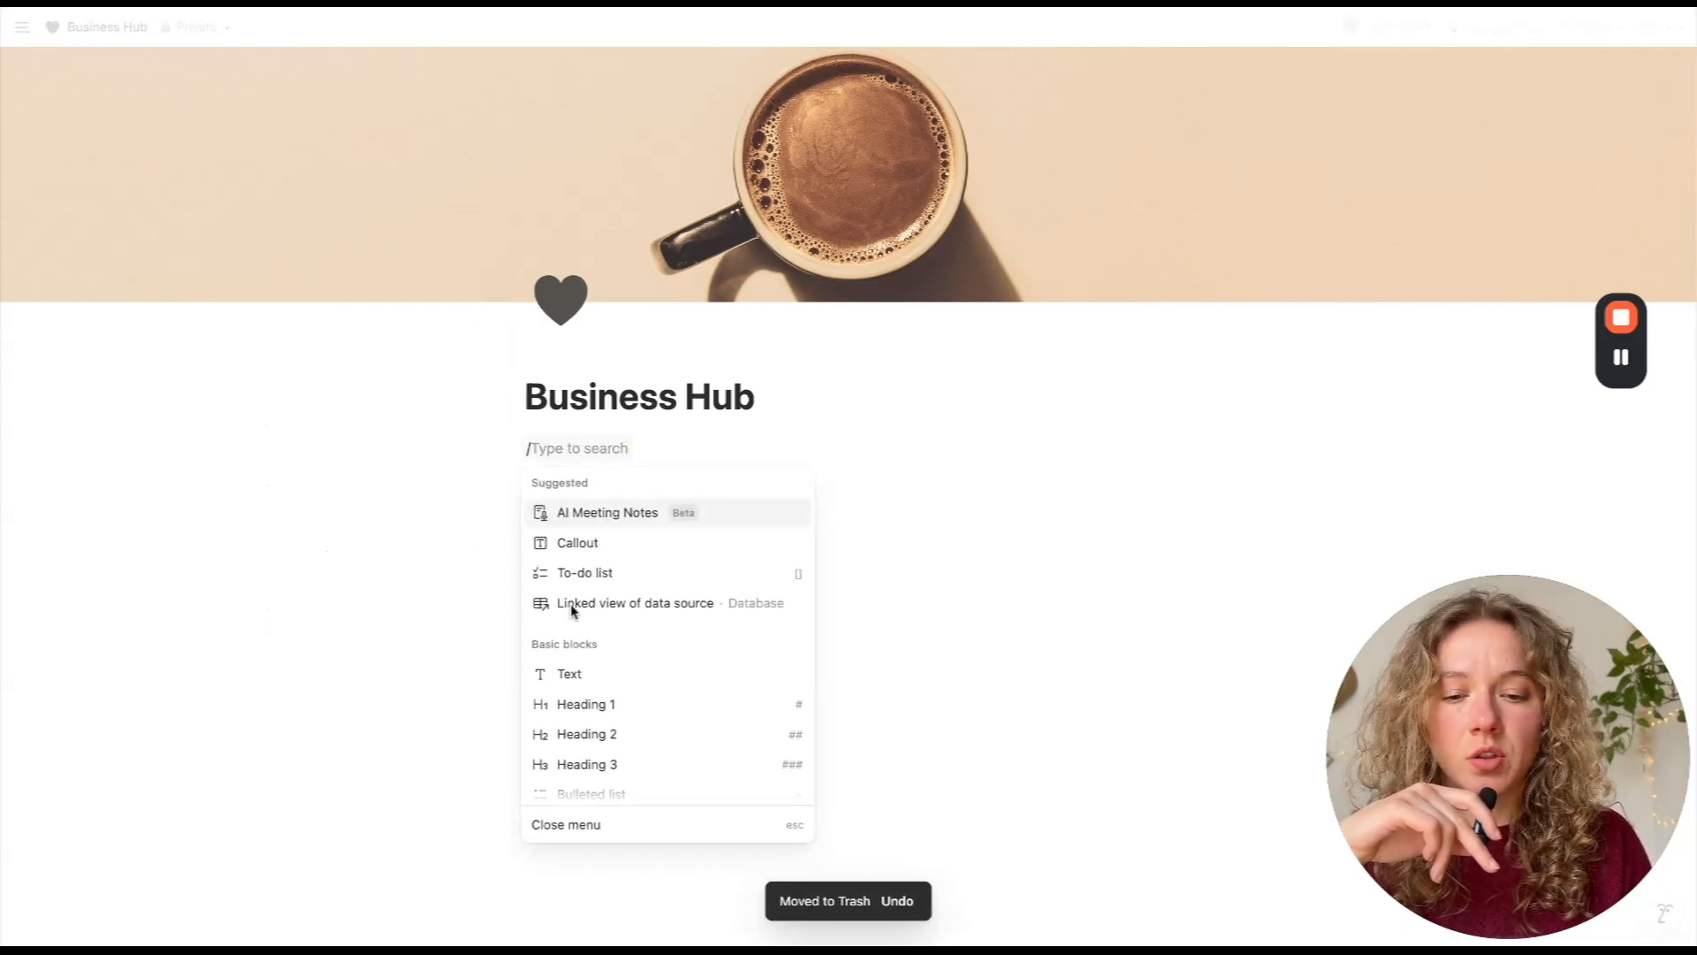
{"action": "scroll", "coordinate": [580, 658], "scroll_direction": "down", "scroll_amount": 3}
{"action": "scroll", "coordinate": [599, 579], "scroll_direction": "down", "scroll_amount": 2}
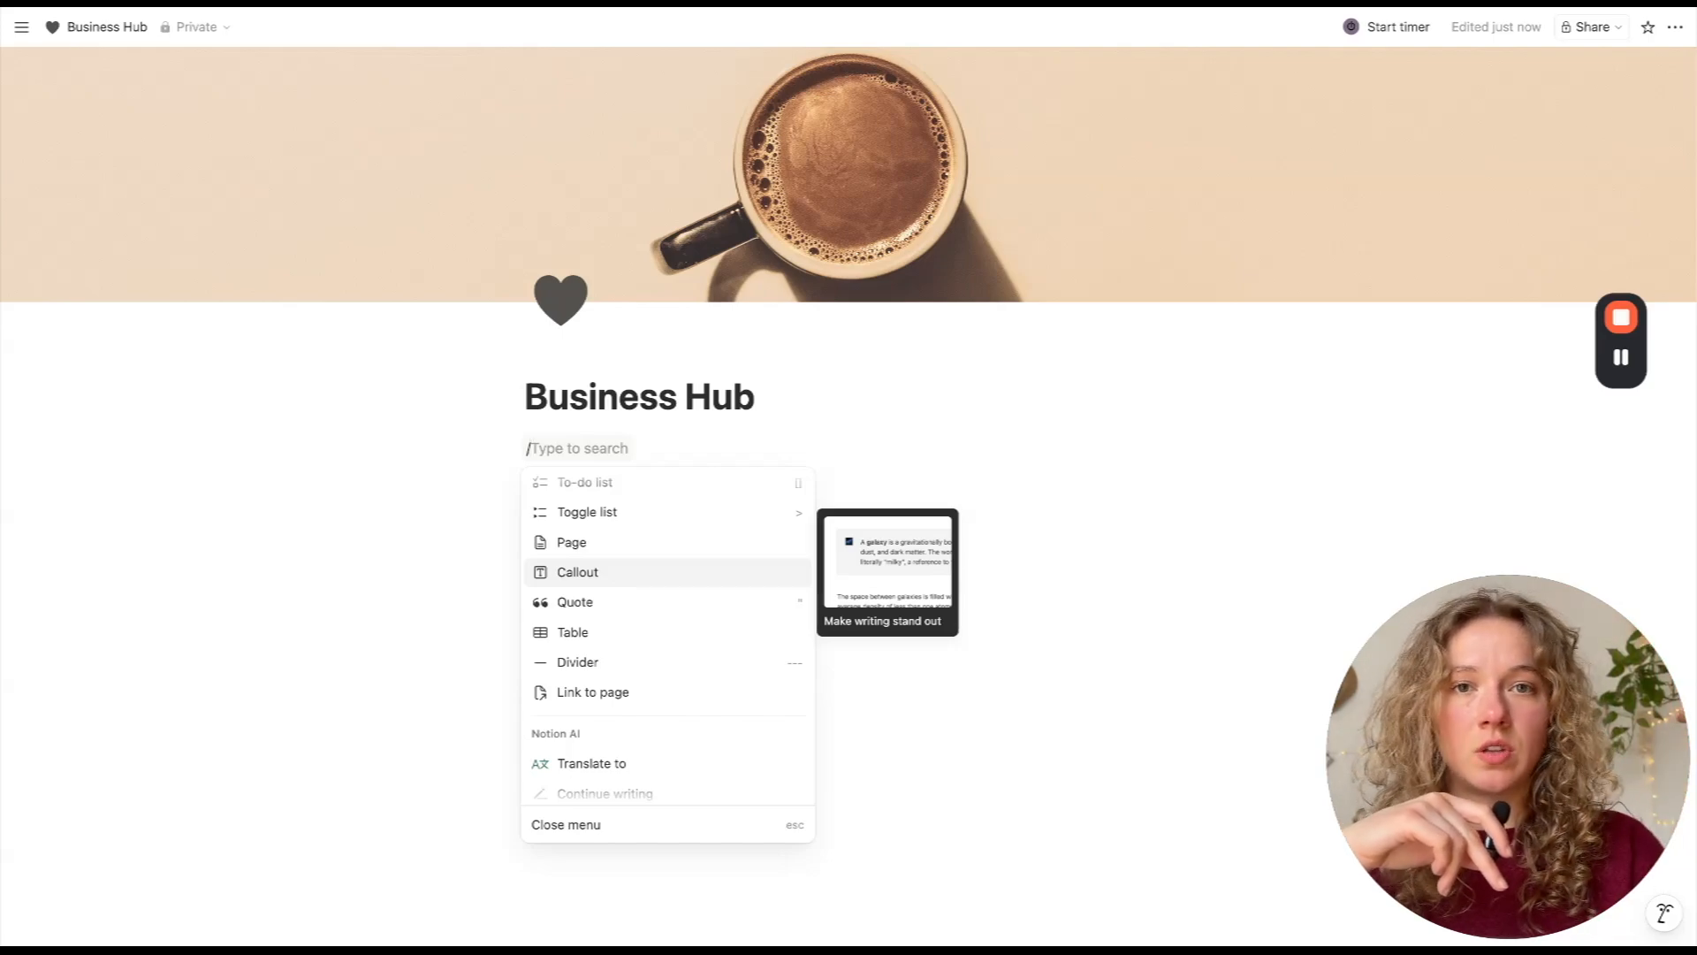
{"action": "scroll", "coordinate": [575, 580], "scroll_direction": "down", "scroll_amount": 1}
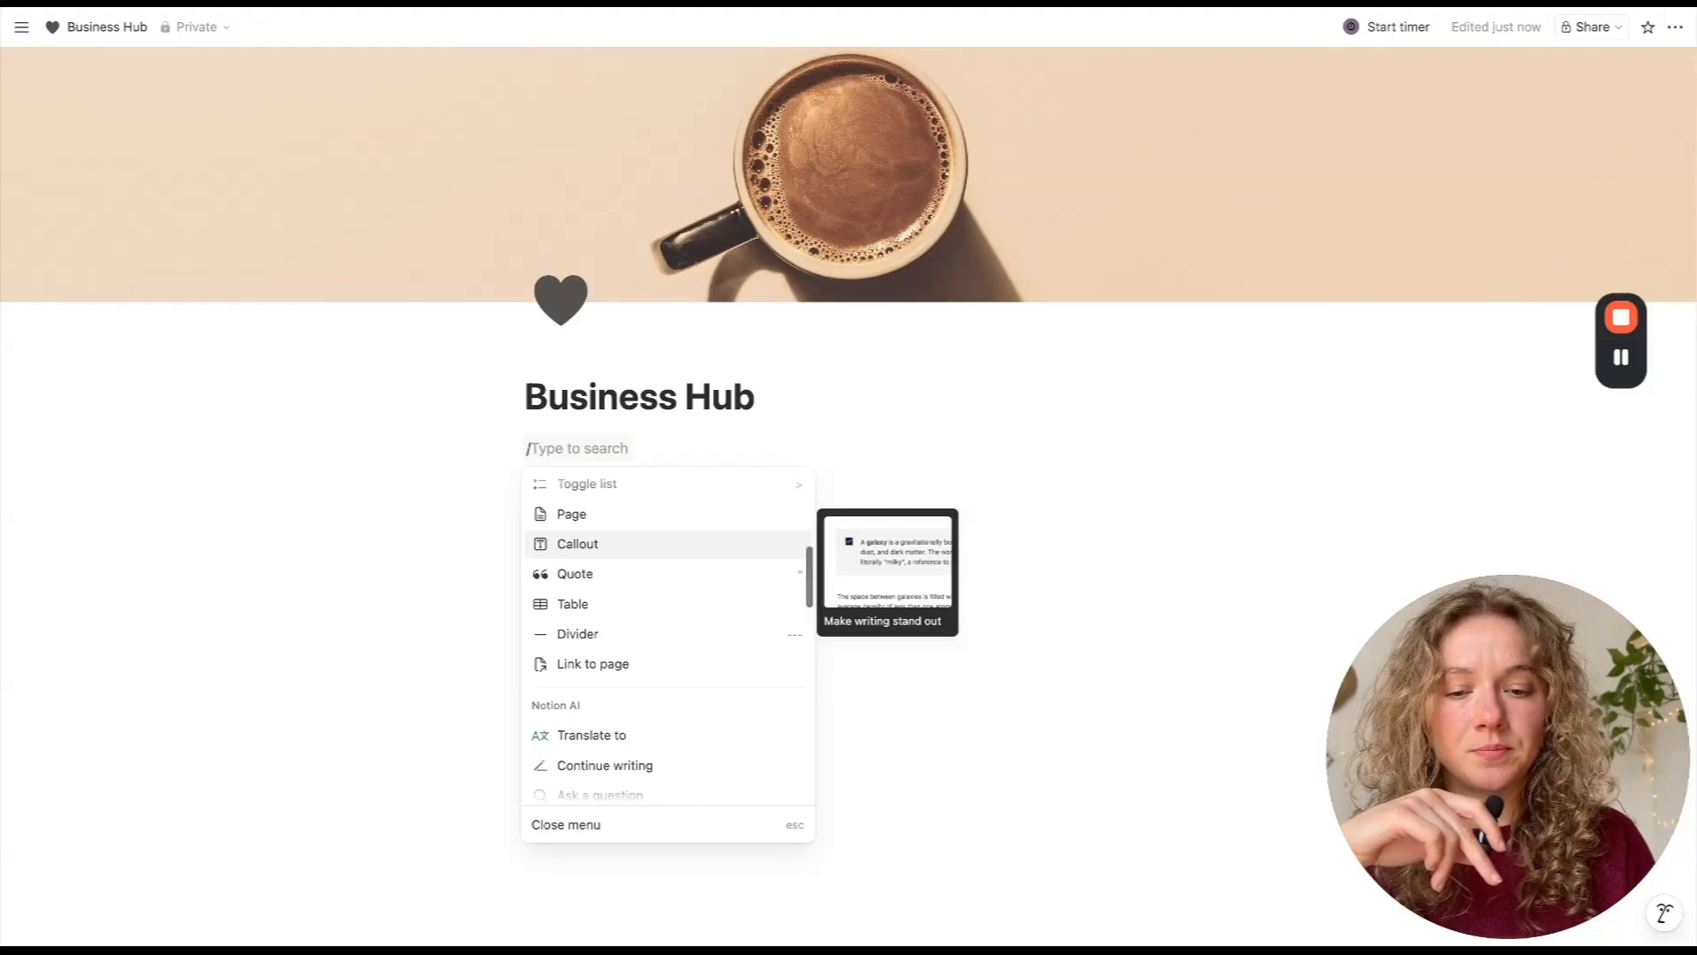
{"action": "scroll", "coordinate": [581, 594], "scroll_direction": "down", "scroll_amount": 1}
{"action": "scroll", "coordinate": [583, 597], "scroll_direction": "down", "scroll_amount": 3}
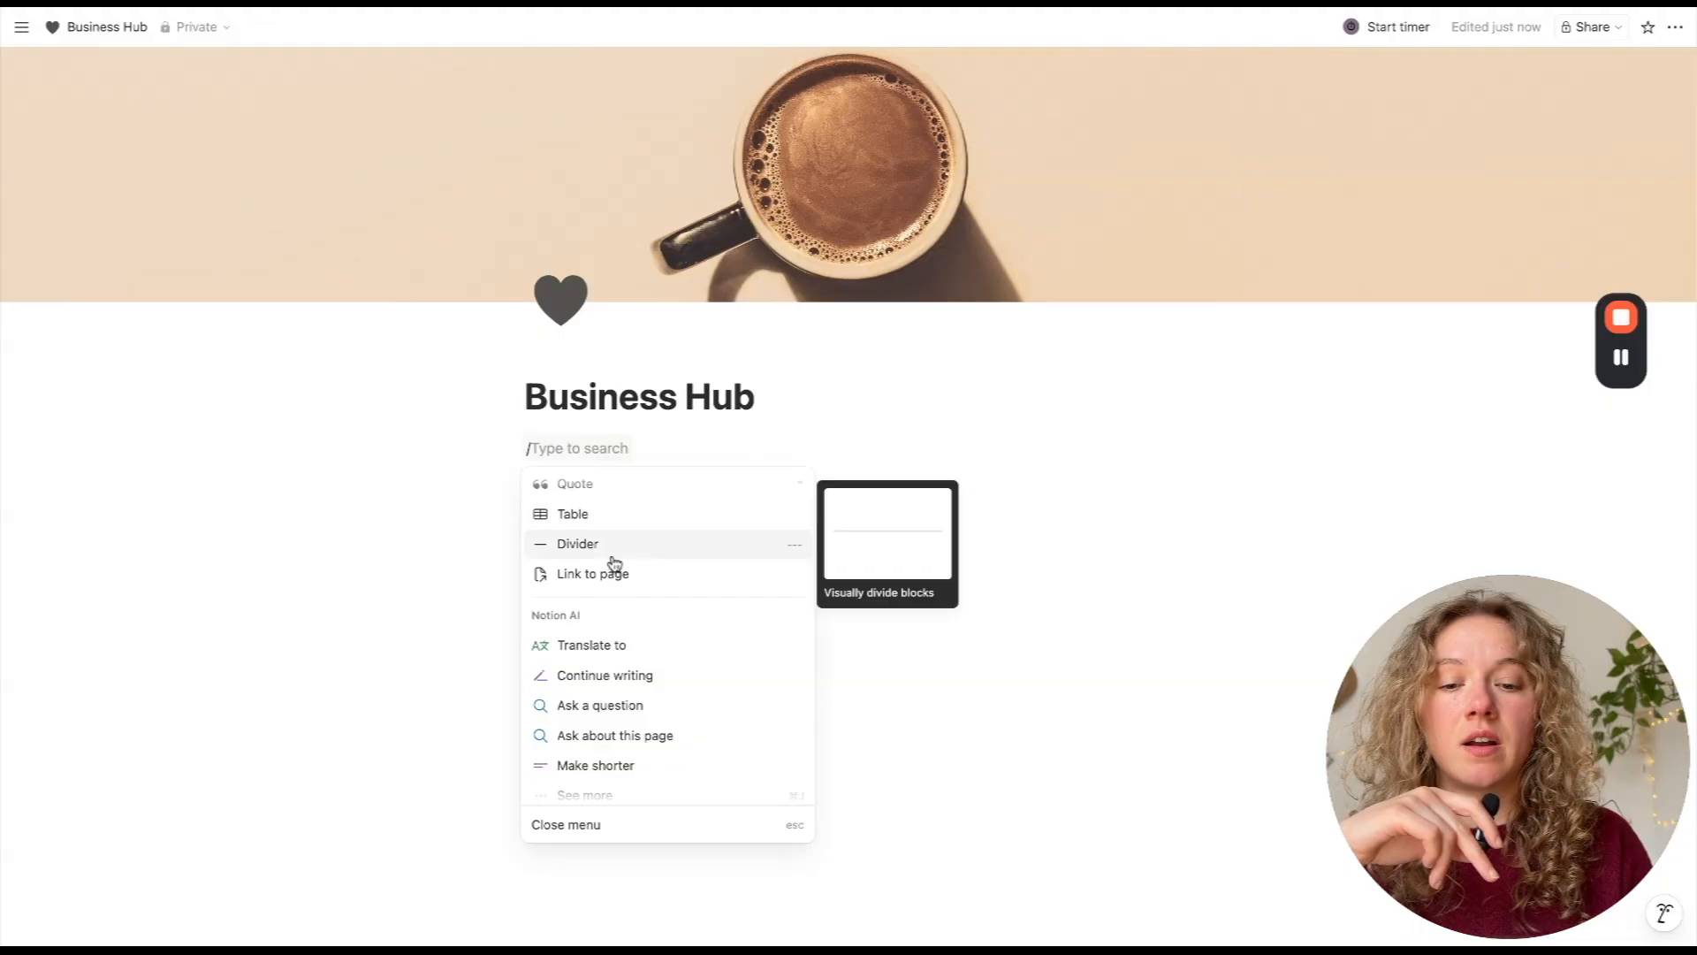
{"action": "scroll", "coordinate": [615, 562], "scroll_direction": "down", "scroll_amount": 3}
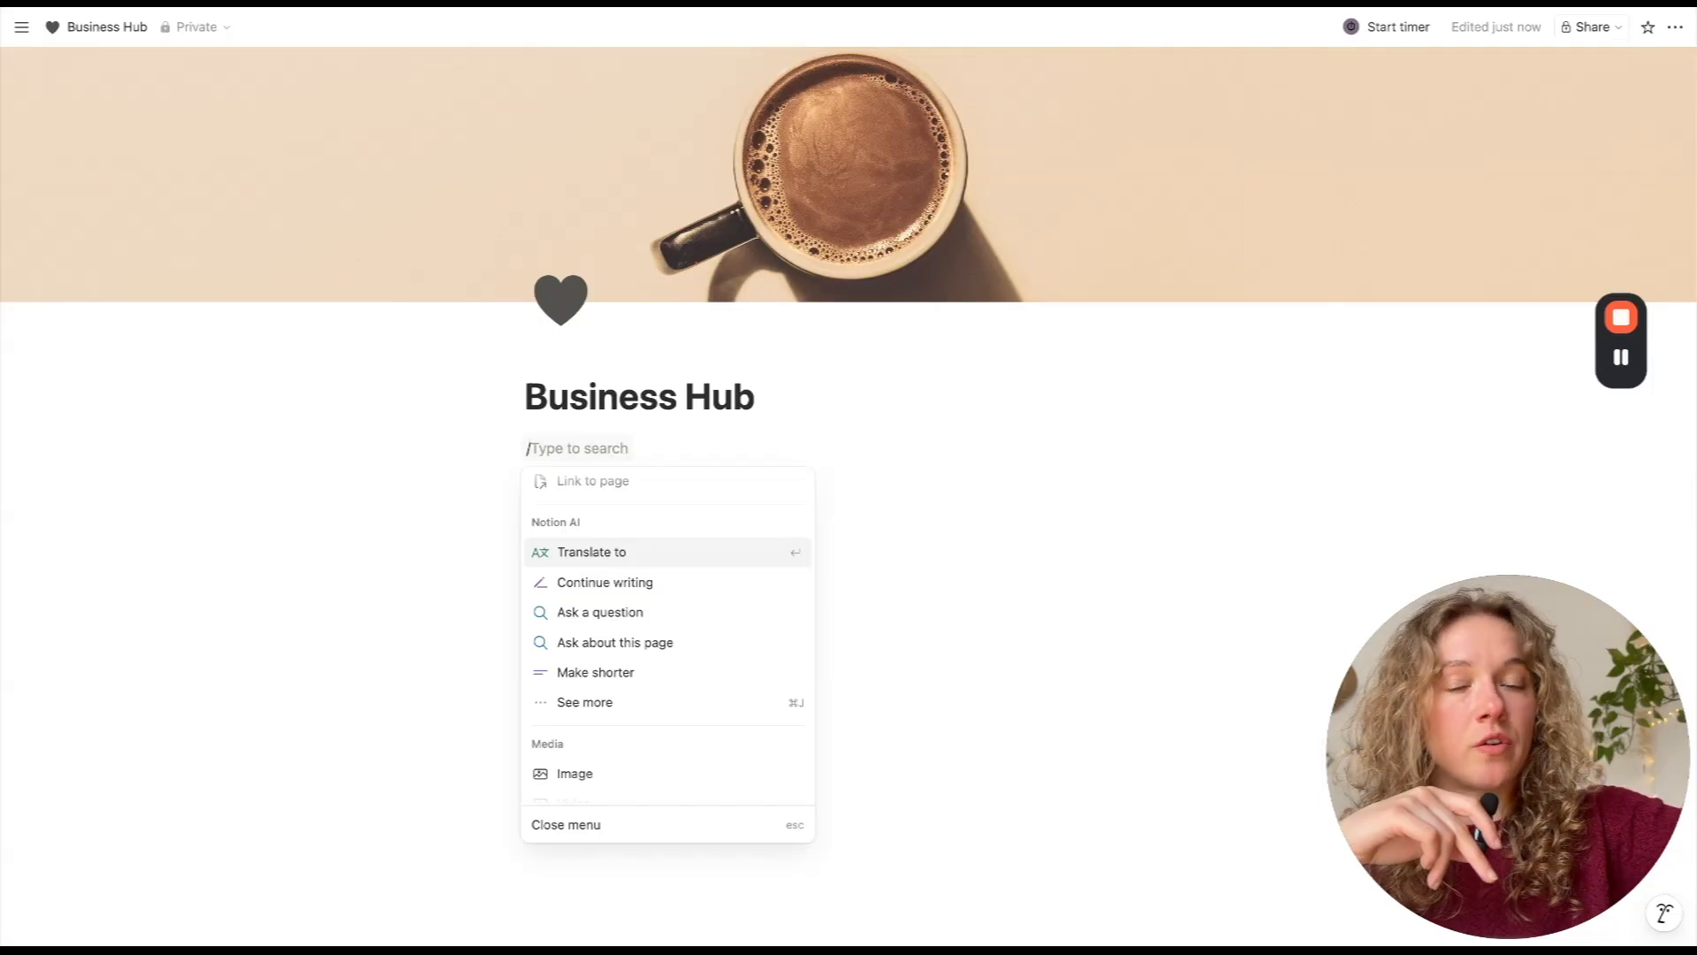
{"action": "scroll", "coordinate": [566, 524], "scroll_direction": "down", "scroll_amount": 1}
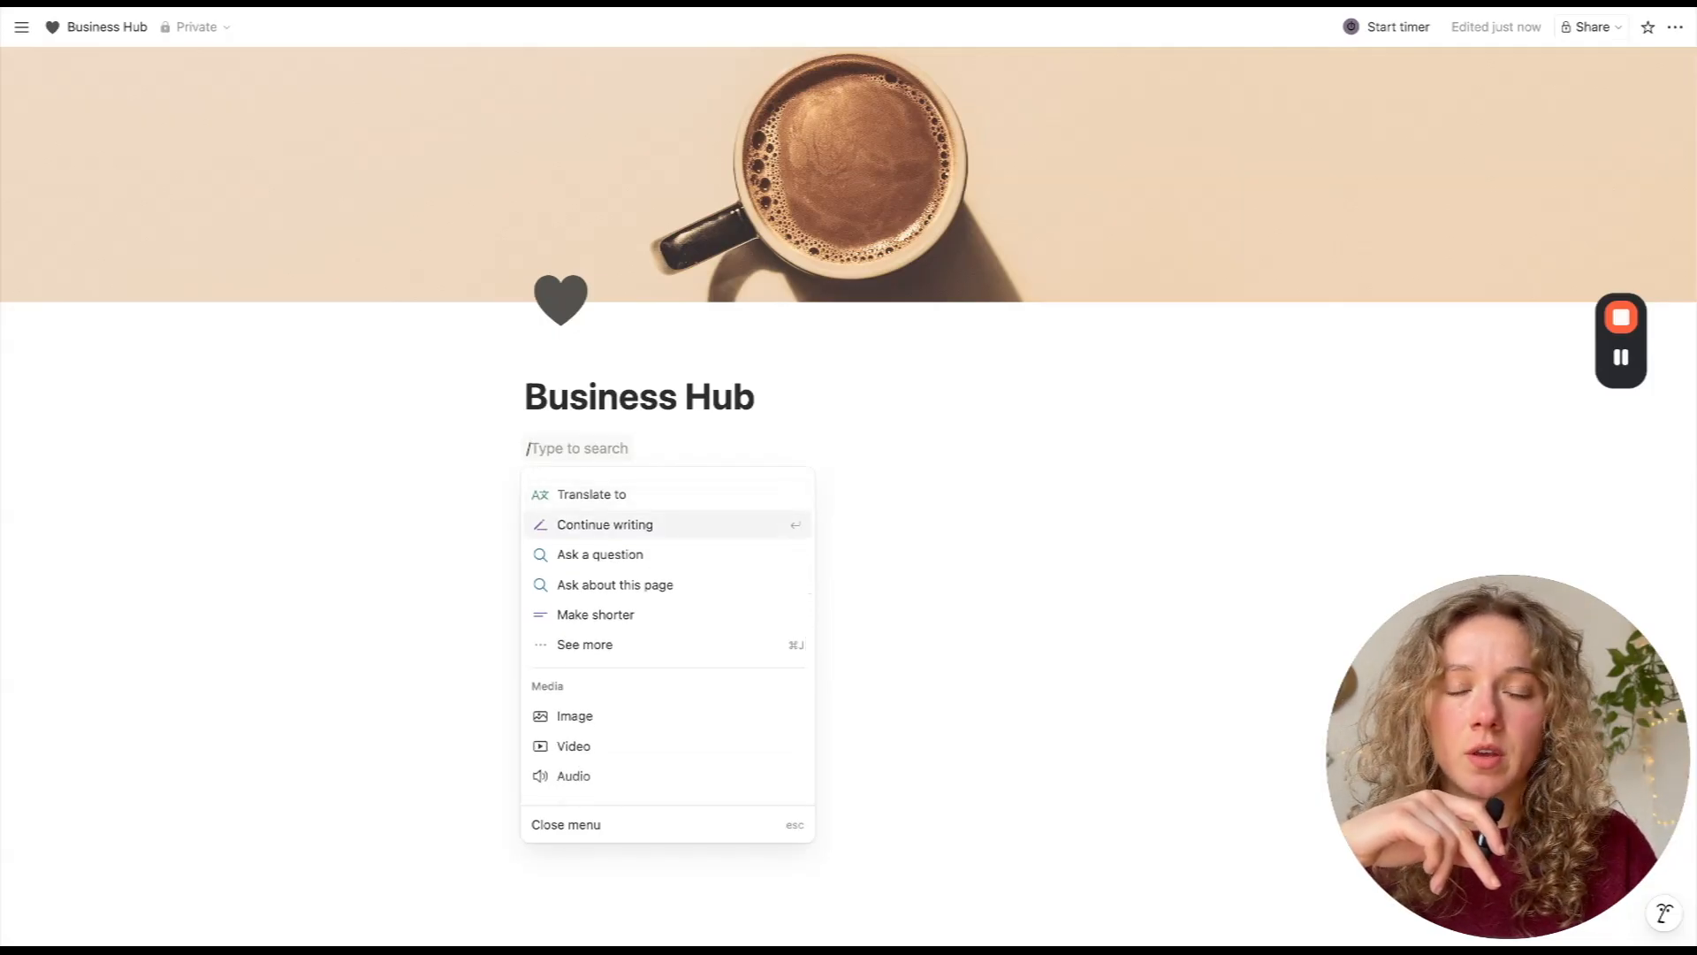
{"action": "scroll", "coordinate": [669, 635], "scroll_direction": "down", "scroll_amount": 3}
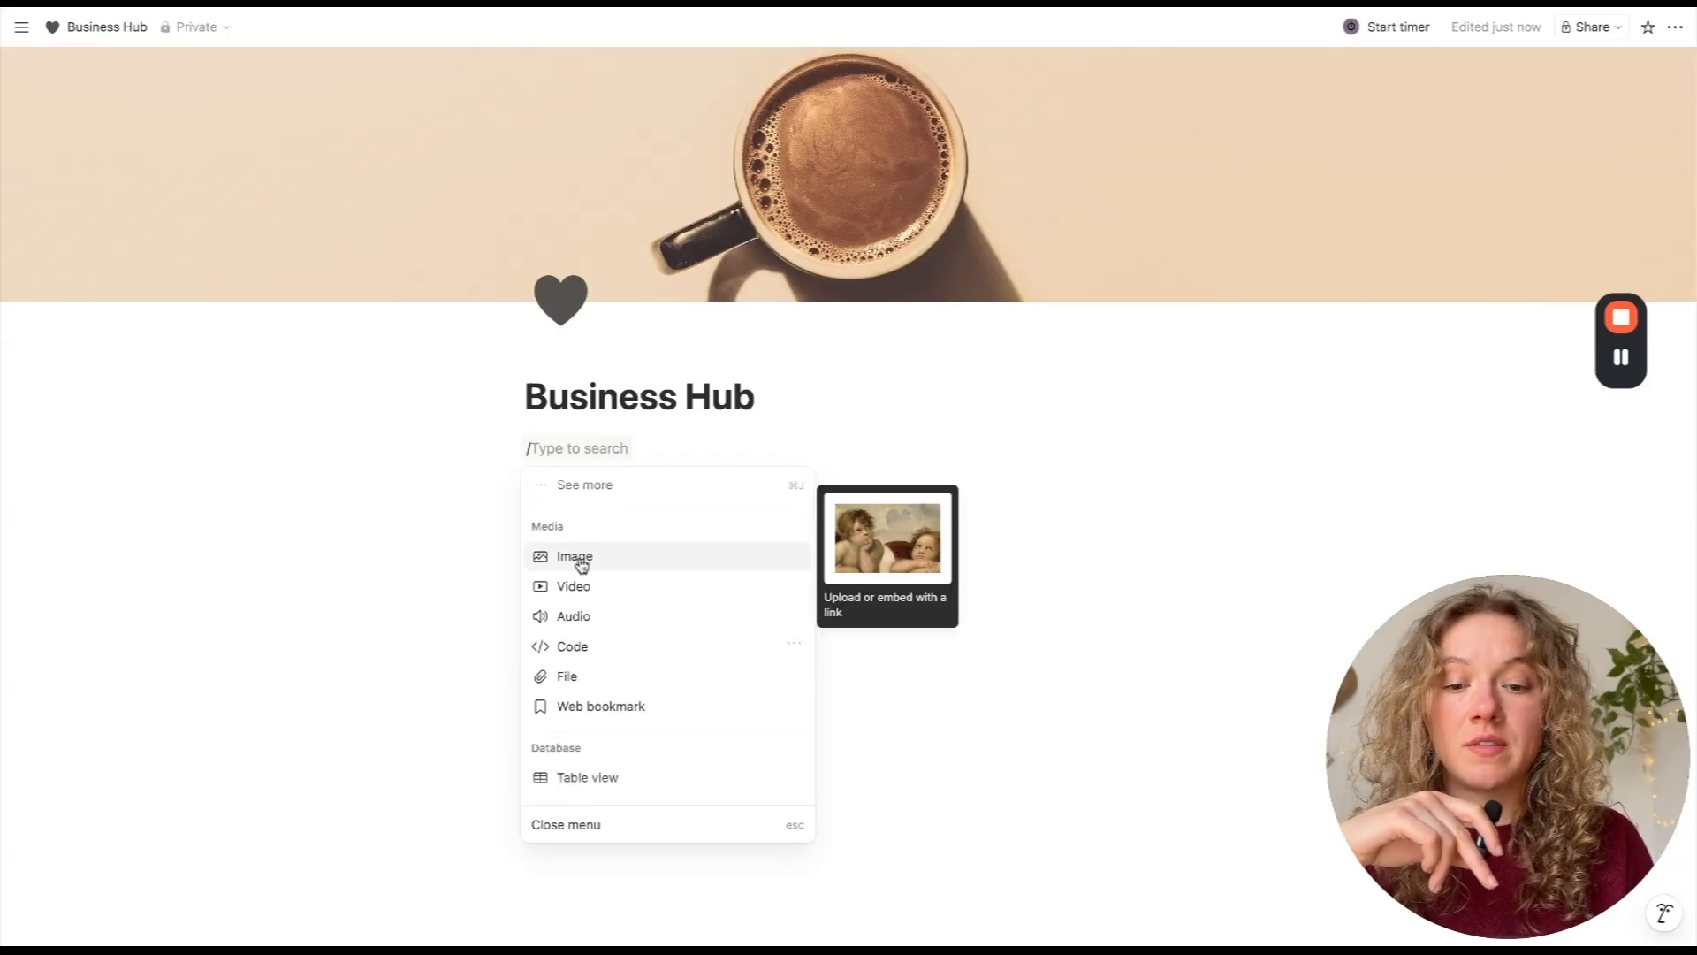
{"action": "scroll", "coordinate": [592, 619], "scroll_direction": "down", "scroll_amount": 1}
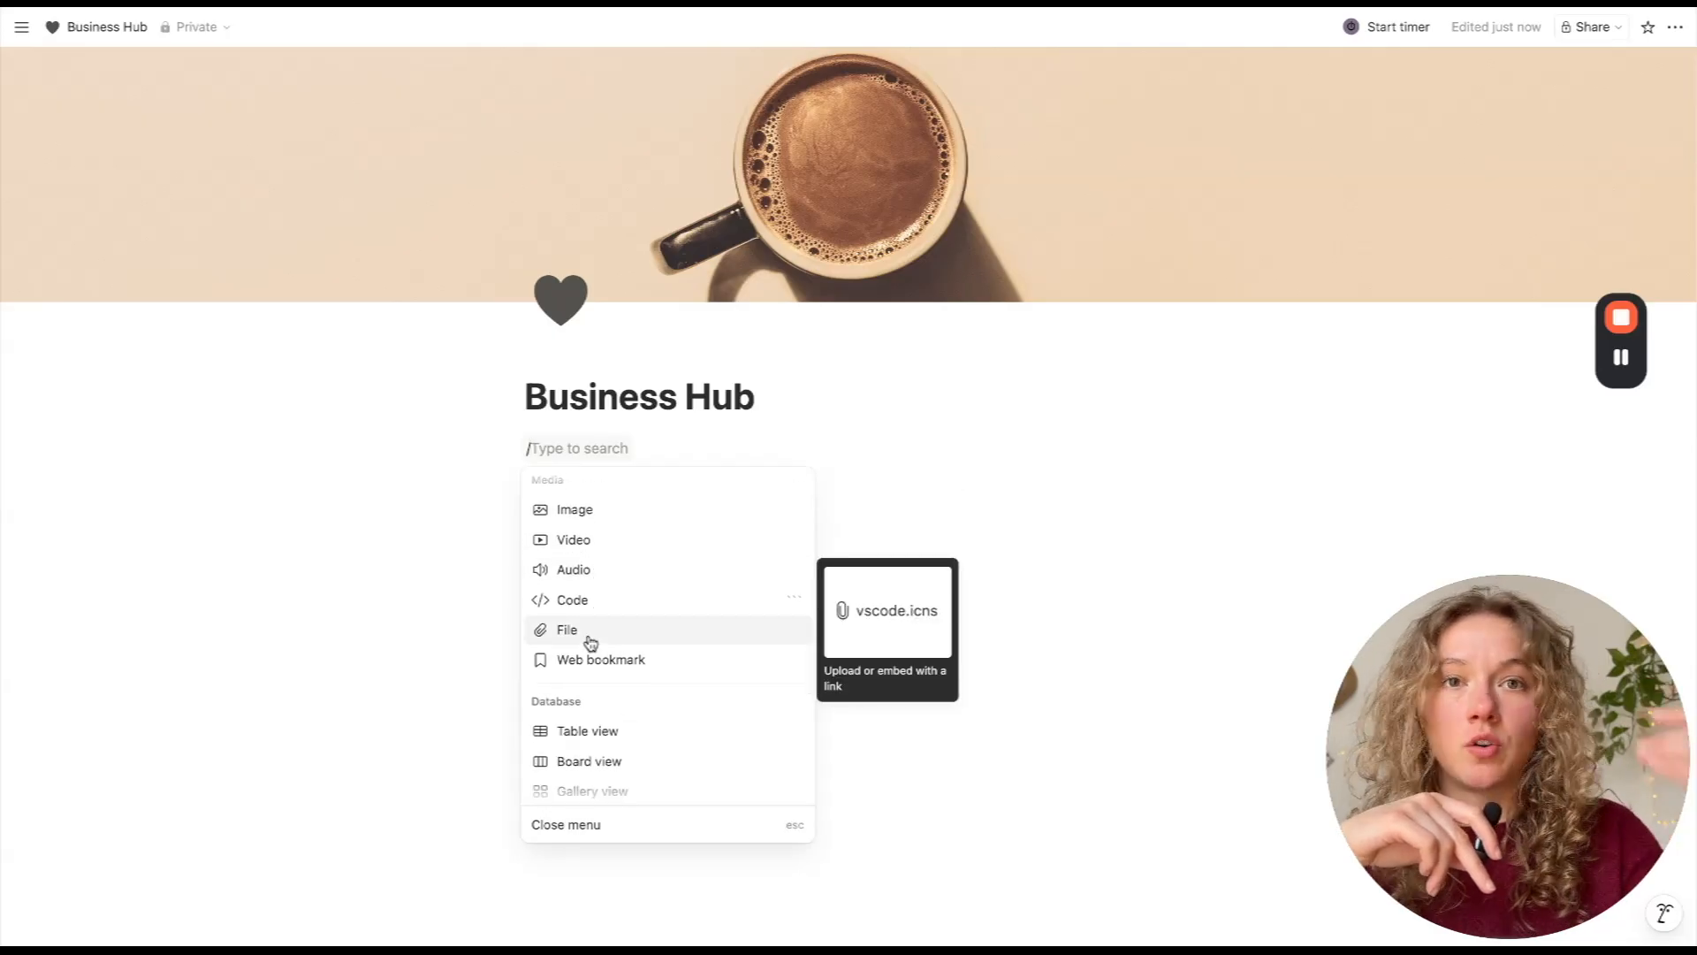
{"action": "scroll", "coordinate": [591, 642], "scroll_direction": "down", "scroll_amount": 1}
{"action": "scroll", "coordinate": [590, 631], "scroll_direction": "down", "scroll_amount": 2}
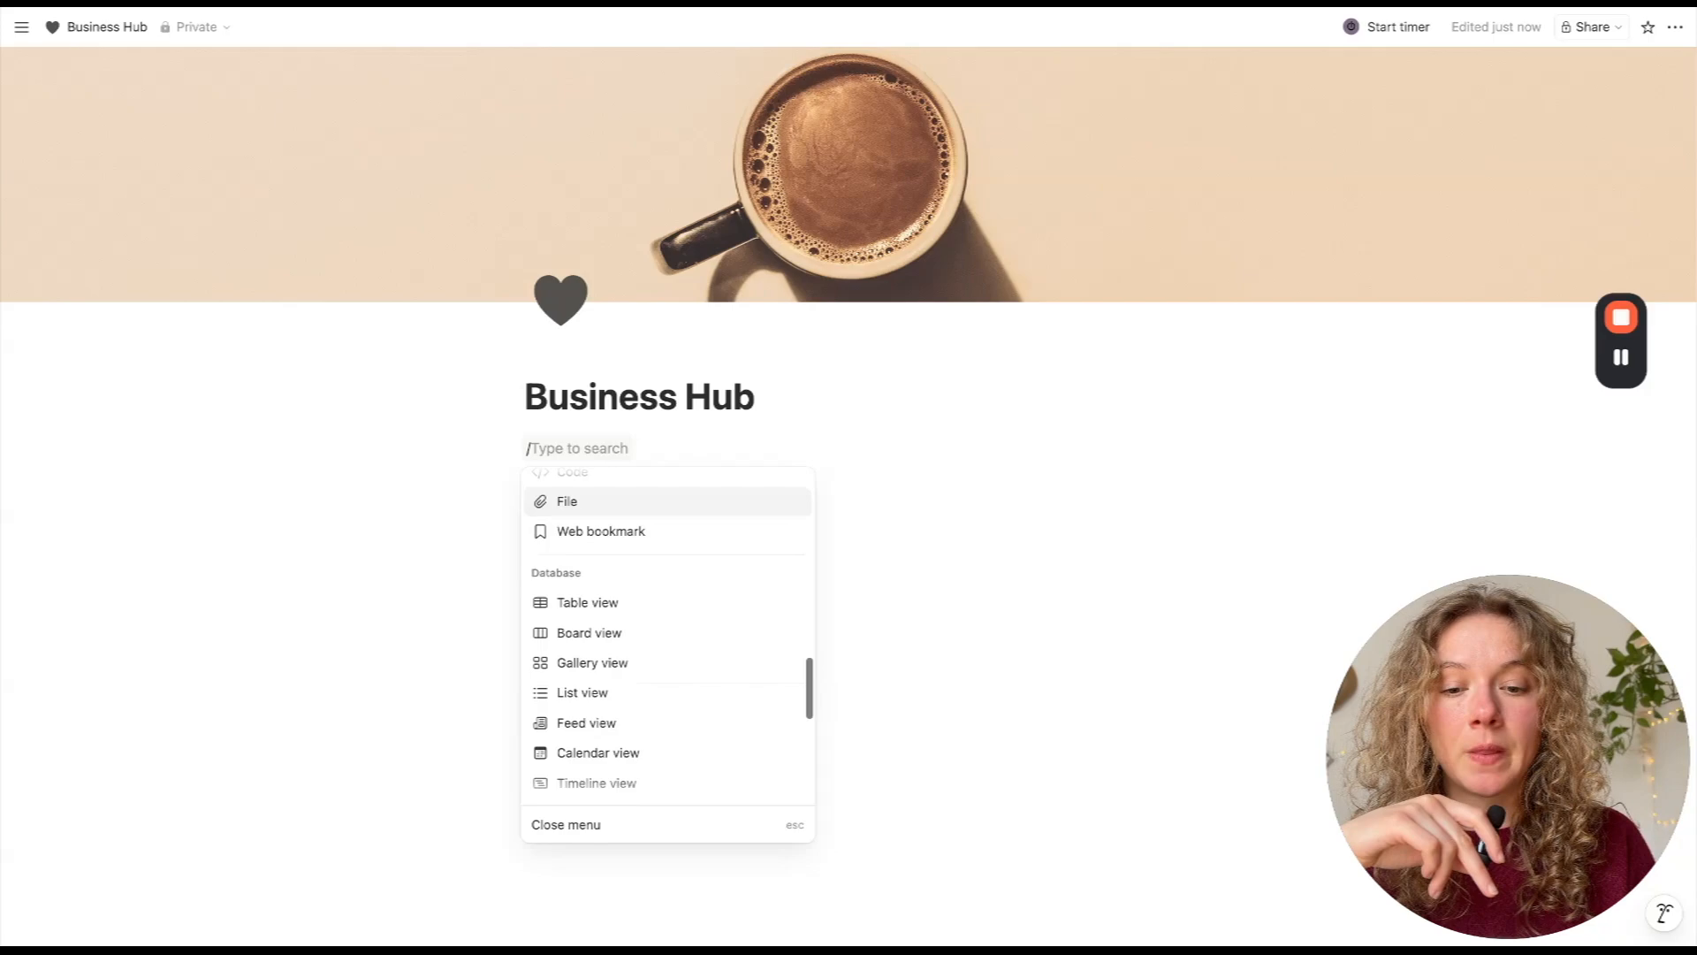
{"action": "scroll", "coordinate": [566, 566], "scroll_direction": "down", "scroll_amount": 1}
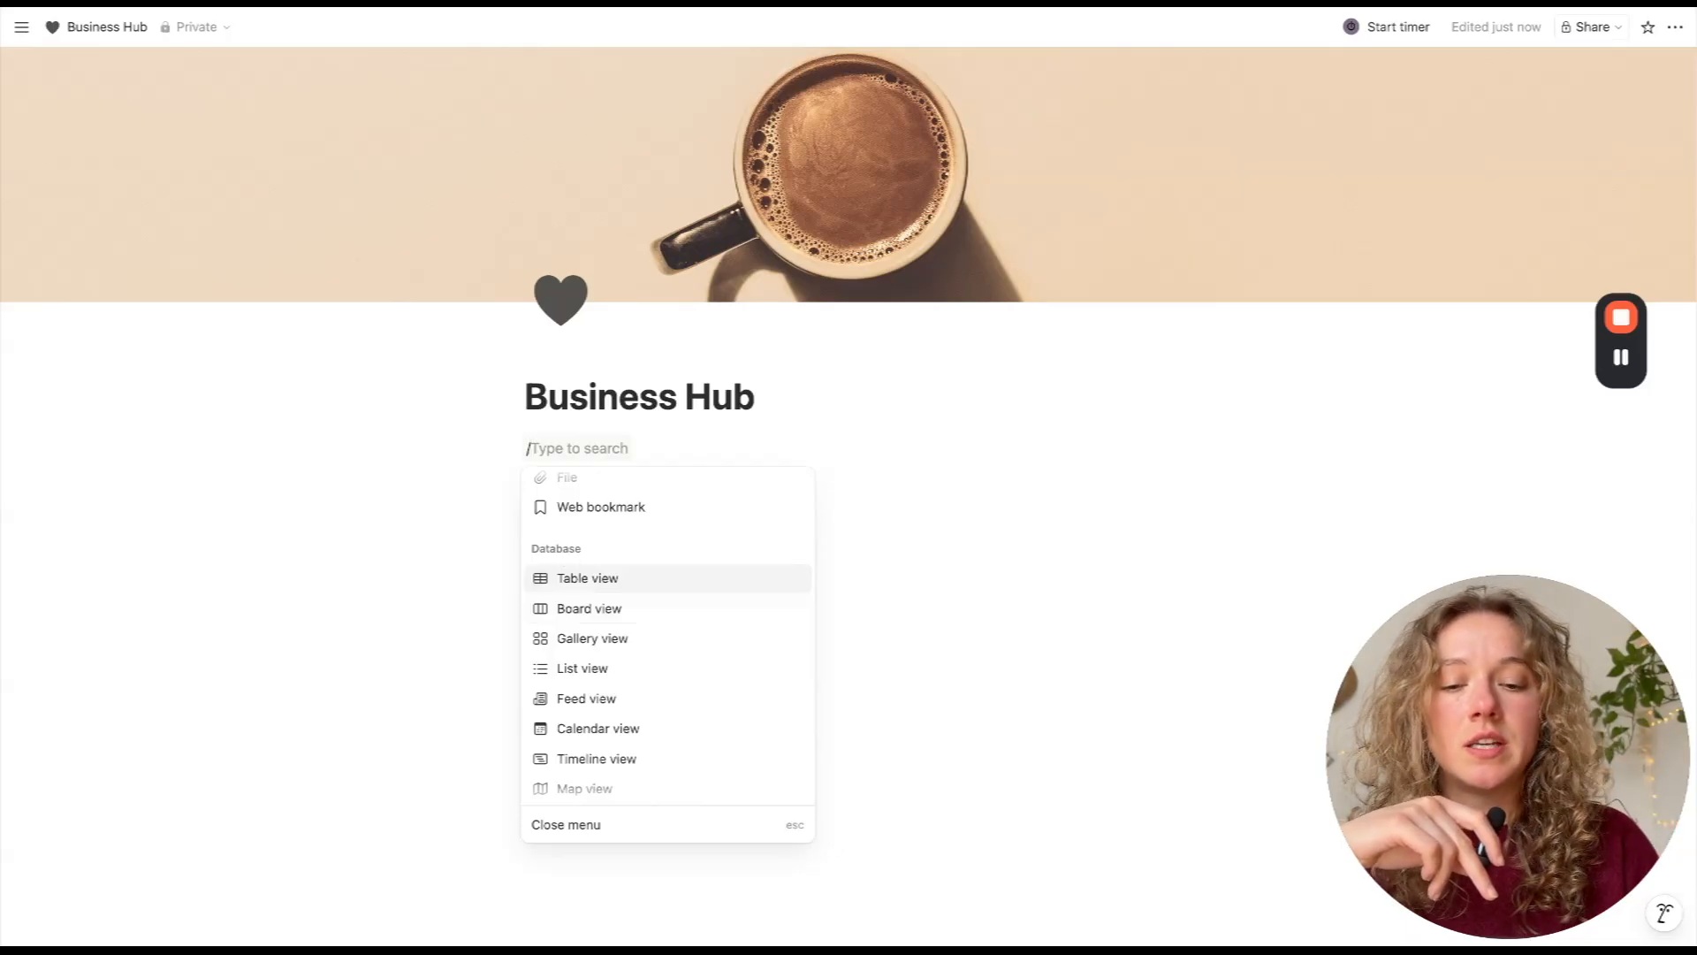
{"action": "left_click", "coordinate": [578, 449]}
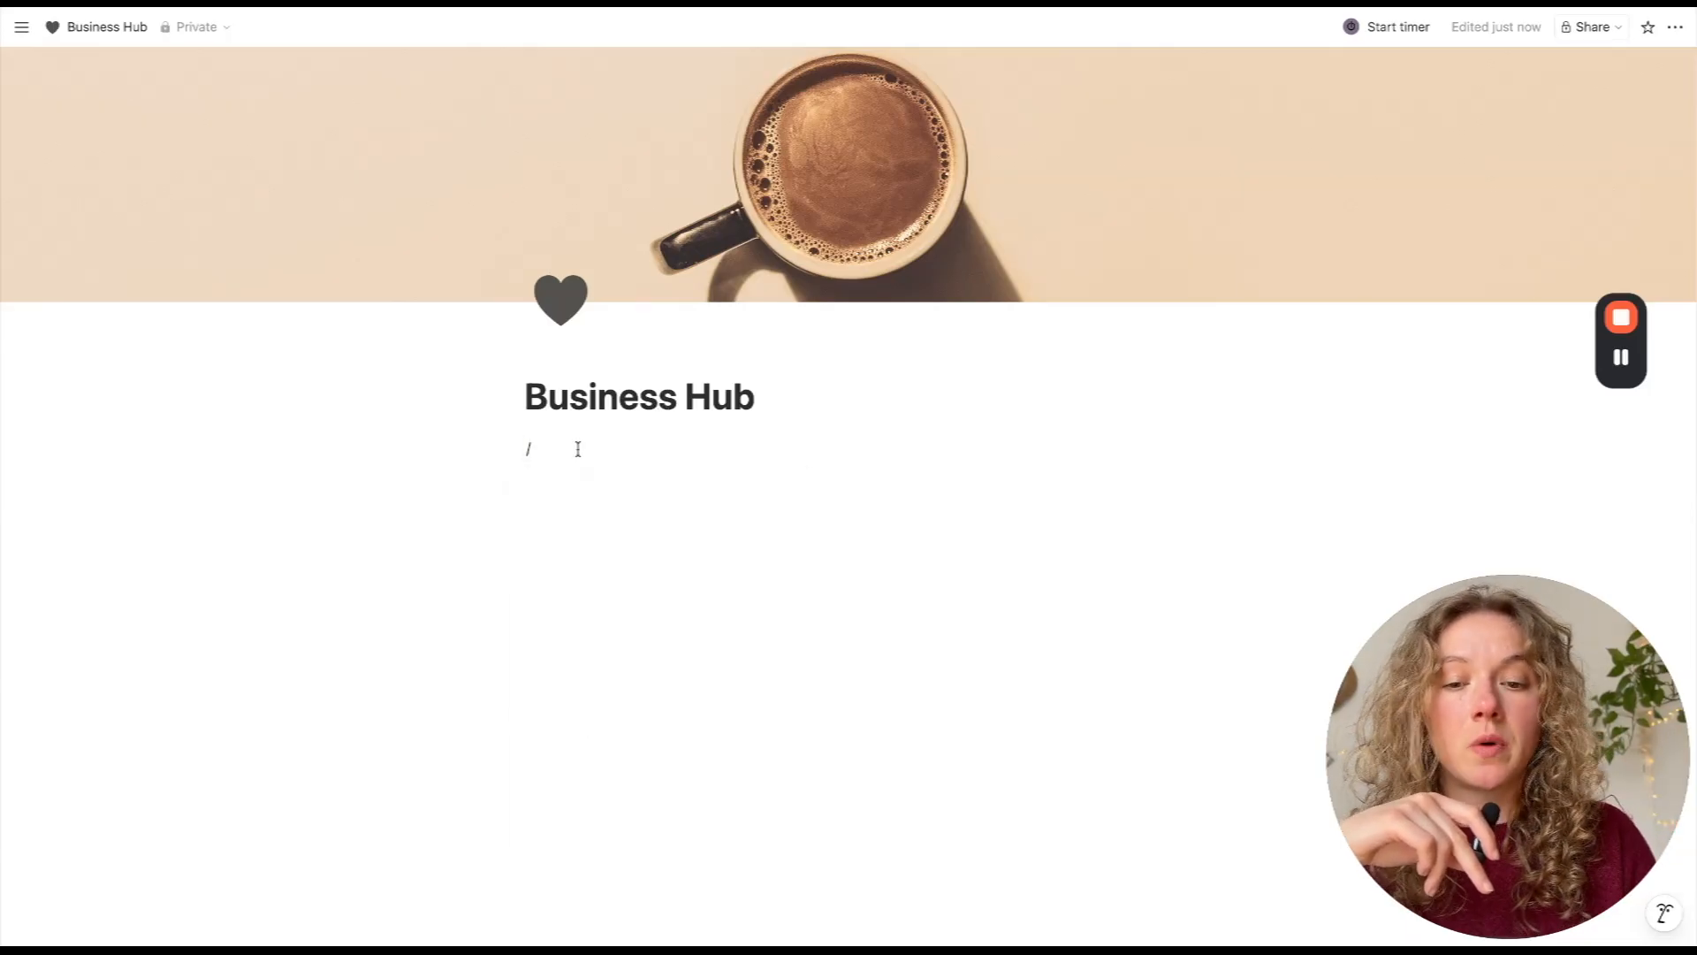
{"action": "key", "text": "BackSpace"}
- Add a Heading 2 reading "Notes" one blank line below the page title, with a divider underneath
{"action": "key", "text": "Return"}
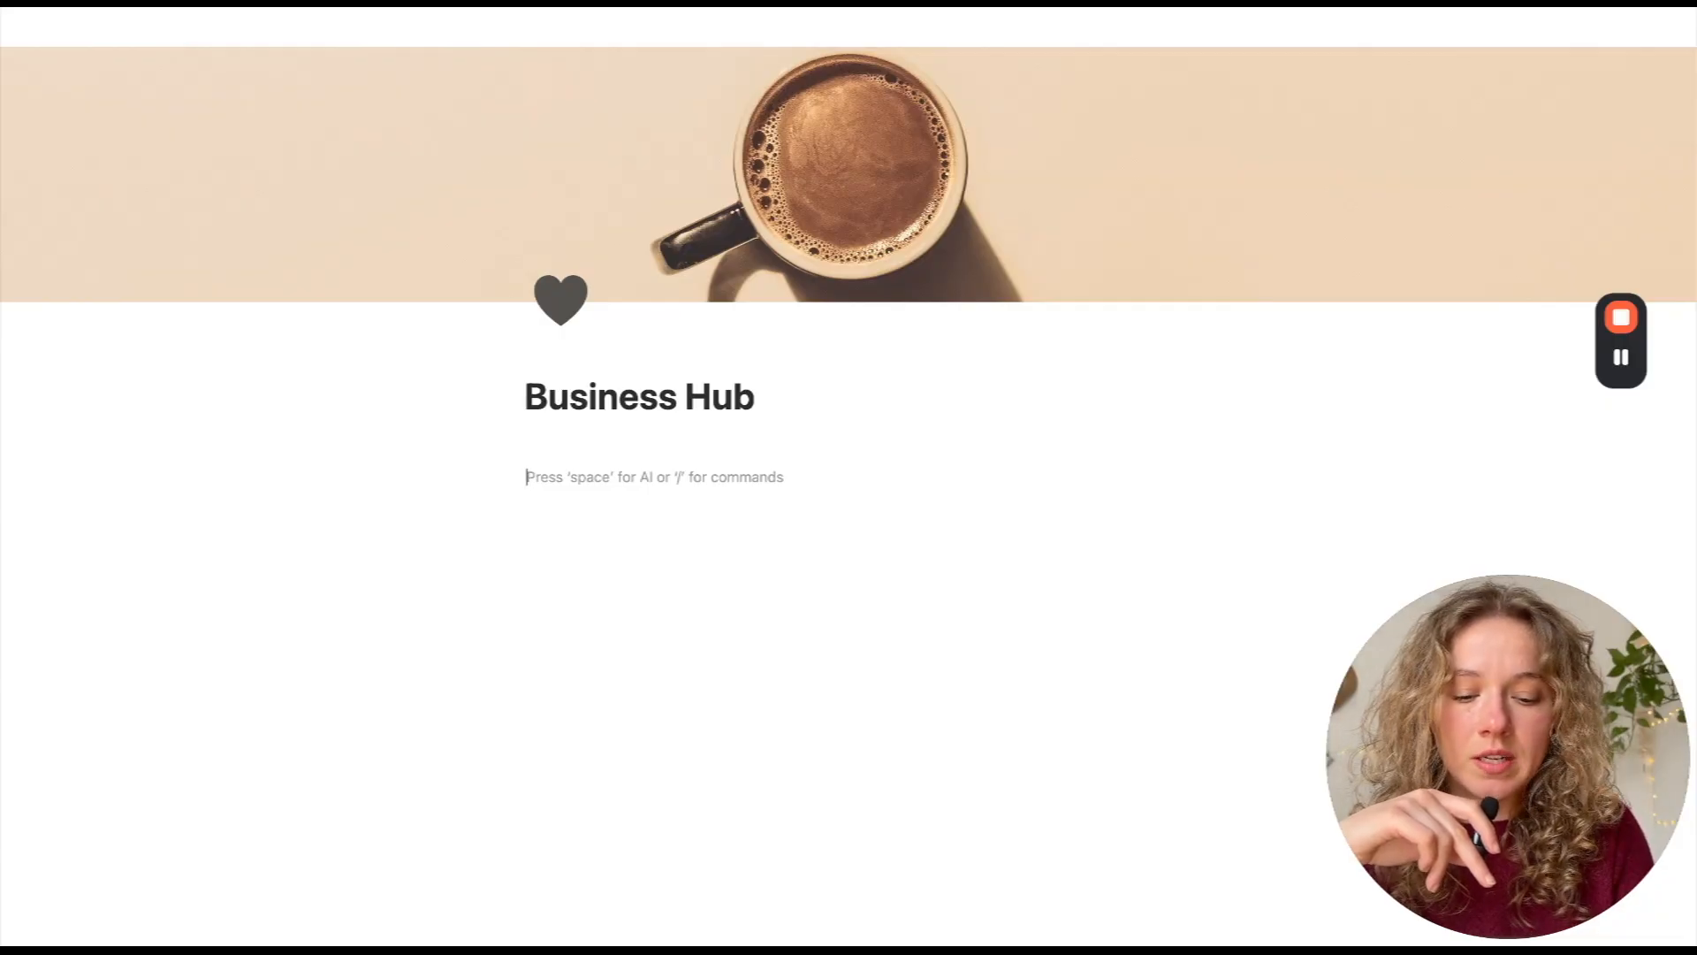
{"action": "type", "text": "/head"}
{"action": "key", "text": "Down"}
{"action": "key", "text": "Return"}
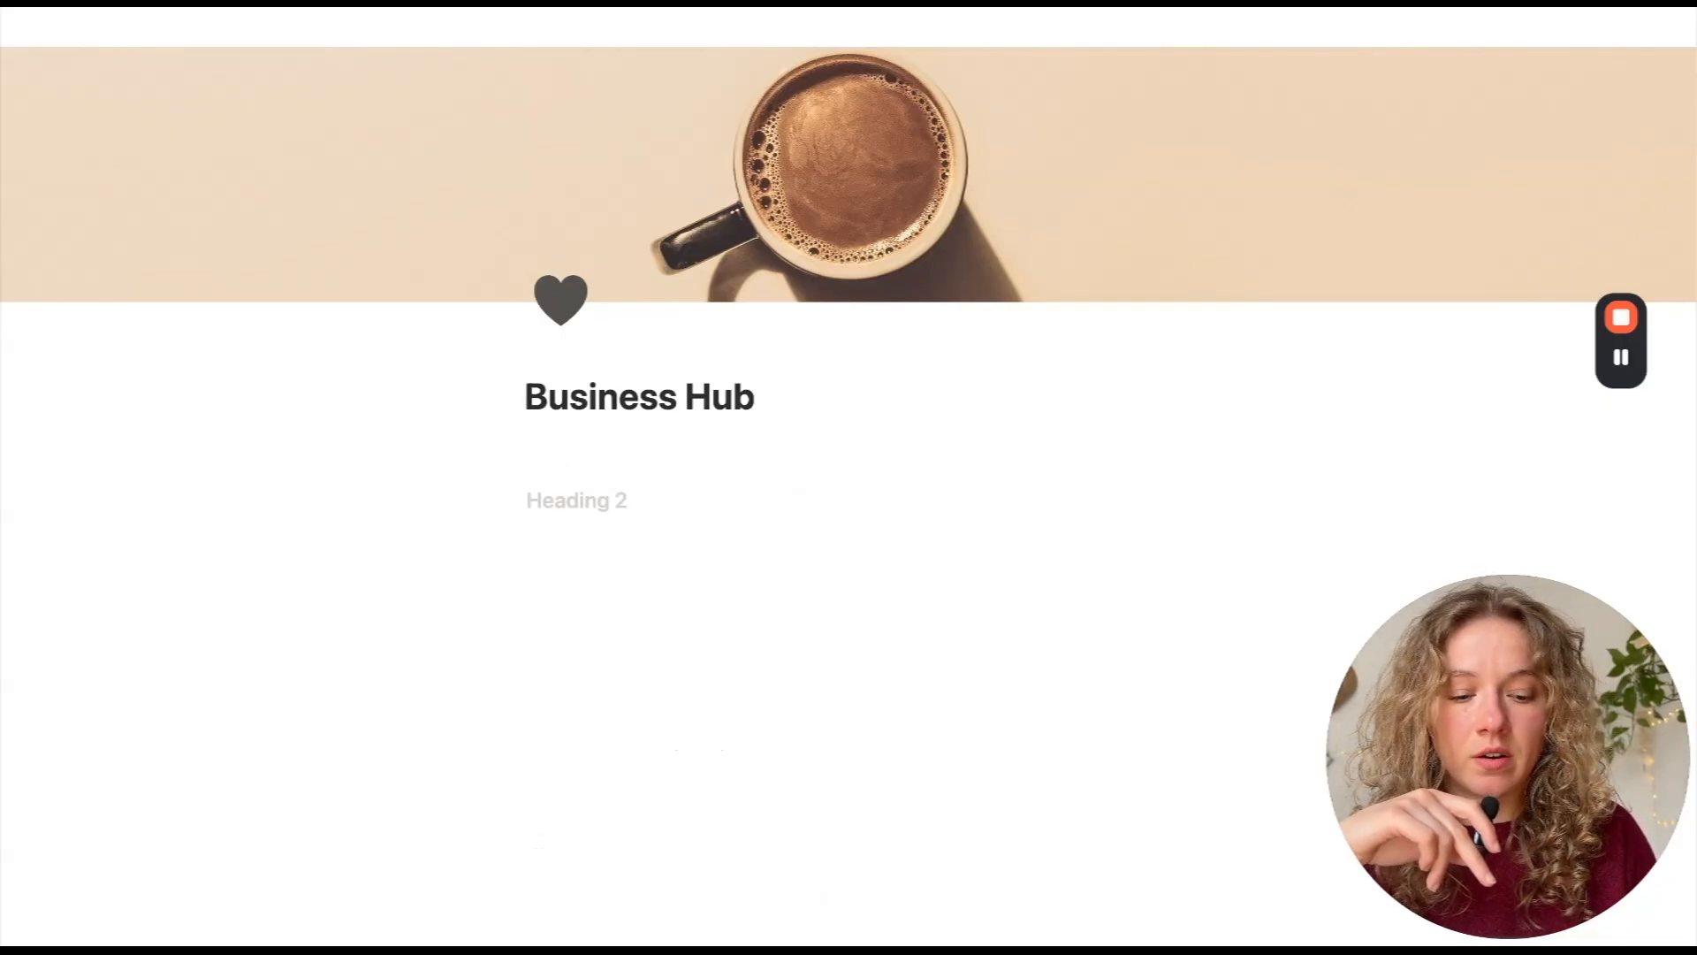
{"action": "type", "text": "Notes"}
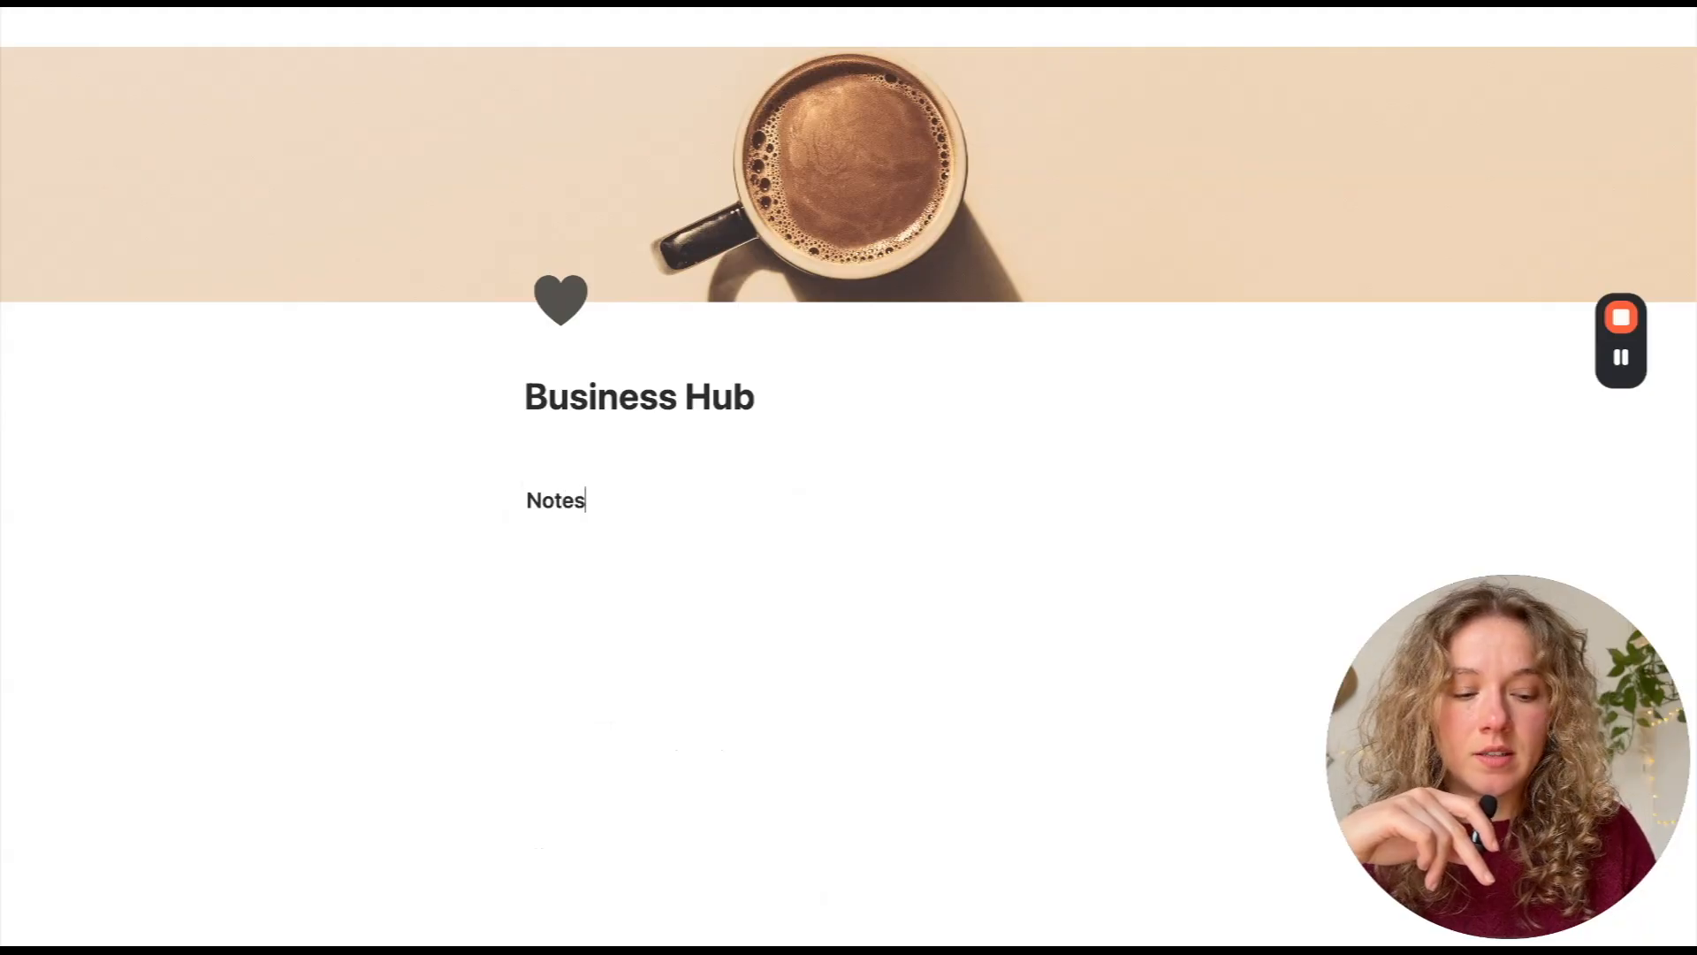
{"action": "key", "text": "Return"}
{"action": "type", "text": "-"}
{"action": "key", "text": "BackSpace"}
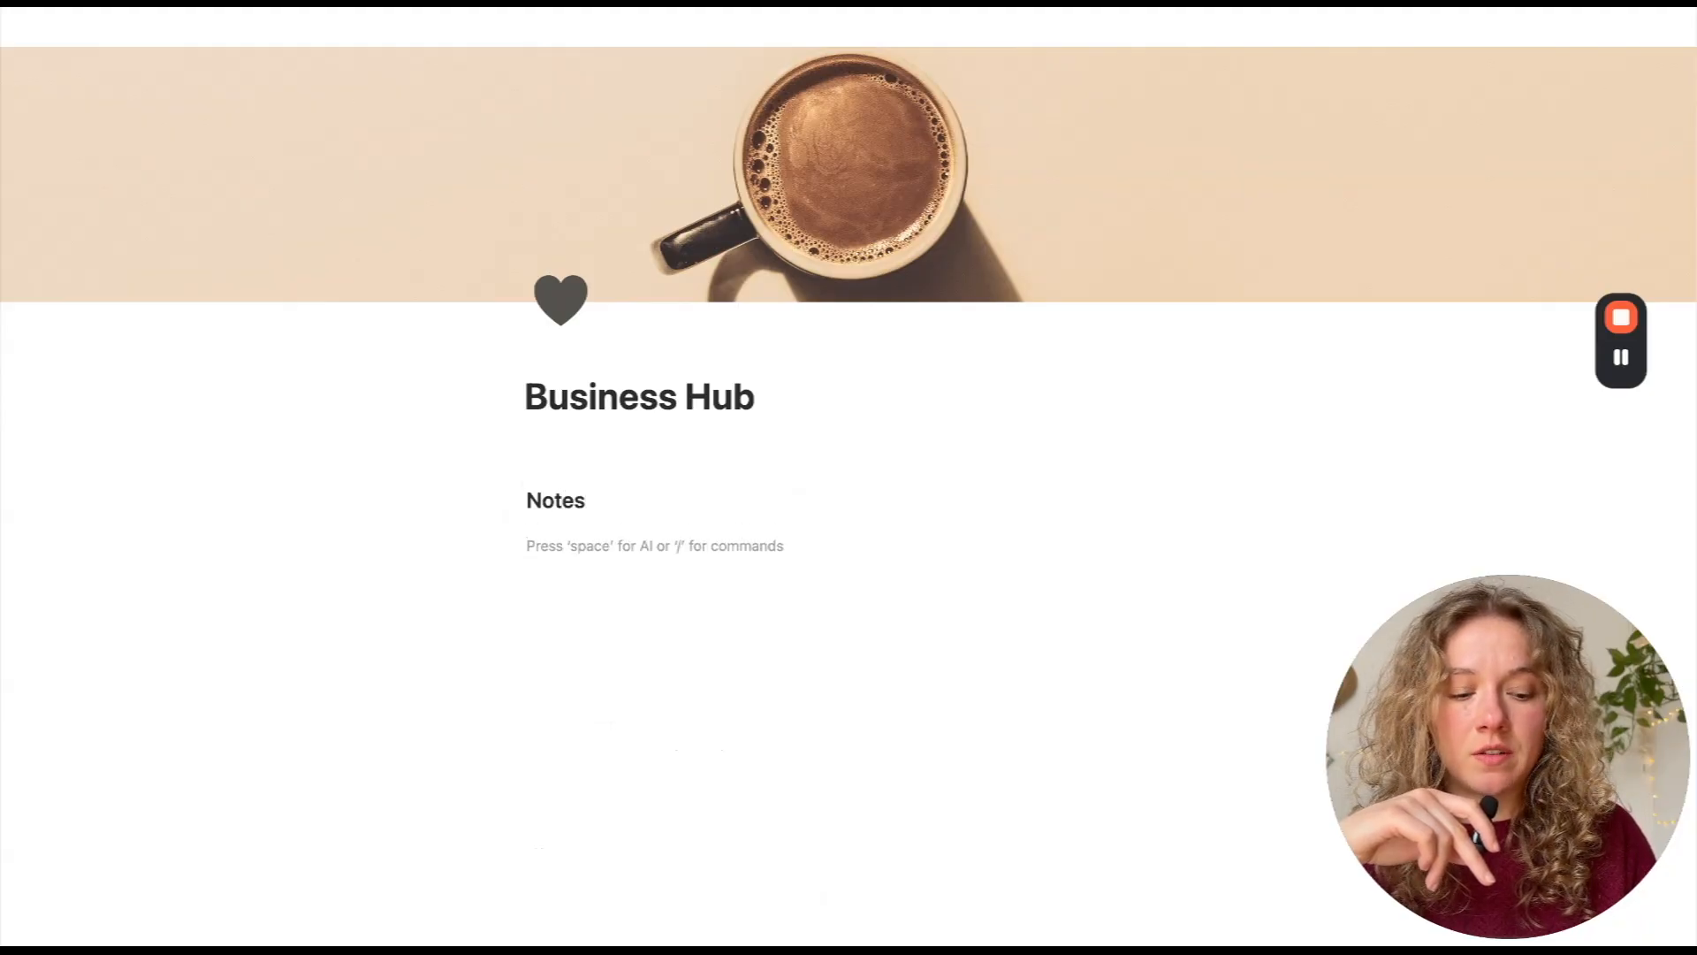
- Create a bulleted list with three empty items below the divider of the Notes section
{"action": "type", "text": "- j"}
{"action": "key", "text": "Return"}
{"action": "type", "text": "j"}
{"action": "key", "text": "Return"}
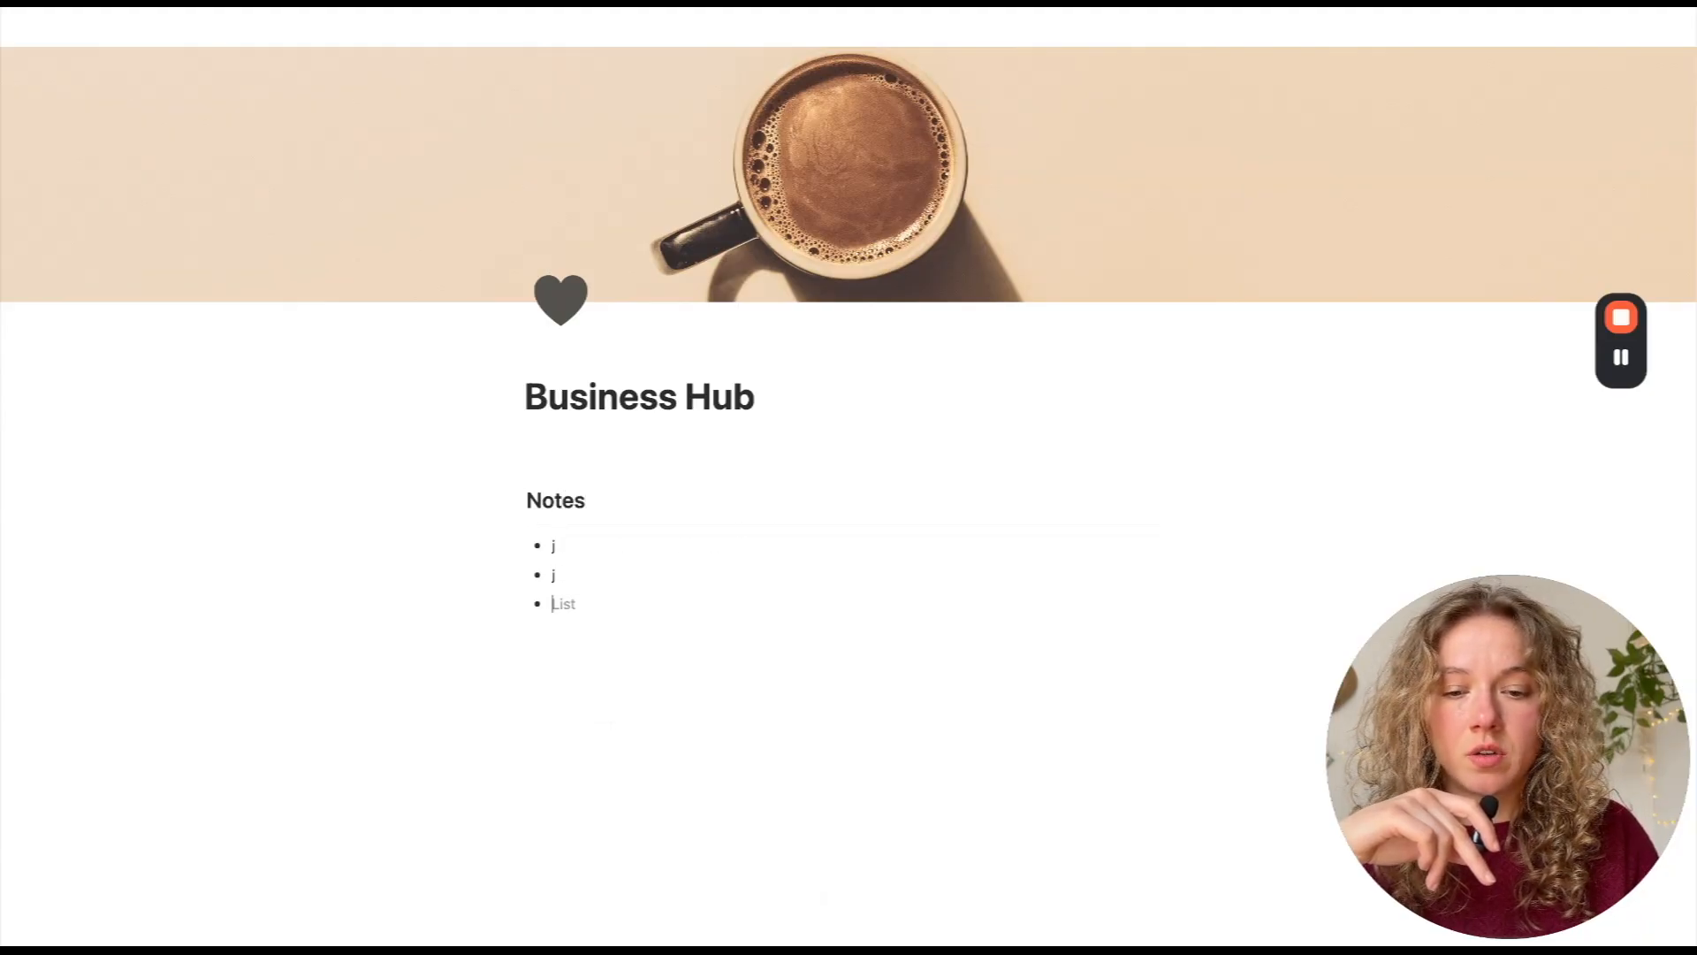
{"action": "key", "text": "Left"}
{"action": "key", "text": "BackSpace"}
{"action": "key", "text": "Left"}
{"action": "key", "text": "BackSpace"}
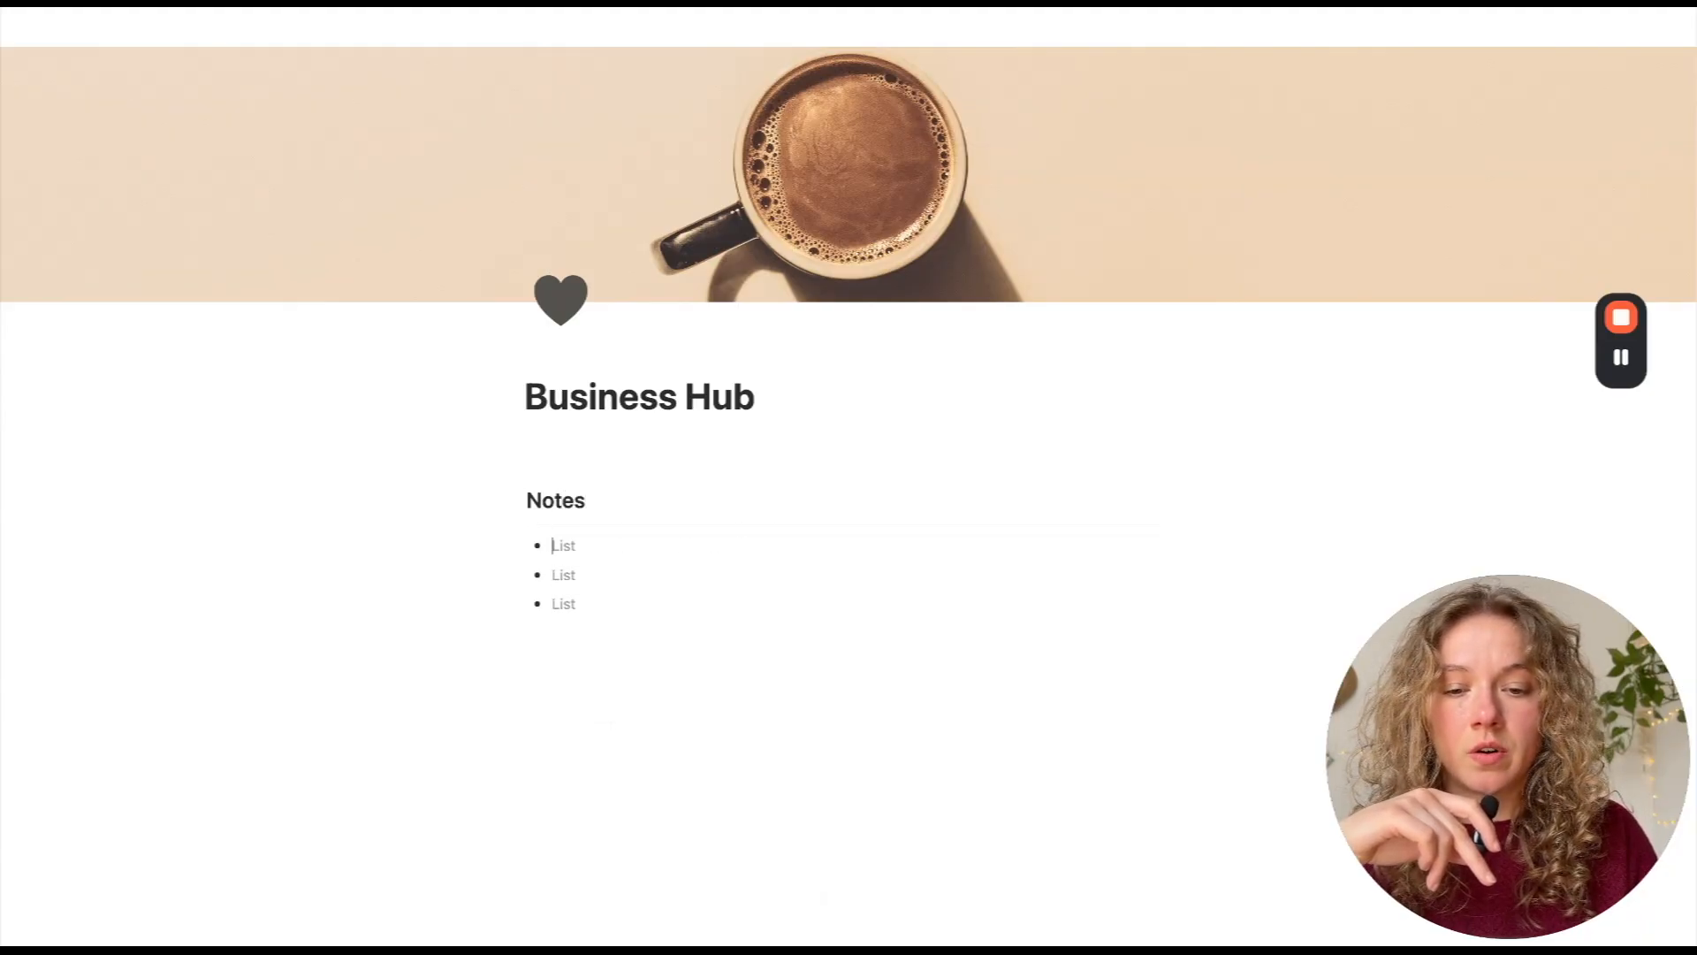
{"action": "double_click", "coordinate": [541, 507]}
{"action": "left_click", "coordinate": [612, 527]}
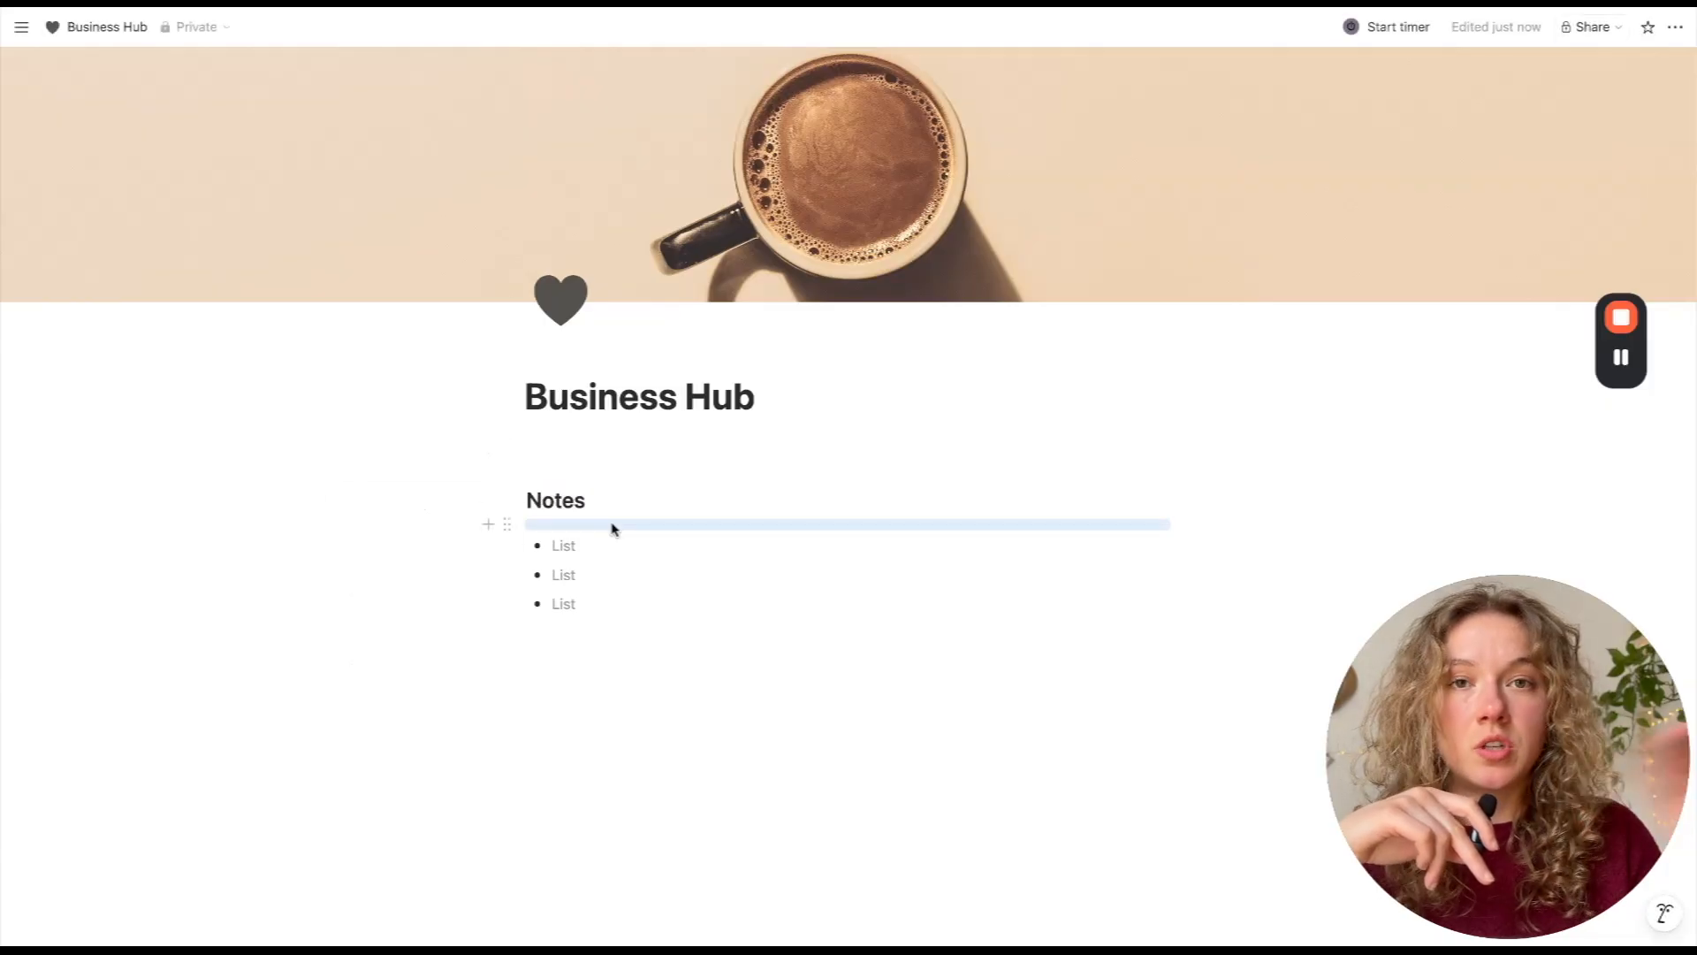
{"action": "left_click", "coordinate": [561, 547]}
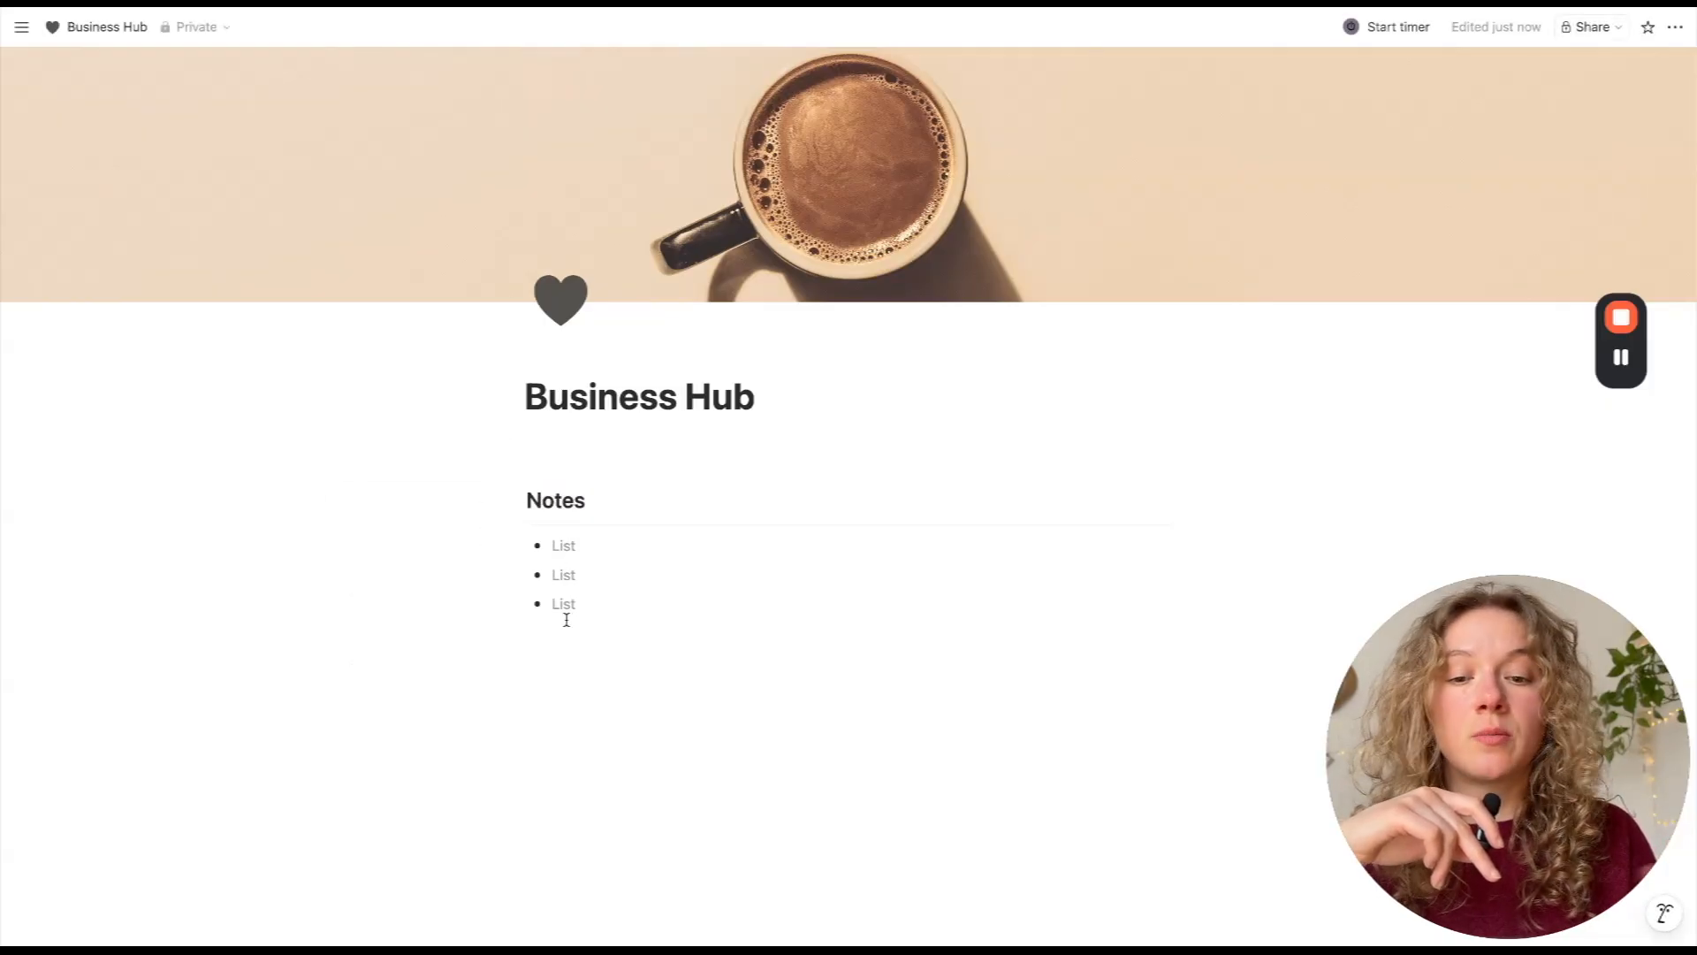
- Leave blank lines below the Notes list and add a Heading 2 reading "ToDo List" with a divider underneath
{"action": "left_click", "coordinate": [570, 713]}
{"action": "key", "text": "Return"}
{"action": "key", "text": "Return"}
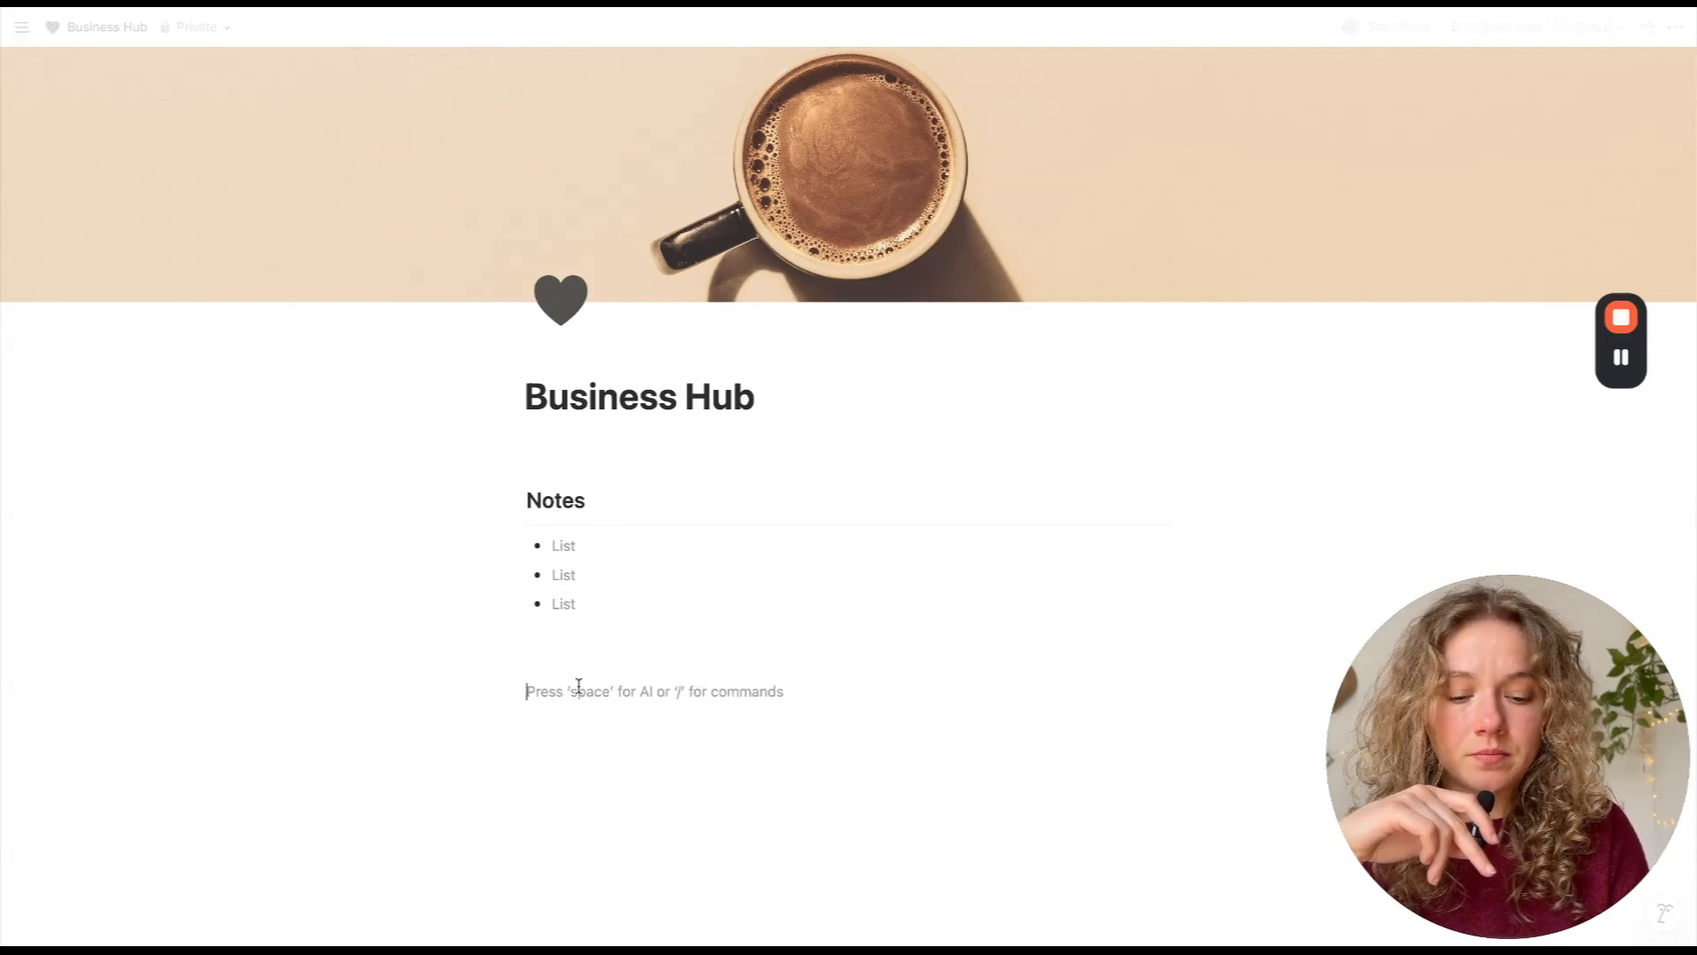
{"action": "type", "text": "/head"}
{"action": "key", "text": "Down"}
{"action": "key", "text": "Return"}
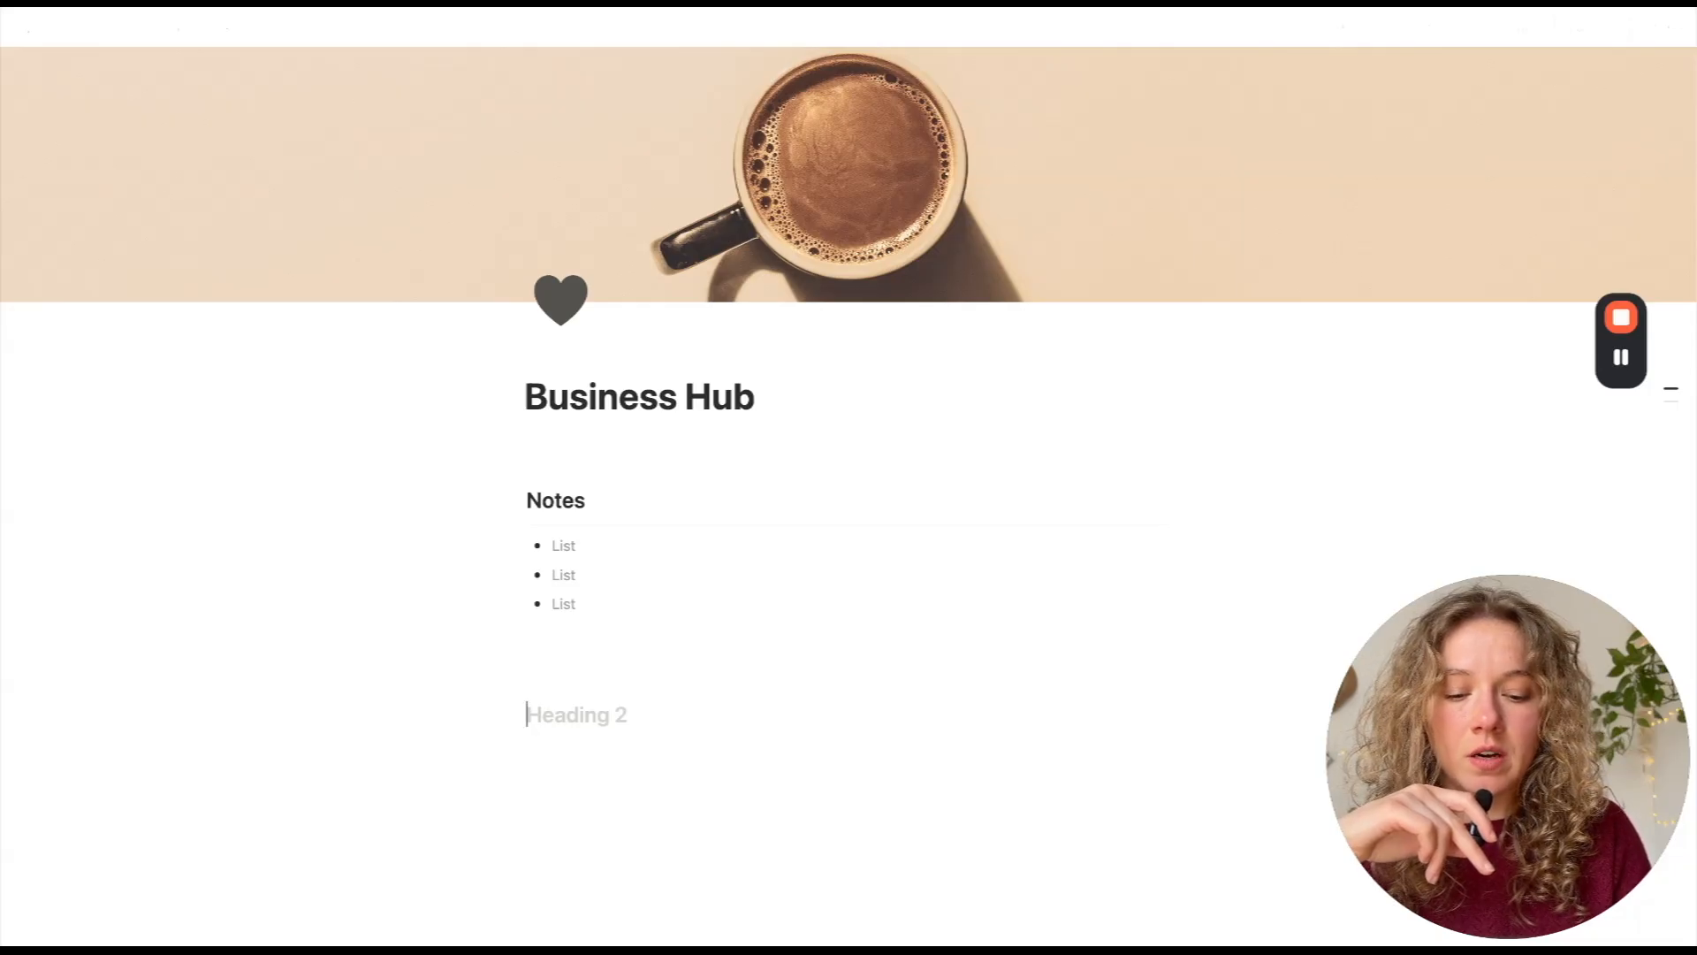
{"action": "type", "text": "To"}
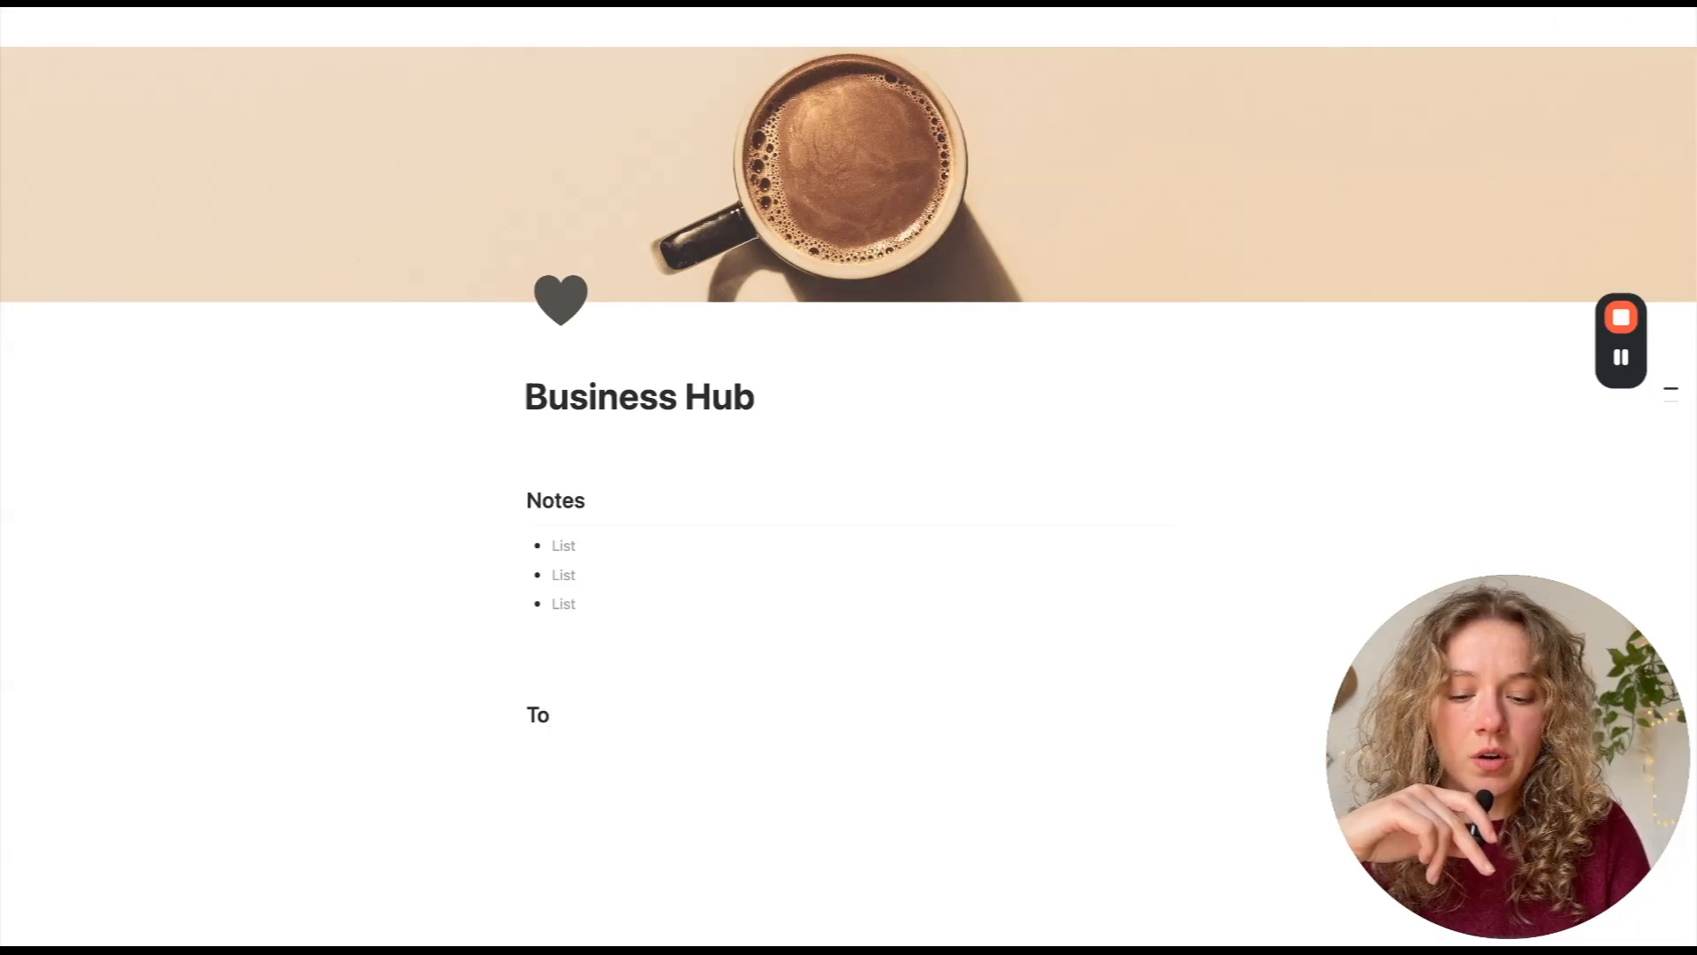
{"action": "type", "text": "Do List"}
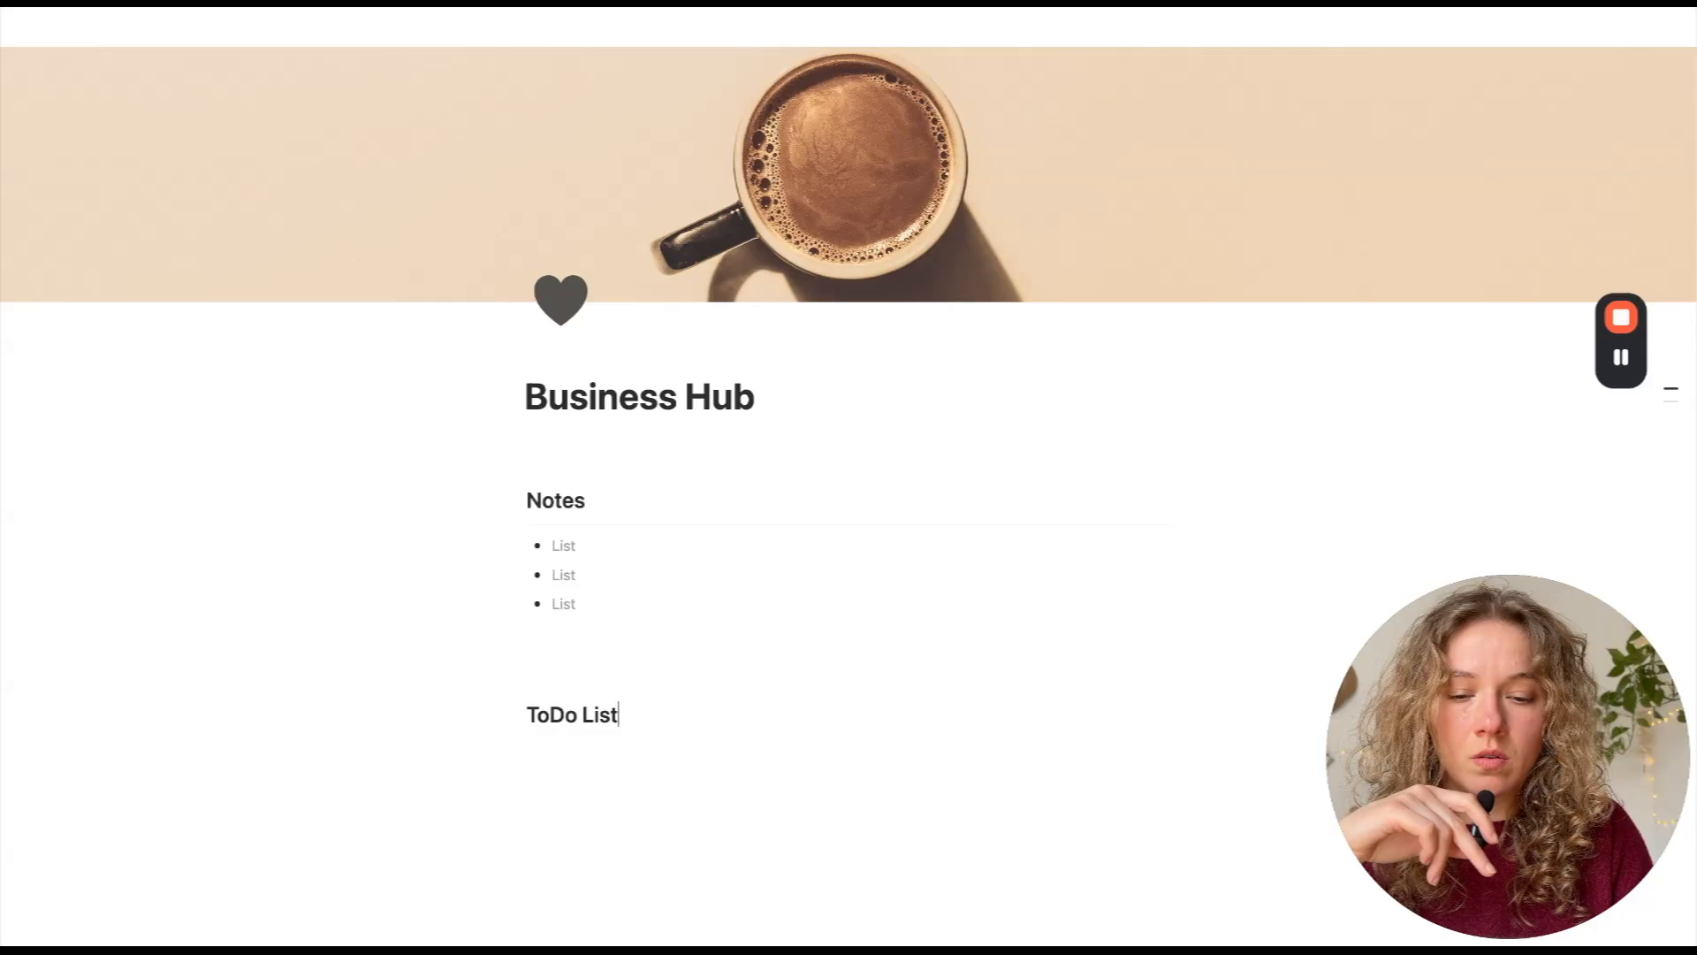
{"action": "key", "text": "Return"}
{"action": "type", "text": "---"}
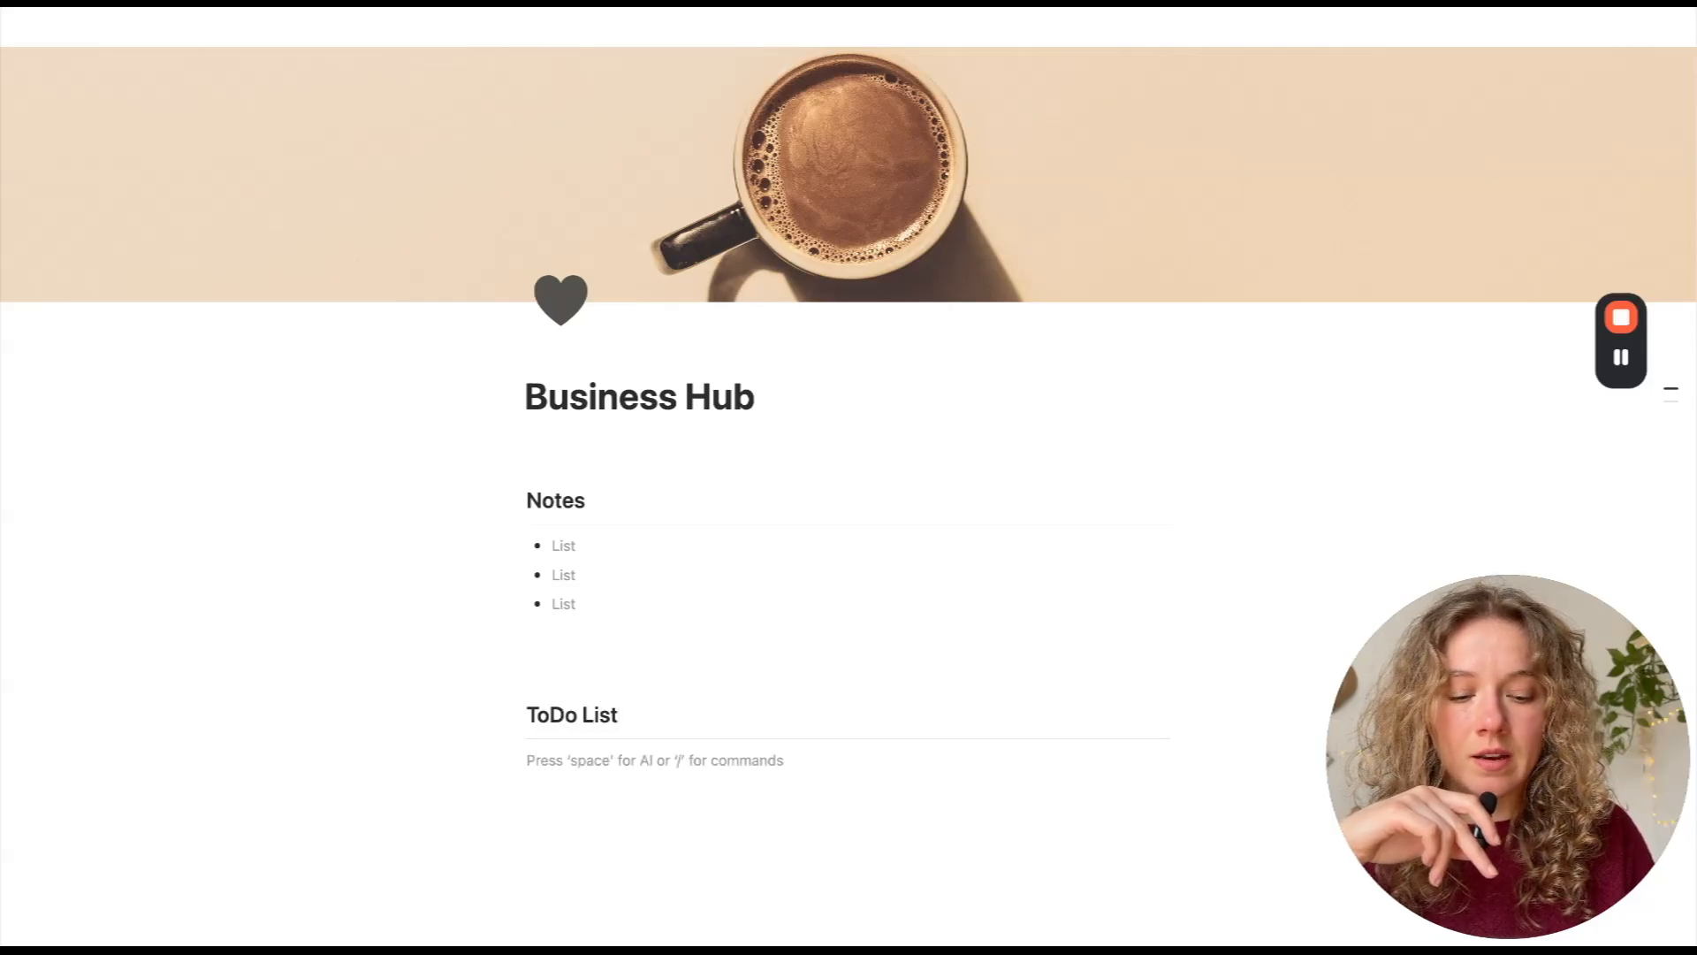
- Create a to-do list with three empty checkbox items below the divider of the ToDo List section
{"action": "type", "text": "/t"}
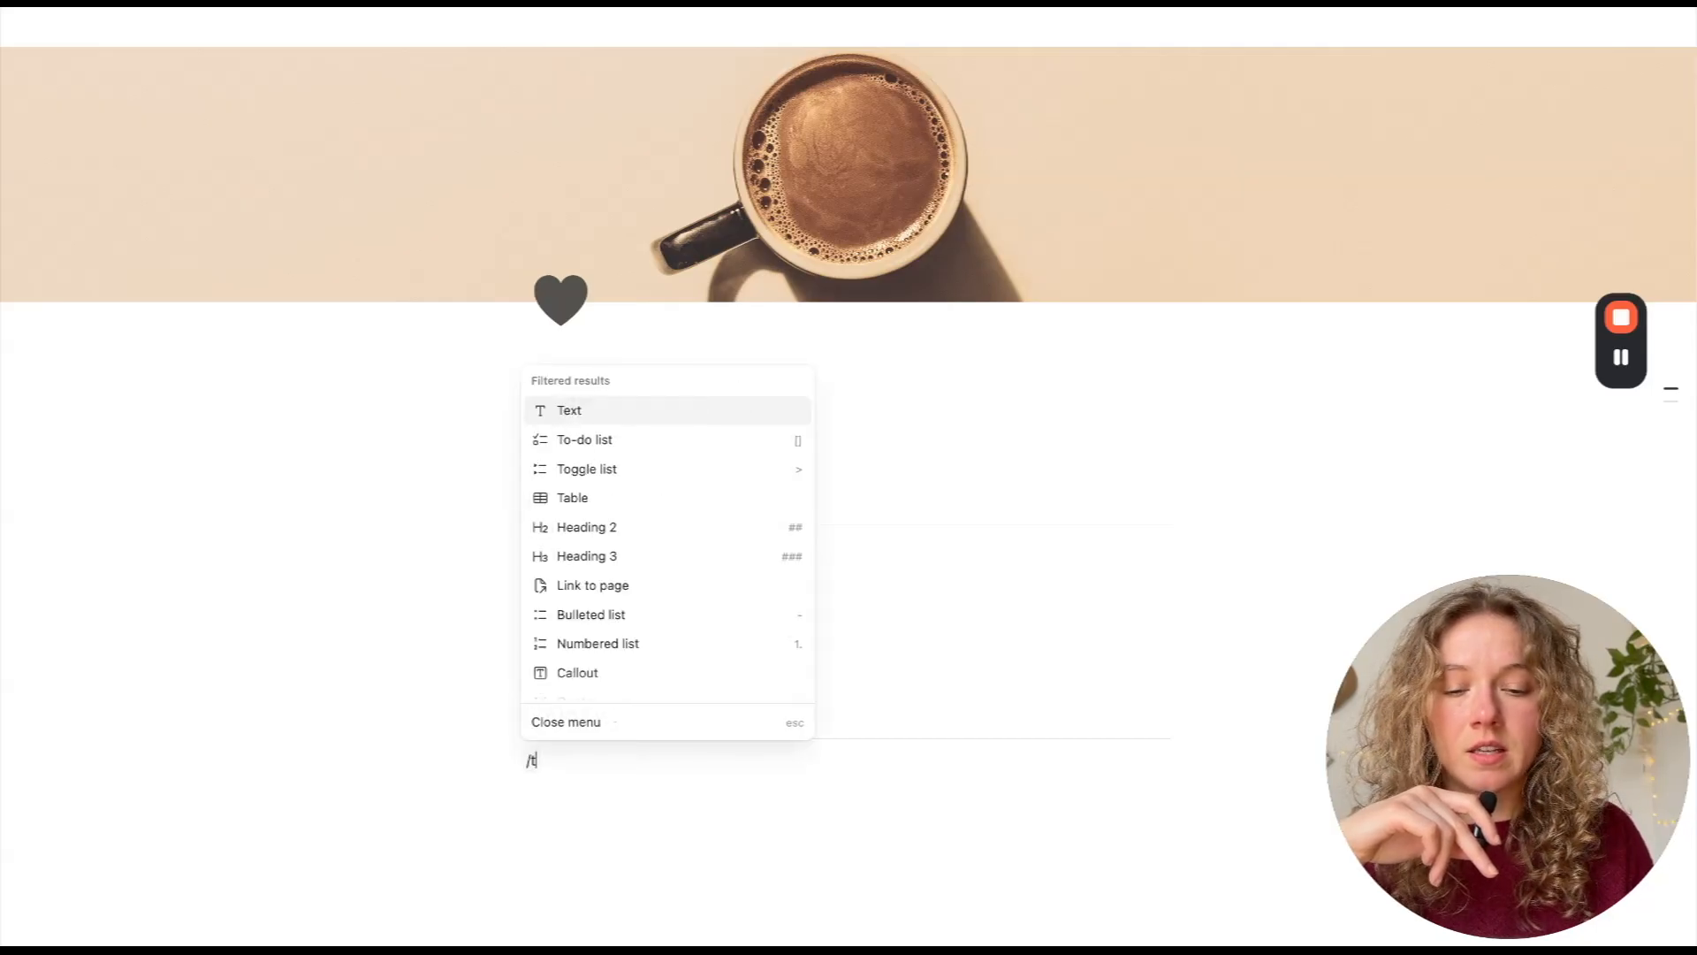
{"action": "key", "text": "Down"}
{"action": "key", "text": "Return"}
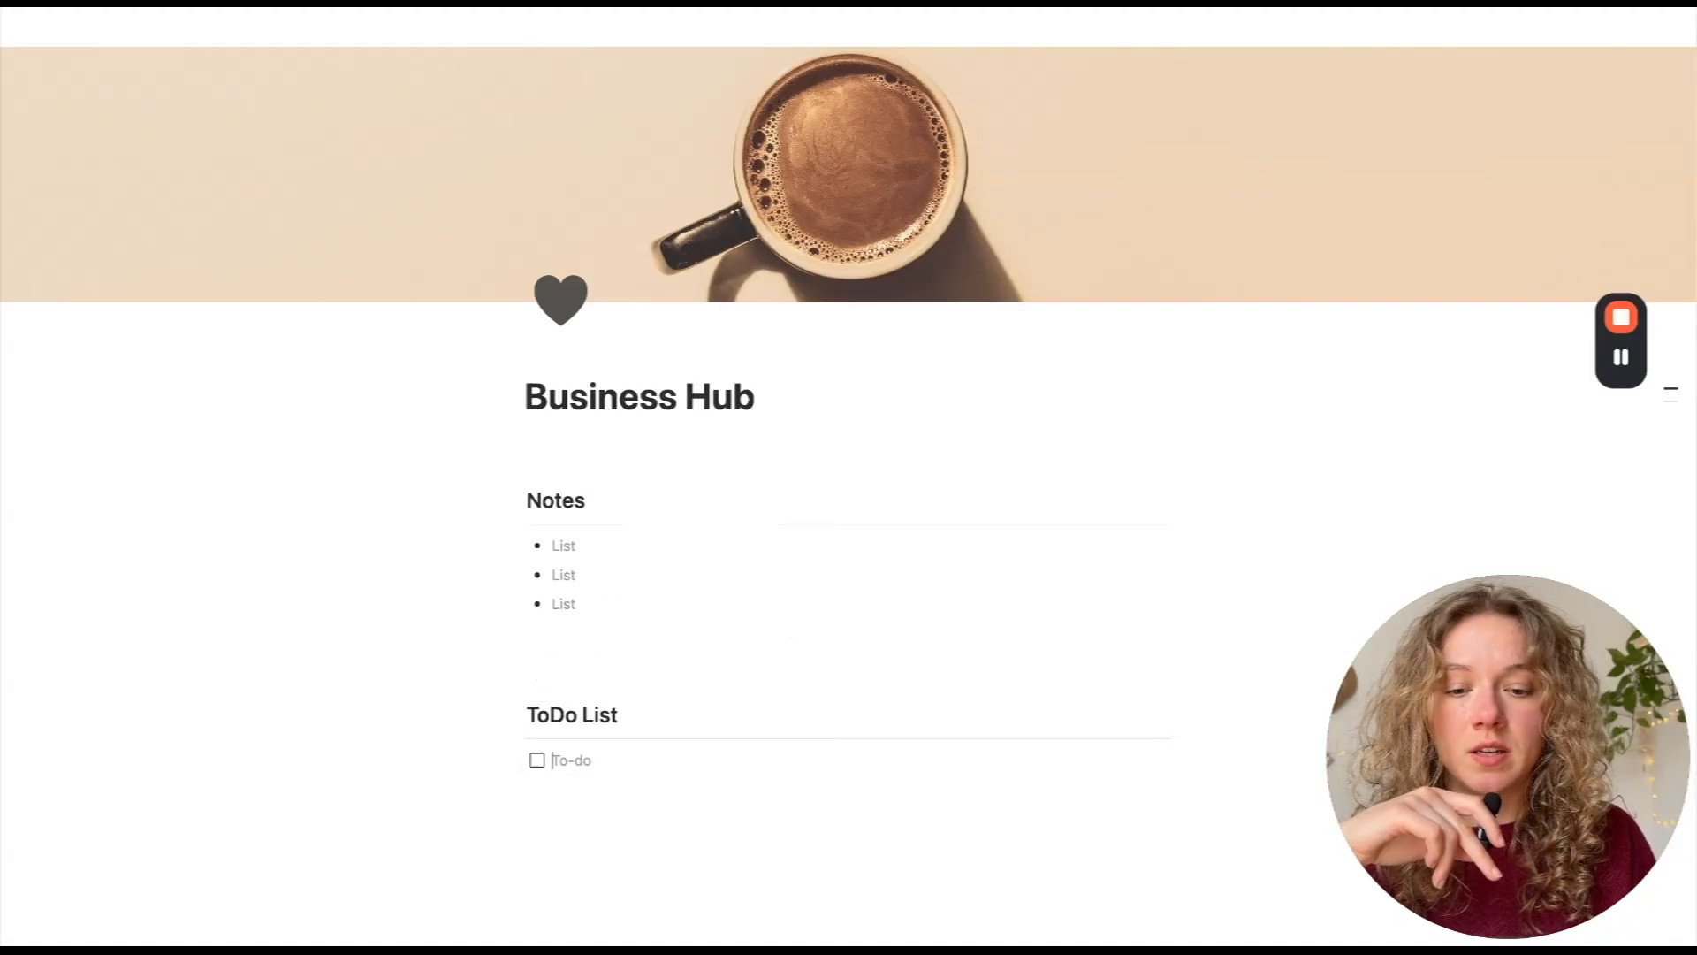
{"action": "type", "text": "l"}
{"action": "key", "text": "Return"}
{"action": "type", "text": "l"}
{"action": "key", "text": "Return"}
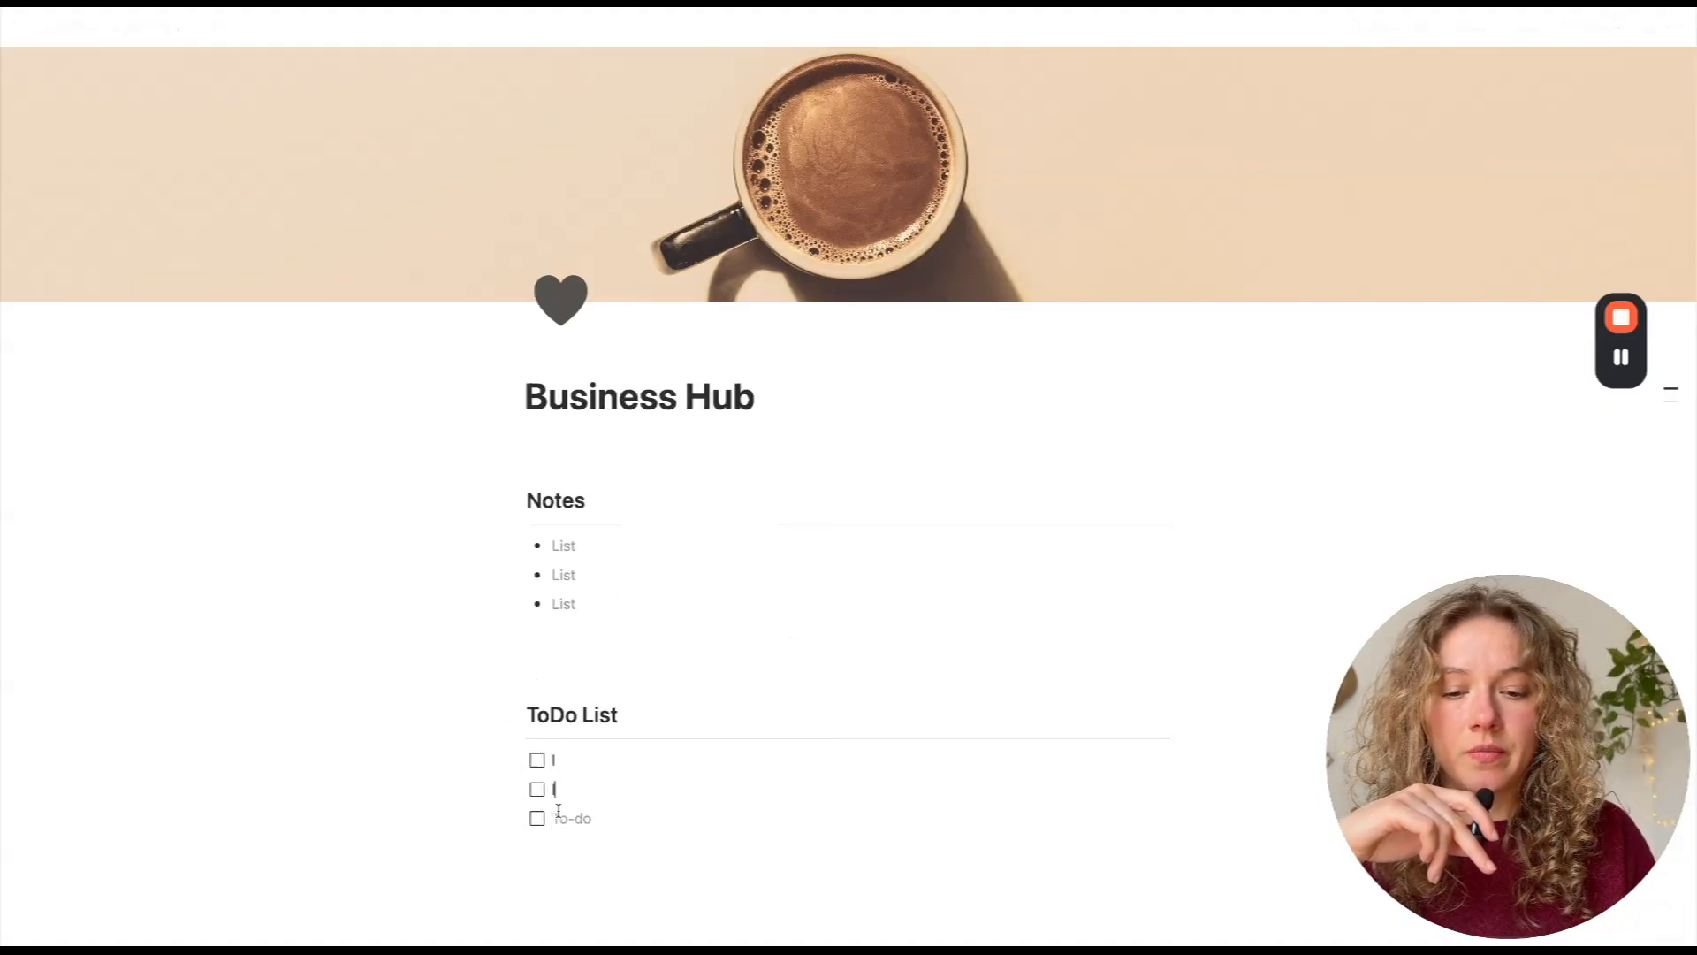
{"action": "key", "text": "BackSpace"}
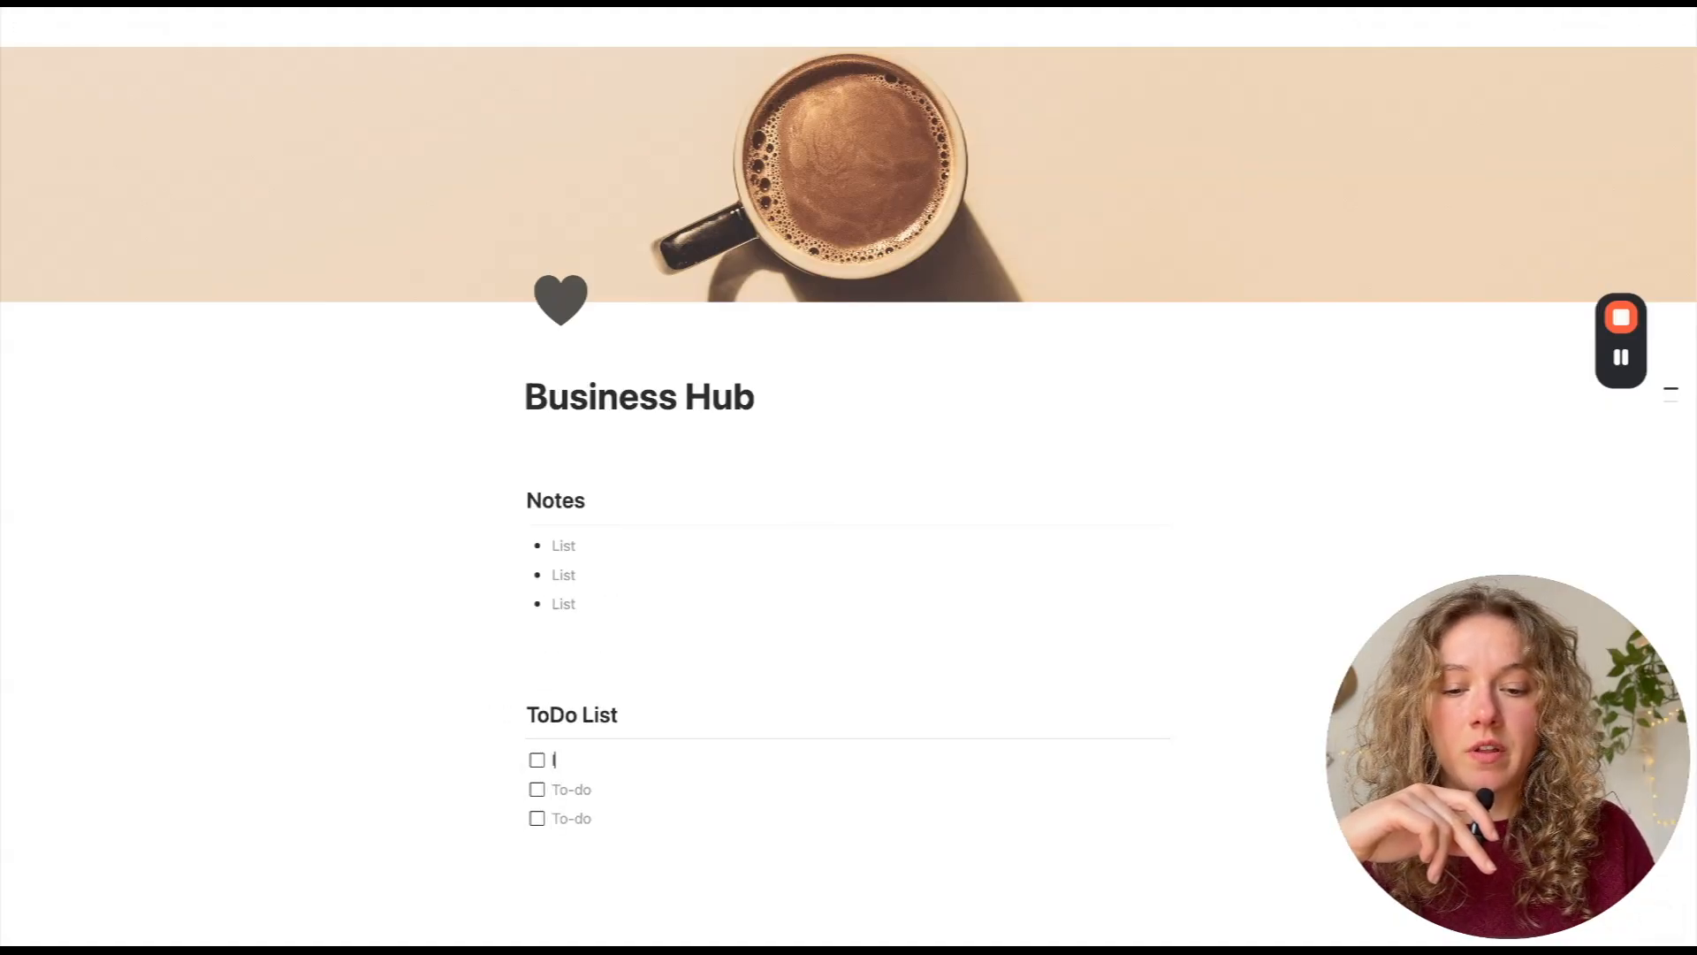
{"action": "key", "text": "BackSpace"}
{"action": "scroll", "coordinate": [530, 627], "scroll_direction": "down", "scroll_amount": 2}
{"action": "left_click_drag", "start_coordinate": [412, 319], "coordinate": [635, 439]}
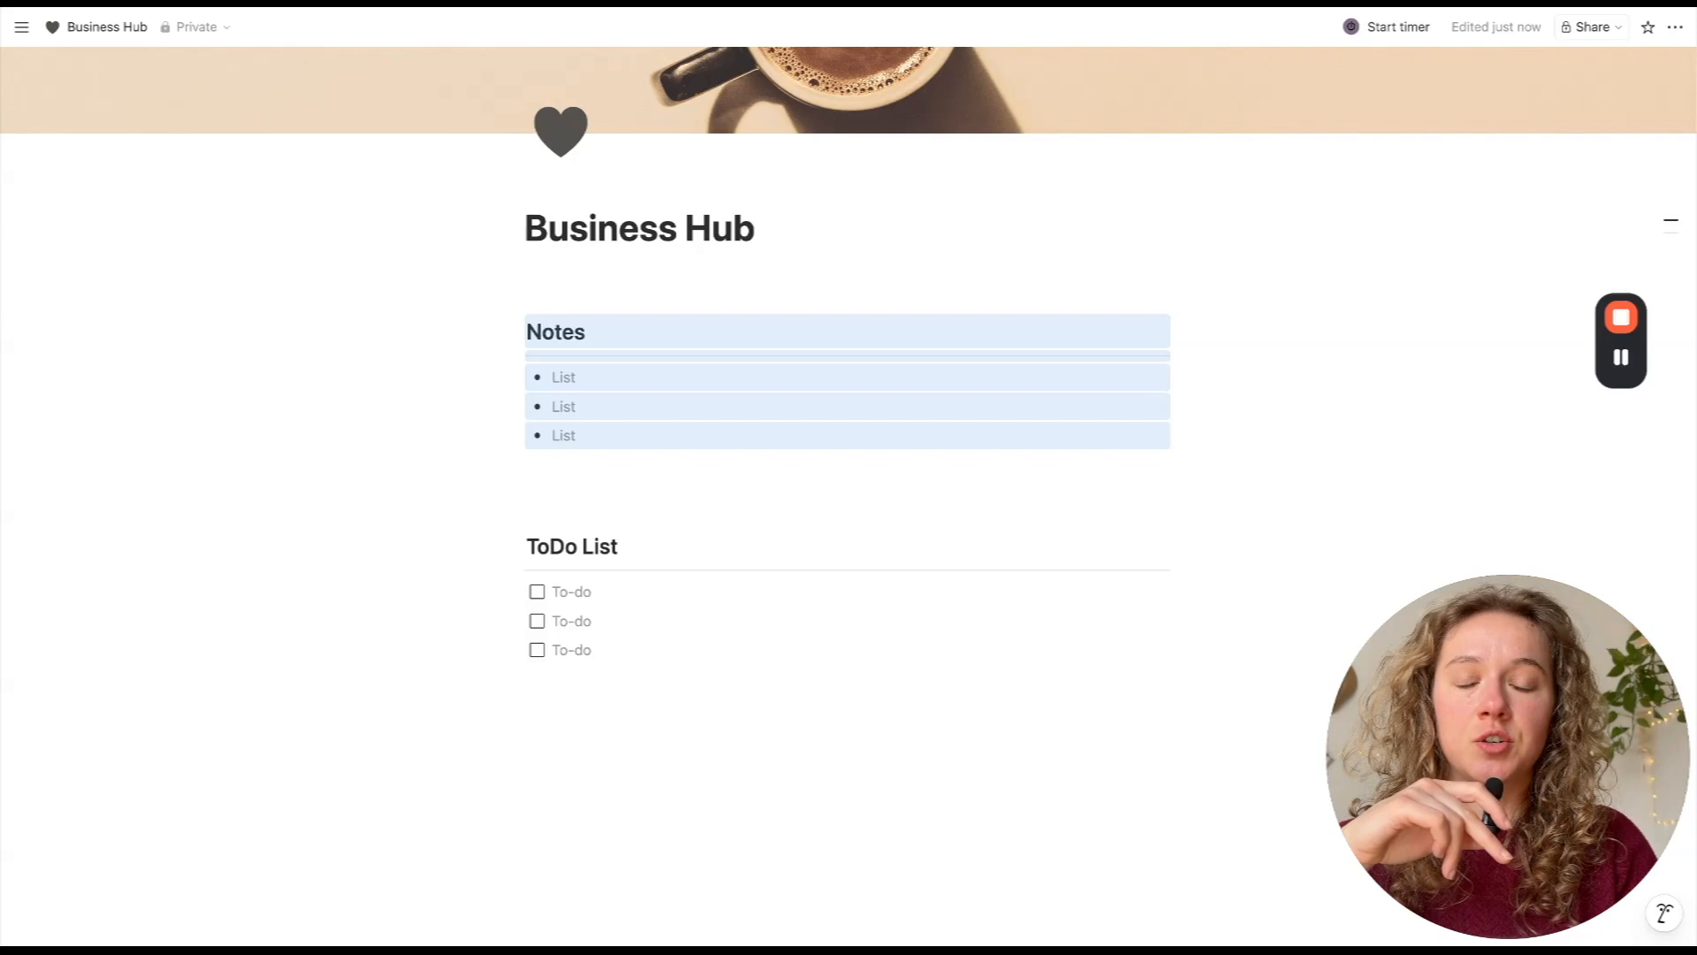
{"action": "left_click", "coordinate": [602, 471]}
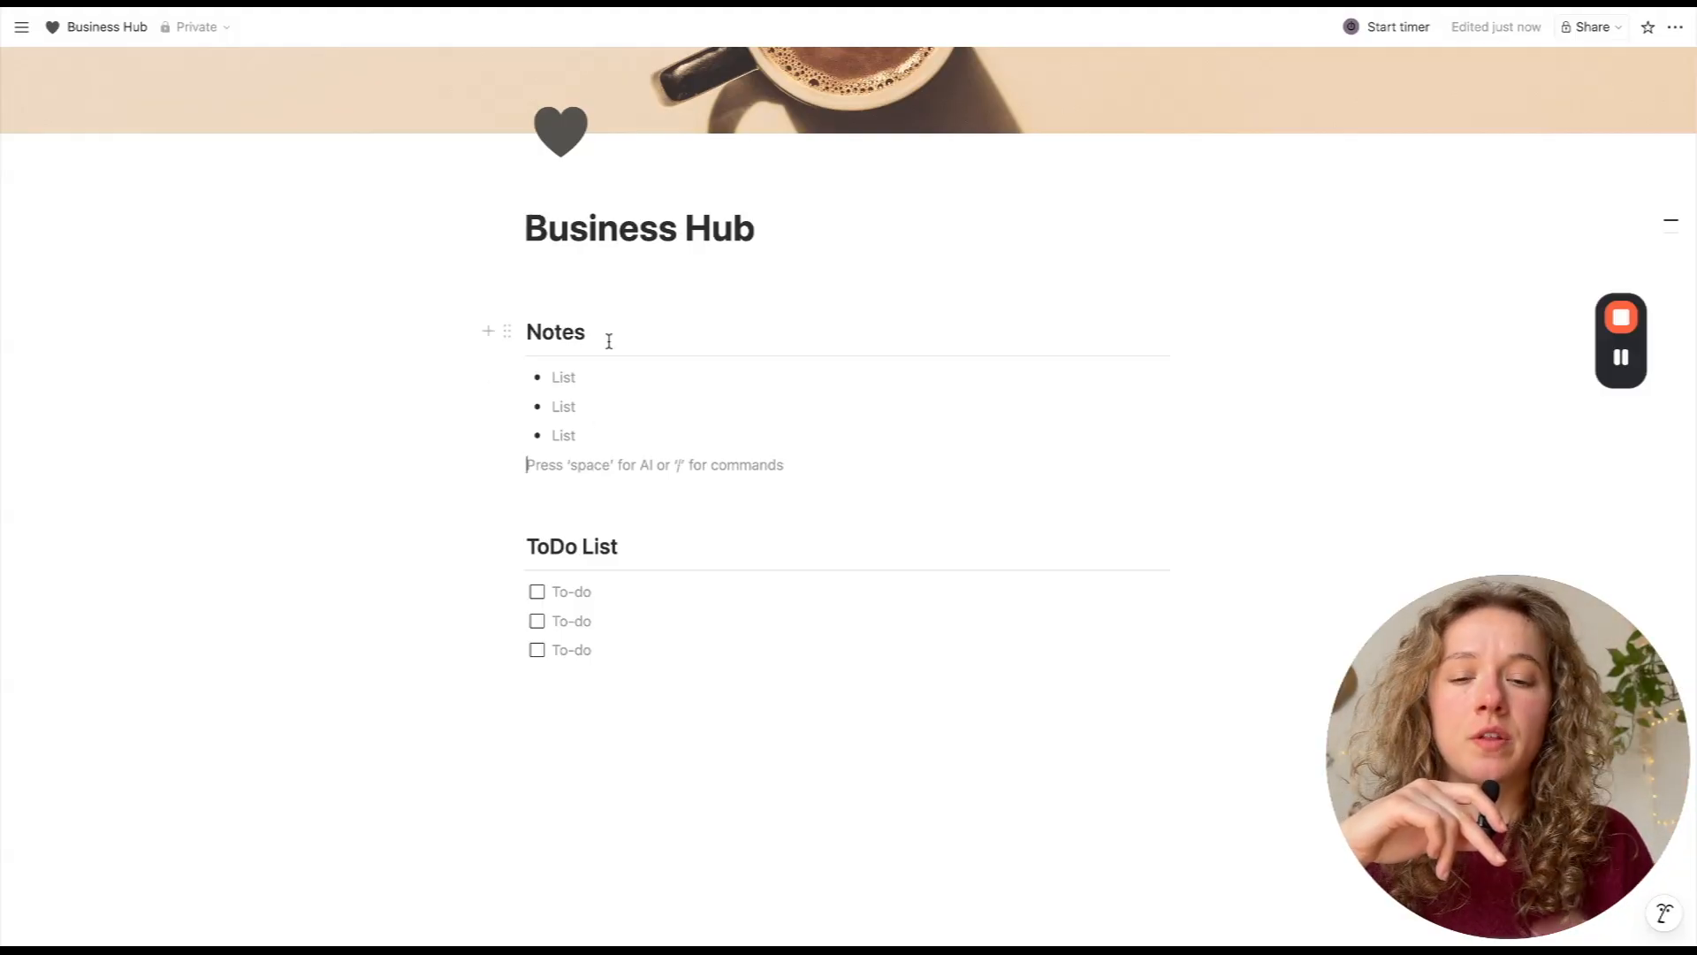
- Remove the blank line between the Business Hub page title and the Notes heading
{"action": "scroll", "coordinate": [609, 342], "scroll_direction": "up", "scroll_amount": 1}
{"action": "left_click", "coordinate": [595, 371]}
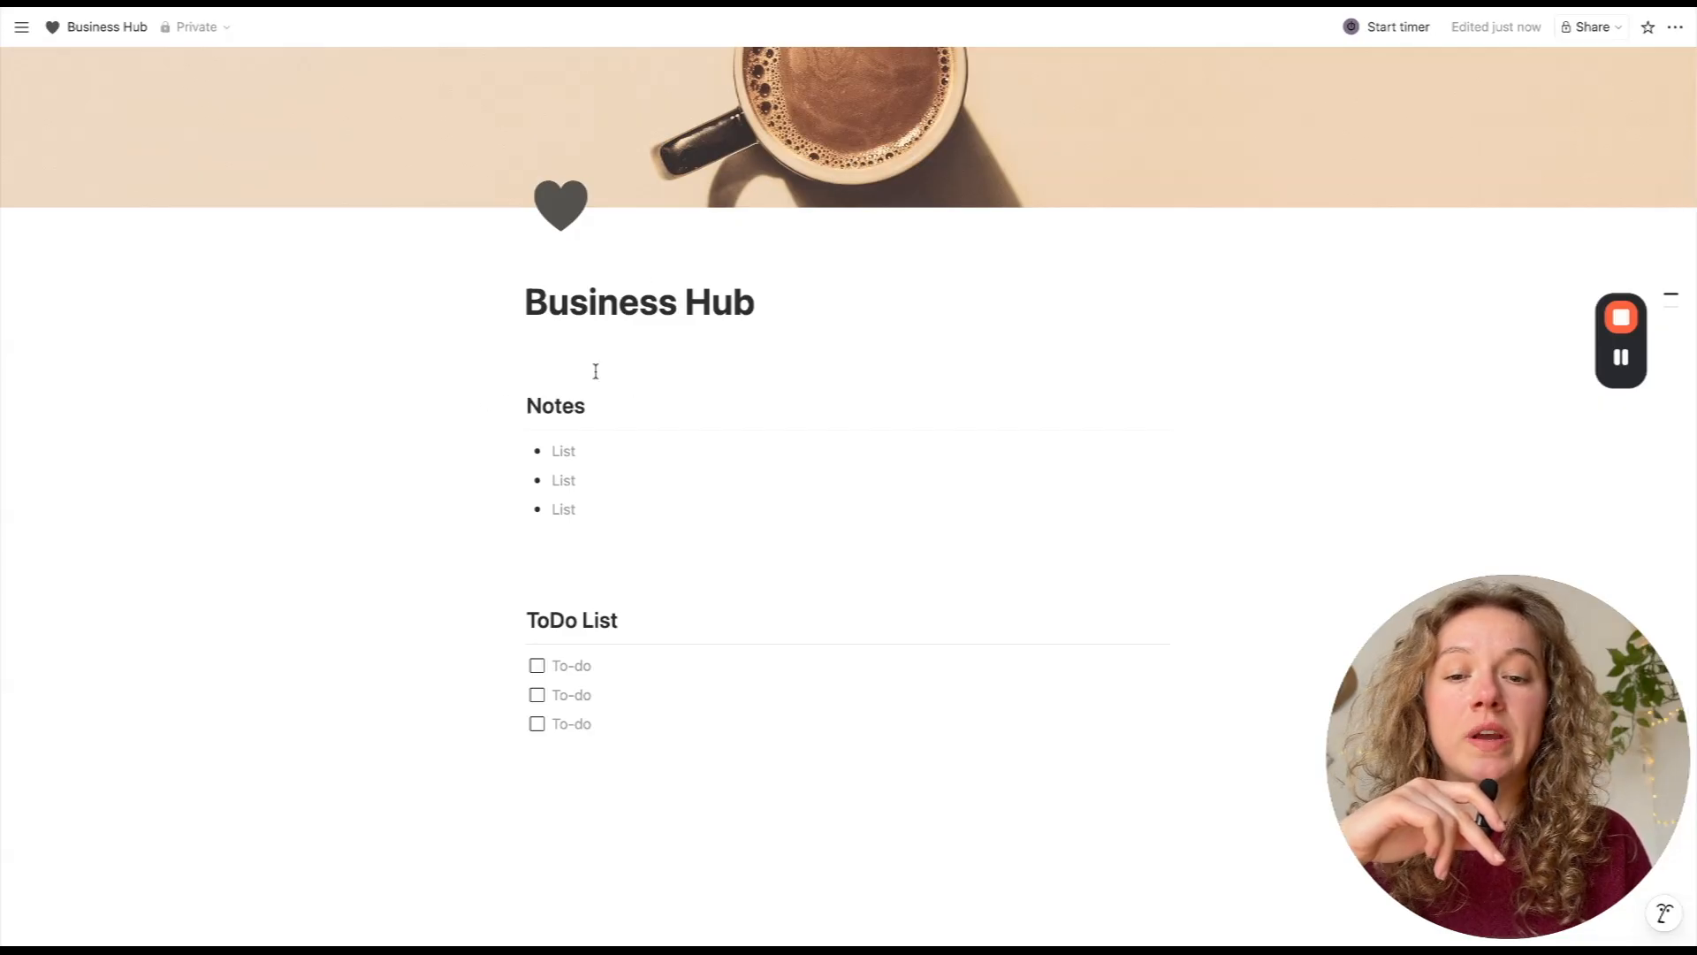
{"action": "key", "text": "BackSpace"}
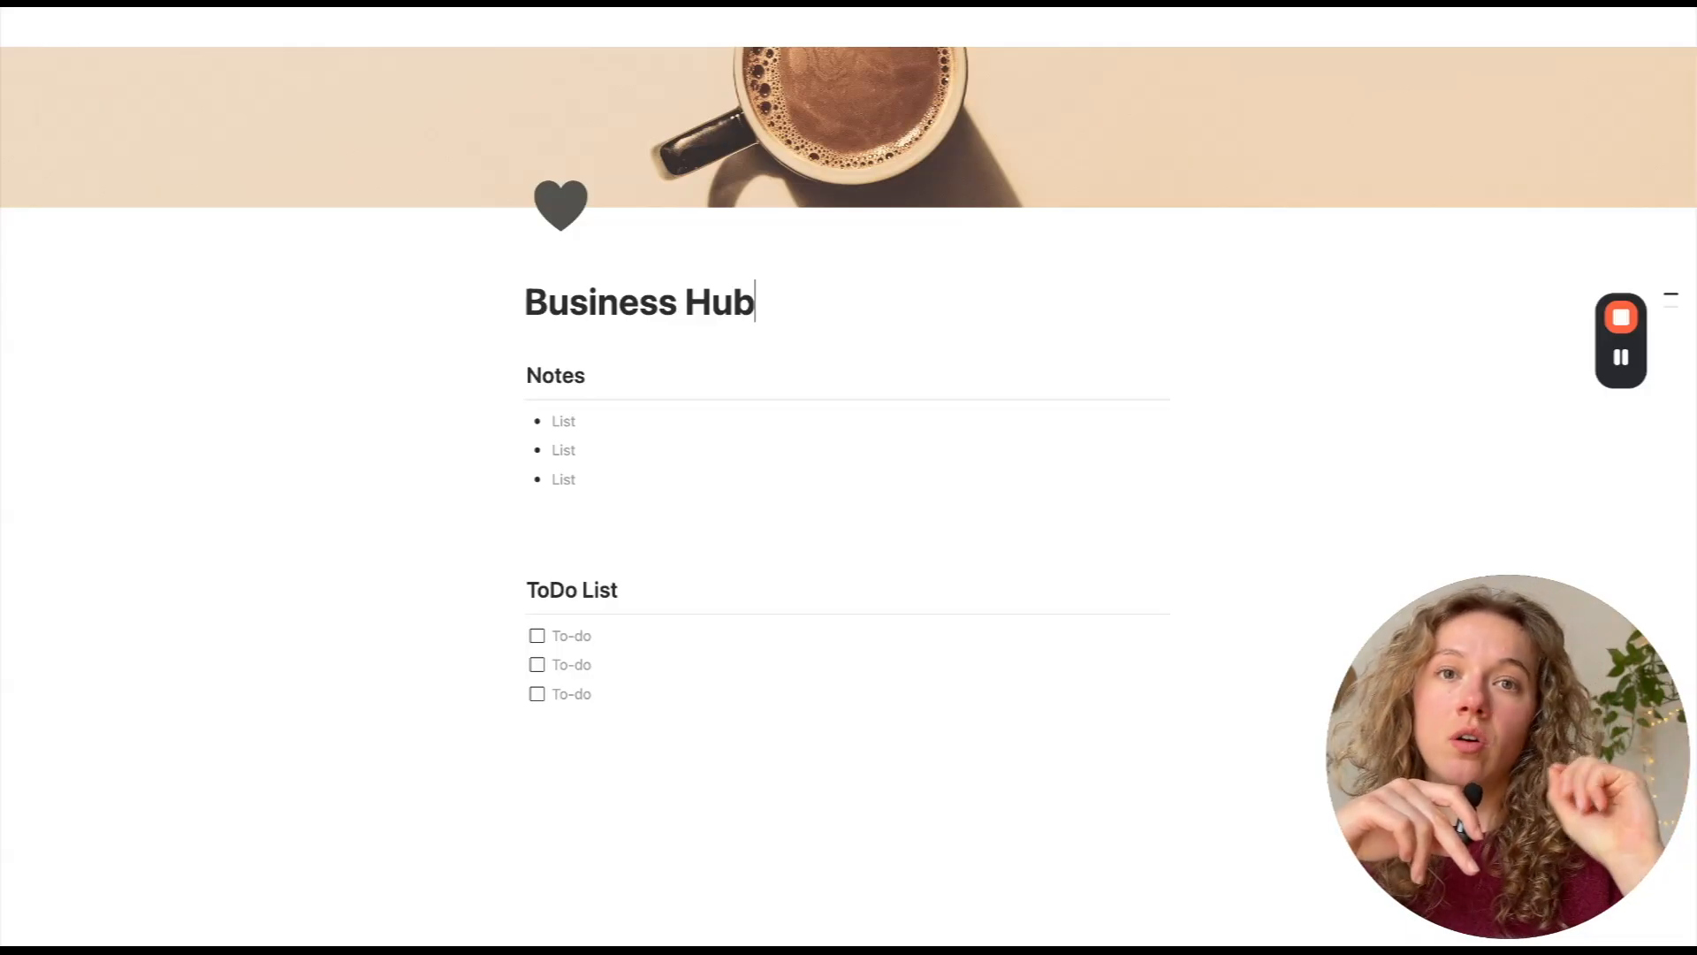
- Examine the emoji, icon and image upload options for the page icon, leaving the current icon in place
{"action": "scroll", "coordinate": [848, 495], "scroll_direction": "up", "scroll_amount": 2}
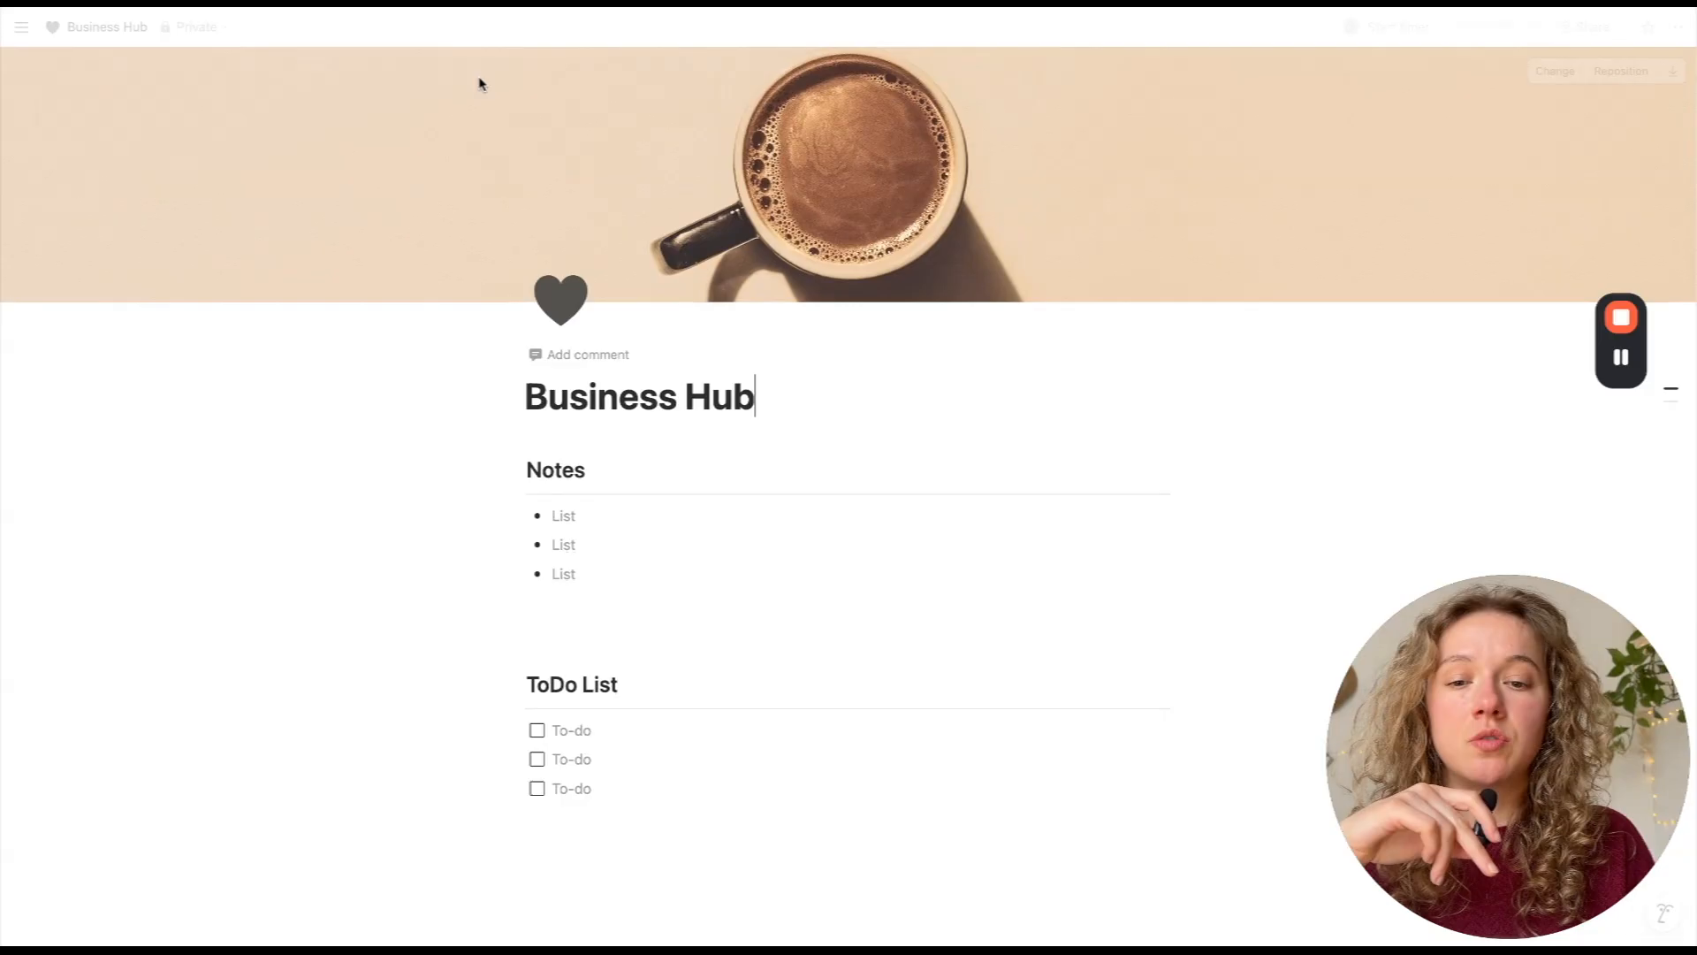
{"action": "left_click", "coordinate": [559, 307]}
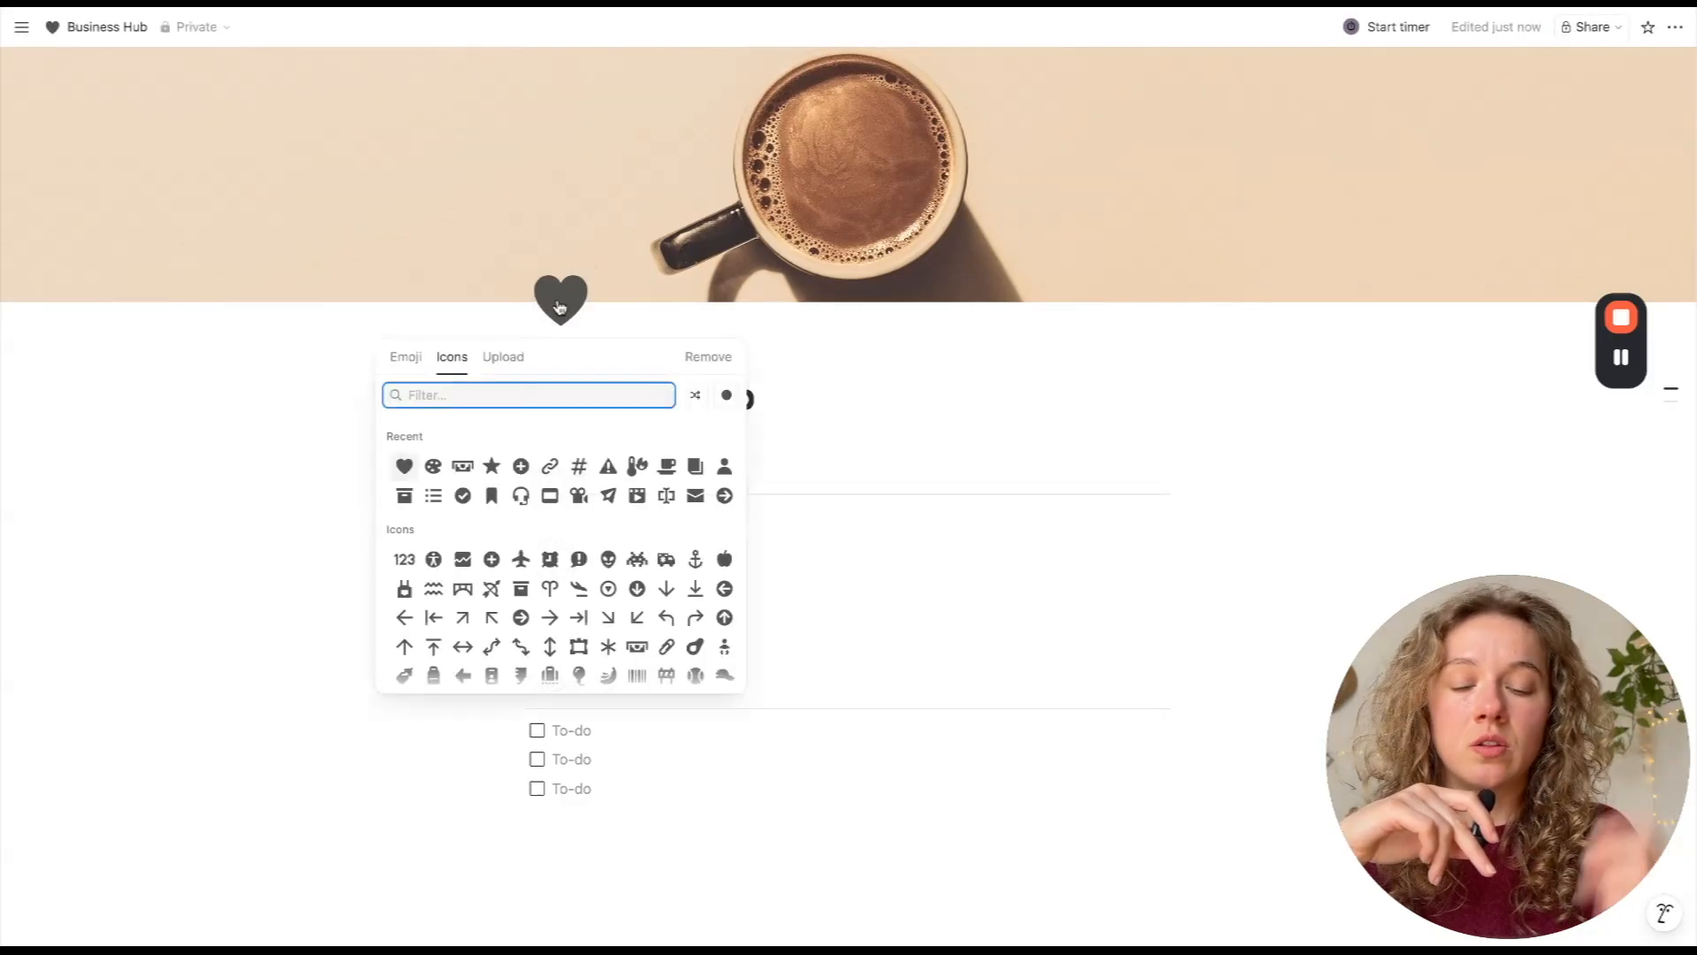
{"action": "left_click", "coordinate": [409, 362]}
{"action": "scroll", "coordinate": [592, 531], "scroll_direction": "down", "scroll_amount": 5}
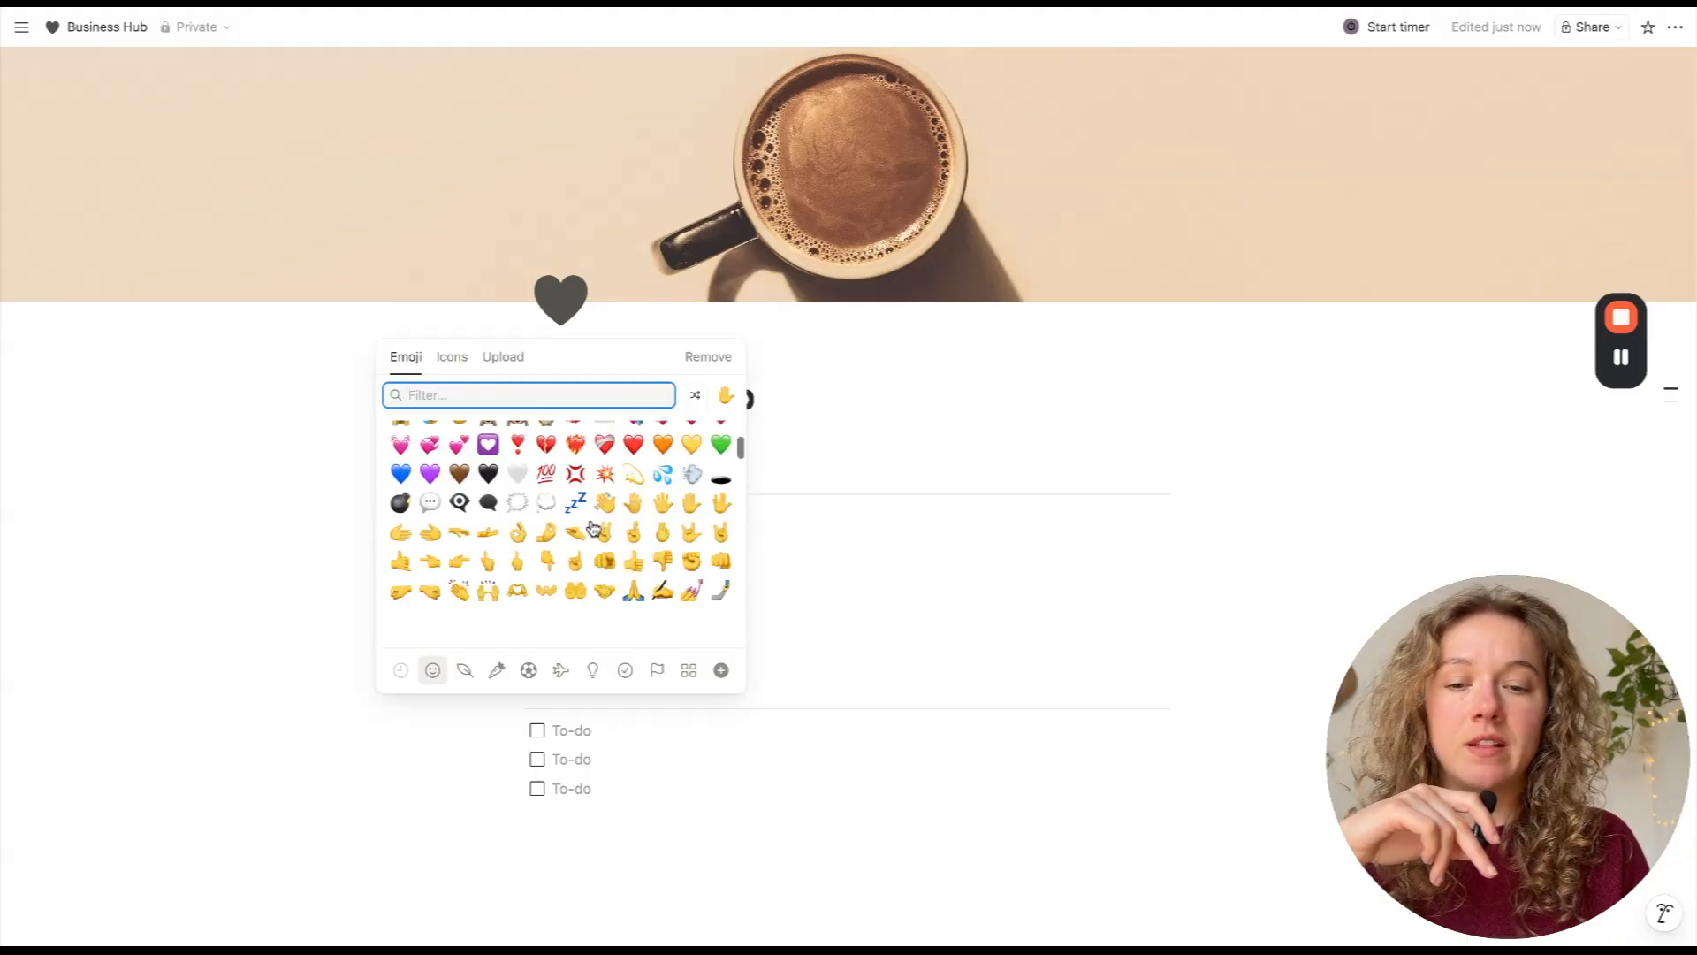
{"action": "scroll", "coordinate": [592, 528], "scroll_direction": "up", "scroll_amount": 5}
{"action": "left_click", "coordinate": [453, 356]}
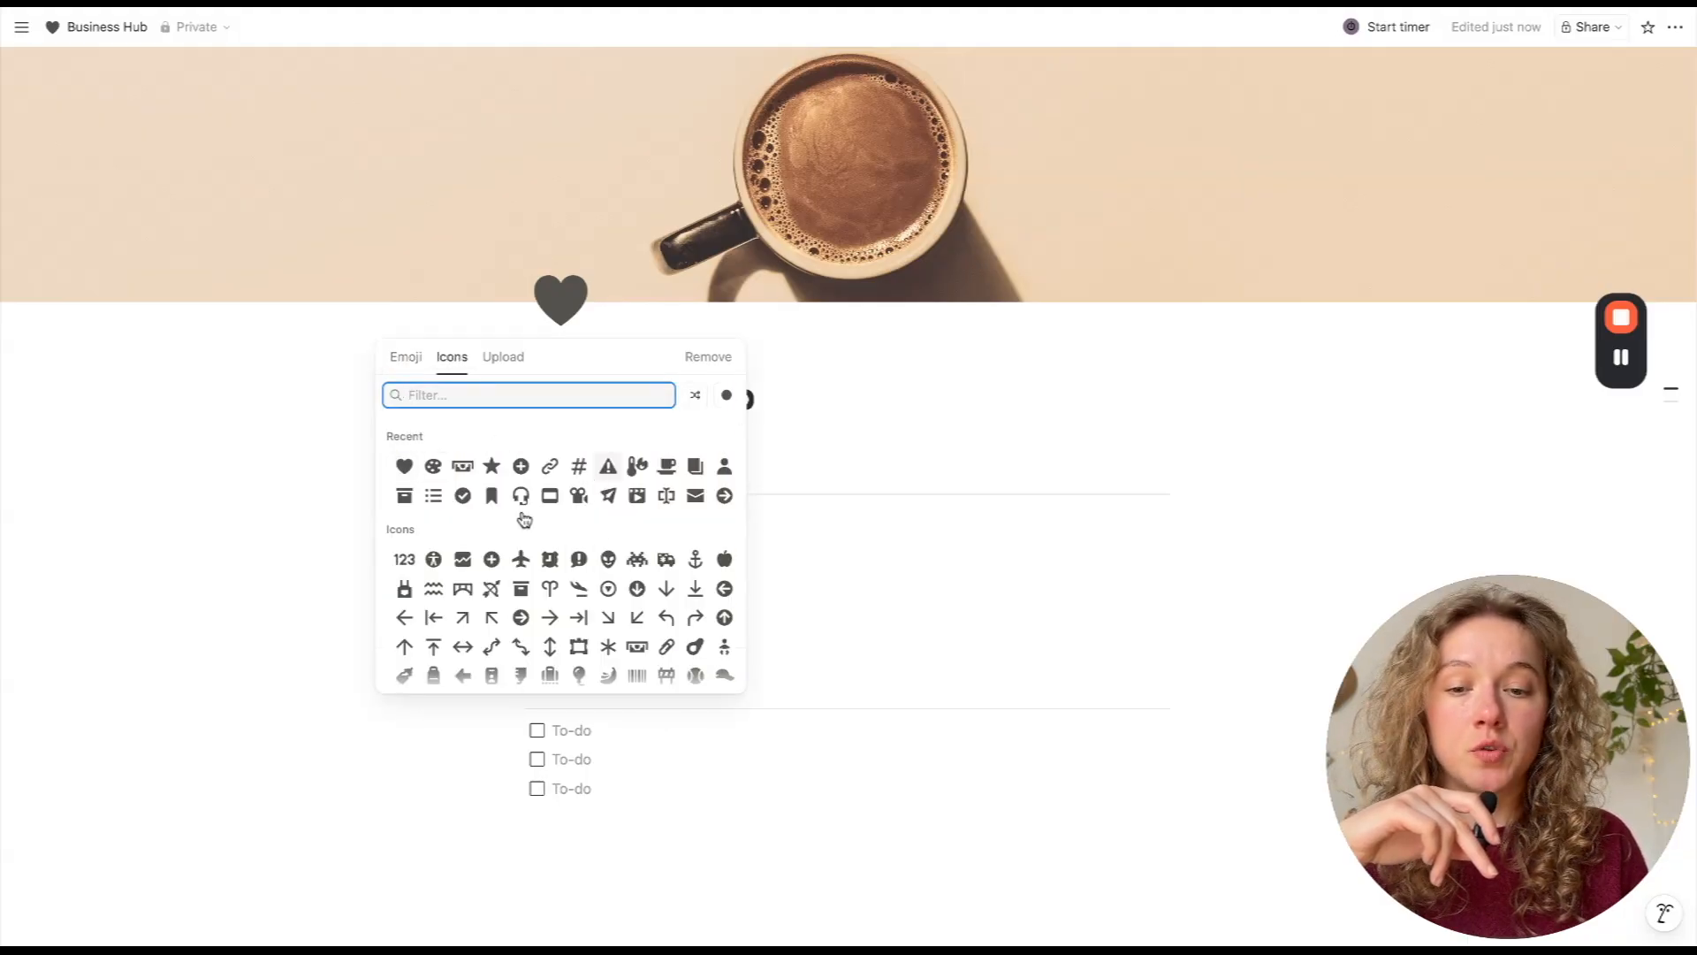
{"action": "left_click", "coordinate": [499, 358]}
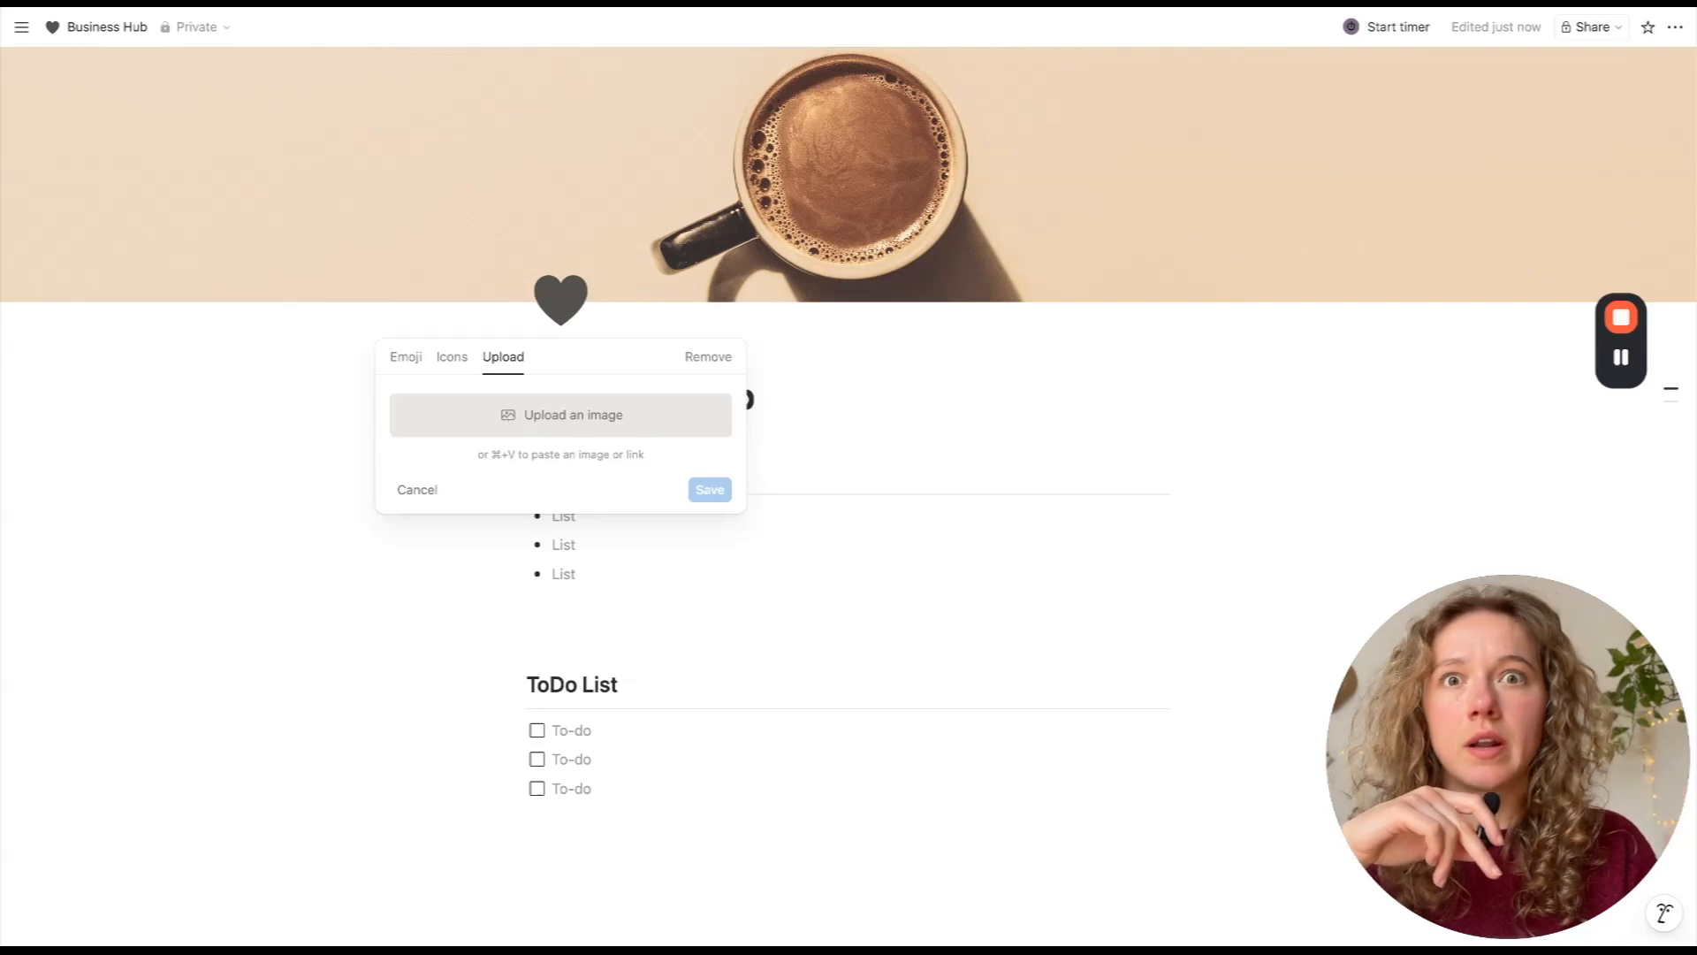
{"action": "left_click", "coordinate": [834, 279]}
{"action": "mouse_move", "coordinate": [1420, 85]}
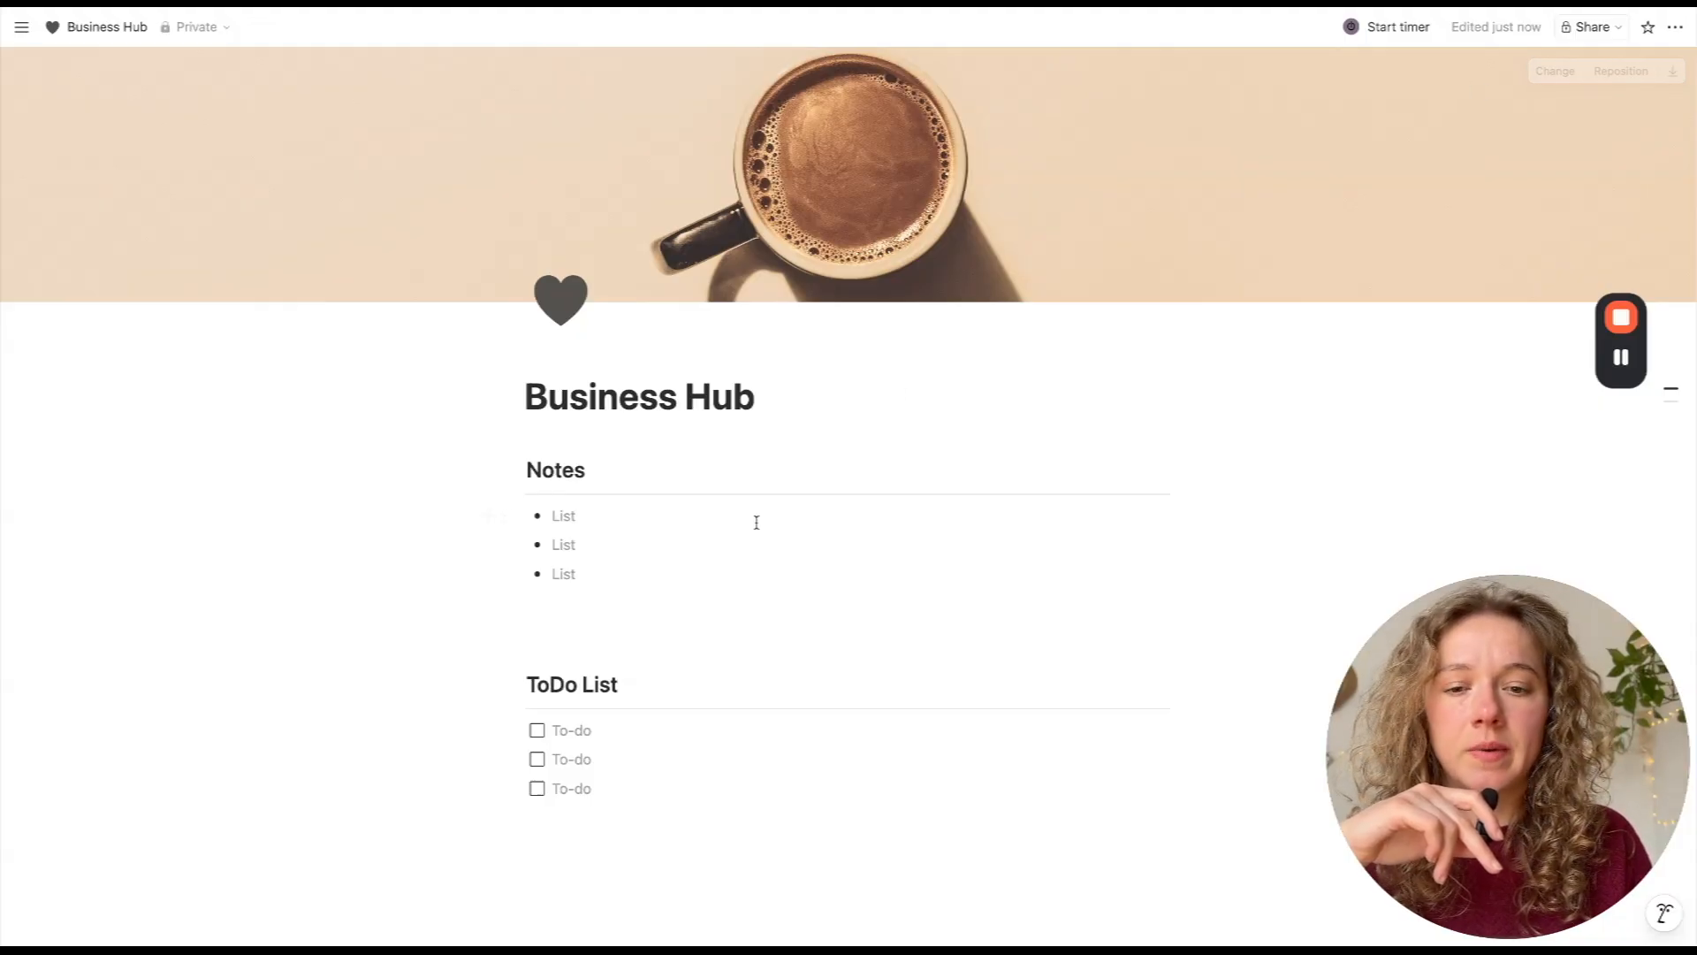
- Set the text color of the Notes and ToDo List headings to brown
{"action": "triple_click", "coordinate": [658, 401]}
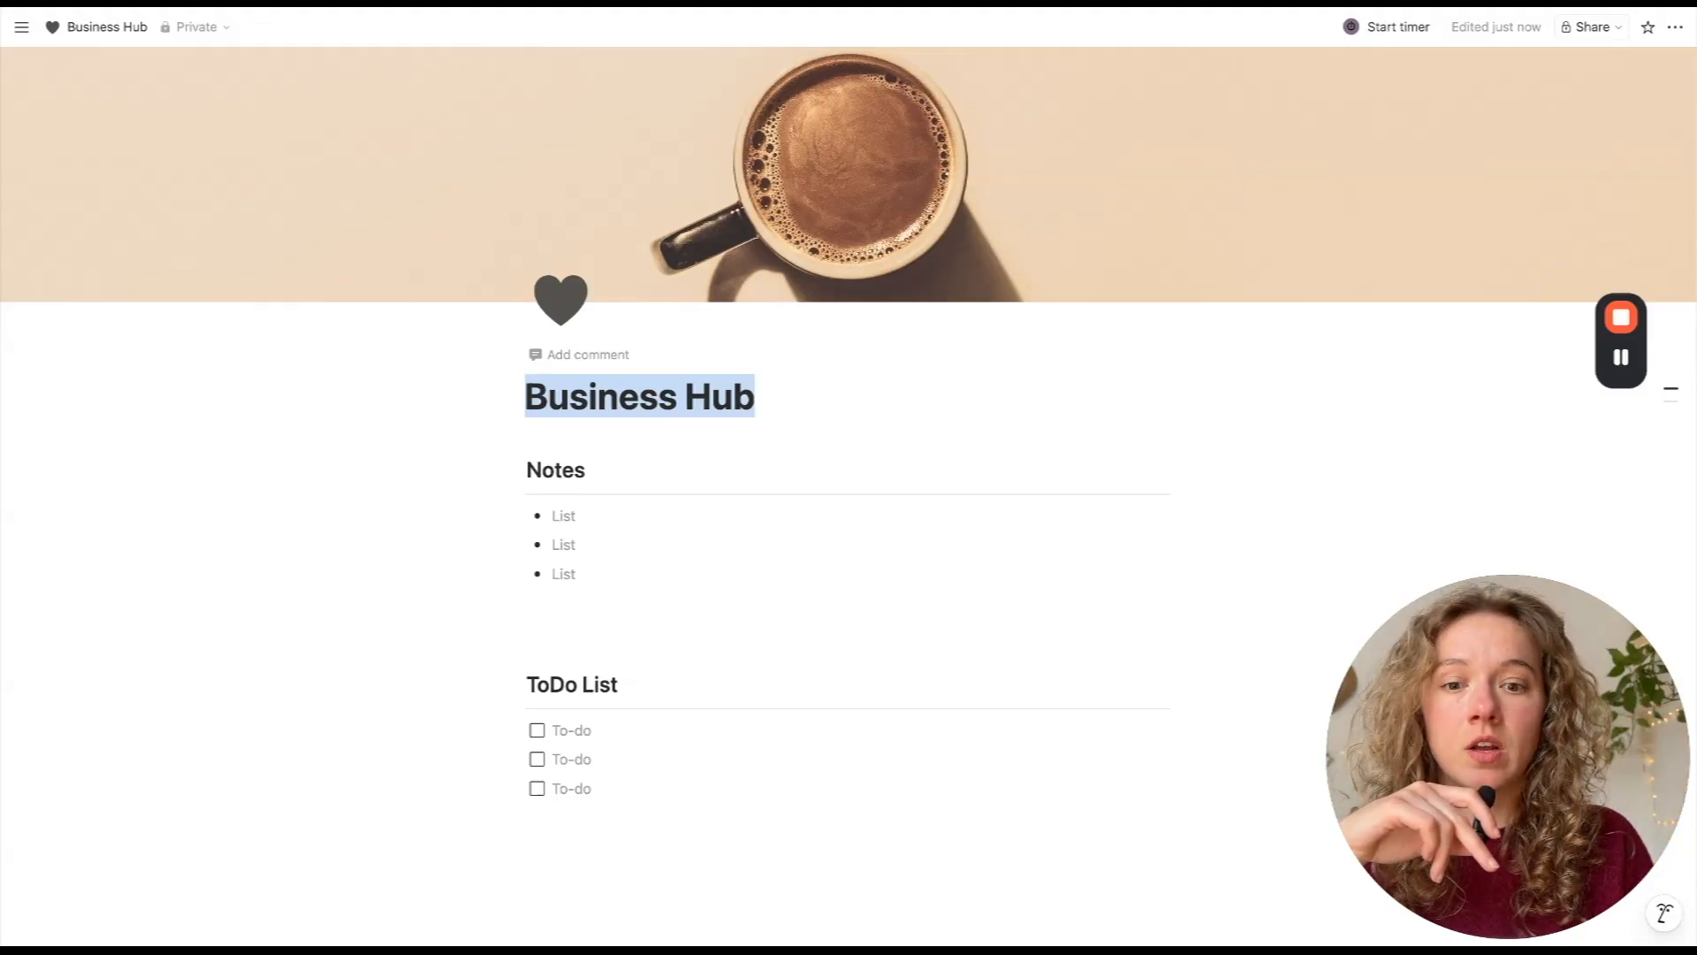
{"action": "double_click", "coordinate": [547, 476]}
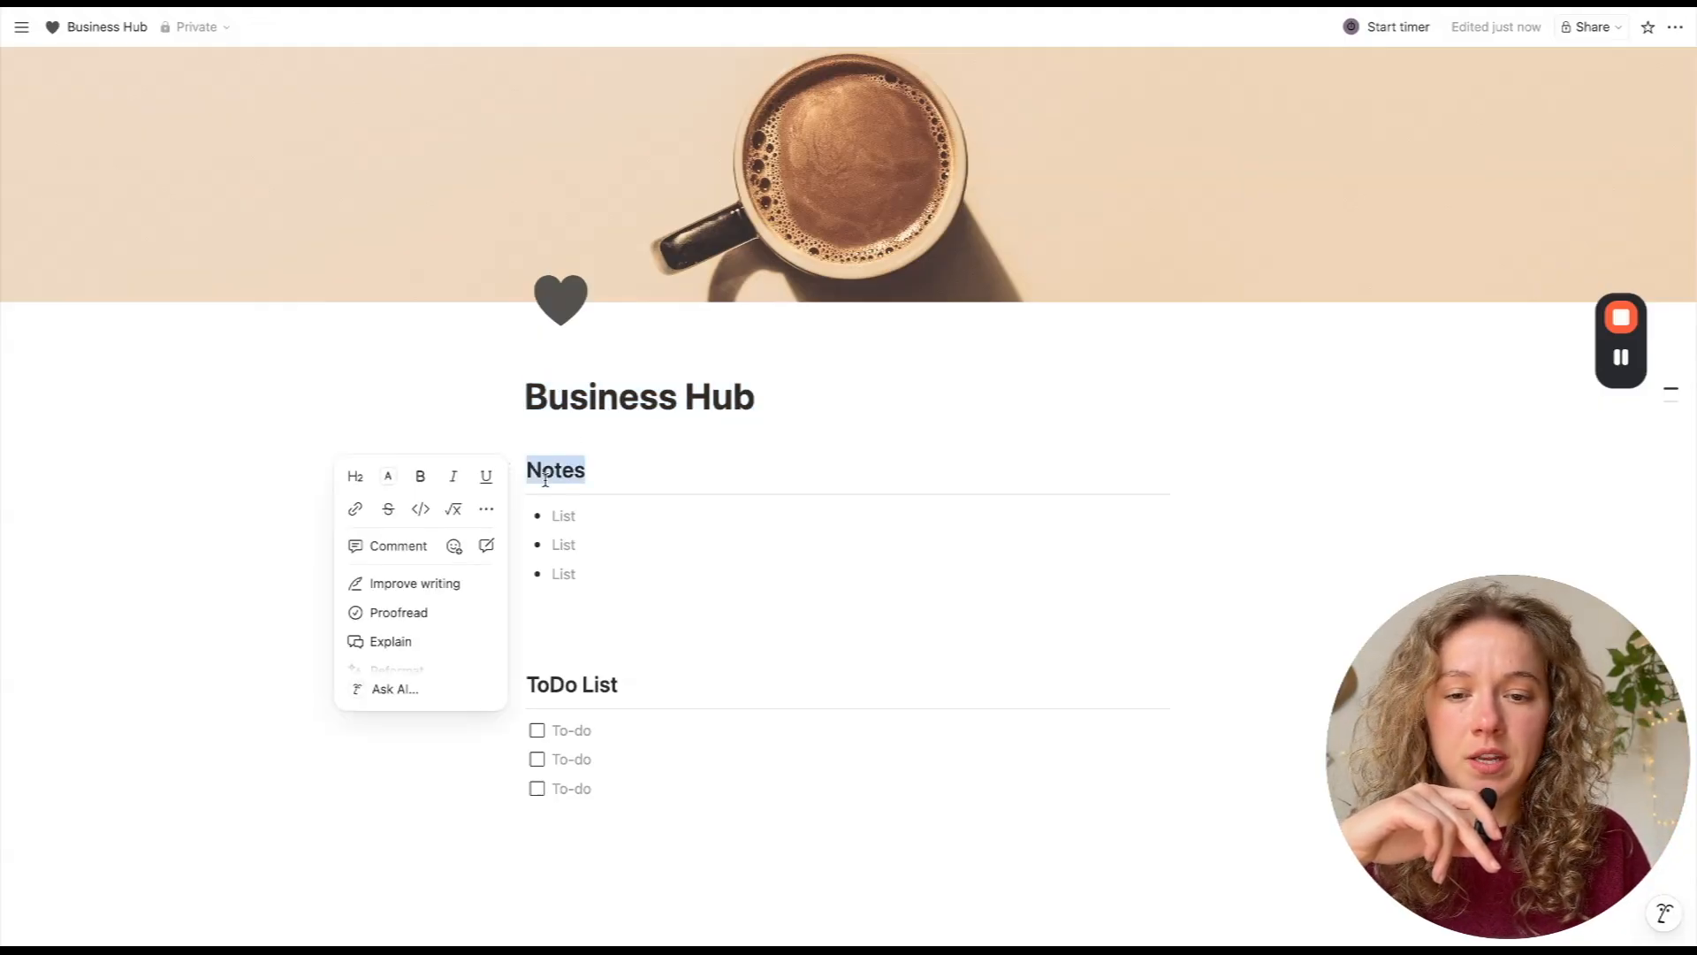
{"action": "left_click", "coordinate": [389, 483]}
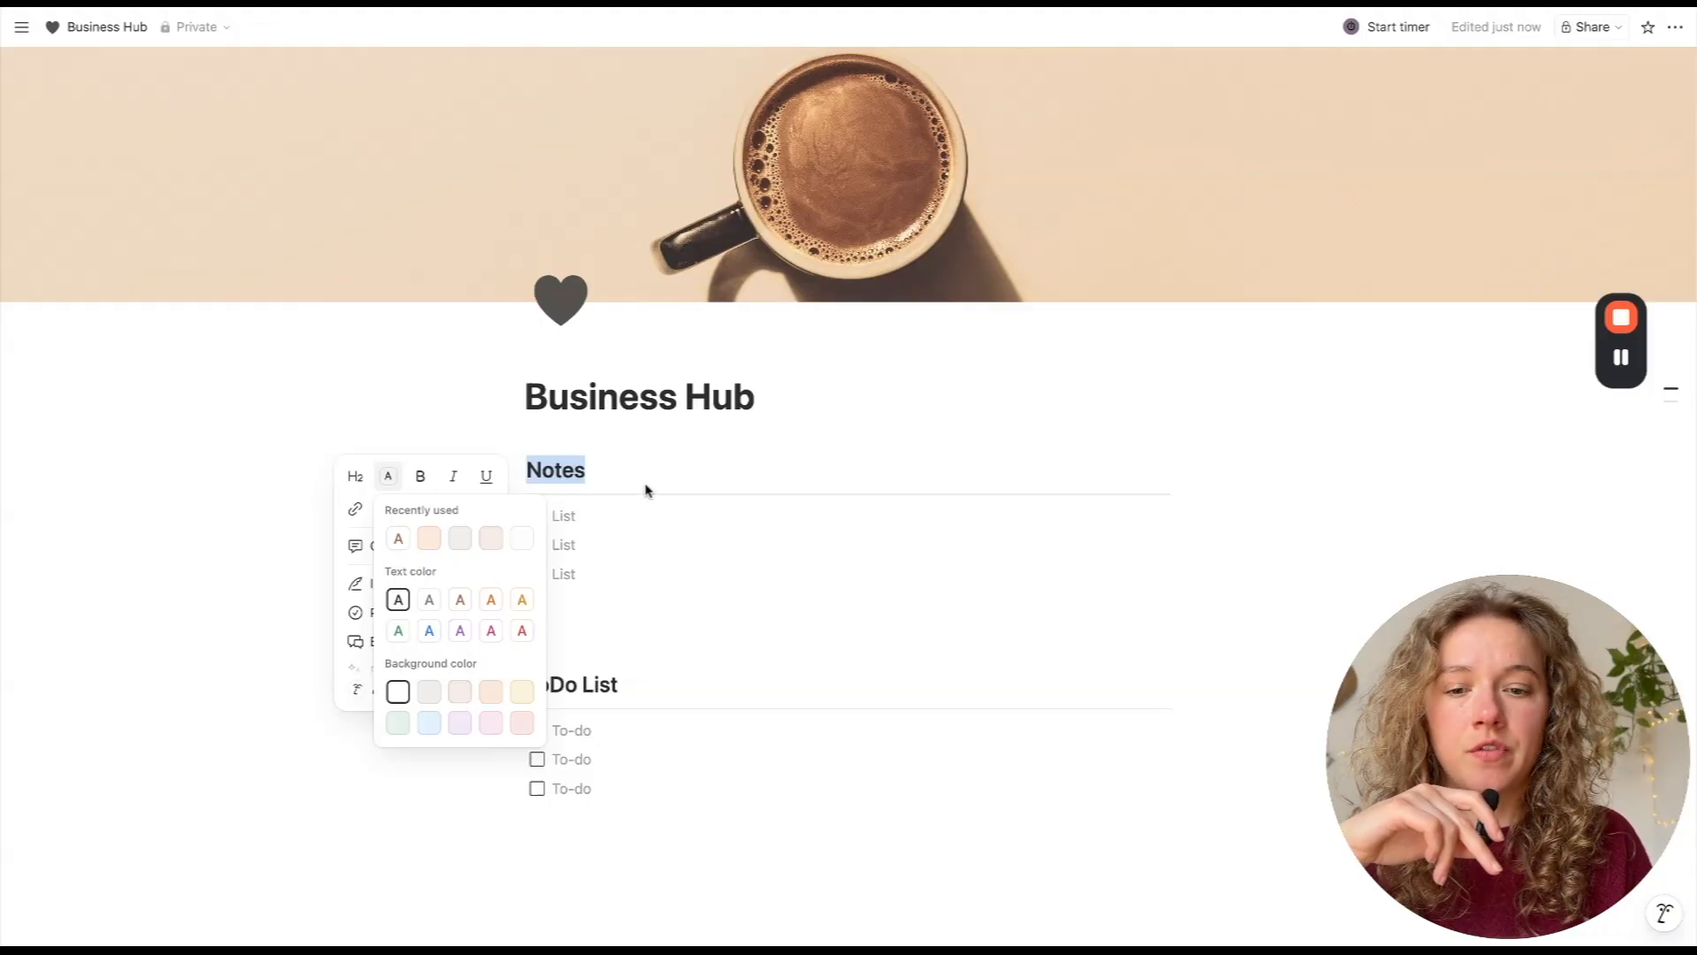
{"action": "left_click", "coordinate": [461, 605]}
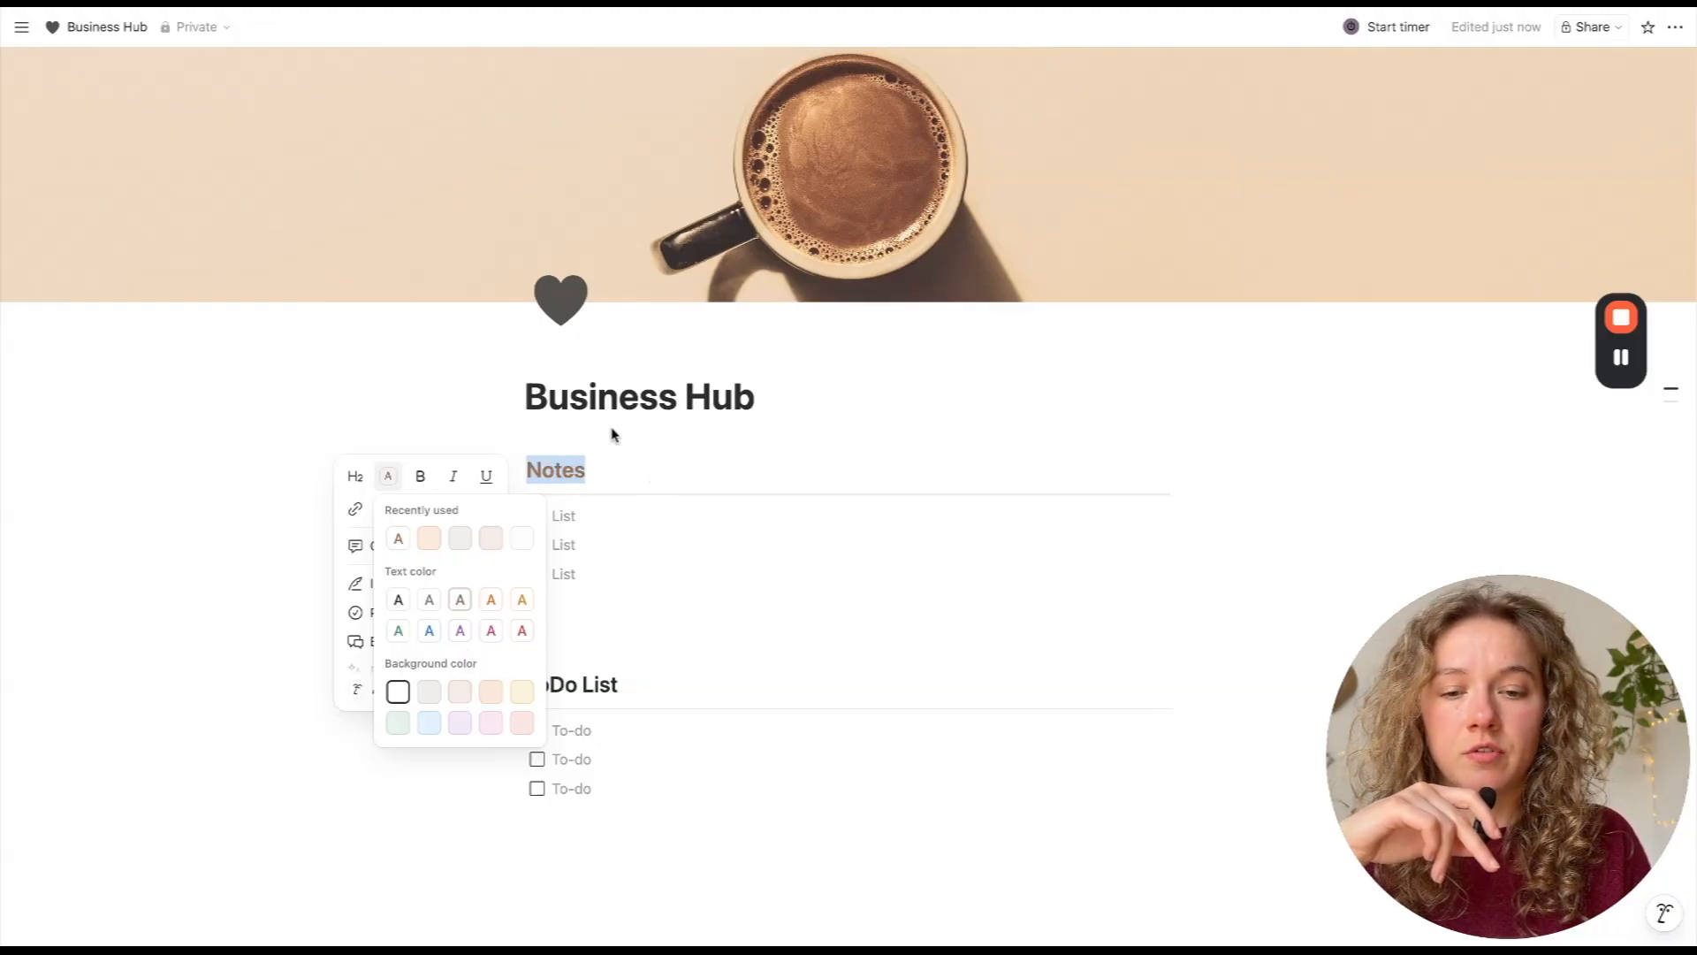
{"action": "left_click", "coordinate": [615, 432]}
{"action": "triple_click", "coordinate": [574, 689]}
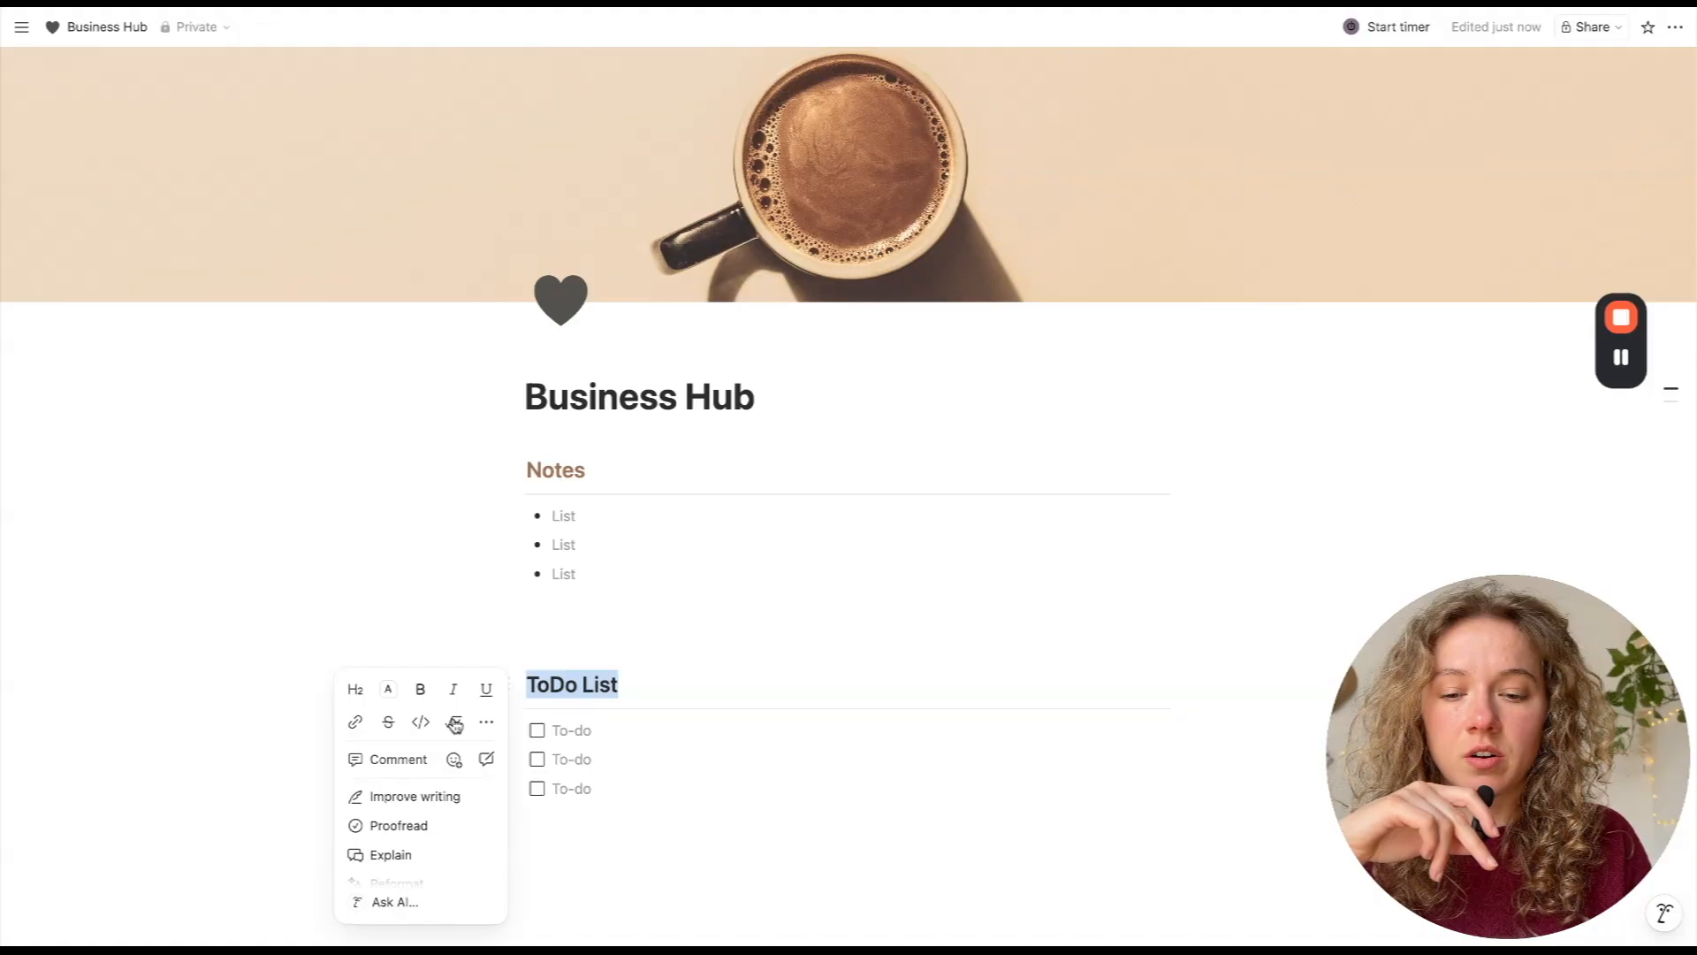
{"action": "left_click", "coordinate": [388, 689]}
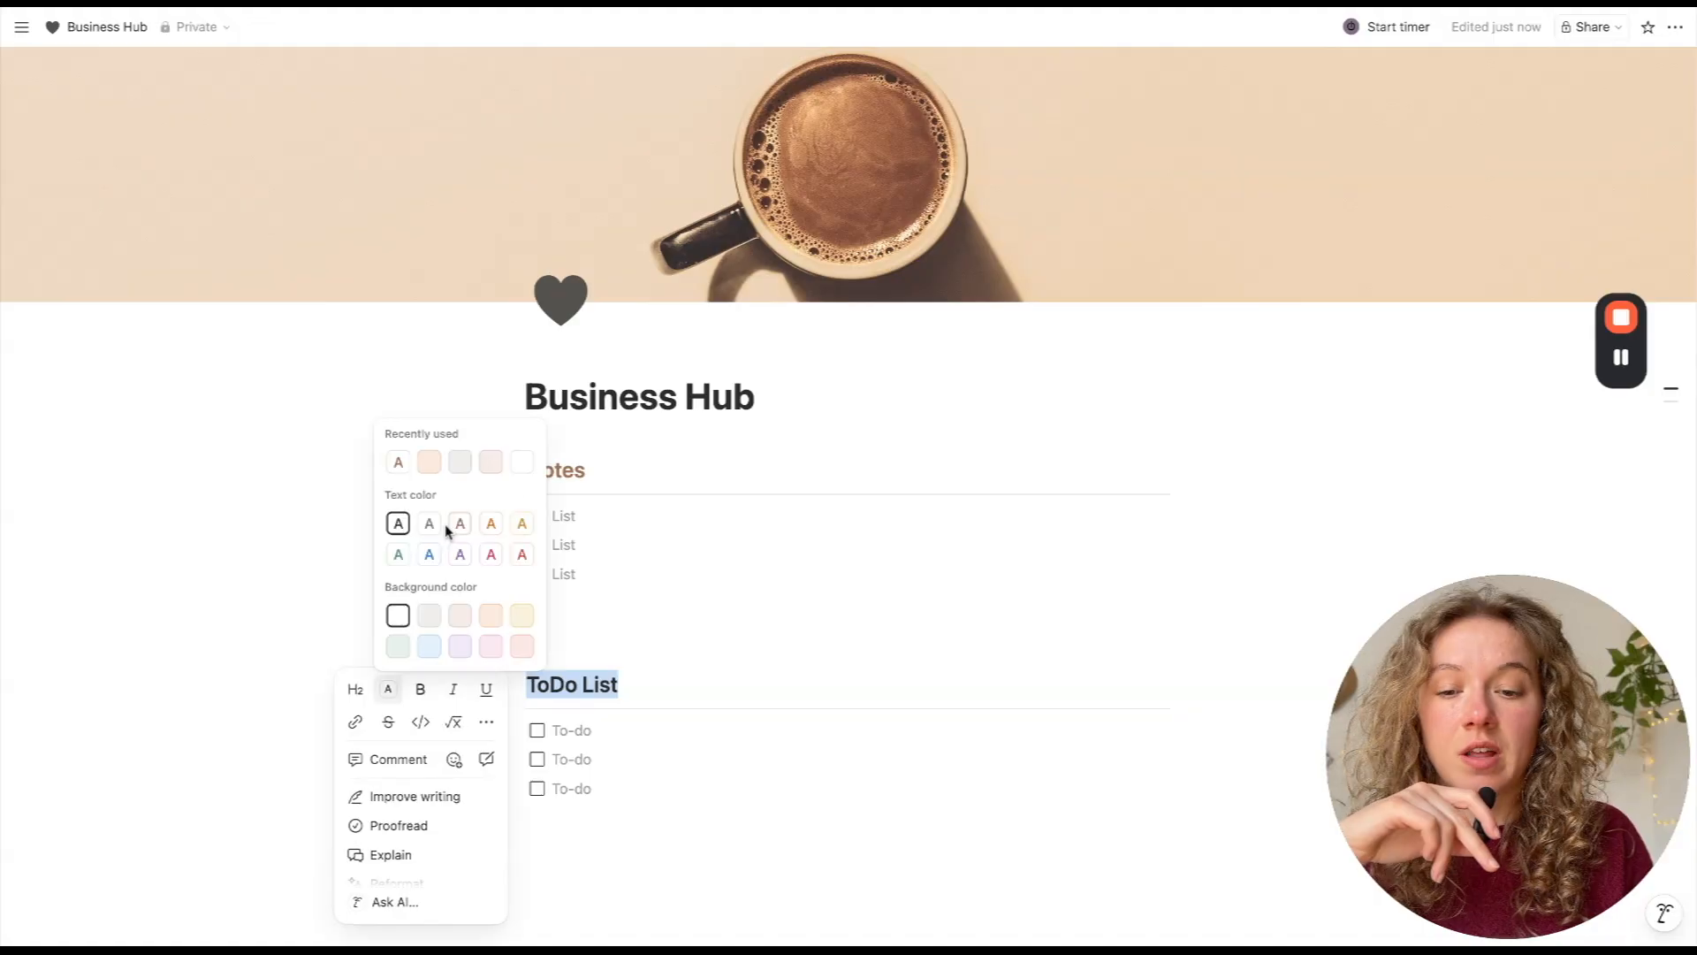
{"action": "left_click", "coordinate": [663, 402]}
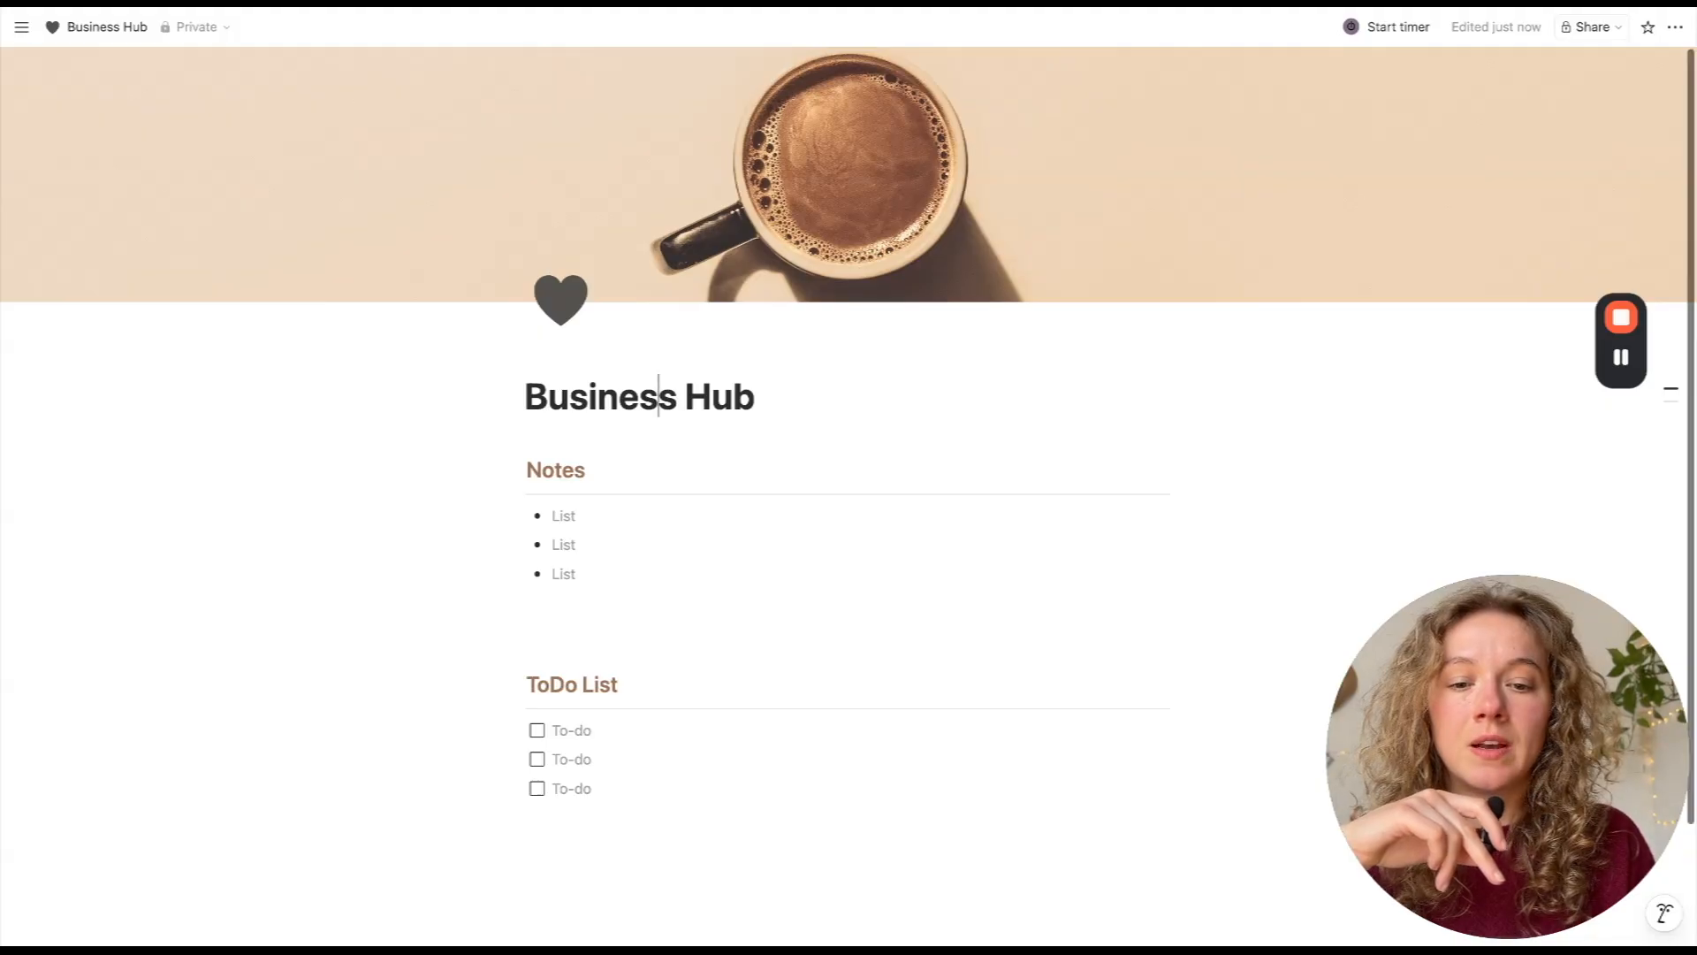
- Remove one blank line between the Notes list and the ToDo List heading
{"action": "scroll", "coordinate": [849, 478], "scroll_direction": "down", "scroll_amount": 1}
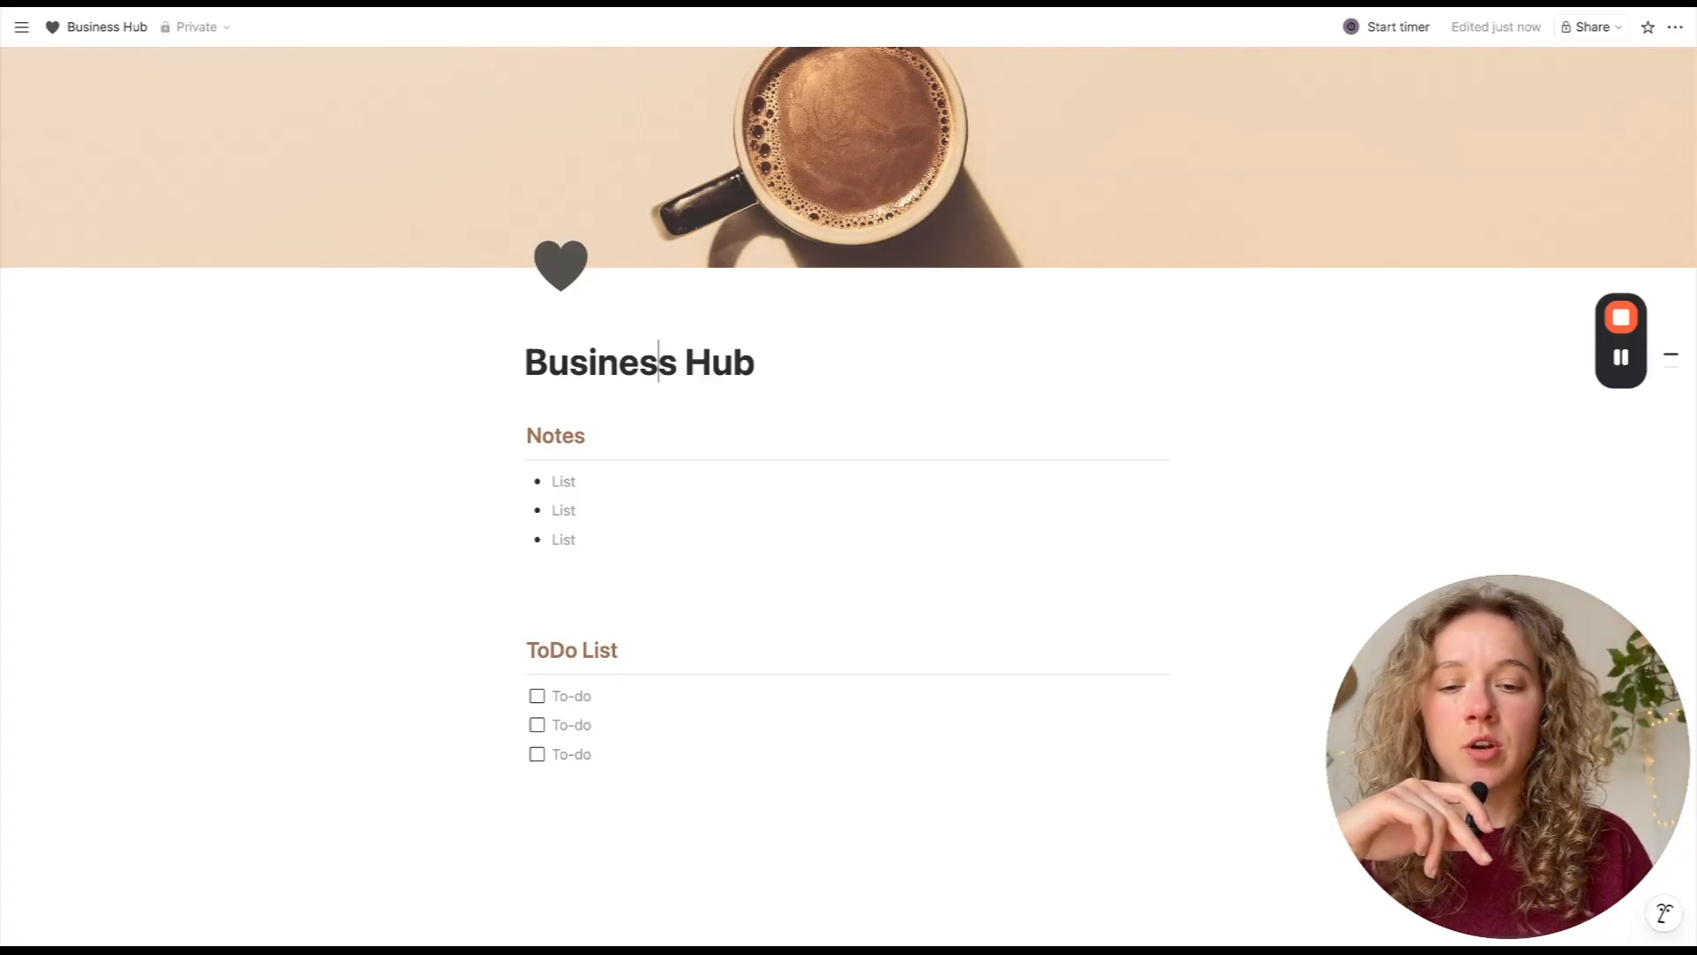
{"action": "scroll", "coordinate": [636, 421], "scroll_direction": "down", "scroll_amount": 1}
{"action": "left_click", "coordinate": [553, 543]}
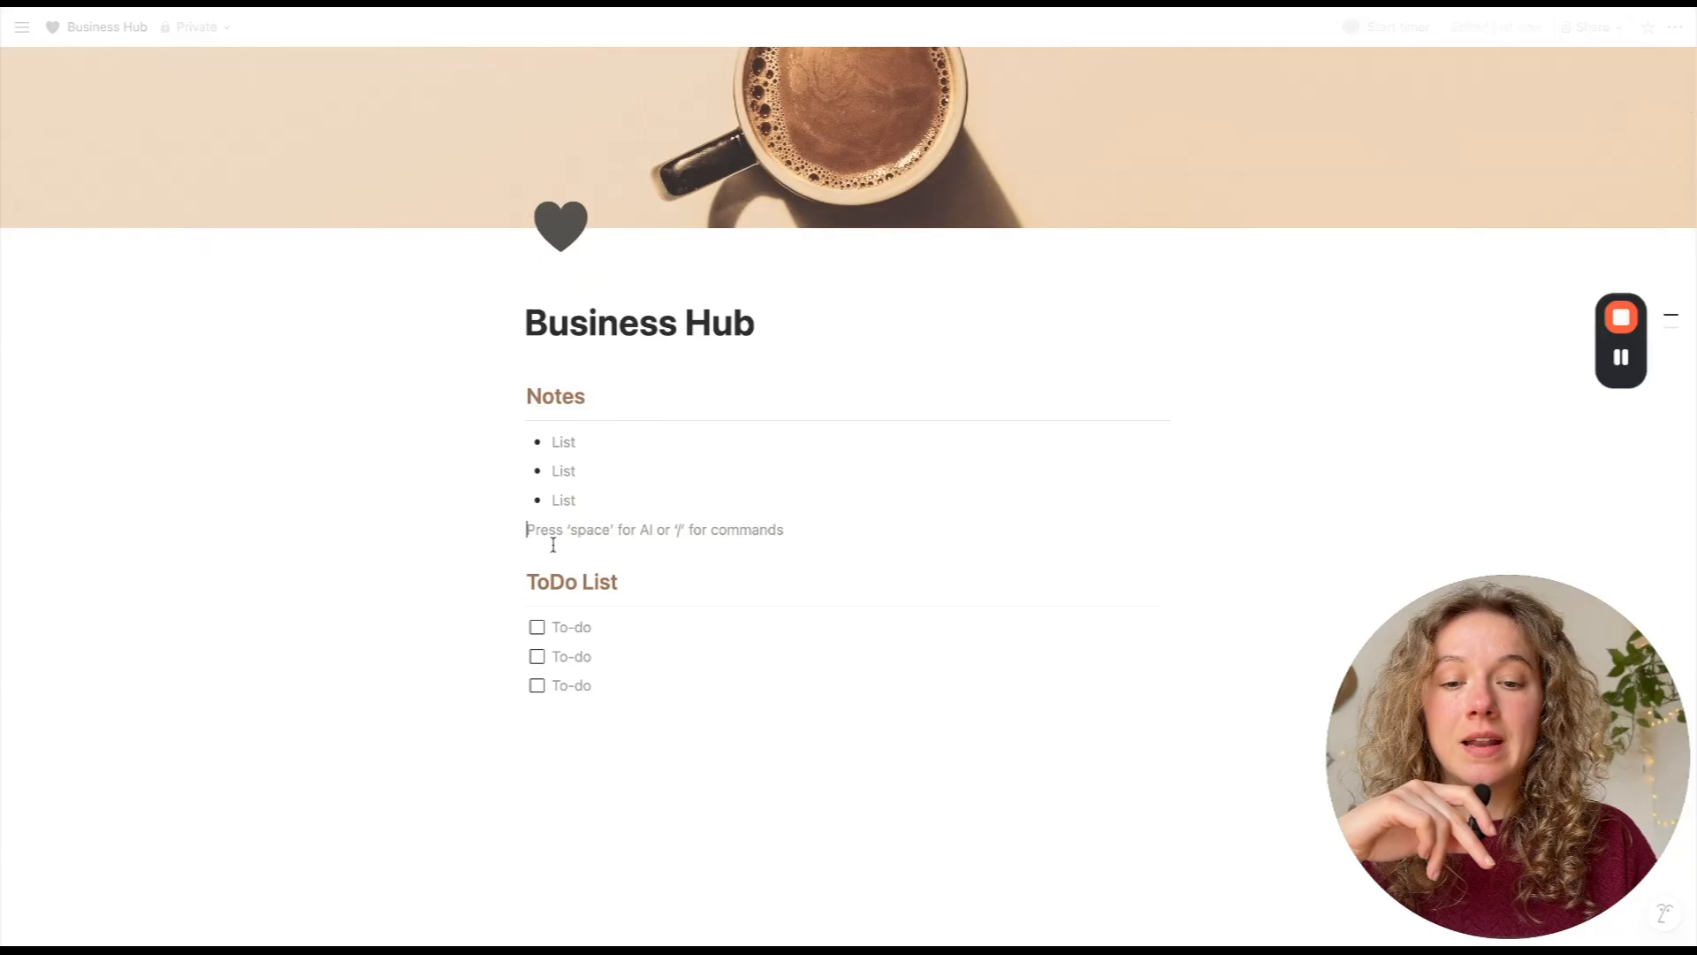
{"action": "scroll", "coordinate": [553, 544], "scroll_direction": "up", "scroll_amount": 2}
{"action": "left_click", "coordinate": [712, 402]}
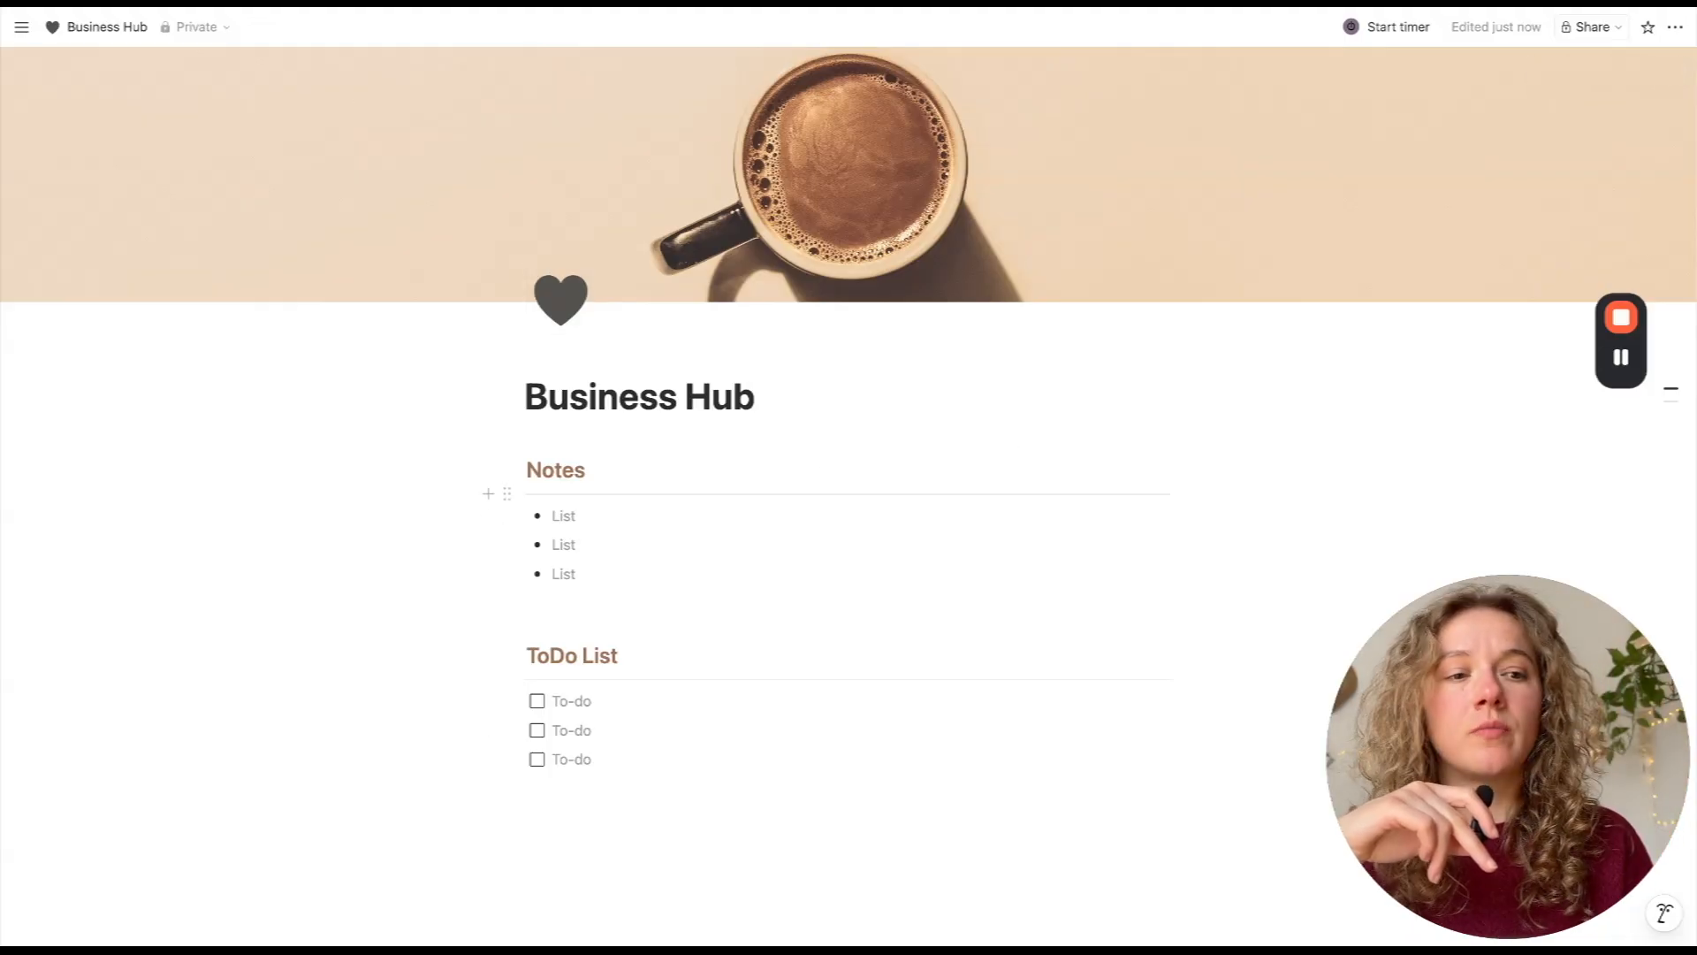
- Turn on full width for the Business Hub page
{"action": "left_click", "coordinate": [1675, 31]}
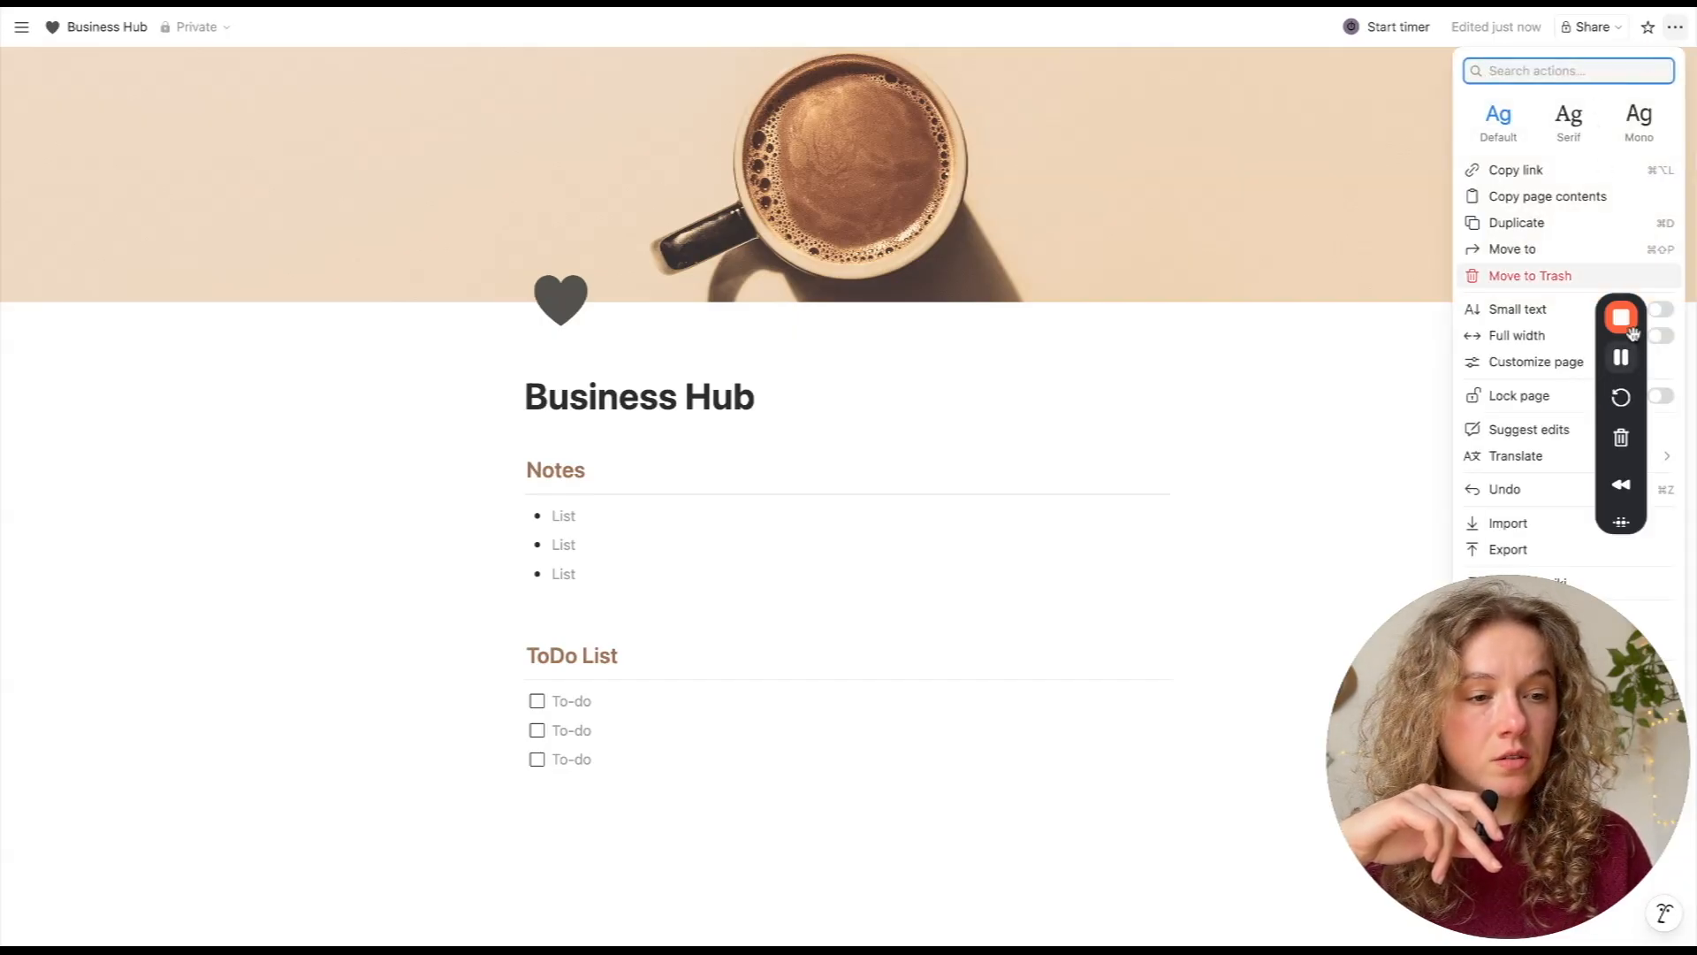
{"action": "left_click_drag", "start_coordinate": [1635, 342], "coordinate": [44, 800]}
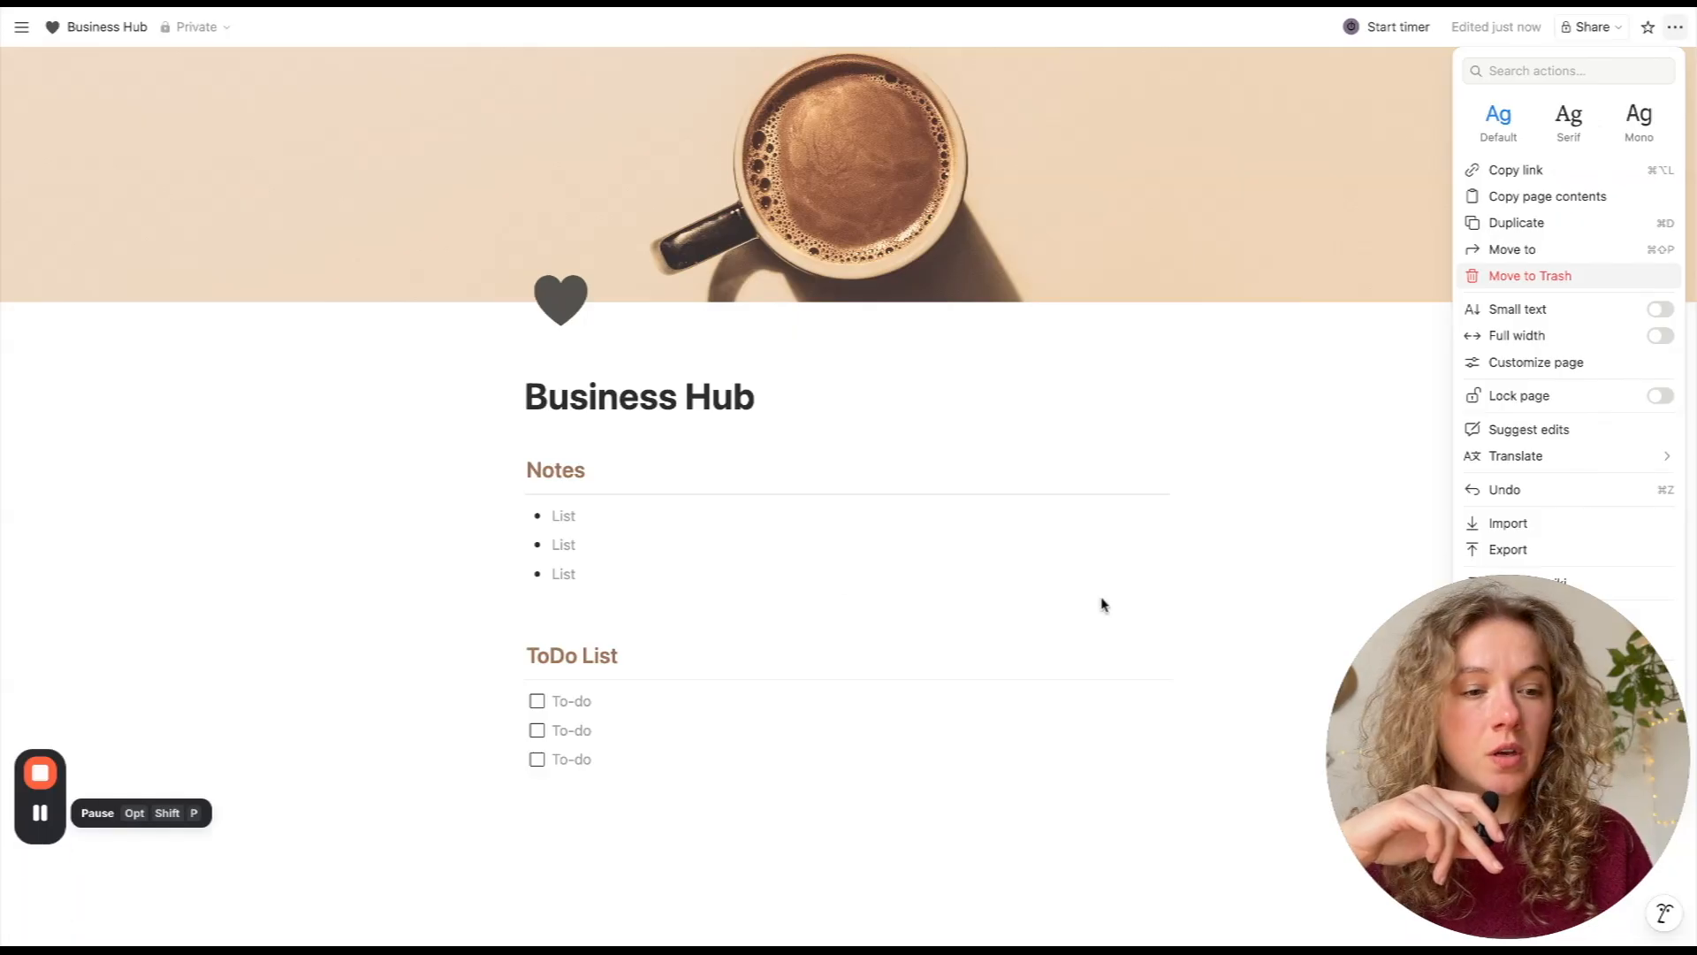
{"action": "left_click", "coordinate": [1516, 457]}
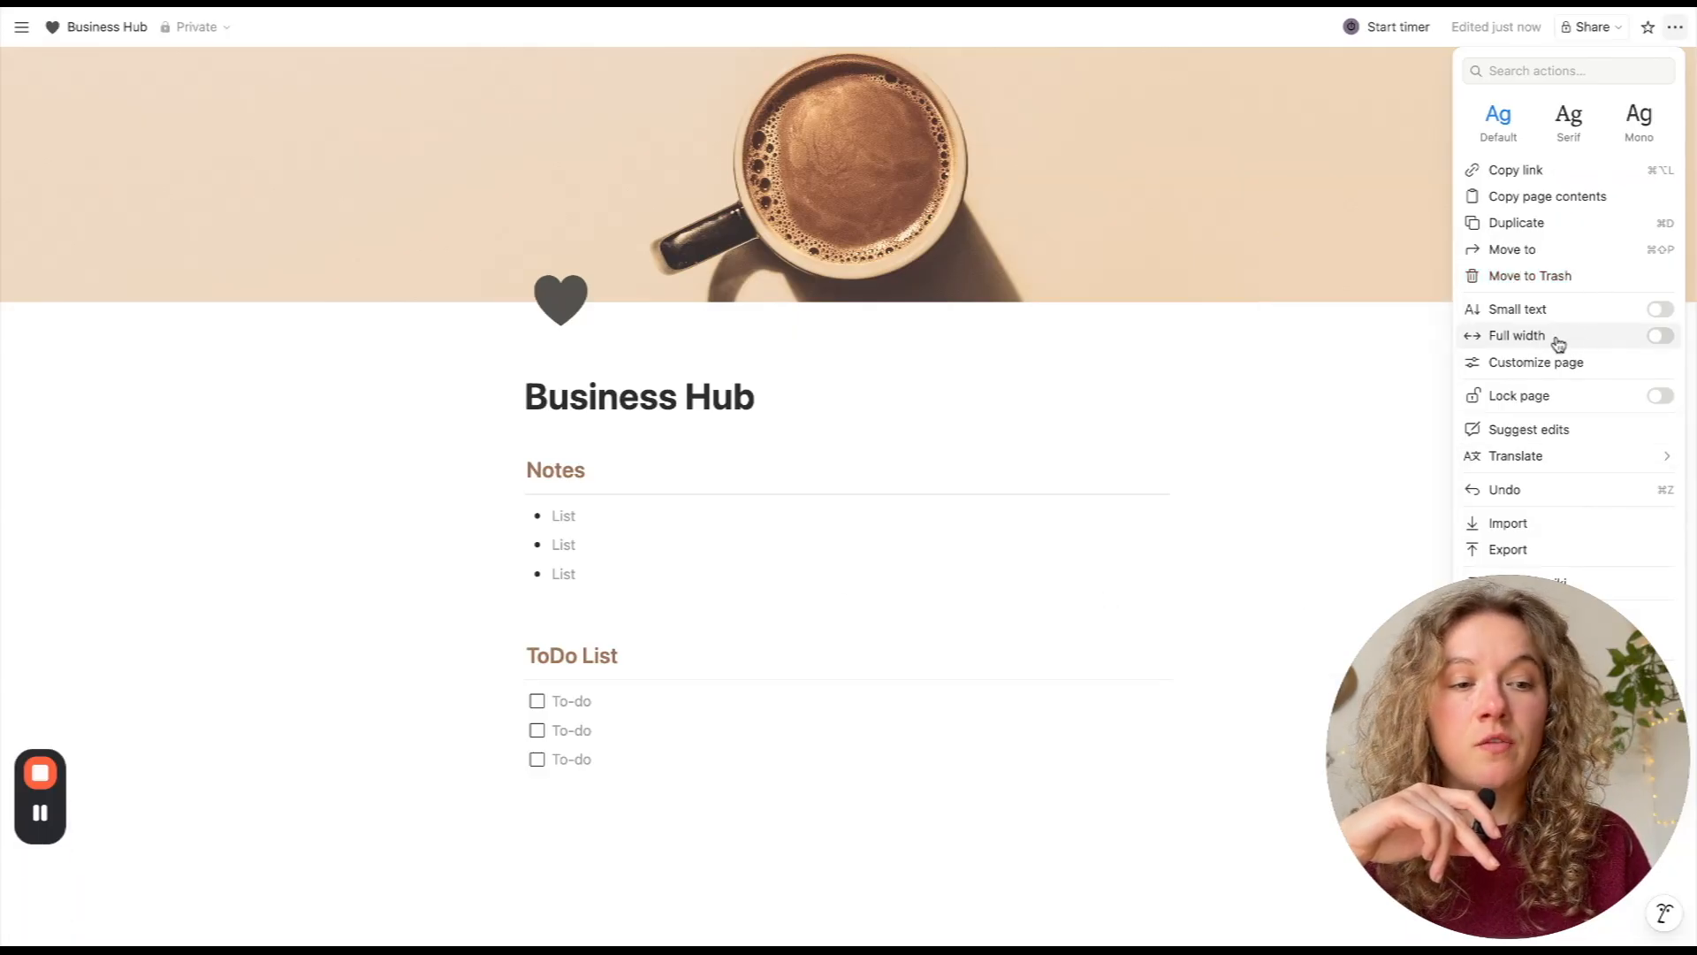
{"action": "left_click", "coordinate": [1557, 341]}
{"action": "left_click", "coordinate": [702, 264]}
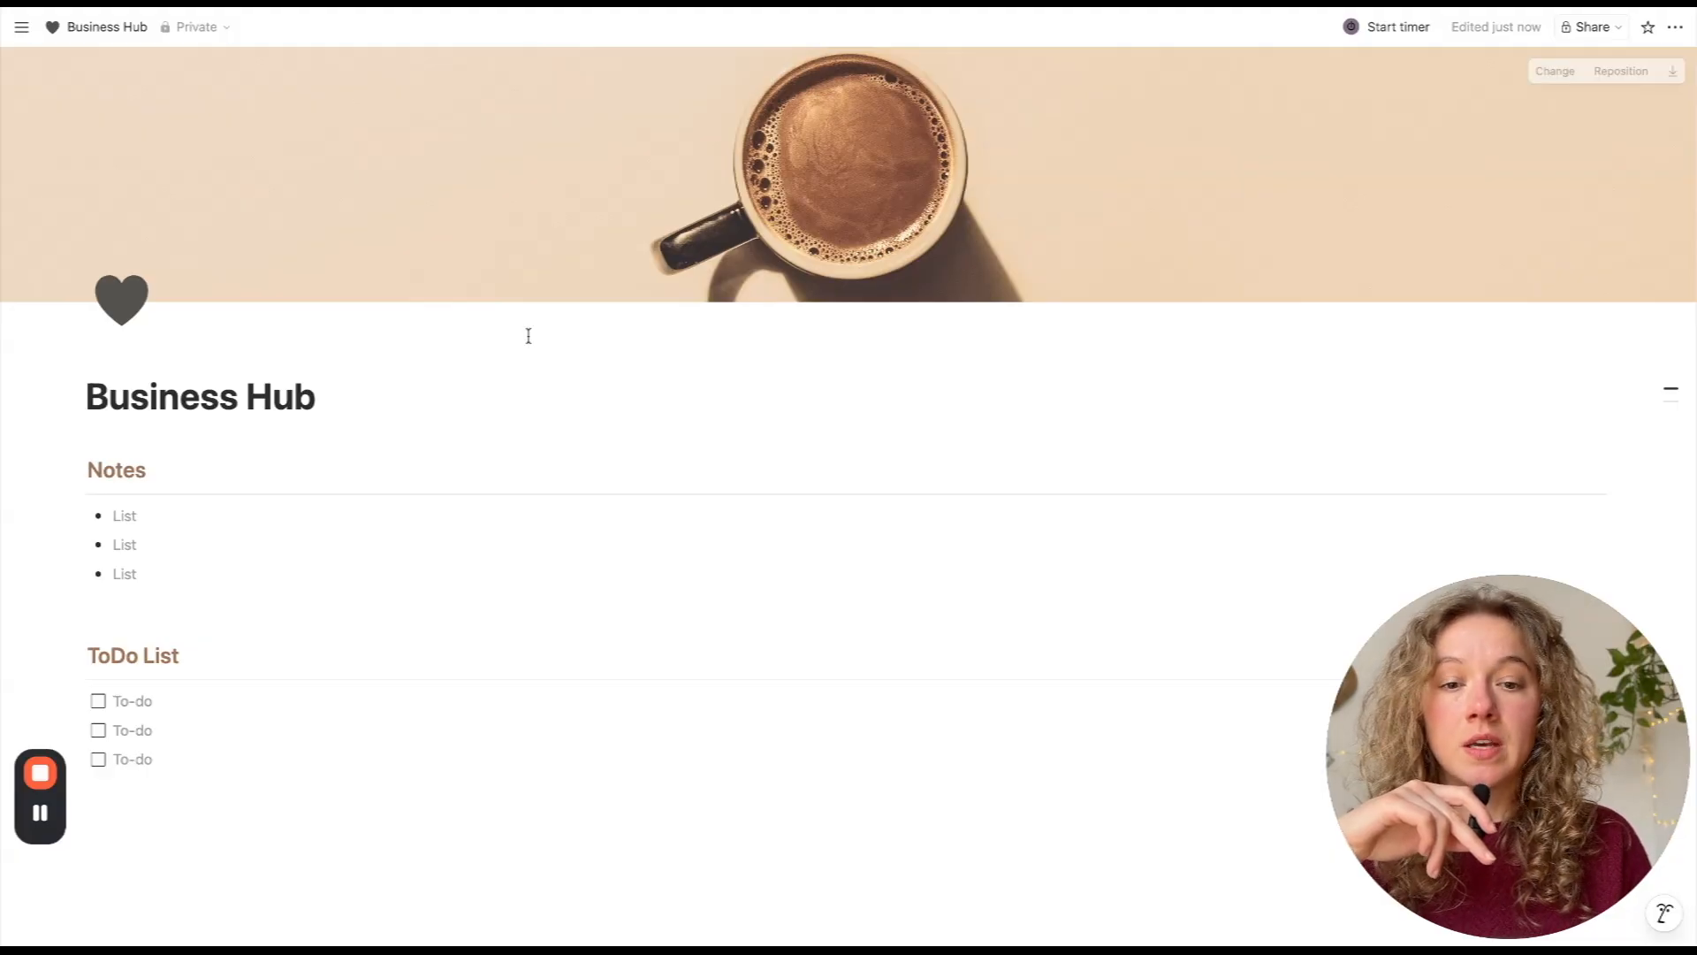
- Insert a 3 columns block directly below the Business Hub page title
{"action": "scroll", "coordinate": [334, 641], "scroll_direction": "down", "scroll_amount": 2}
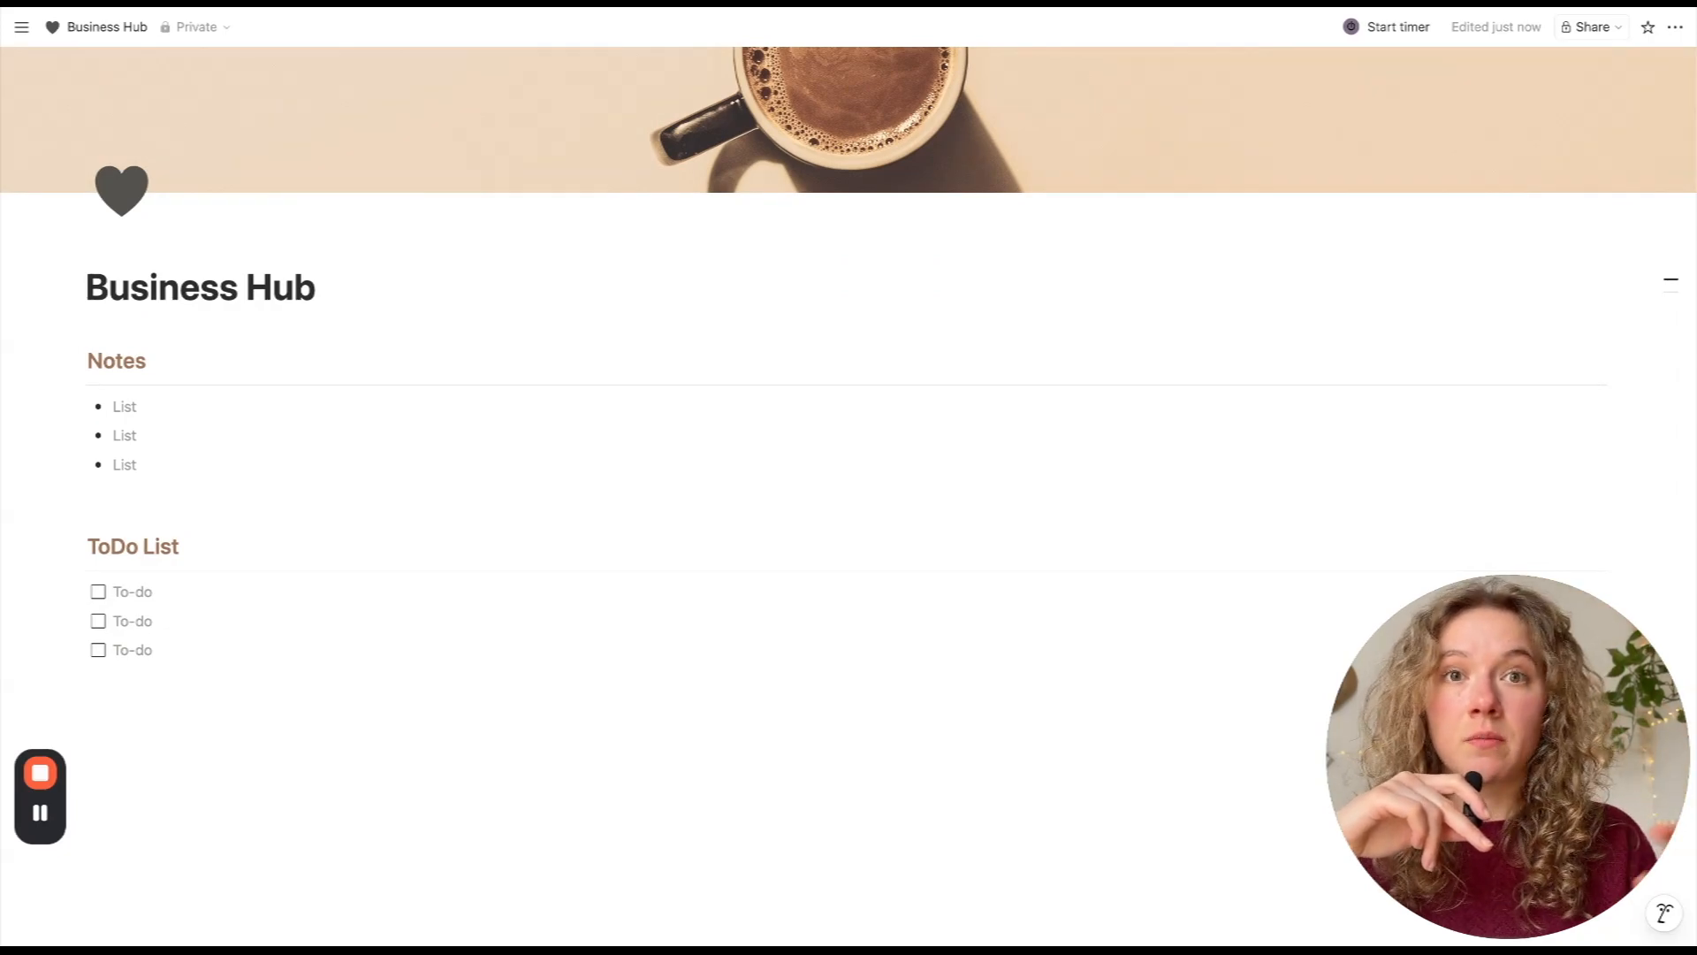
{"action": "left_click", "coordinate": [332, 292]}
{"action": "key", "text": "Return"}
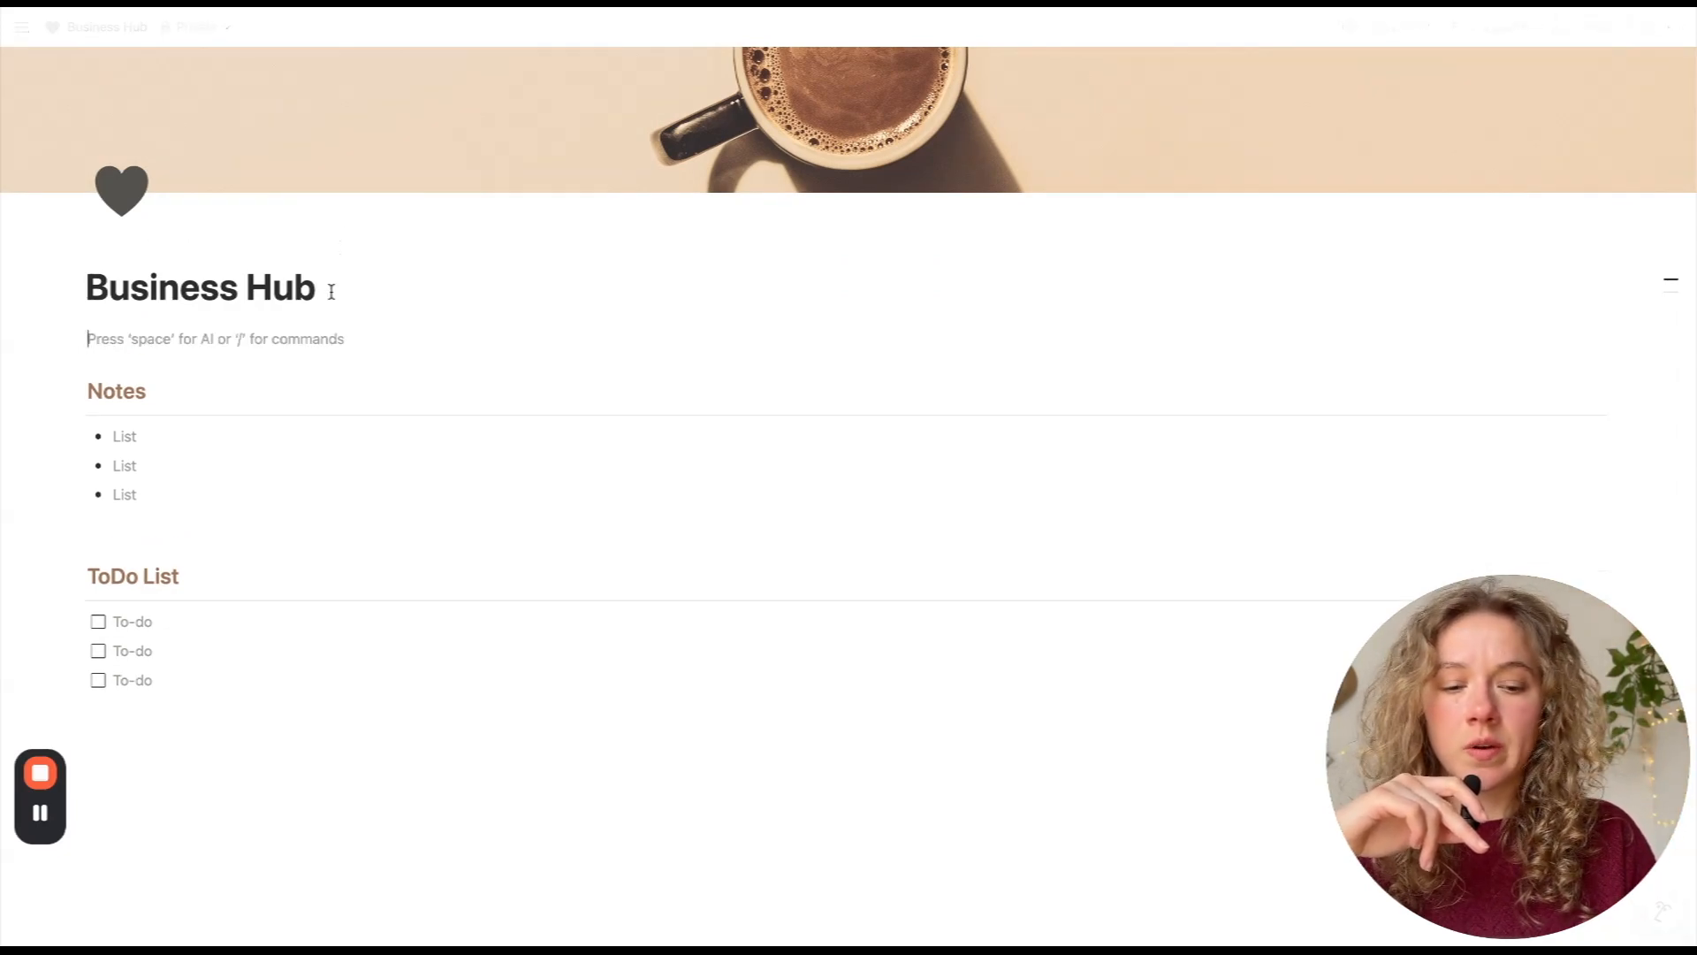
{"action": "type", "text": "/"}
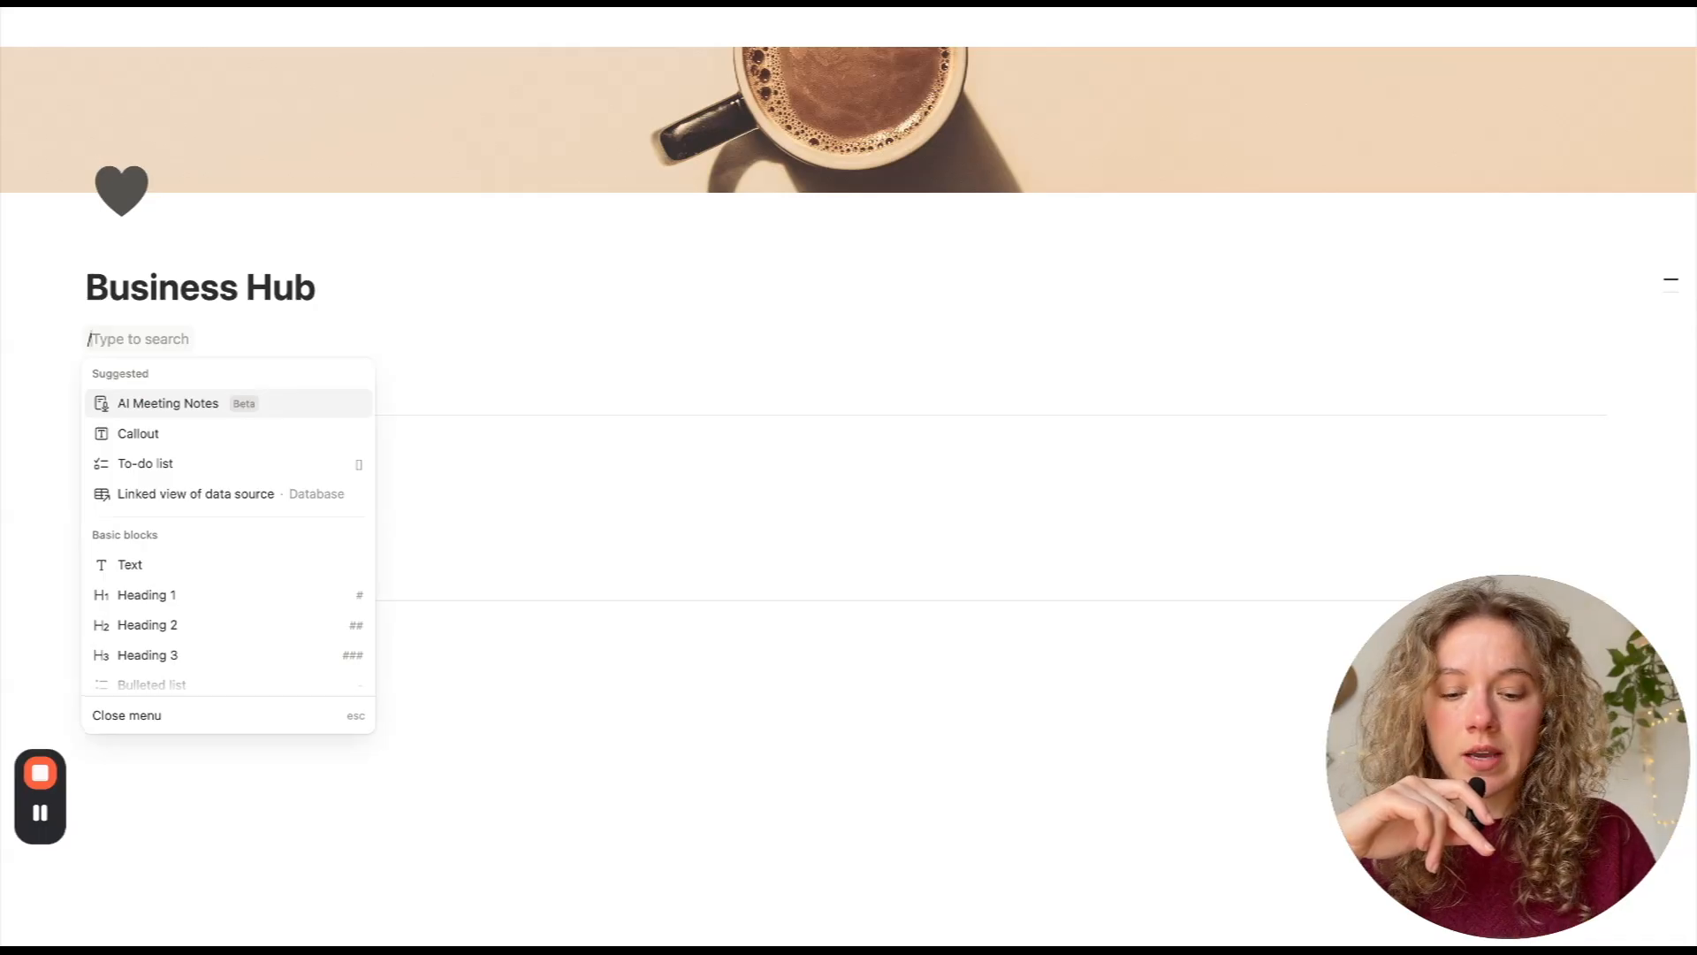
{"action": "type", "text": "col"}
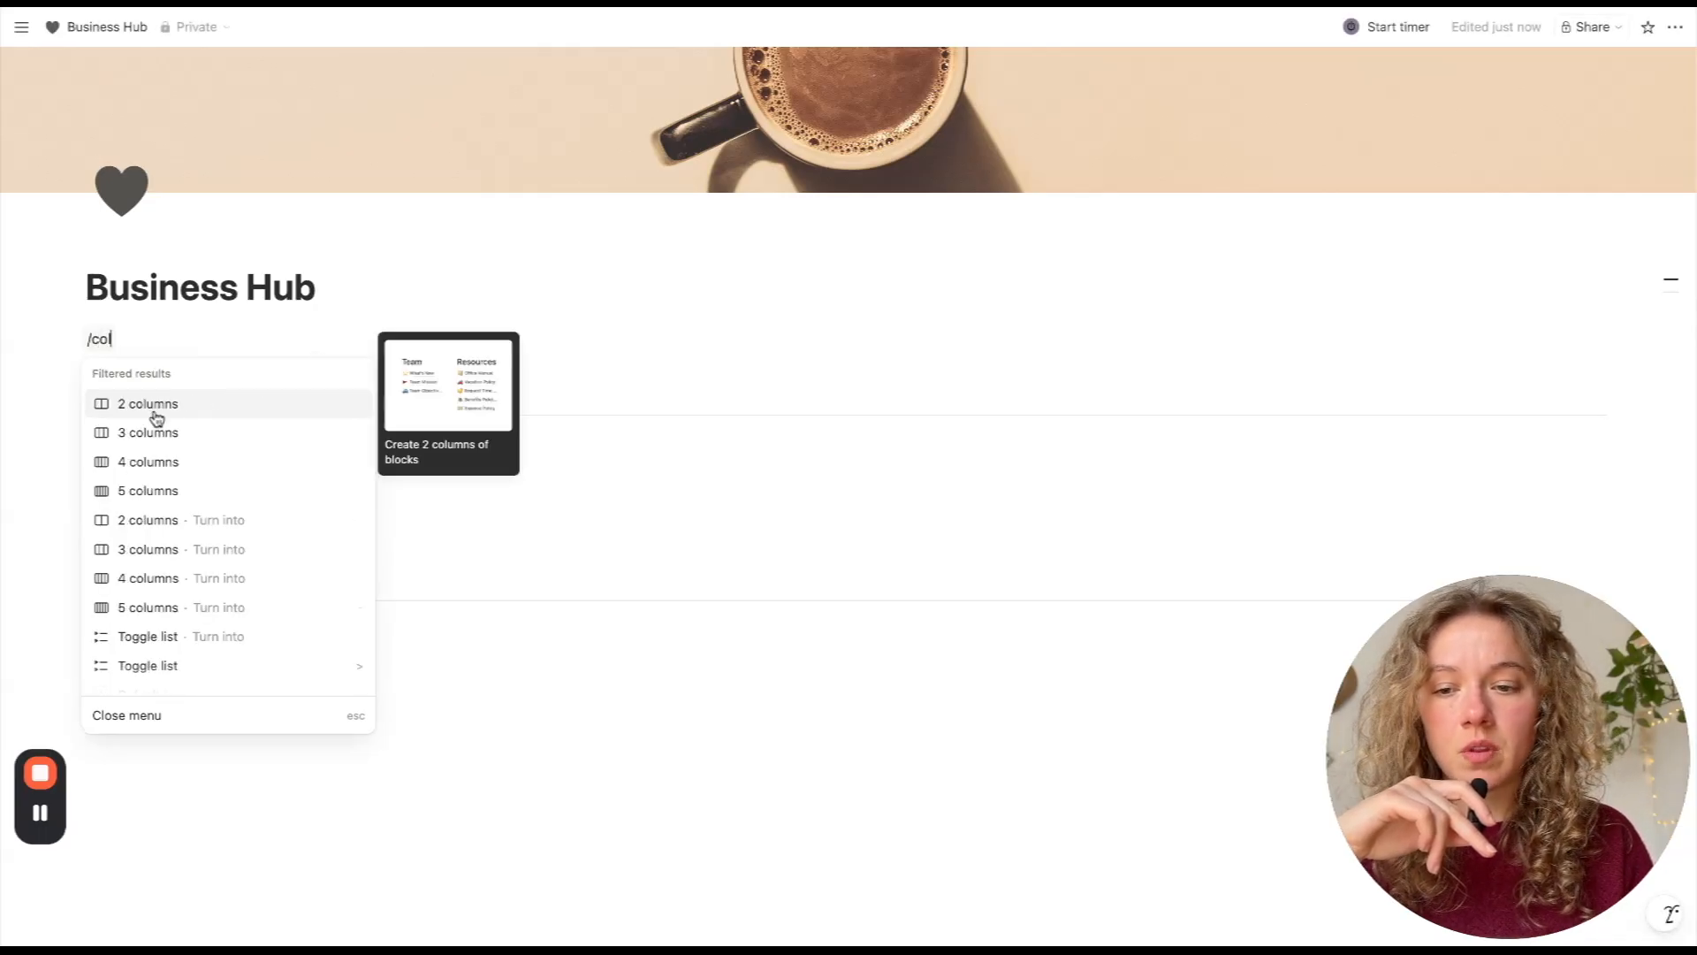
{"action": "left_click", "coordinate": [157, 443]}
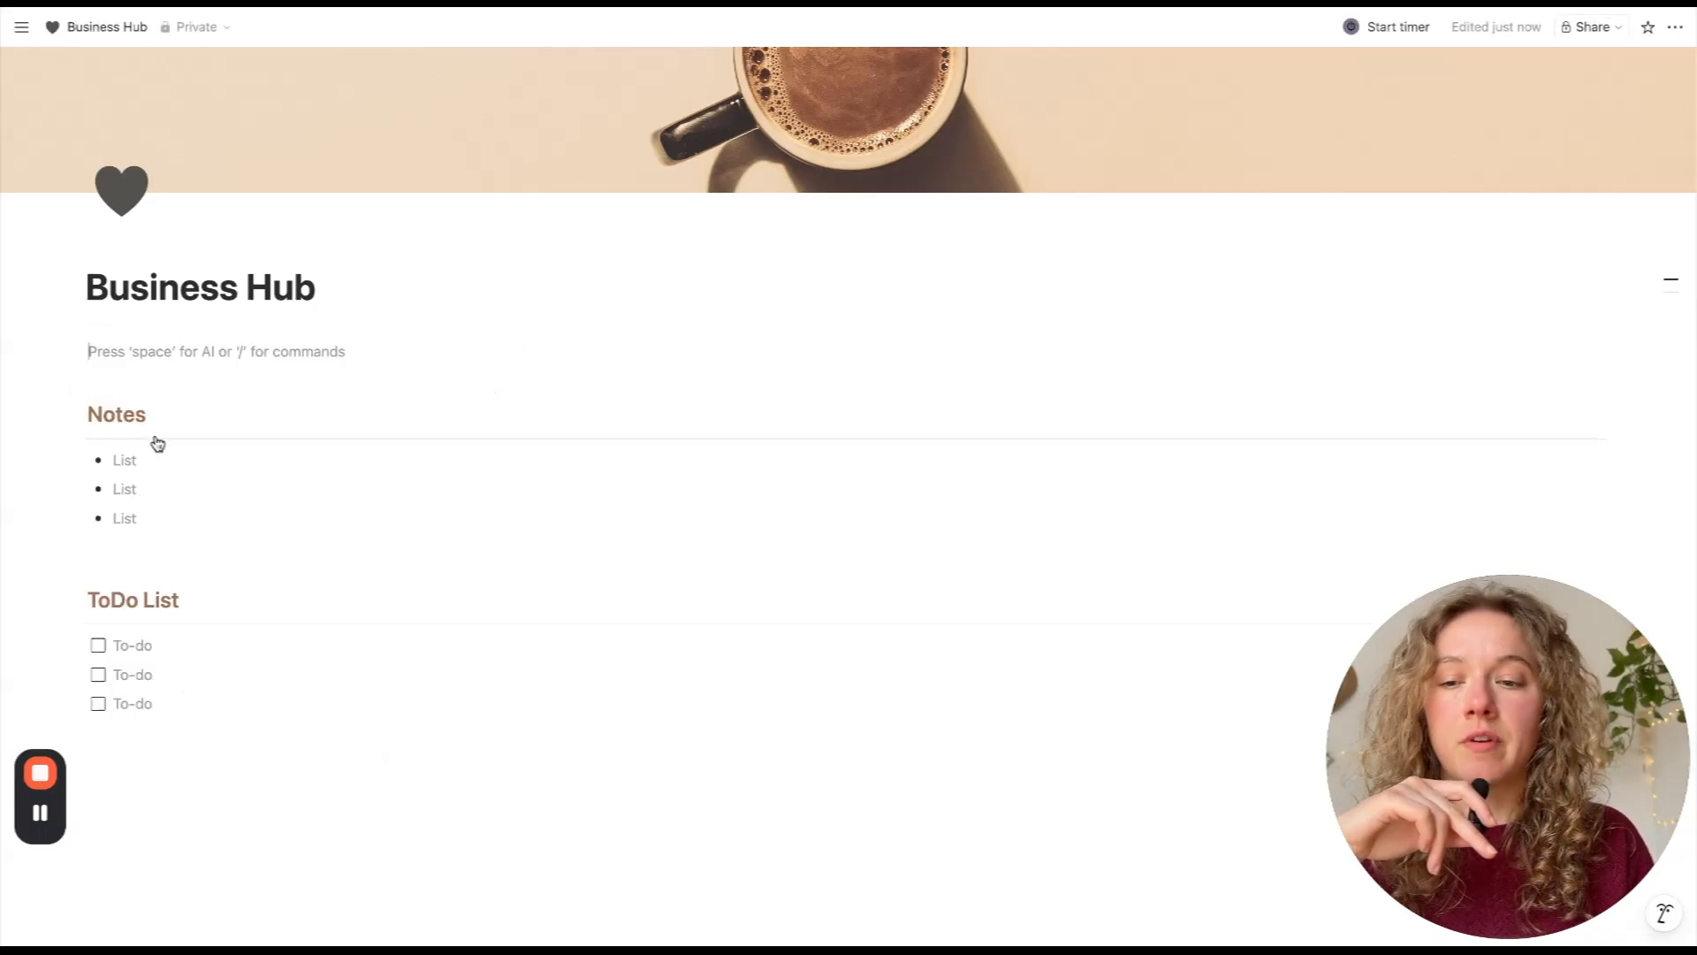
- Move the Notes heading, its divider and the bulleted list into the first column
{"action": "left_click_drag", "start_coordinate": [28, 408], "coordinate": [133, 522]}
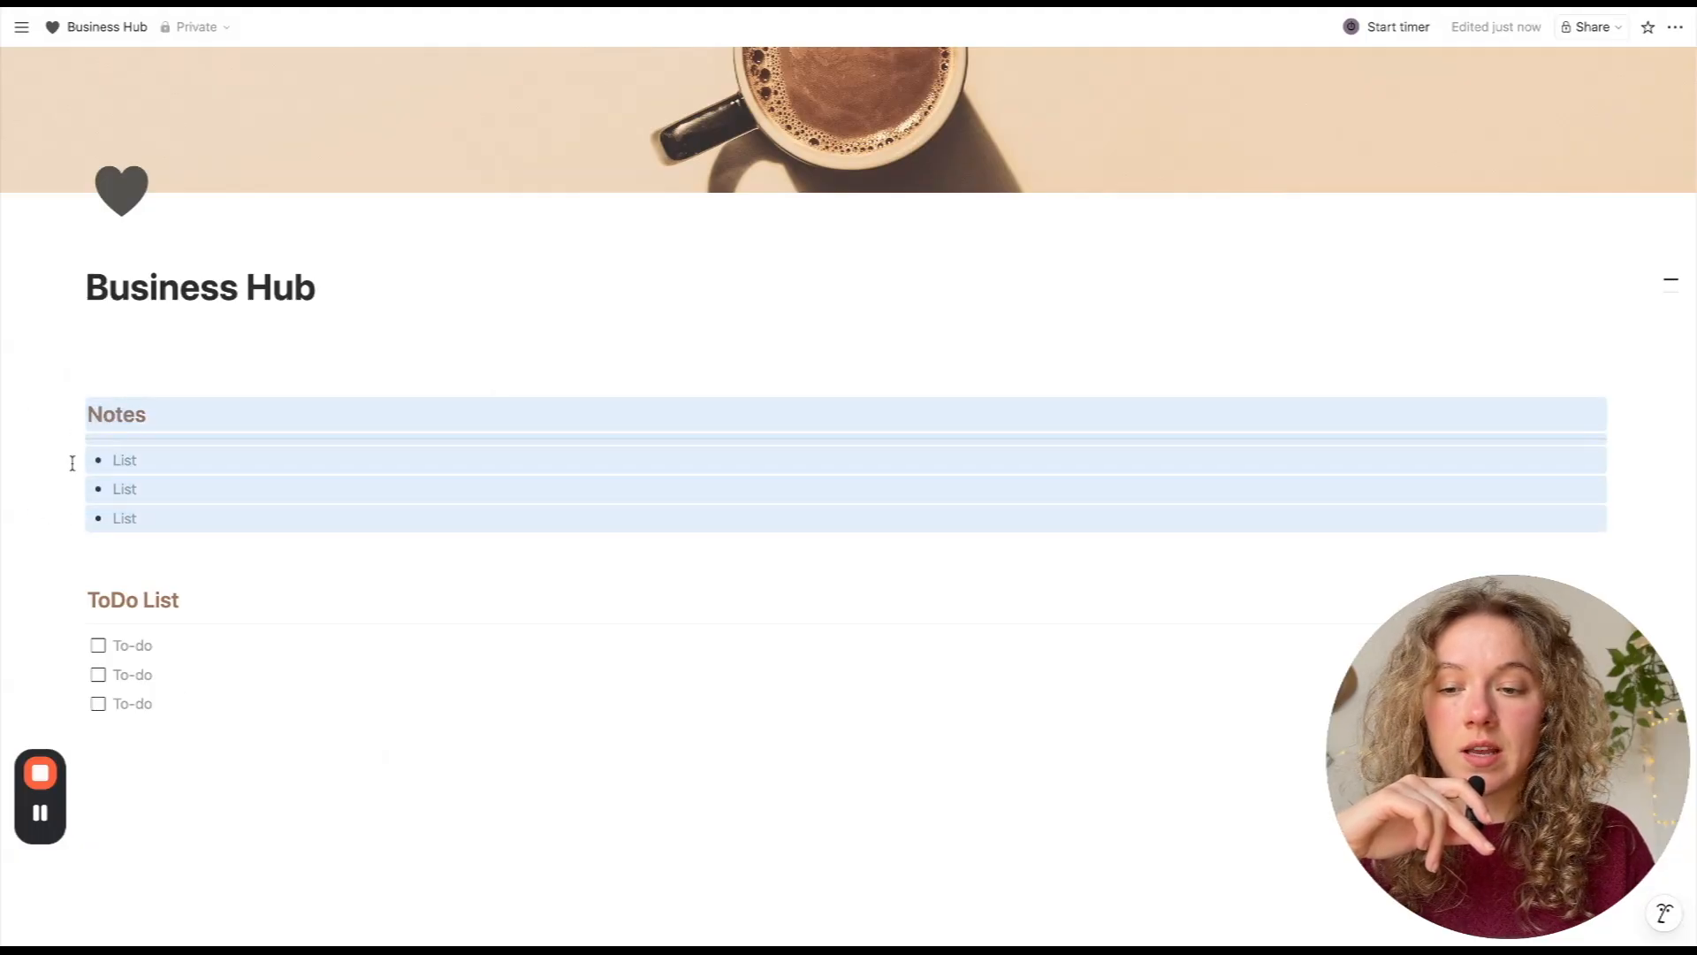
{"action": "left_click_drag", "start_coordinate": [70, 458], "coordinate": [123, 341]}
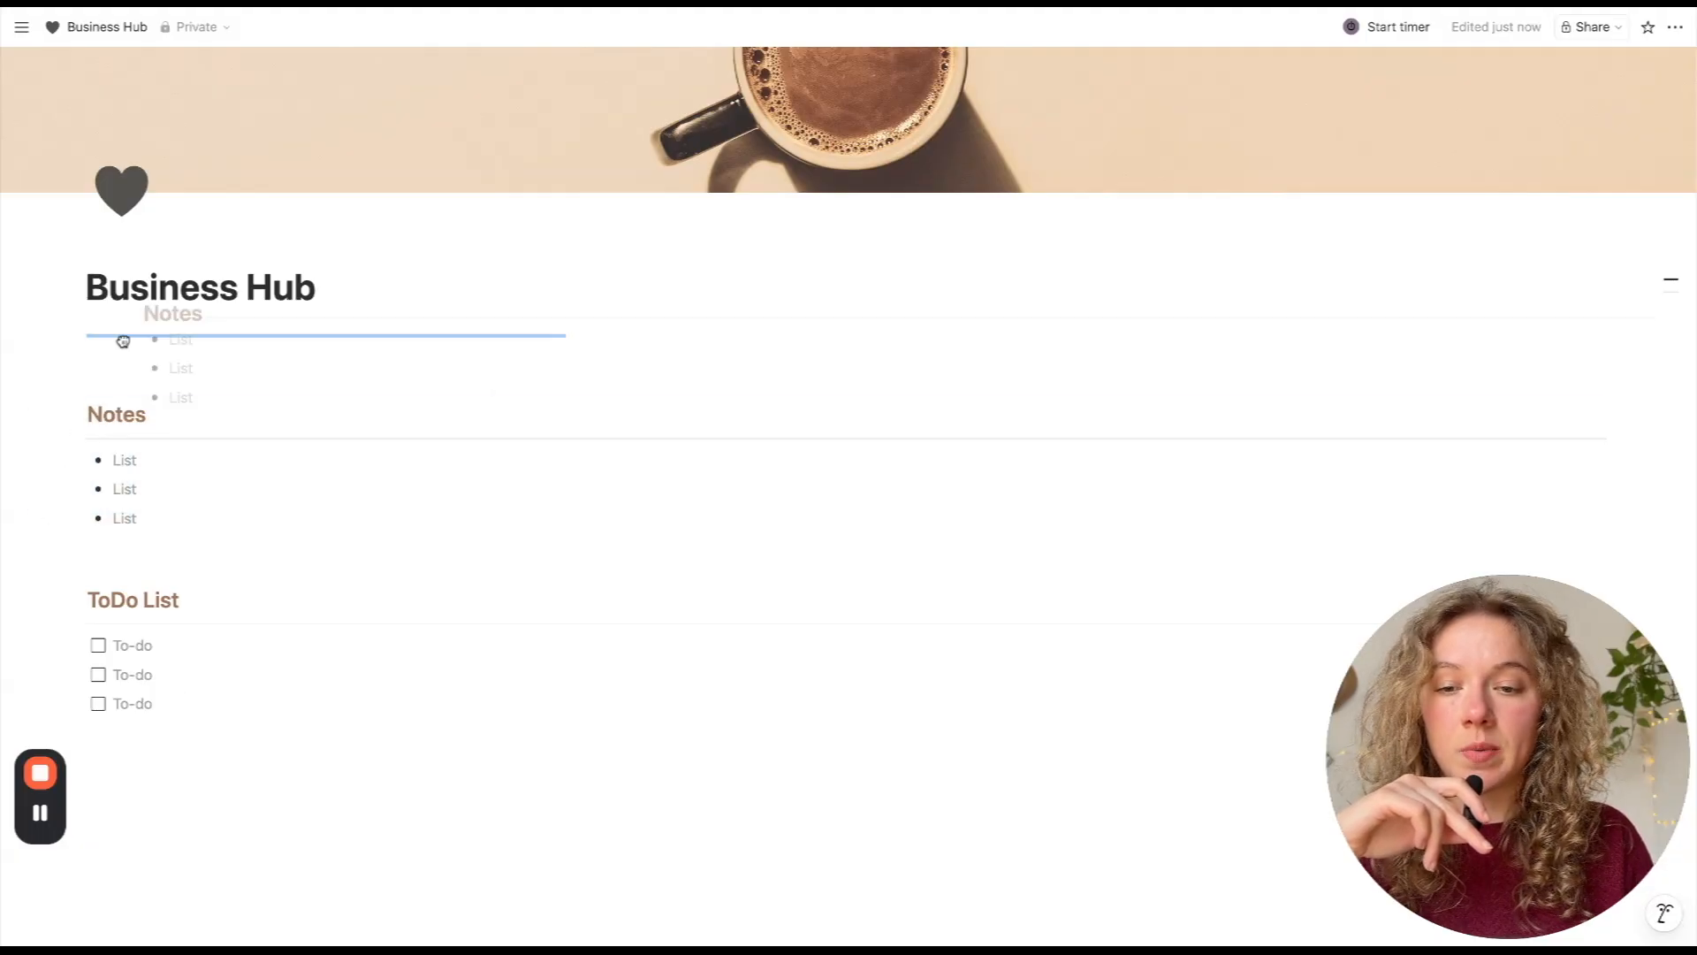
{"action": "left_click_drag", "start_coordinate": [122, 341], "coordinate": [123, 342]}
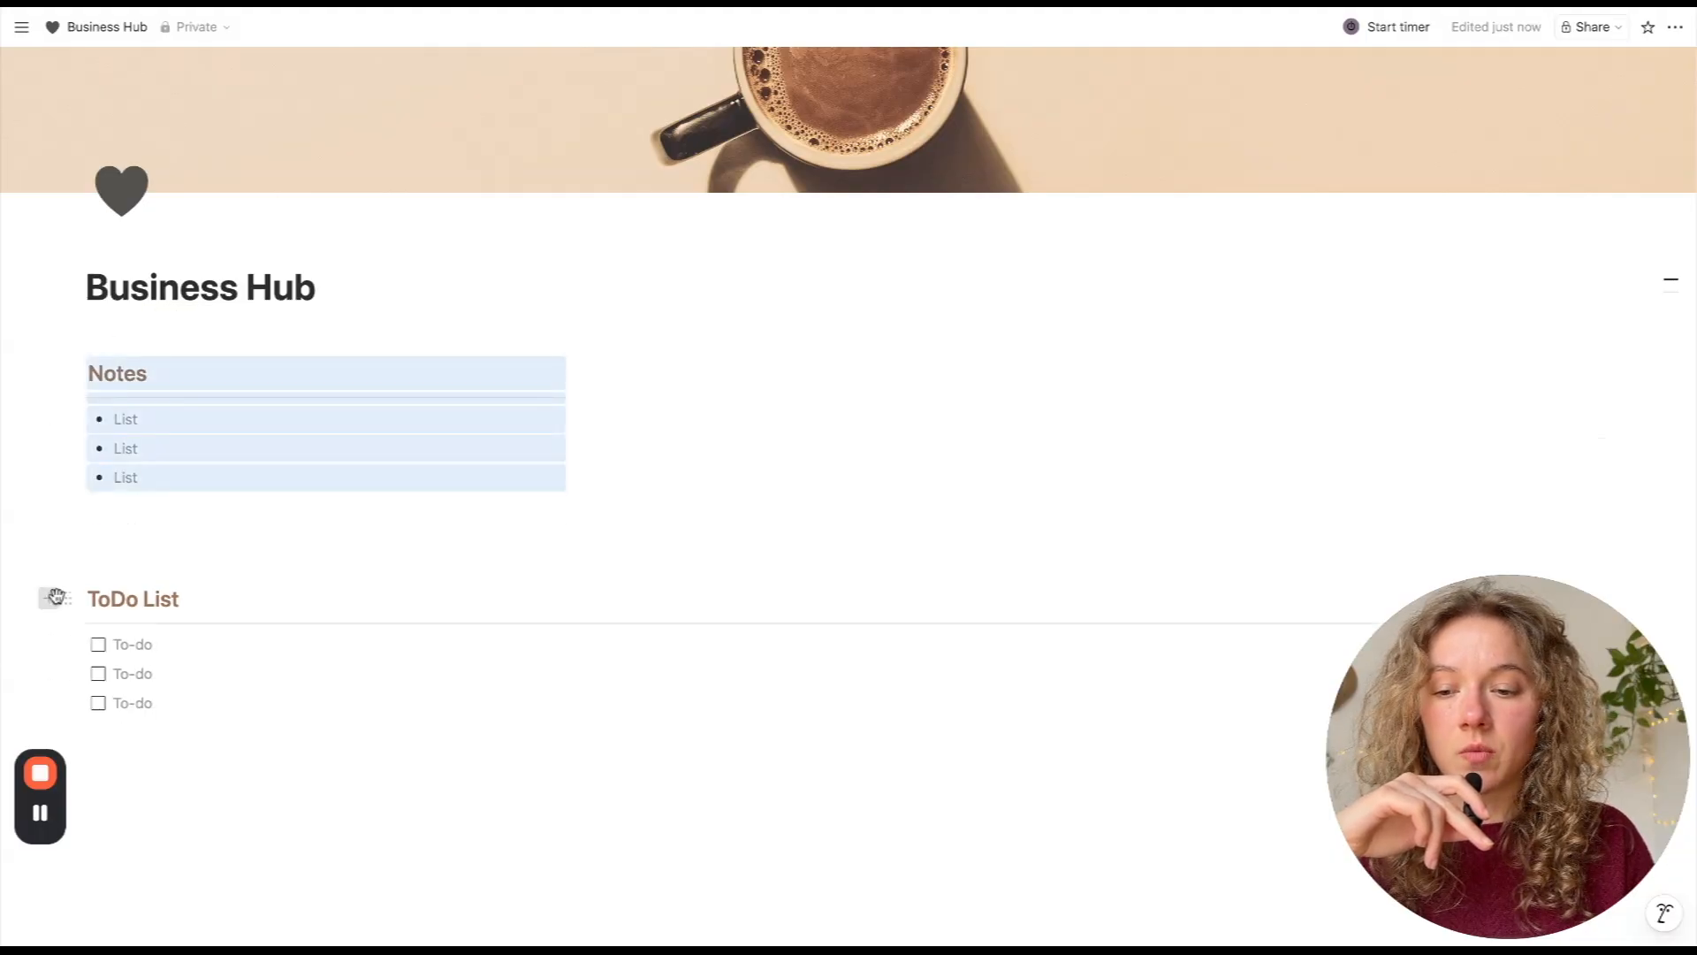
- Move the ToDo List section with its divider and checkboxes into the second column, removing the blank line above its heading
{"action": "left_click", "coordinate": [106, 566]}
{"action": "left_click_drag", "start_coordinate": [164, 758], "coordinate": [696, 356]}
{"action": "left_click", "coordinate": [655, 469]}
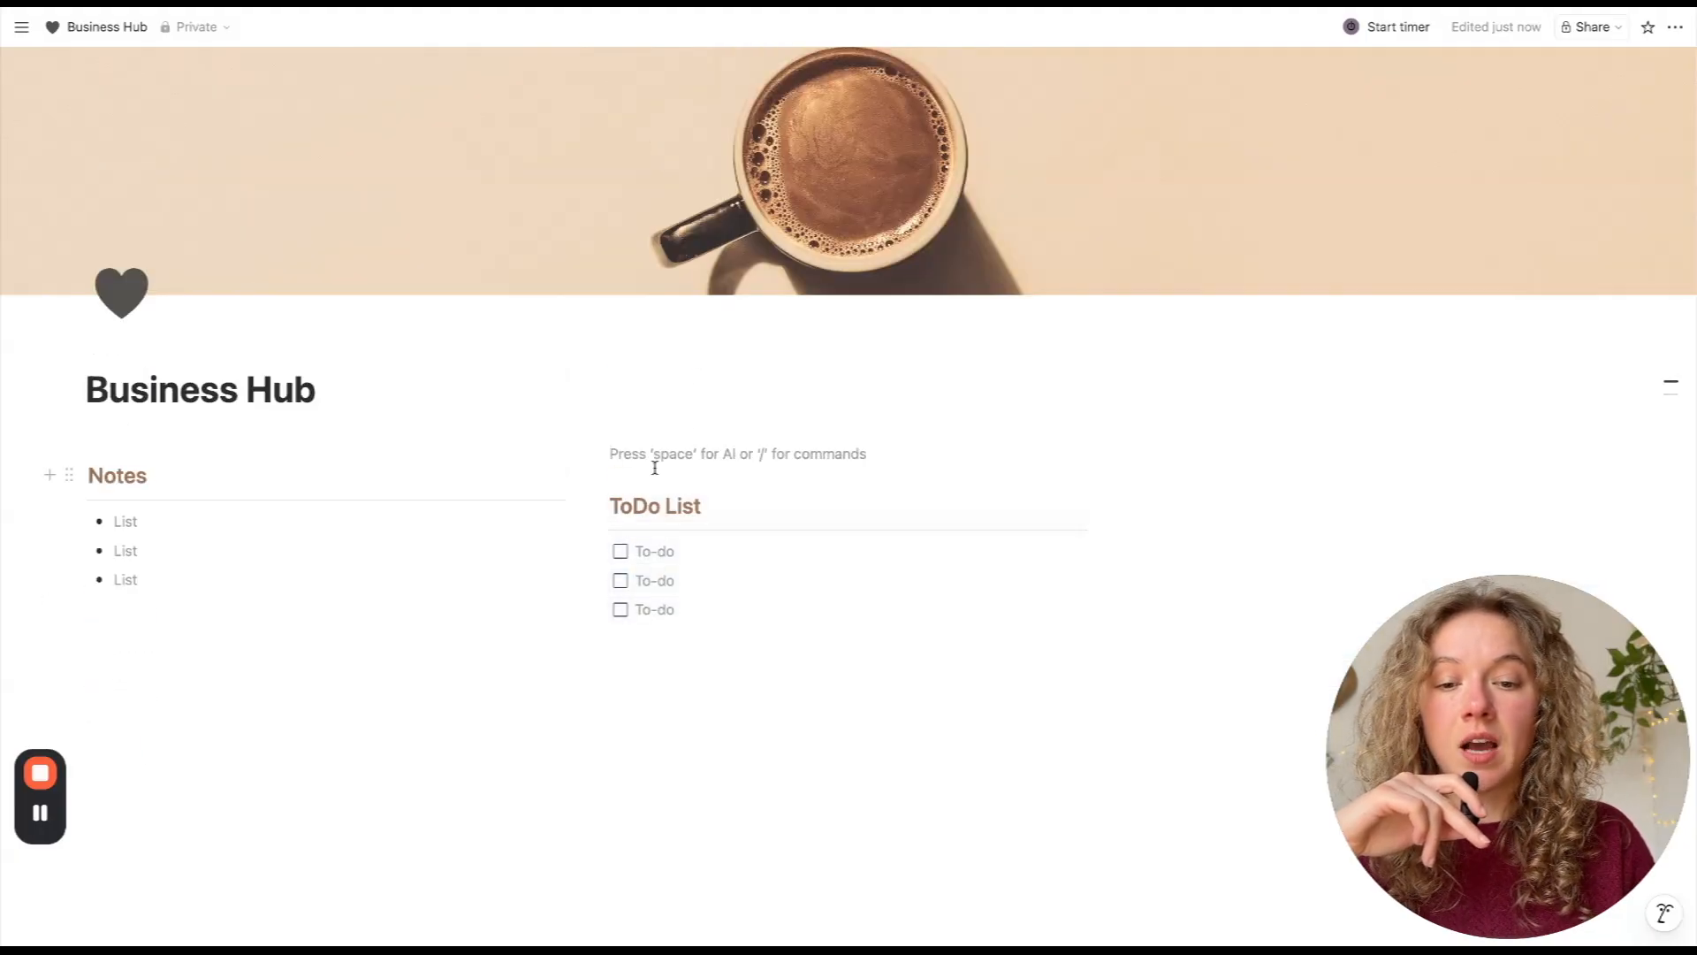
{"action": "key", "text": "BackSpace"}
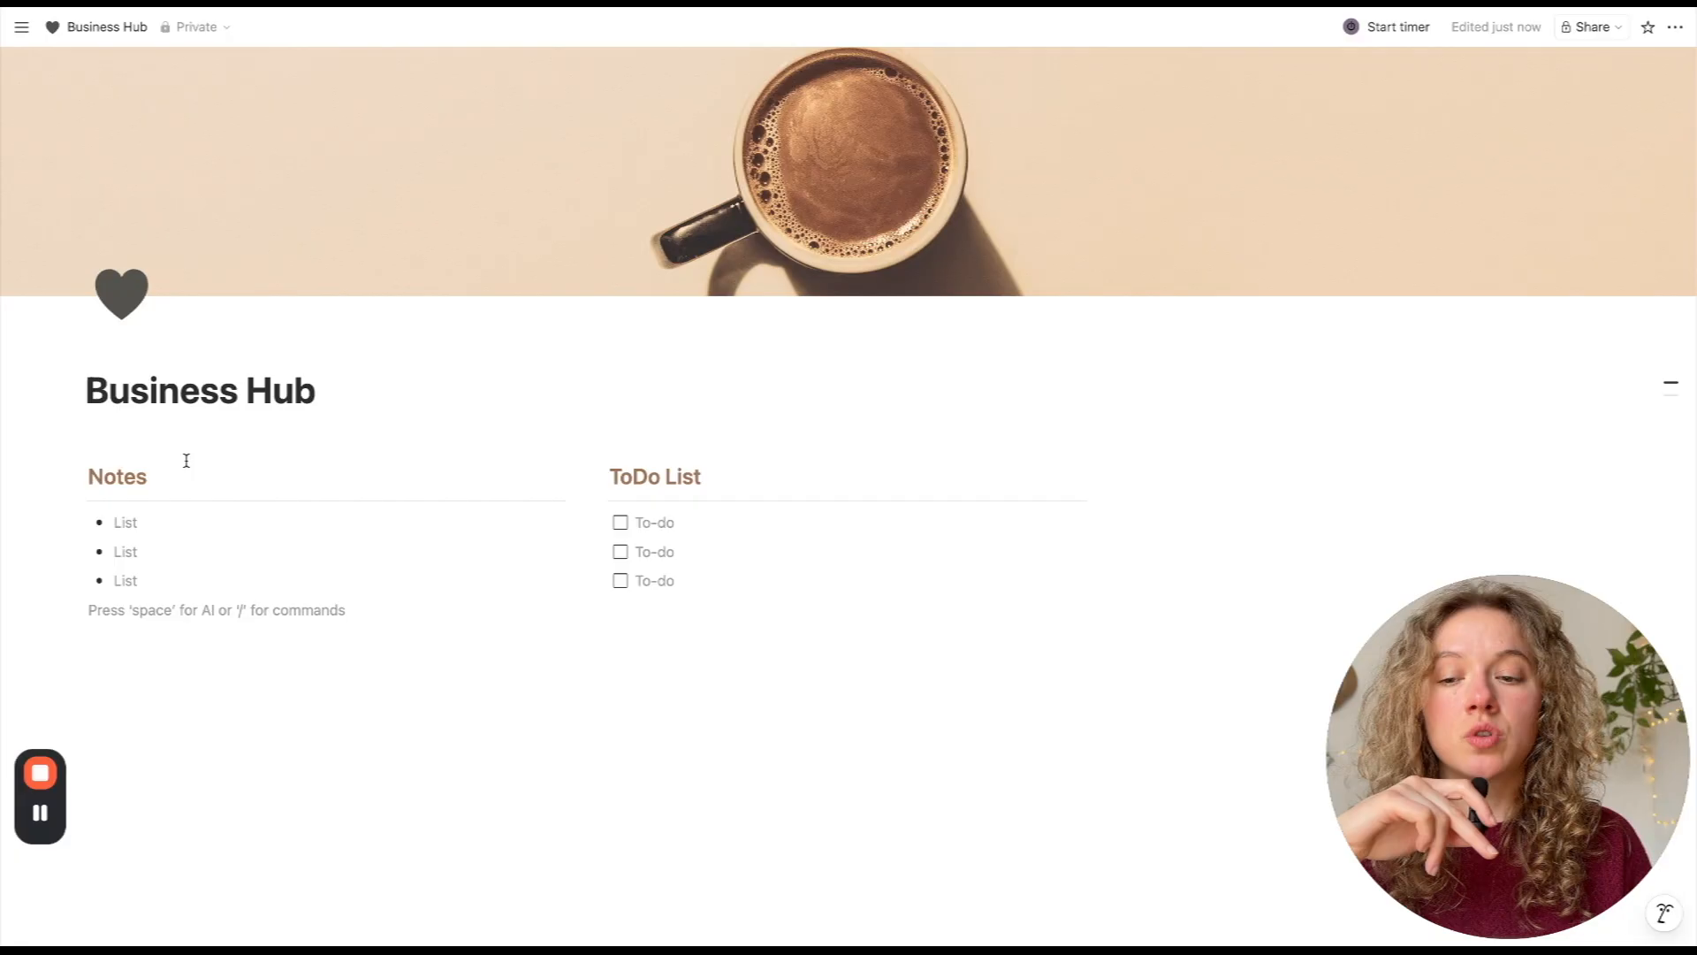
- Add blank lines below the Notes list in the first column and insert a callout block there
{"action": "key", "text": "Return"}
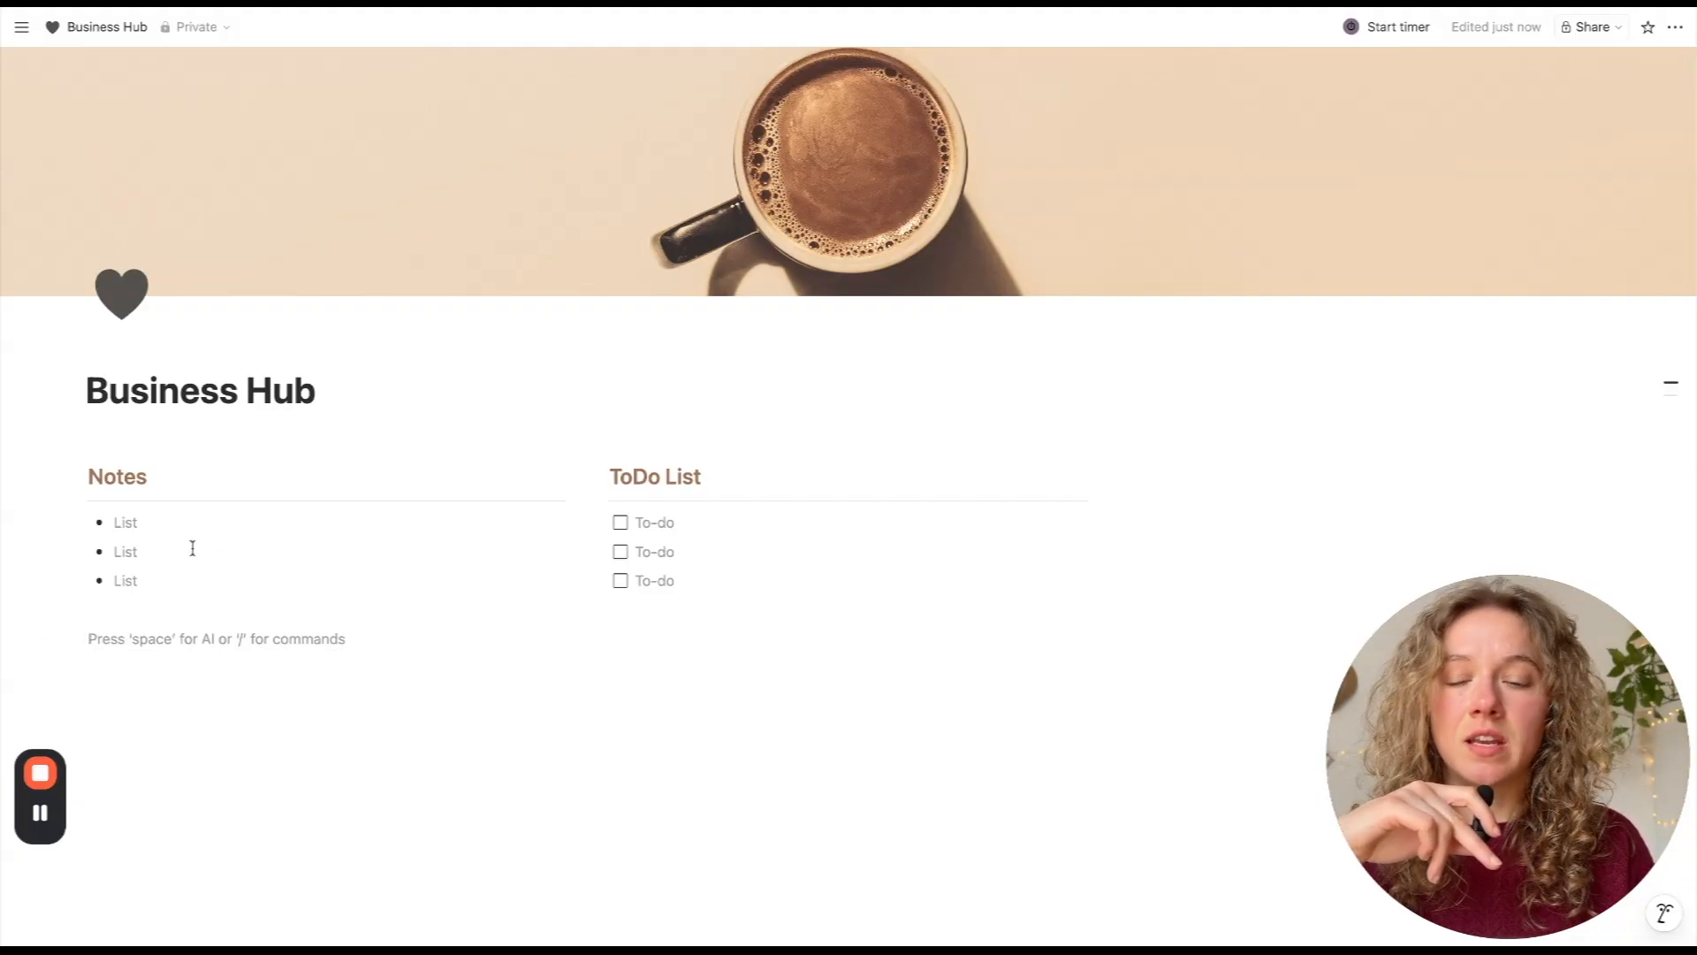
{"action": "key", "text": "Return"}
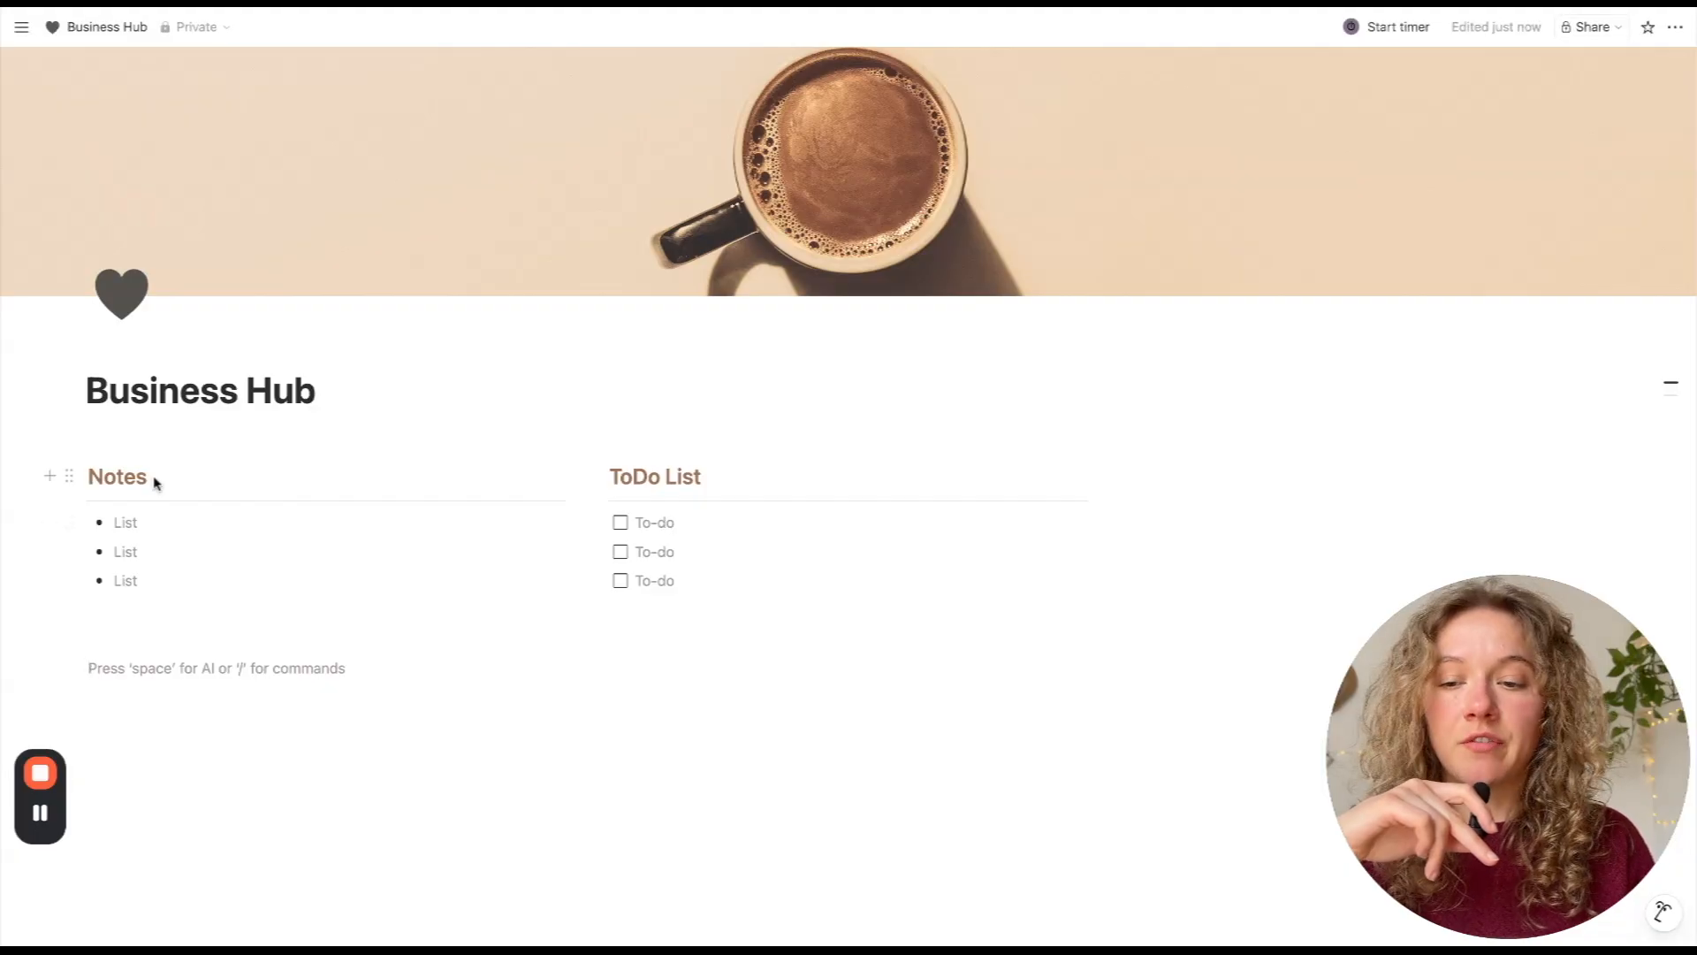
{"action": "type", "text": "/"}
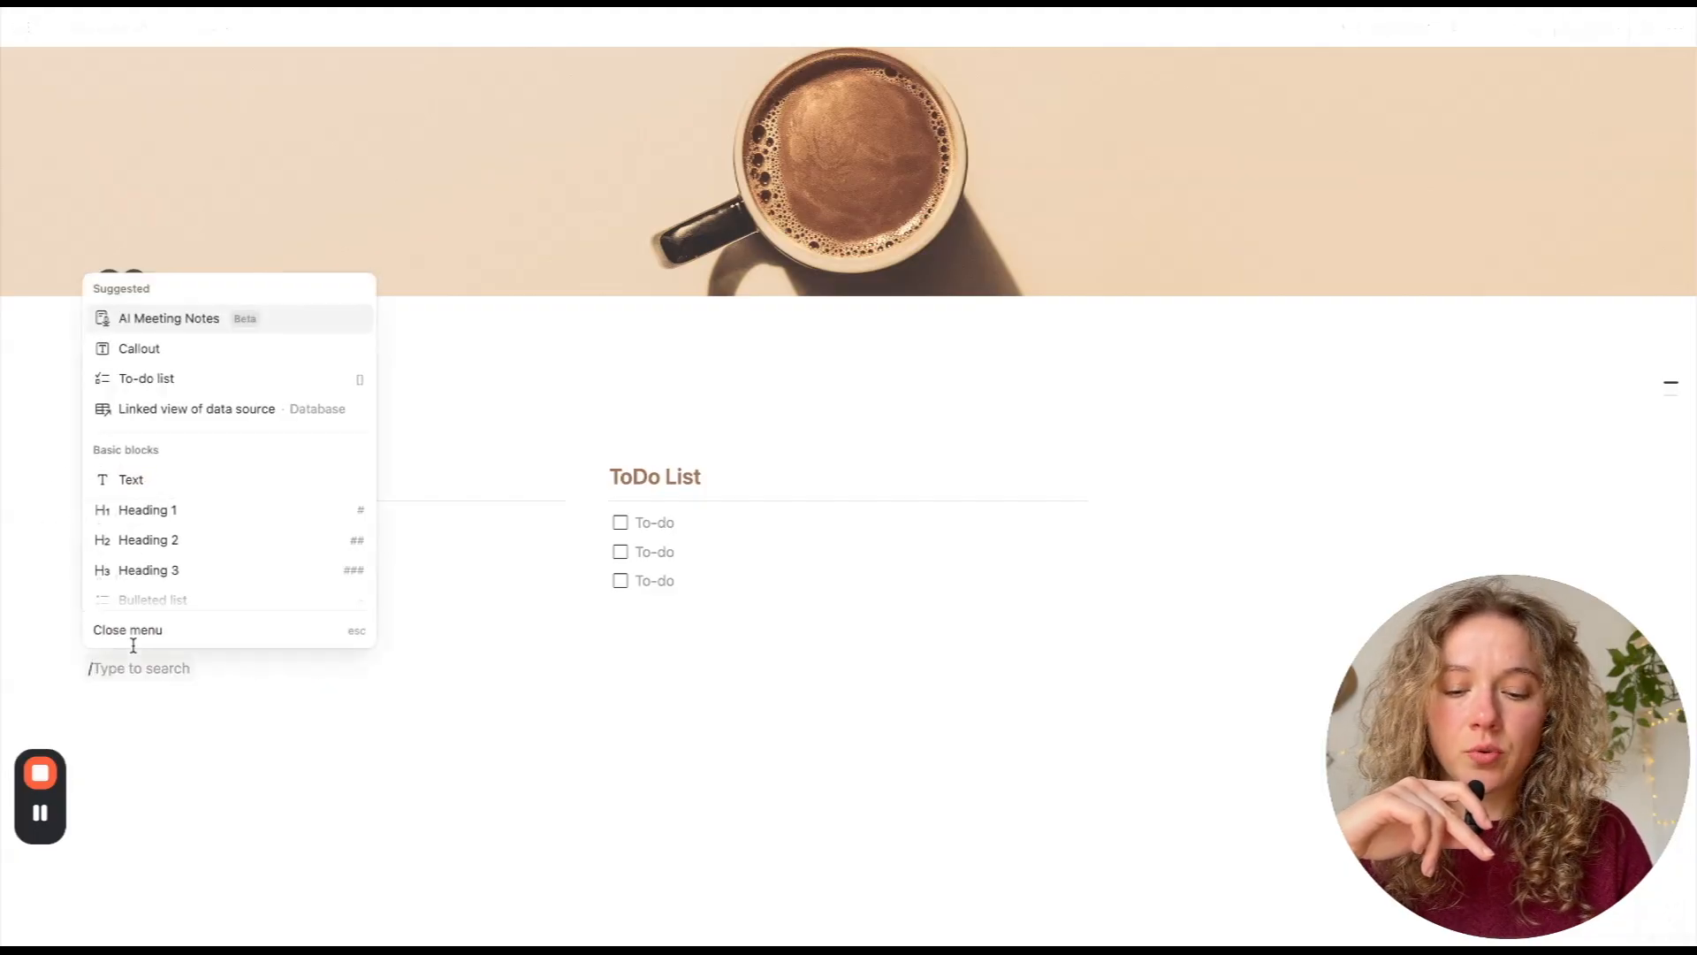
{"action": "type", "text": "call"}
{"action": "key", "text": "Return"}
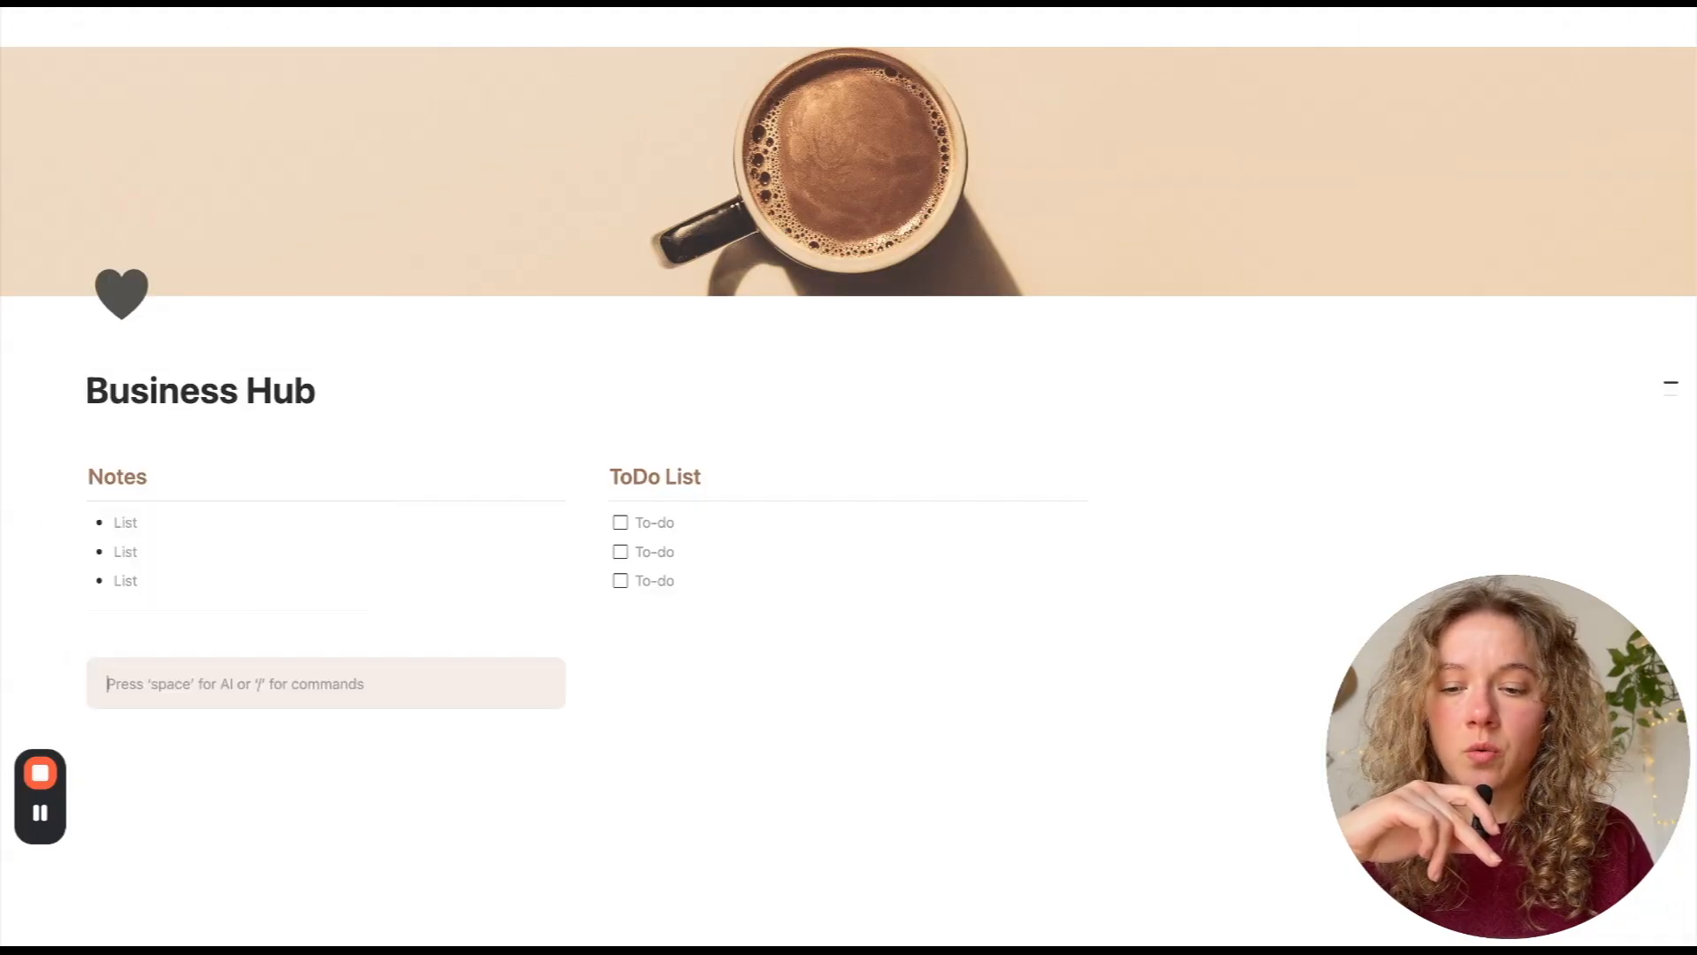
- Review the text and background color options for the new callout below the Notes list
{"action": "scroll", "coordinate": [84, 652], "scroll_direction": "down", "scroll_amount": 1}
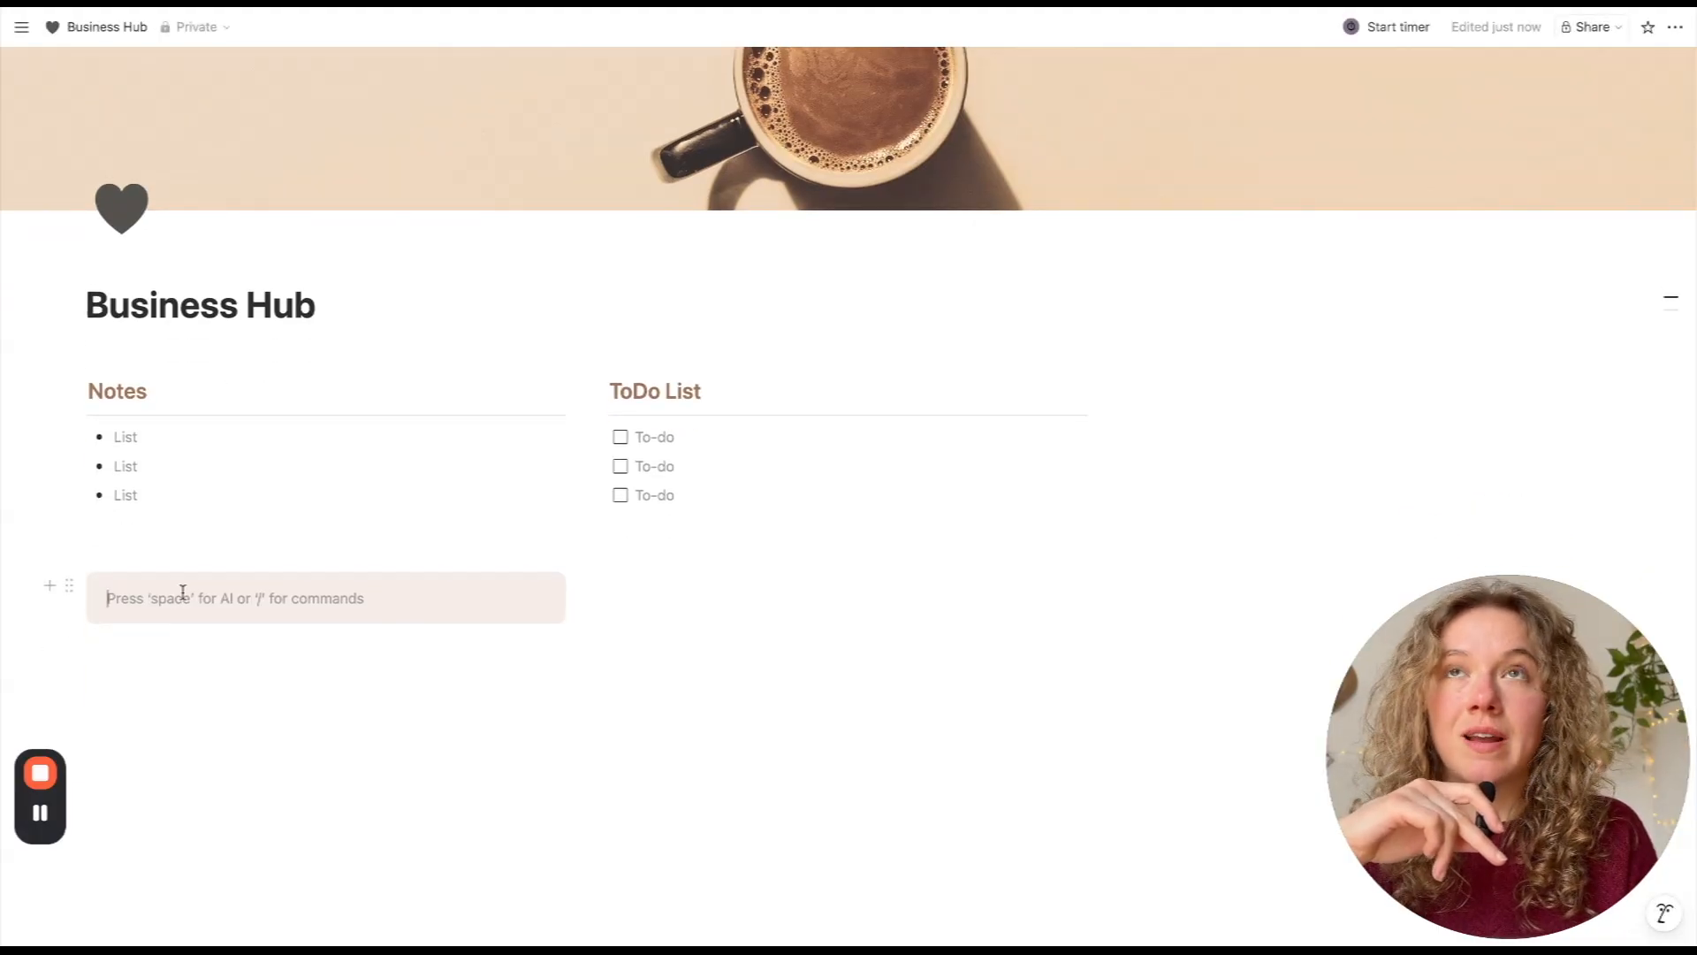
{"action": "left_click", "coordinate": [69, 585]}
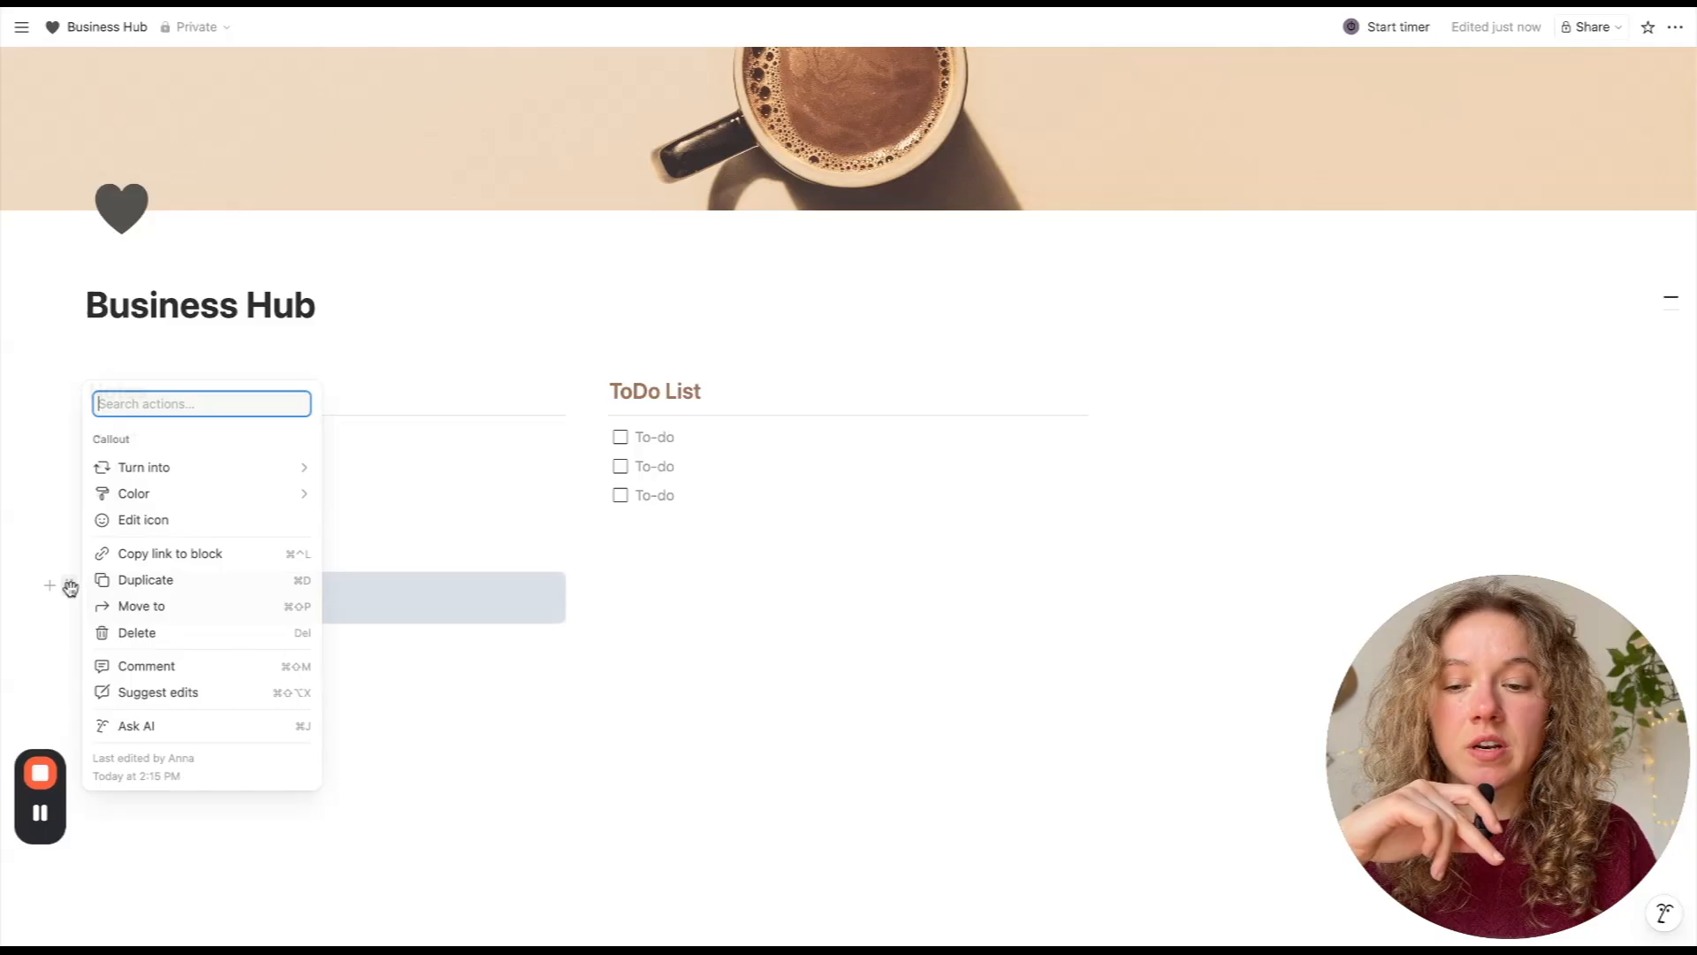
{"action": "mouse_move", "coordinate": [162, 494]}
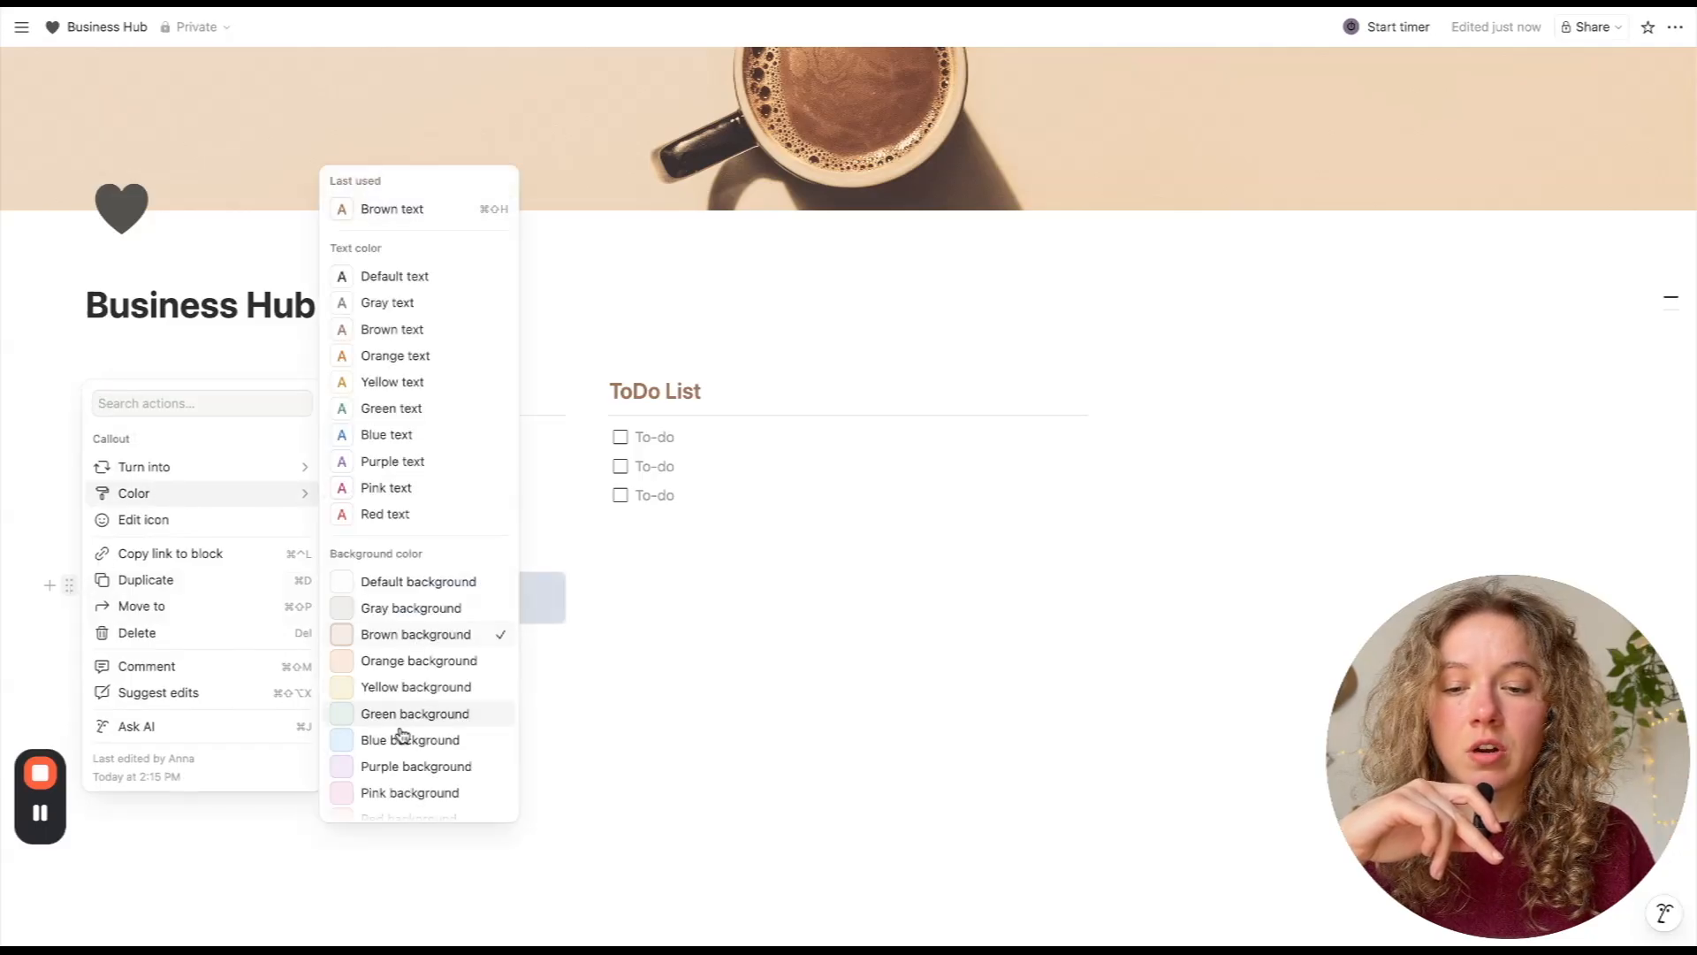
{"action": "left_click", "coordinate": [461, 608]}
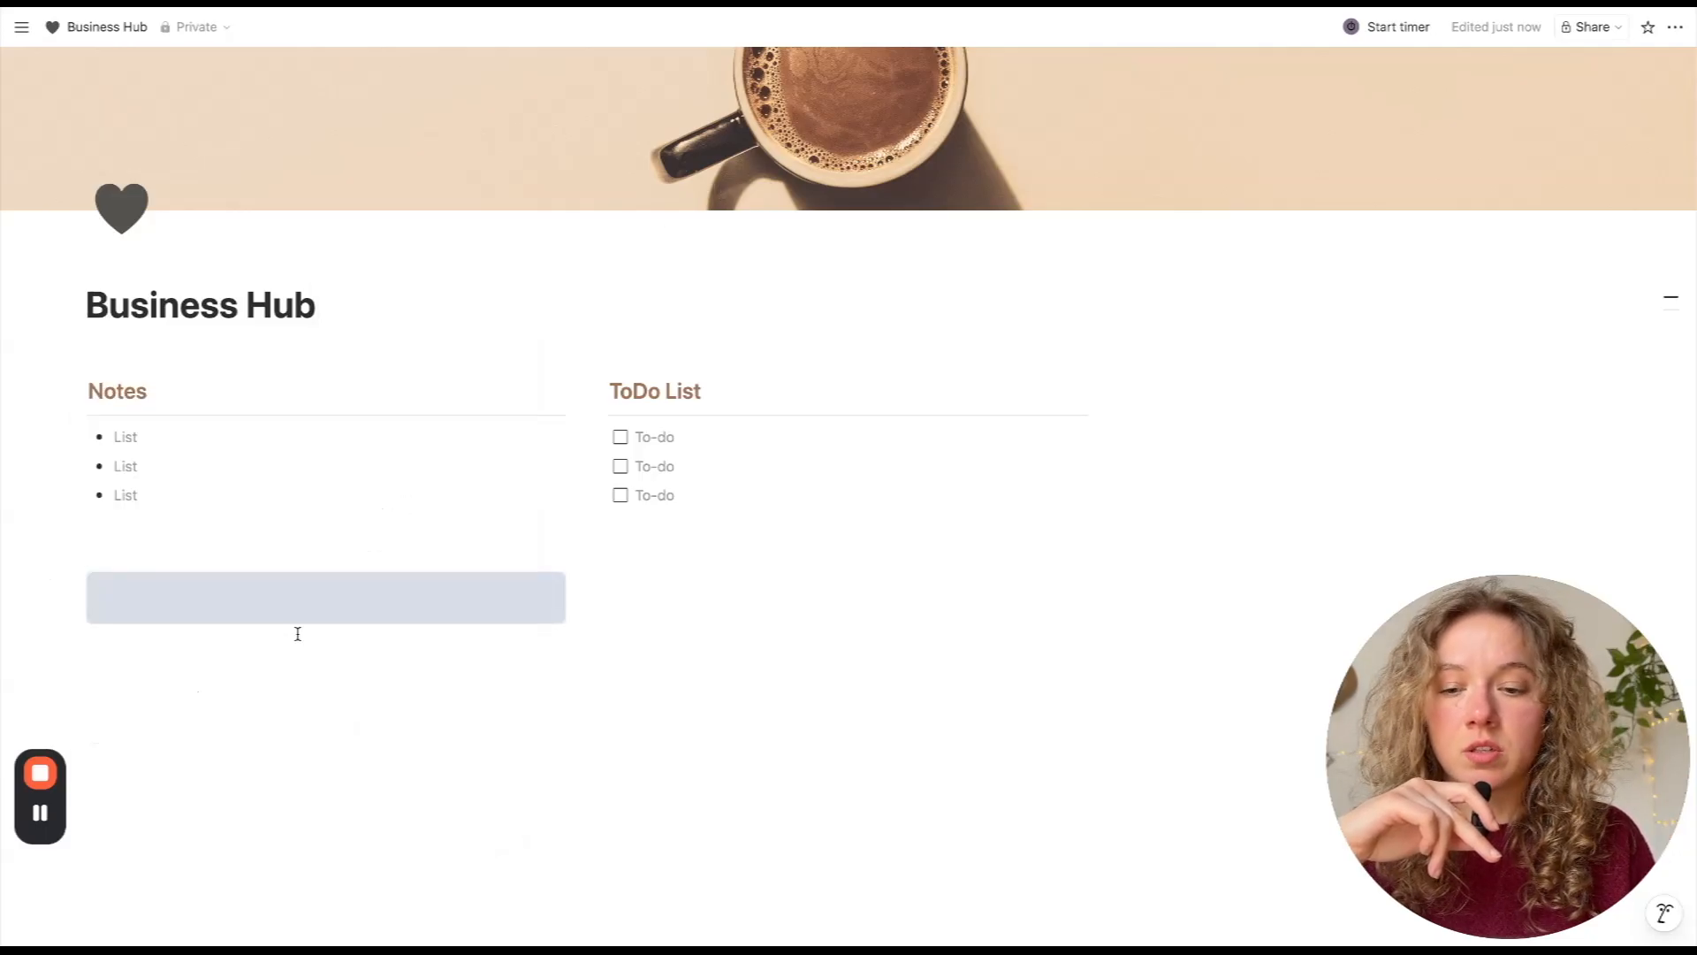
{"action": "left_click", "coordinate": [121, 566]}
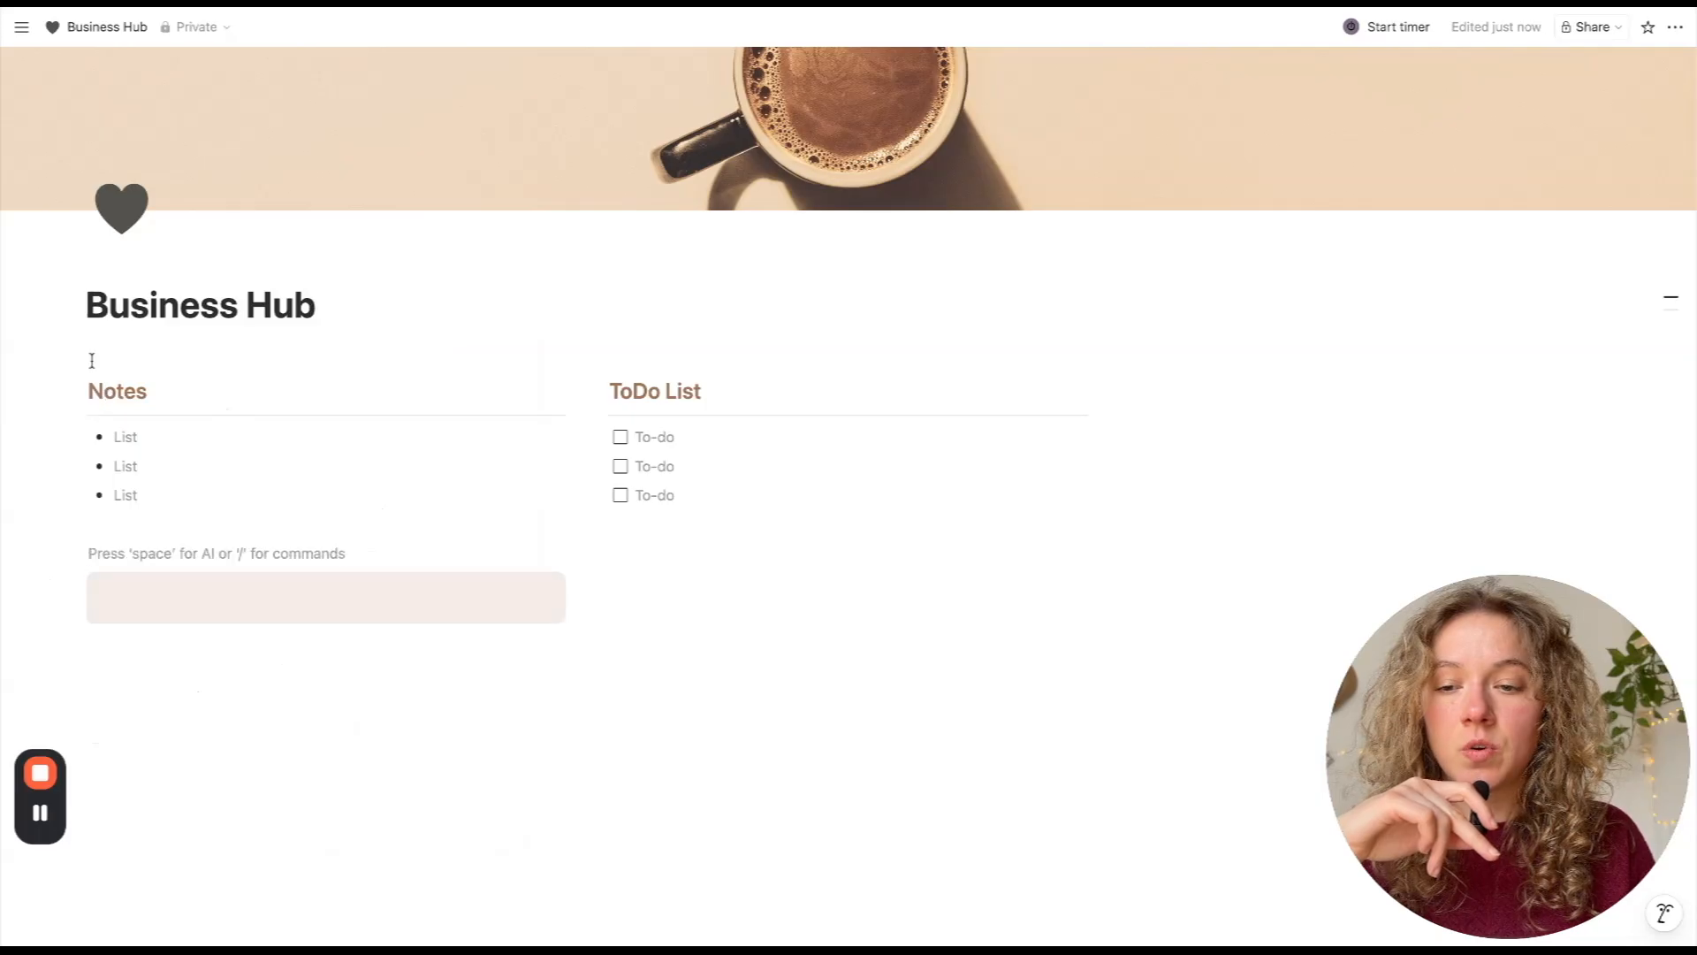
- Move the Notes heading, divider and bulleted list into the callout, and remove the blank lines inside and above it
{"action": "left_click_drag", "start_coordinate": [71, 362], "coordinate": [141, 495]}
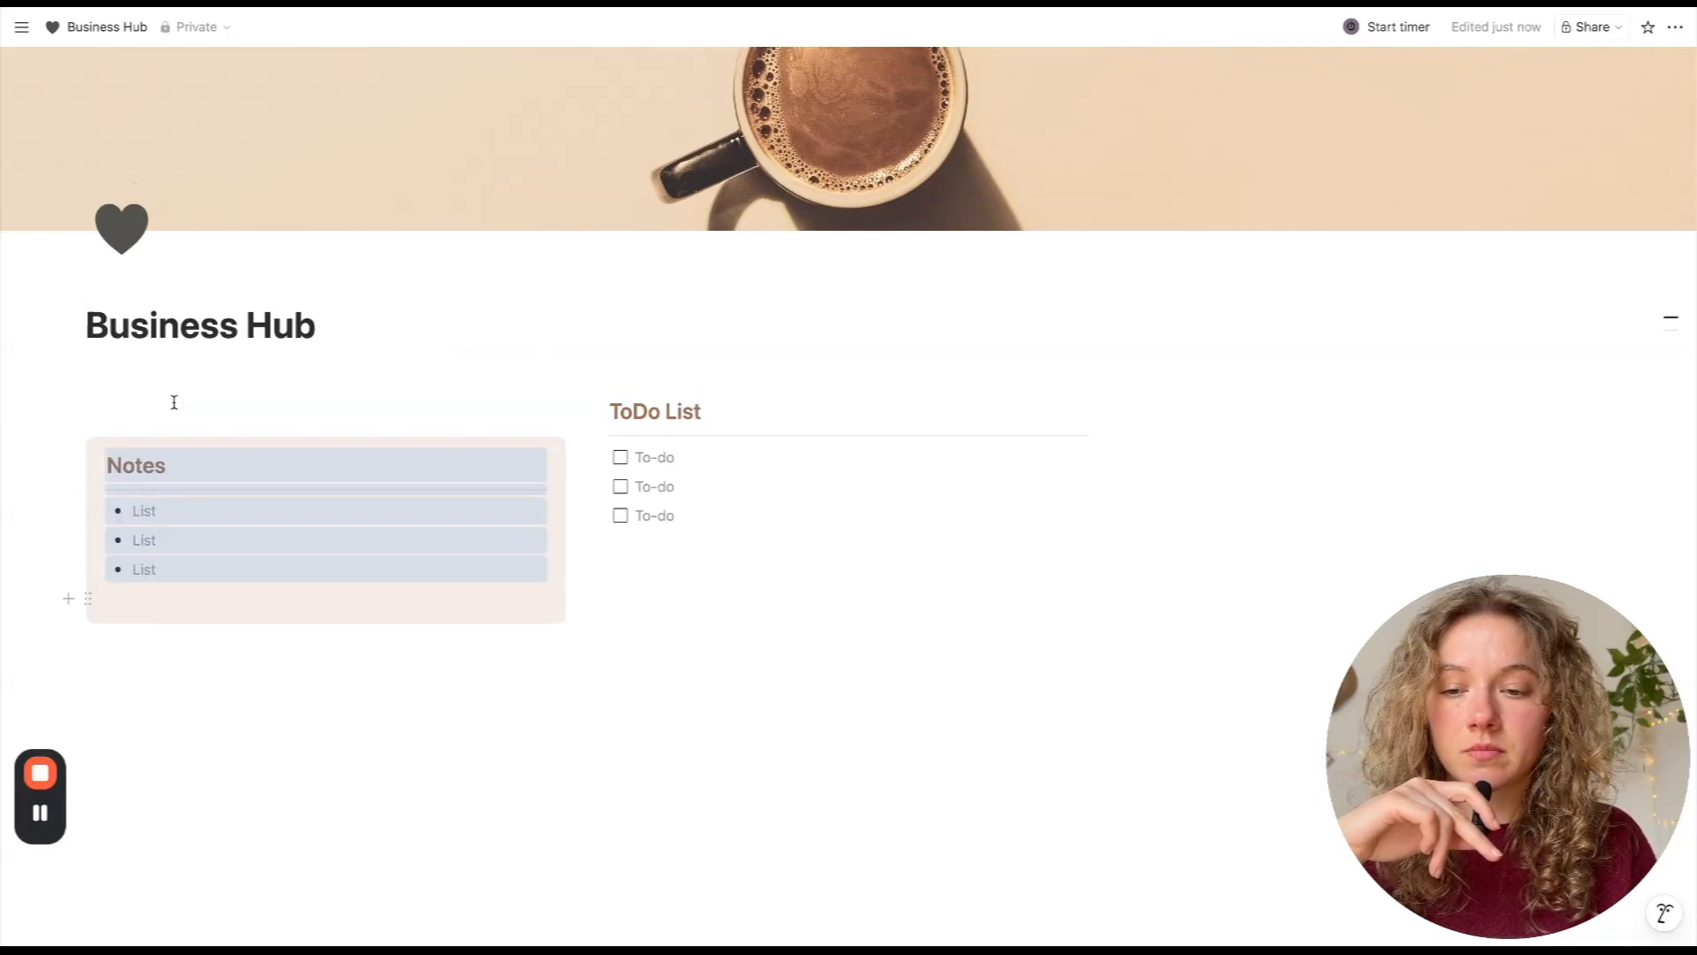
{"action": "left_click", "coordinate": [175, 402]}
{"action": "left_click", "coordinate": [156, 595]}
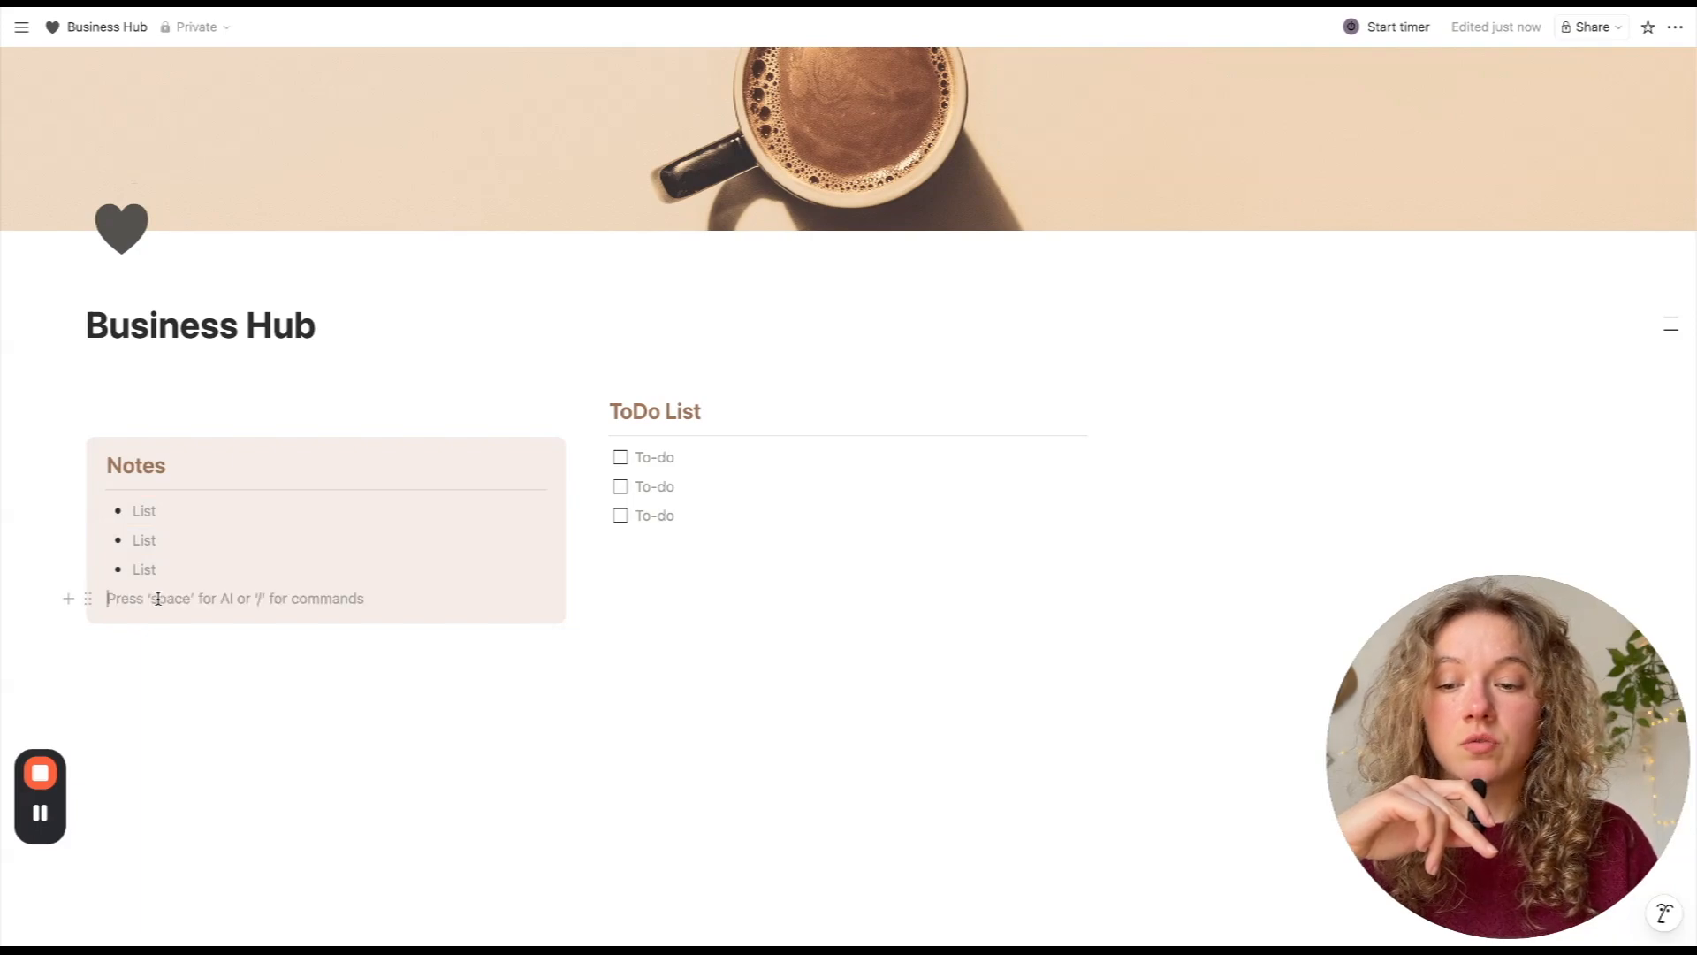
{"action": "key", "text": "BackSpace"}
{"action": "left_click", "coordinate": [163, 416]}
{"action": "key", "text": "BackSpace"}
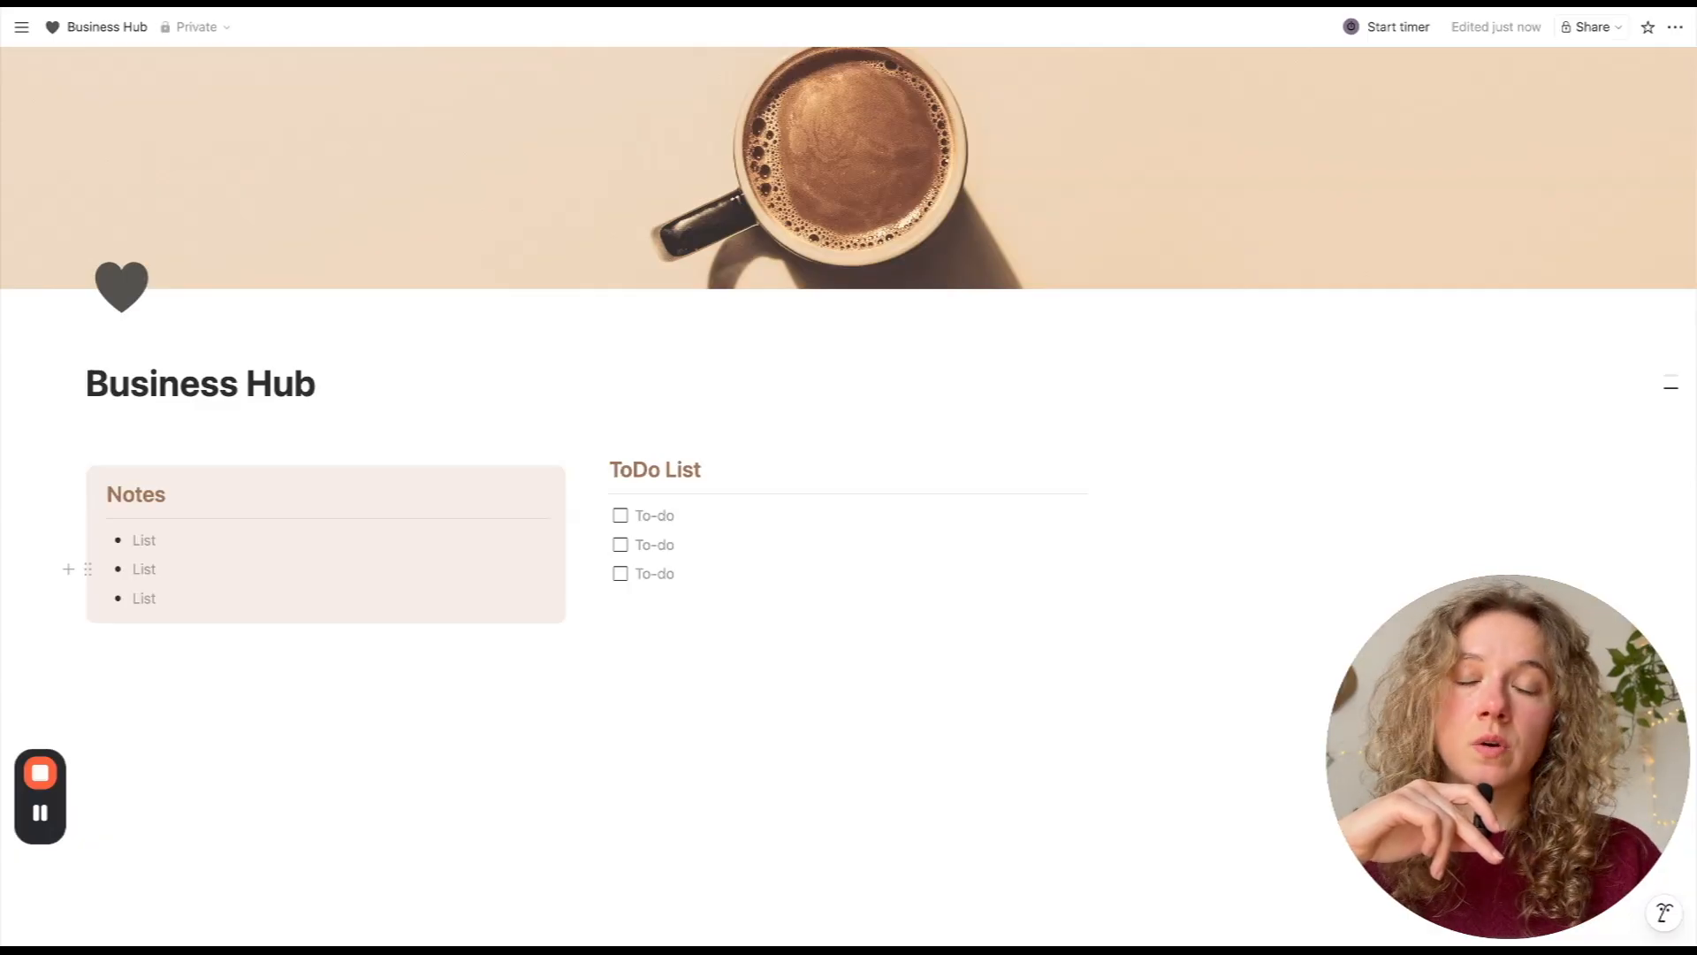
{"action": "type", "text": "ghklkhjvghklh"}
{"action": "left_click", "coordinate": [161, 569]}
{"action": "type", "text": "kjlnjb"}
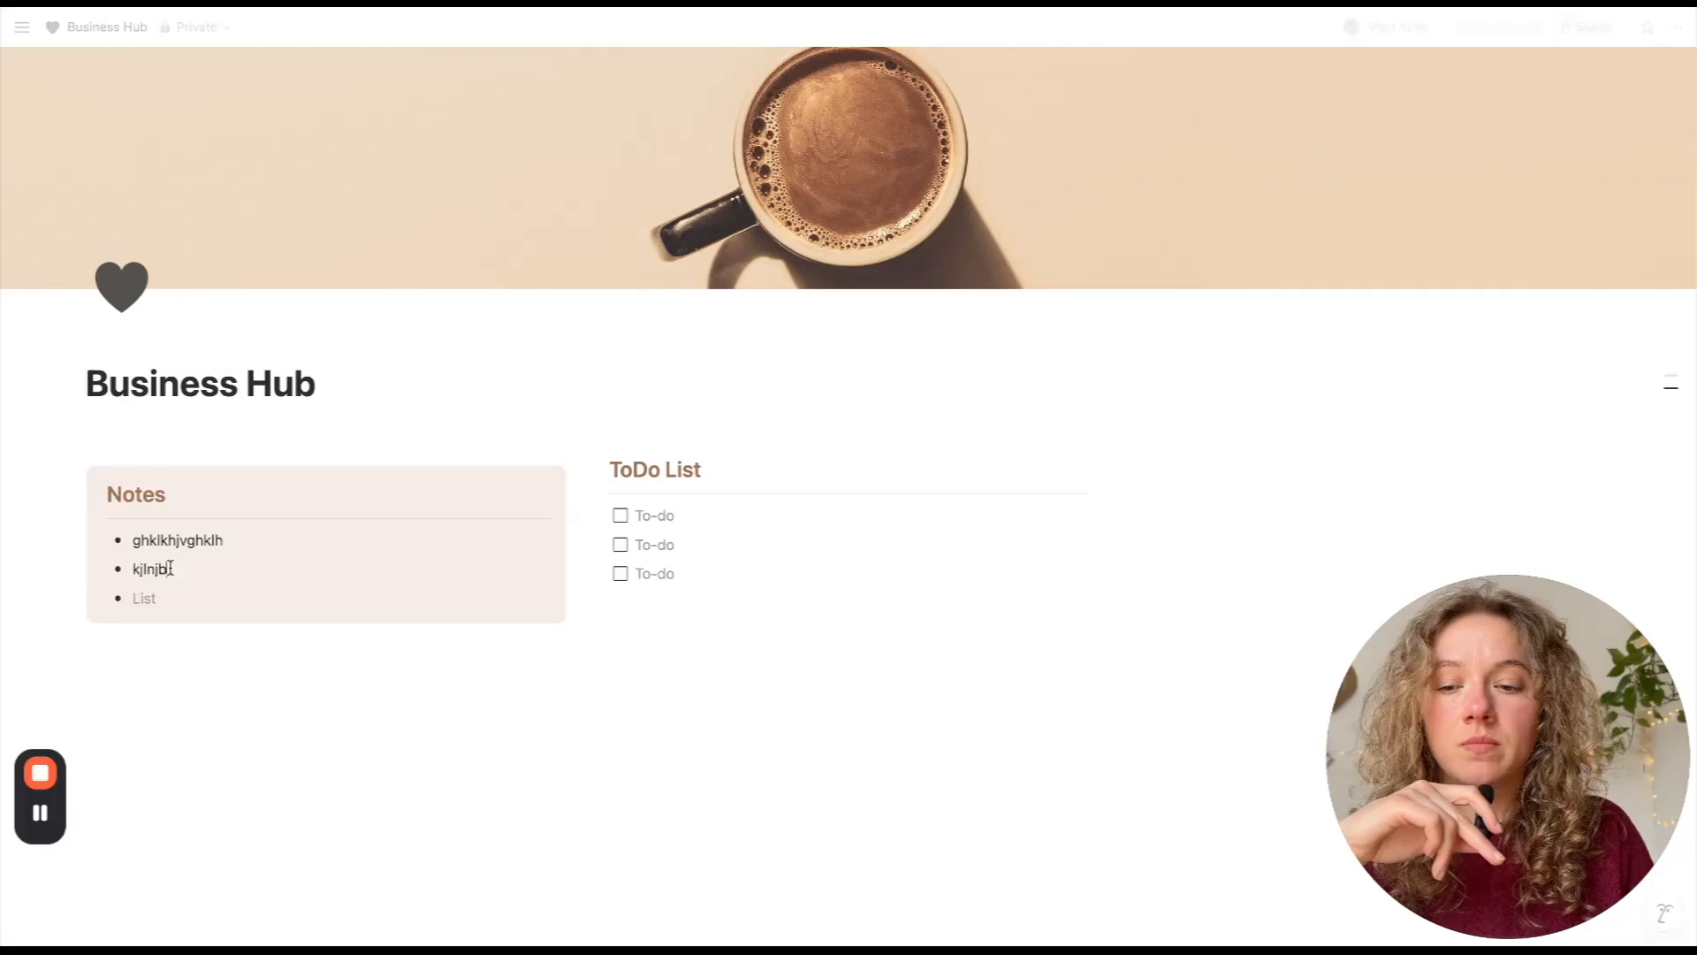
{"action": "key", "text": "BackSpace"}
{"action": "key", "text": "BackSpace"}
{"action": "key", "text": "BackSpace"}
{"action": "key", "text": "BackSpace"}
{"action": "key", "text": "BackSpace"}
{"action": "key", "text": "BackSpace"}
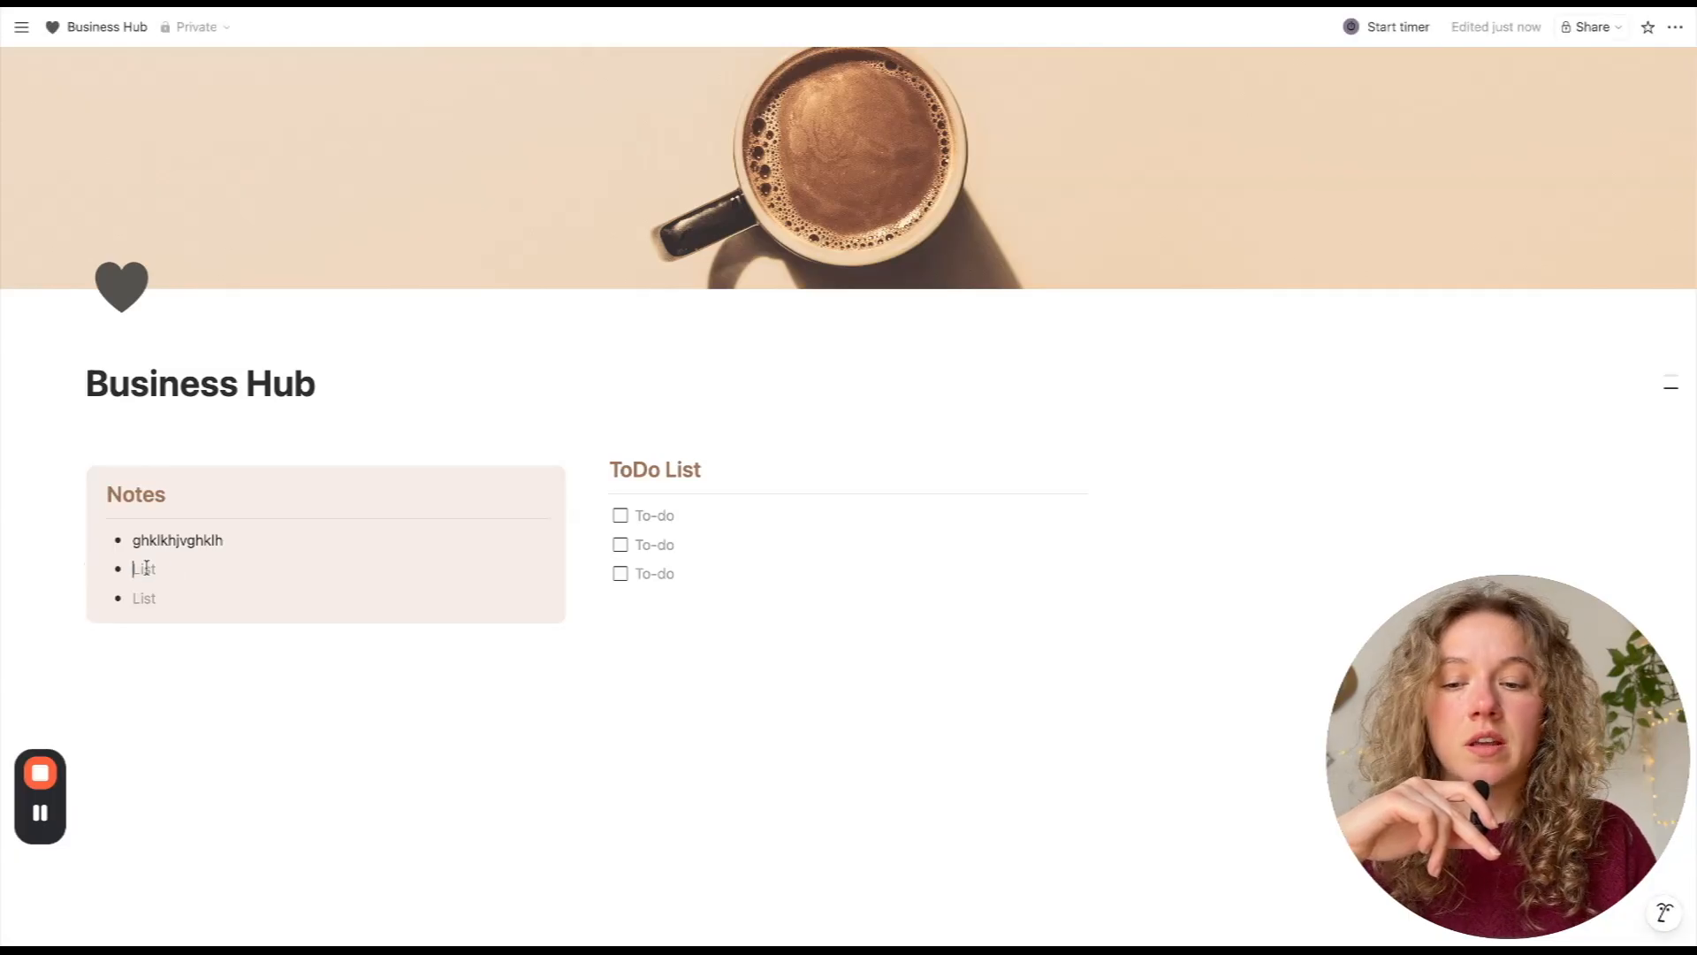
{"action": "left_click", "coordinate": [187, 541]}
{"action": "double_click", "coordinate": [190, 541]}
{"action": "key", "text": "BackSpace"}
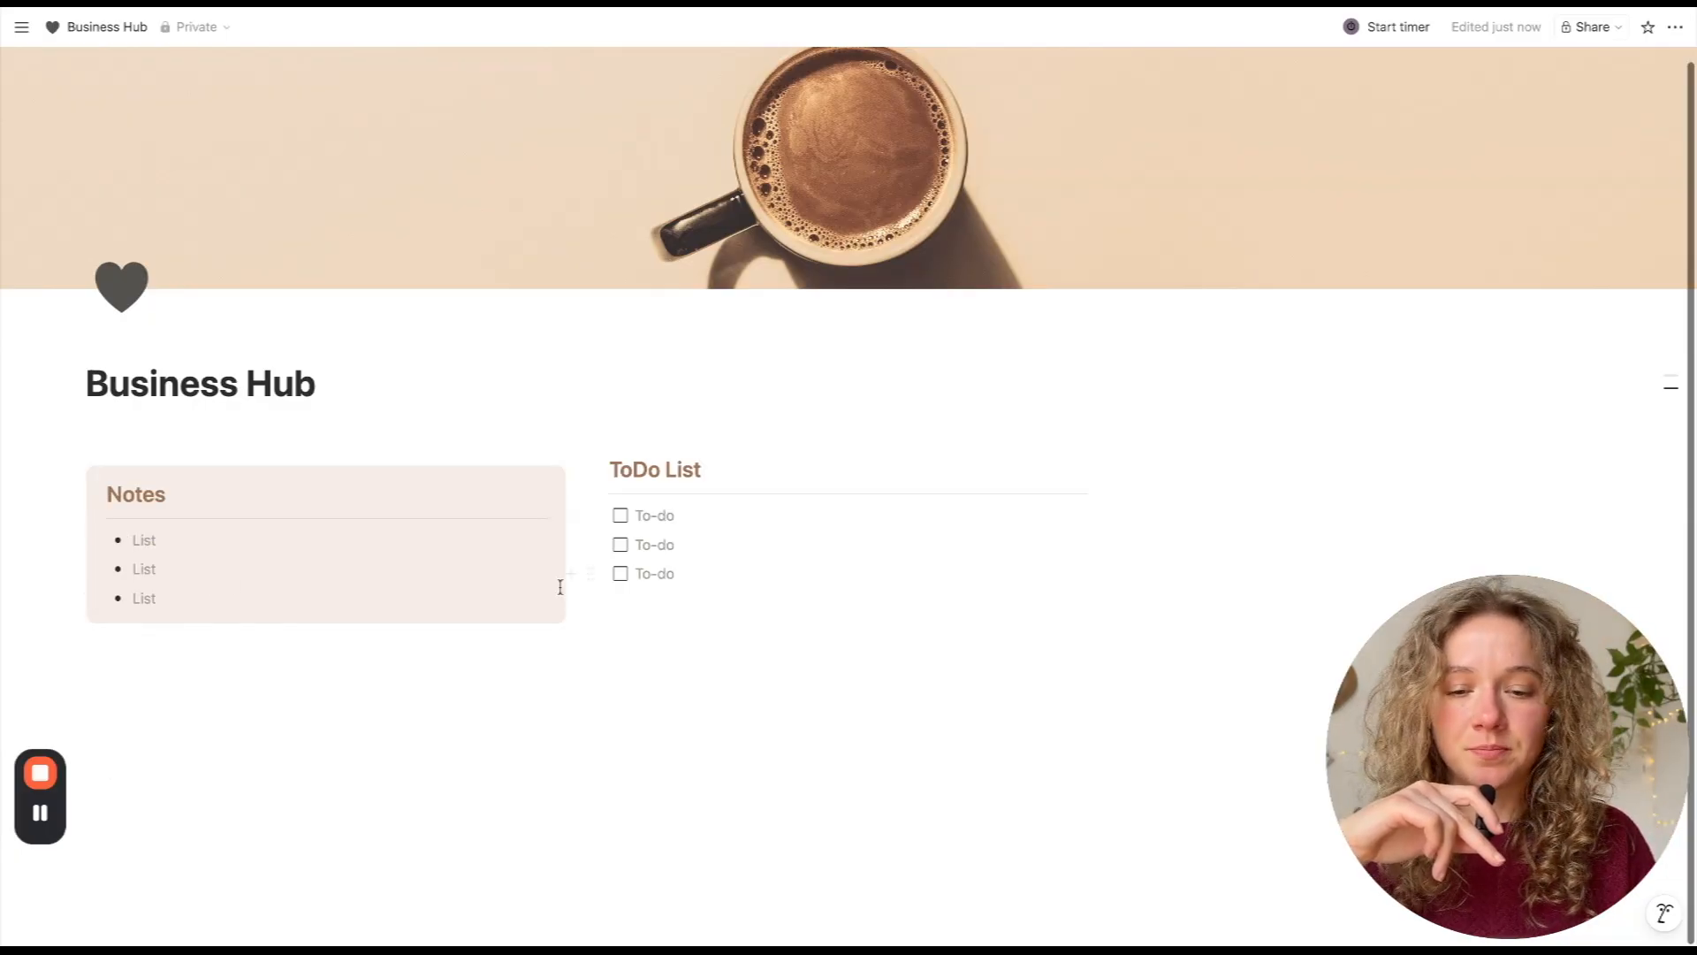
- Narrow the Notes column so that the ToDo List column becomes wider
{"action": "left_click", "coordinate": [544, 670]}
{"action": "left_click_drag", "start_coordinate": [581, 614], "coordinate": [468, 618]}
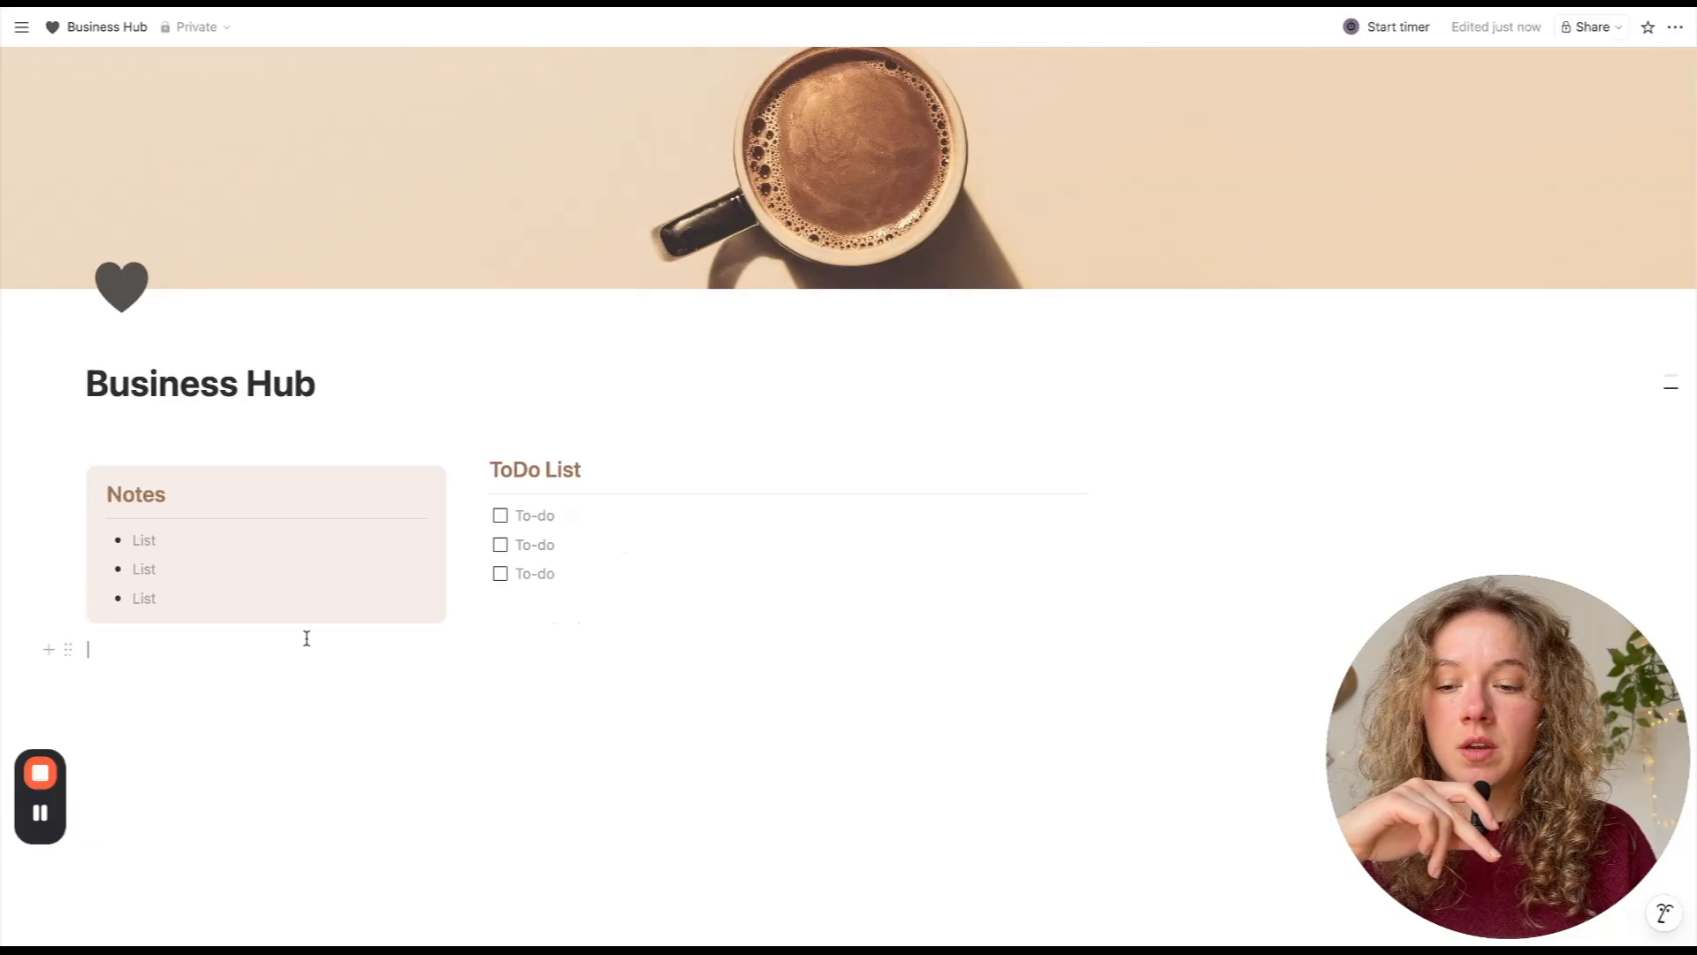
- Create a subpage below the columns of the Business Hub page and title it 2026 Goals
{"action": "key", "text": "Return"}
{"action": "type", "text": "/"}
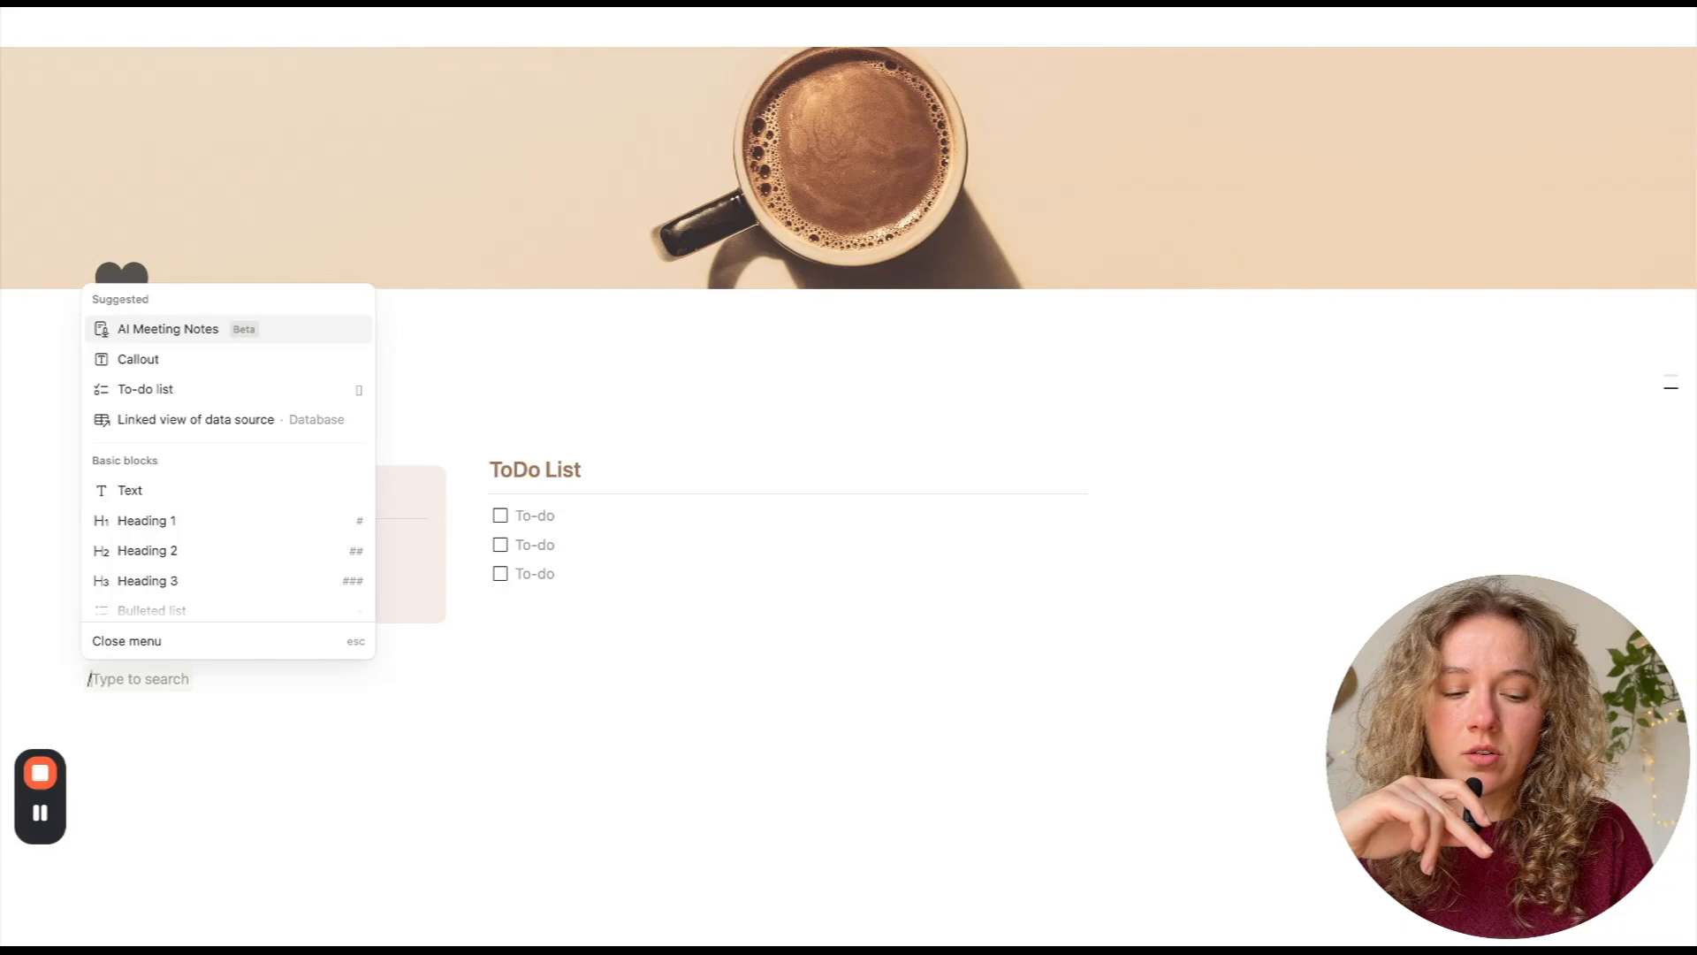
{"action": "type", "text": "page"}
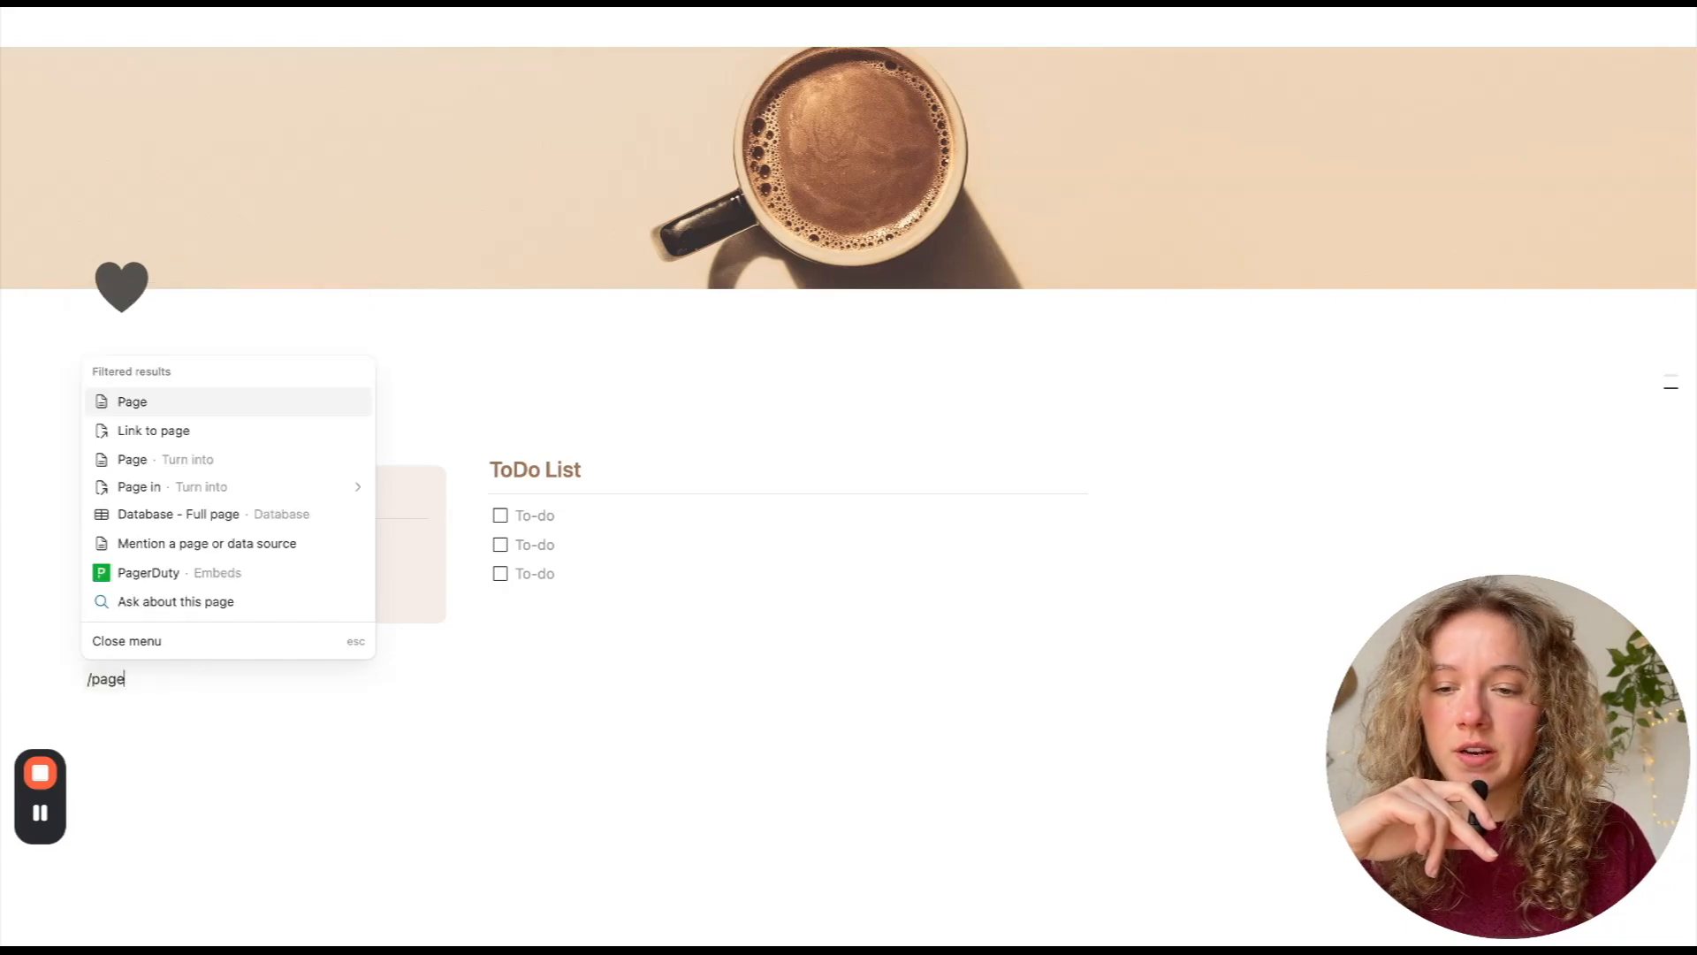
{"action": "key", "text": "Return"}
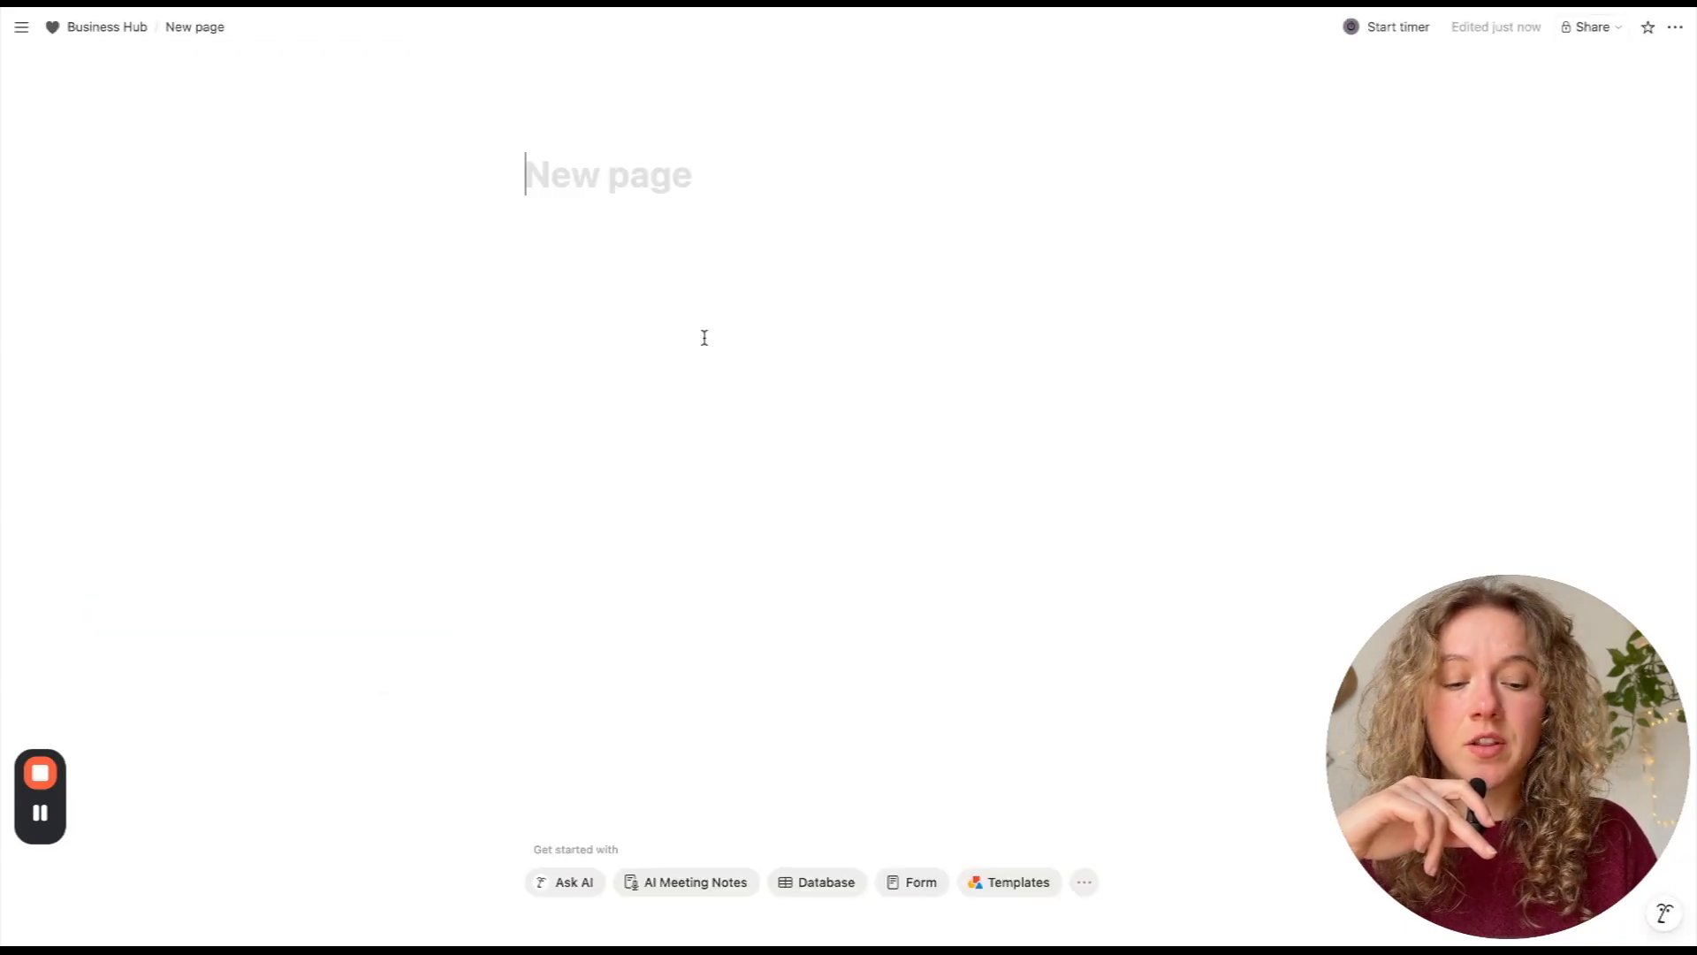
{"action": "type", "text": "My"}
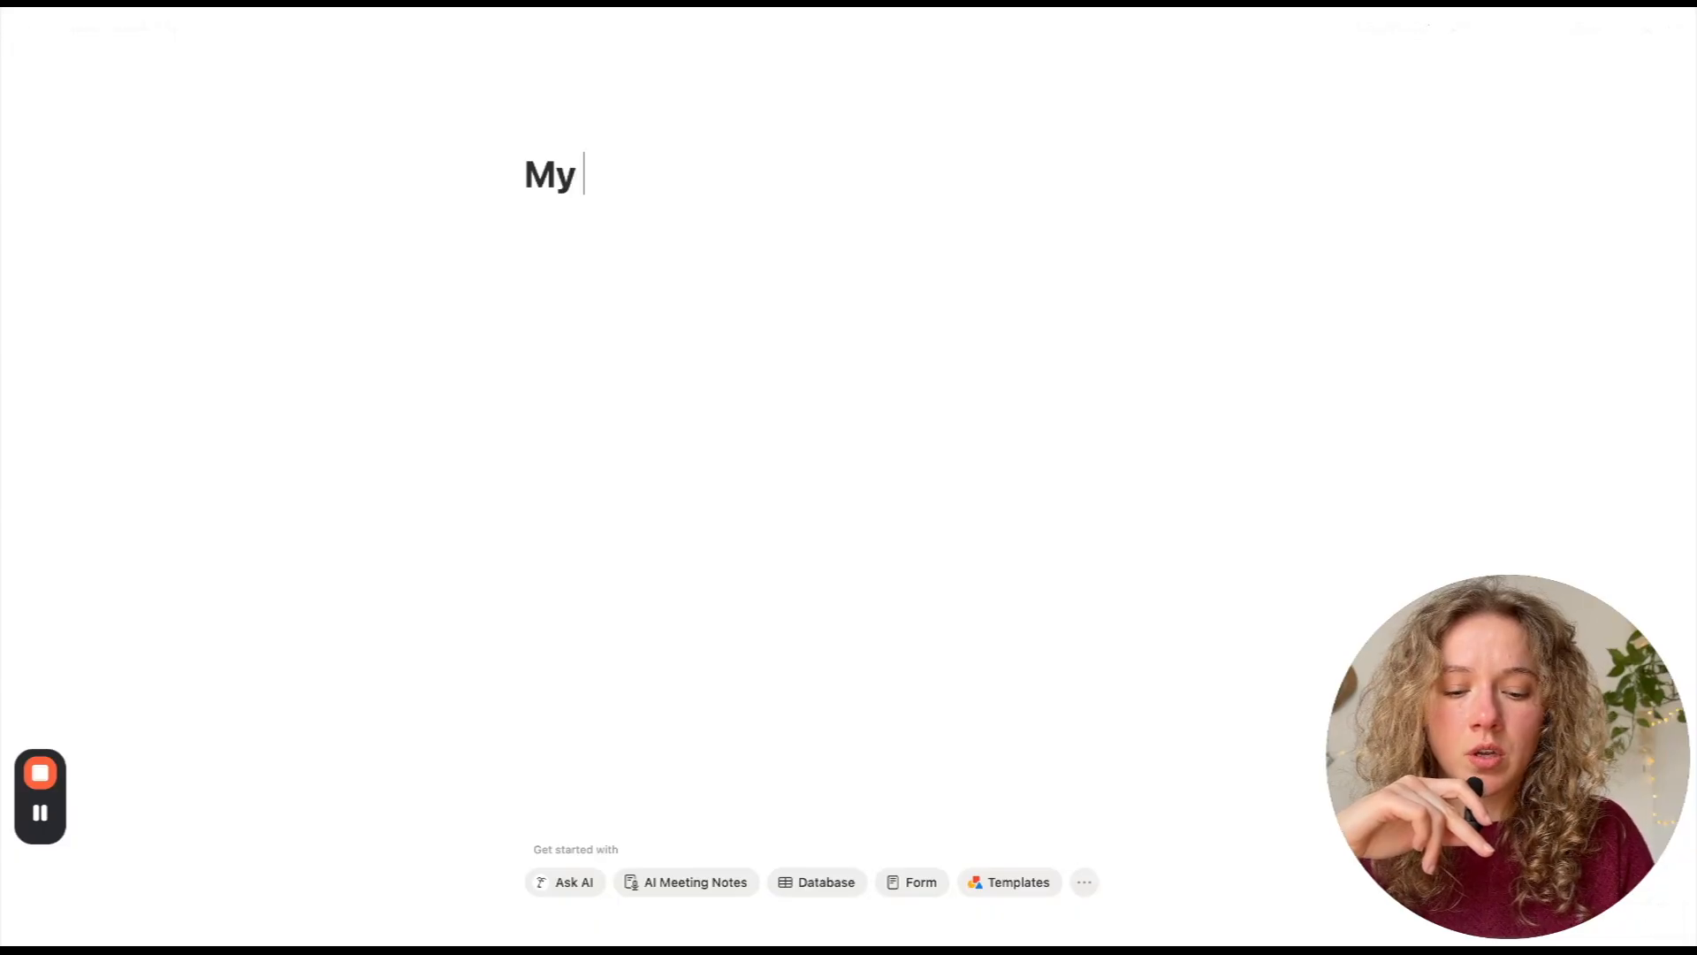
{"action": "key", "text": "BackSpace"}
{"action": "key", "text": "BackSpace"}
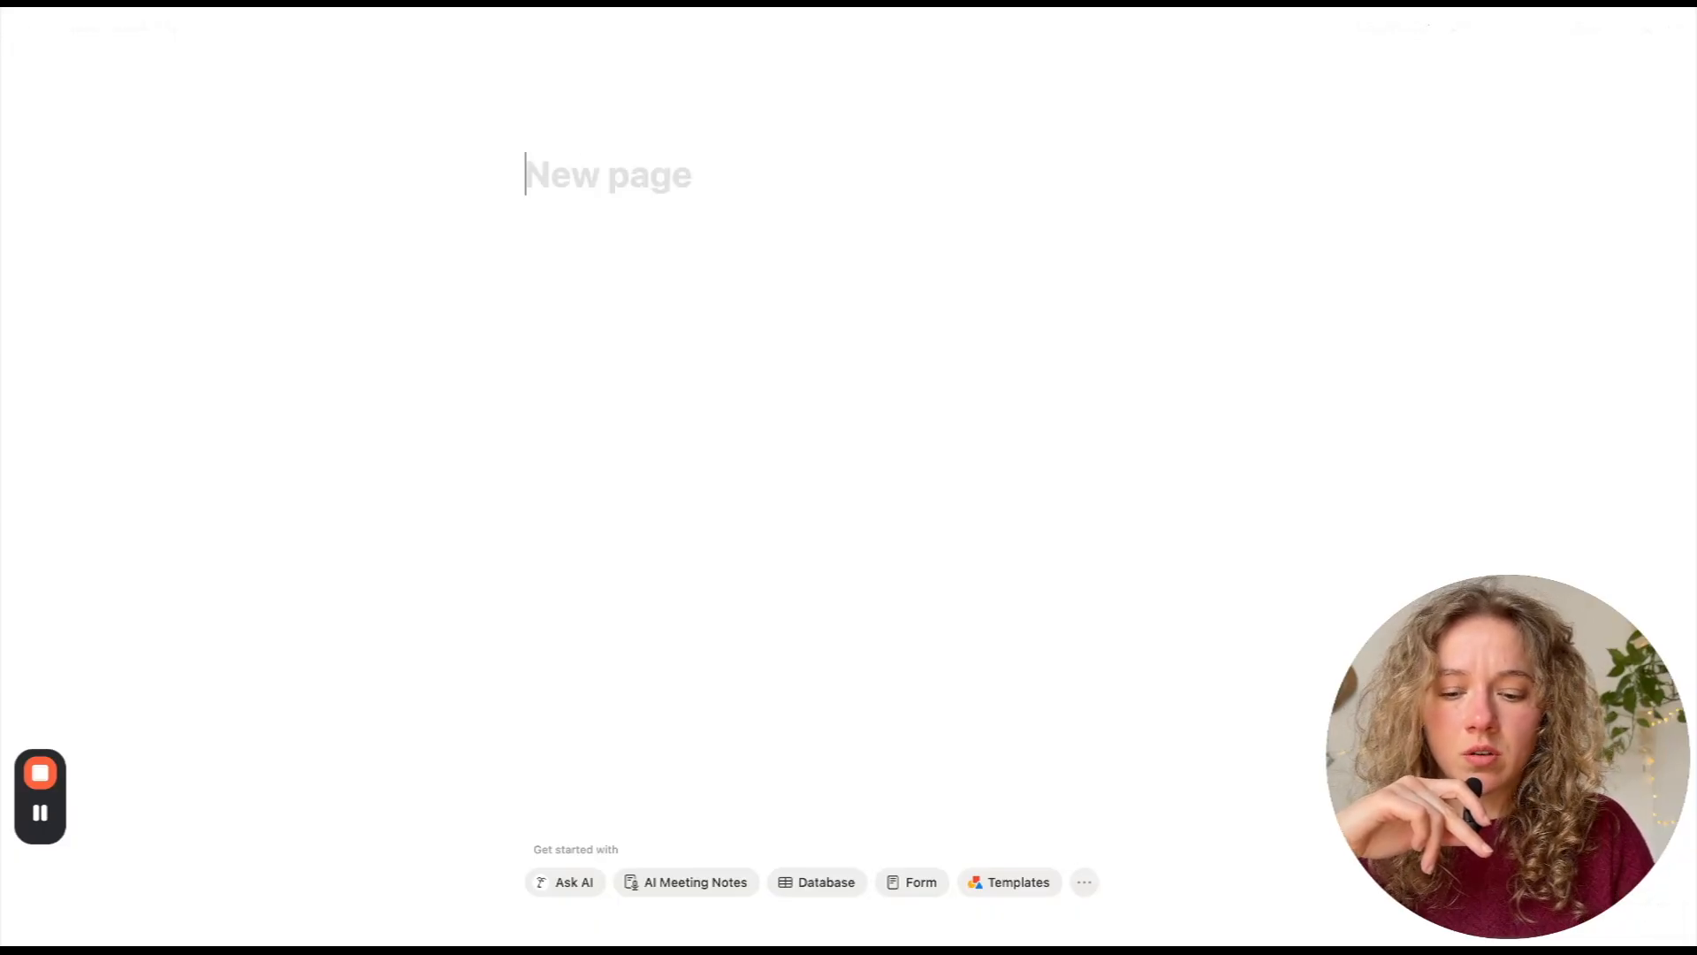
{"action": "type", "text": "2026 Goals"}
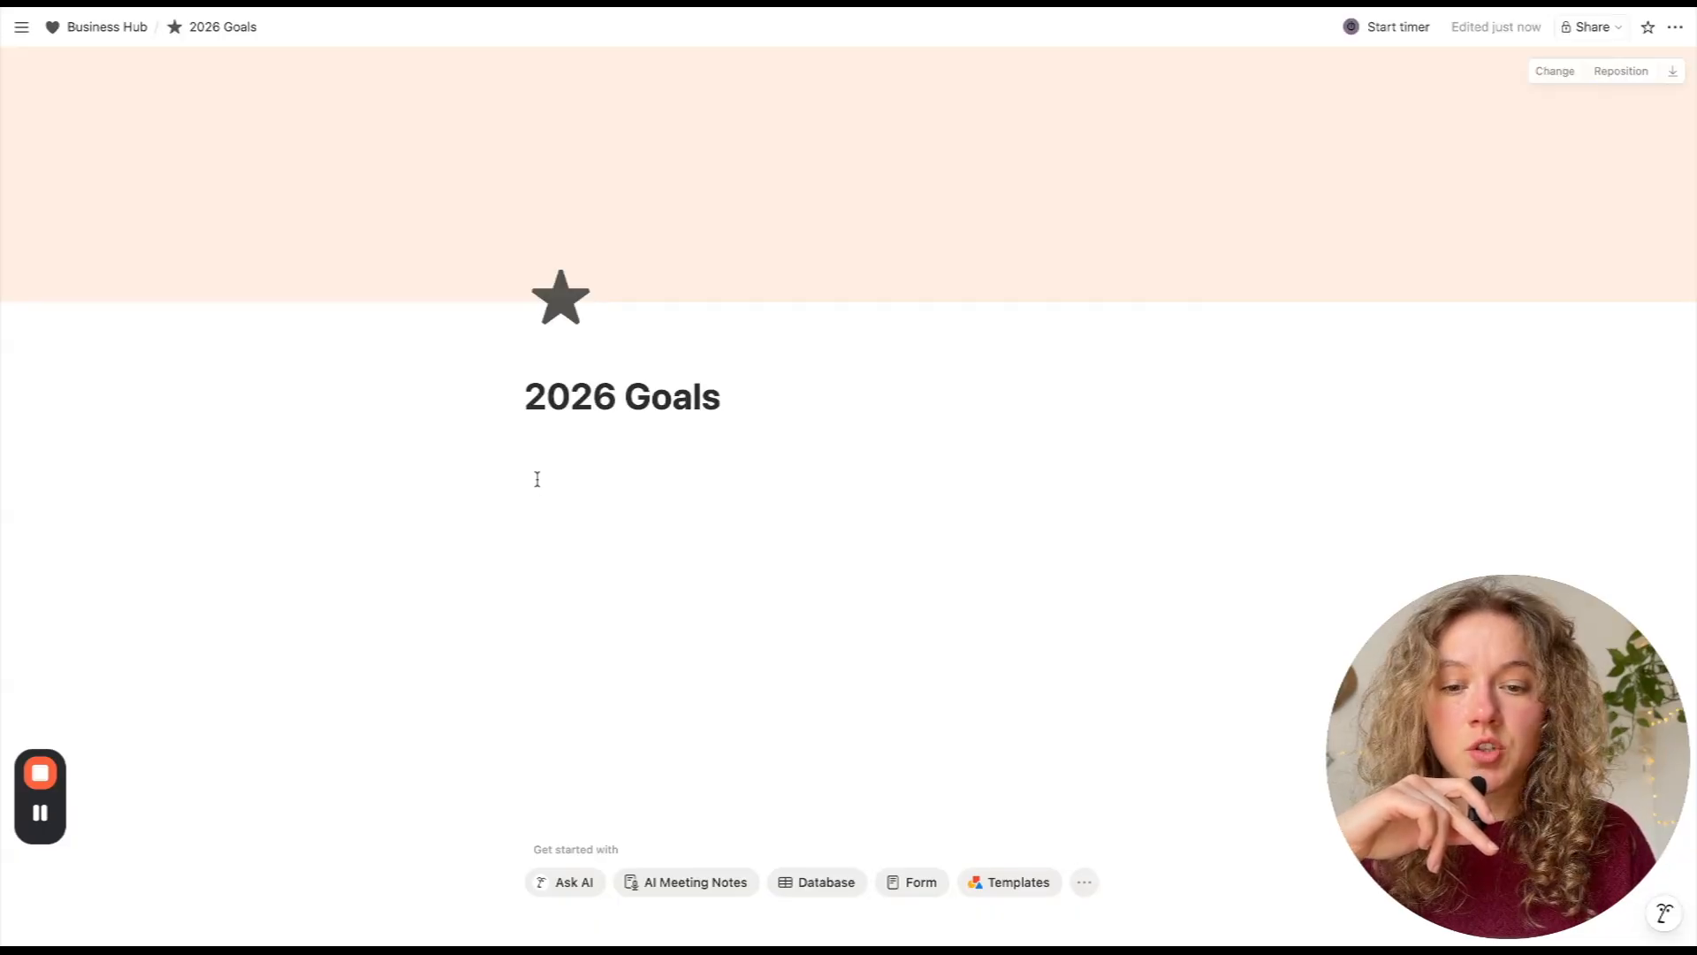
- Add a numbered list with three empty items beneath the 2026 Goals title
{"action": "left_click", "coordinate": [536, 479]}
{"action": "type", "text": "1. j"}
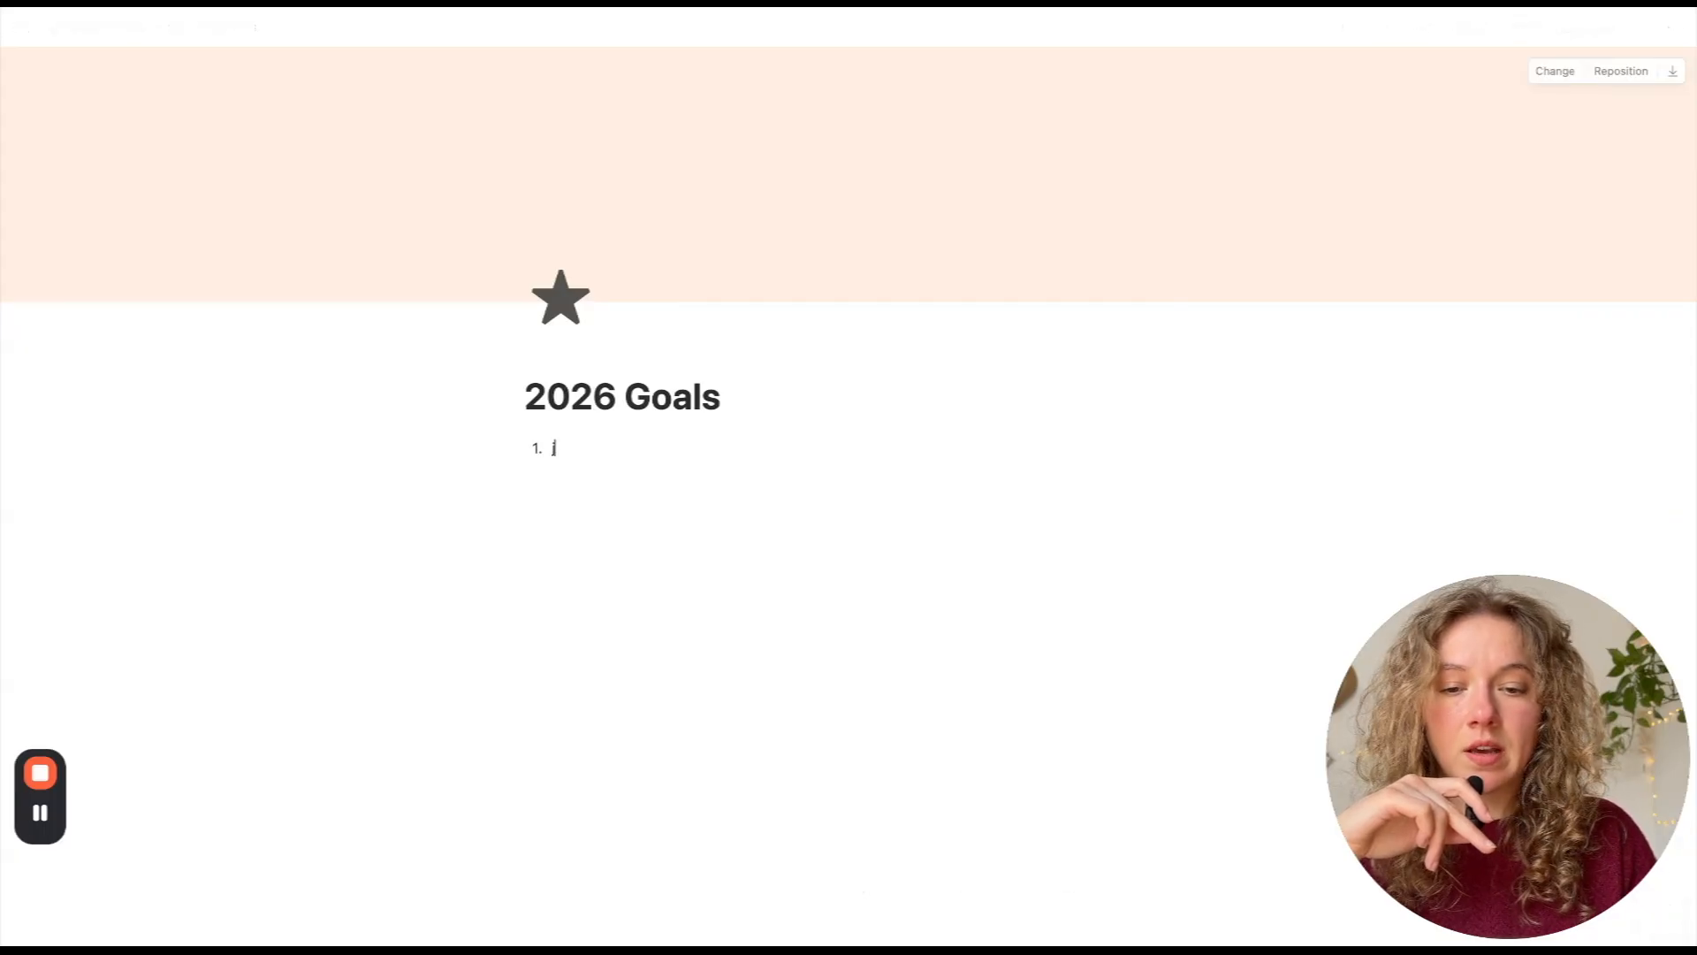
{"action": "key", "text": "Return"}
{"action": "type", "text": "j"}
{"action": "key", "text": "Return"}
{"action": "key", "text": "Up"}
{"action": "key", "text": "BackSpace"}
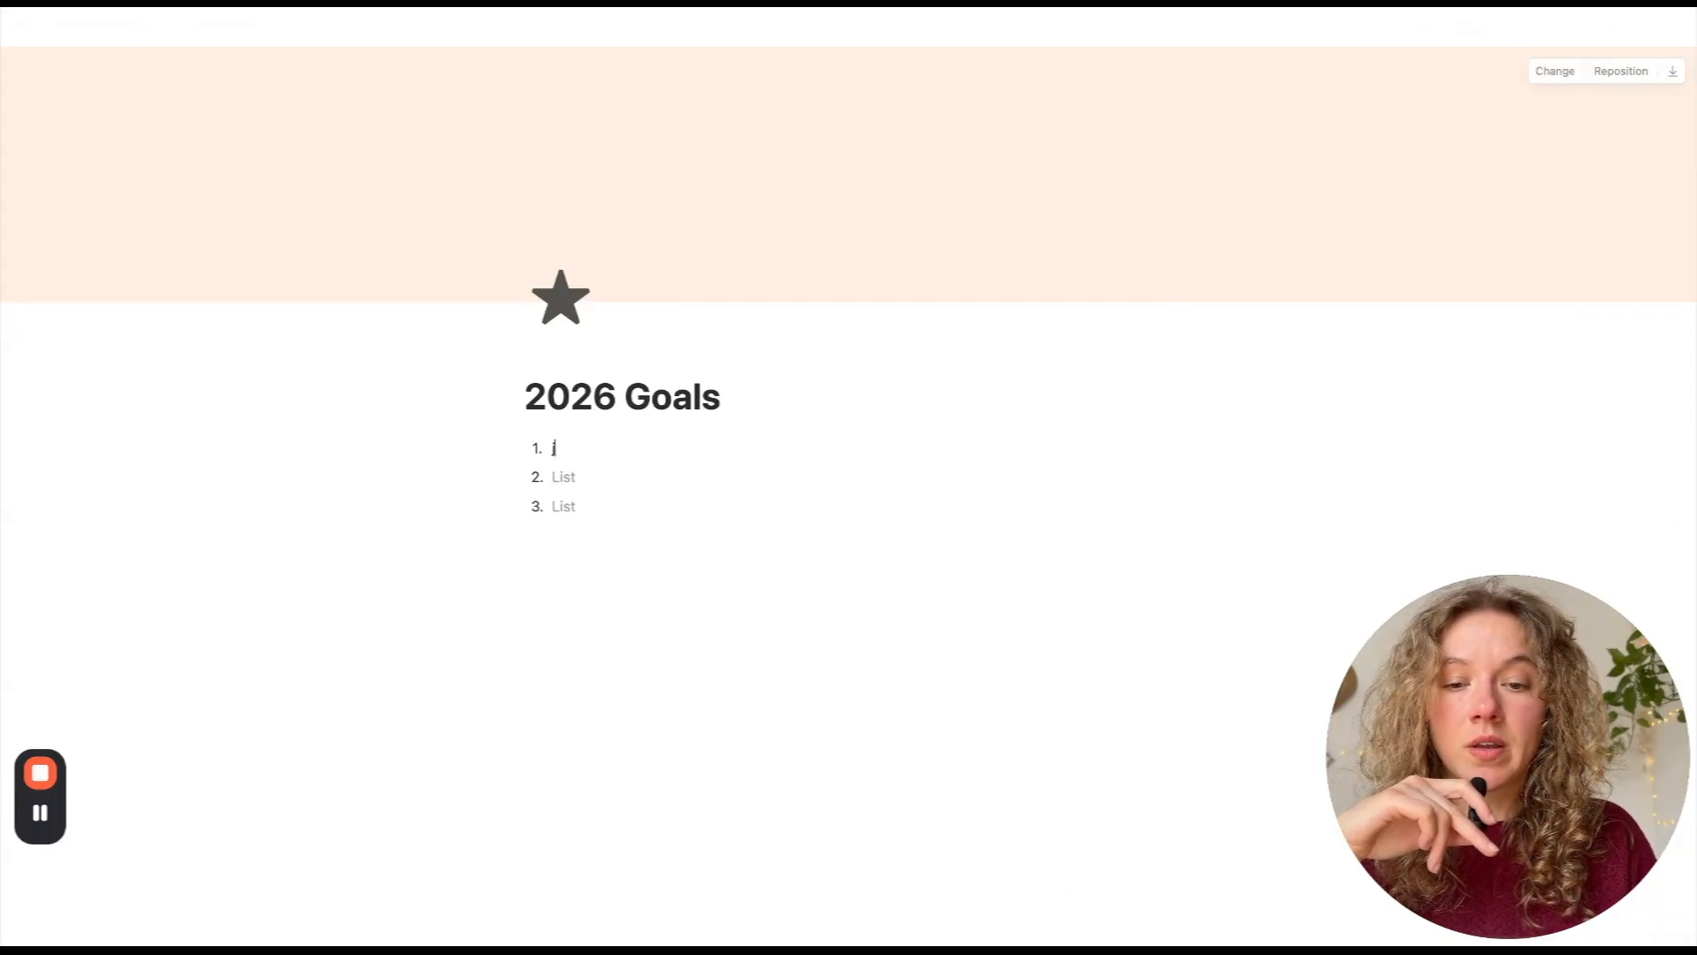
{"action": "key", "text": "BackSpace"}
- Insert an empty Embed block below the numbered list and view its file upload option
{"action": "left_click", "coordinate": [550, 538]}
{"action": "type", "text": "/emb"}
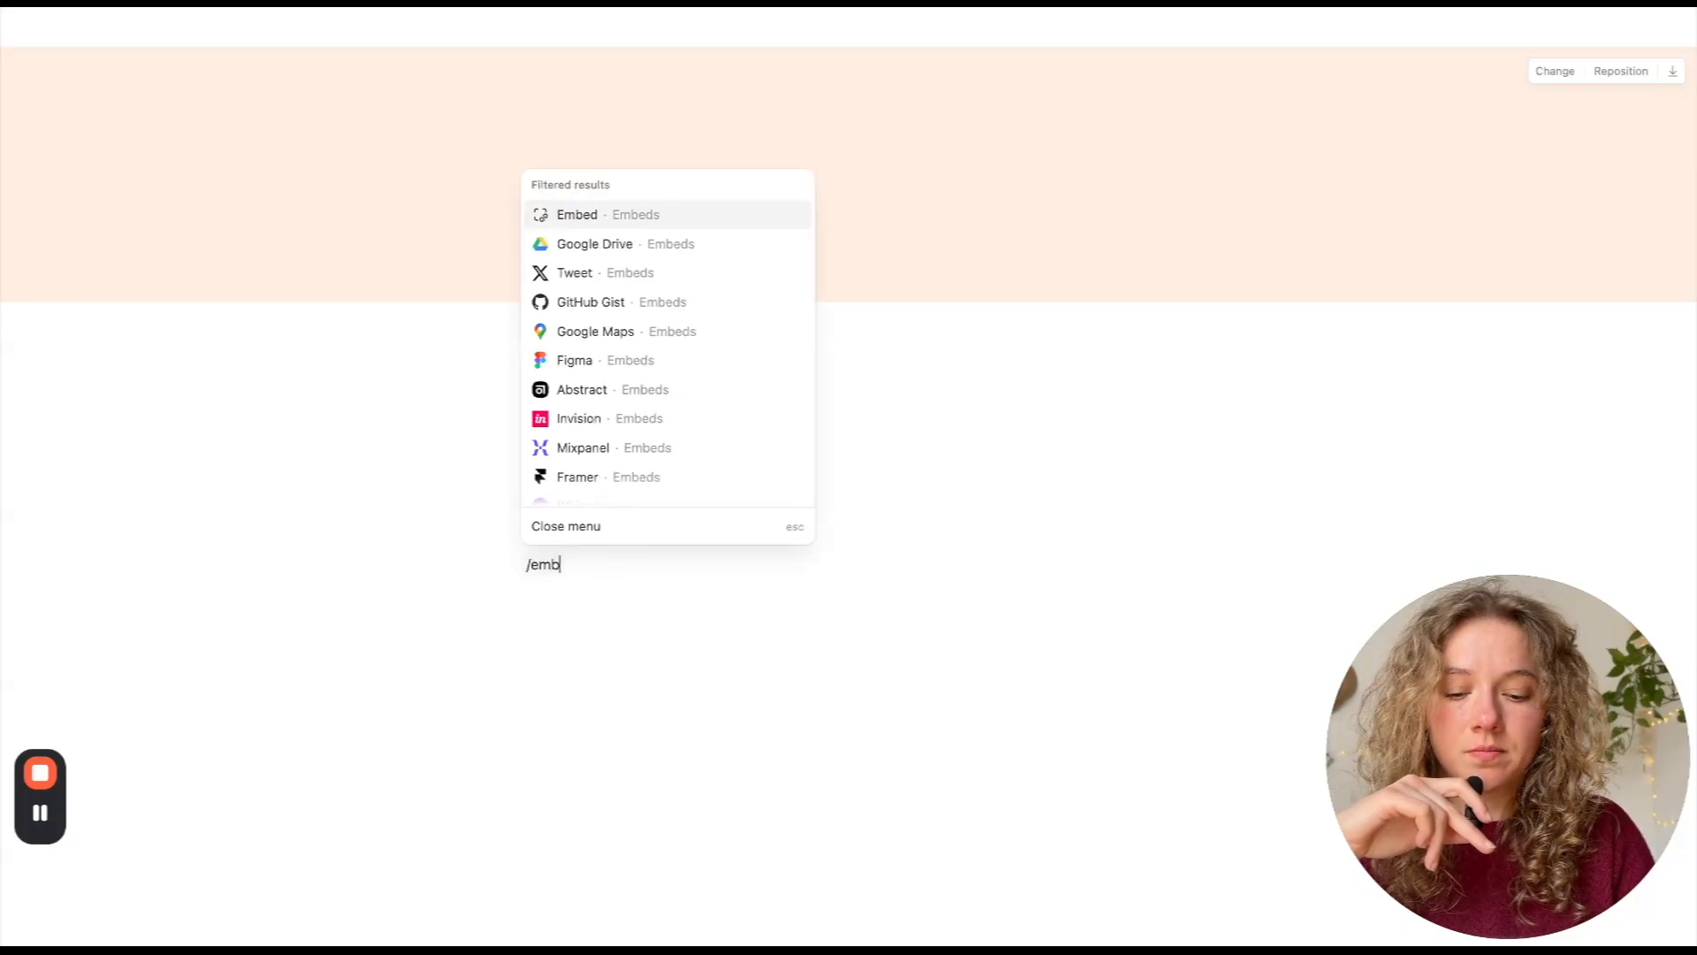
{"action": "type", "text": "ed"}
{"action": "key", "text": "Down"}
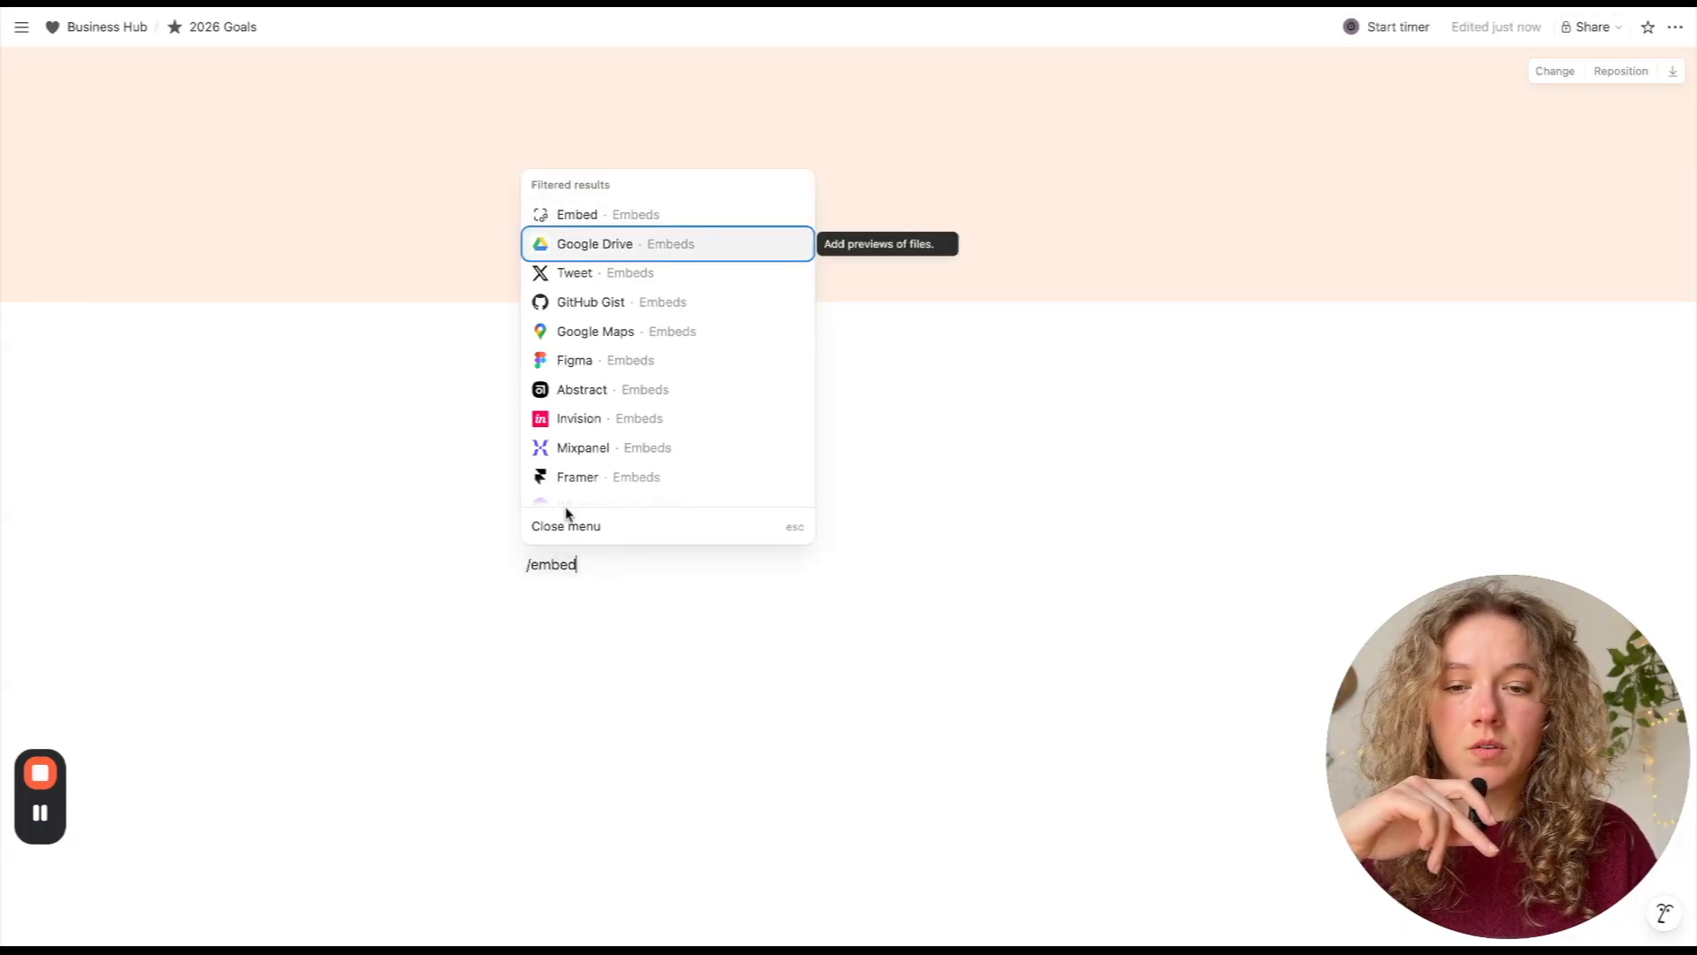
{"action": "left_click", "coordinate": [615, 220]}
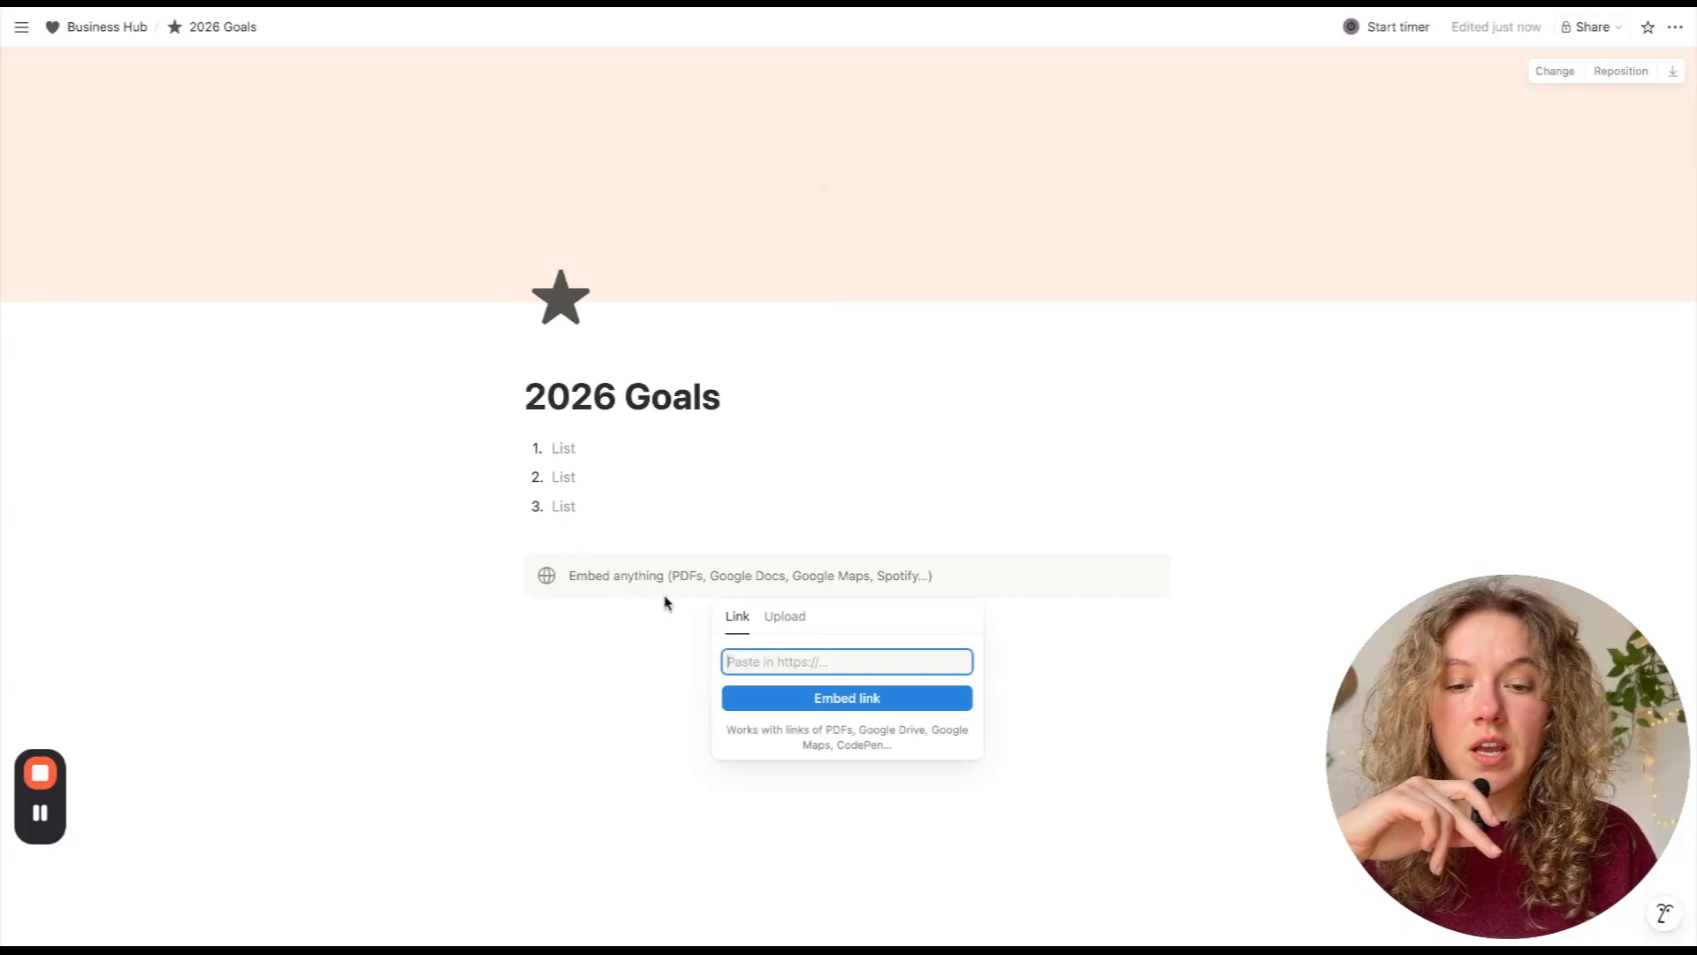
{"action": "left_click", "coordinate": [787, 617]}
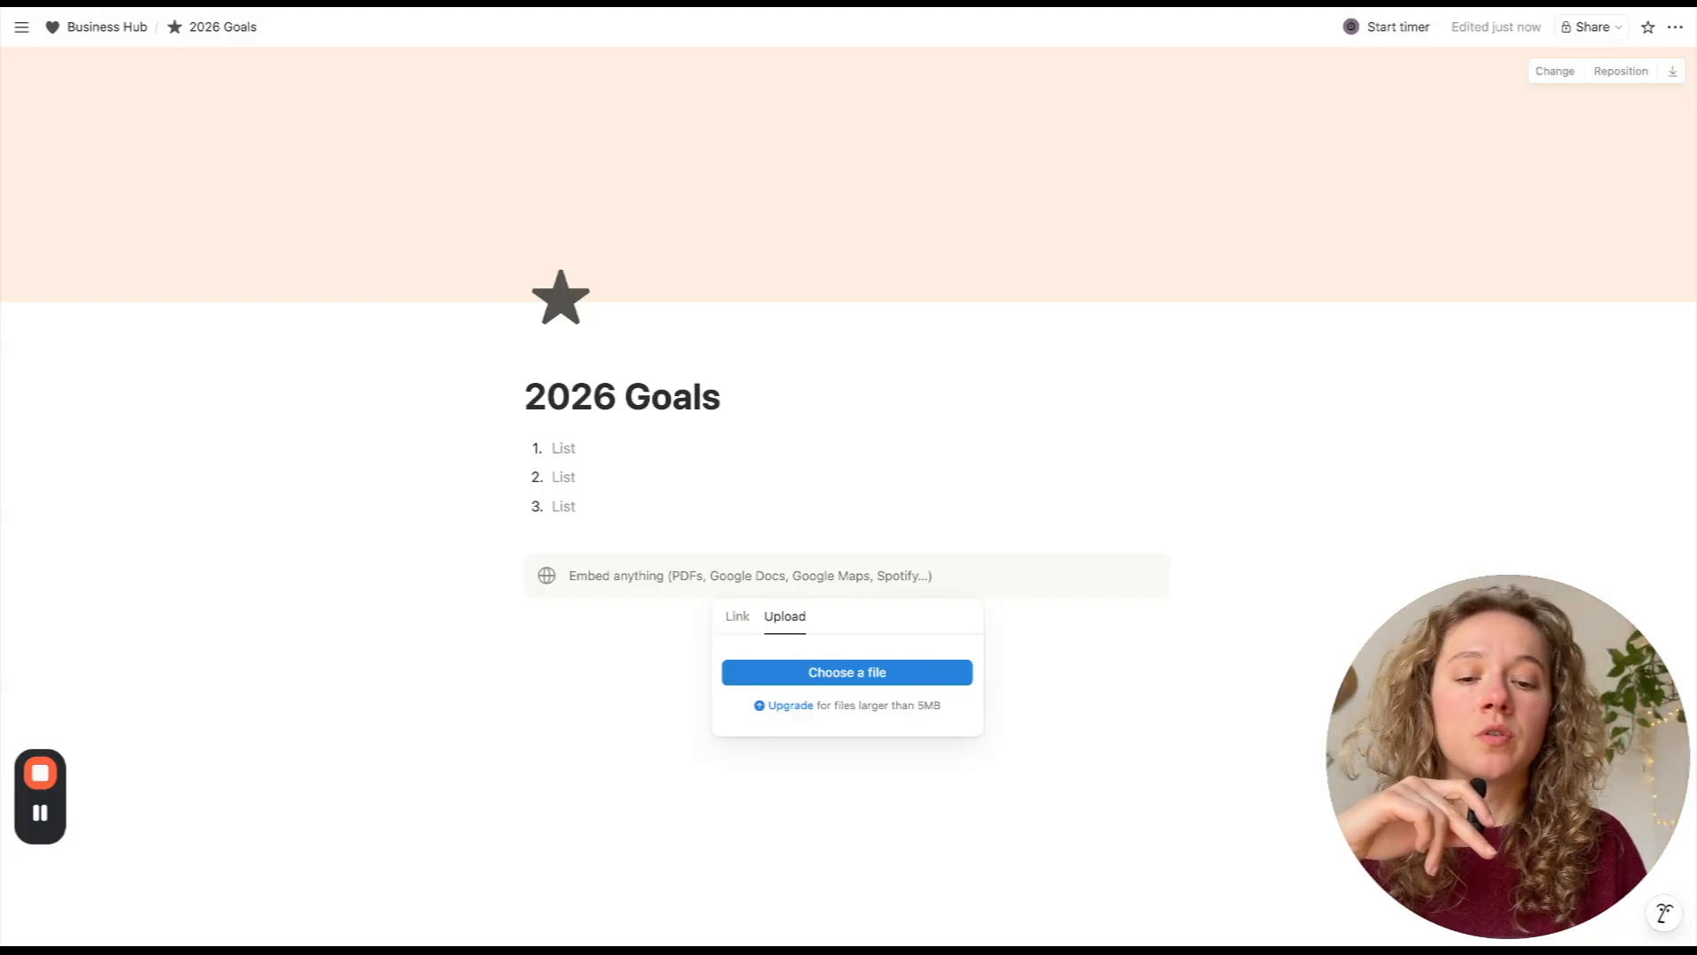
{"action": "left_click", "coordinate": [615, 667]}
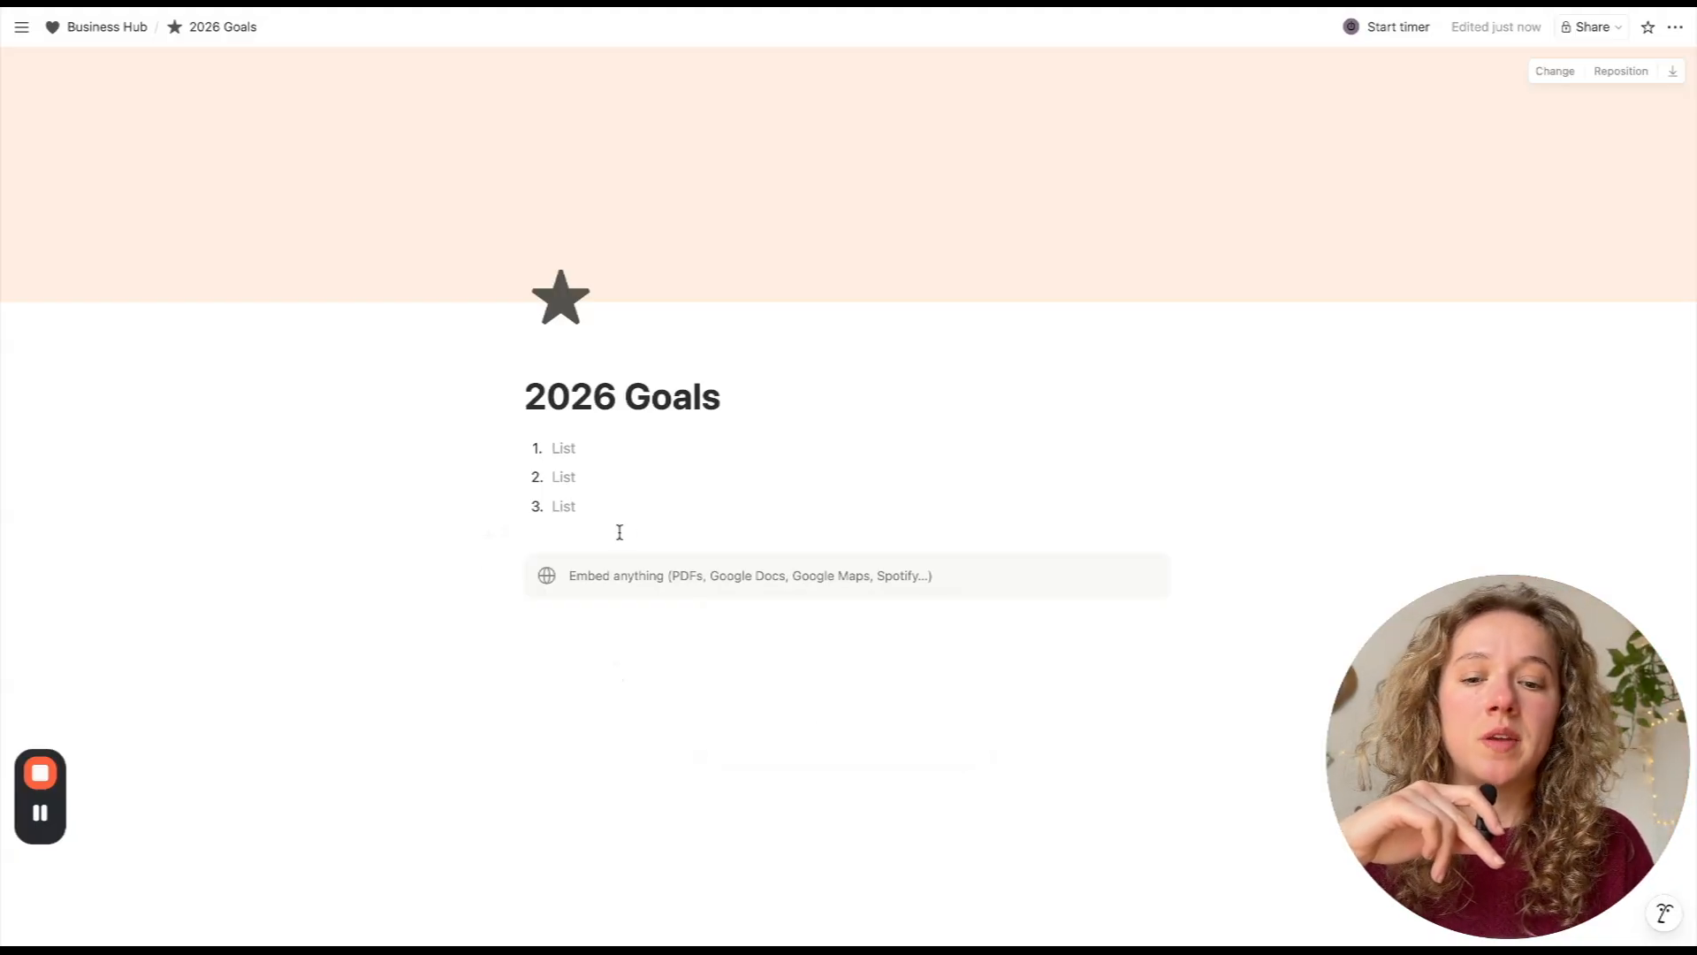
- Fill the three numbered goals with the placeholder texts "jghkjl", "ghvjbkn" and "vbknljñ"
{"action": "left_click", "coordinate": [575, 454]}
{"action": "type", "text": "jghkjl"}
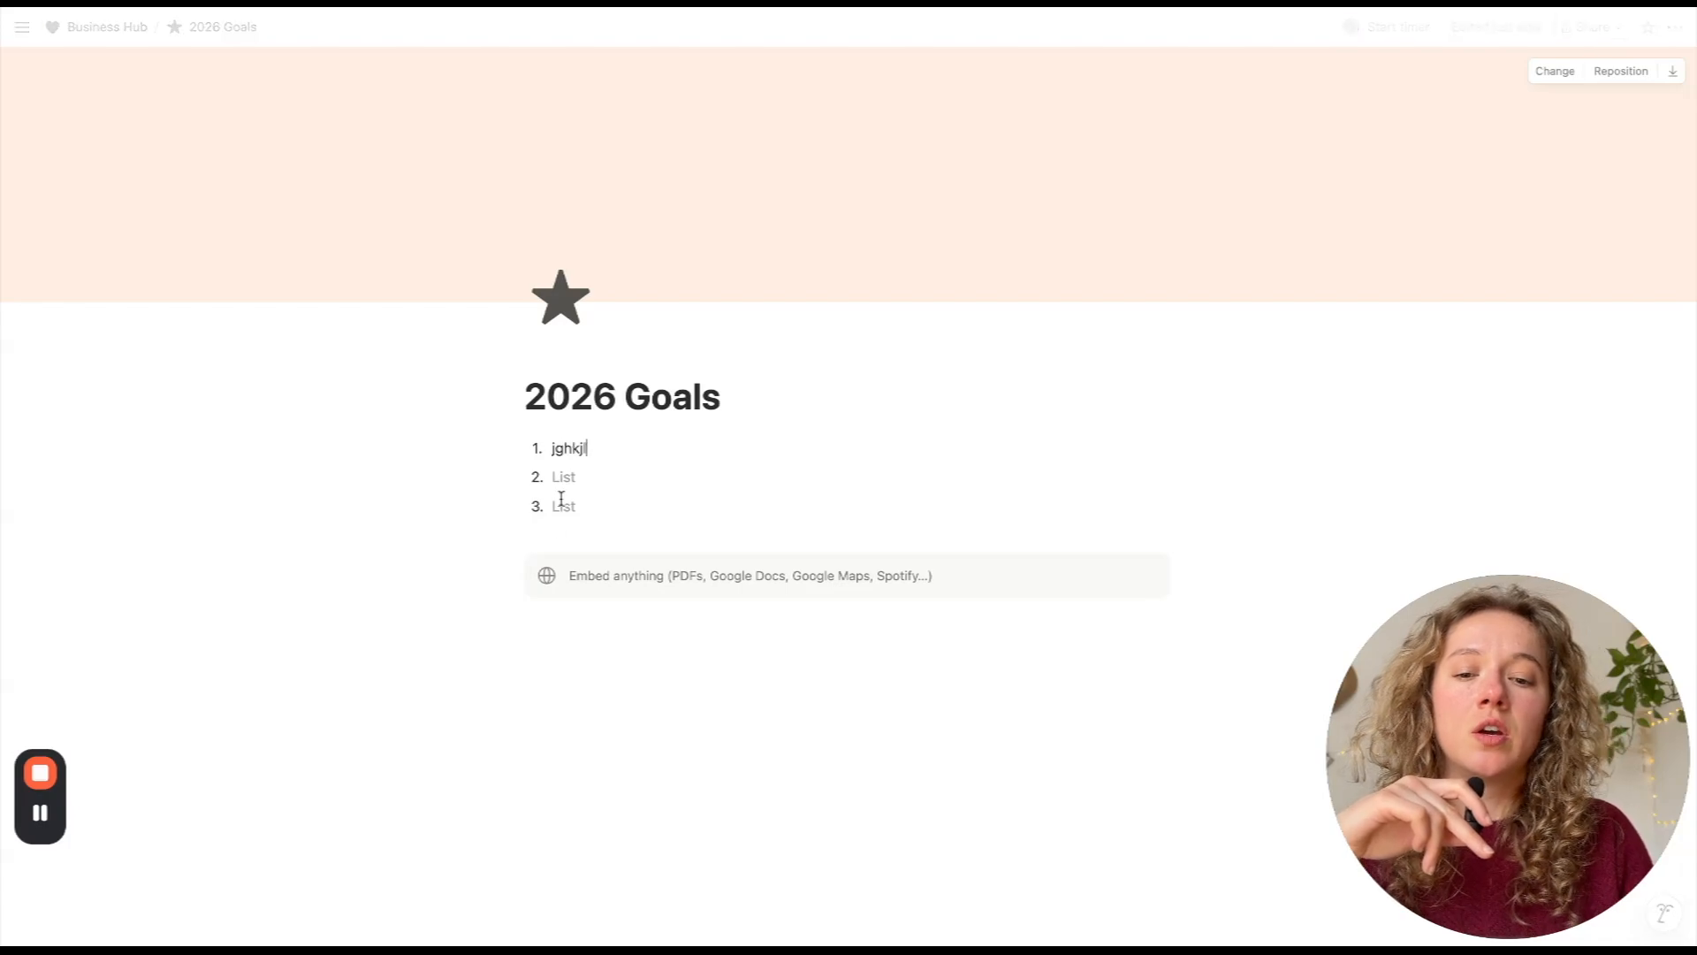
{"action": "left_click", "coordinate": [561, 479]}
{"action": "type", "text": "ghvjbkn "}
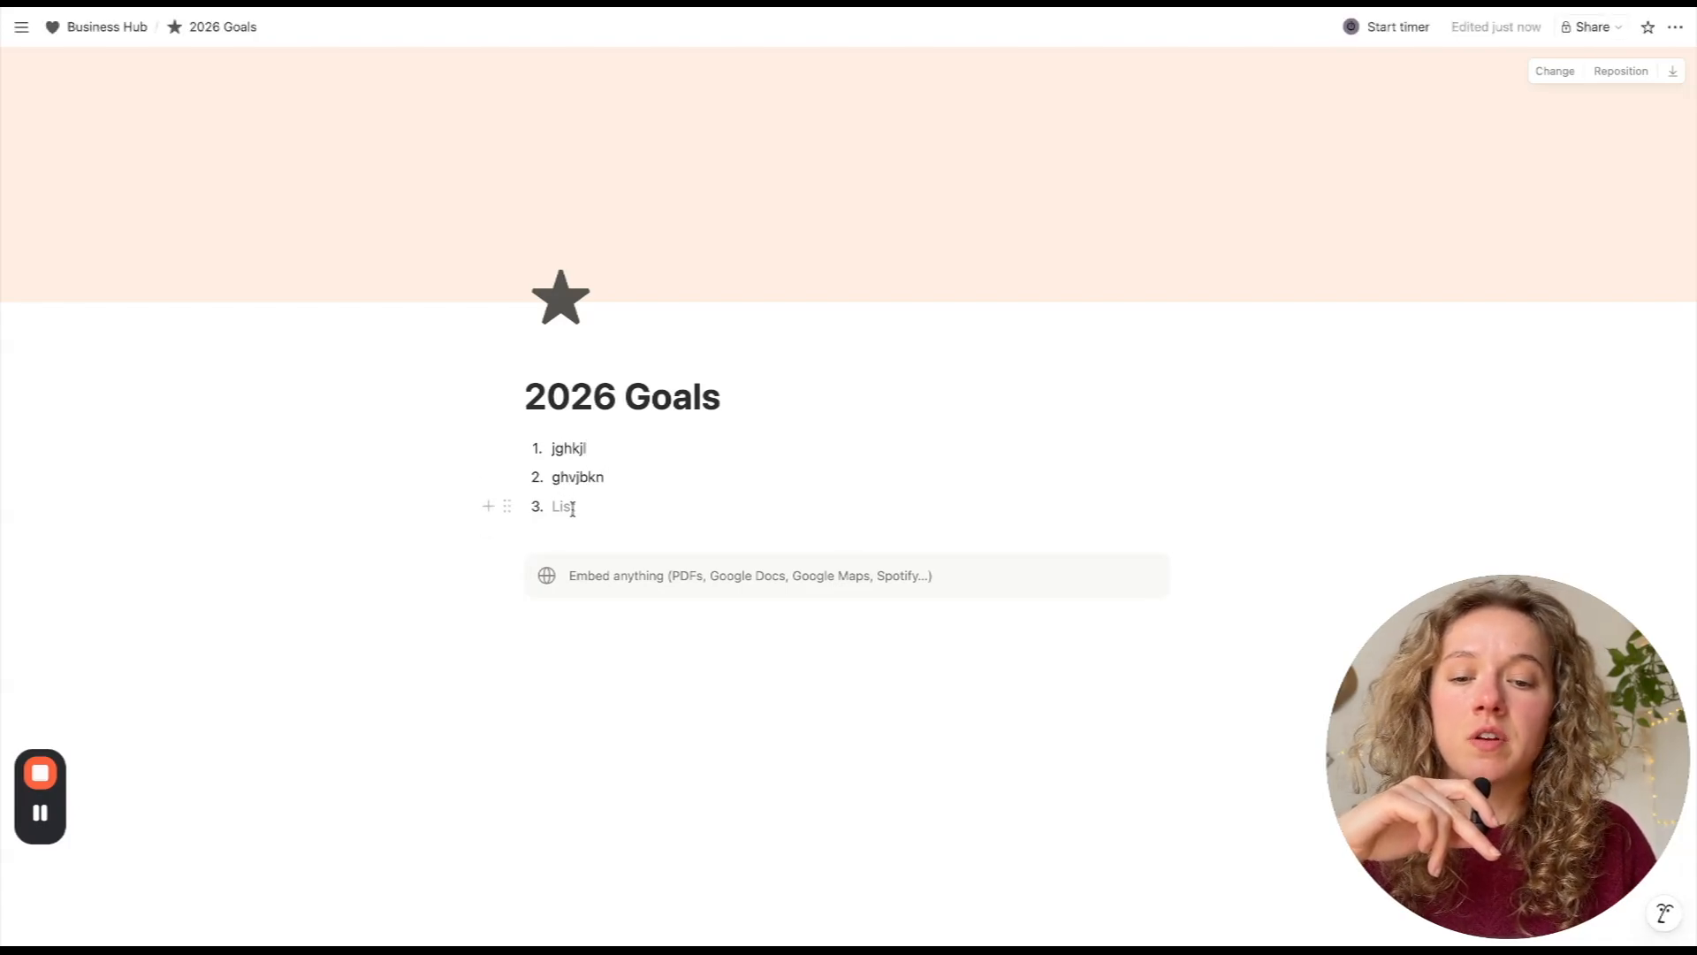
{"action": "type", "text": "vbknljñ"}
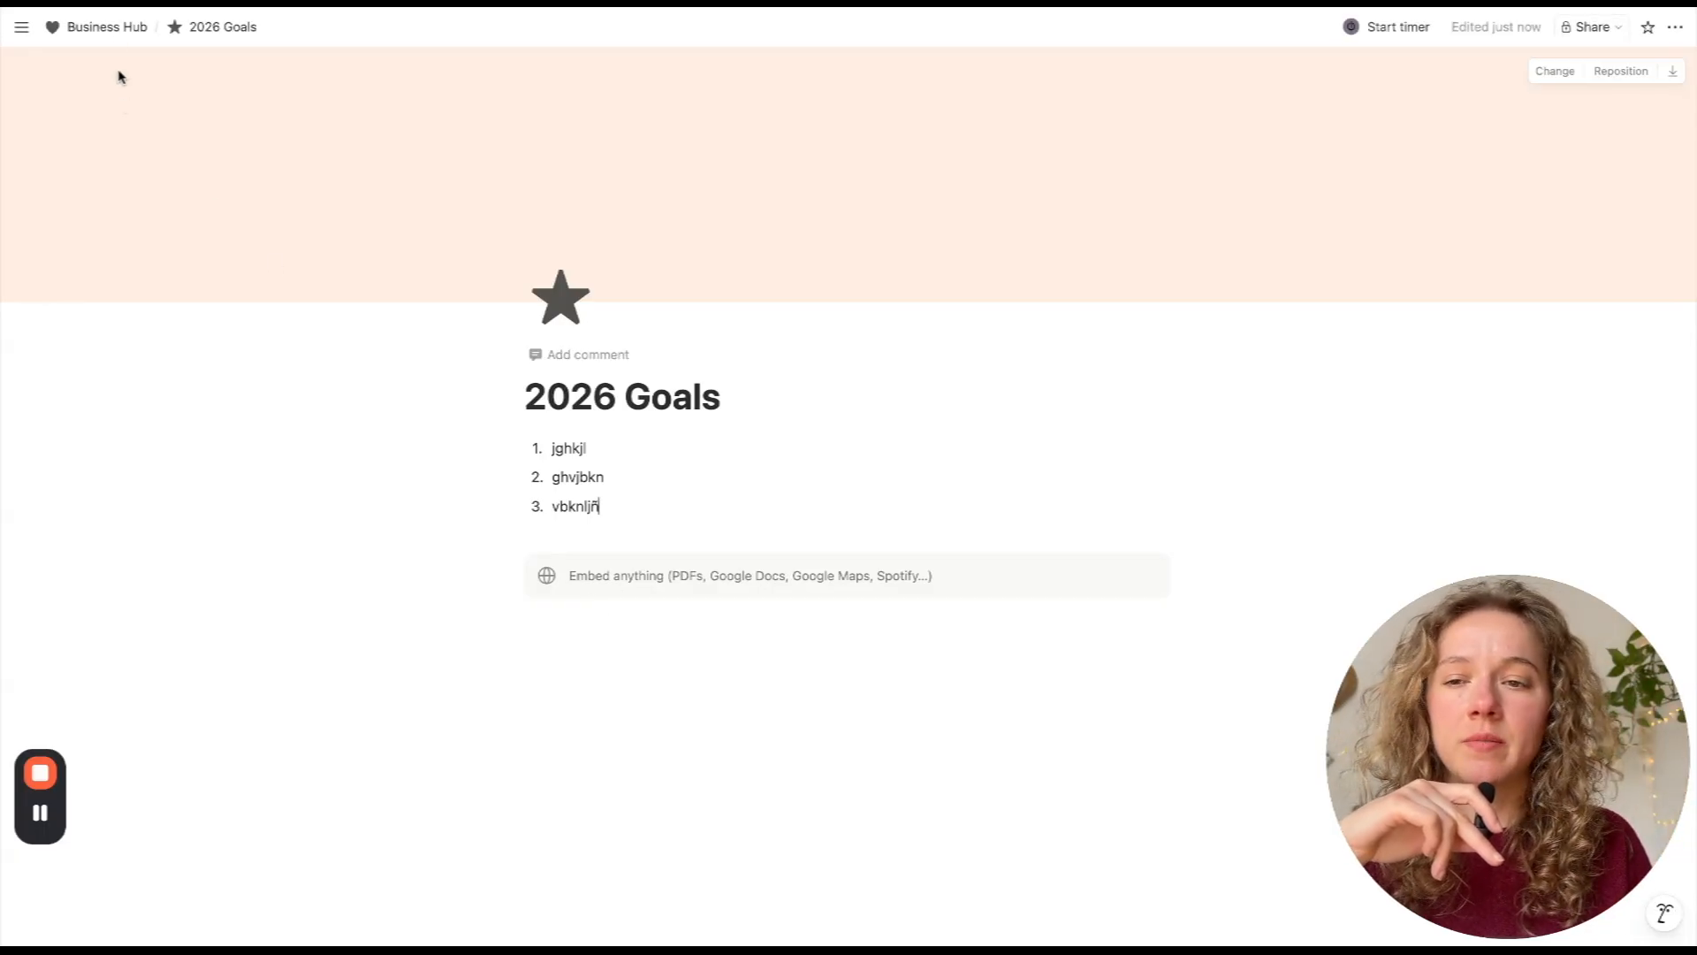
- Return to the Business Hub page, preview the 2026 Goals subpage, and place the cursor on the line below its link
{"action": "left_click", "coordinate": [116, 35]}
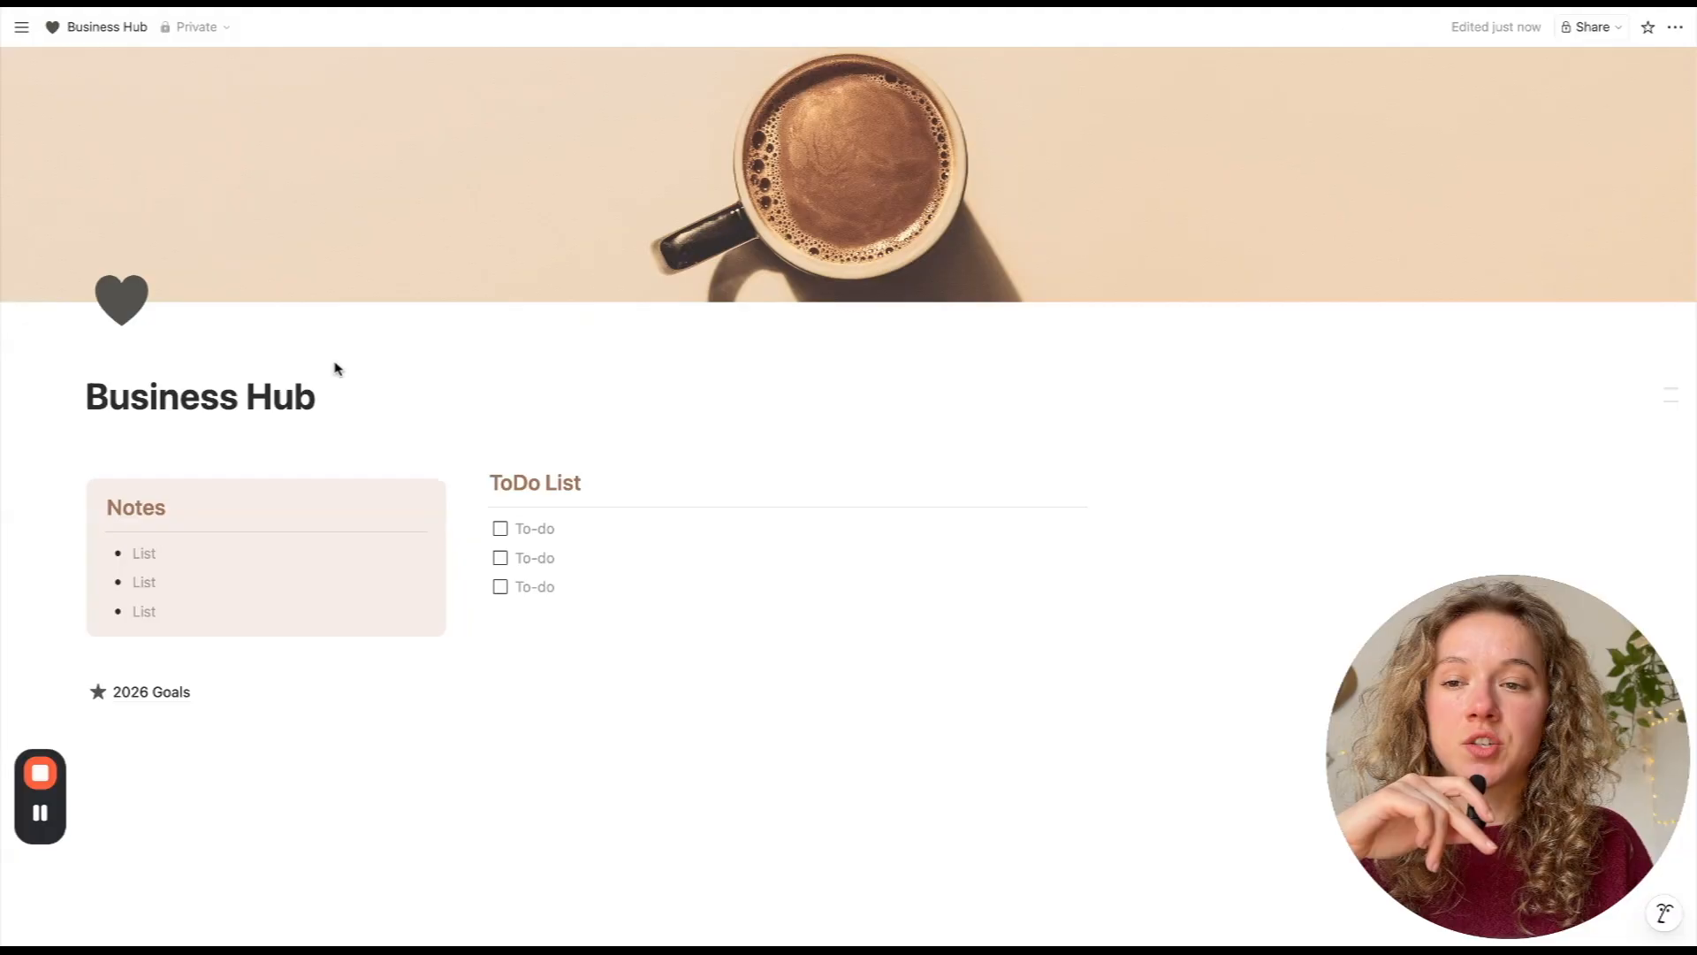
{"action": "mouse_move", "coordinate": [152, 659]}
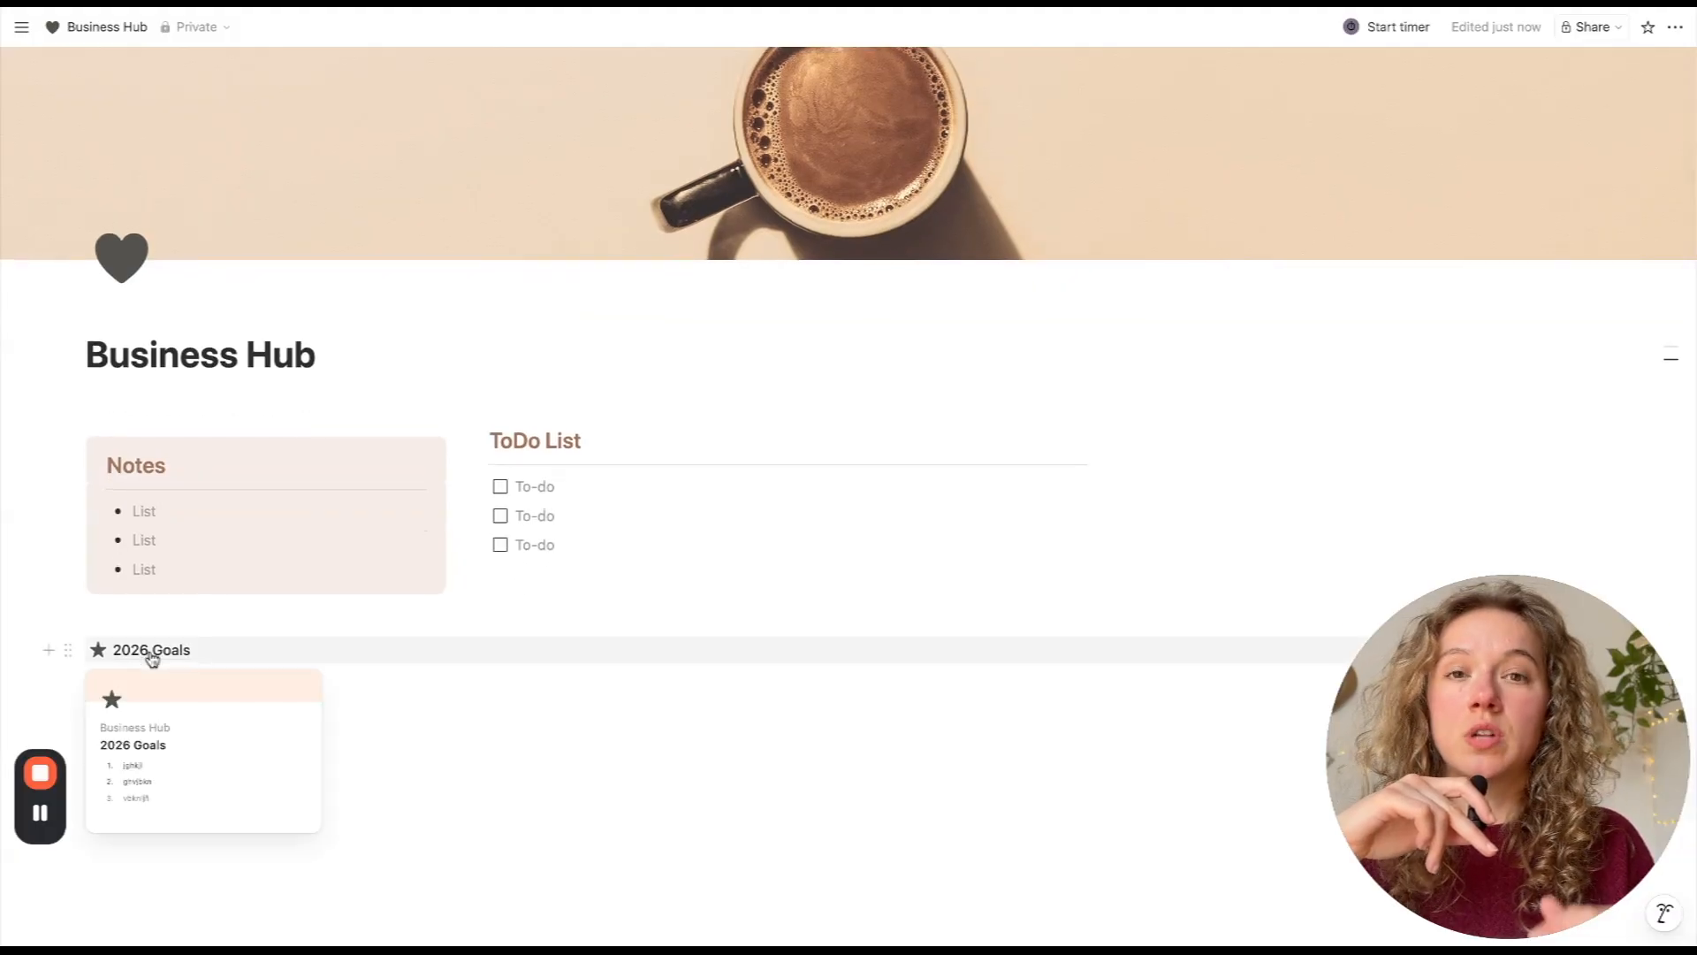
{"action": "left_click", "coordinate": [107, 683]}
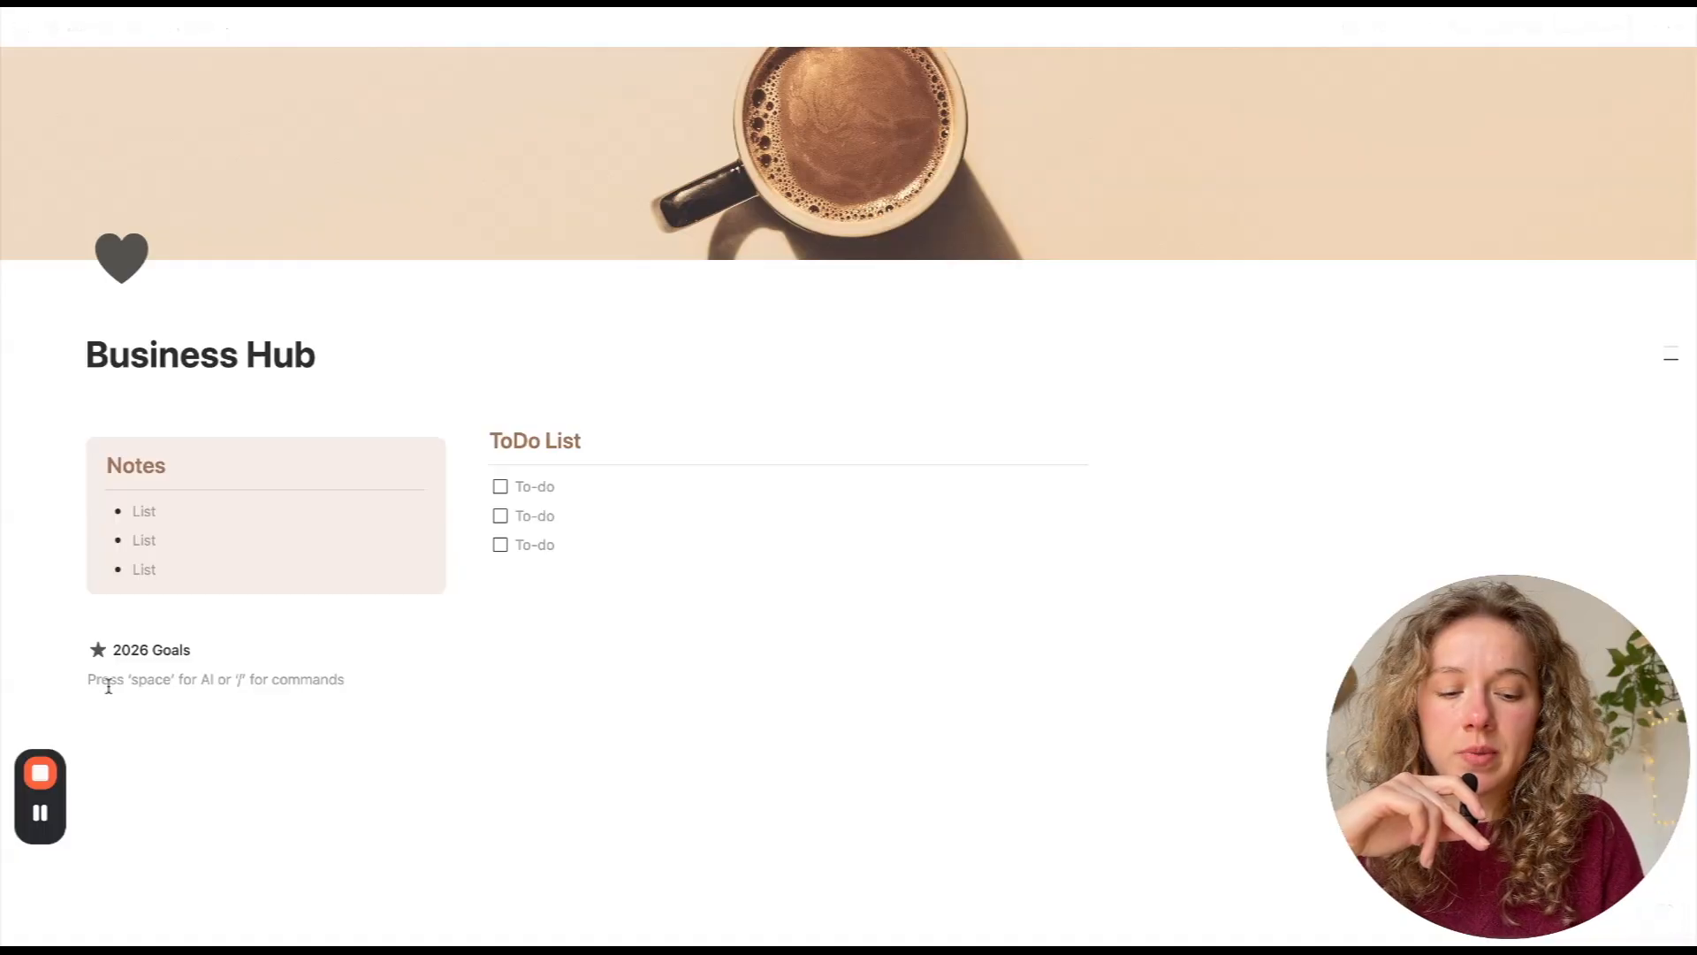
- Create a subpage titled My Services beneath the 2026 Goals link on the Business Hub page
{"action": "type", "text": "/page"}
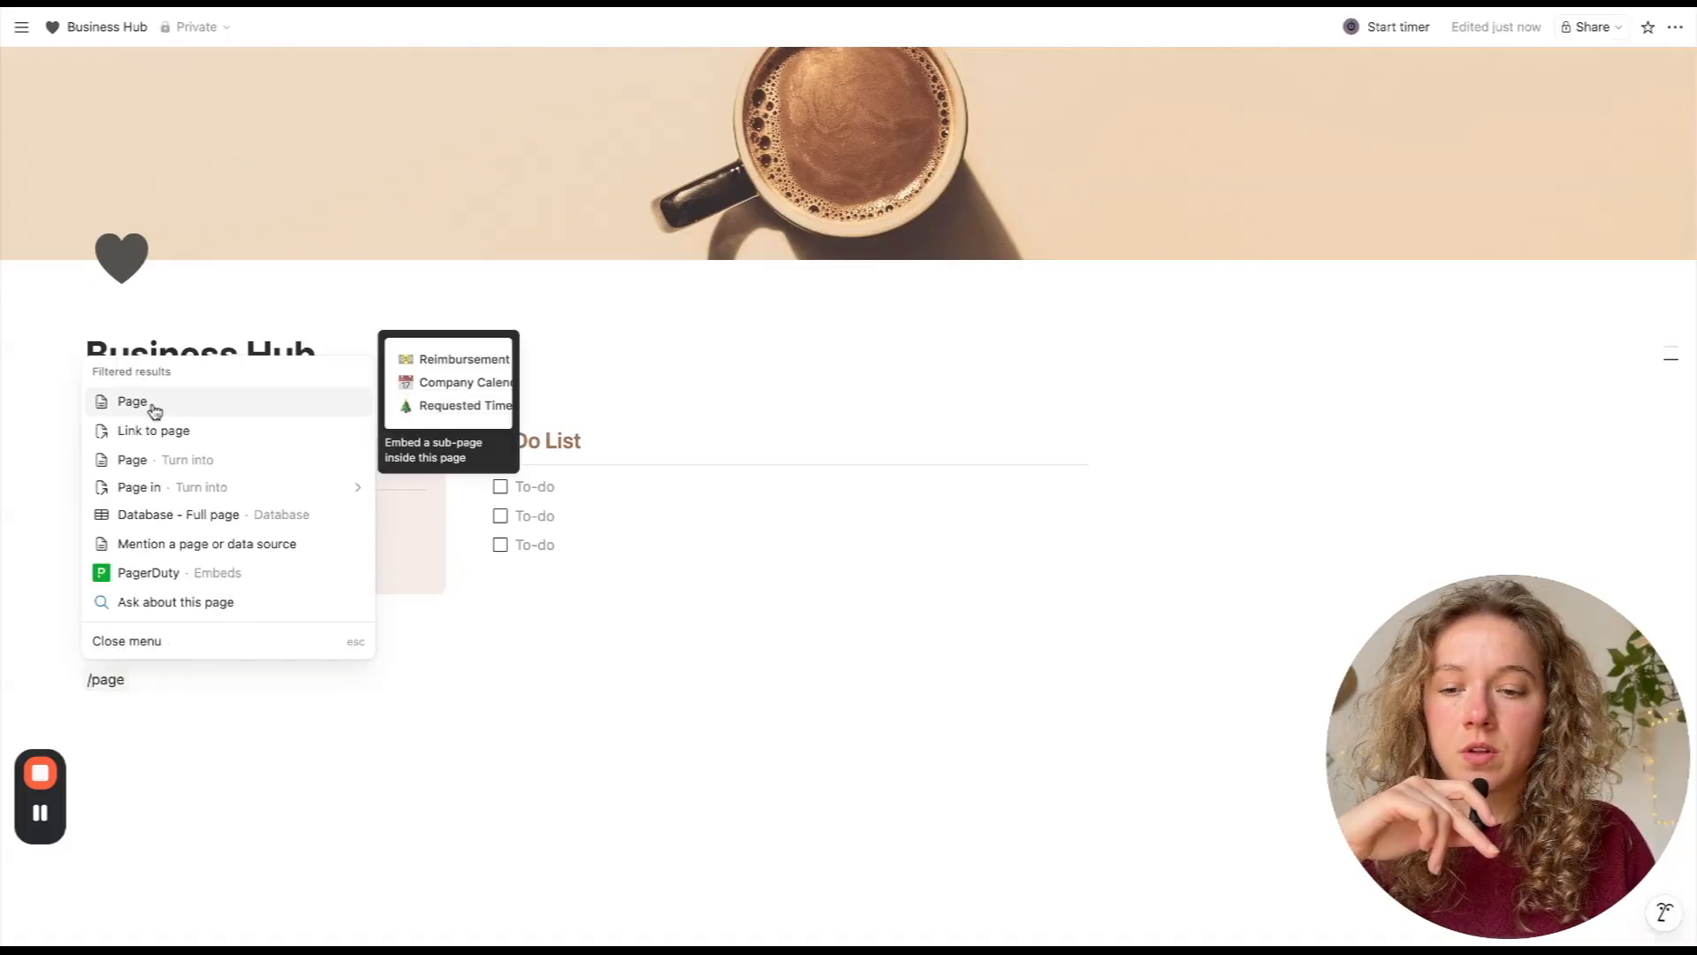
{"action": "left_click", "coordinate": [154, 410]}
{"action": "type", "text": "My"}
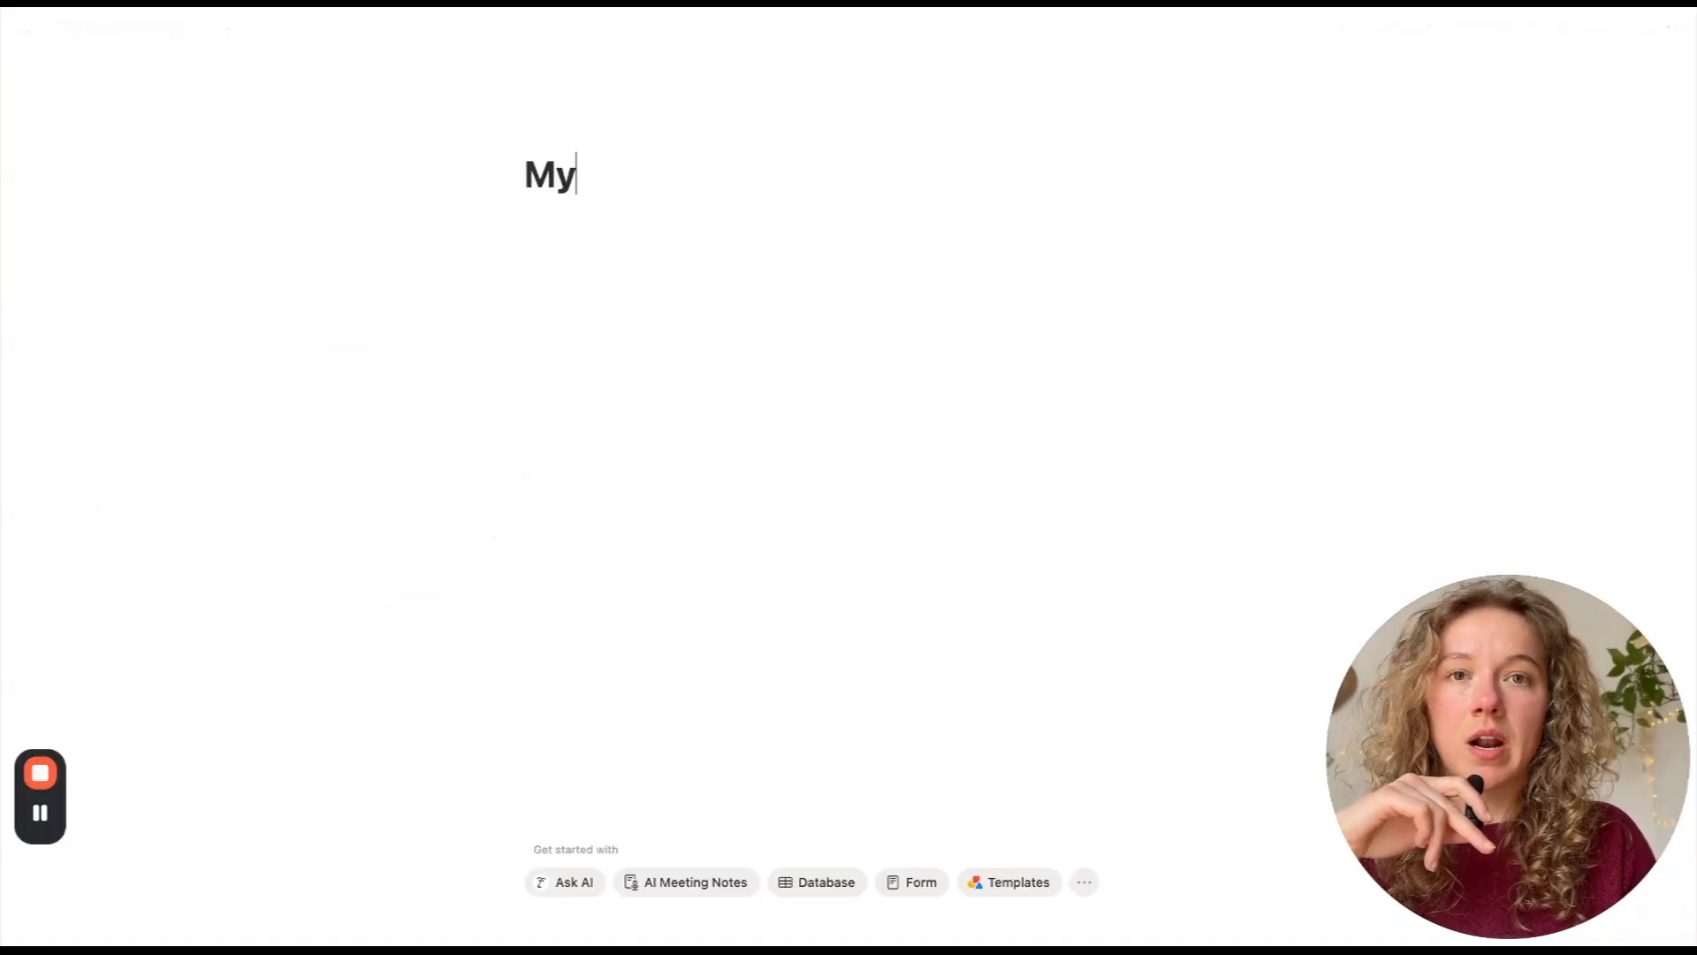
{"action": "type", "text": " Se"}
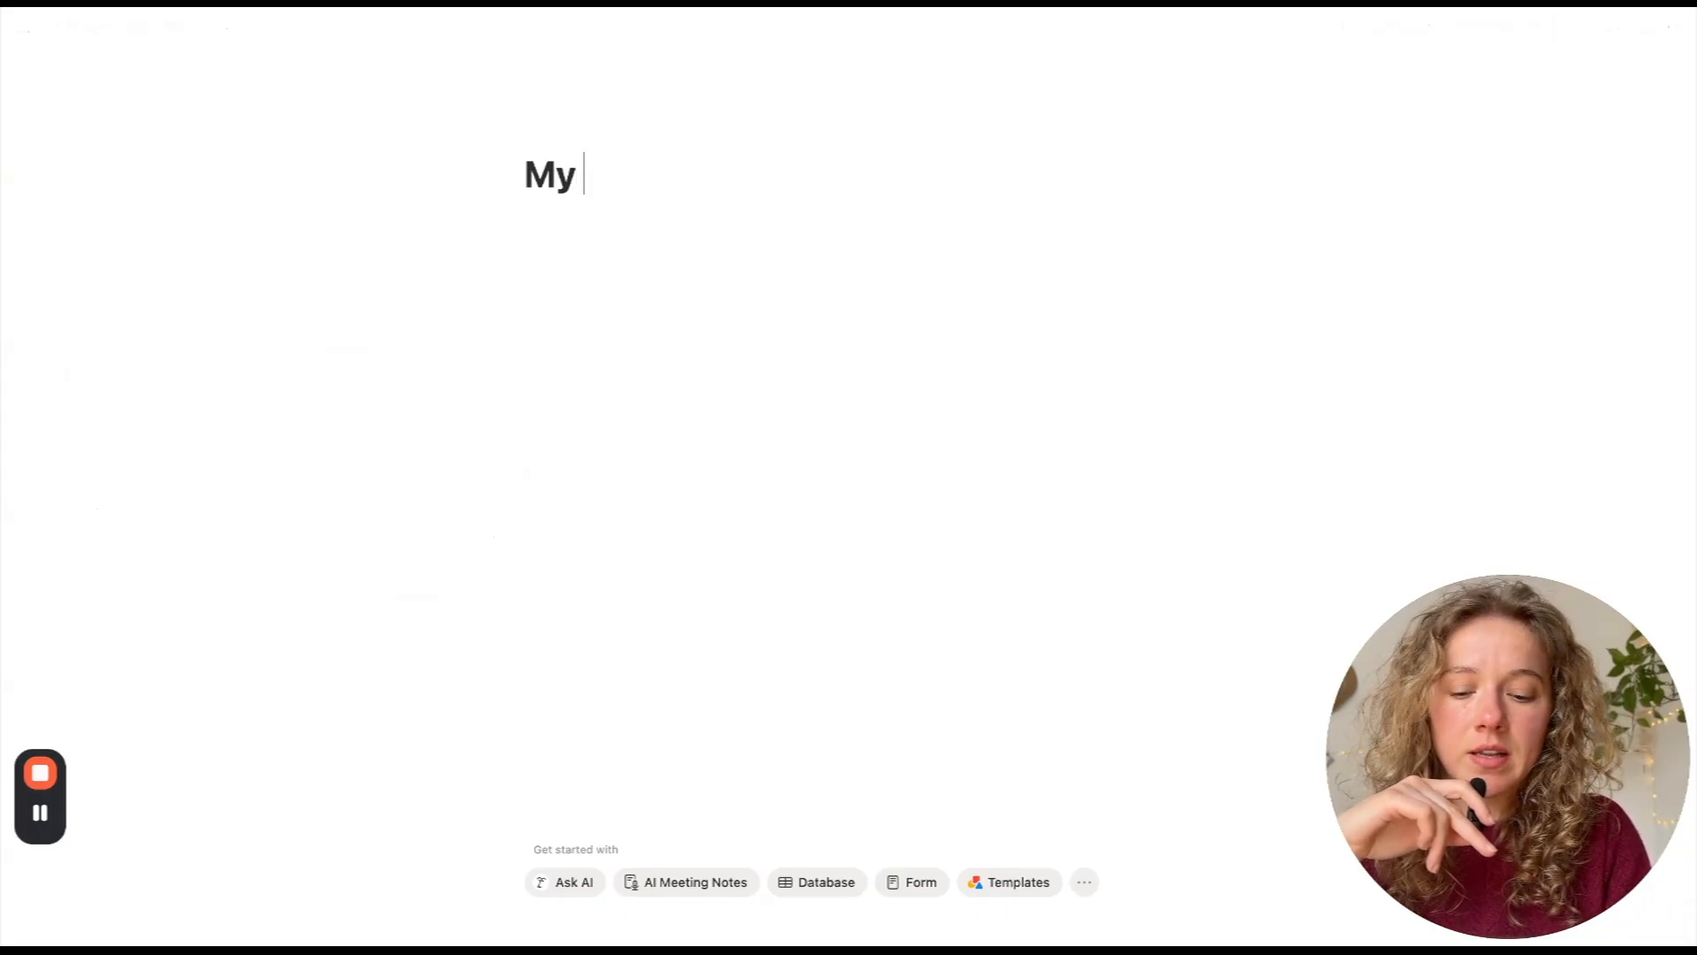
{"action": "type", "text": "rvices"}
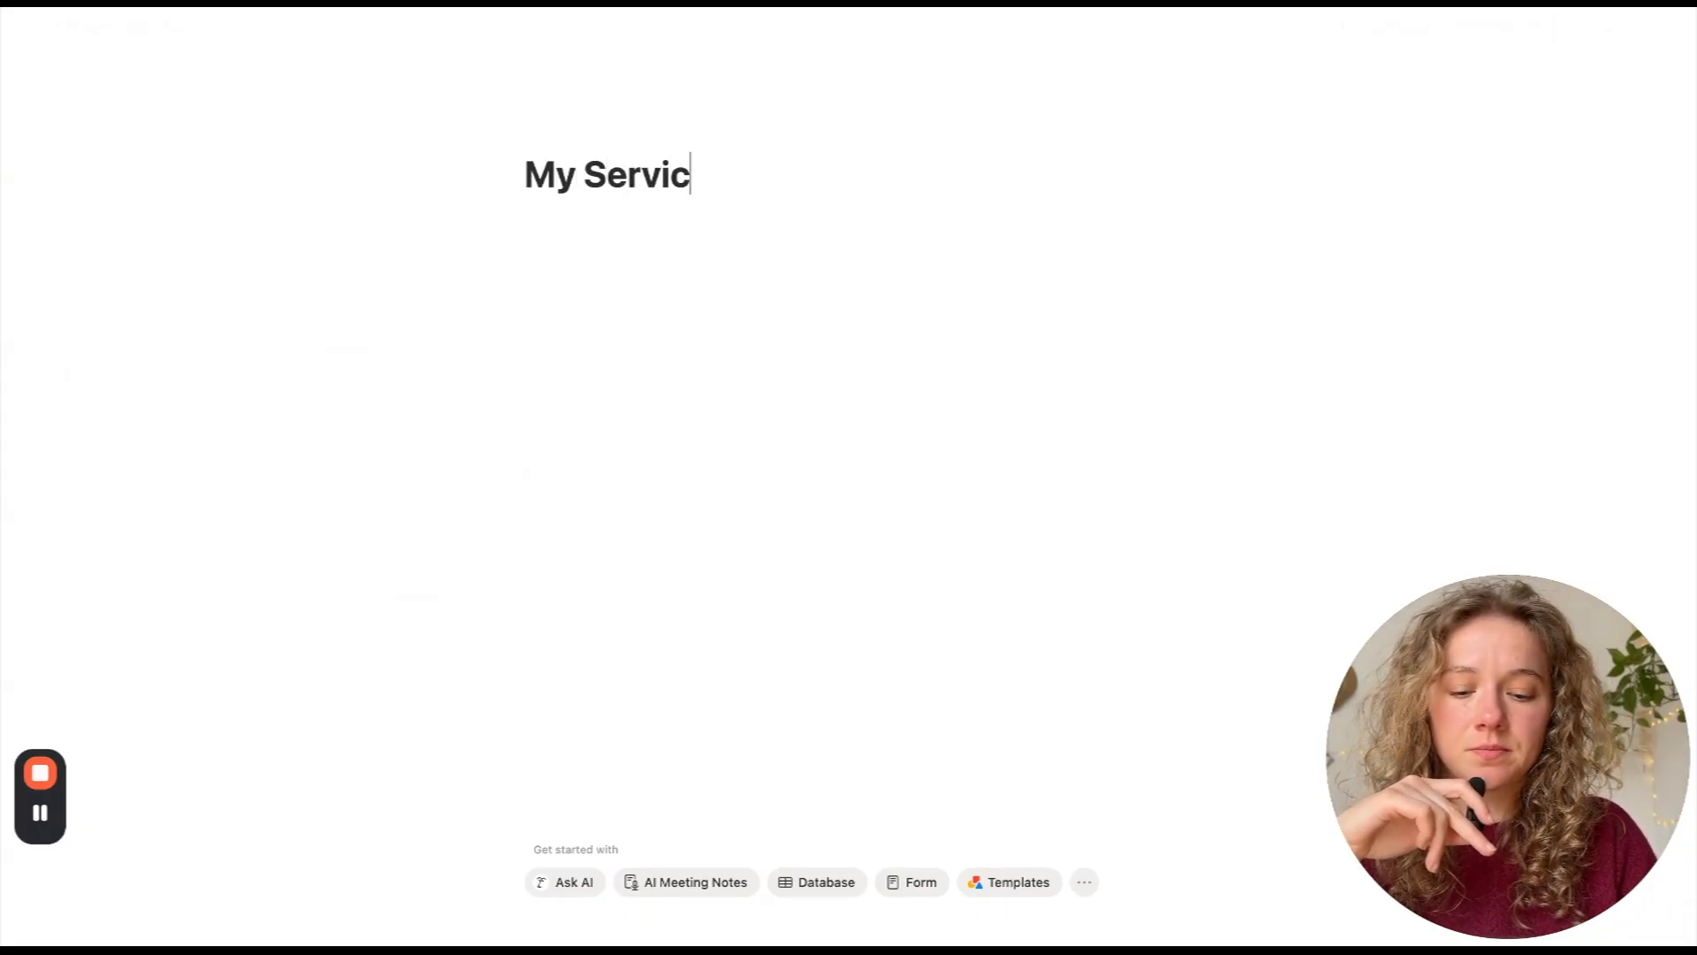
{"action": "key", "text": "Return"}
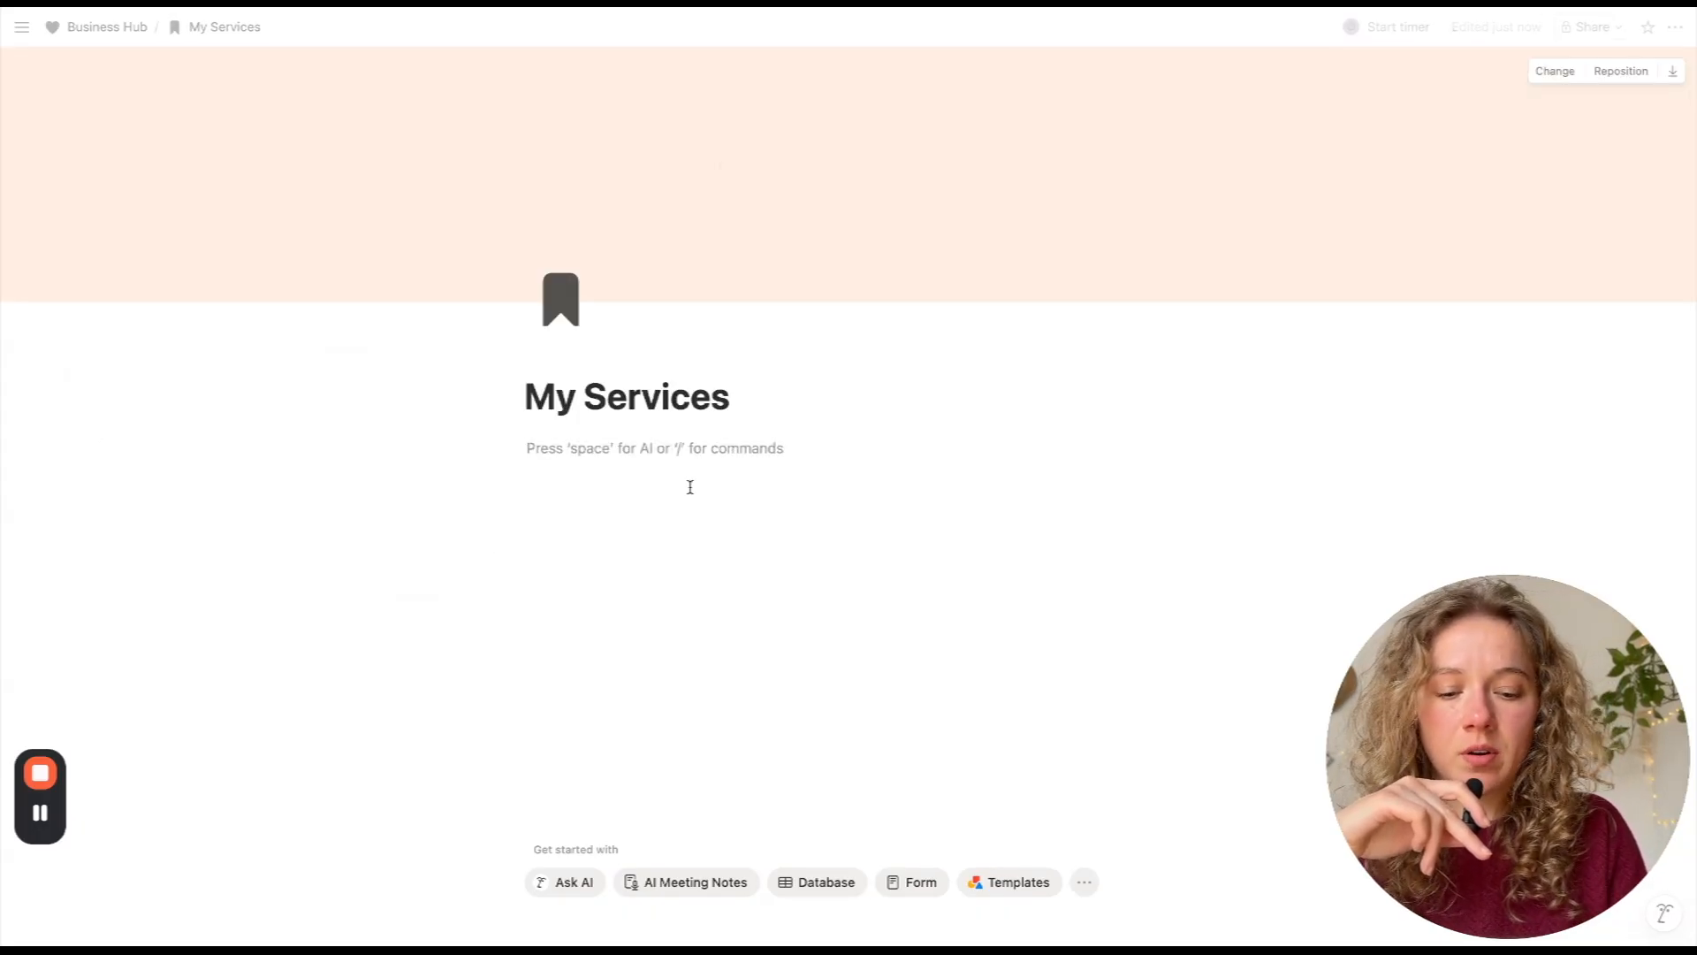
- Add a Heading 2 reading "Service 1" with a divider beneath it on the My Services page
{"action": "type", "text": "/head"}
{"action": "key", "text": "Down"}
{"action": "key", "text": "Return"}
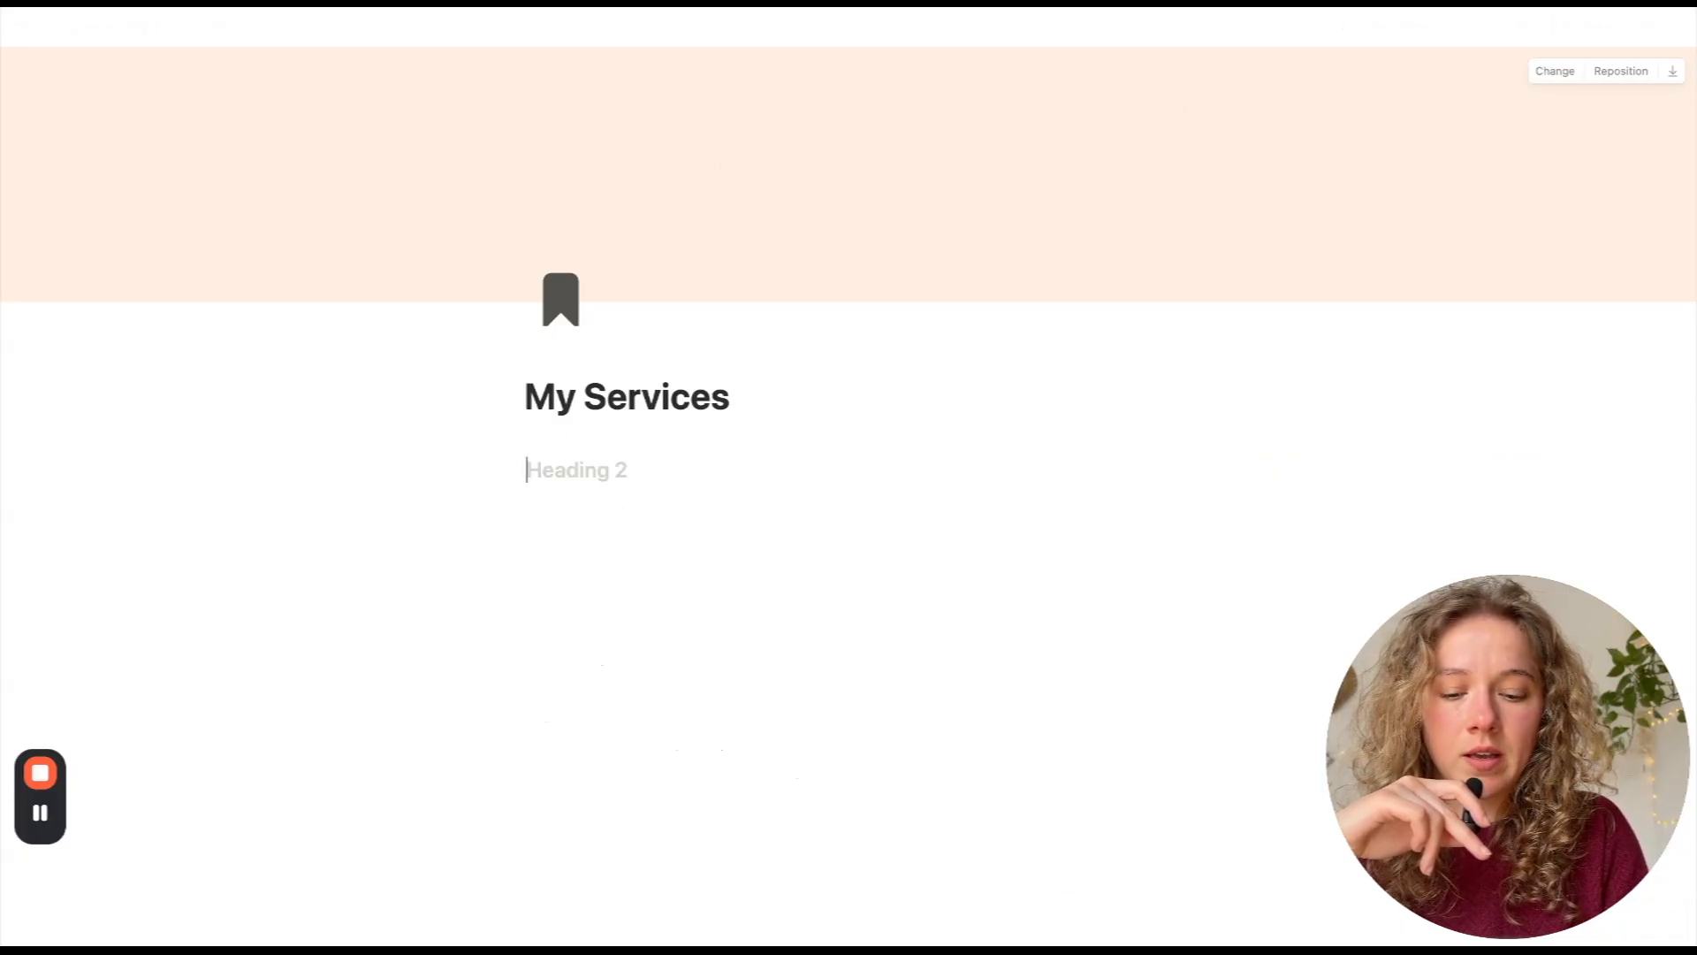
{"action": "type", "text": "Service "}
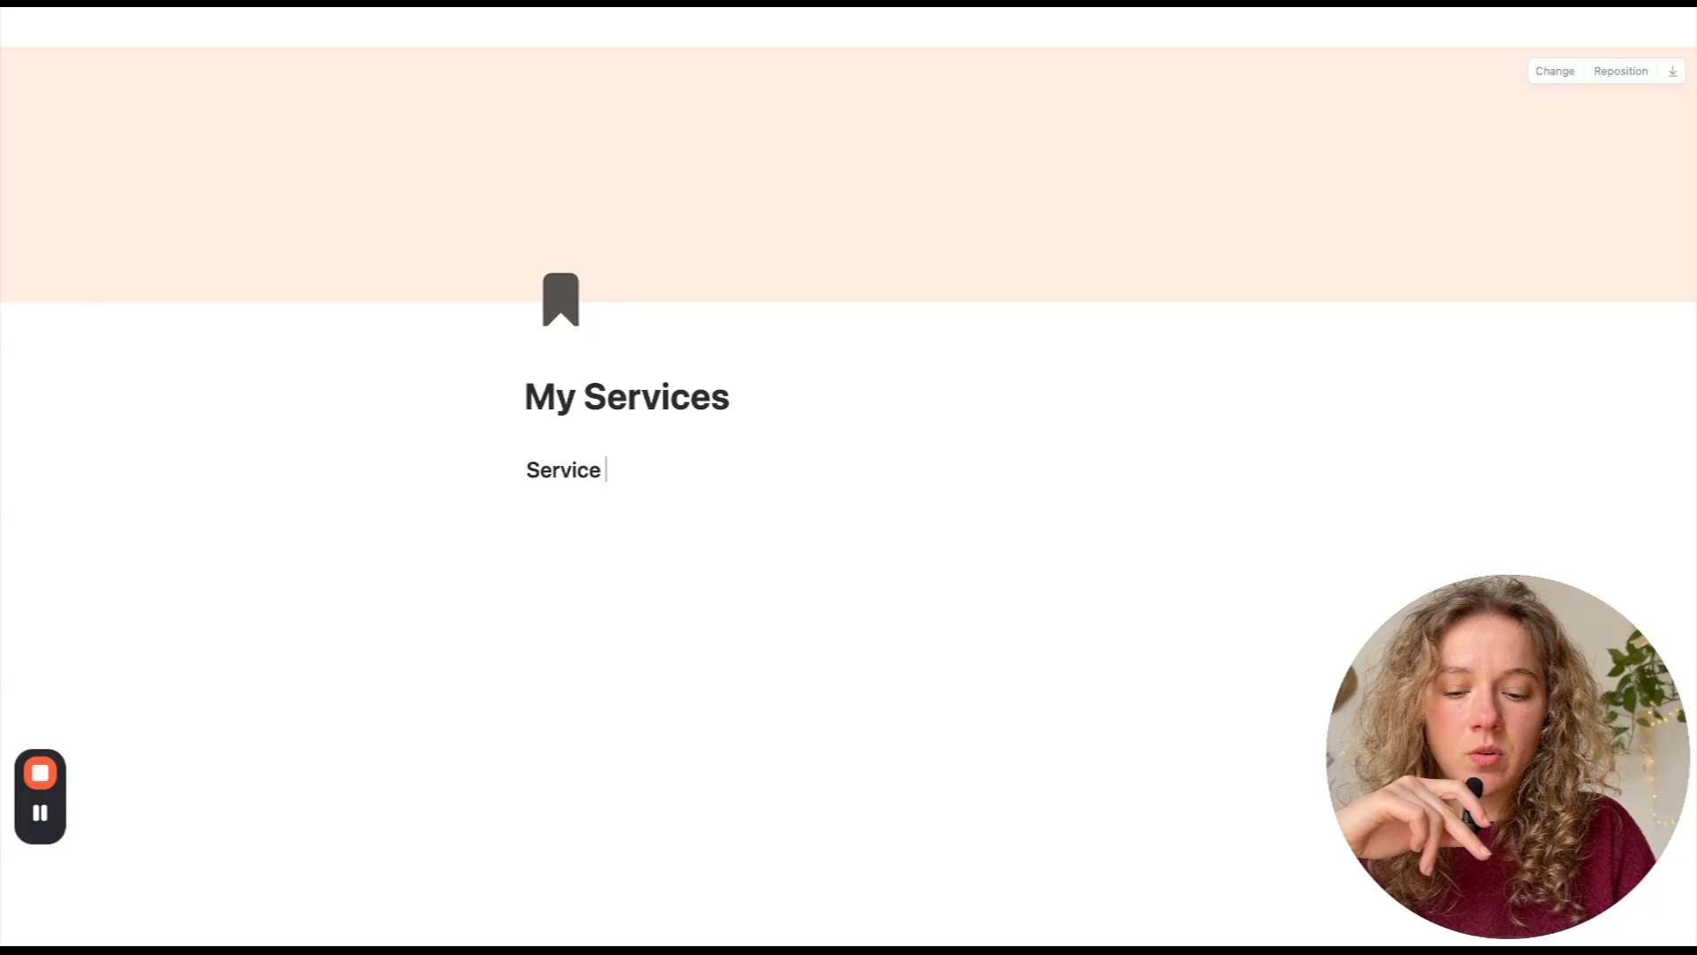
{"action": "type", "text": "2"}
{"action": "key", "text": "Return"}
{"action": "type", "text": "---"}
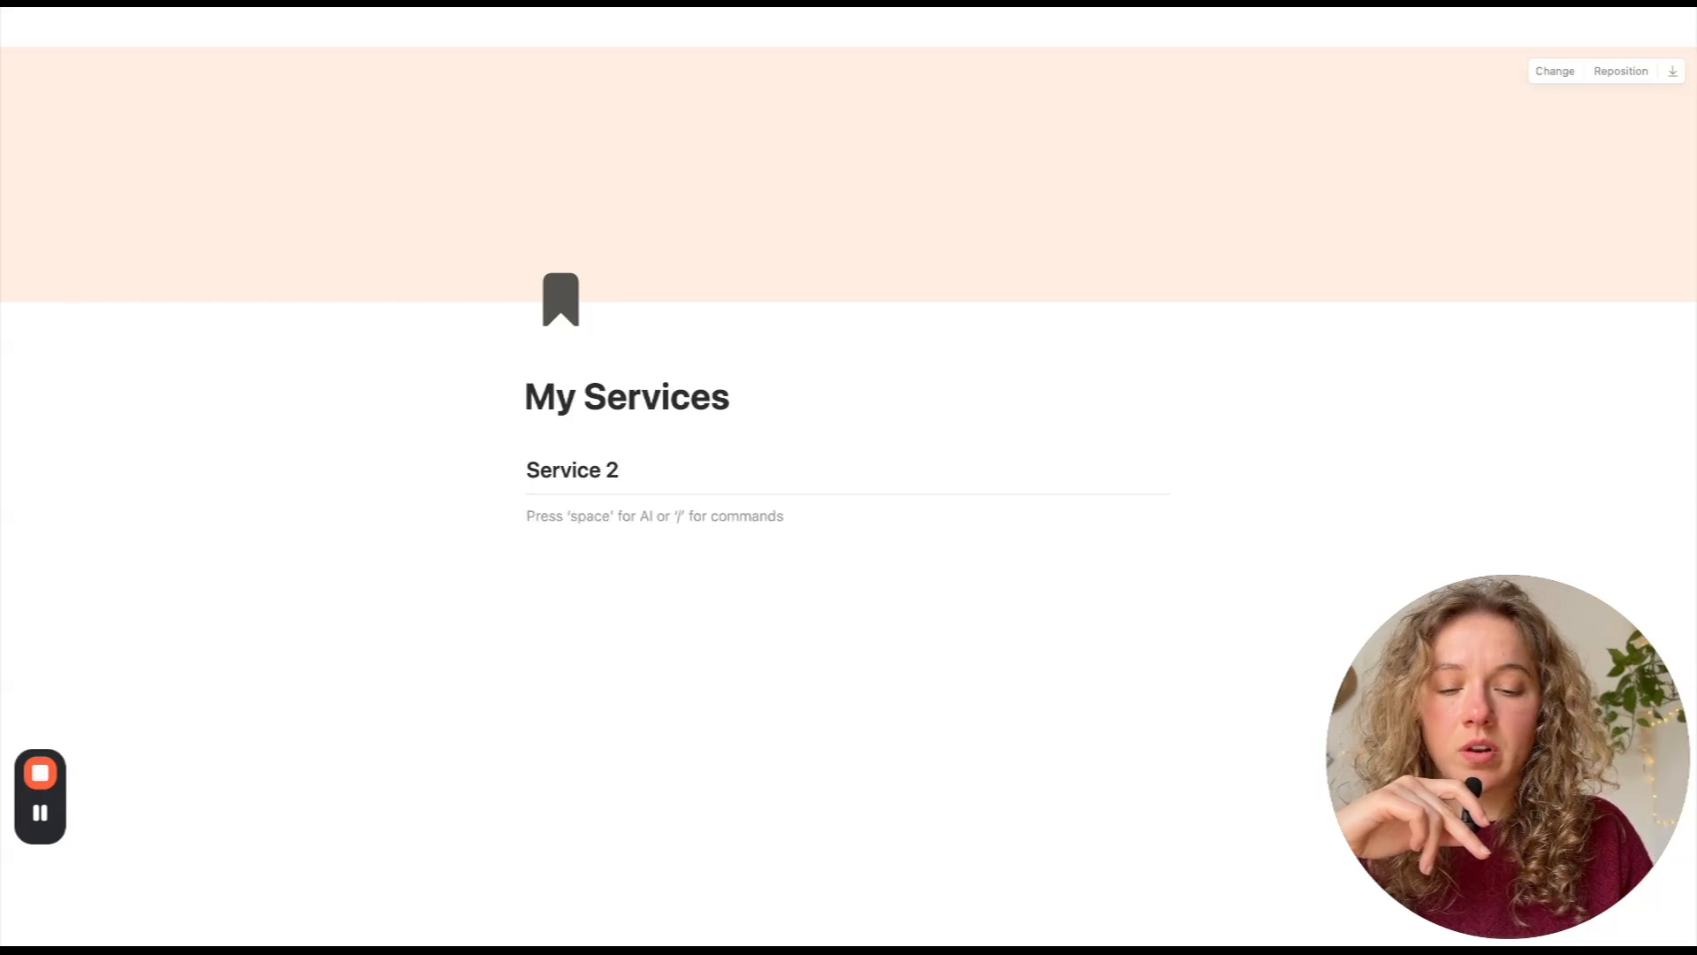
{"action": "left_click", "coordinate": [659, 469]}
{"action": "key", "text": "BackSpace"}
{"action": "type", "text": "1"}
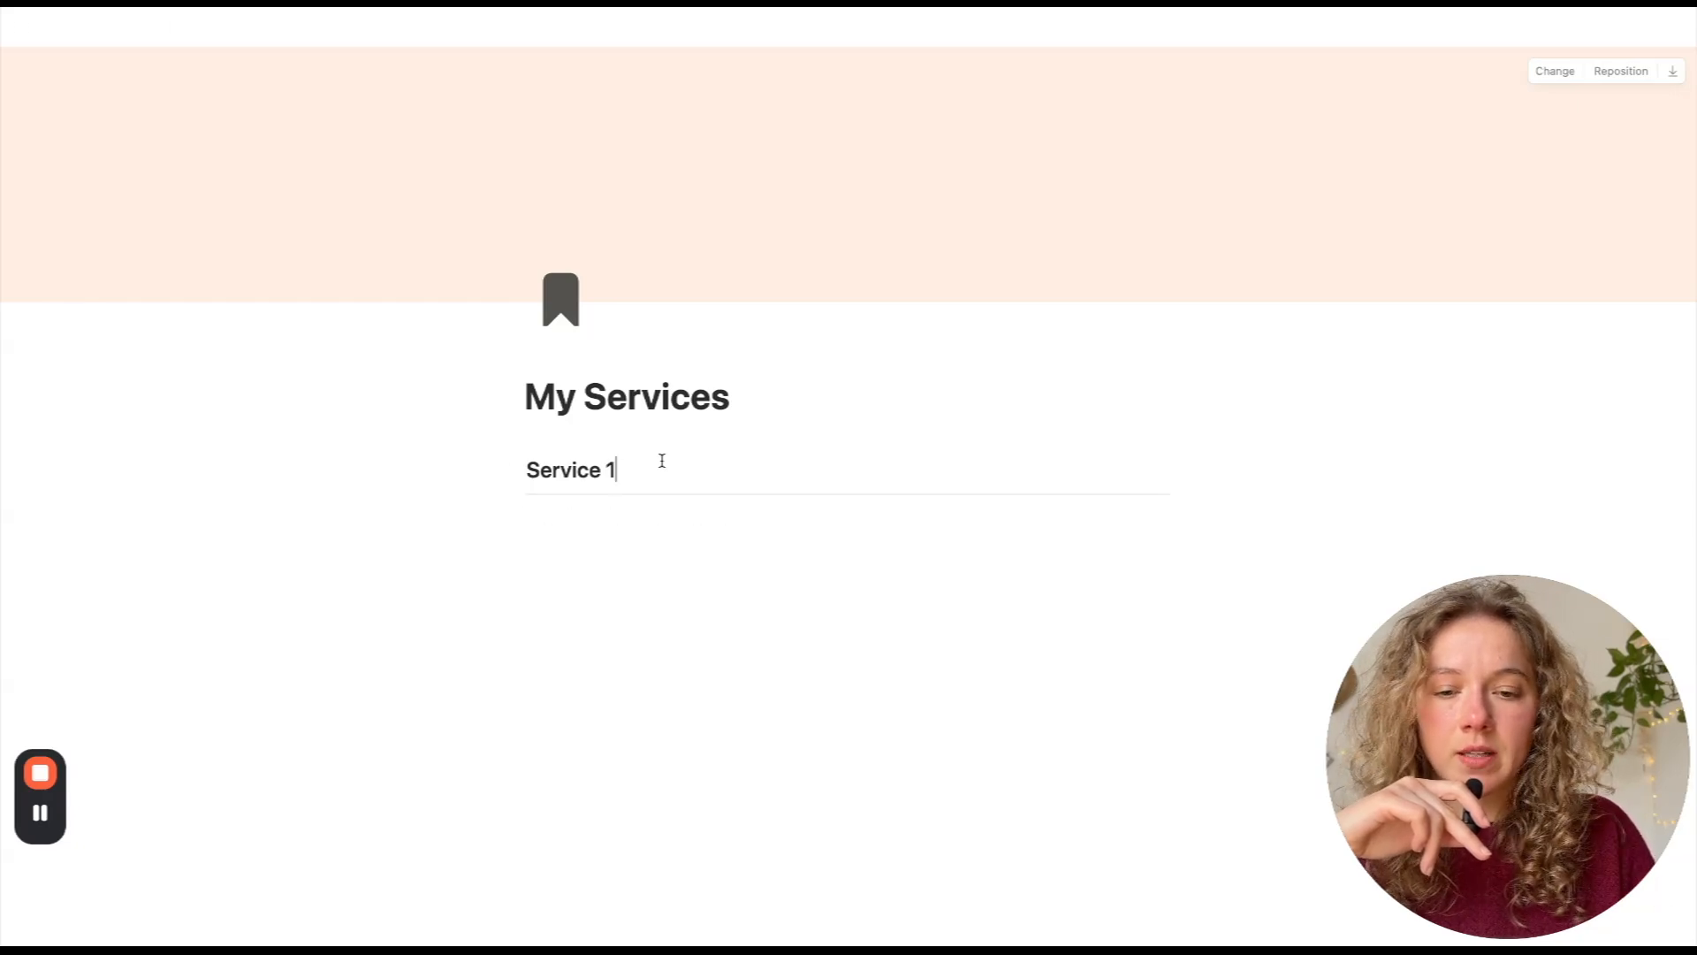
- Add a bulleted list under the Service 1 divider with the placeholder items "iohuygfhjjgf", "jhbkbh" and "nkbhjnkb"
{"action": "left_click", "coordinate": [663, 512]}
{"action": "type", "text": "- iohuygfhjjgf"}
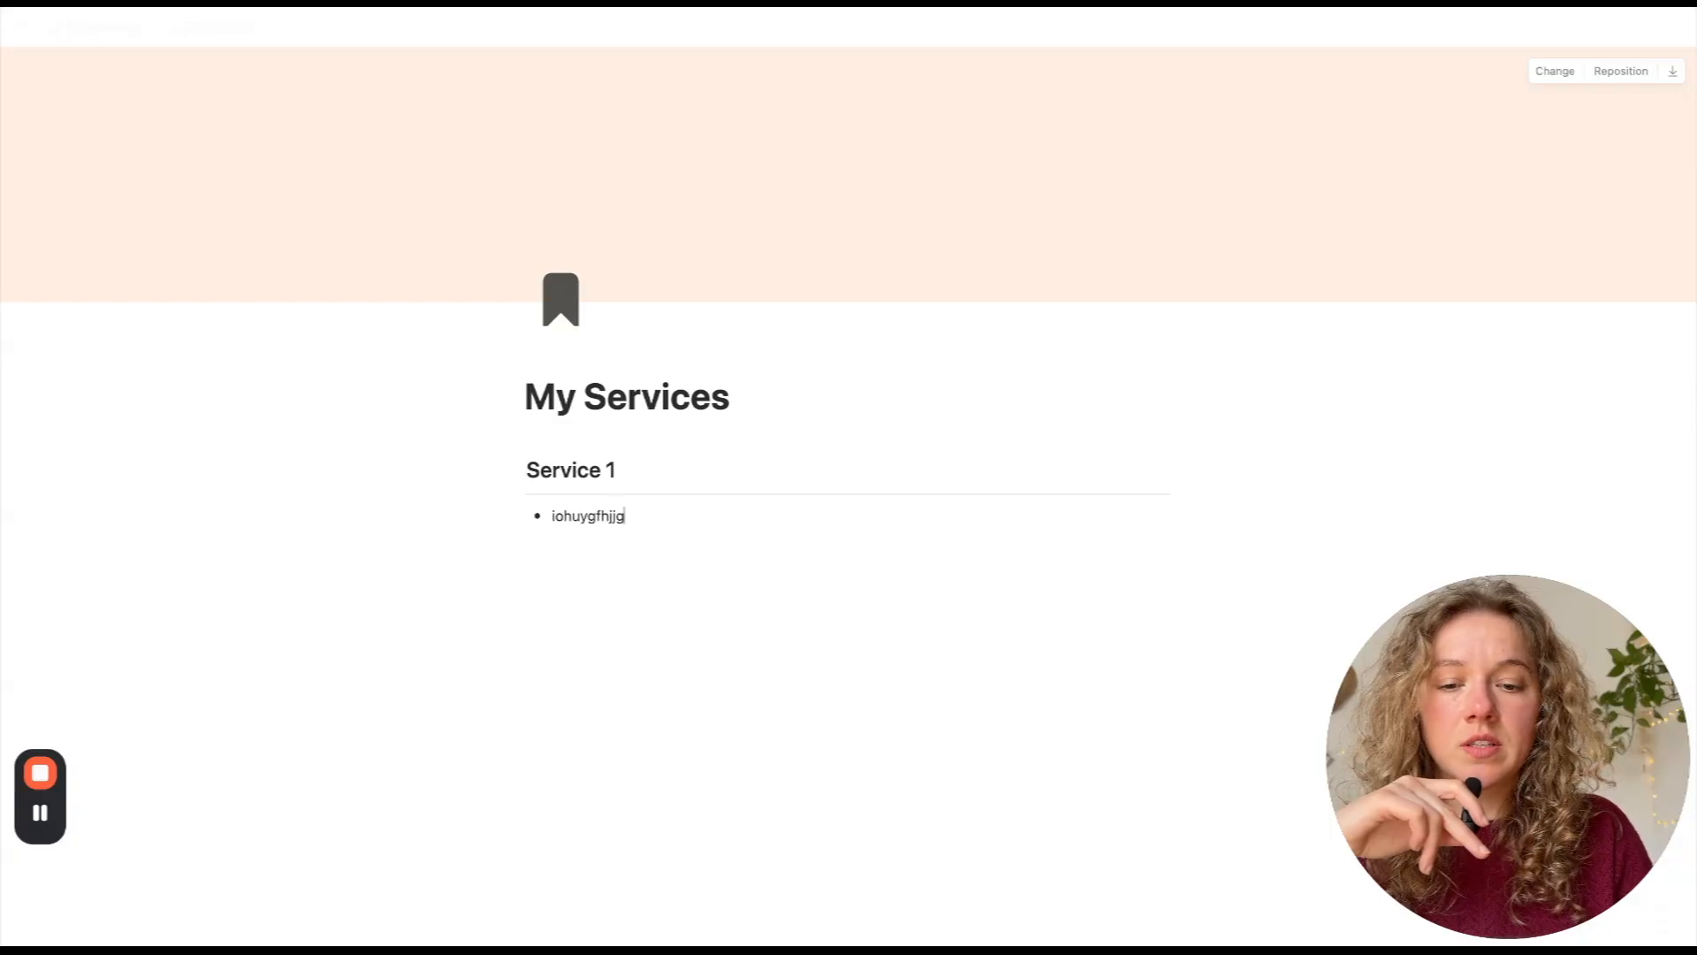
{"action": "key", "text": "Return"}
{"action": "type", "text": "jhbkbh"}
{"action": "key", "text": "Return"}
{"action": "type", "text": "nkbhjnkb"}
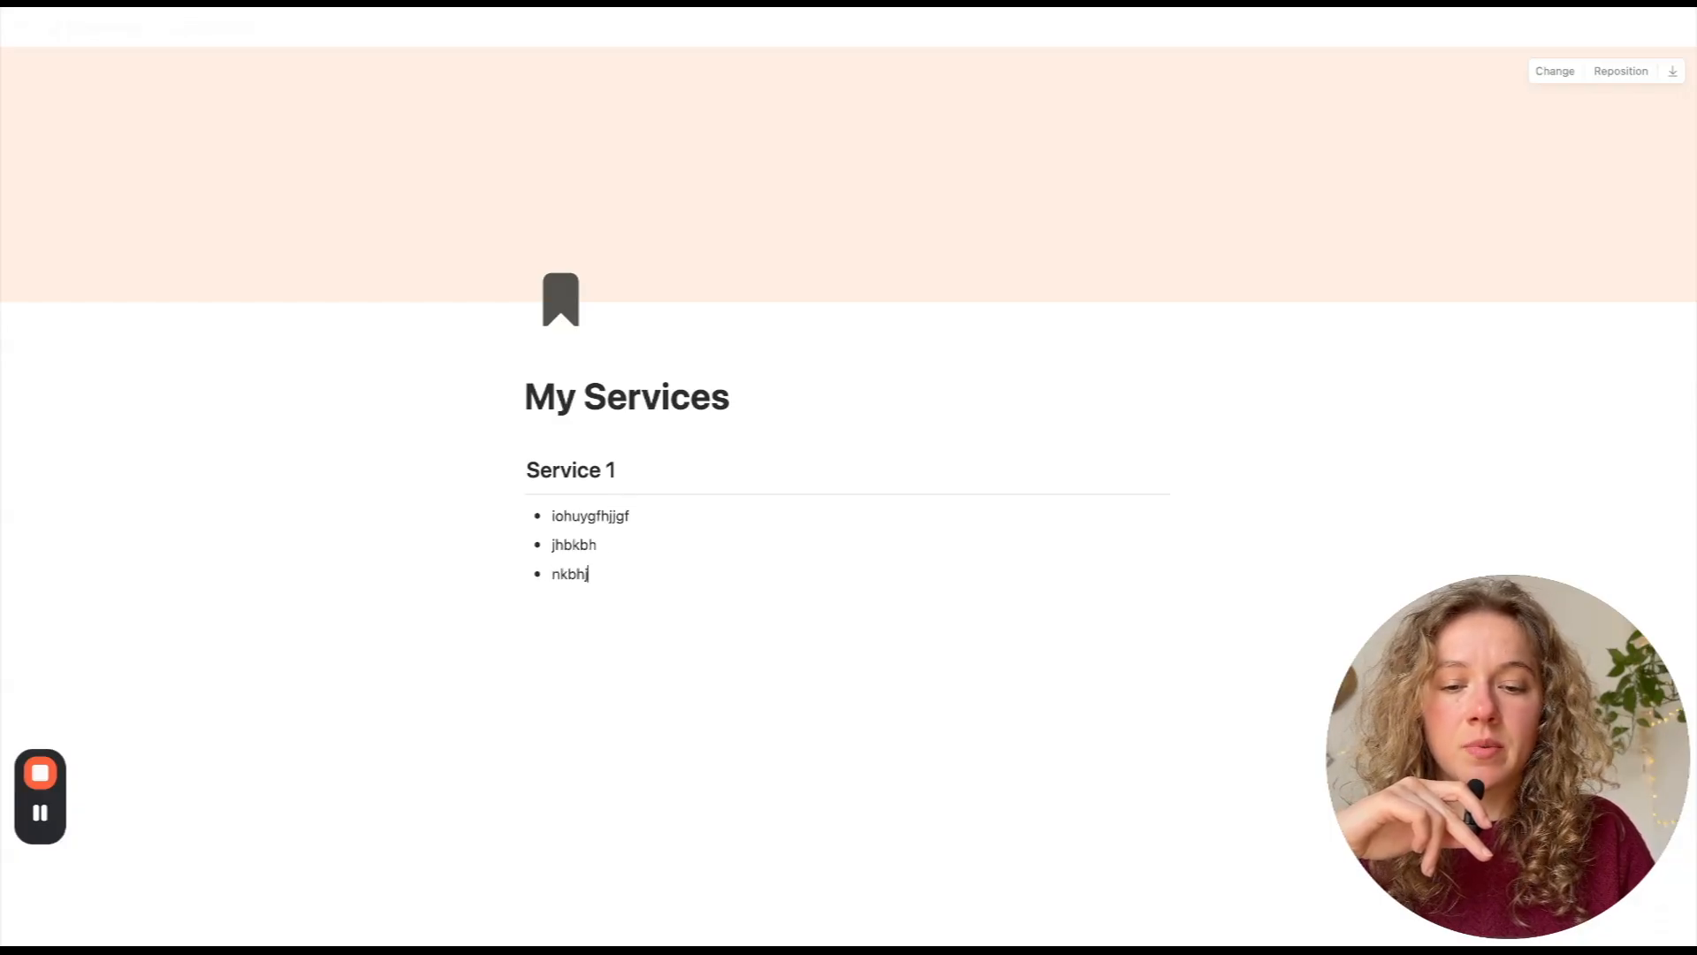
- Add a "Prices:" bullet to the Service 1 list with the nested items 53467 and 5467
{"action": "key", "text": "Return"}
{"action": "type", "text": "Pr"}
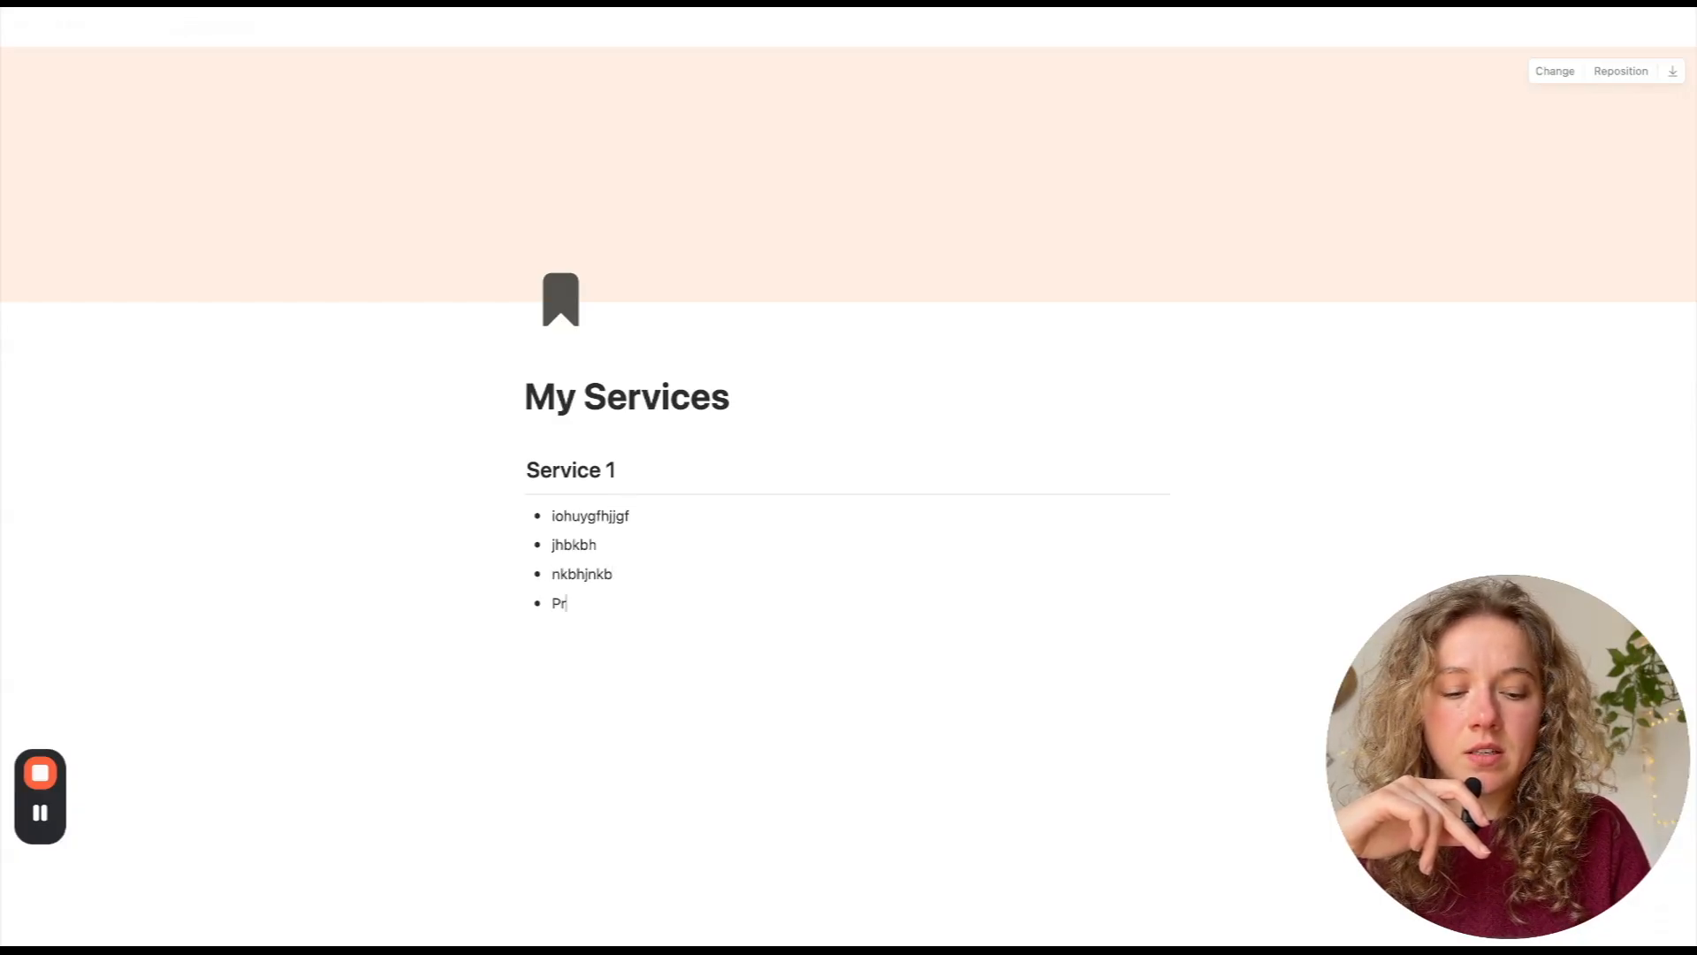
{"action": "type", "text": "ices:"}
{"action": "key", "text": "Return"}
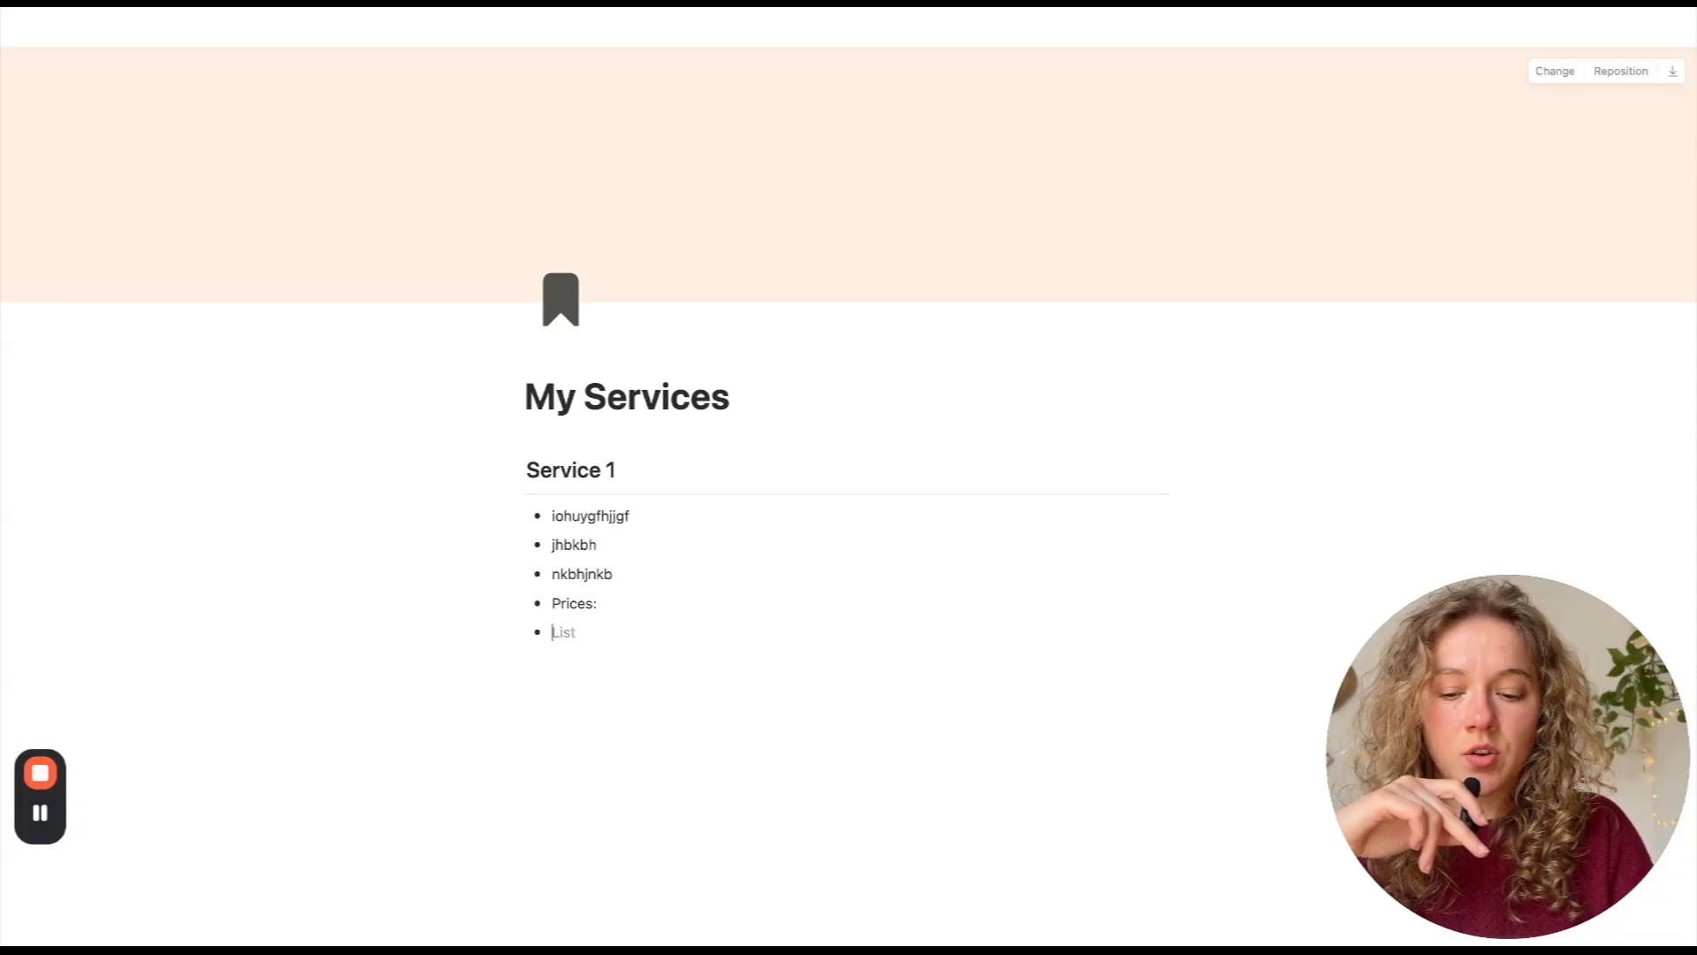
{"action": "key", "text": "Tab"}
{"action": "type", "text": "53467"}
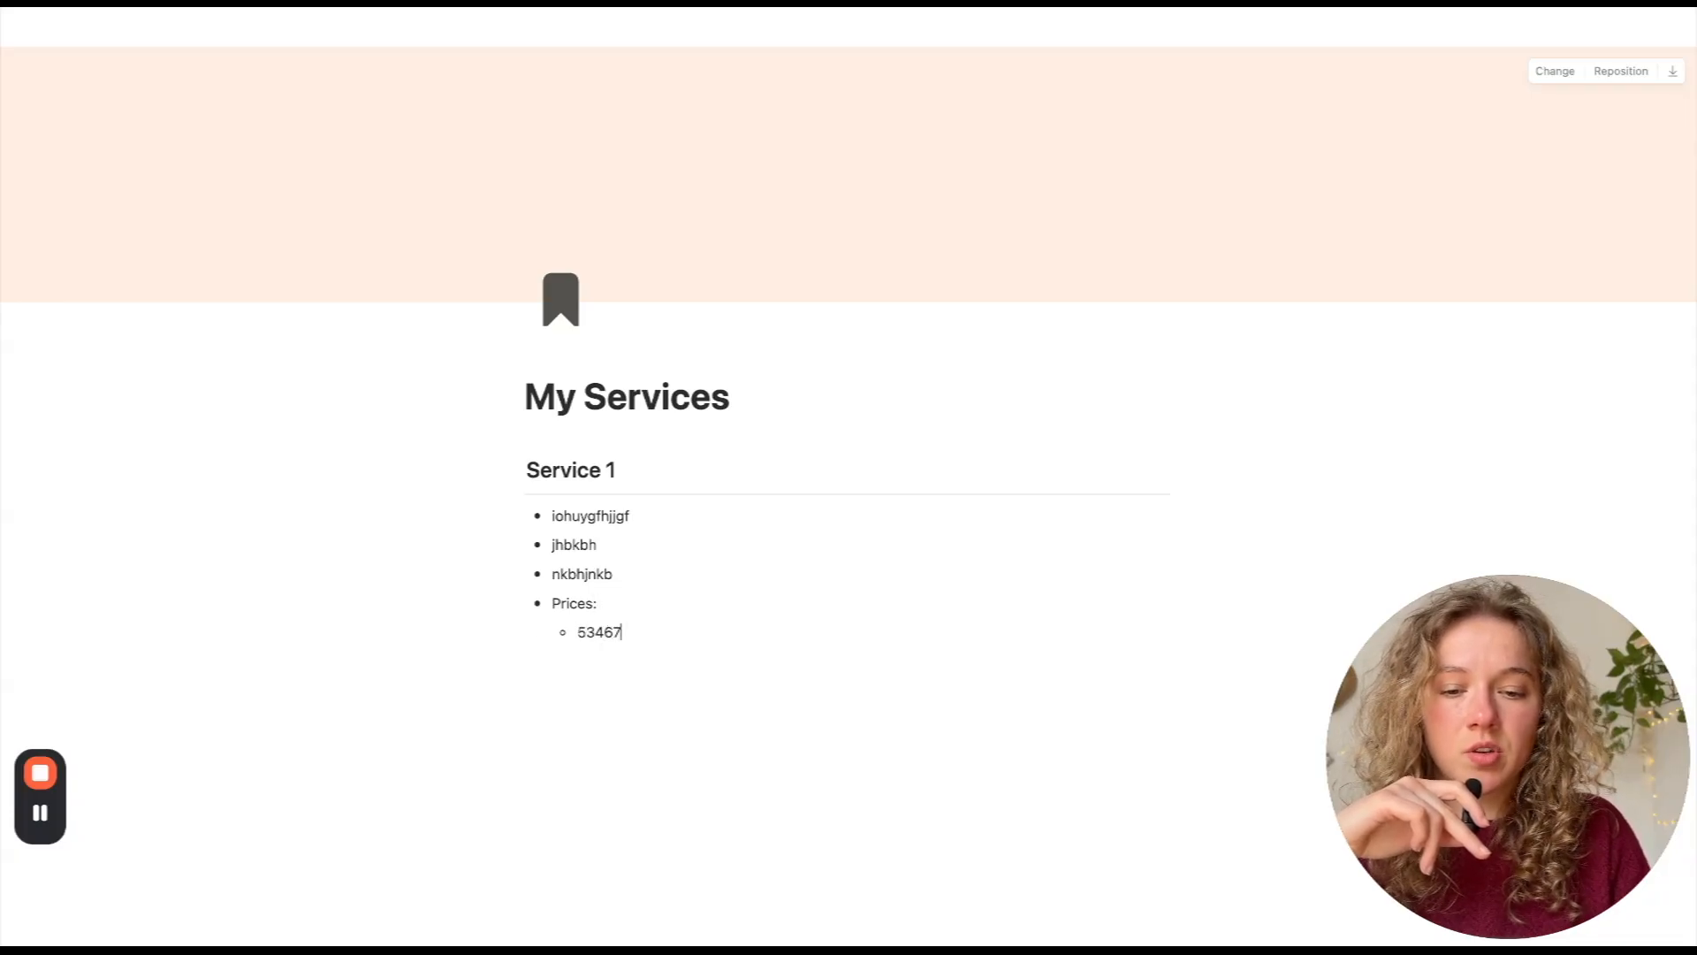
{"action": "key", "text": "Return"}
{"action": "type", "text": "5467"}
{"action": "key", "text": "Return"}
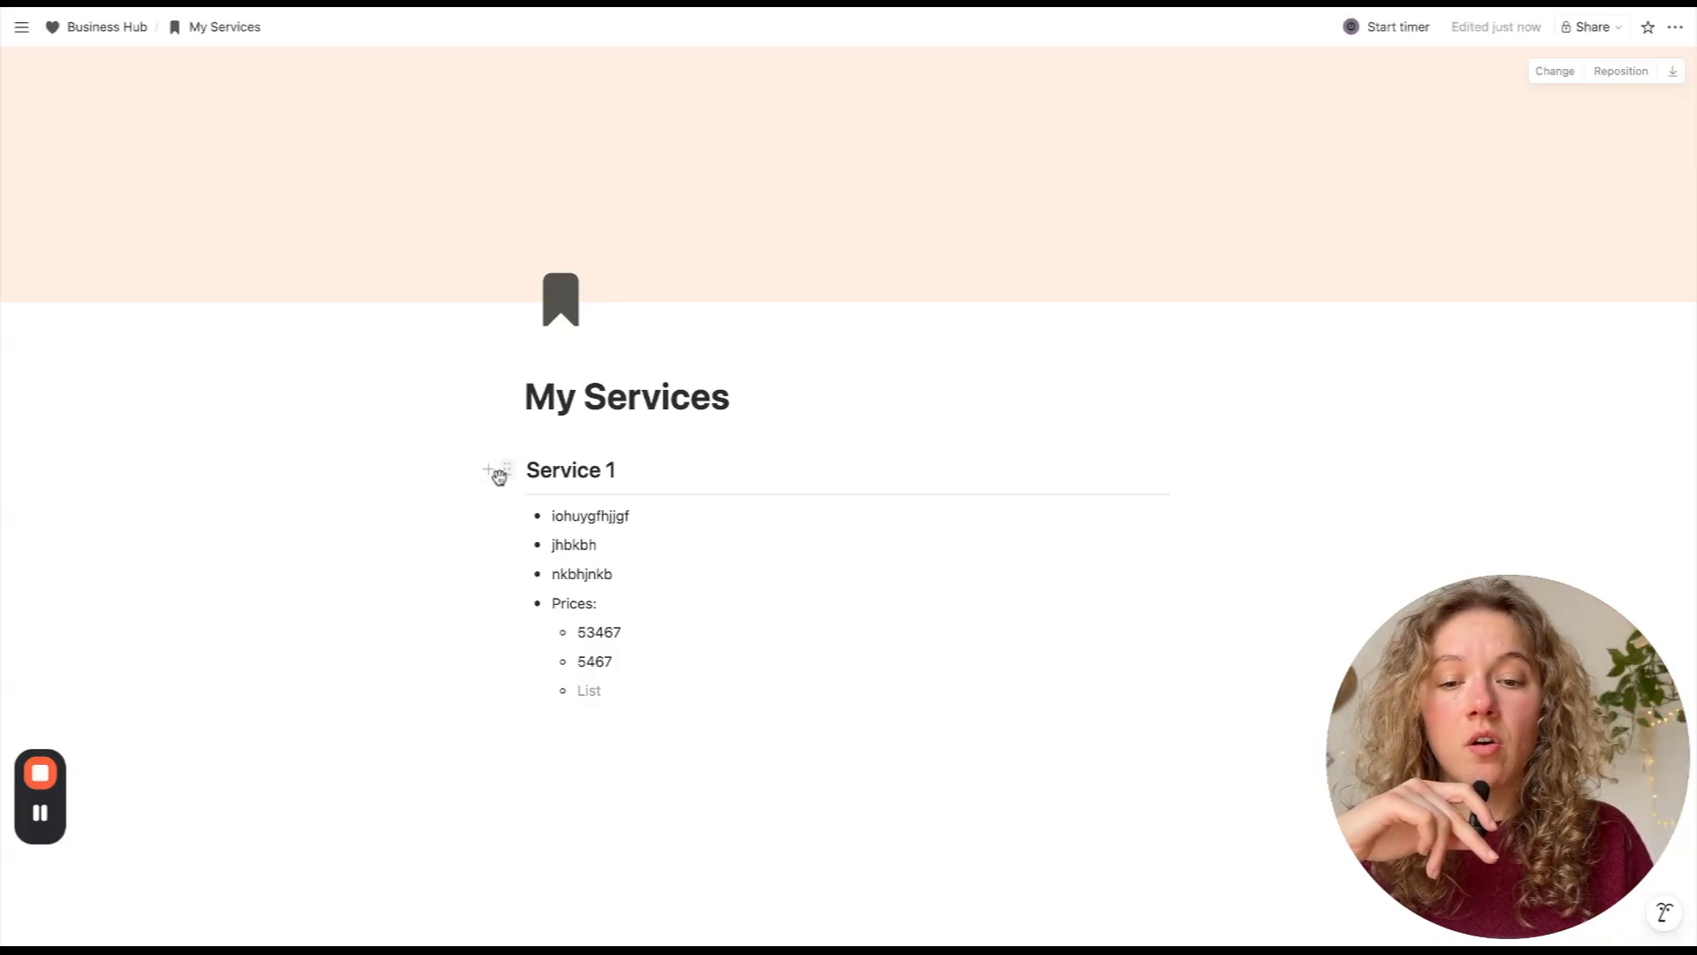
- Copy the Service 1 heading with its divider and paste it on a new line below the price list
{"action": "left_click", "coordinate": [616, 729]}
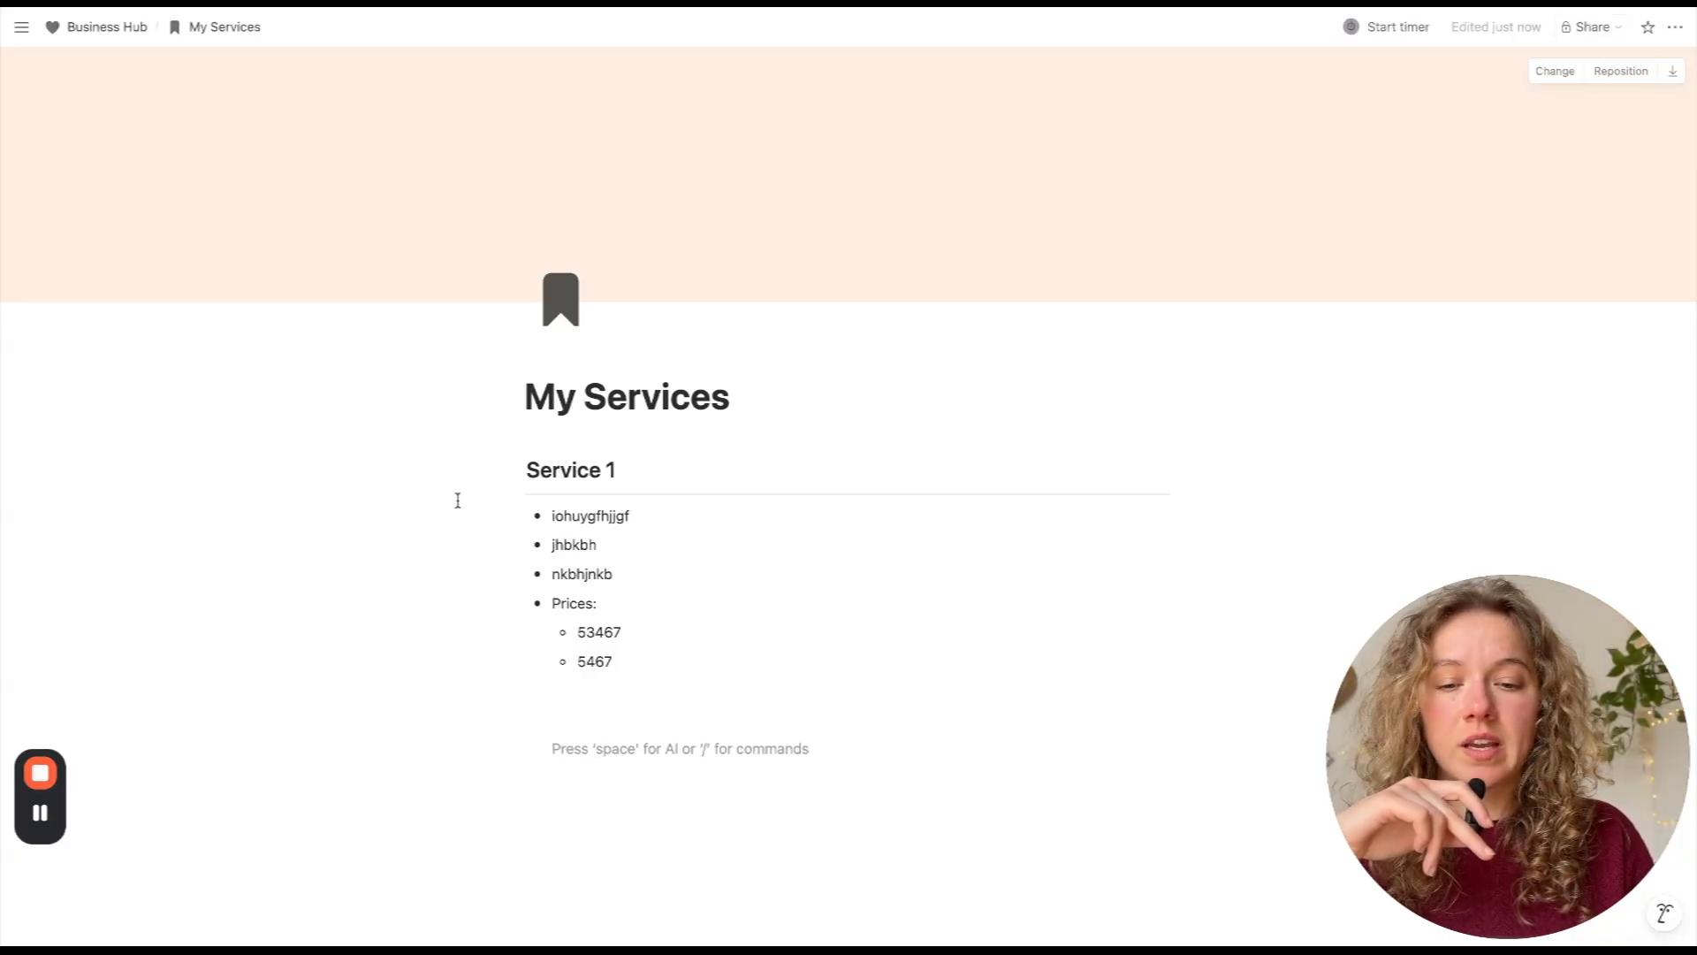
{"action": "left_click_drag", "start_coordinate": [450, 467], "coordinate": [534, 500]}
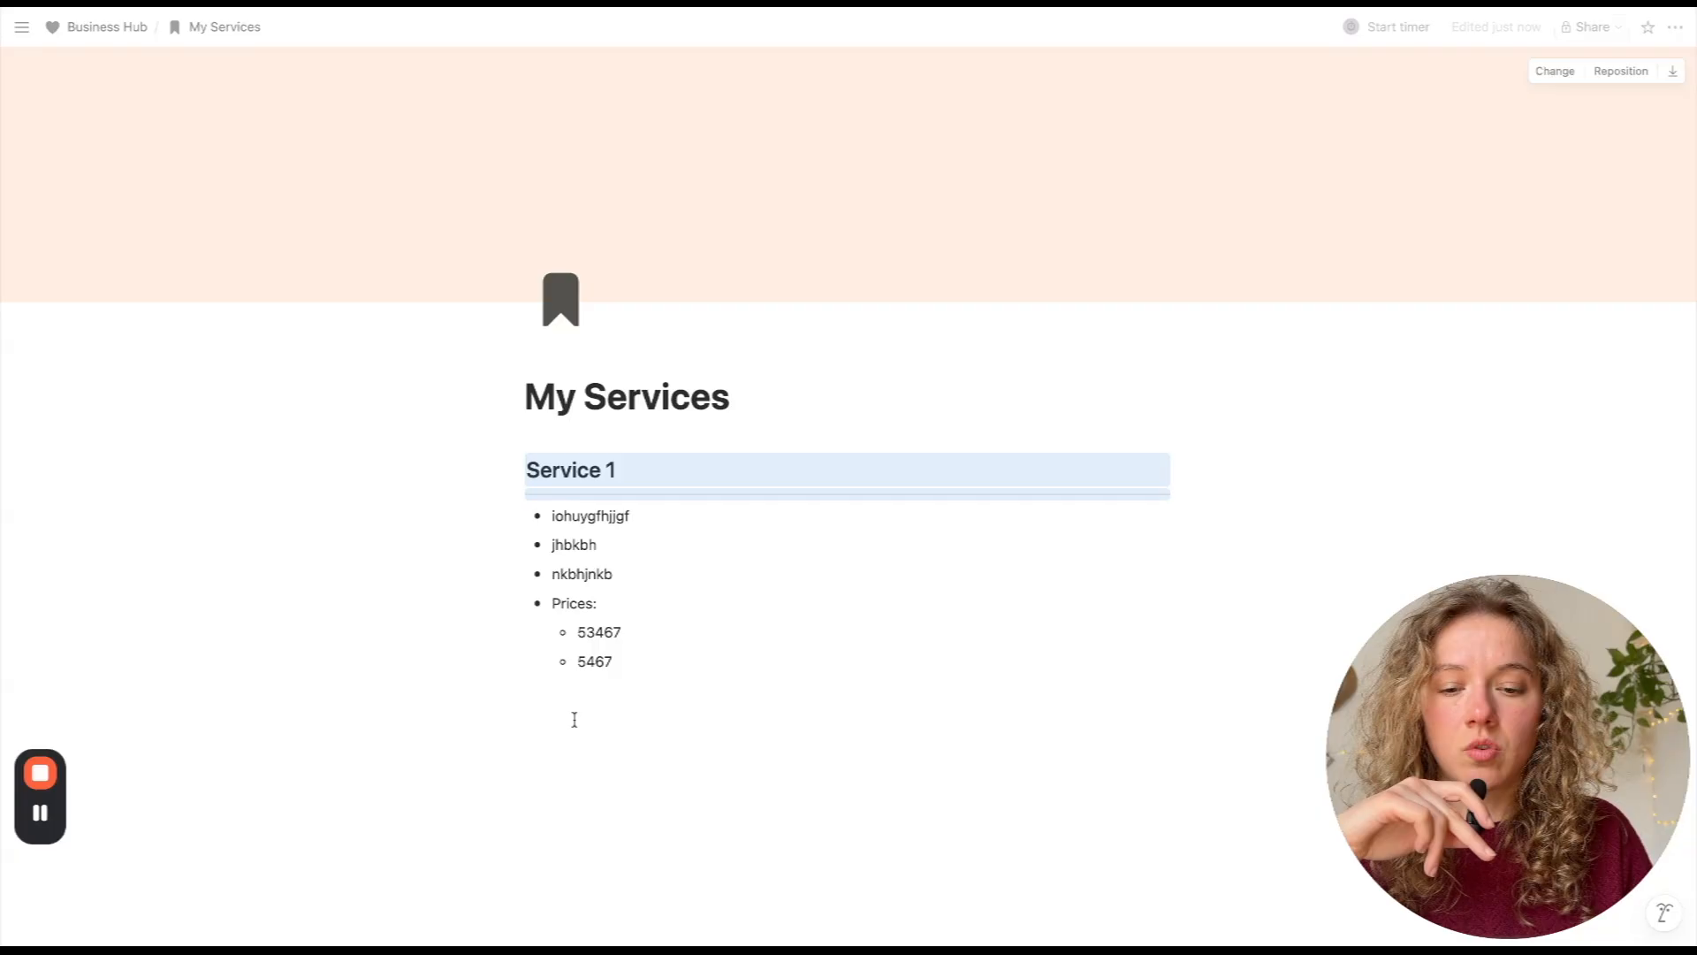
{"action": "left_click", "coordinate": [570, 749]}
{"action": "type", "text": "Service 1"}
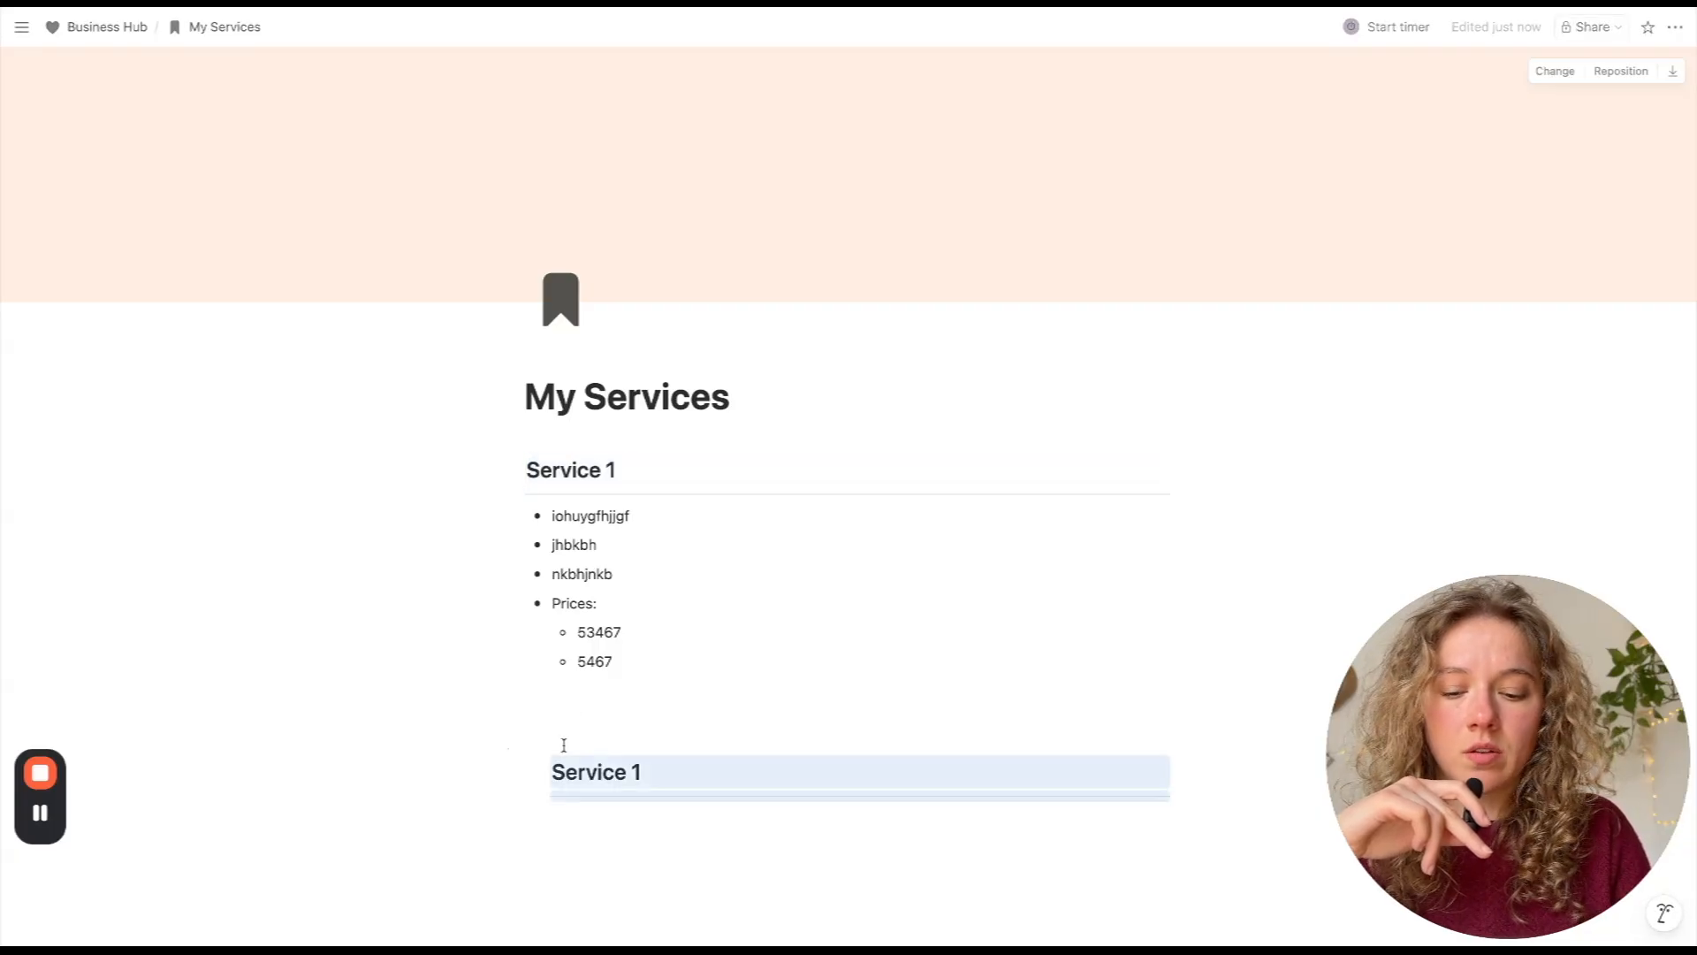
- Rename the copied heading to "Service 2" and add the placeholder bullet "kihyugt" beneath its divider
{"action": "left_click", "coordinate": [618, 774]}
{"action": "key", "text": "BackSpace"}
{"action": "type", "text": "2"}
{"action": "left_click", "coordinate": [640, 824]}
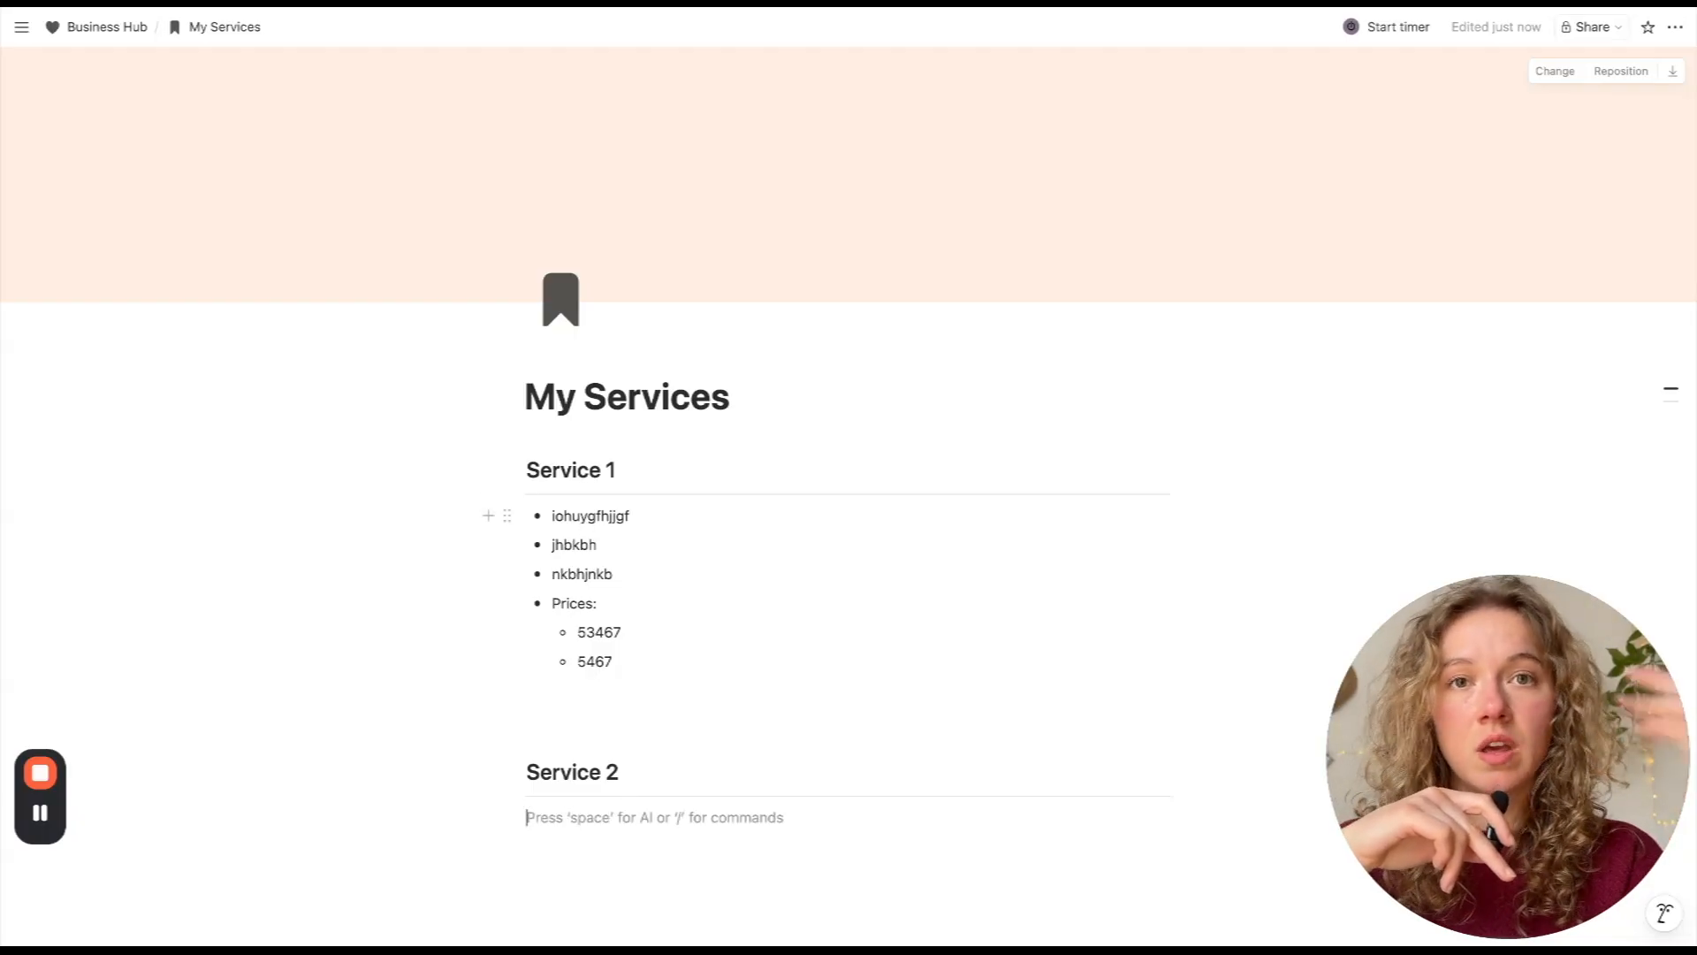
{"action": "left_click", "coordinate": [578, 606]}
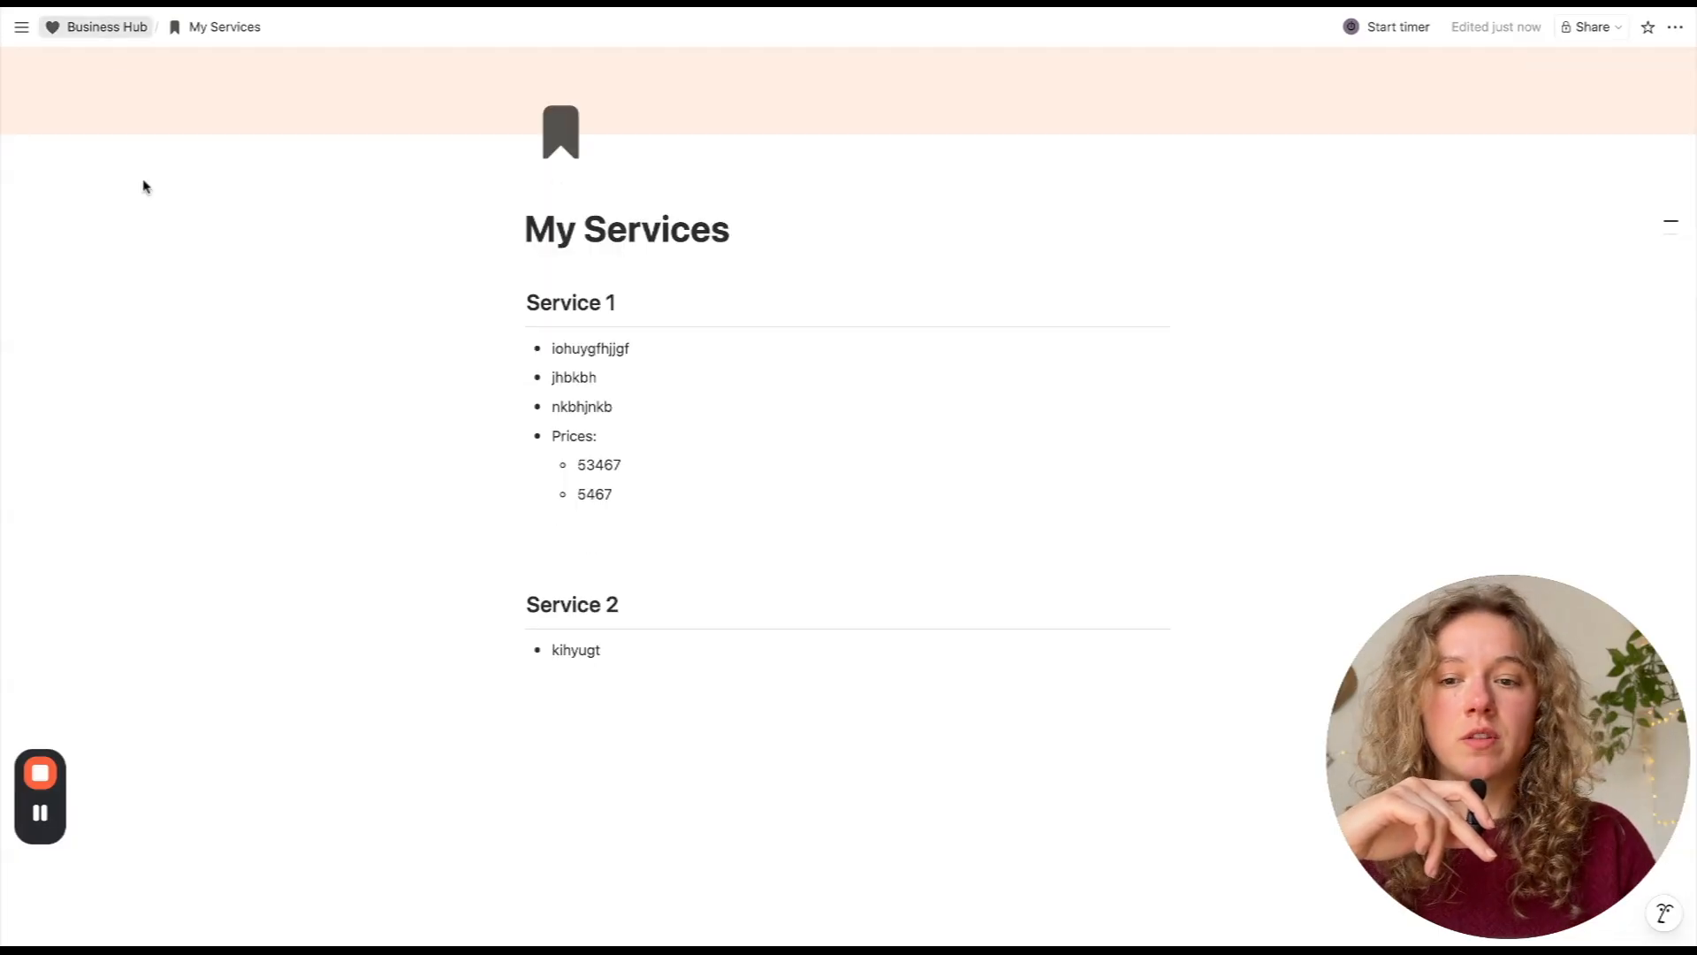
- Return to the Business Hub page and create a subpage titled Content Ideas beneath the My Services link
{"action": "left_click", "coordinate": [98, 28]}
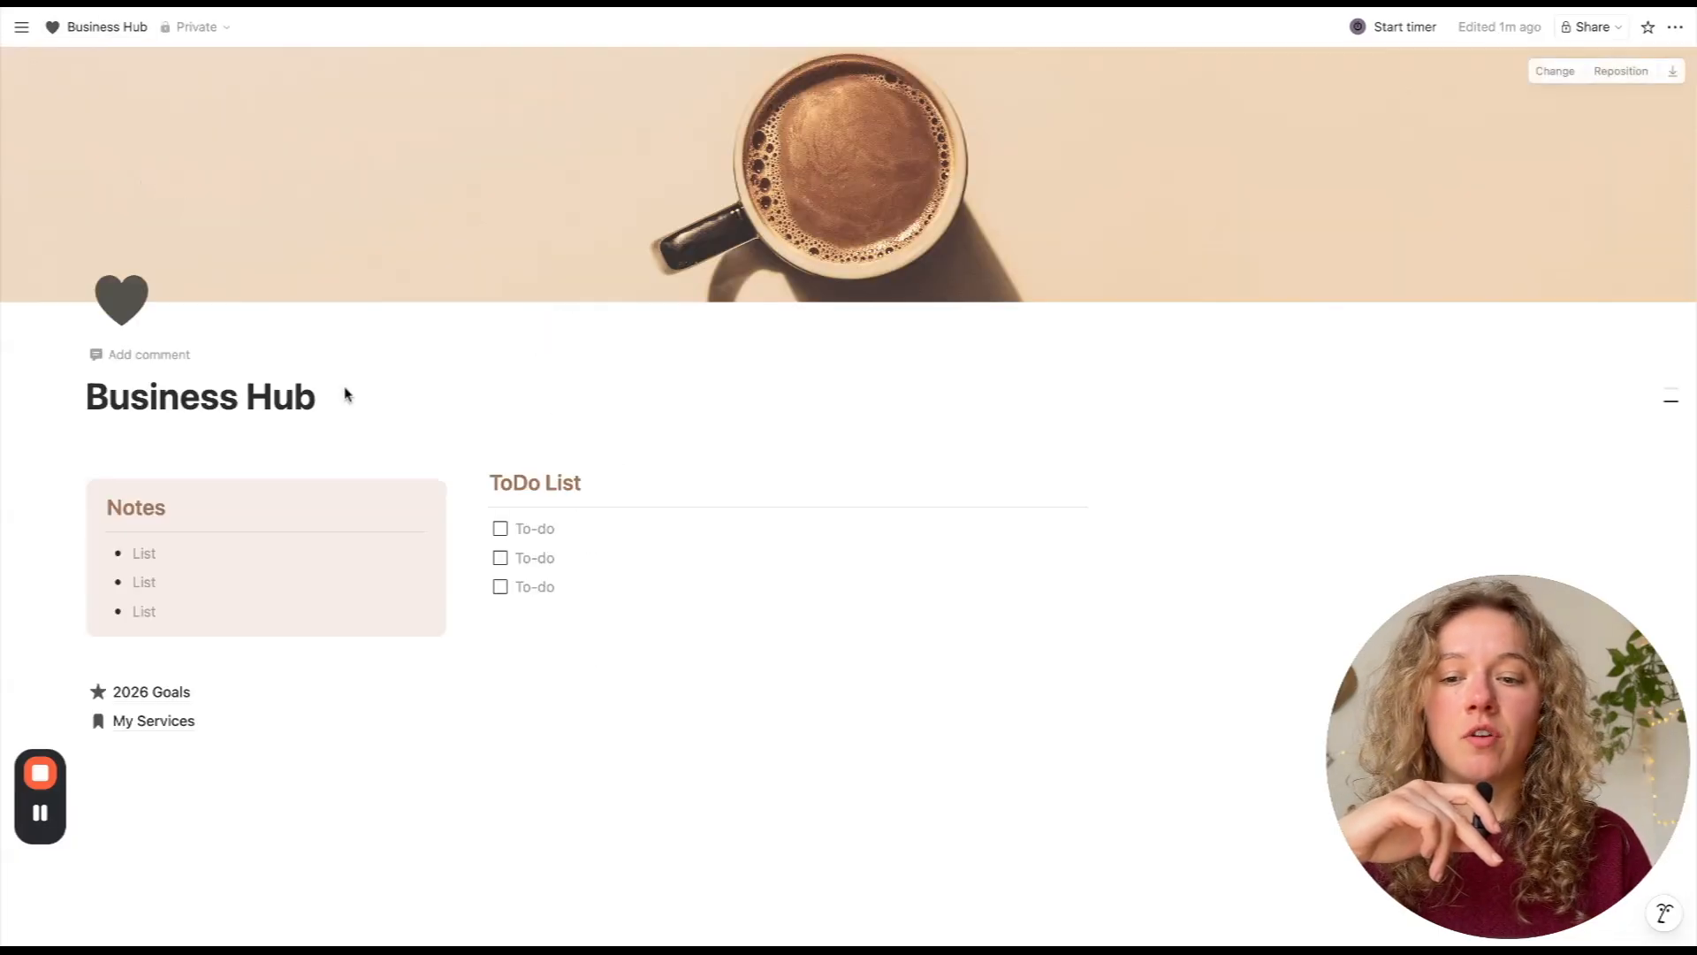
{"action": "mouse_move", "coordinate": [172, 703]}
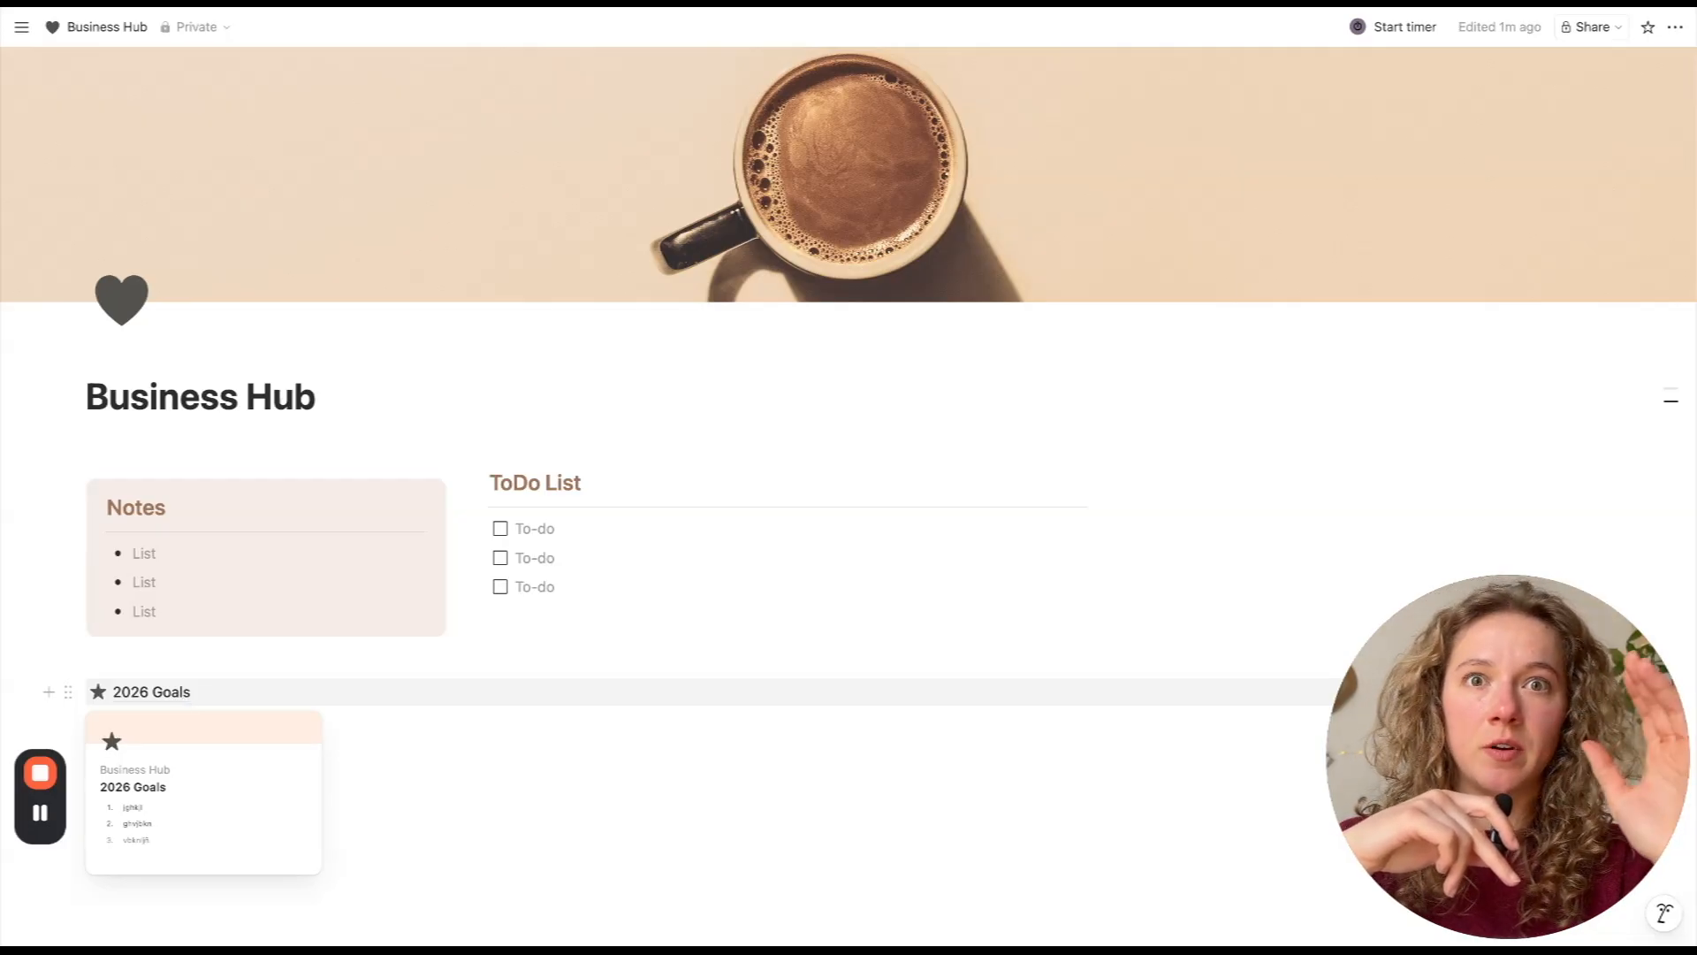
{"action": "left_click", "coordinate": [137, 742]}
{"action": "type", "text": "/p"}
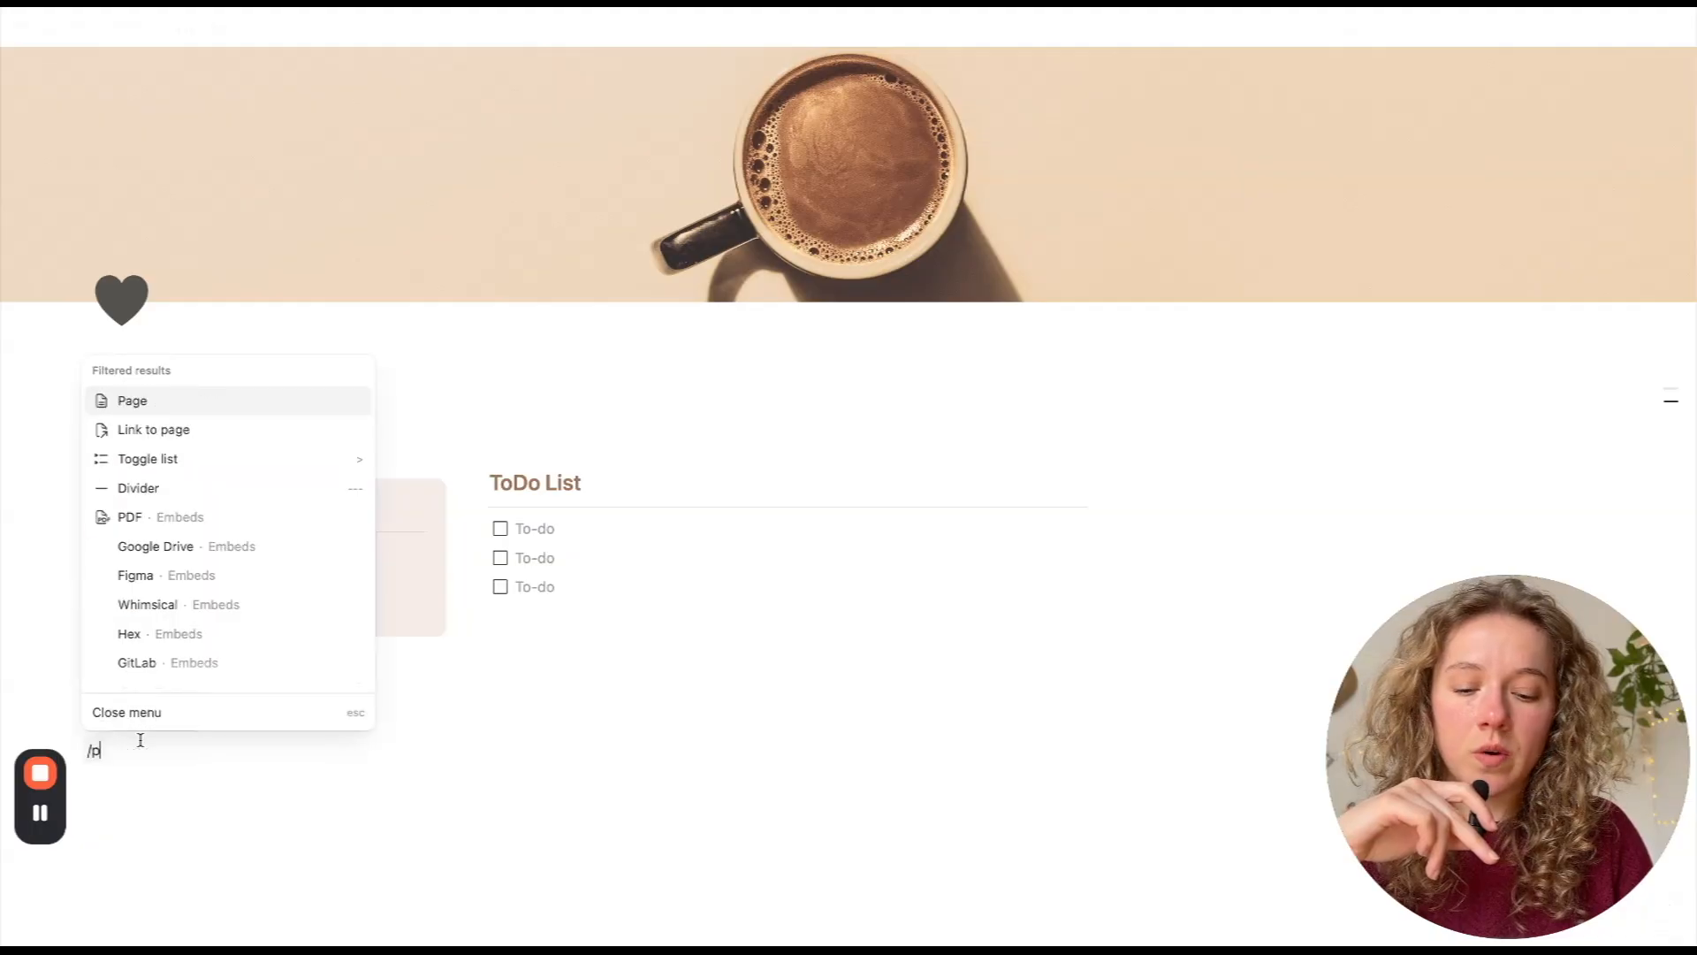
{"action": "type", "text": "age"}
{"action": "key", "text": "Return"}
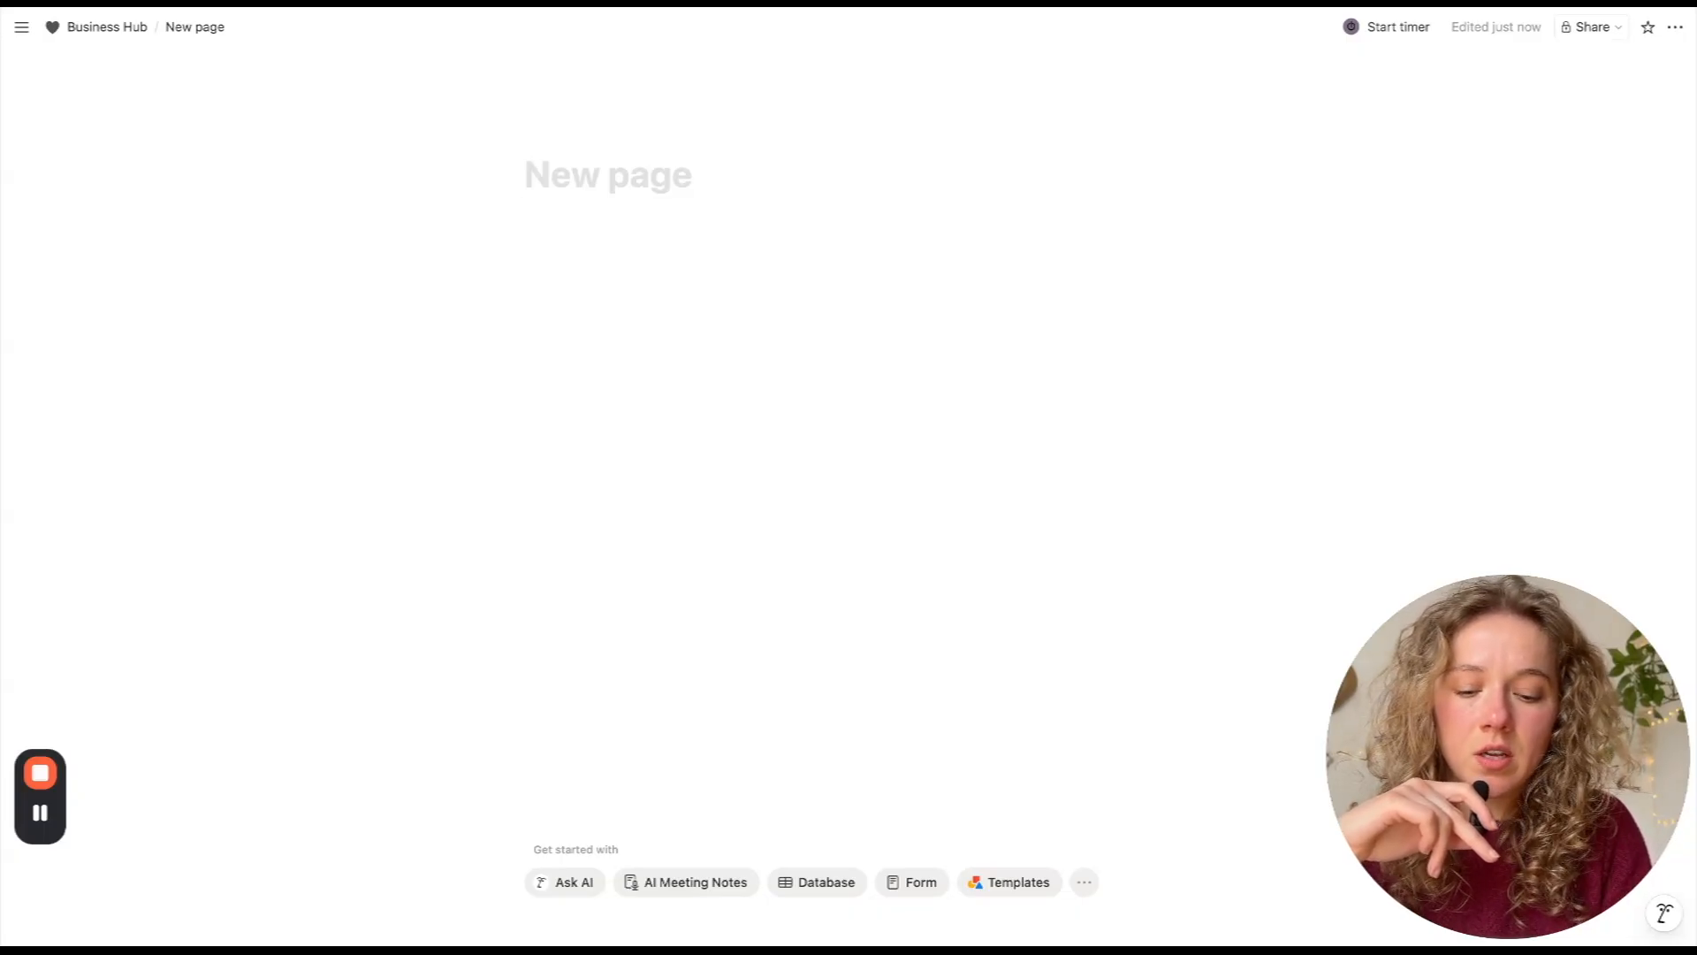
{"action": "type", "text": "Conte"}
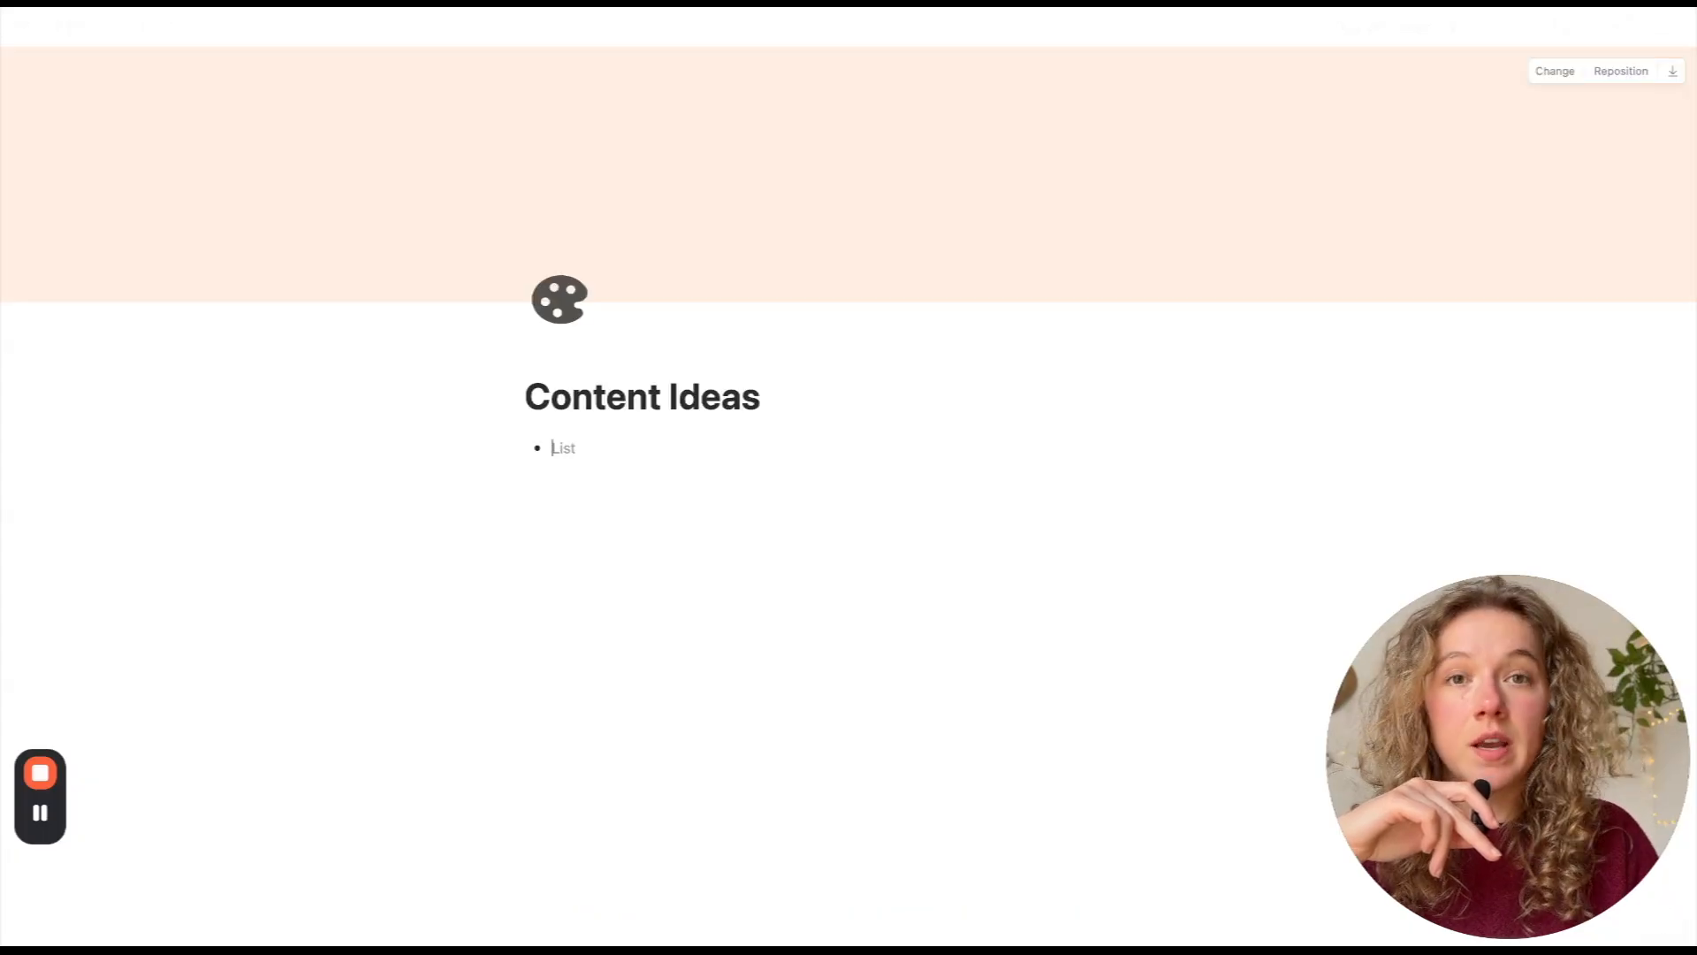
- Fill the first Content Ideas bullet with "gjhfjkknjhgjb" and nest the items "ftyughiugyfjhk" and "hvgjgkgjvhbk" under it
{"action": "type", "text": "gjhfjkknj"}
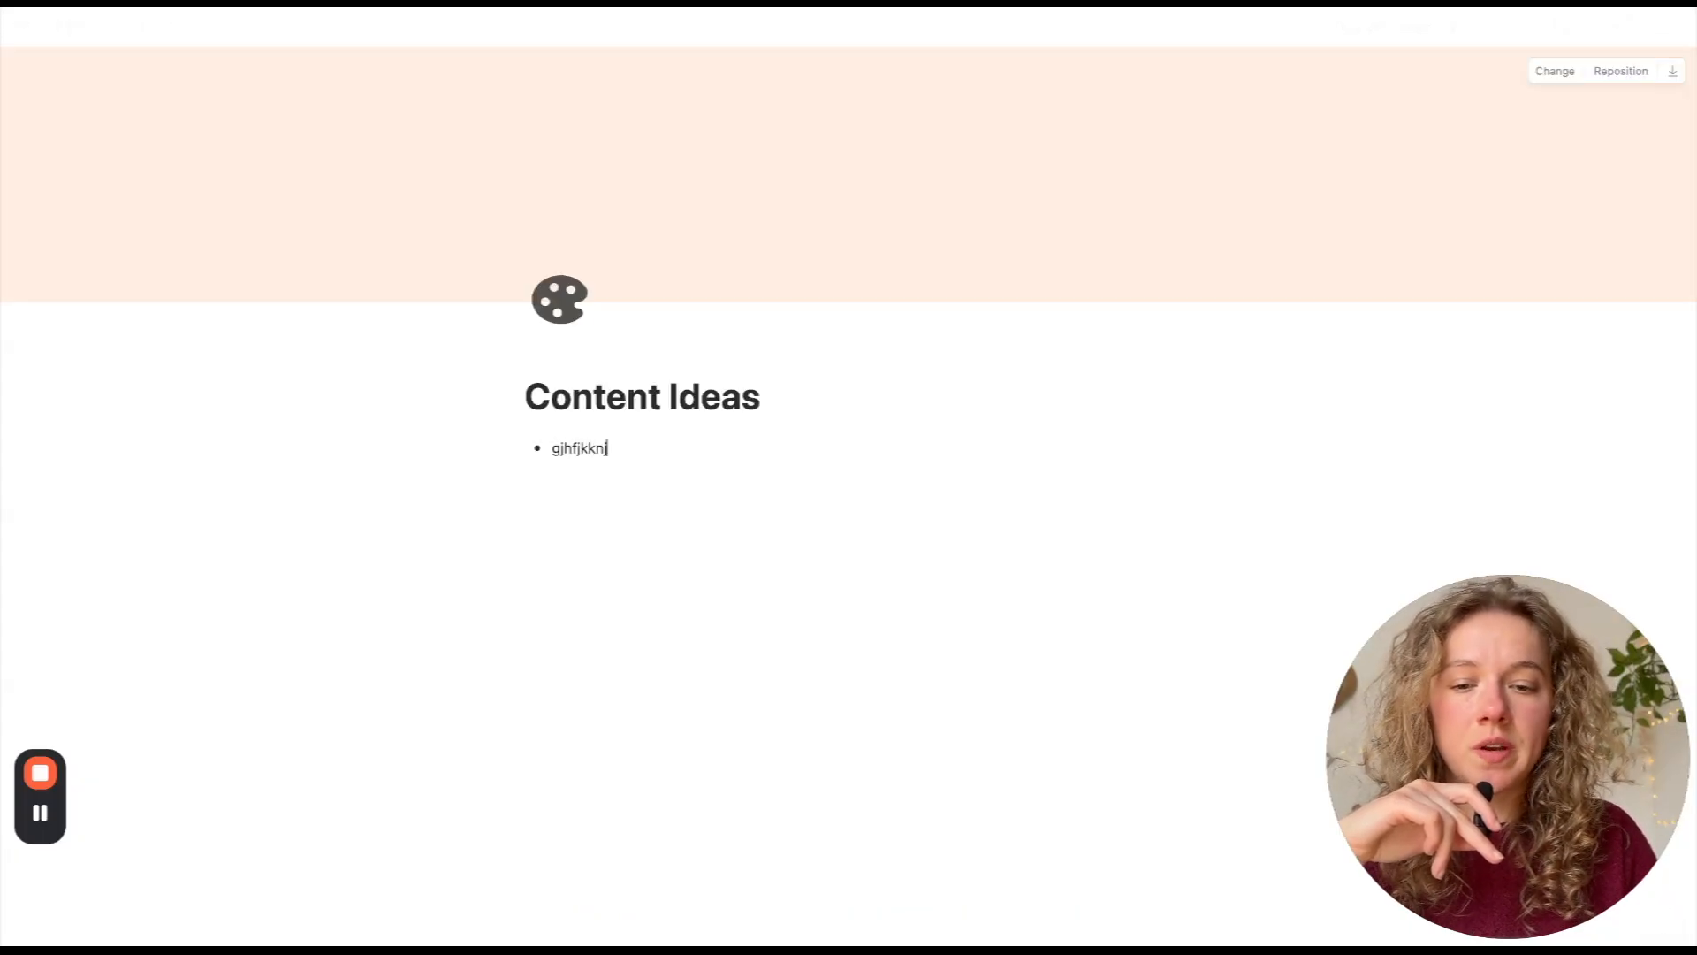
{"action": "type", "text": "hgjb"}
{"action": "key", "text": "Return"}
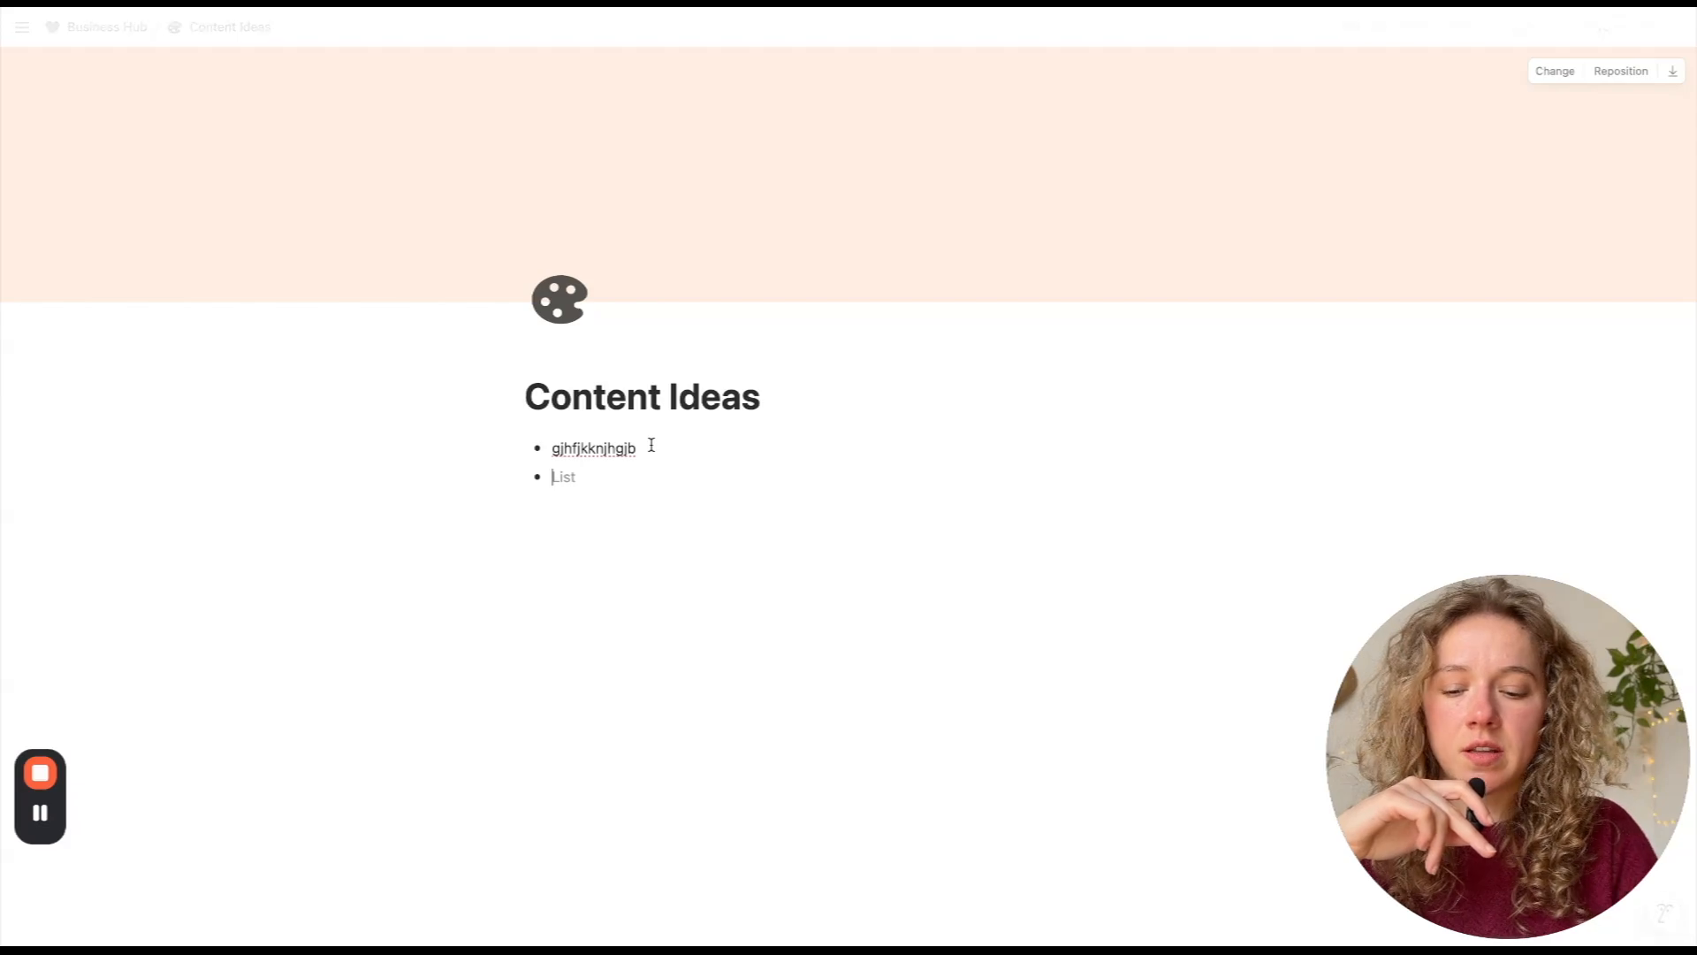
{"action": "key", "text": "Tab"}
{"action": "type", "text": "ftyughiugyfjhk"}
{"action": "key", "text": "Return"}
{"action": "type", "text": "hvgjgkgjvhbk"}
{"action": "key", "text": "Return"}
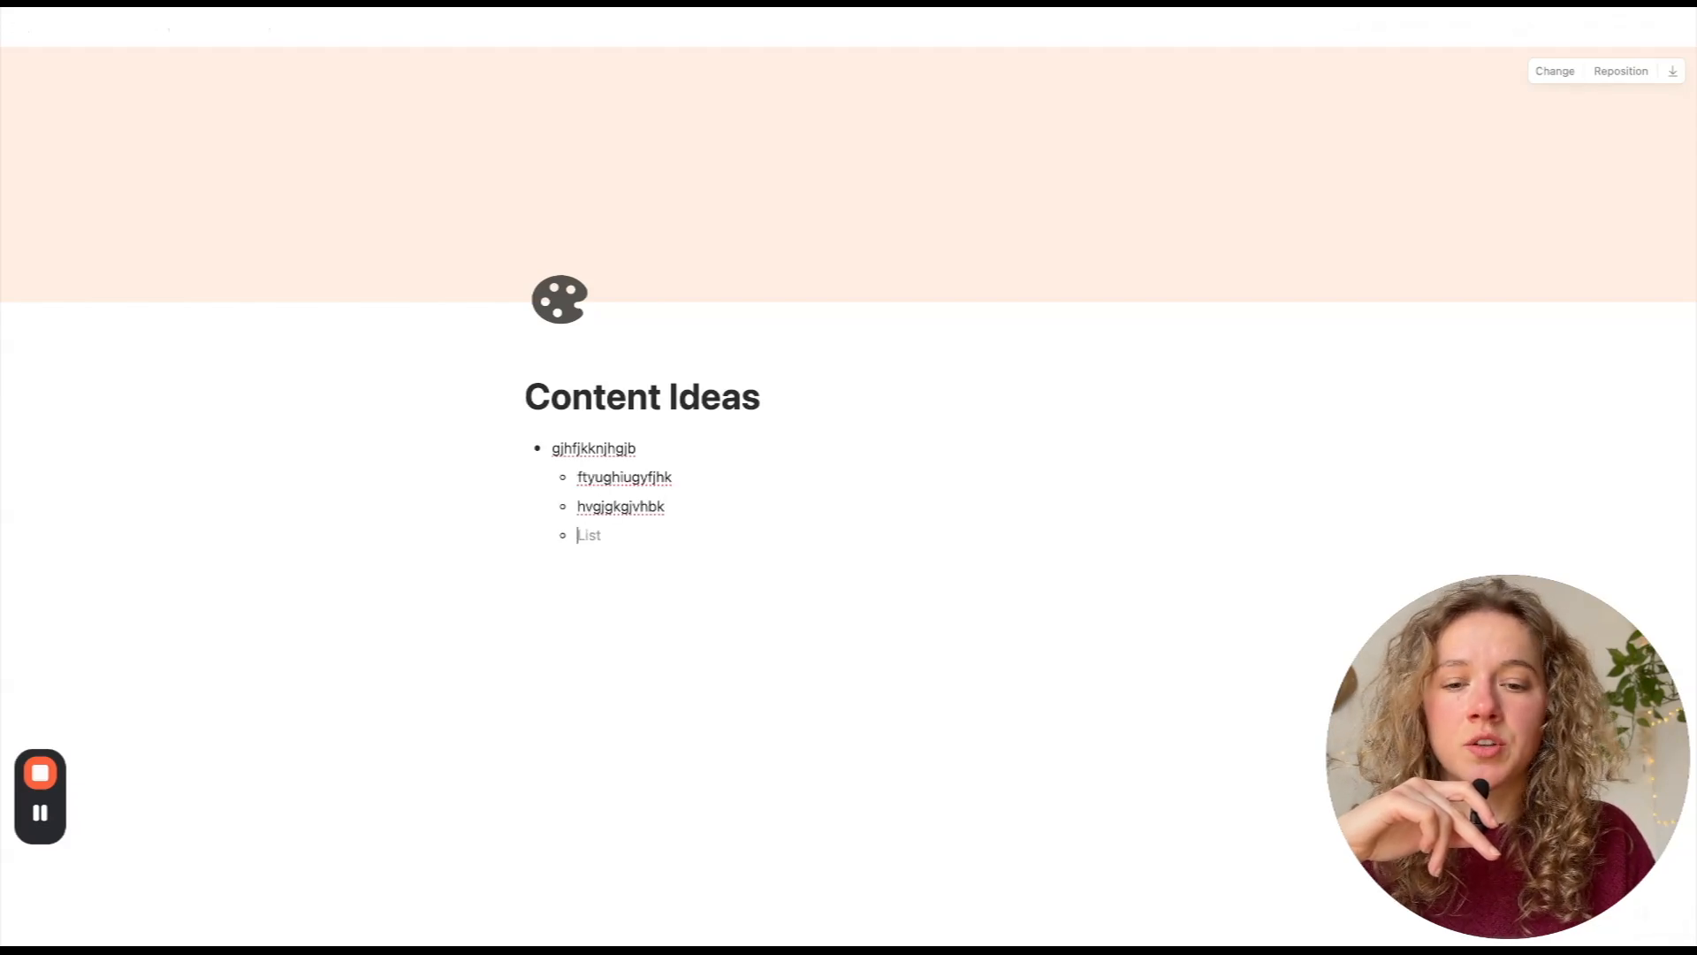
- Add a second top-level bullet "jkhjgfhghj" with the nested items "ghvjkgjvbk" and "khjkj"
{"action": "key", "text": "shift+Tab"}
{"action": "type", "text": "jkhjgfhghj"}
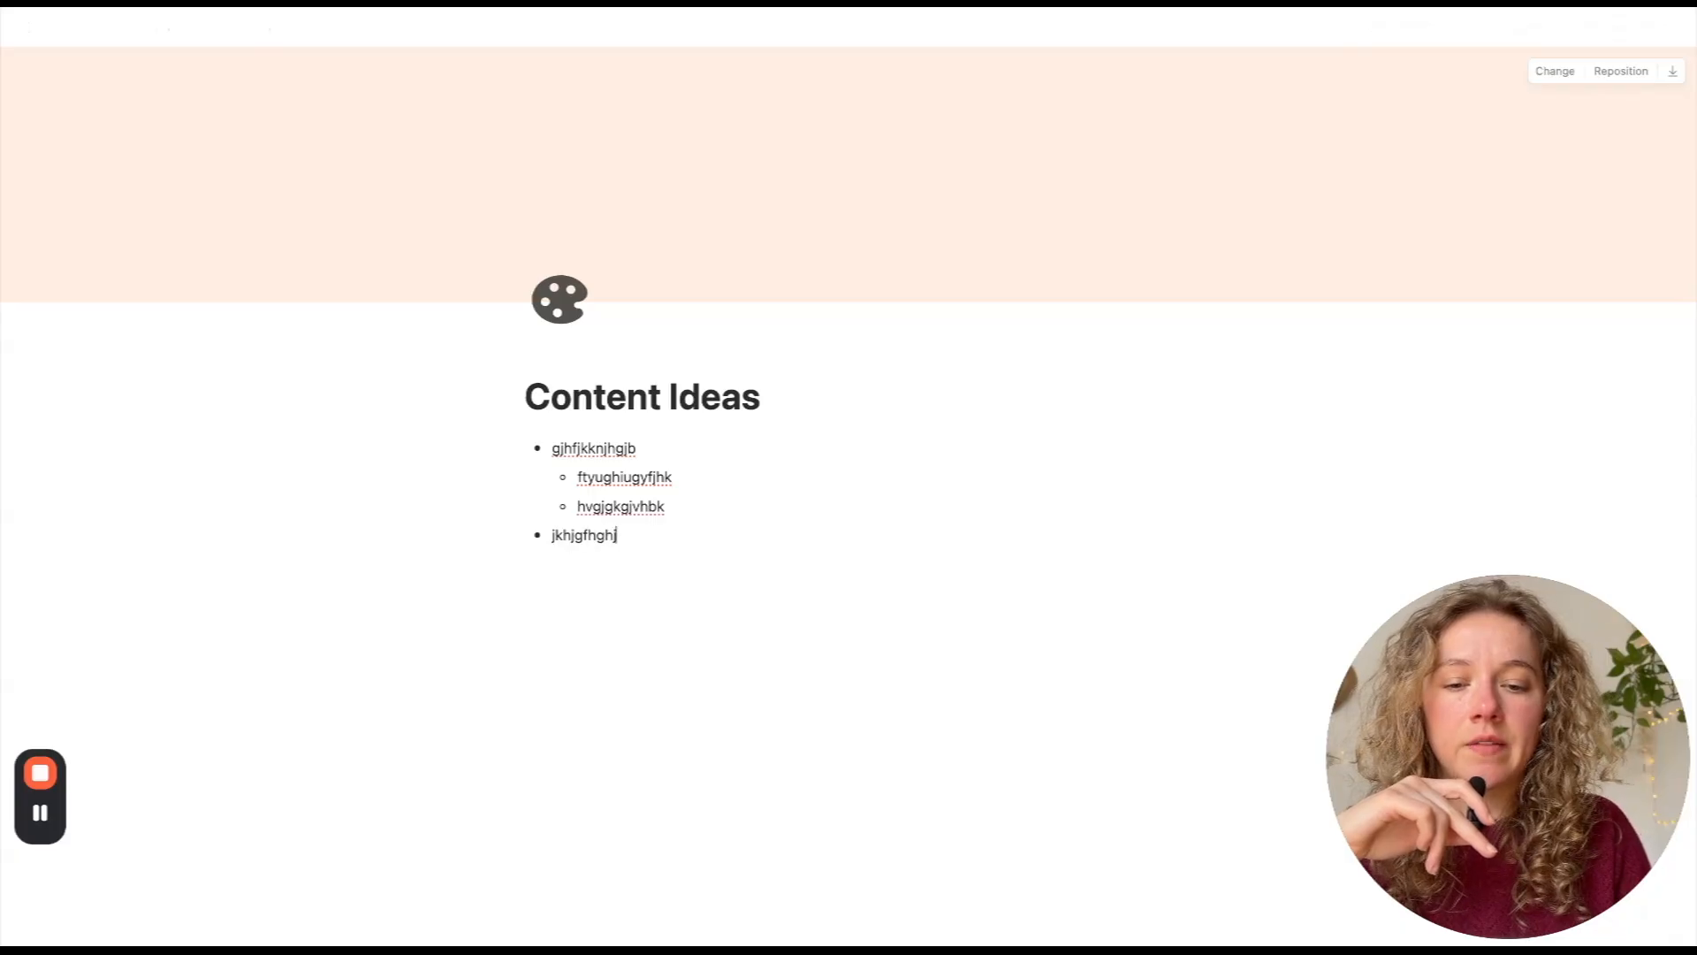
{"action": "key", "text": "Return"}
{"action": "key", "text": "Tab"}
{"action": "type", "text": "ghvjkgjvbk"}
{"action": "key", "text": "Return"}
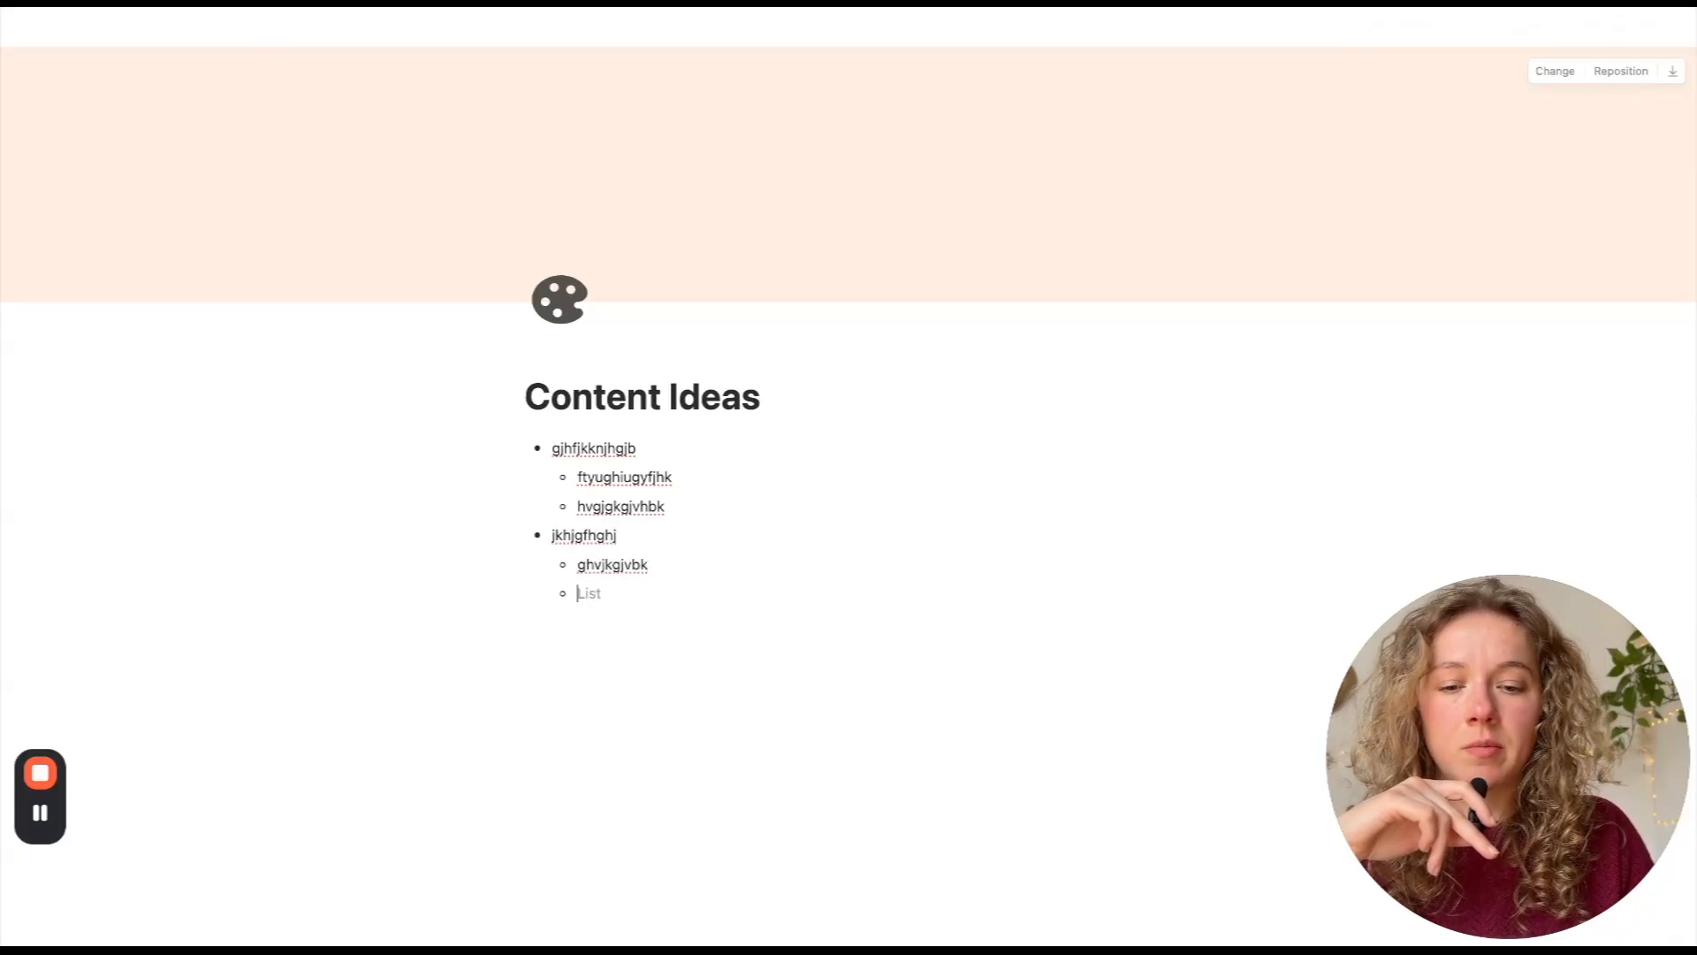
{"action": "type", "text": "khjkj"}
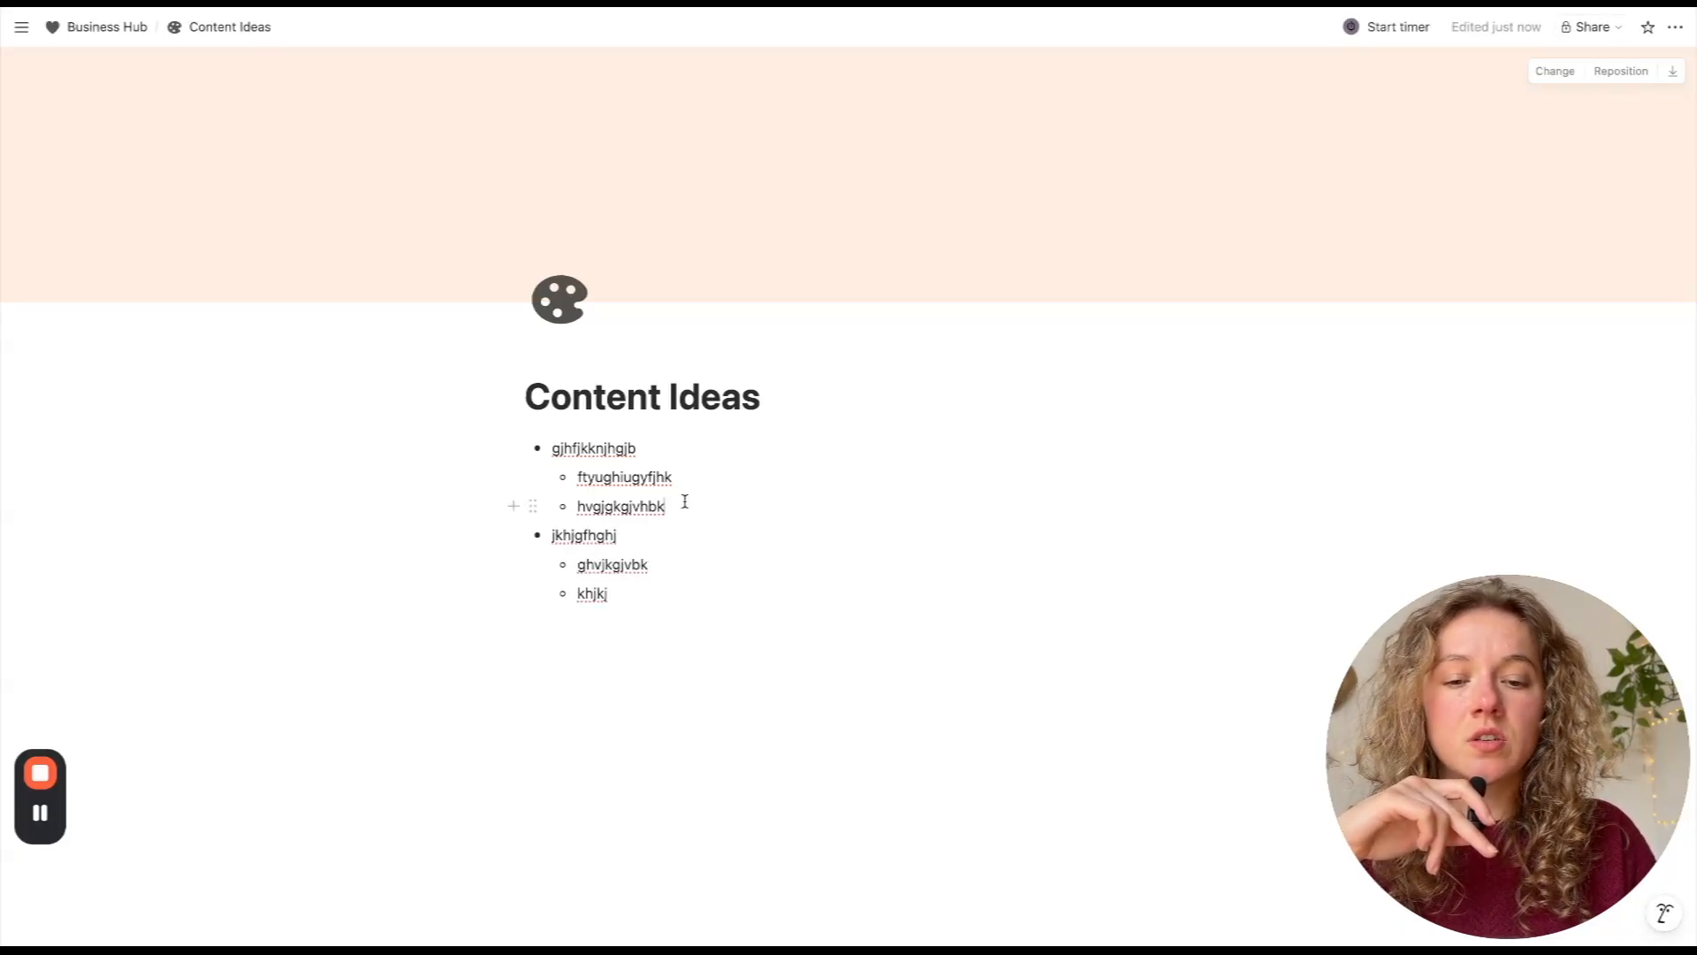
- Insert a blank line between the two groups of content ideas and another below the second group
{"action": "key", "text": "Return"}
{"action": "key", "text": "BackSpace"}
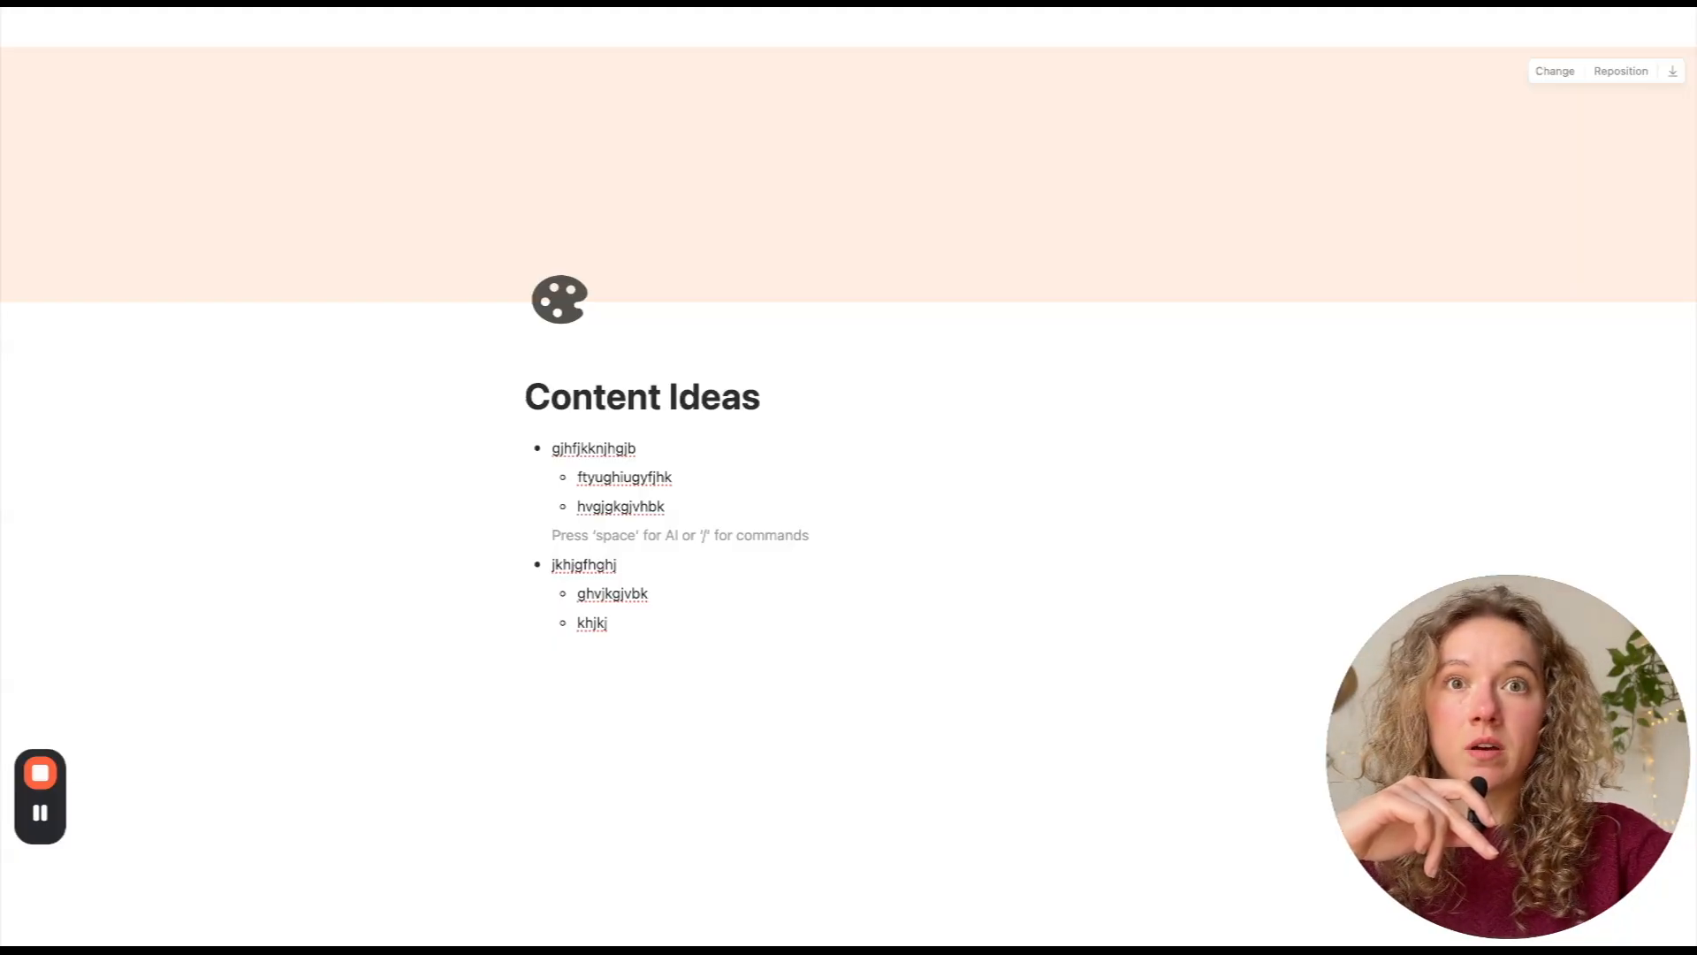
{"action": "left_click", "coordinate": [594, 752]}
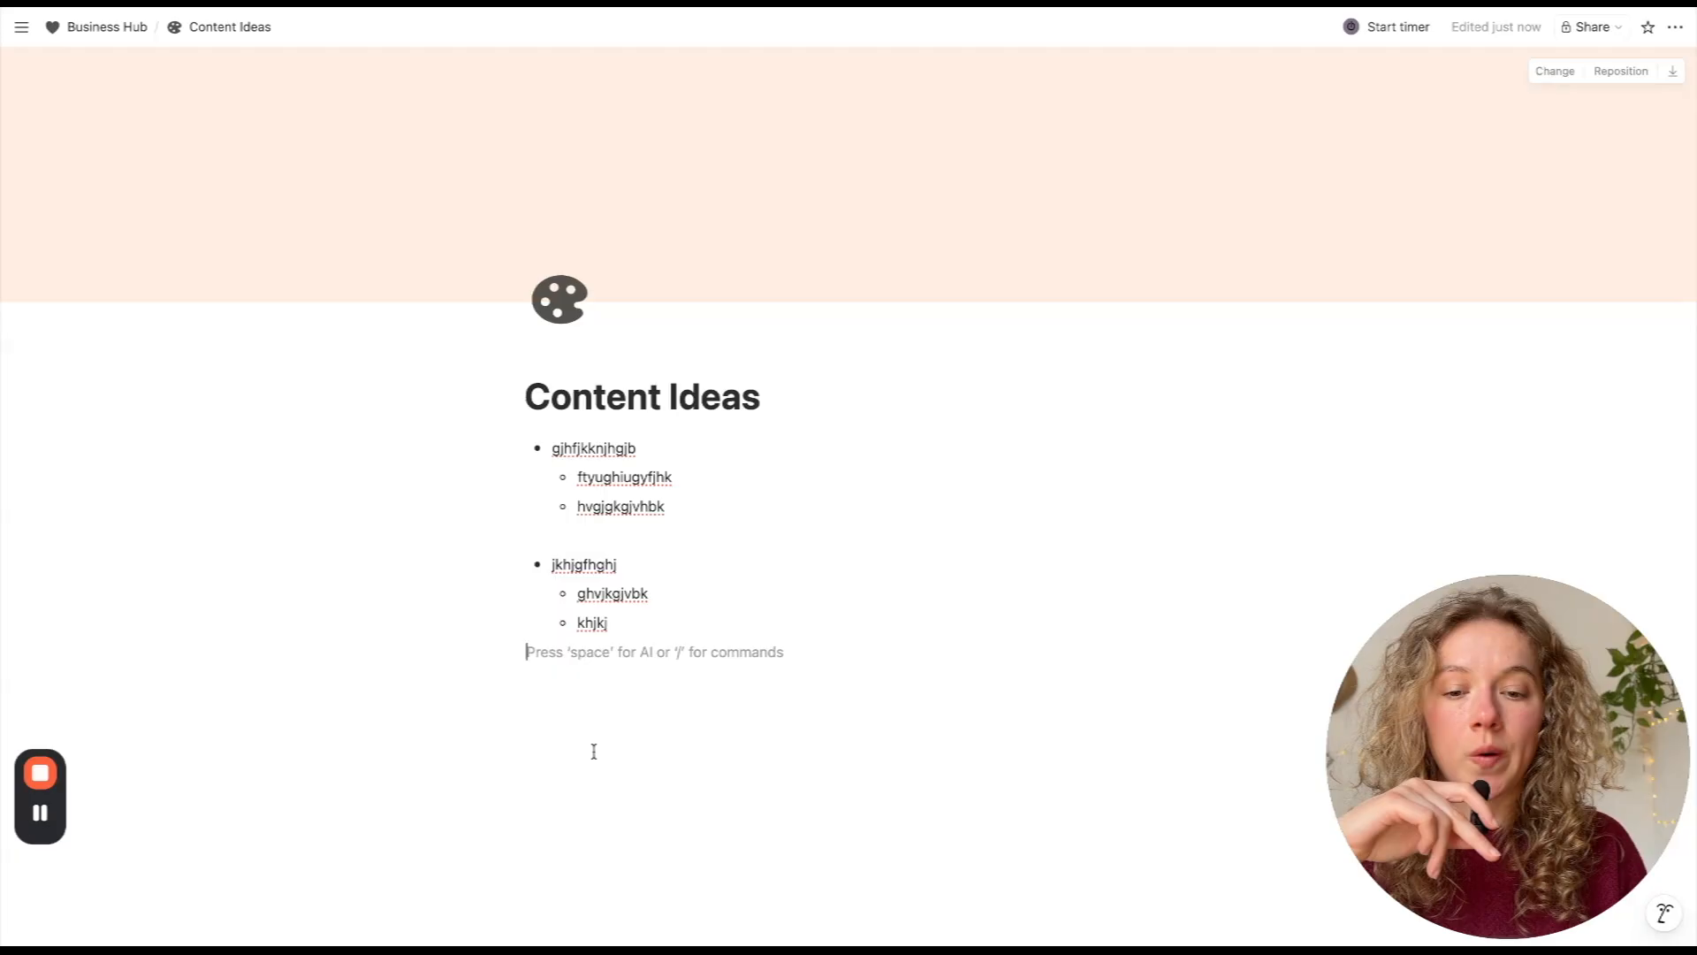
{"action": "key", "text": "Return"}
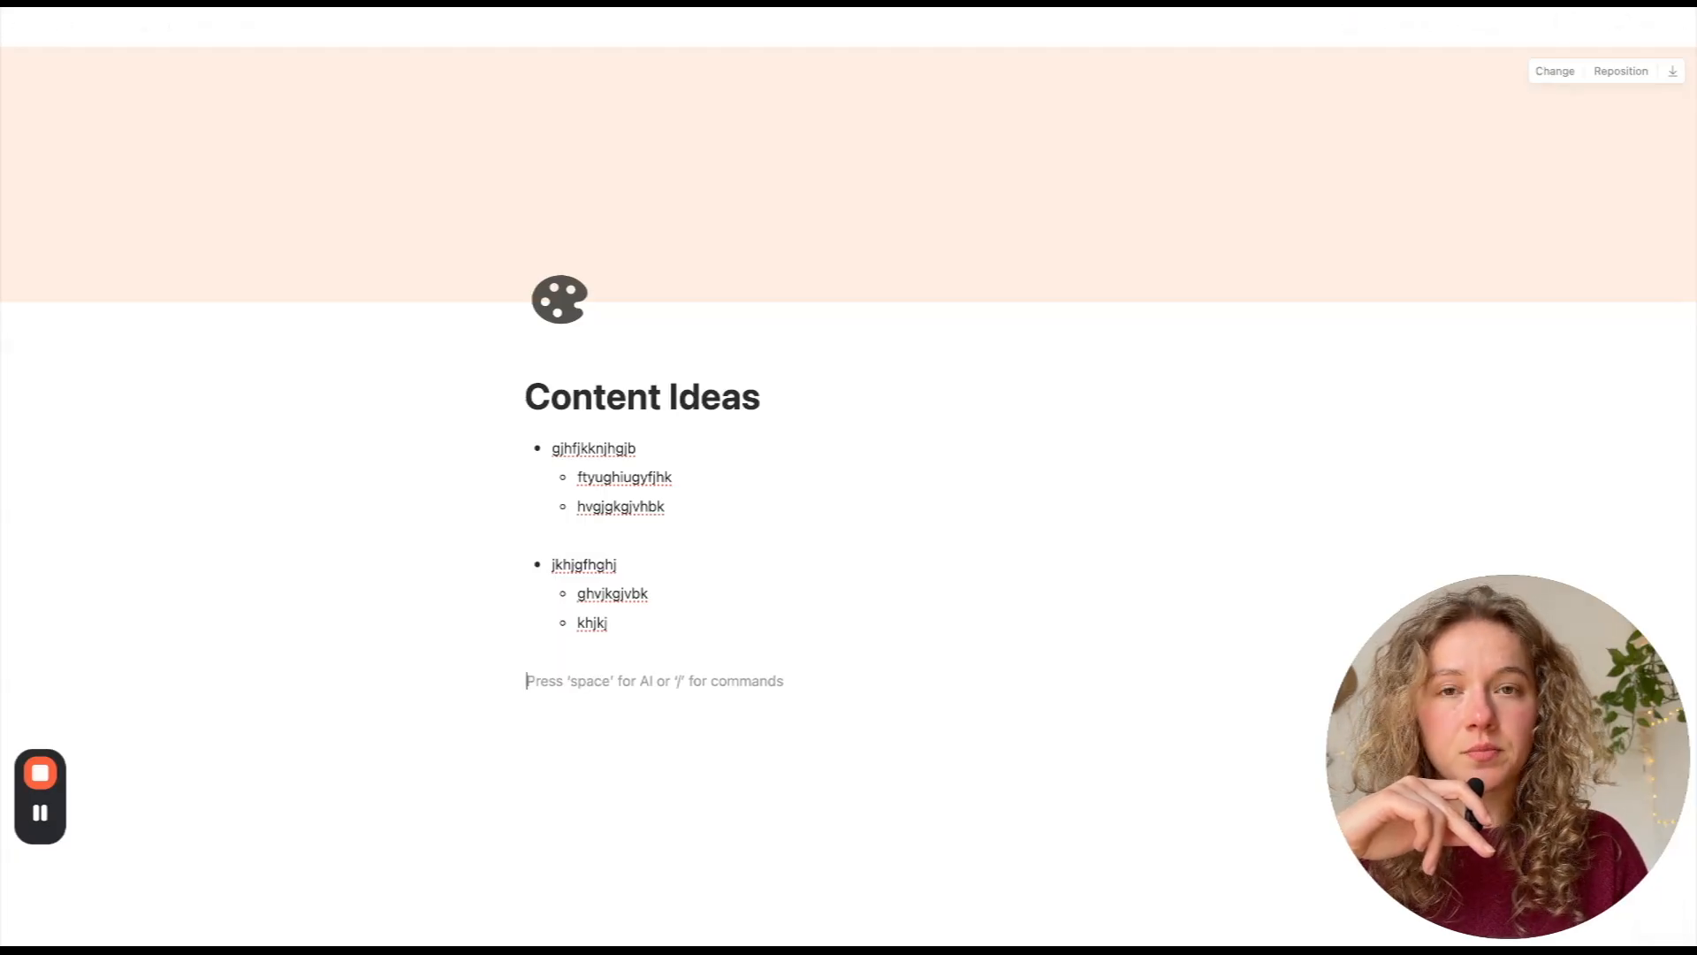
{"action": "scroll", "coordinate": [613, 697], "scroll_direction": "down", "scroll_amount": 1}
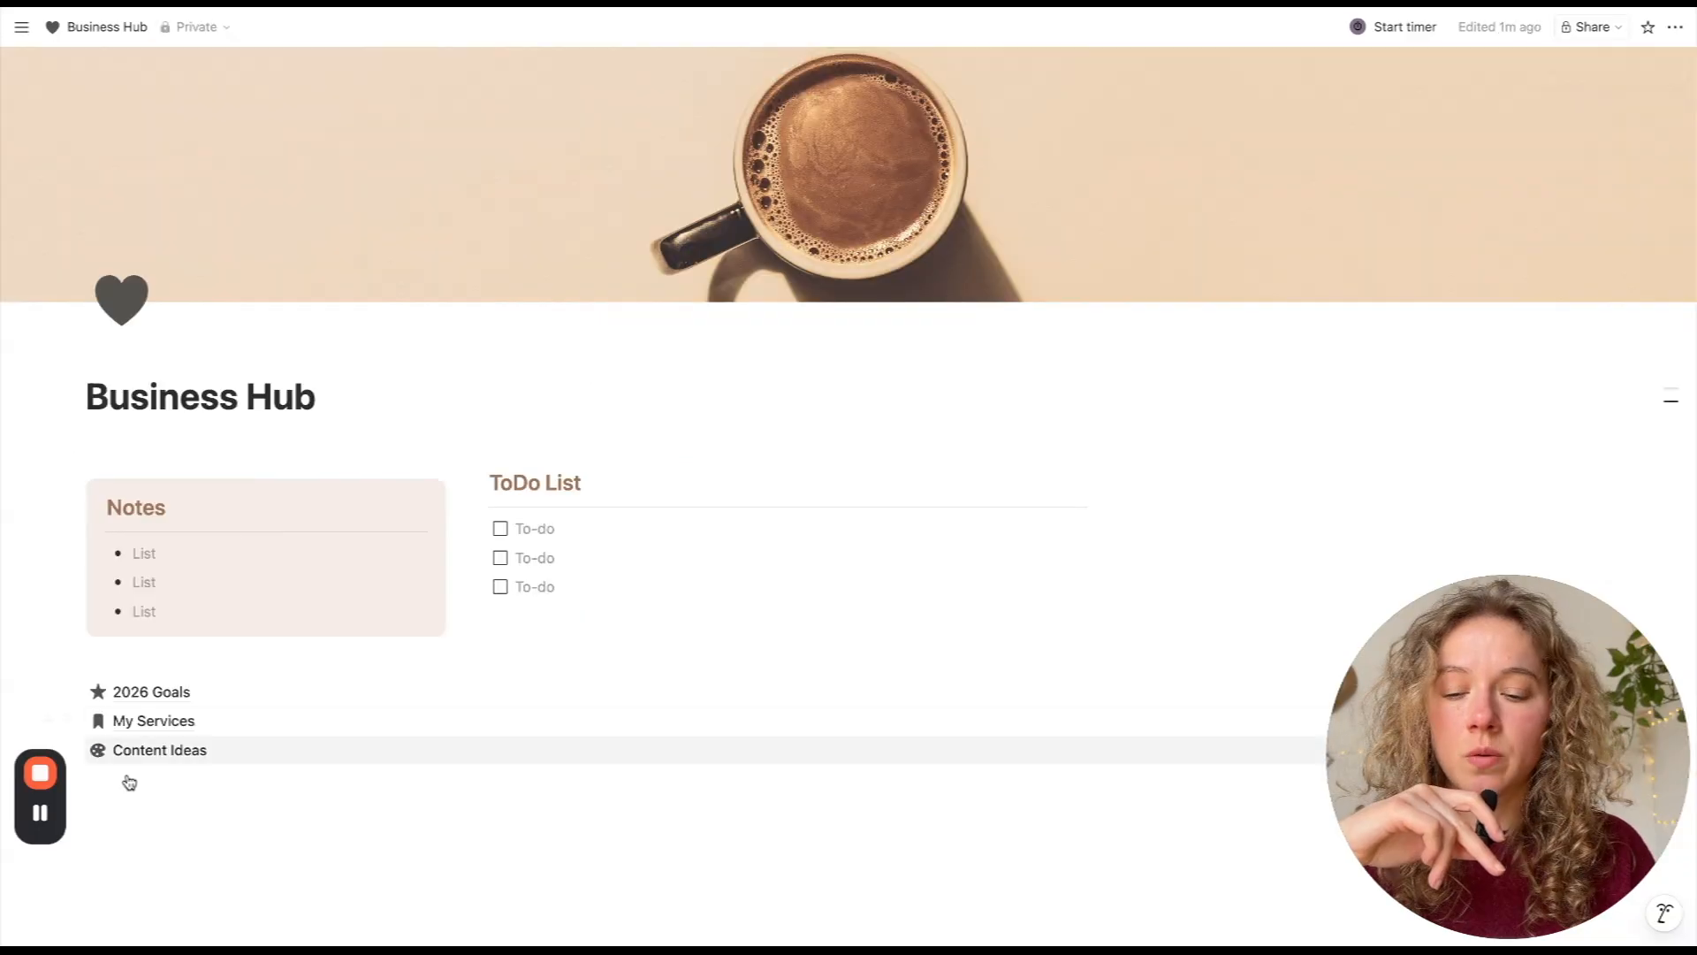
- Move the 2026 Goals, My Services and Content Ideas links together into the Notes column, directly below the Notes callout
{"action": "scroll", "coordinate": [154, 823], "scroll_direction": "down", "scroll_amount": 1}
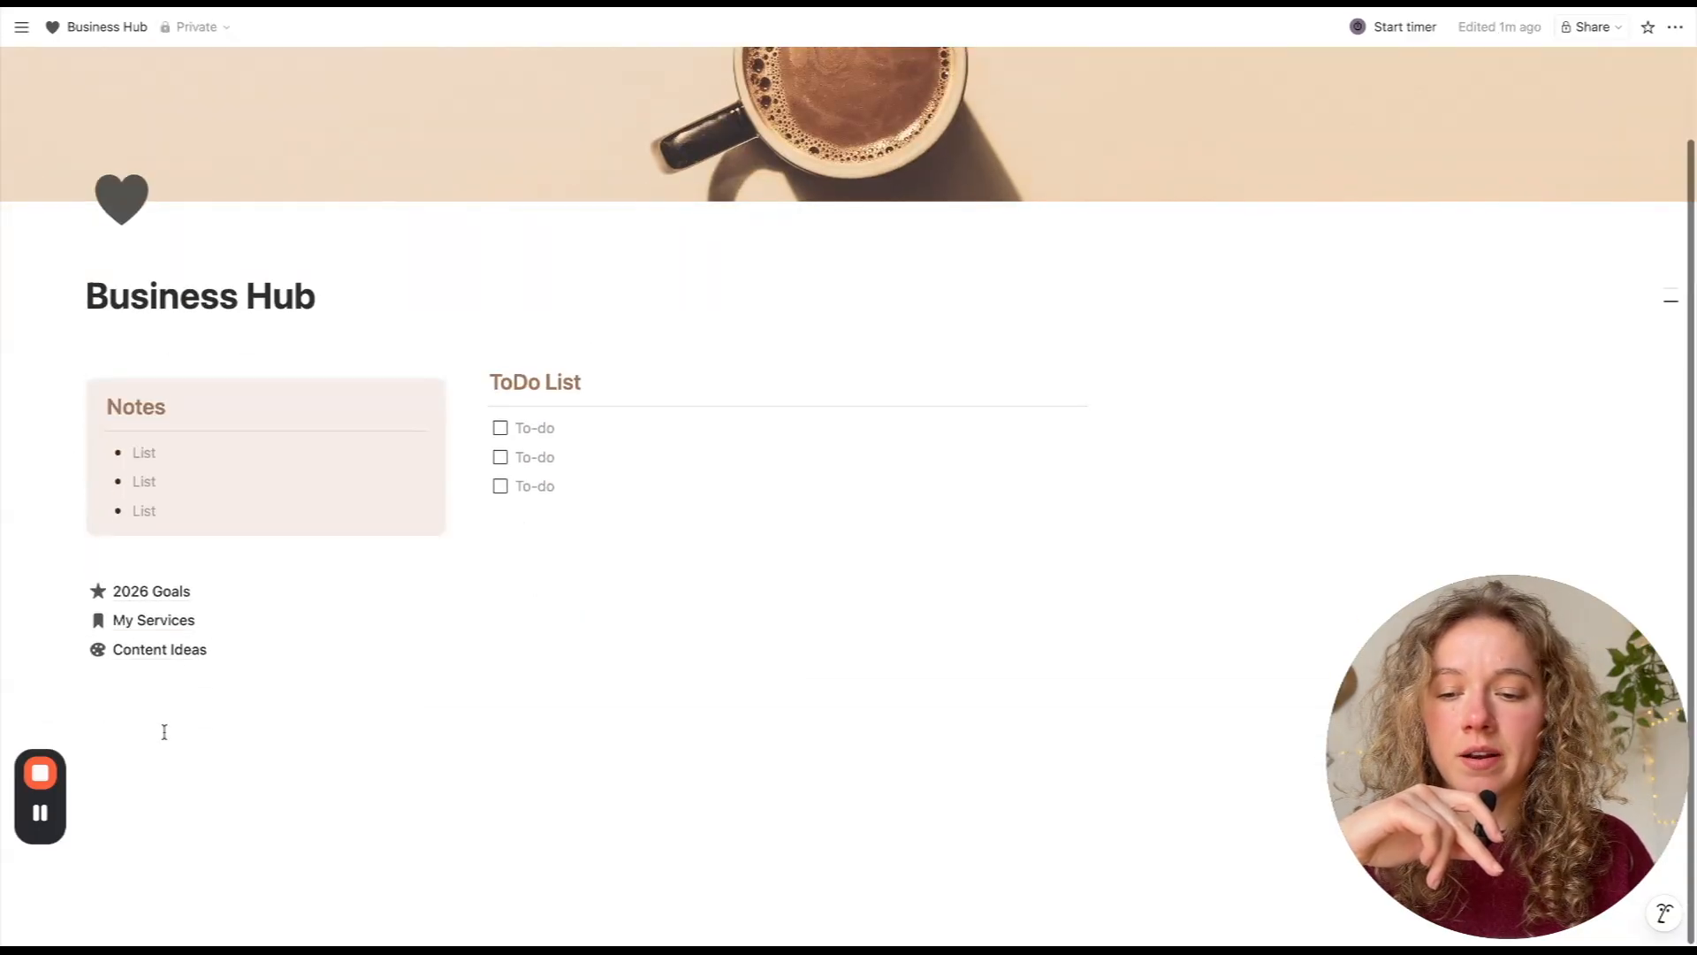
{"action": "left_click_drag", "start_coordinate": [163, 732], "coordinate": [167, 594]}
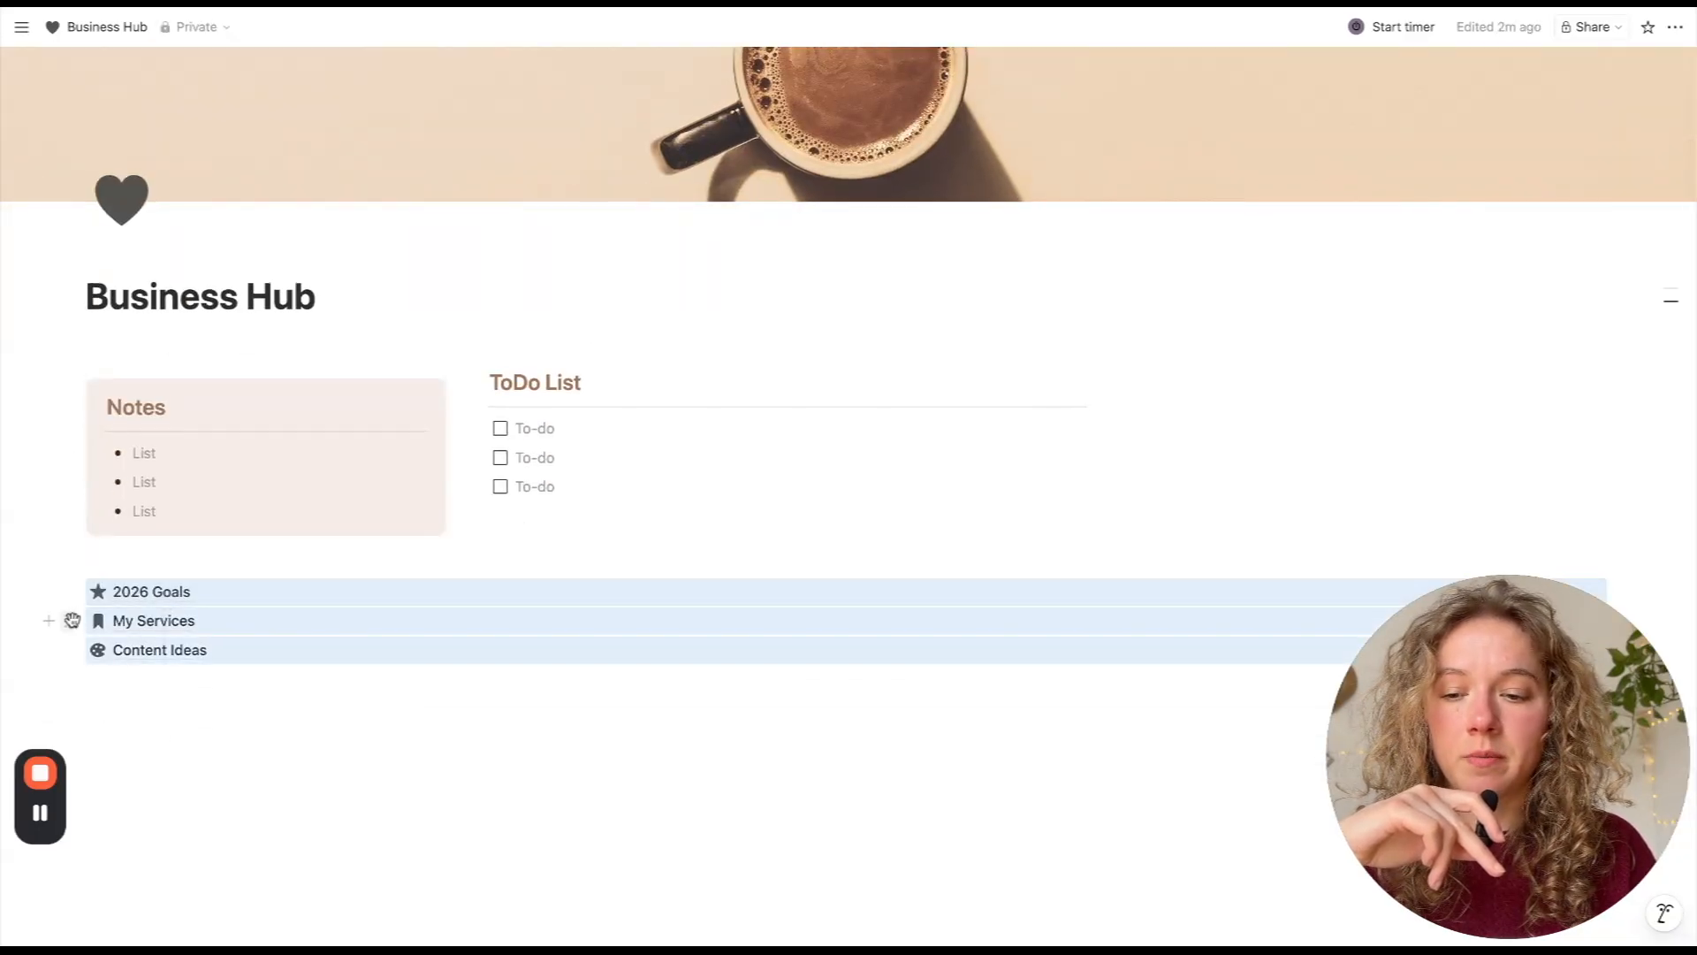
{"action": "left_click_drag", "start_coordinate": [72, 620], "coordinate": [133, 541]}
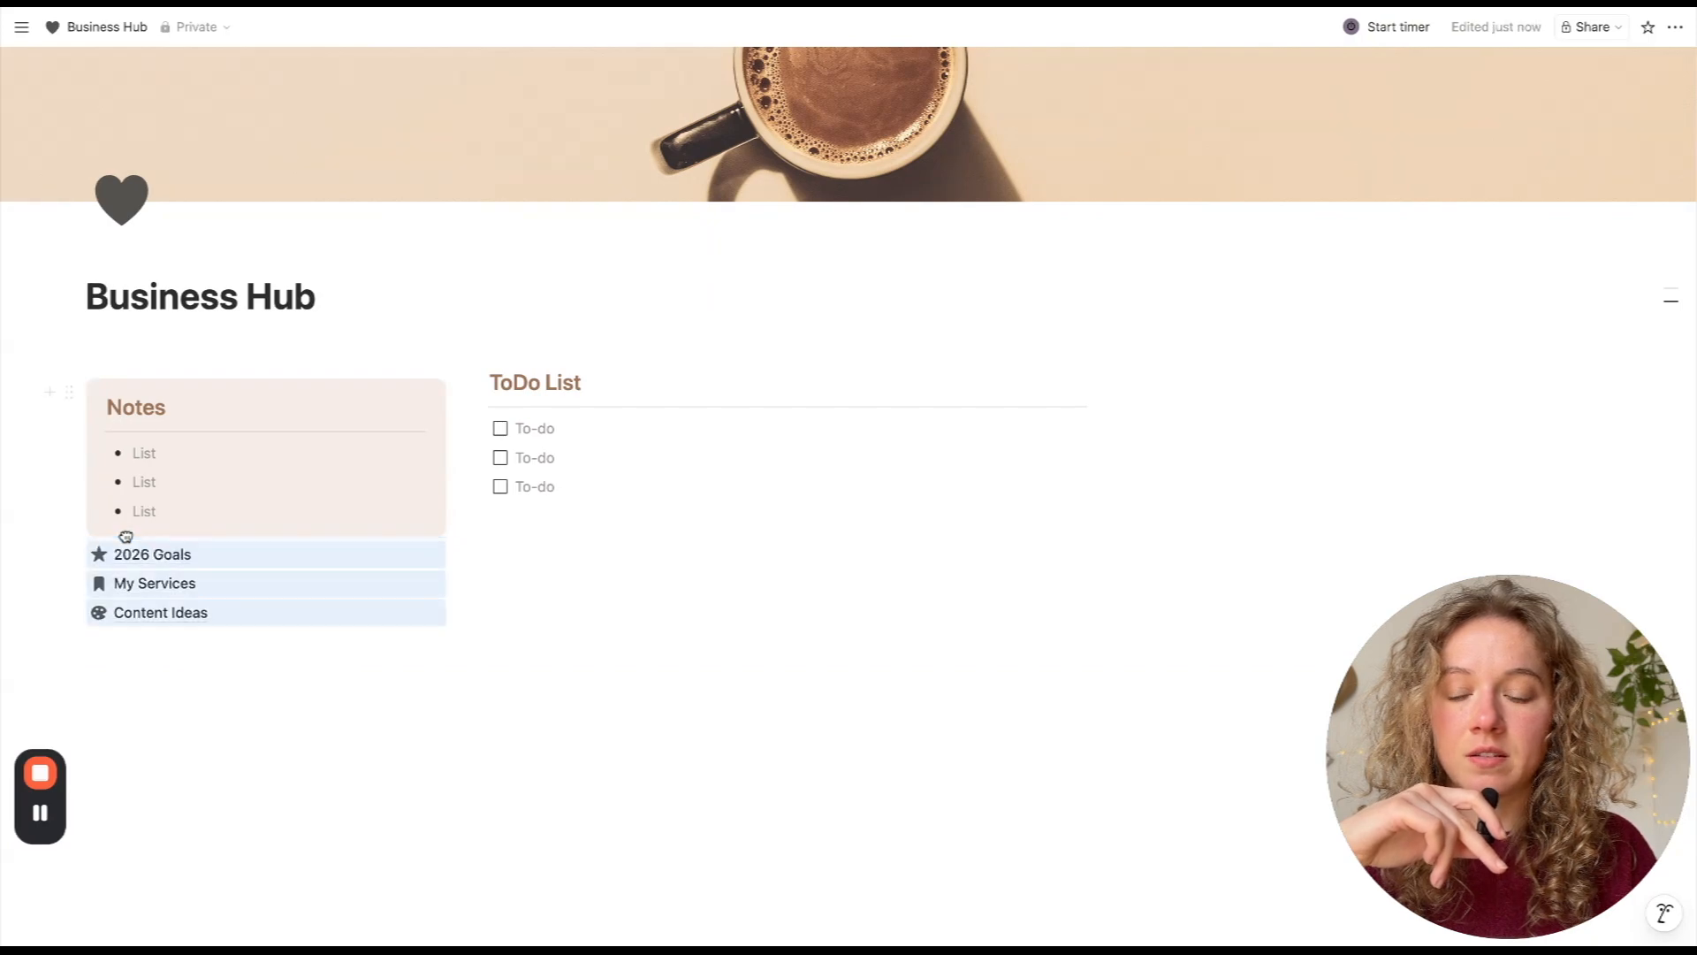
- Insert an empty line below the Notes callout and group the three page links in a matching callout titled "Menu"
{"action": "left_click", "coordinate": [139, 703]}
{"action": "left_click", "coordinate": [140, 703]}
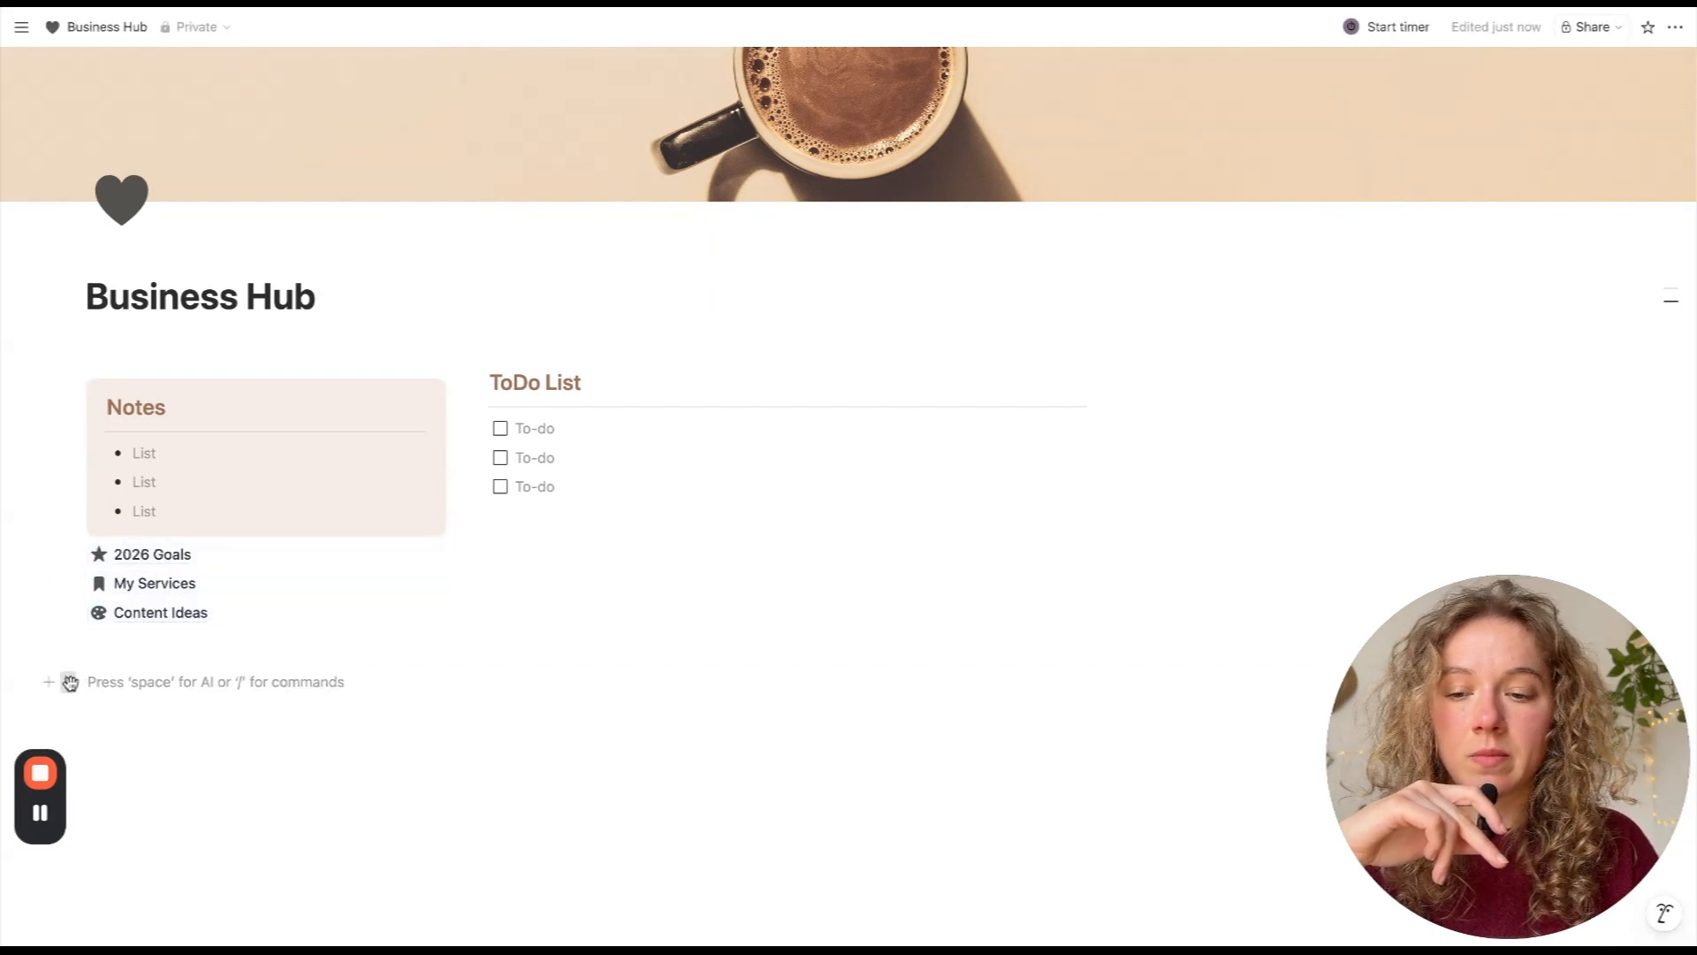
{"action": "left_click_drag", "start_coordinate": [70, 681], "coordinate": [178, 549]}
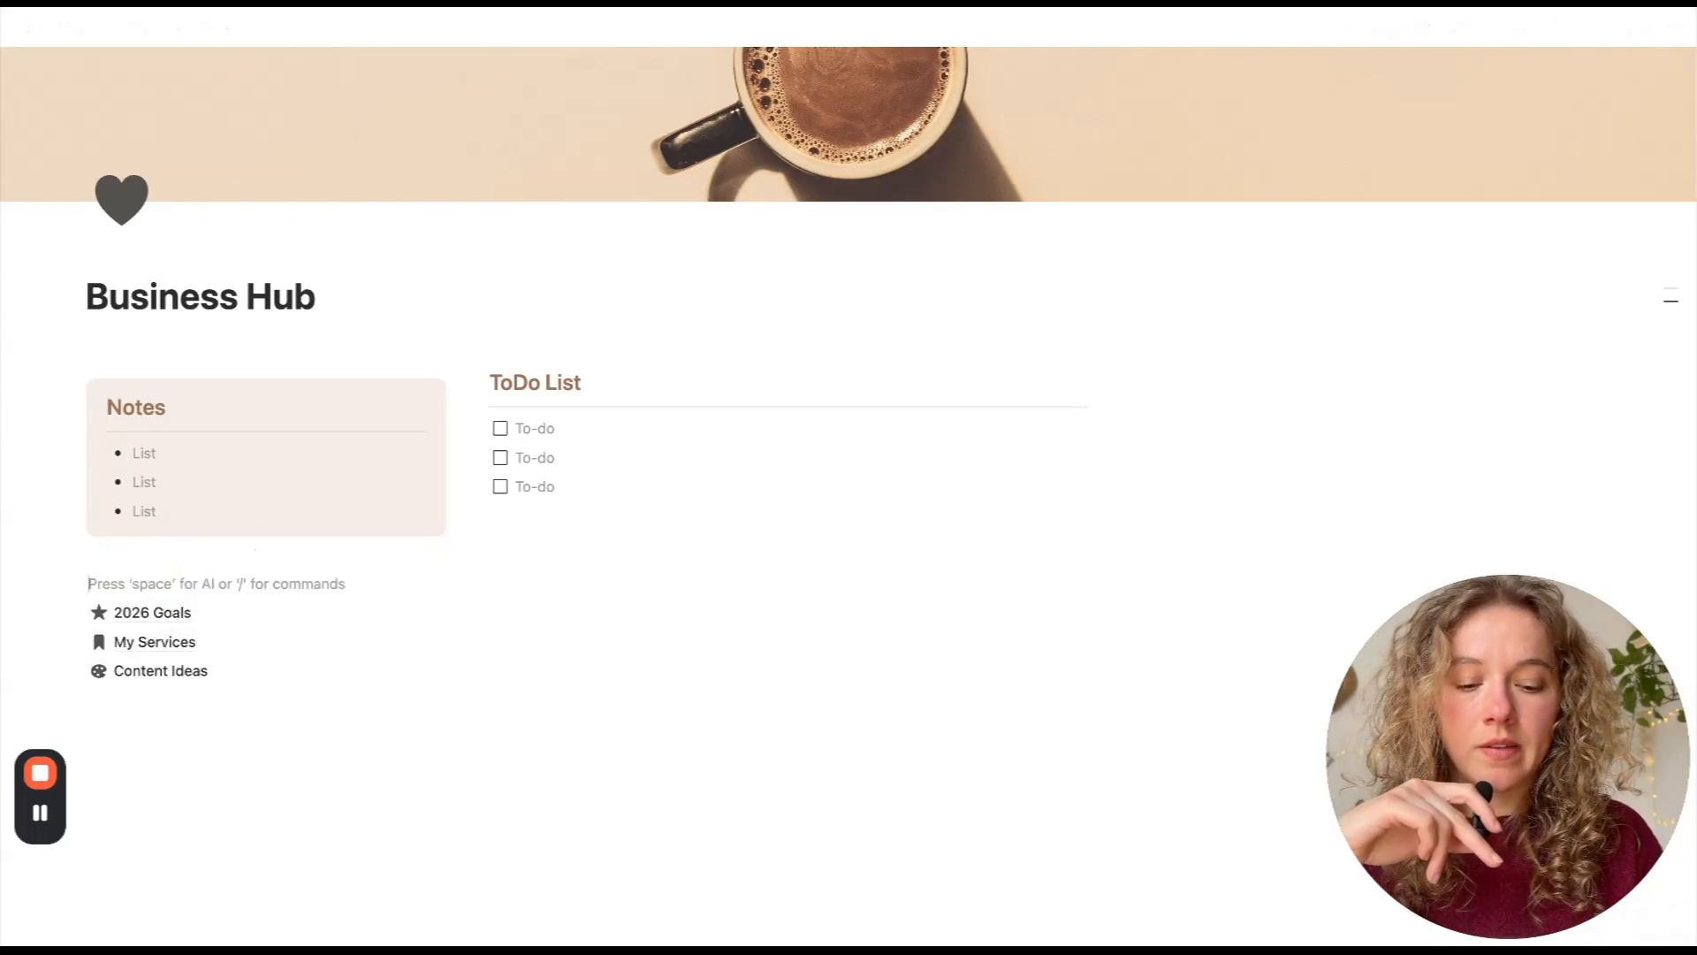
{"action": "type", "text": "Menu"}
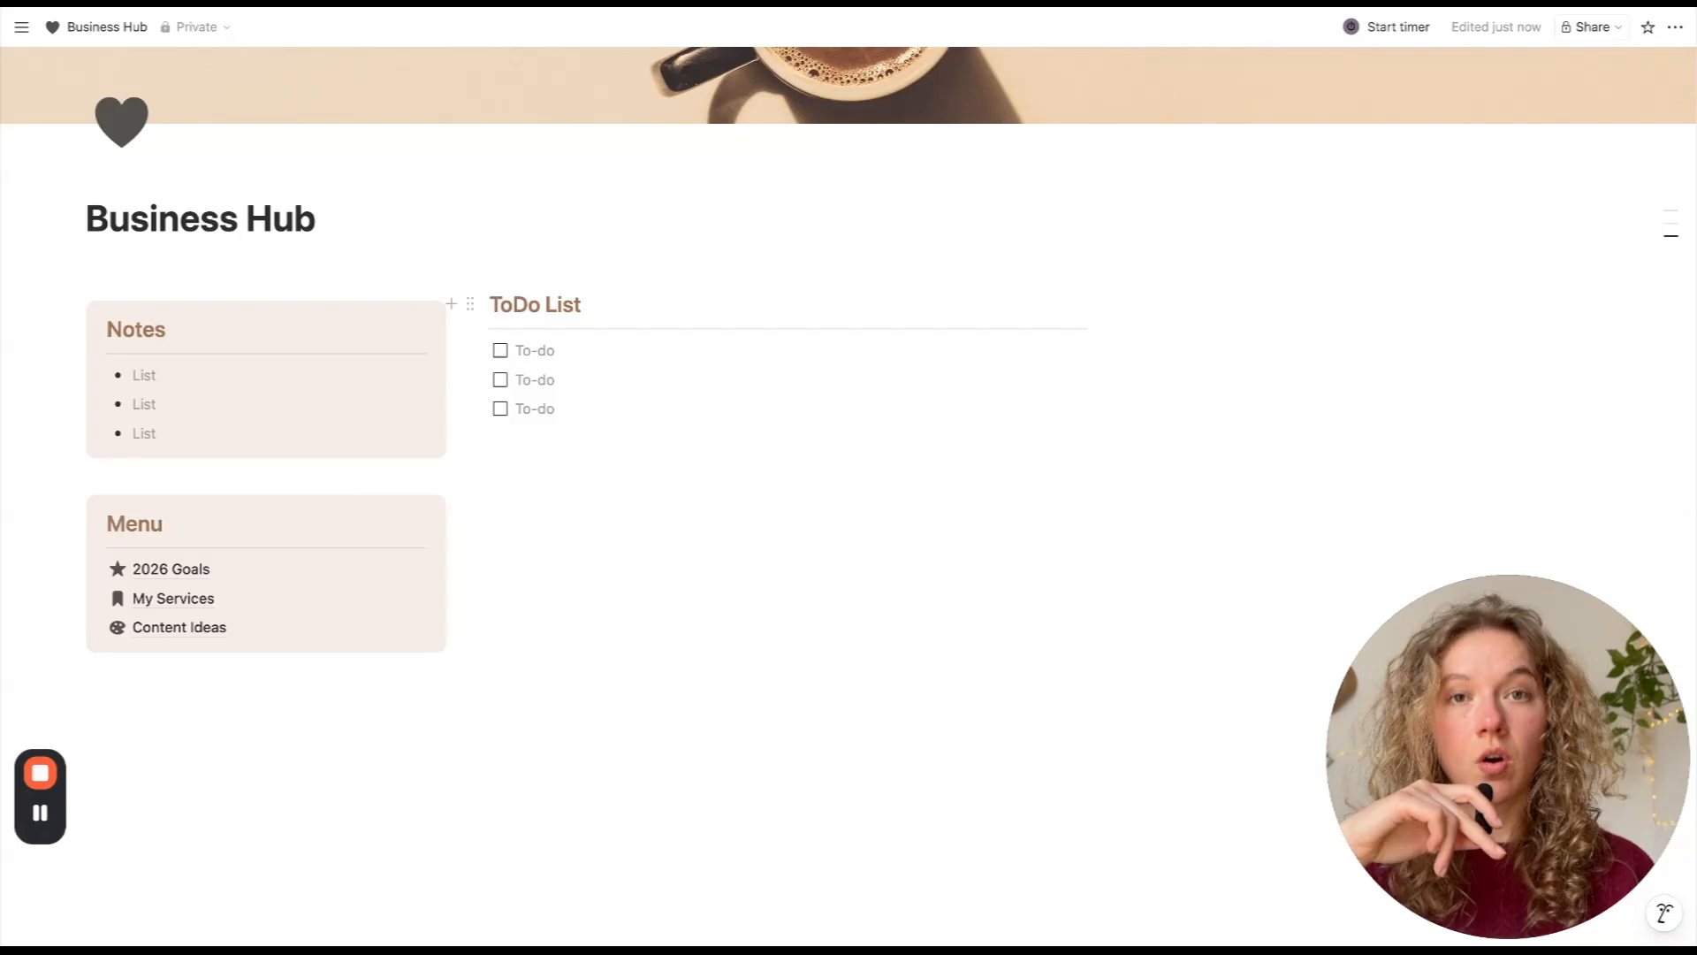
{"action": "left_click", "coordinate": [146, 370]}
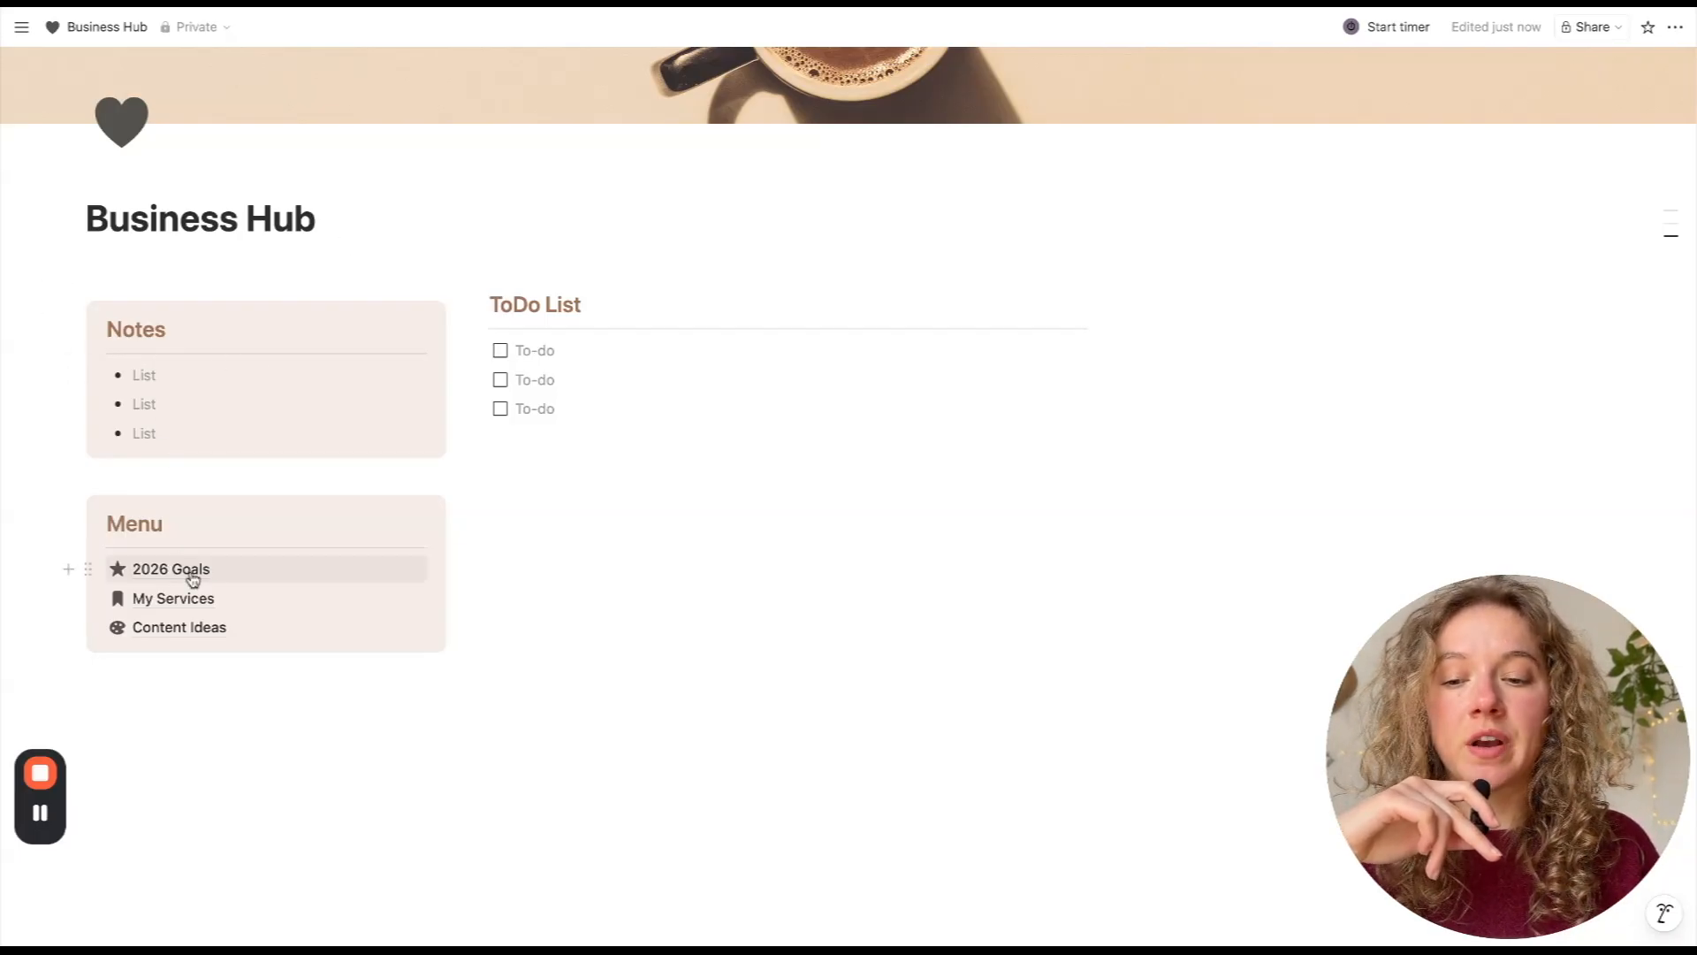
{"action": "mouse_move", "coordinate": [199, 576]}
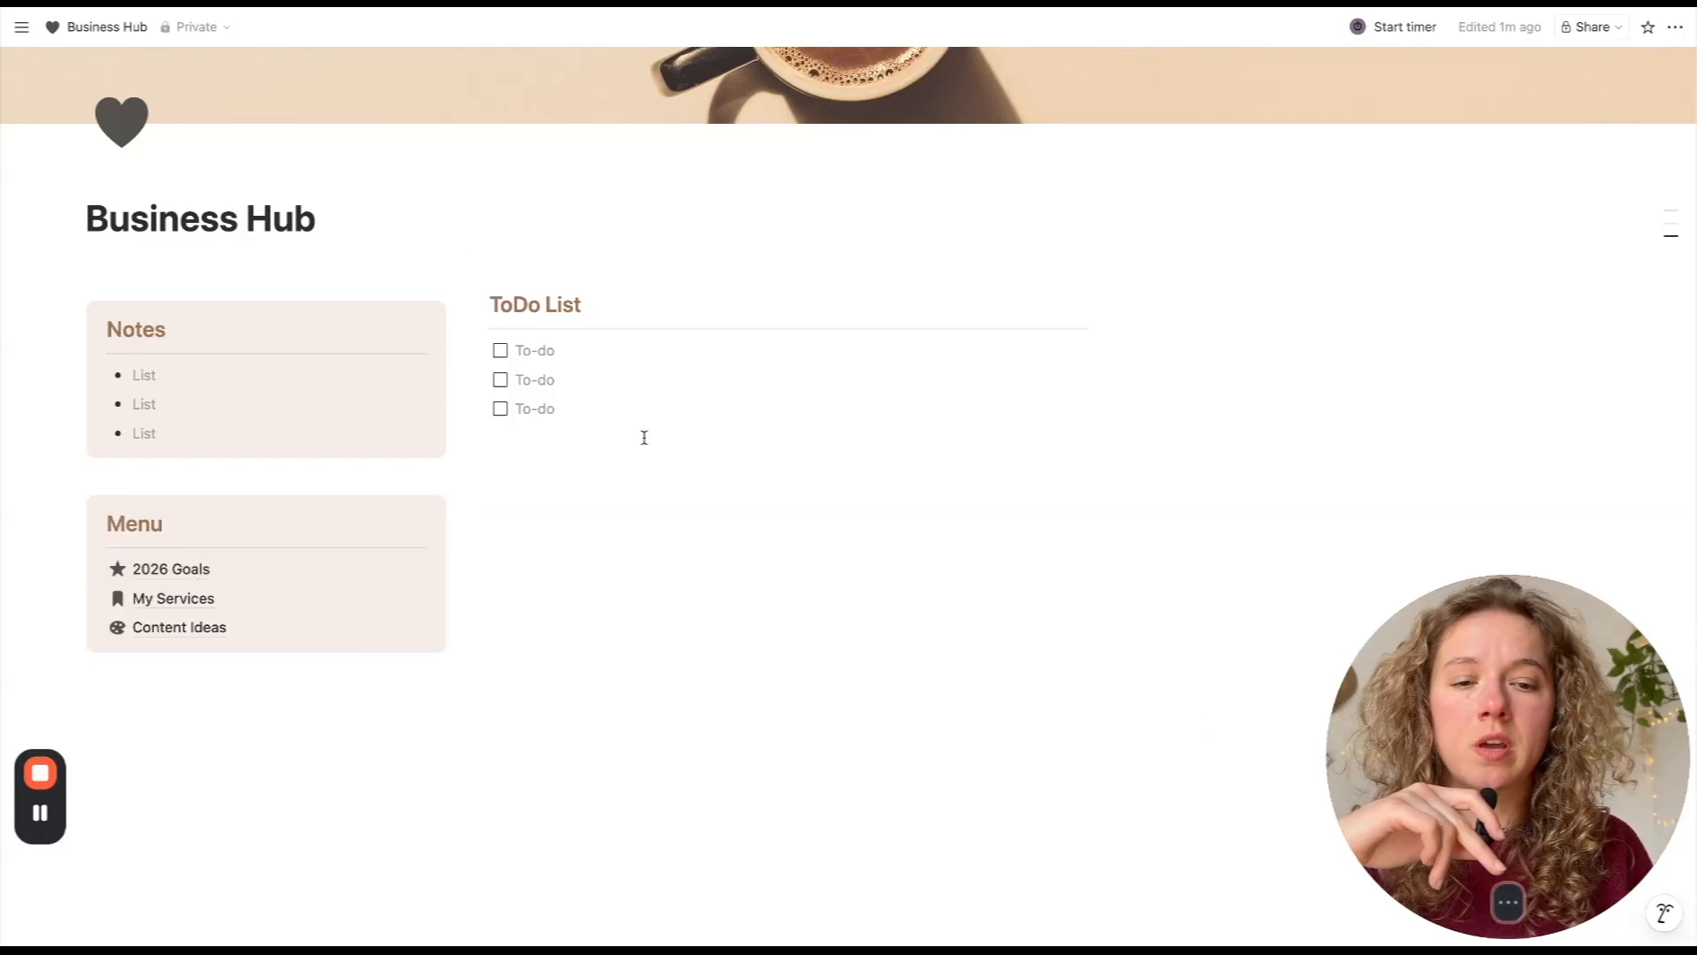
- Add an empty Embed block below the Menu callout and place it in the same column, with a blank line above it
{"action": "left_click", "coordinate": [205, 684]}
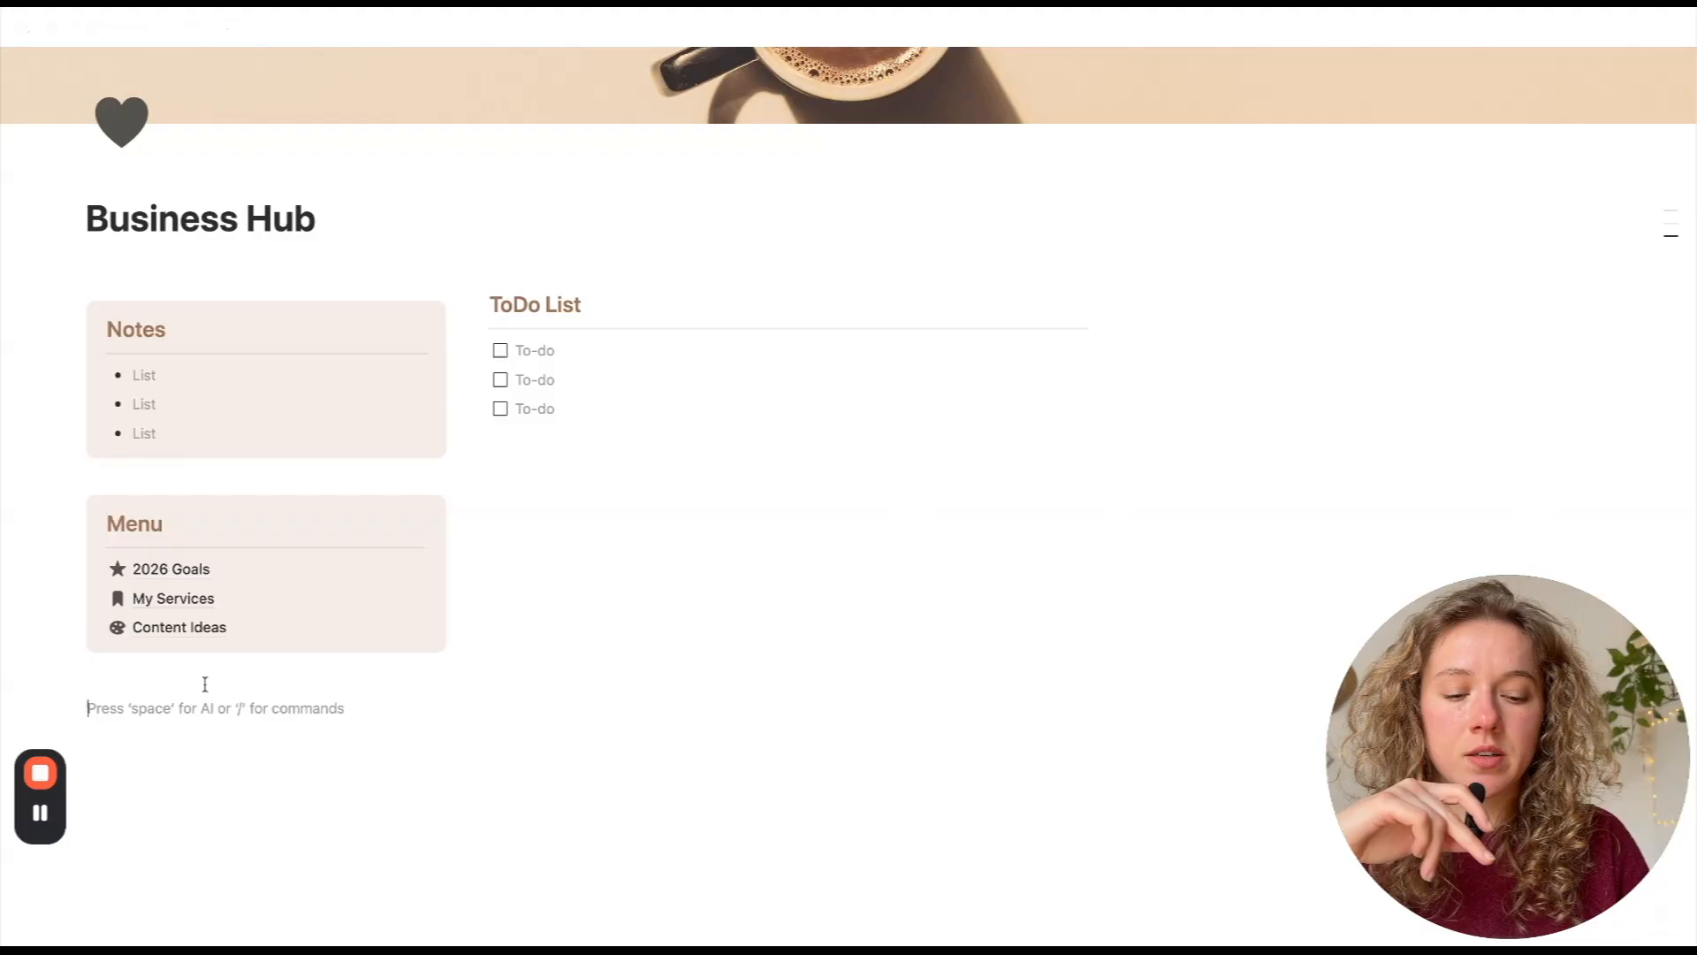
{"action": "type", "text": "/emb"}
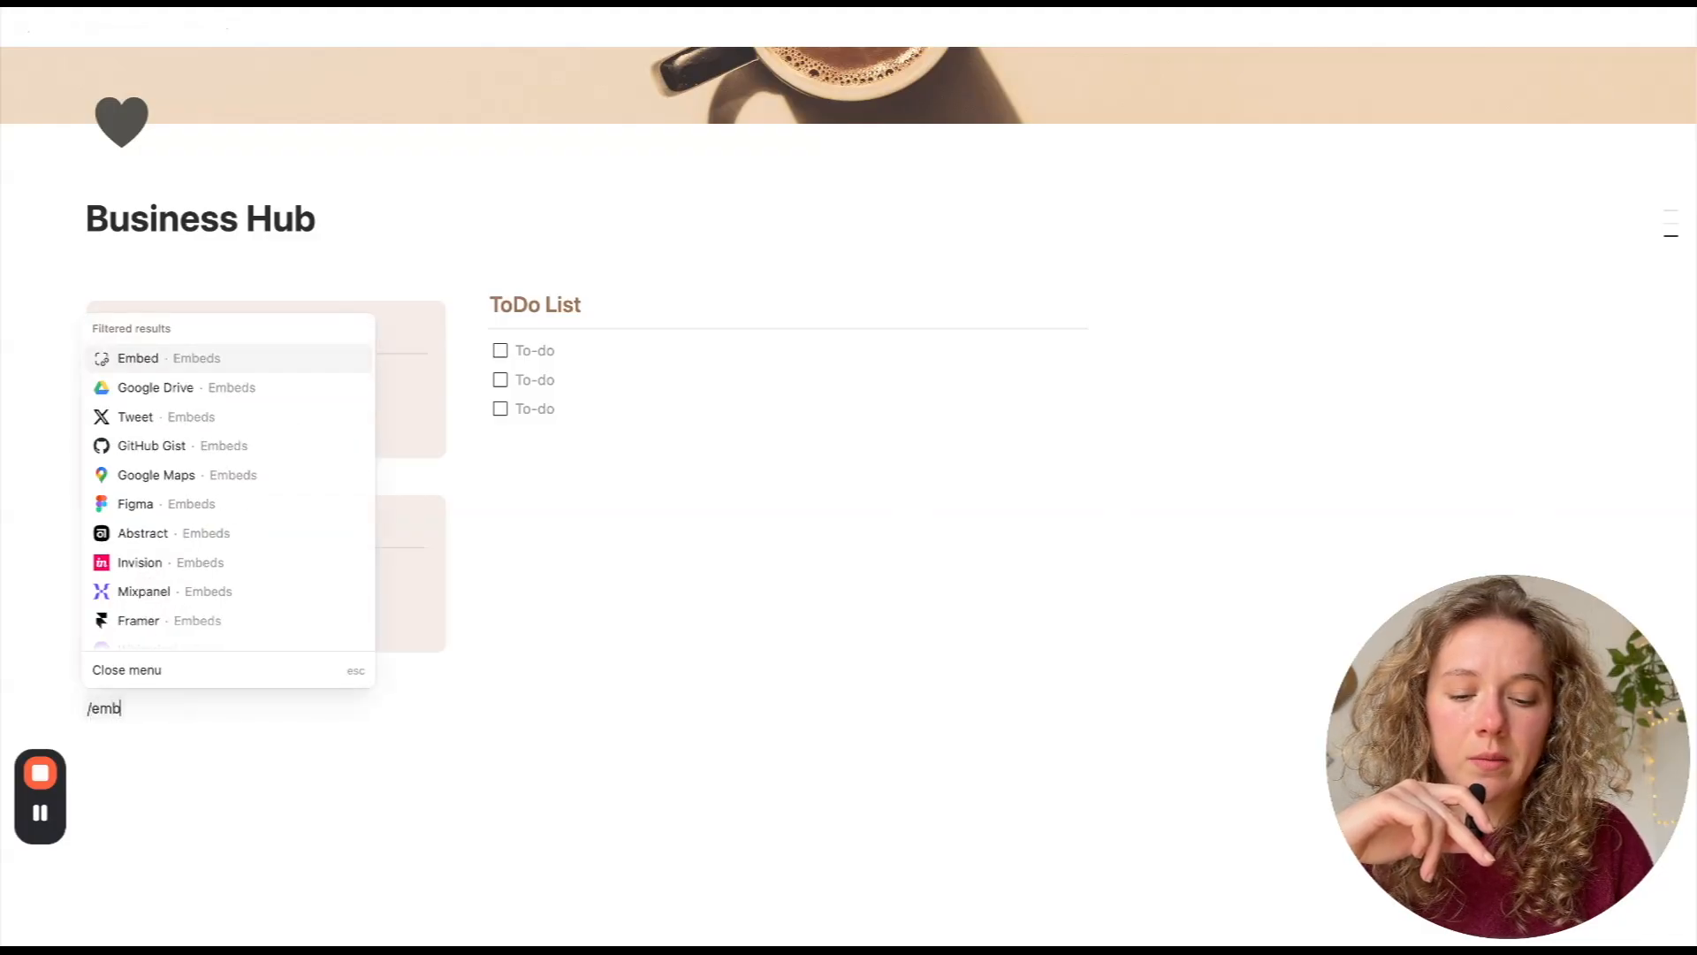
{"action": "type", "text": "ed"}
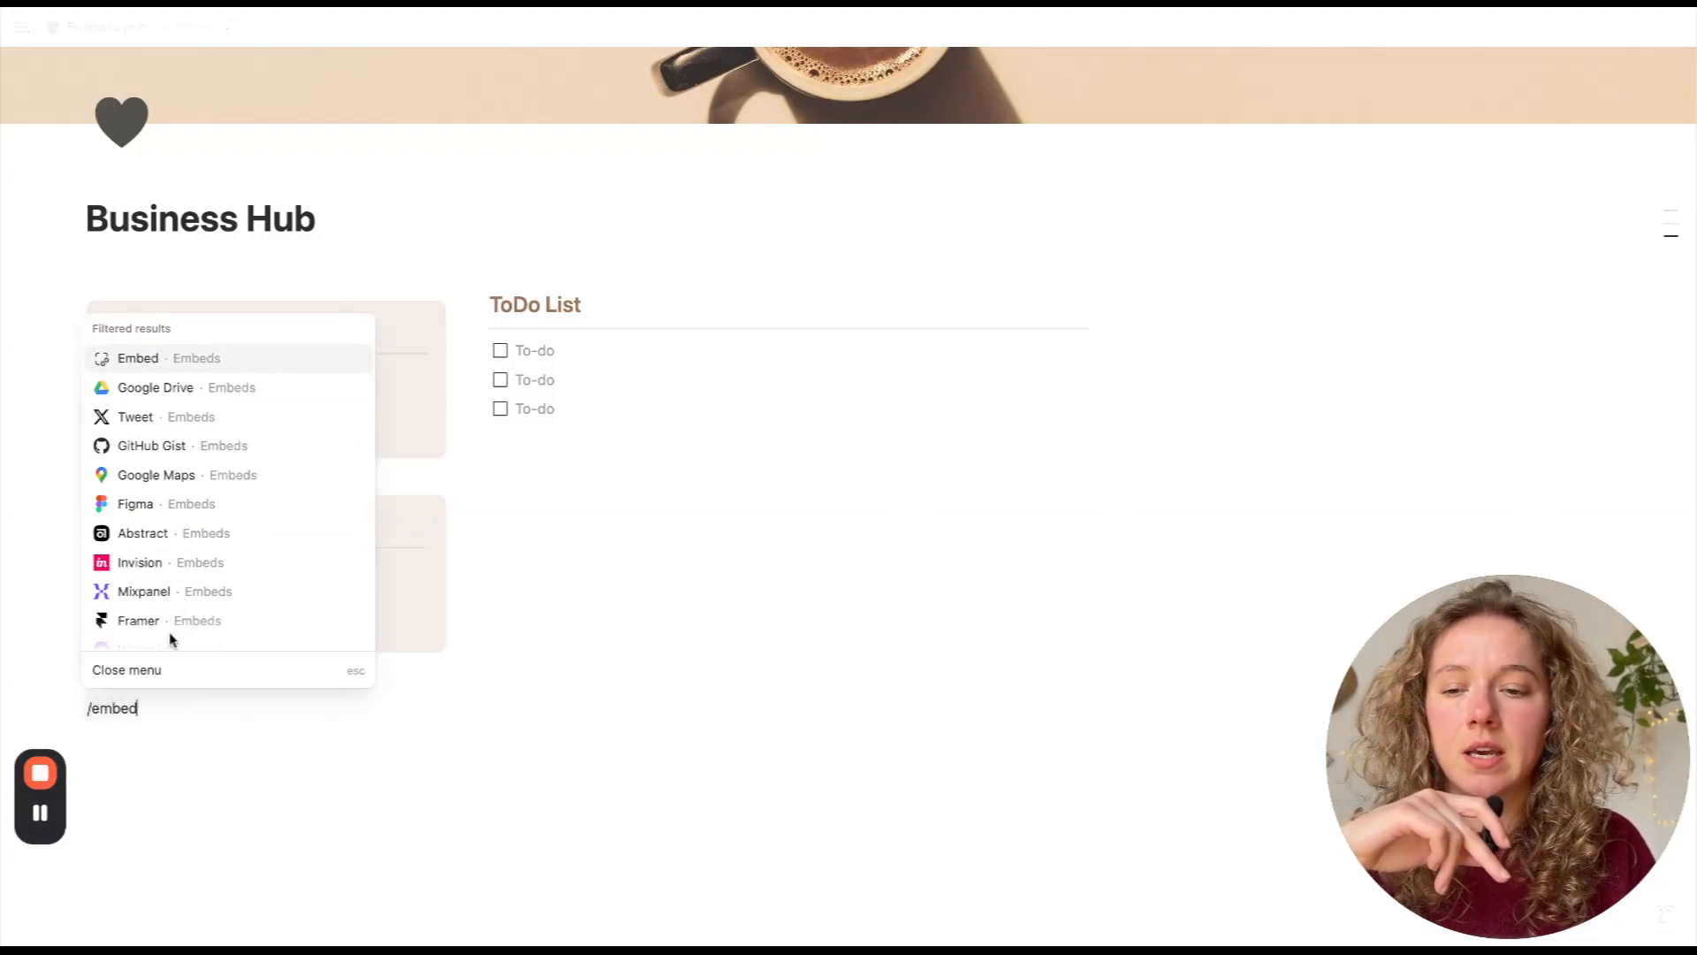
{"action": "left_click", "coordinate": [215, 364]}
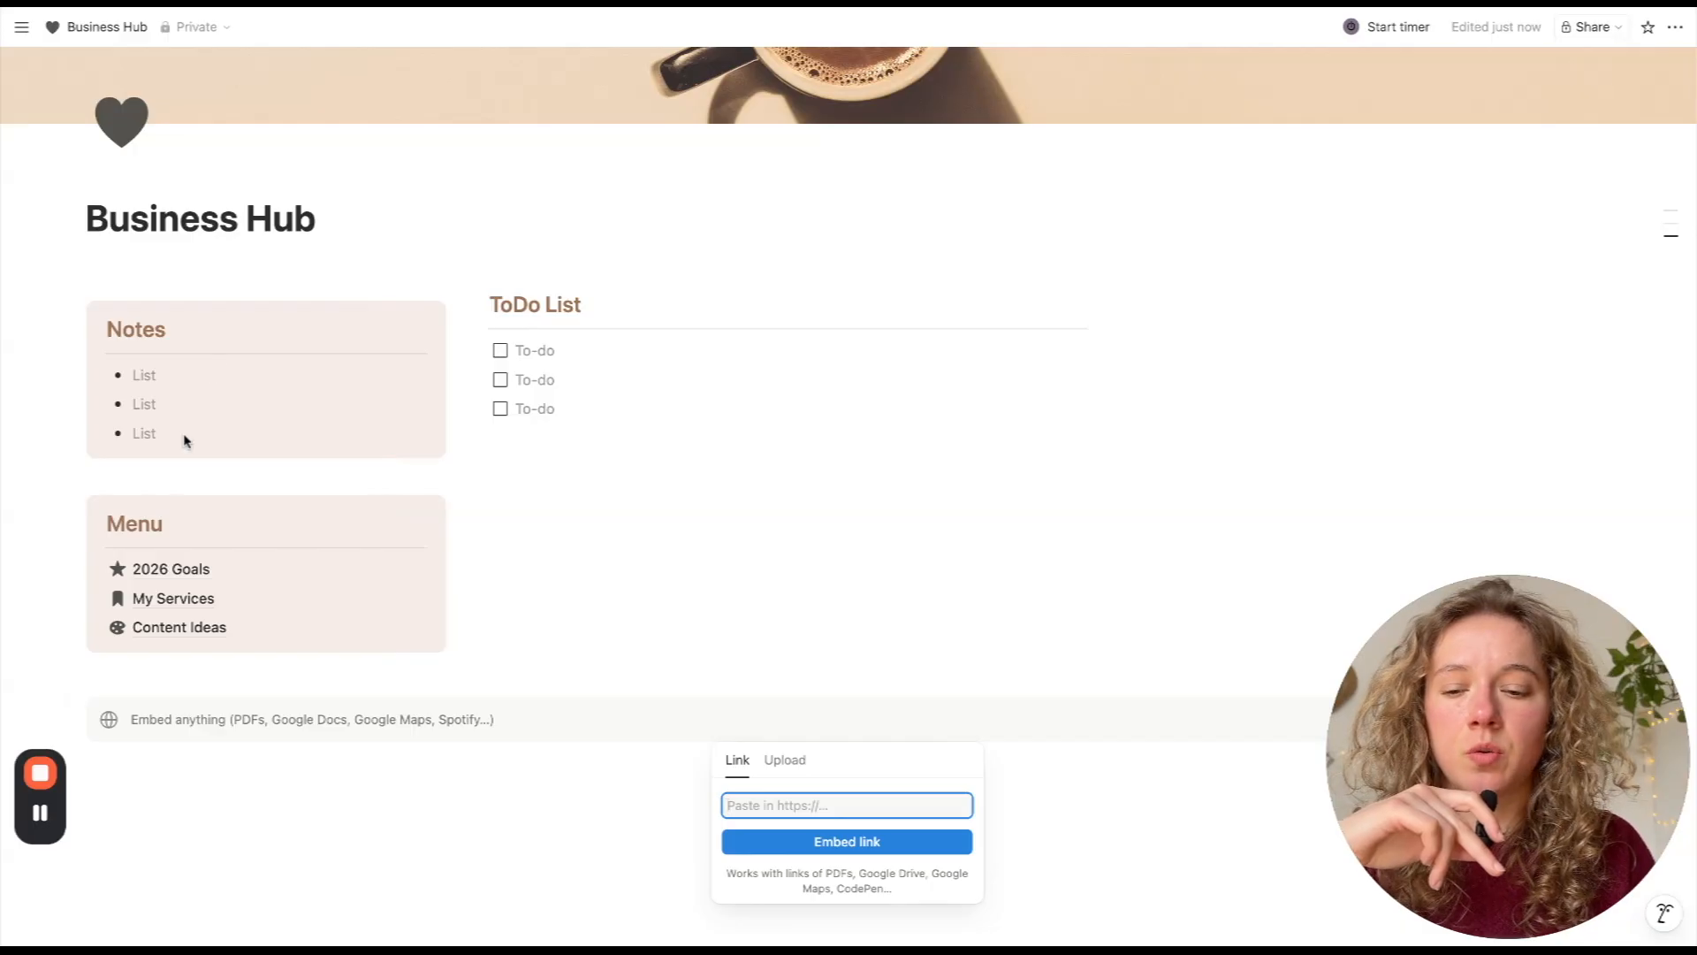
{"action": "left_click", "coordinate": [200, 684]}
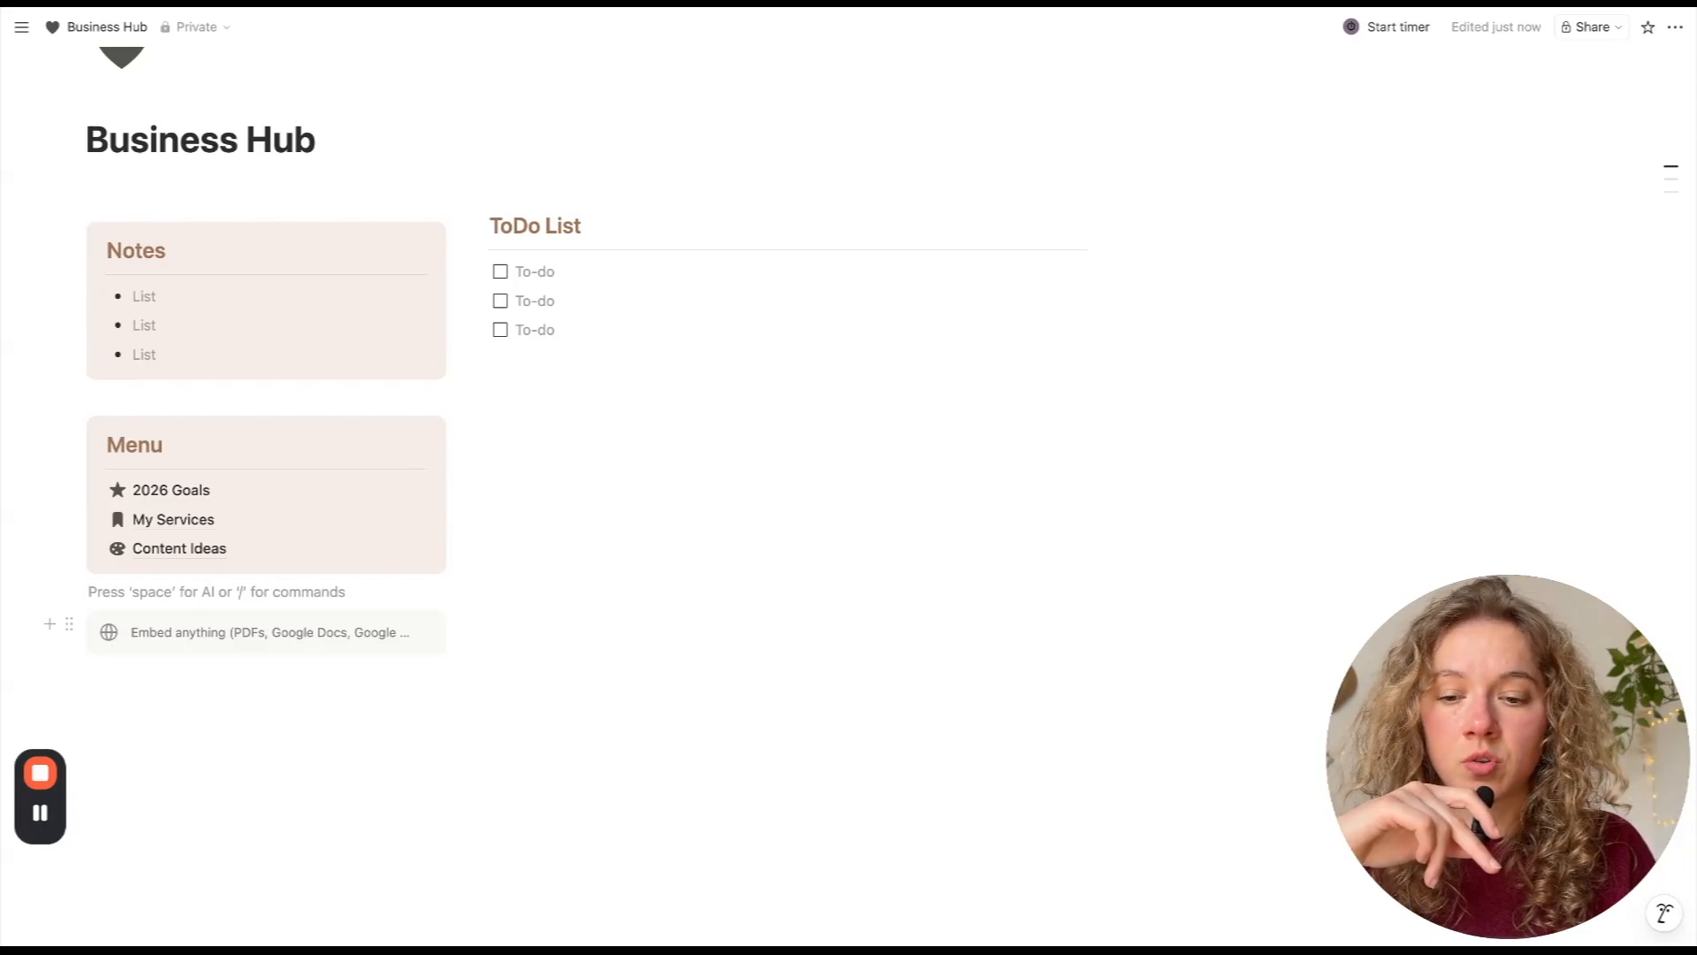
- Upload the photo of hands typing on a laptop into the Embed block below the Menu callout
{"action": "left_click", "coordinate": [251, 632]}
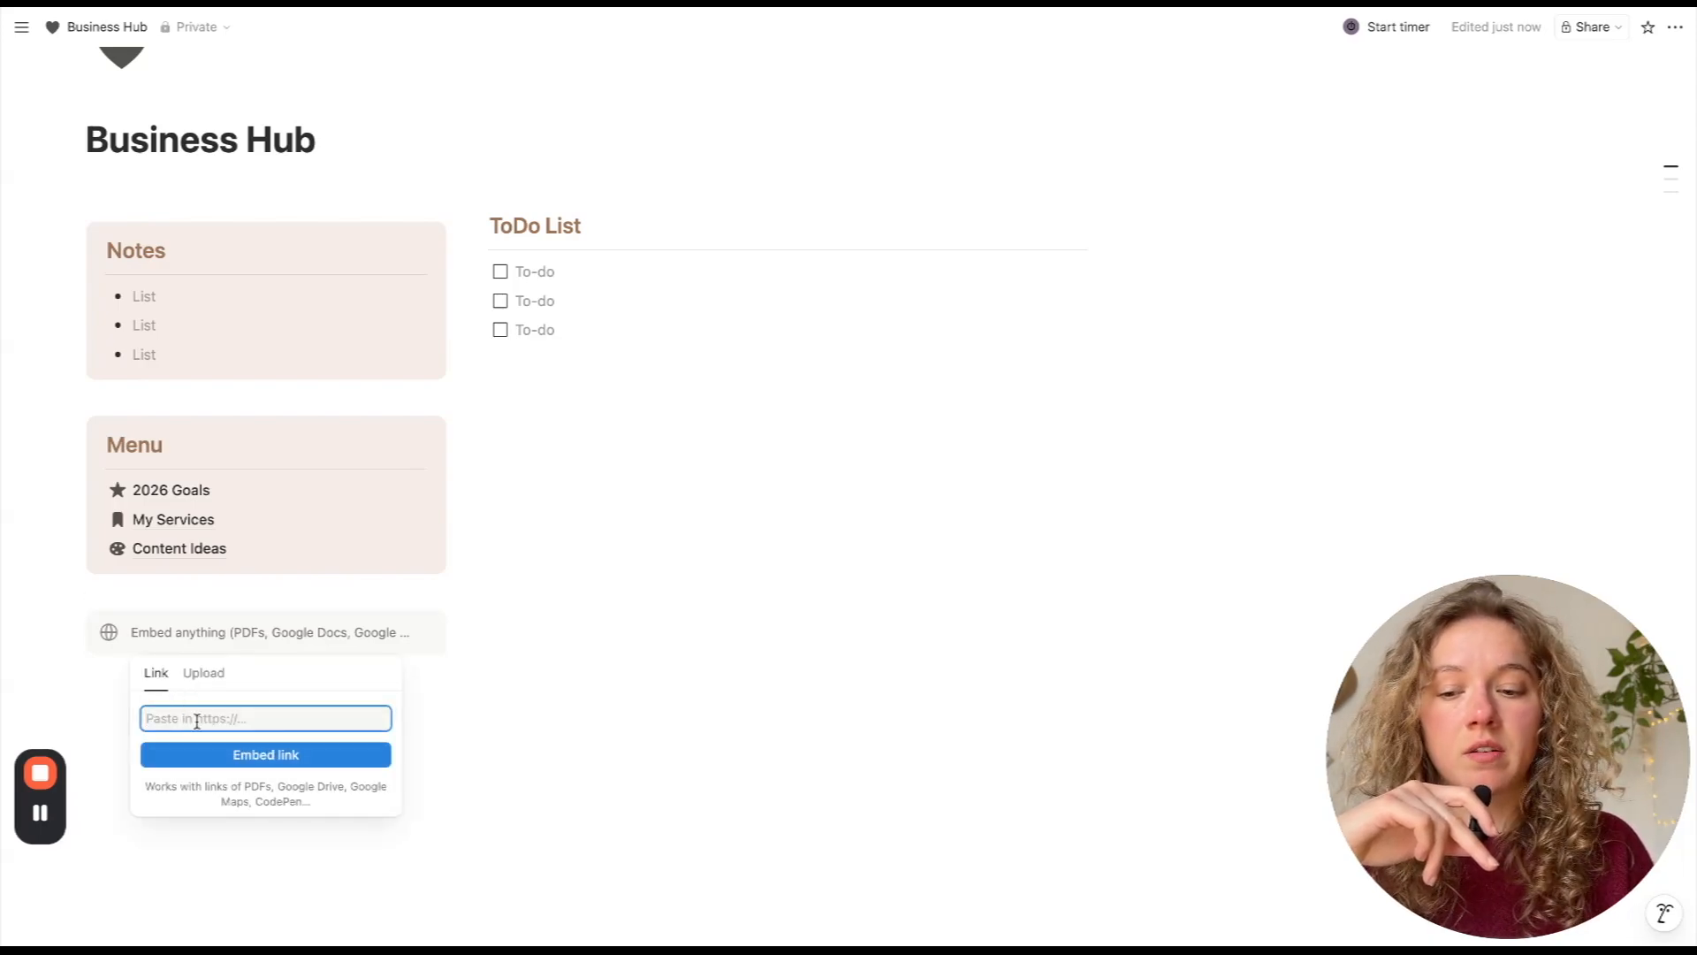
{"action": "left_click", "coordinate": [204, 688]}
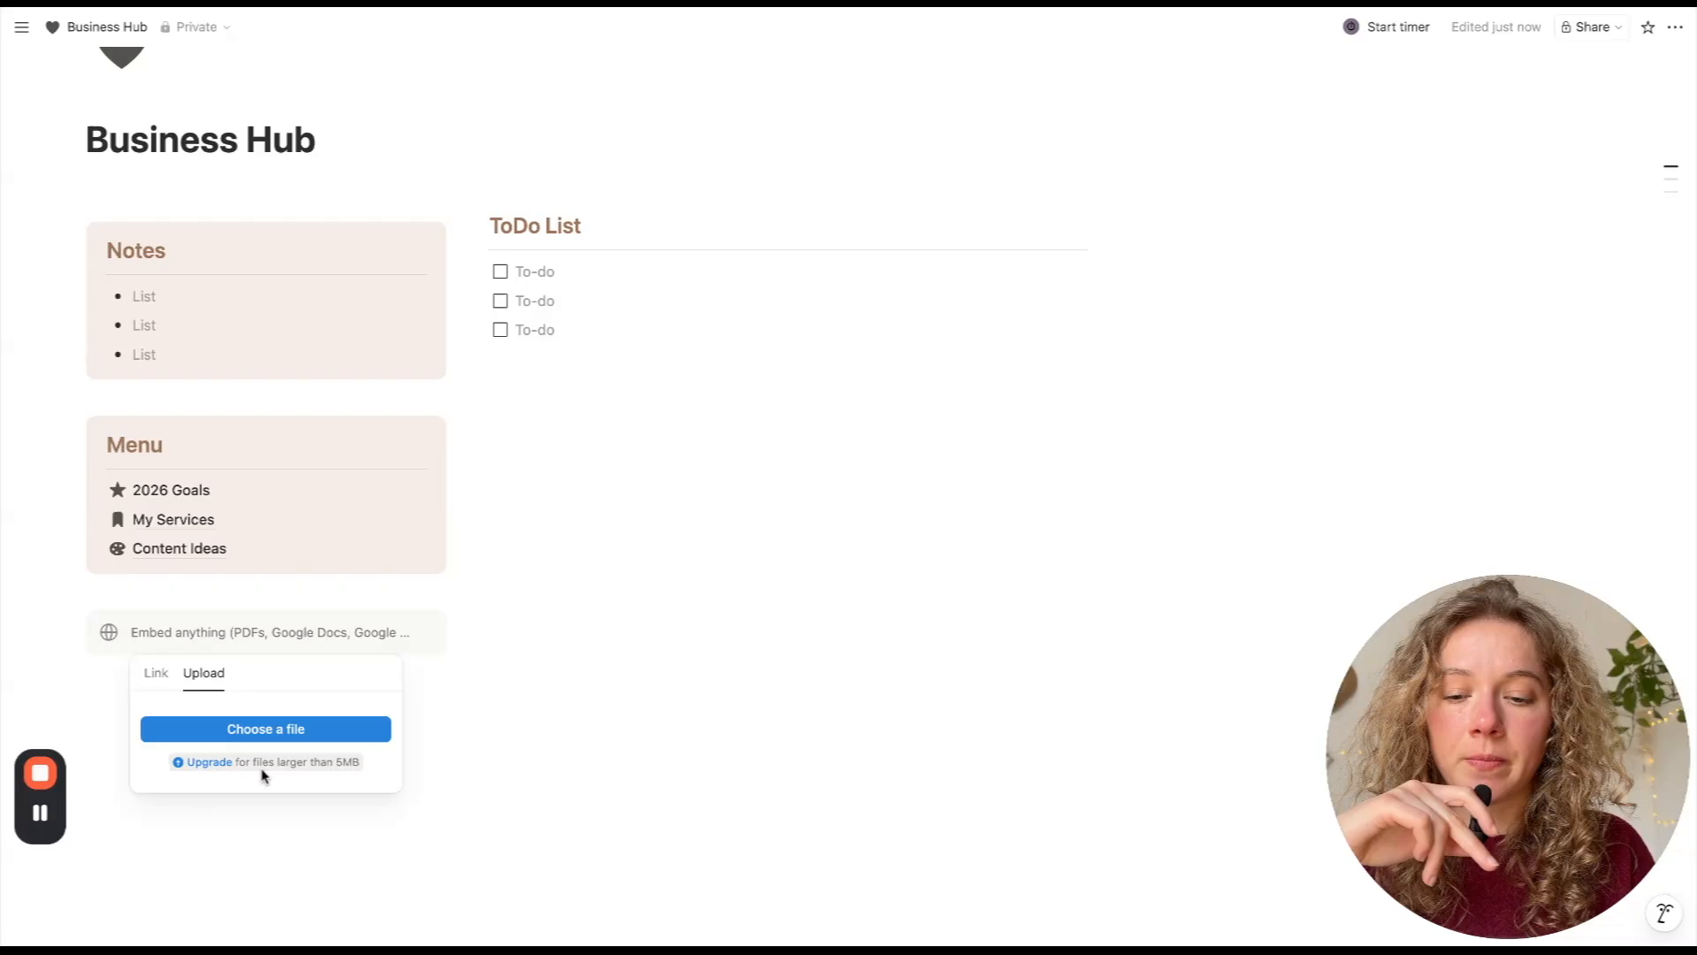
{"action": "left_click", "coordinate": [338, 736]}
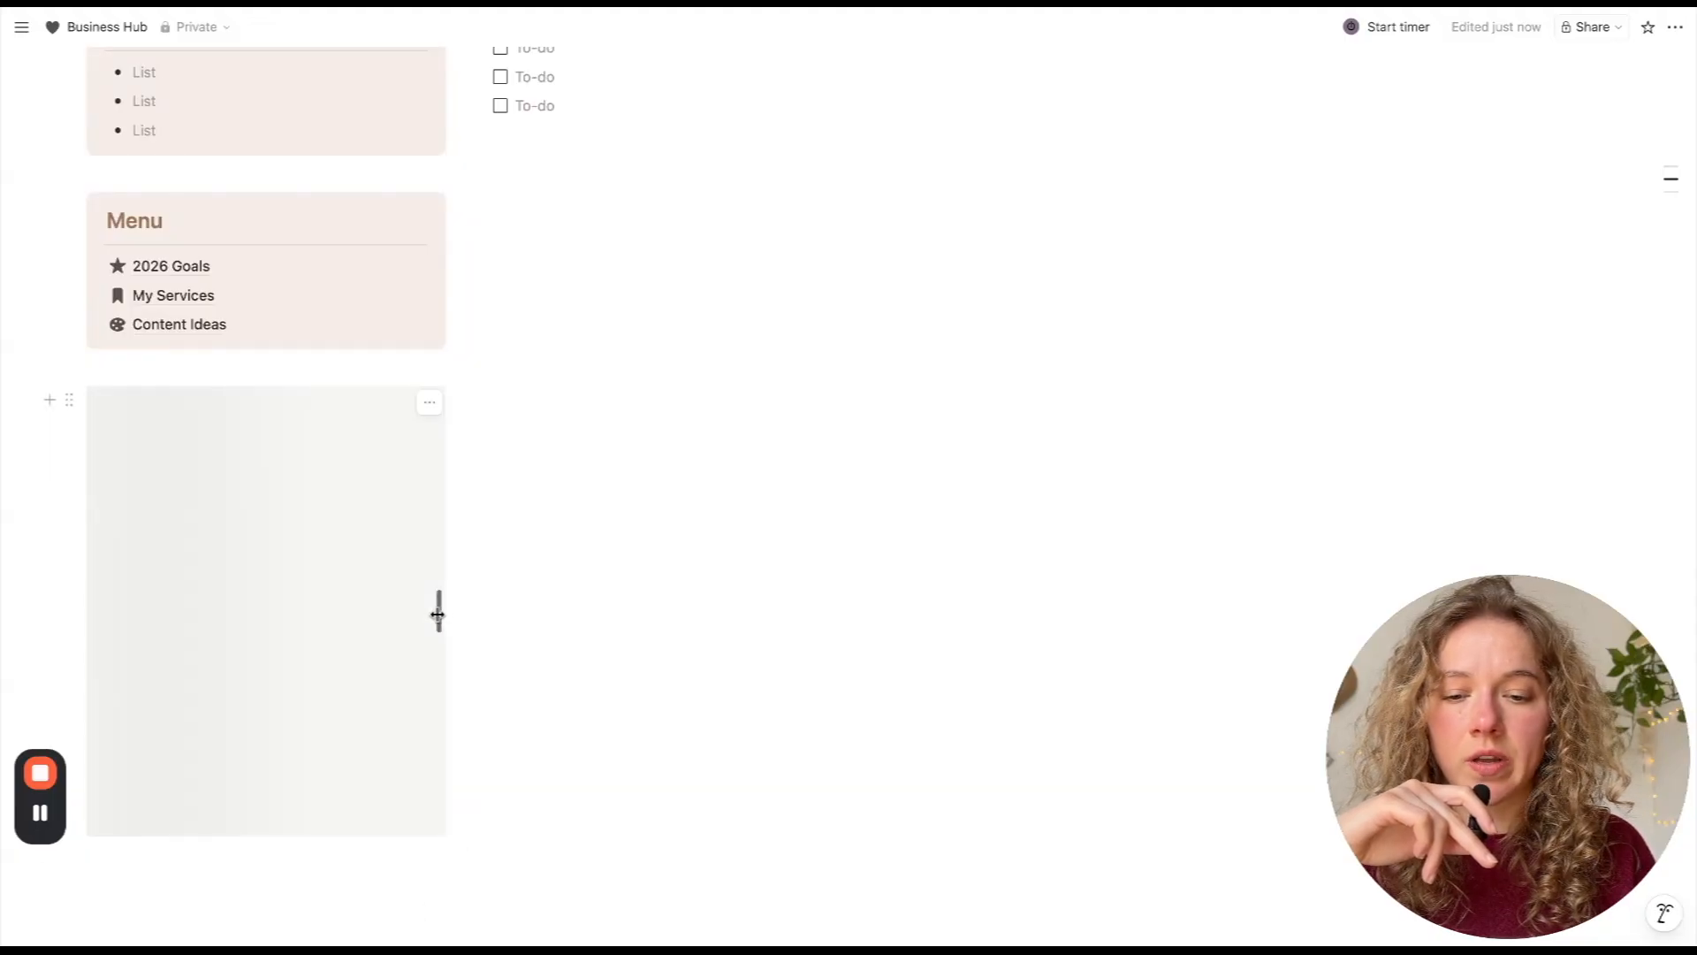
{"action": "mouse_move", "coordinate": [435, 614]}
{"action": "left_mouse_down"}
{"action": "mouse_move", "coordinate": [332, 608]}
{"action": "mouse_move", "coordinate": [419, 617]}
{"action": "left_mouse_up"}
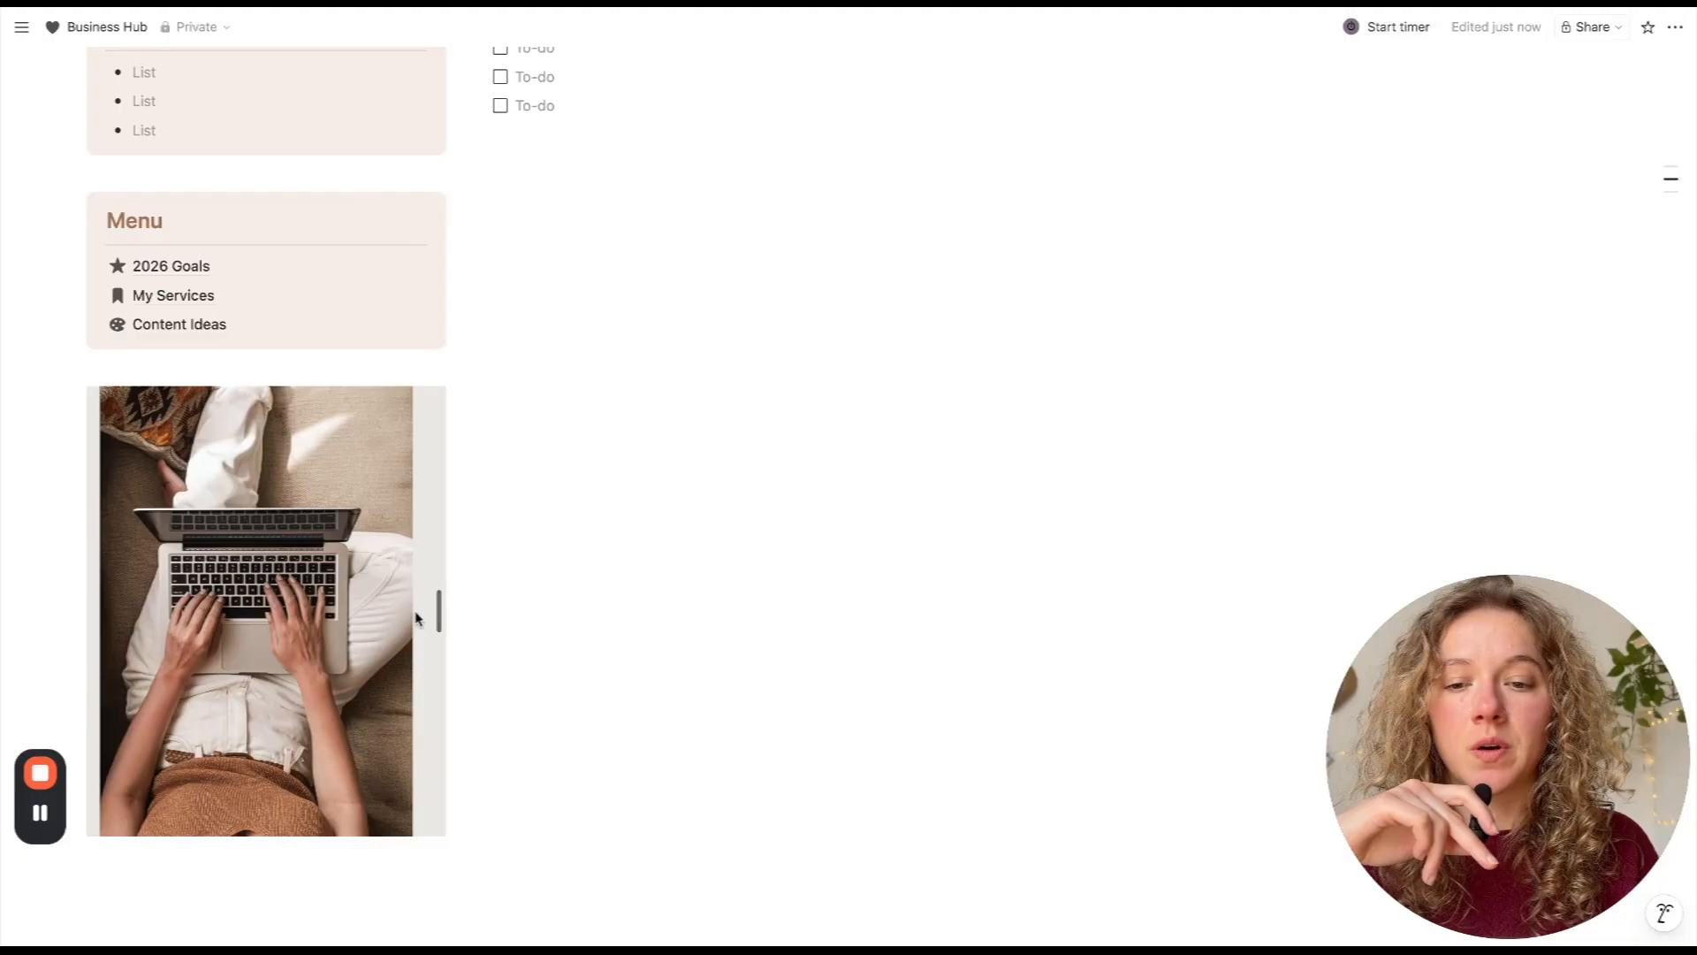
{"action": "scroll", "coordinate": [264, 336], "scroll_direction": "up", "scroll_amount": 3}
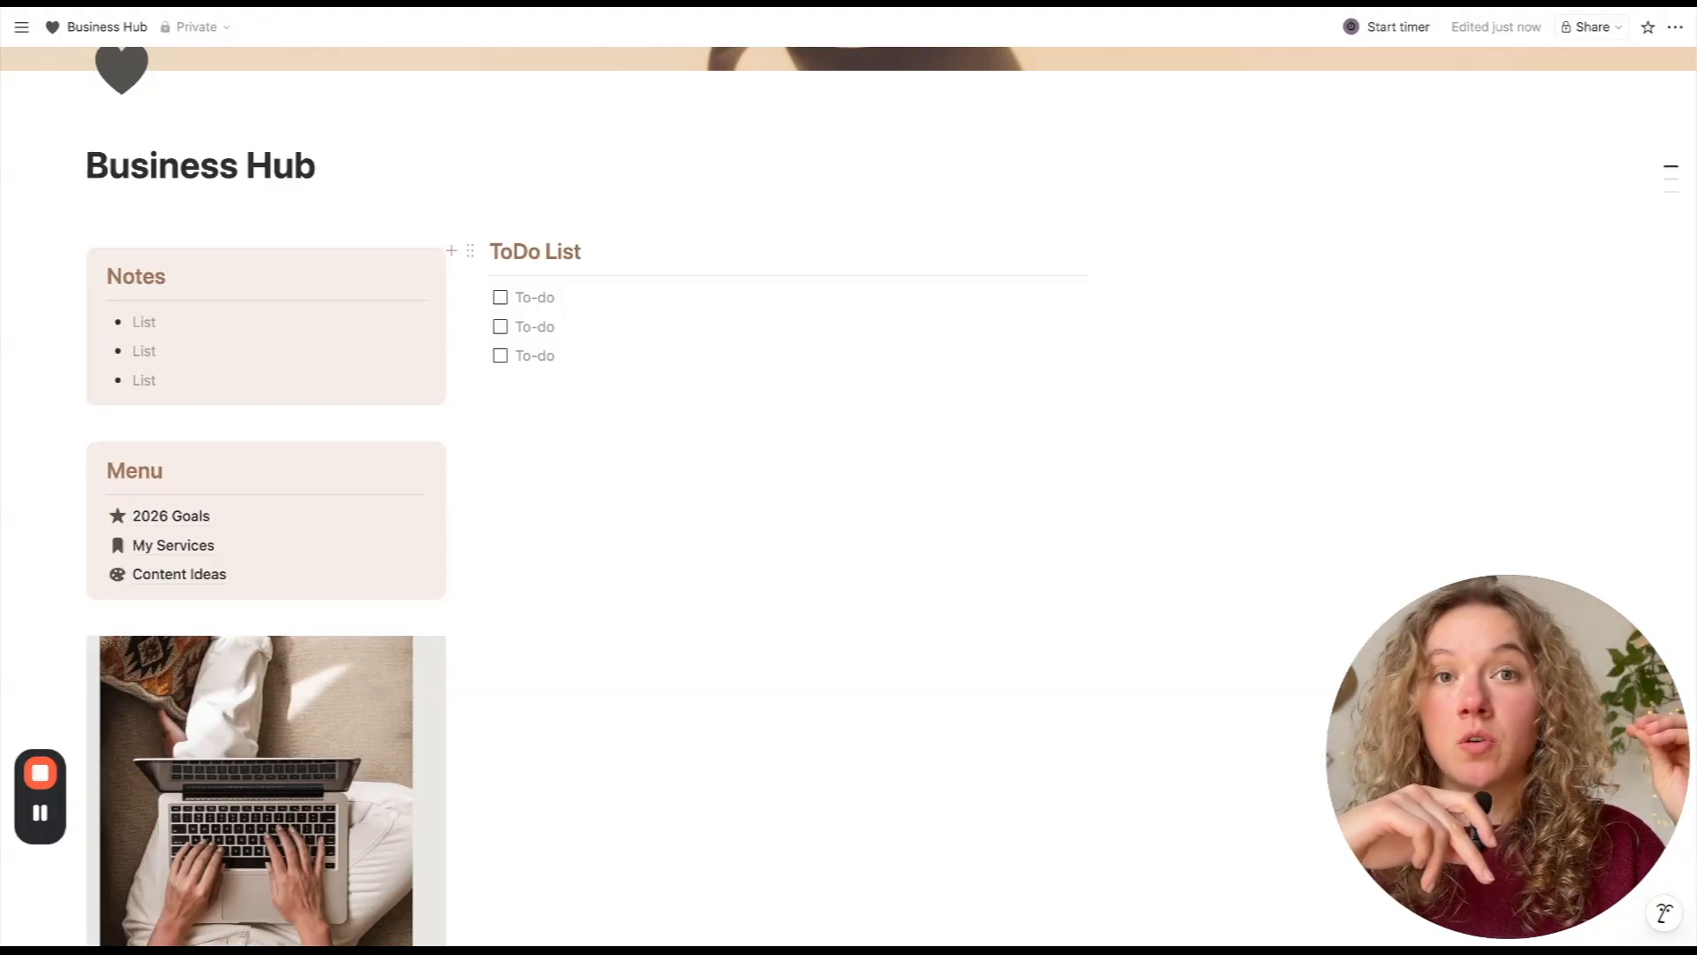
- Retitle the ToDo List heading "Client 1" and fill its to-dos with "Kick Off call", "Deliver first draft" and "Review call"
{"action": "triple_click", "coordinate": [527, 251]}
{"action": "key", "text": "shift+Up"}
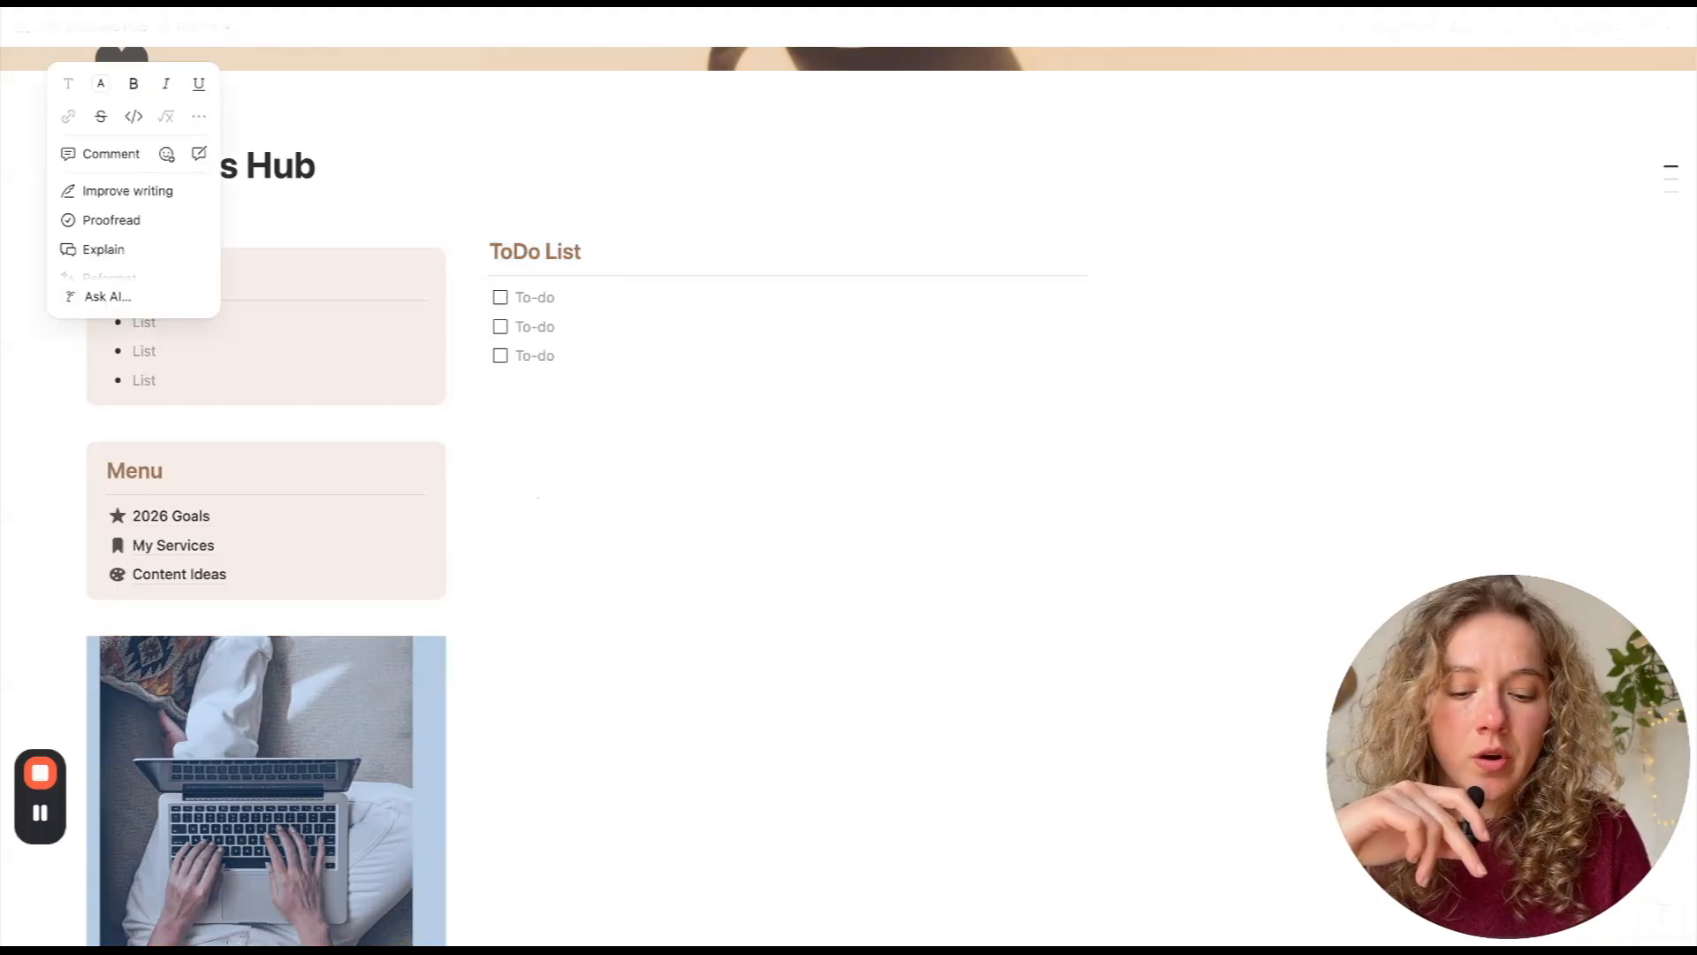
{"action": "triple_click", "coordinate": [504, 246]}
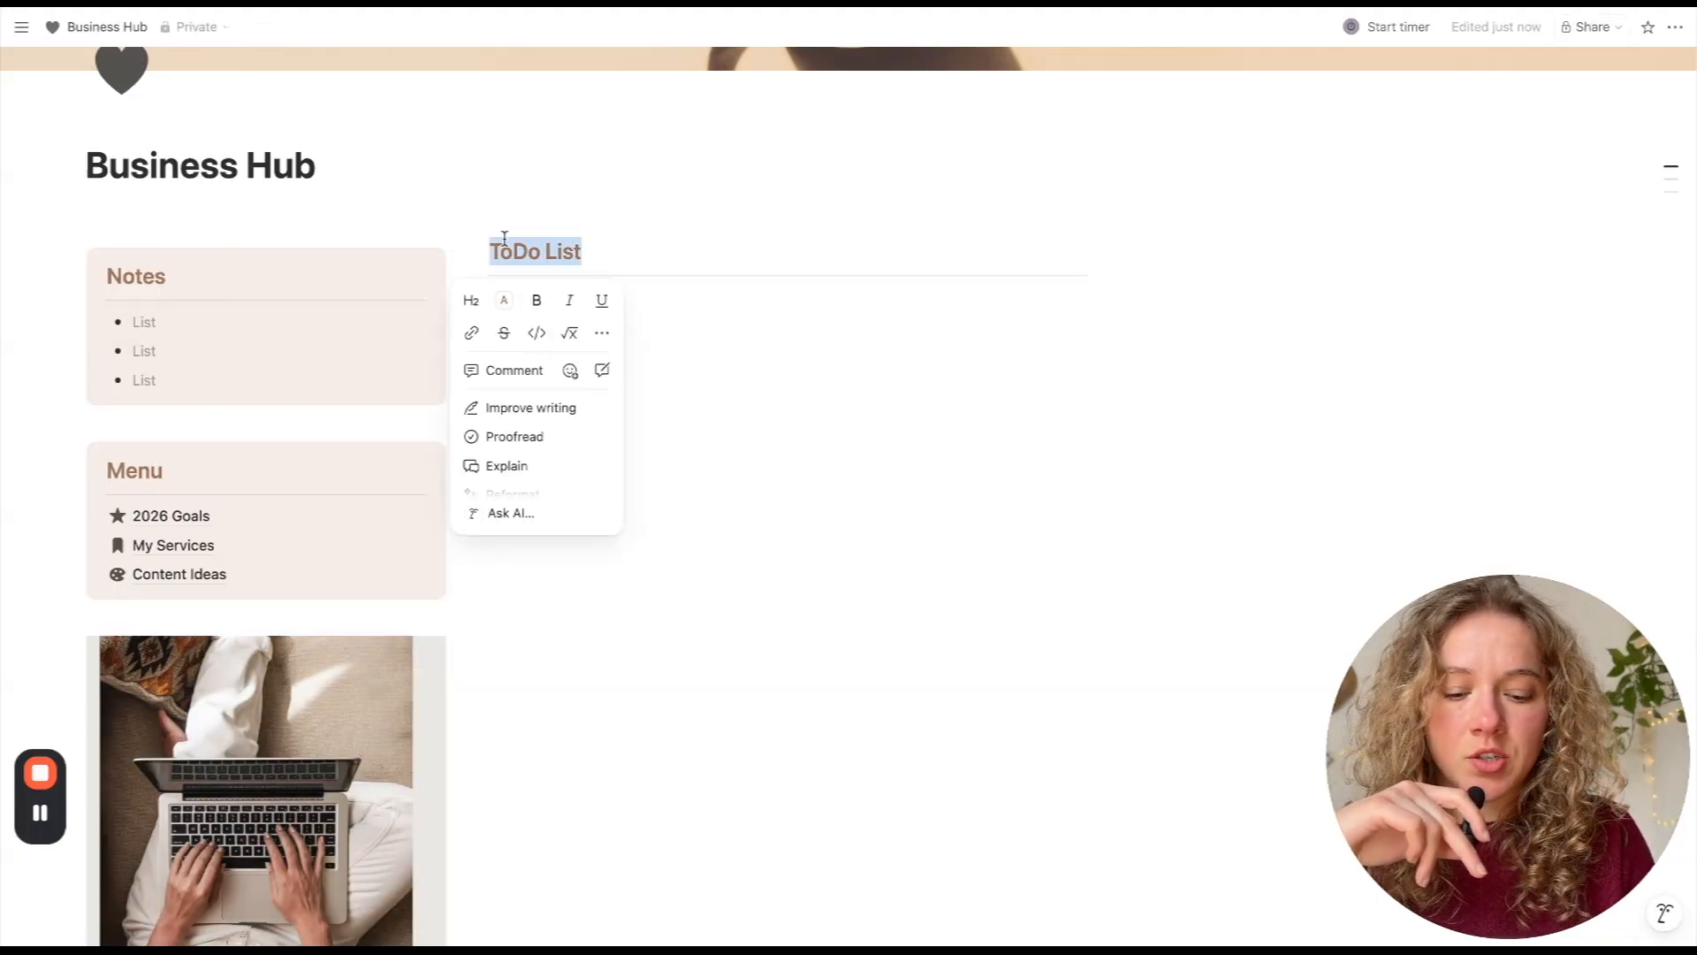
{"action": "type", "text": "Client 1"}
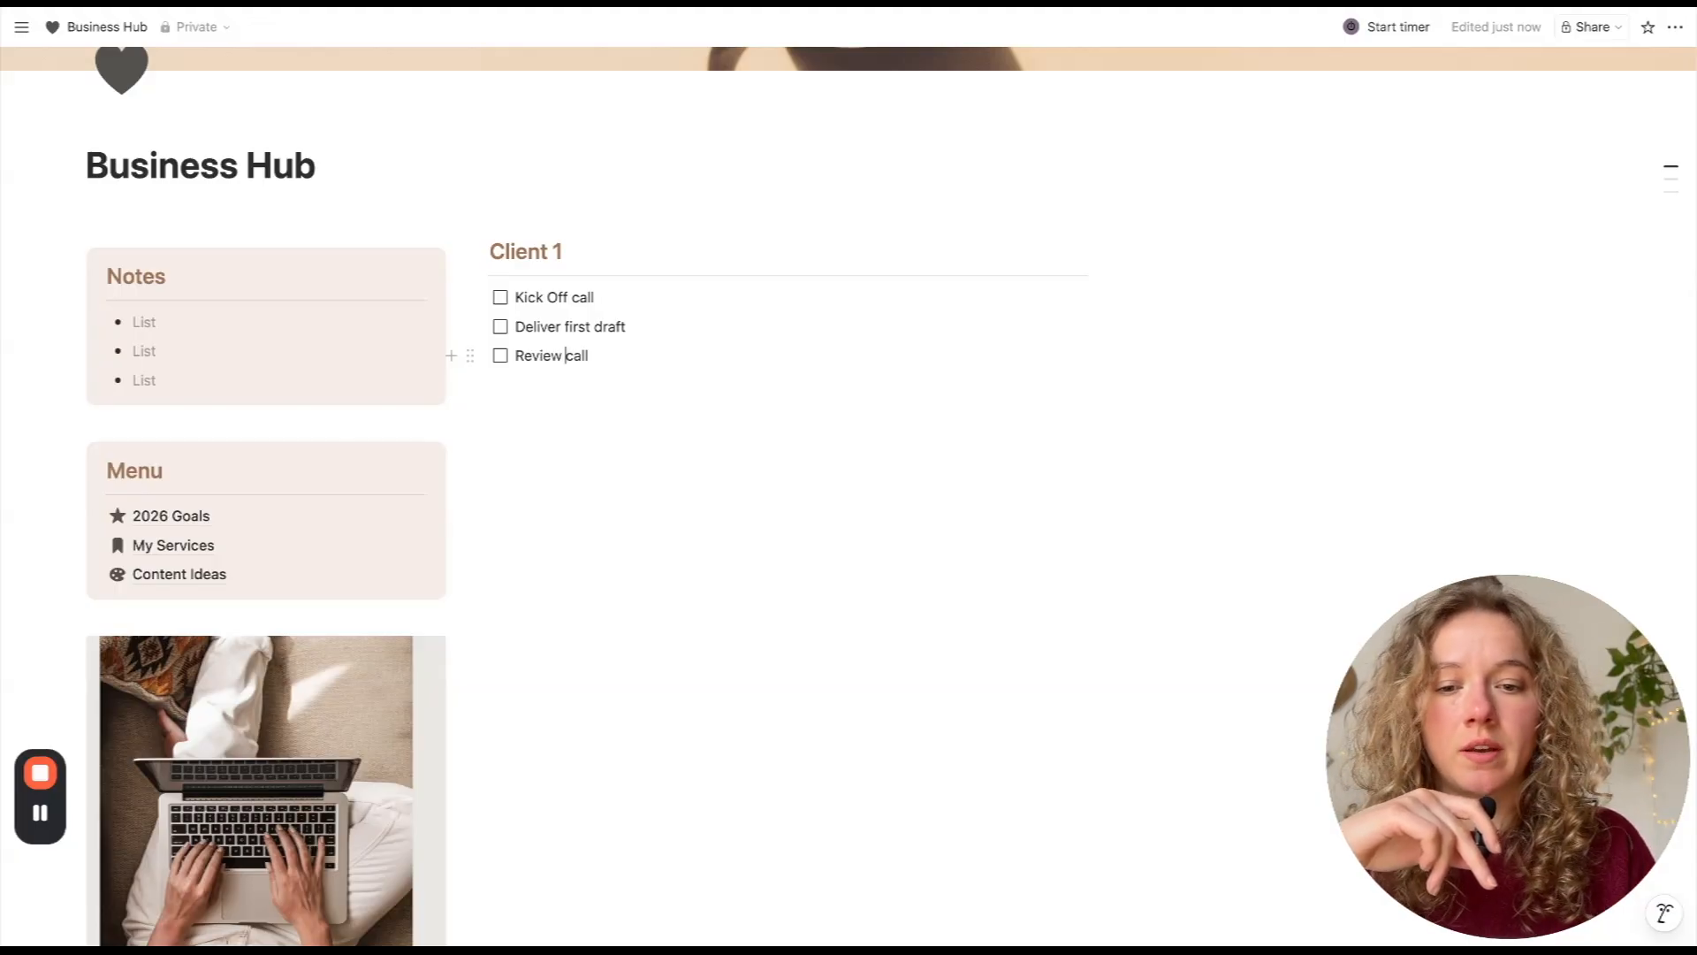
{"action": "left_click", "coordinate": [601, 356]}
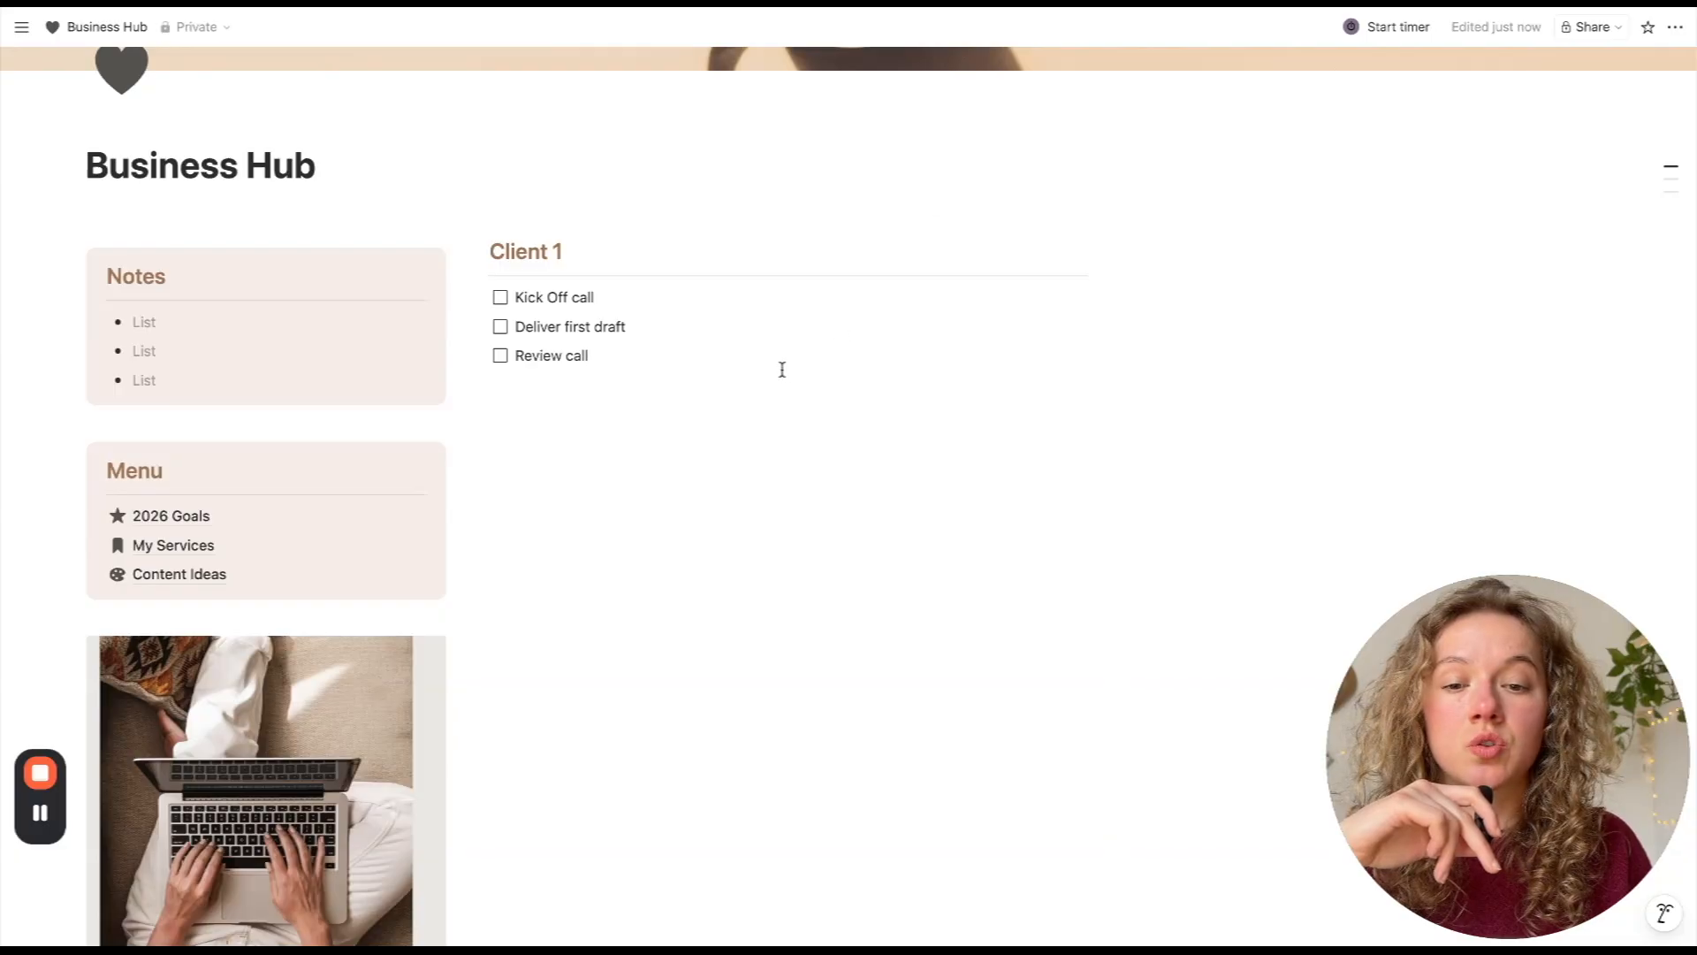
- Copy the Client 1 heading, divider and to-dos into a new column beside it and retitle the copy "Client 2"
{"action": "left_click_drag", "start_coordinate": [781, 368], "coordinate": [726, 243]}
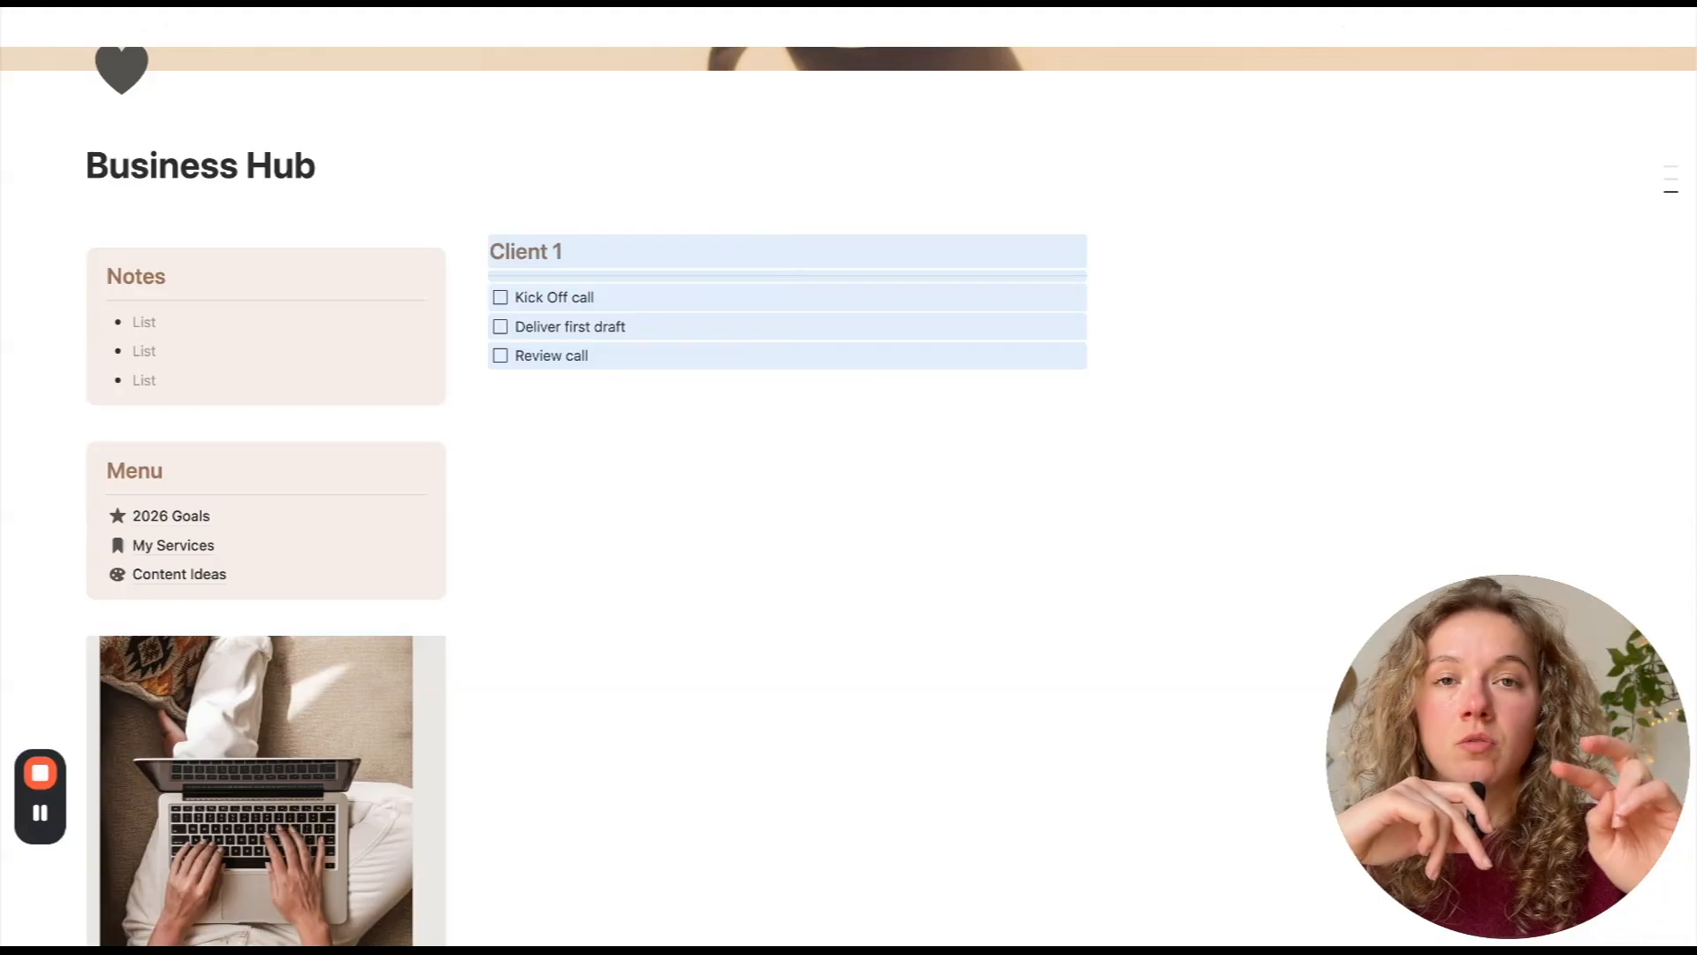
{"action": "left_click", "coordinate": [1229, 250]}
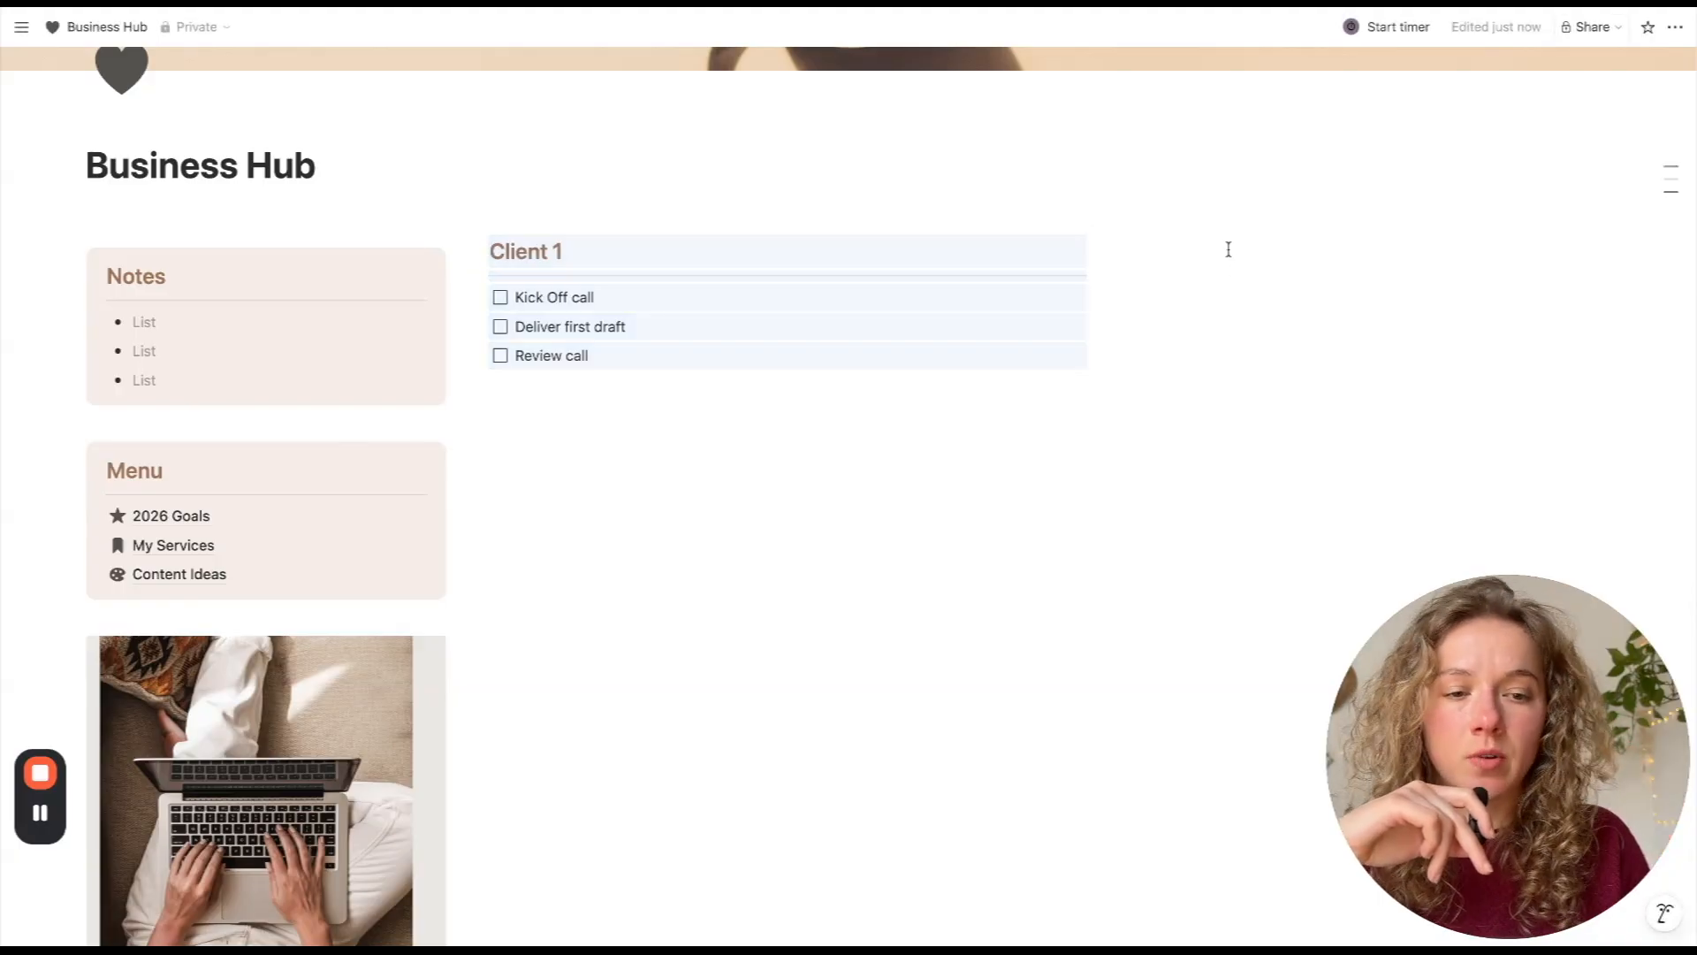
{"action": "type", "text": "Client 1 Kick Off call Deliver first draft Review call"}
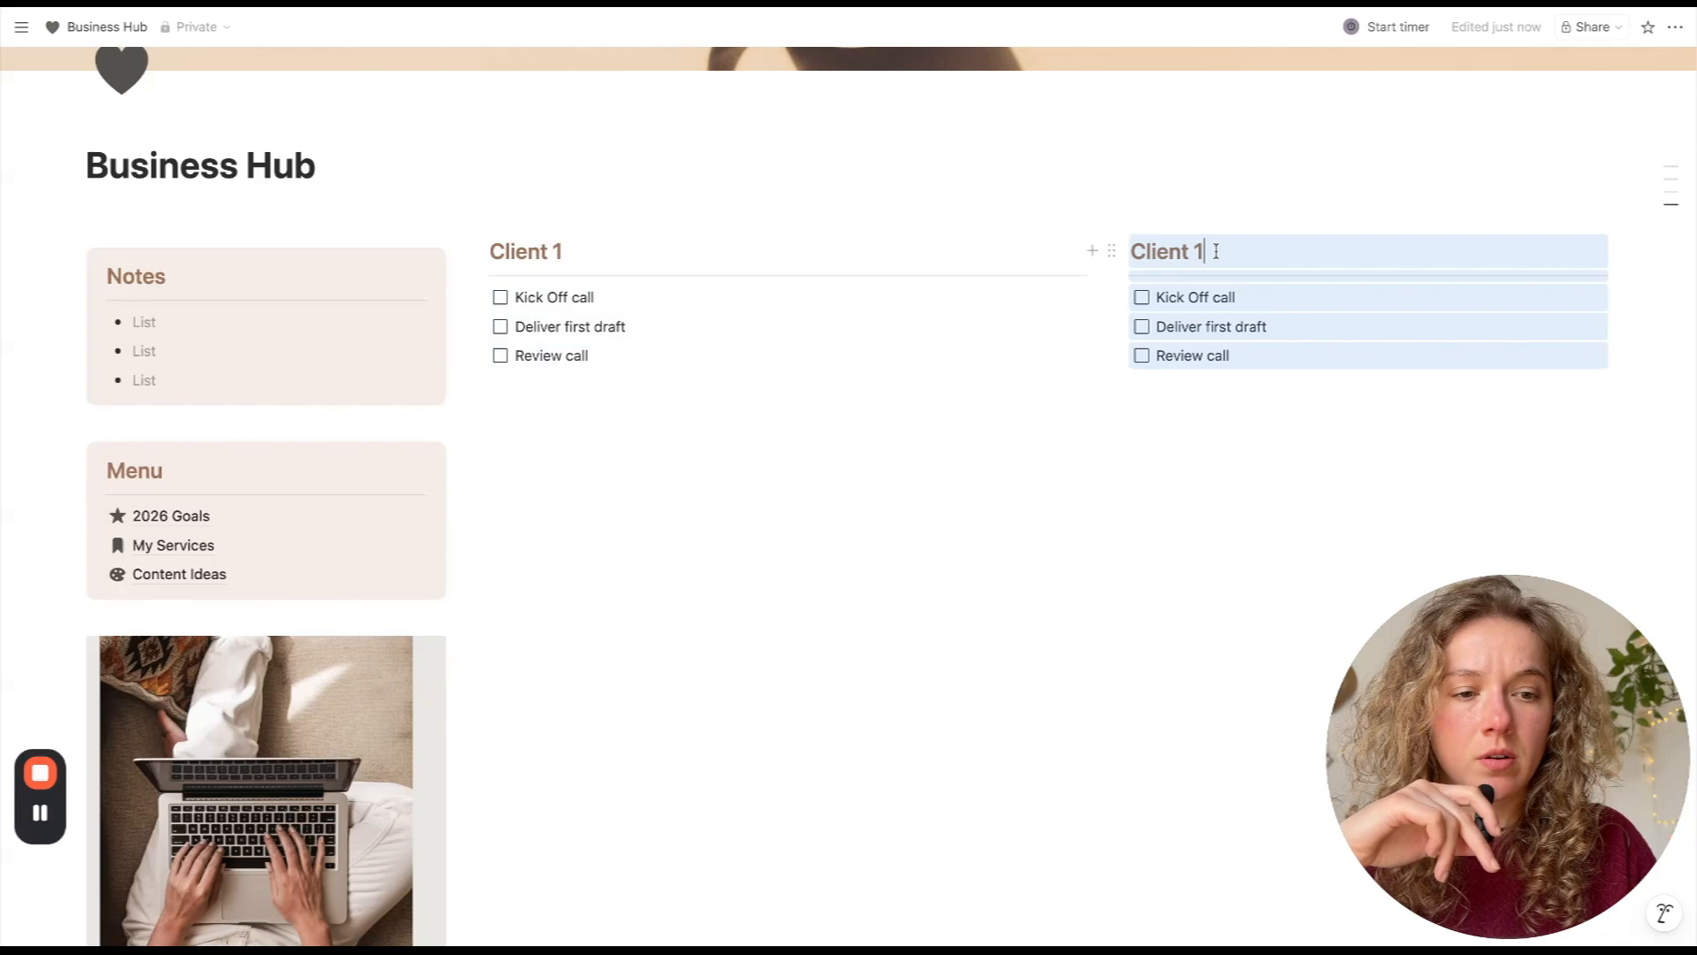
{"action": "left_click", "coordinate": [1216, 251]}
{"action": "key", "text": "BackSpace"}
{"action": "type", "text": "2"}
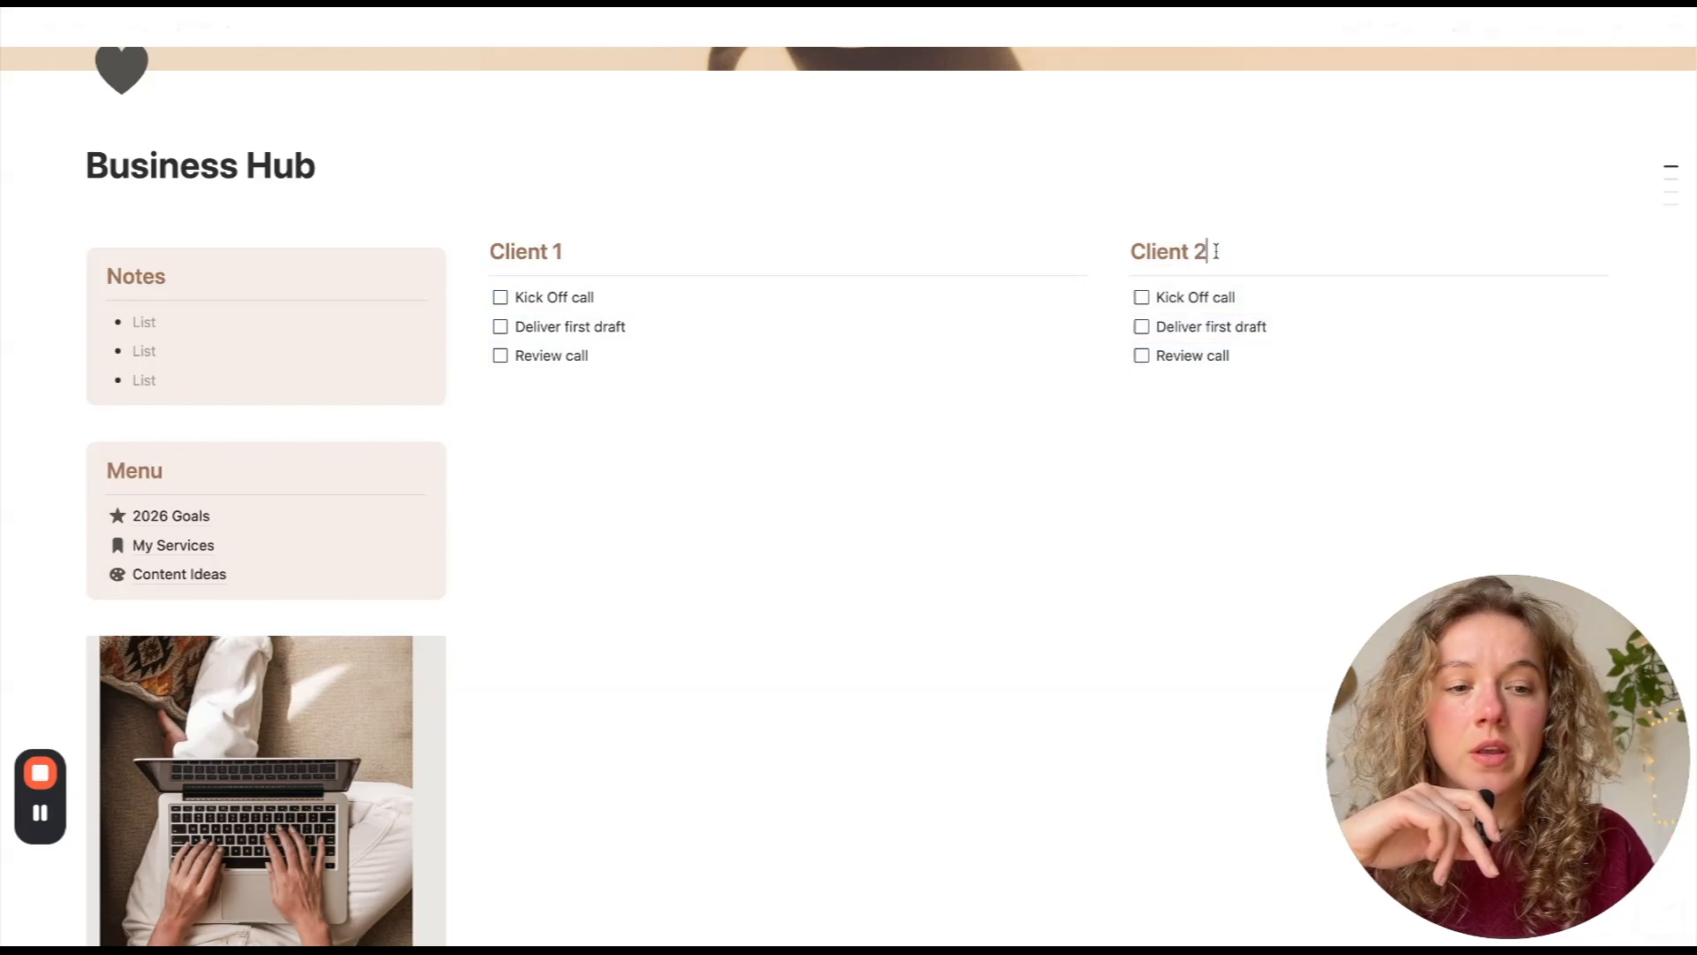
{"action": "triple_click", "coordinate": [1188, 326]}
{"action": "type", "text": "Ongoing"}
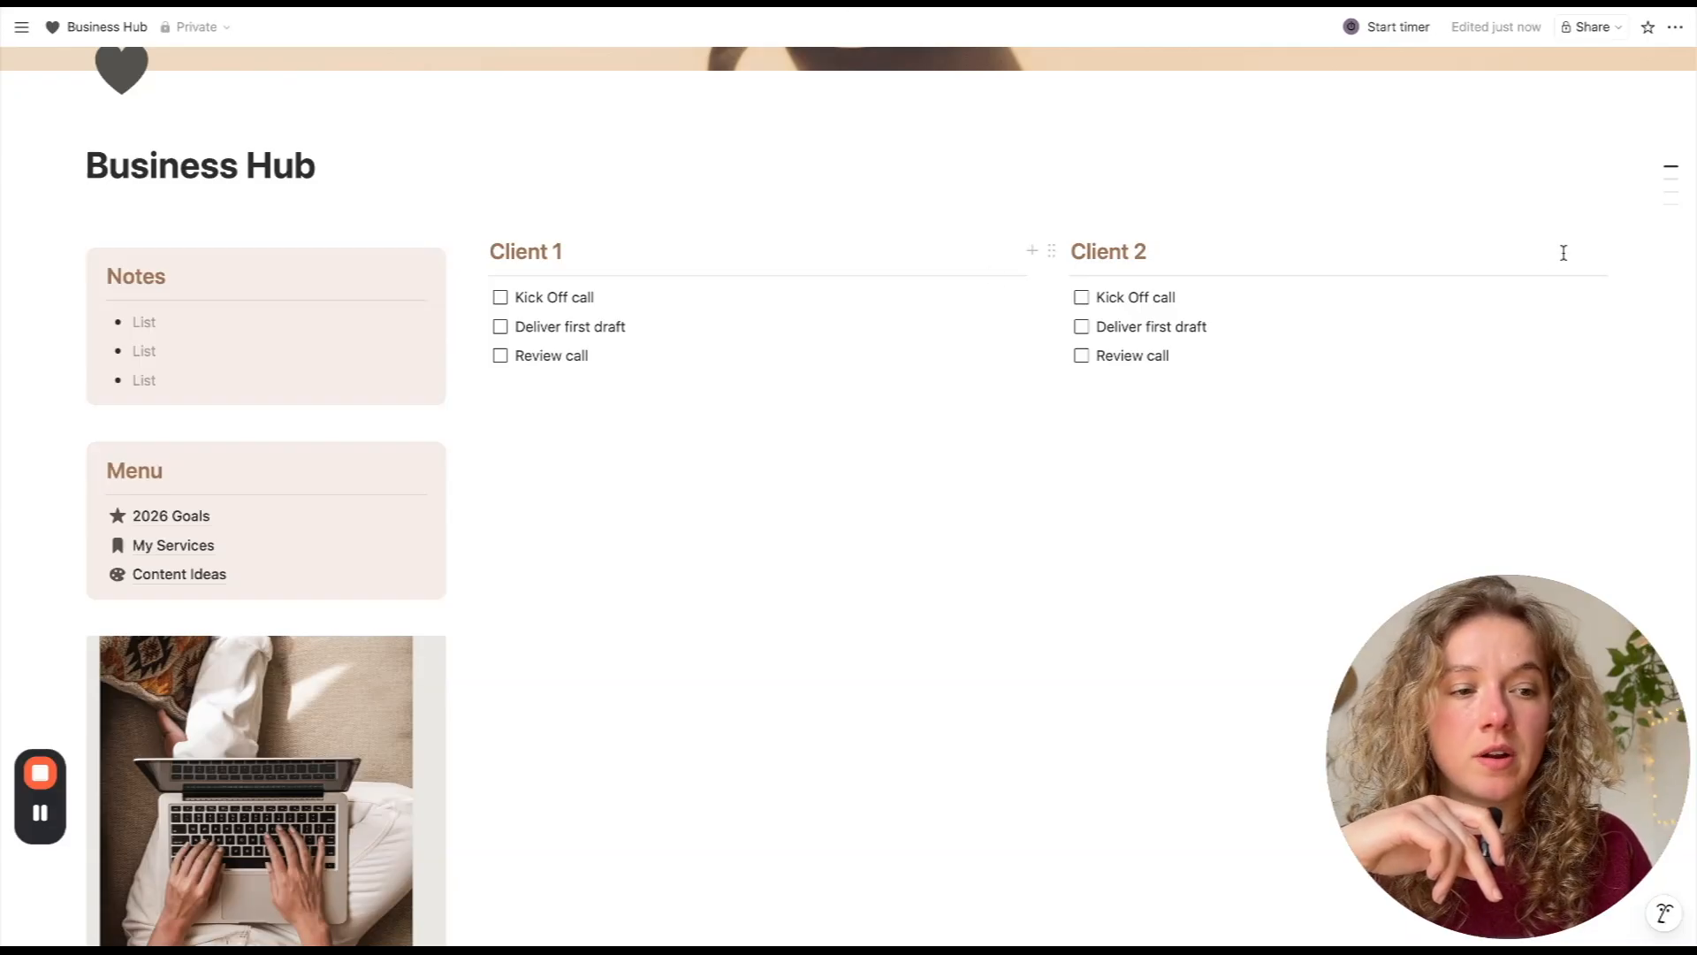
- Copy the Client 2 block below Client 1 and rework it as "Launch new website" with to-dos "Hire brand designer", "Define web sections" and "Buy domain"
{"action": "left_click_drag", "start_coordinate": [1587, 215], "coordinate": [1396, 376]}
{"action": "left_click", "coordinate": [1396, 376]}
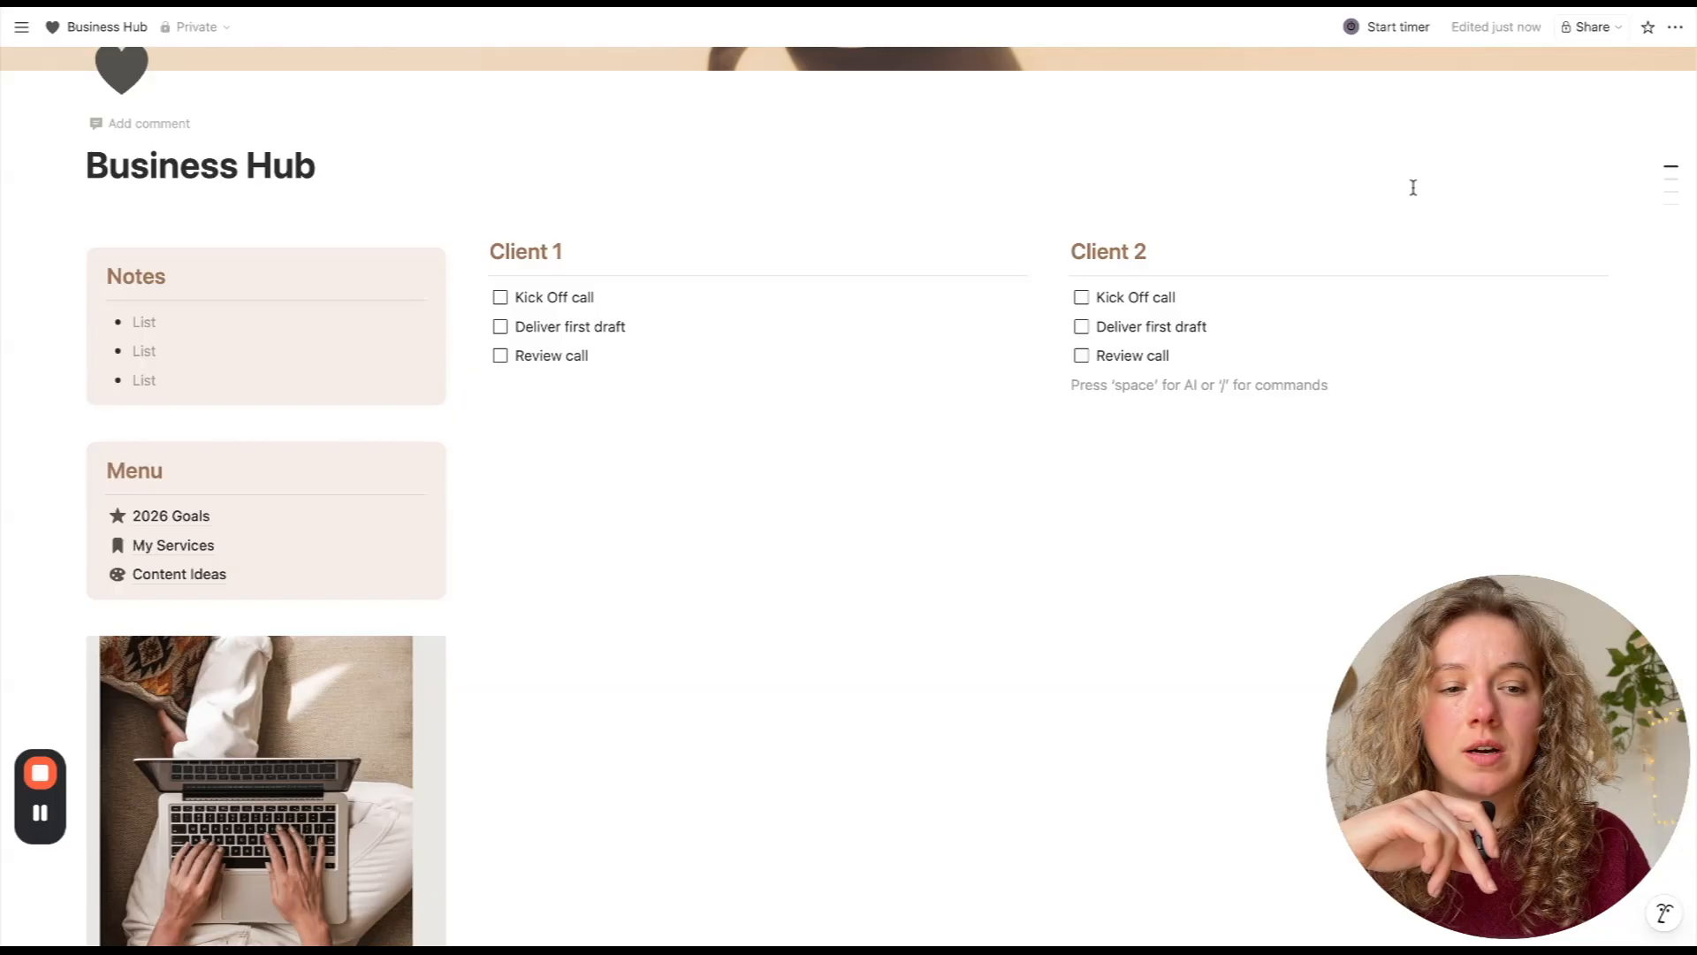
{"action": "left_click_drag", "start_coordinate": [1504, 188], "coordinate": [1421, 354]}
{"action": "left_click_drag", "start_coordinate": [1420, 366], "coordinate": [1420, 364]}
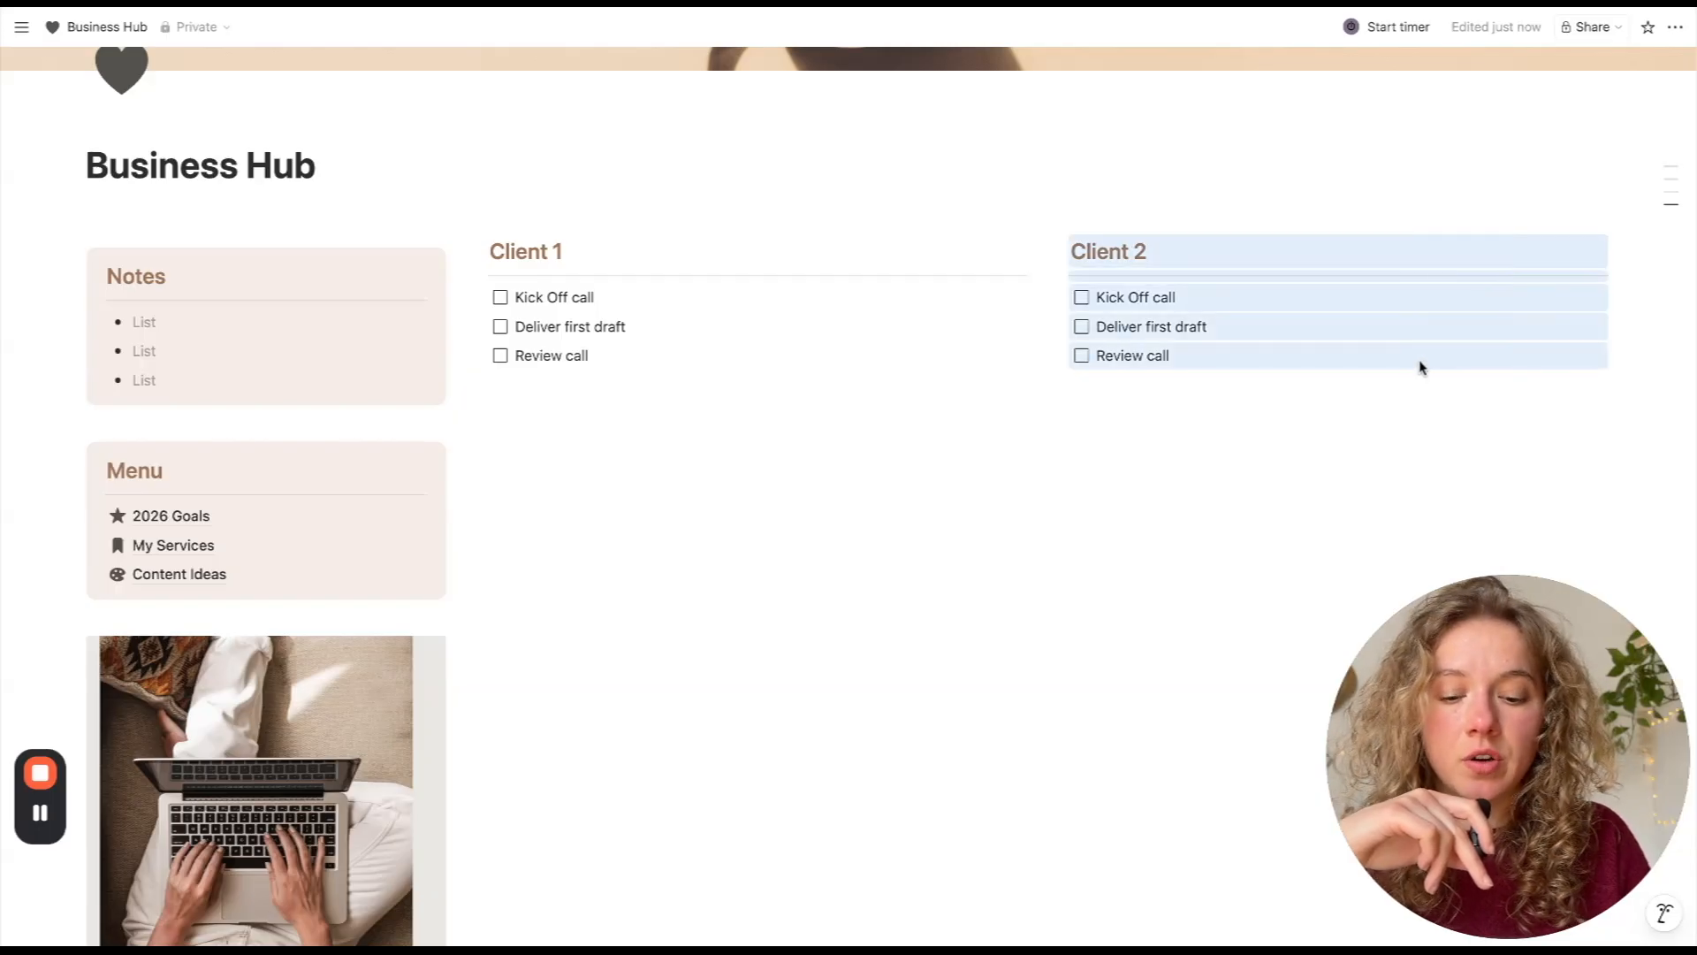
{"action": "left_click", "coordinate": [707, 465]}
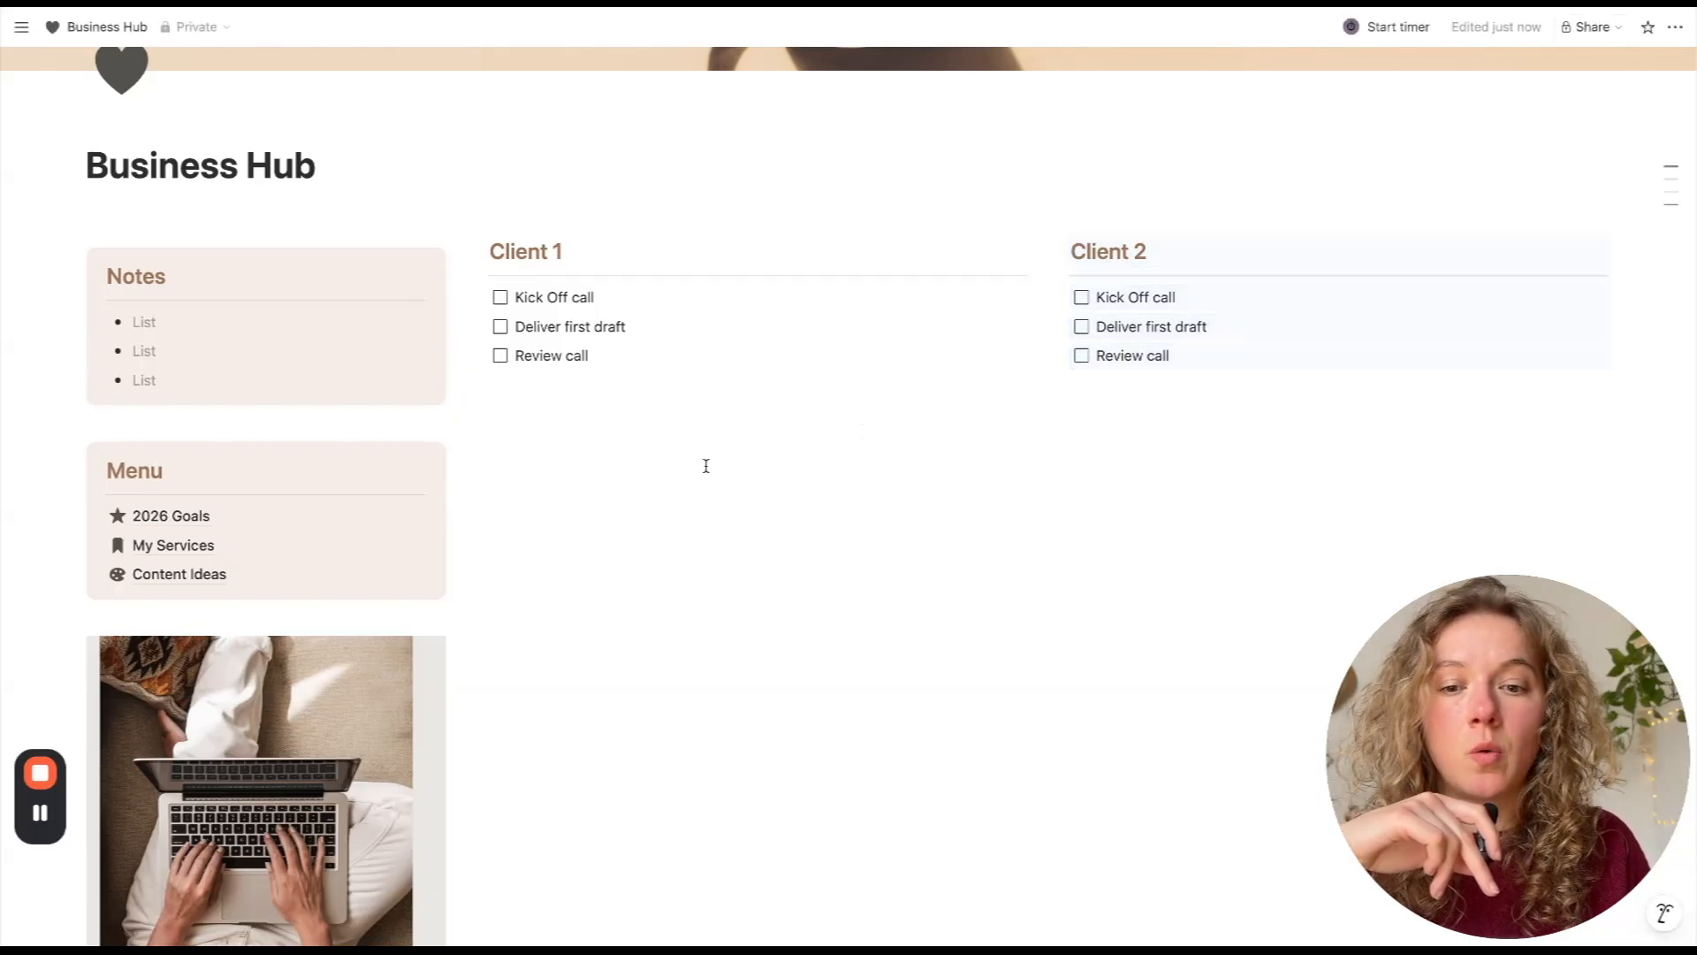
{"action": "left_click", "coordinate": [706, 465]}
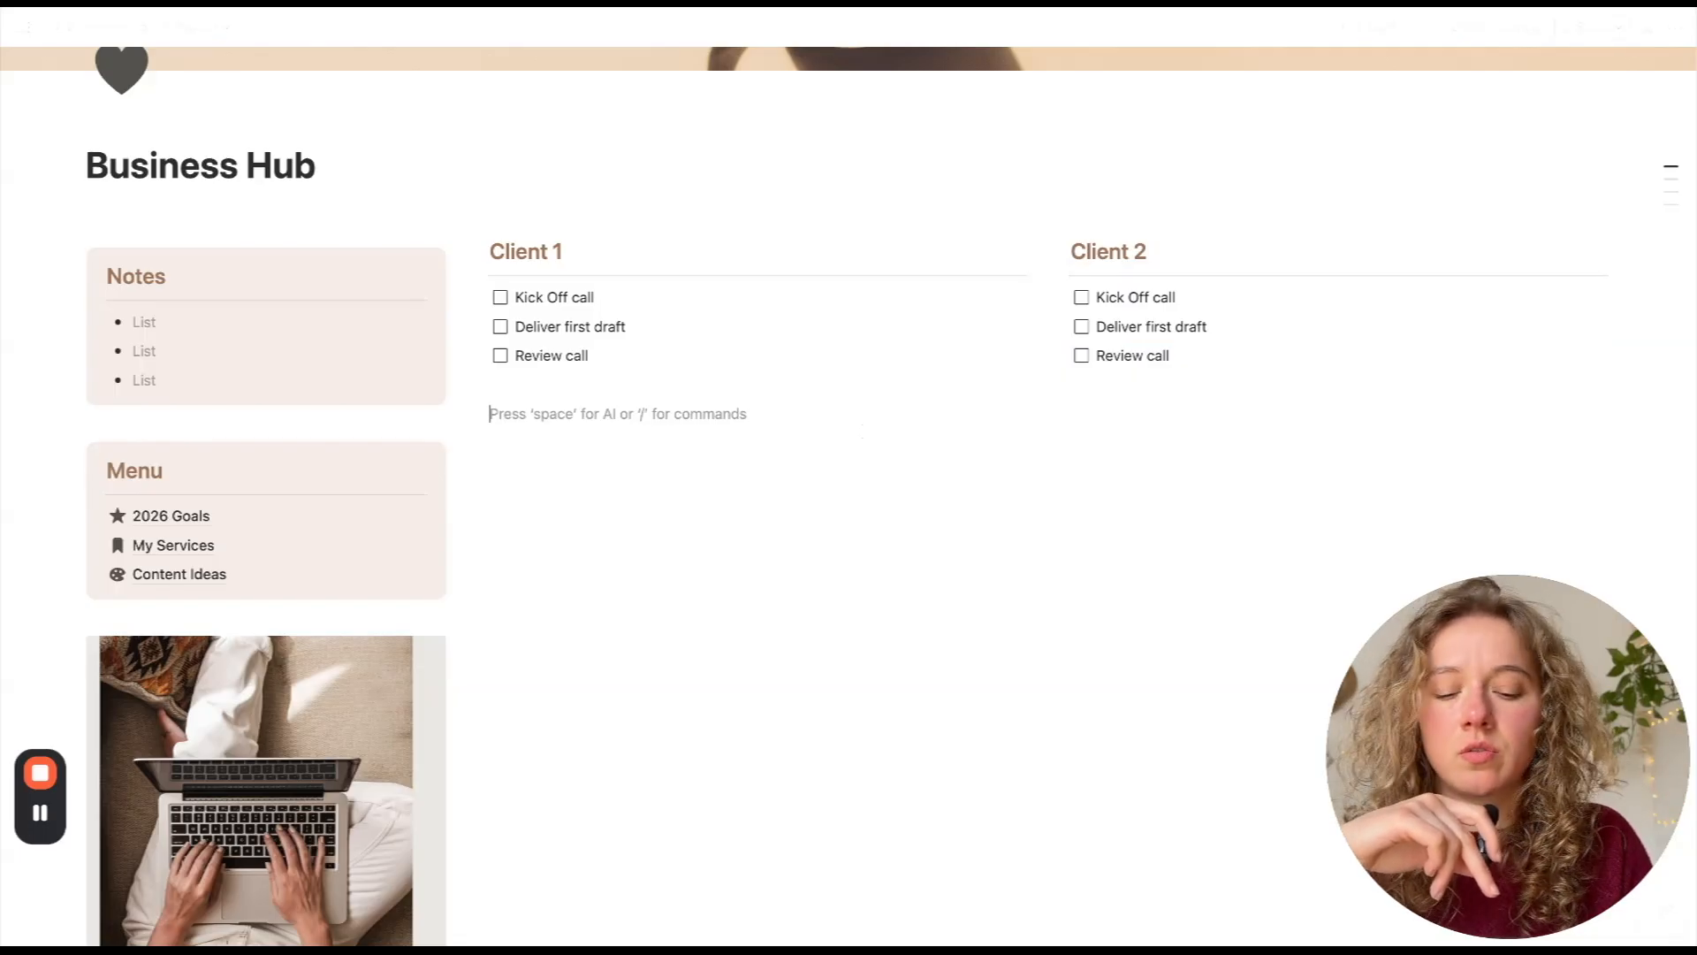
{"action": "type", "text": "Client 2 Kick Off call Deliver first draft Review call"}
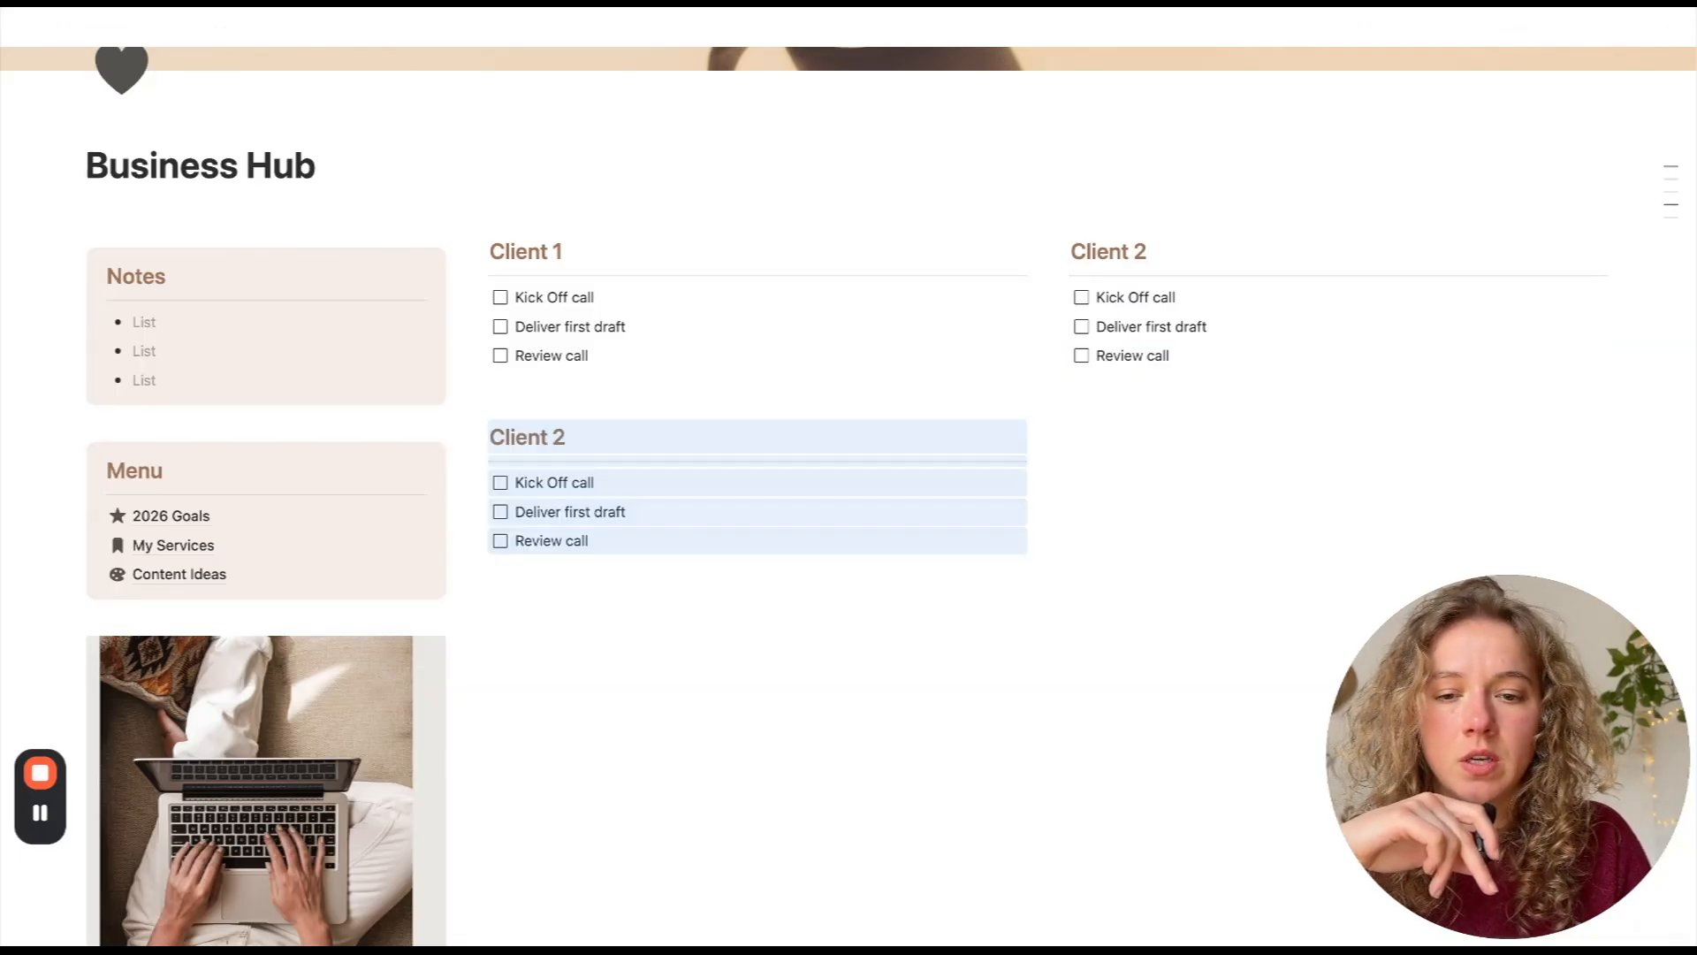
{"action": "double_click", "coordinate": [522, 436]}
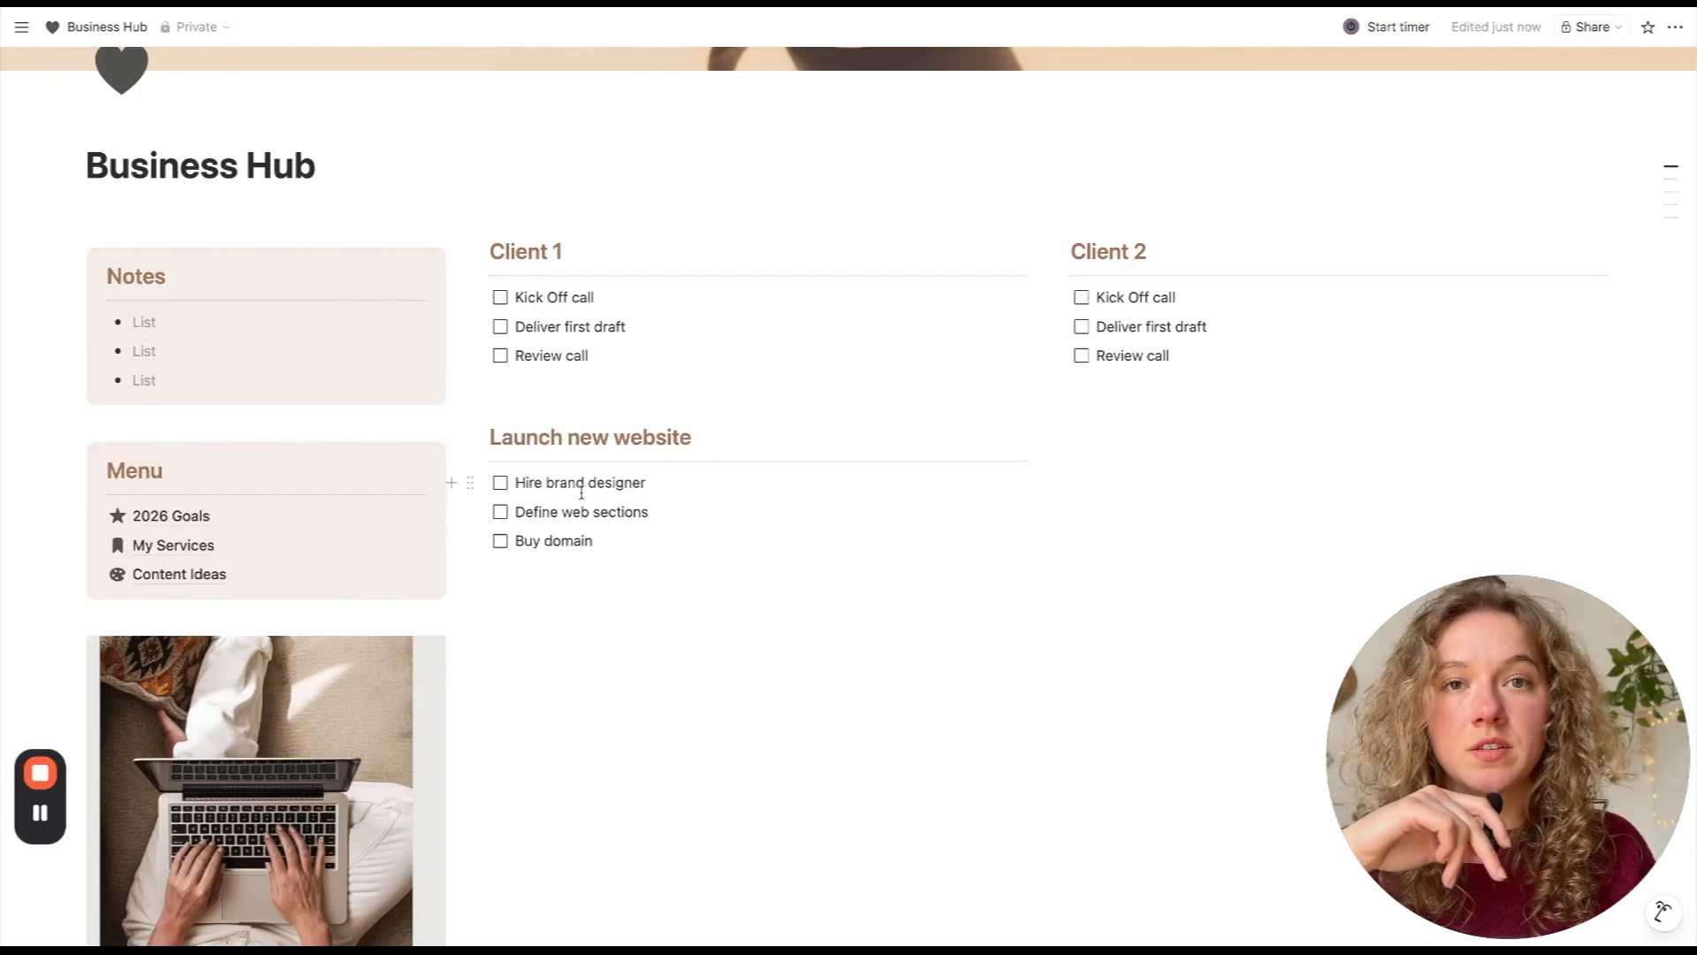
- Copy the Launch new website block below Client 2 and rework it as "Launch new product" with to-dos "Market research", "Build V1" and "Prepare content"
{"action": "left_click_drag", "start_coordinate": [617, 564], "coordinate": [617, 439]}
{"action": "left_click", "coordinate": [1143, 407]}
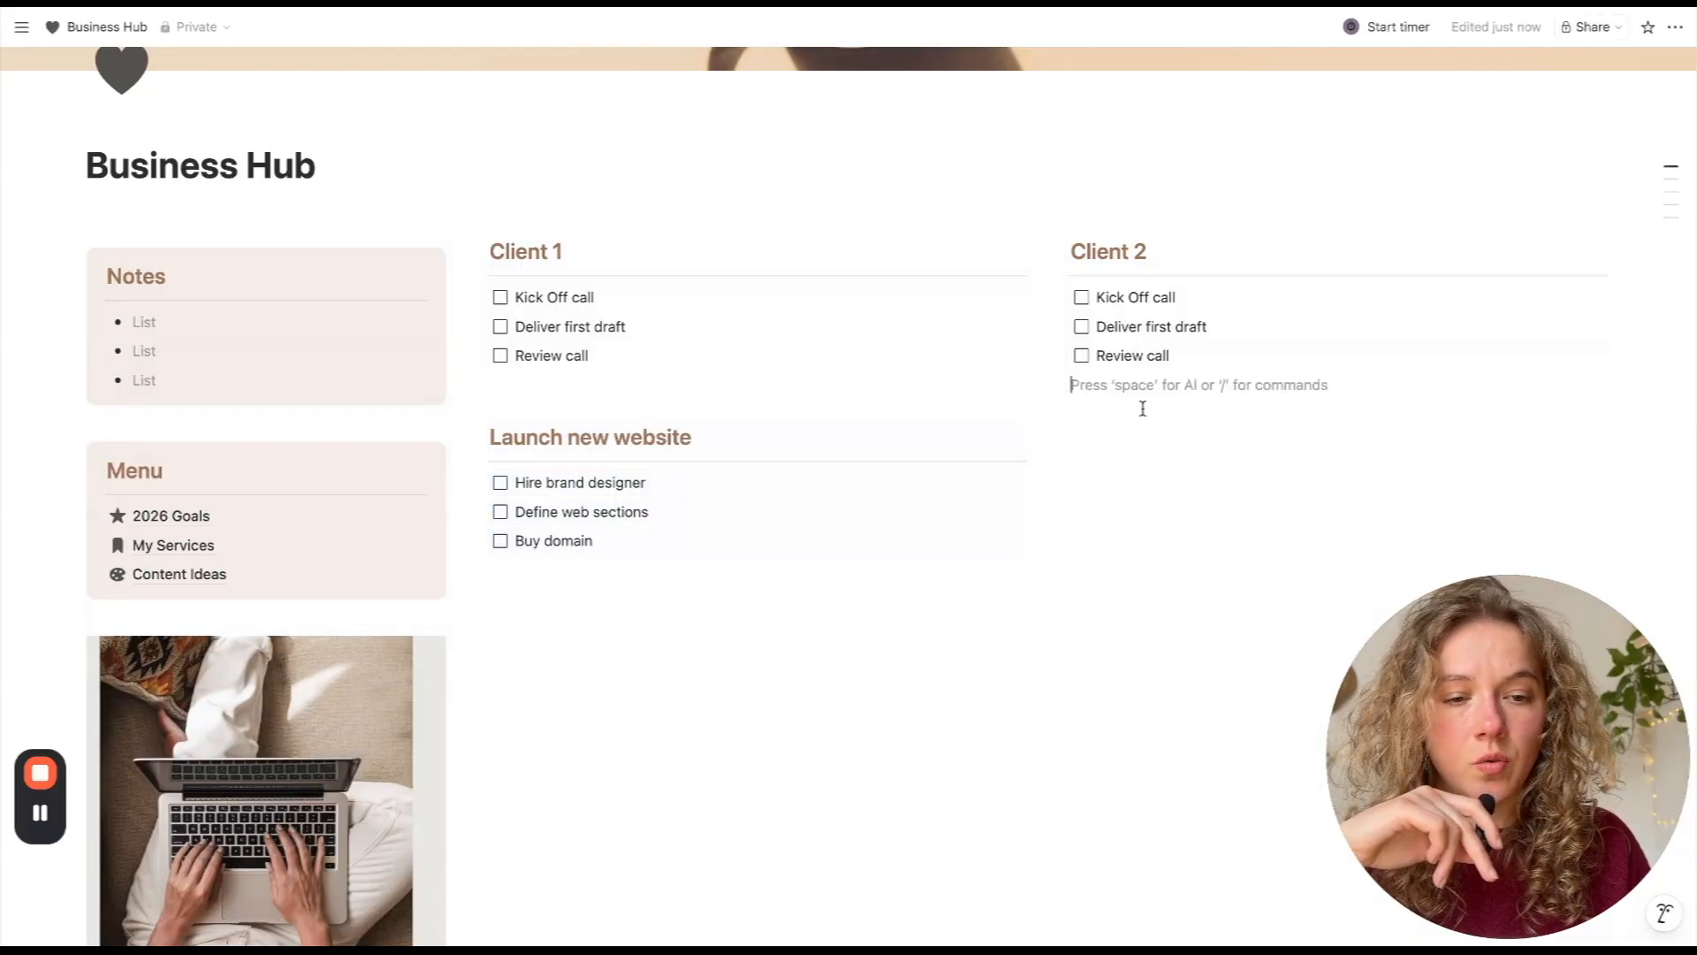
{"action": "key", "text": "Return"}
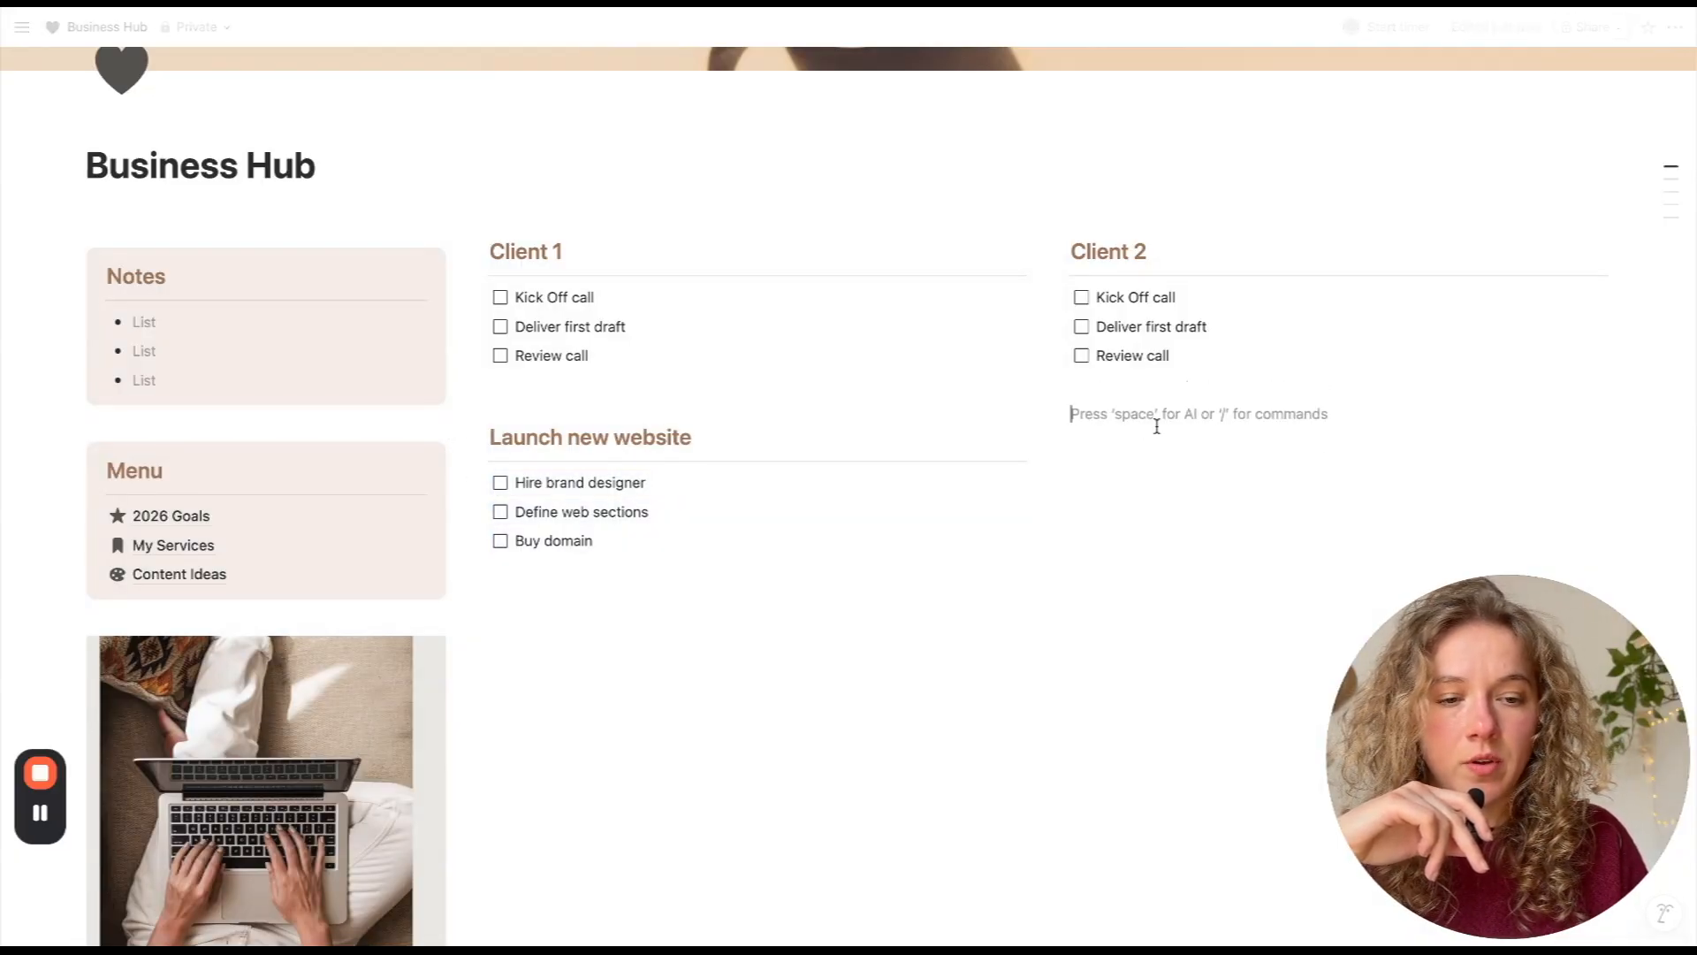
{"action": "type", "text": "Launch new website Hire brand designer Define web sections Buy domain"}
{"action": "left_click", "coordinate": [1085, 438]}
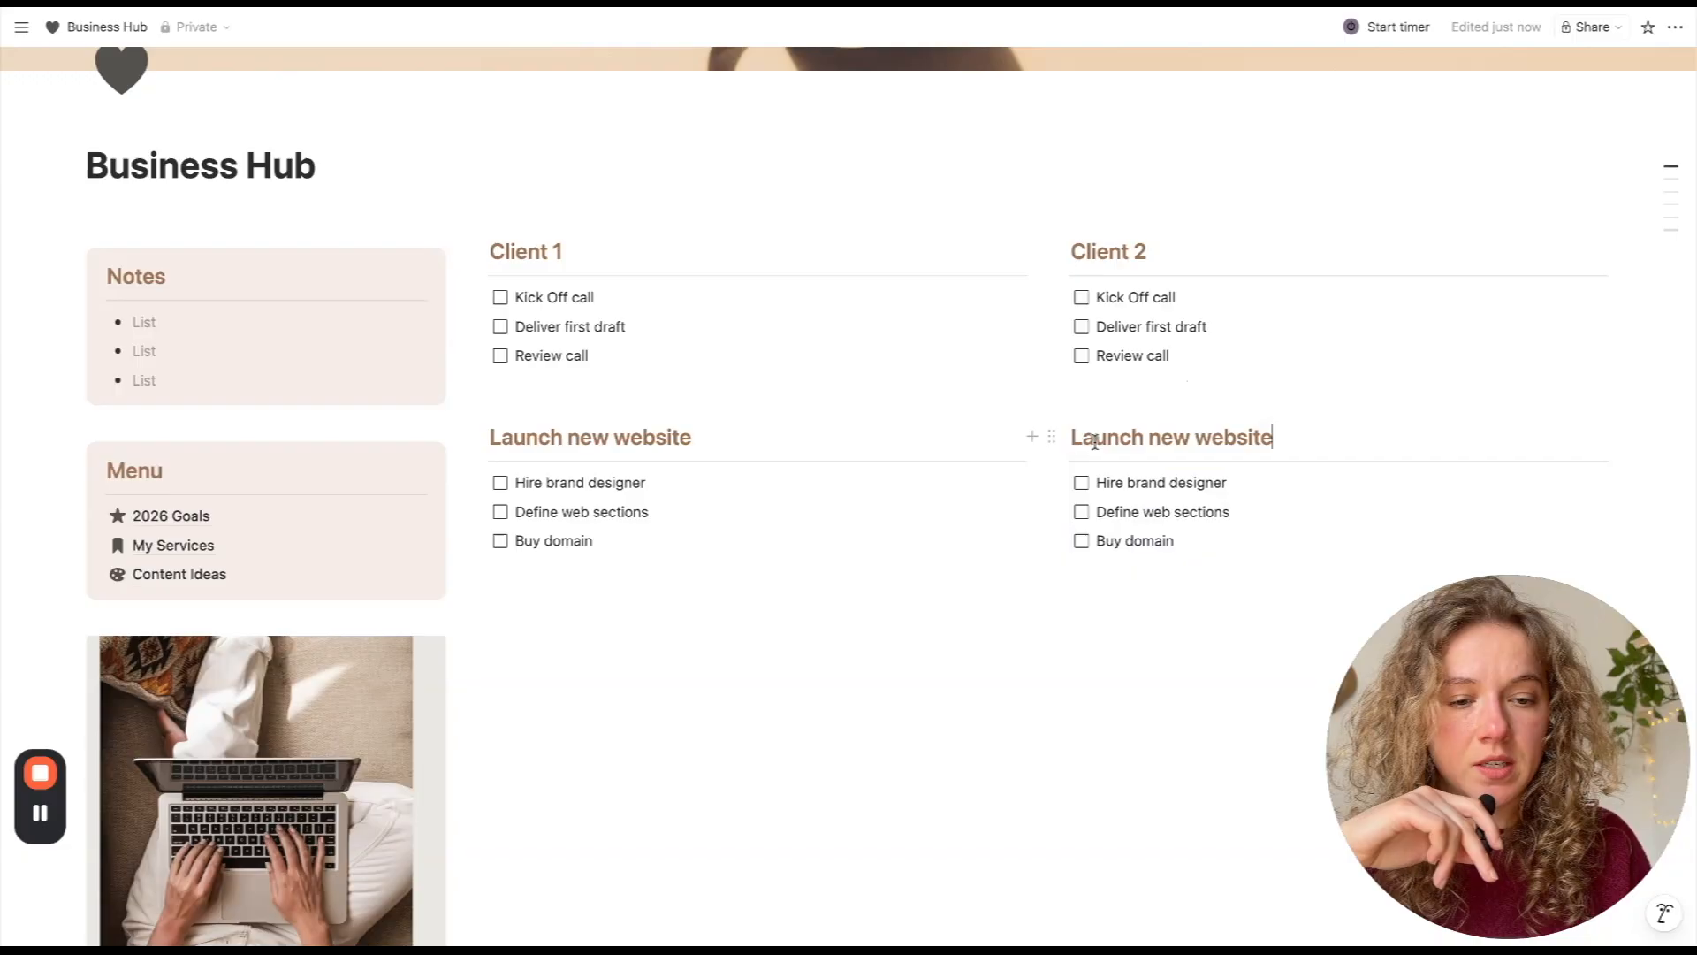
{"action": "double_click", "coordinate": [1228, 436]}
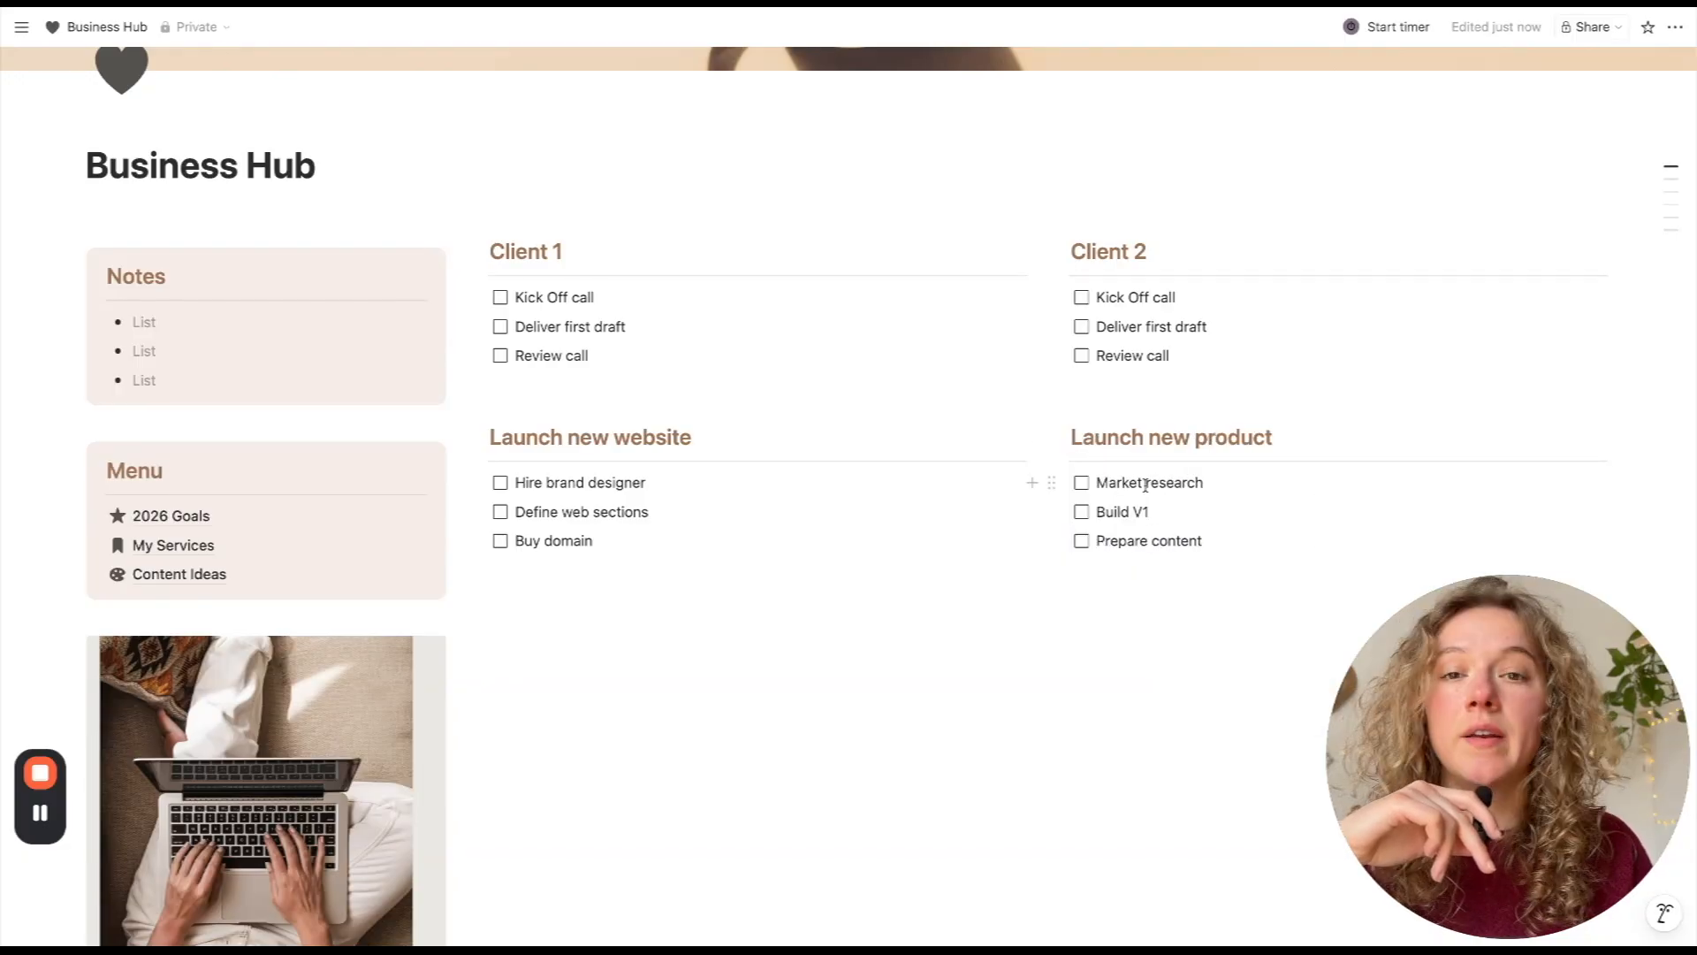
{"action": "scroll", "coordinate": [1069, 165], "scroll_direction": "down", "scroll_amount": 2}
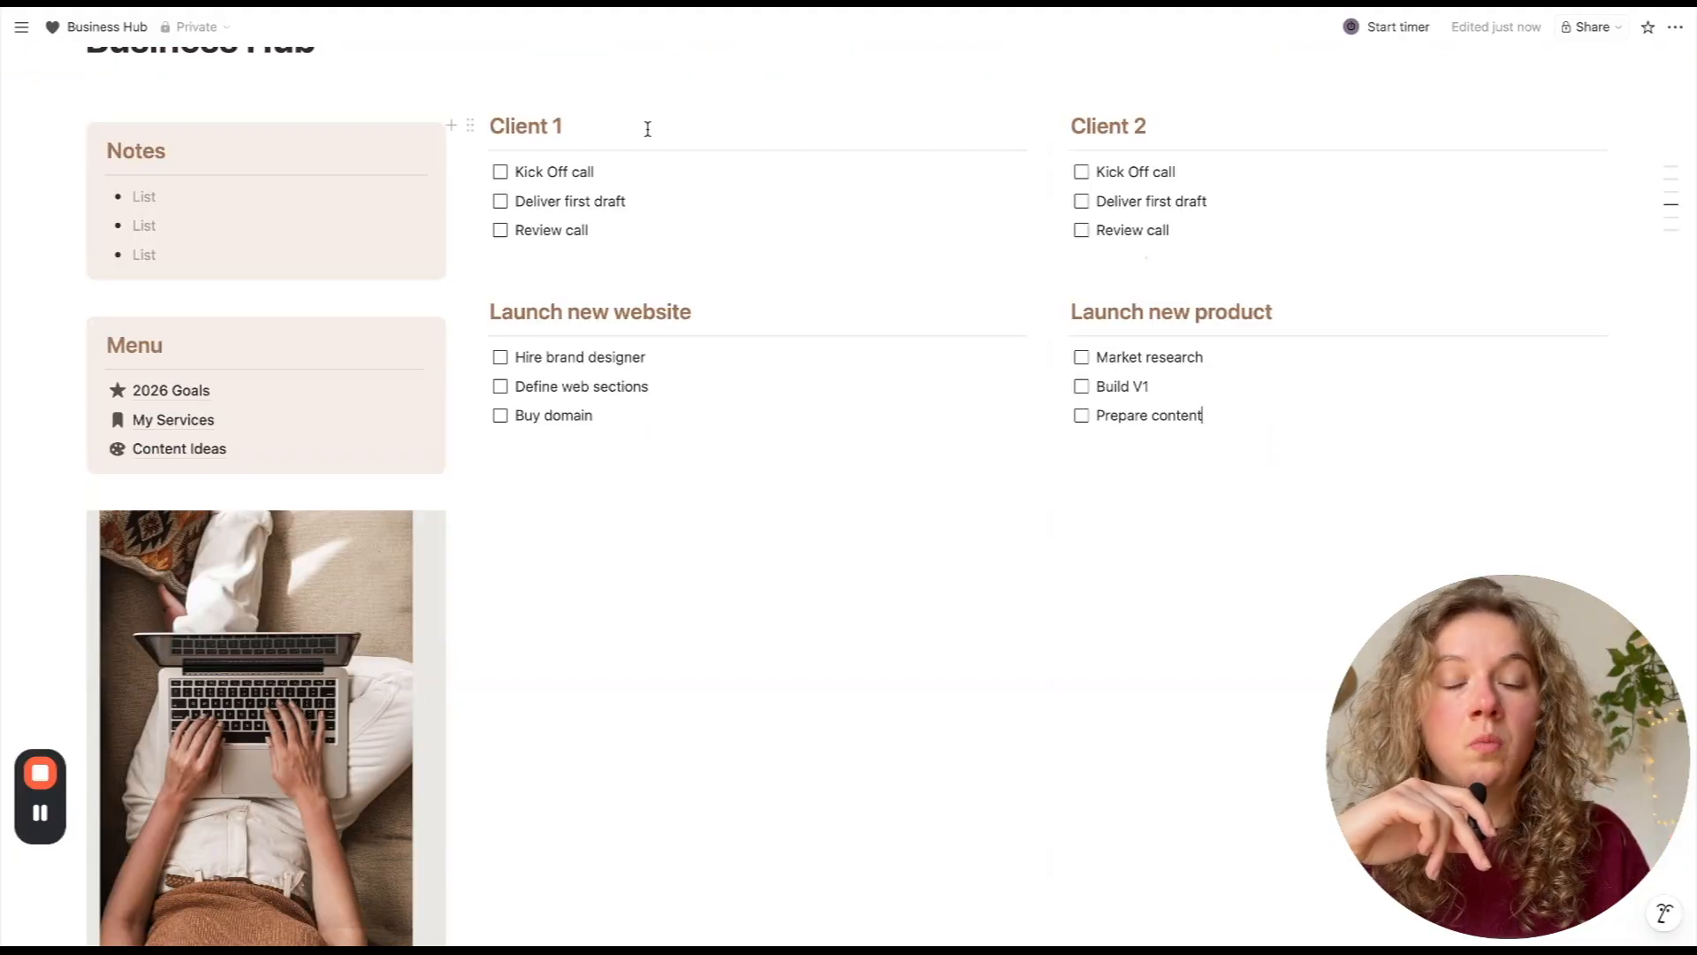
{"action": "left_click", "coordinate": [528, 126]}
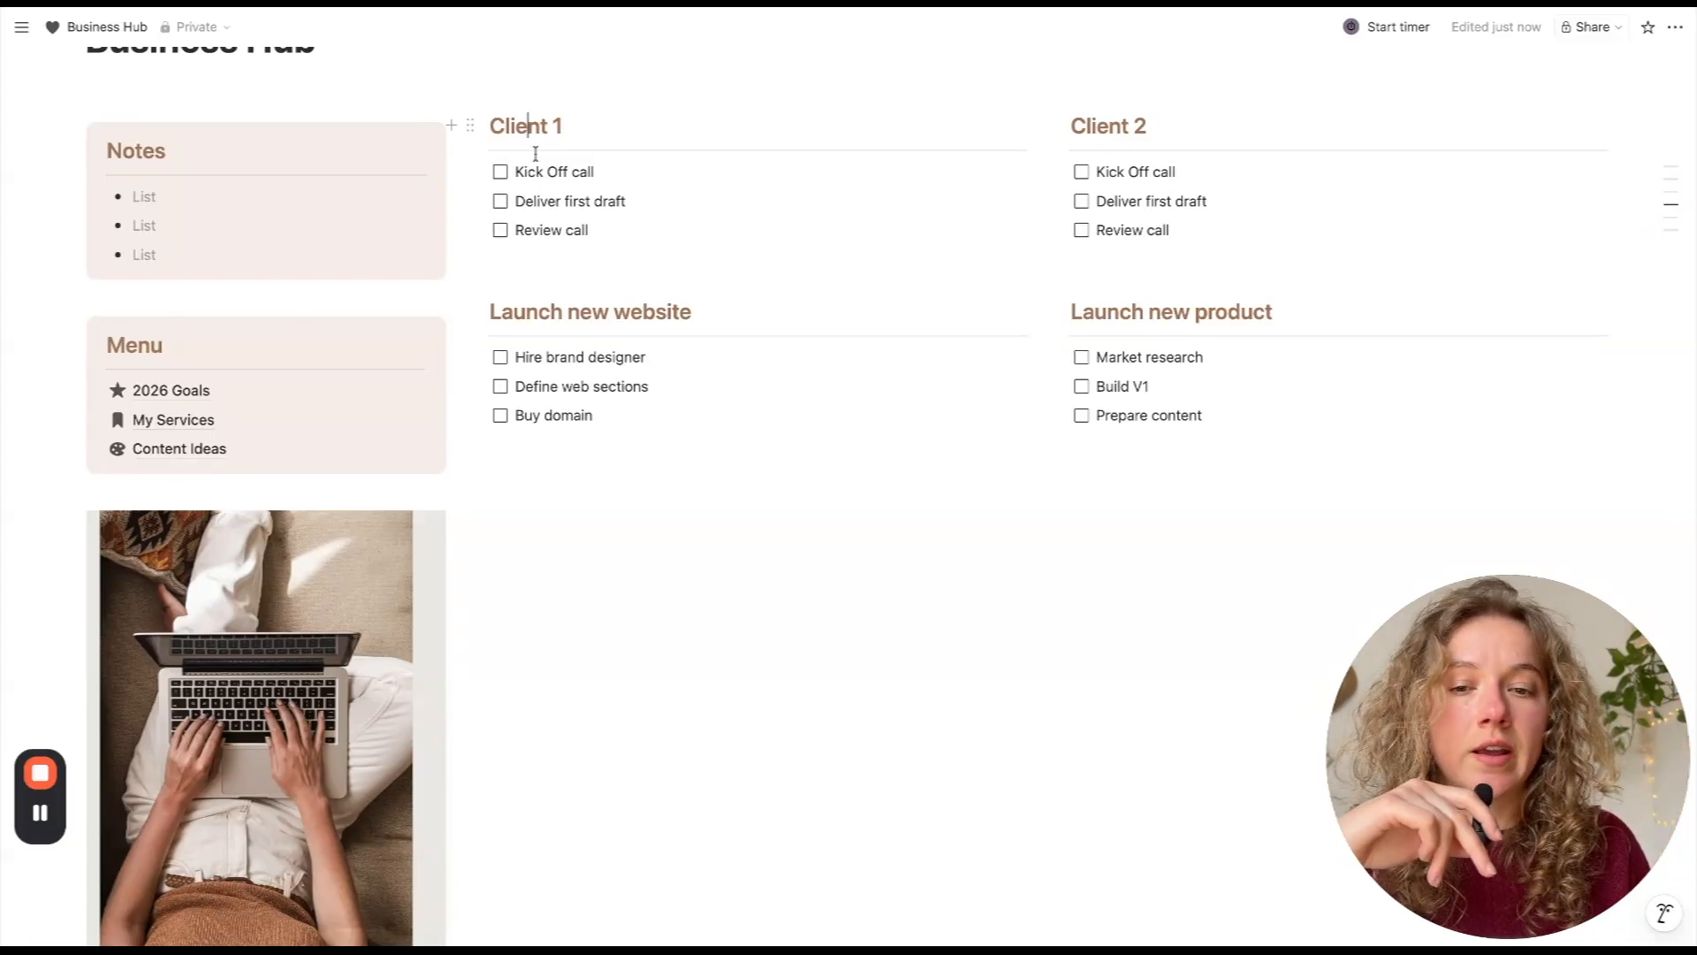
{"action": "key", "text": "super+a"}
{"action": "left_click", "coordinate": [732, 191]}
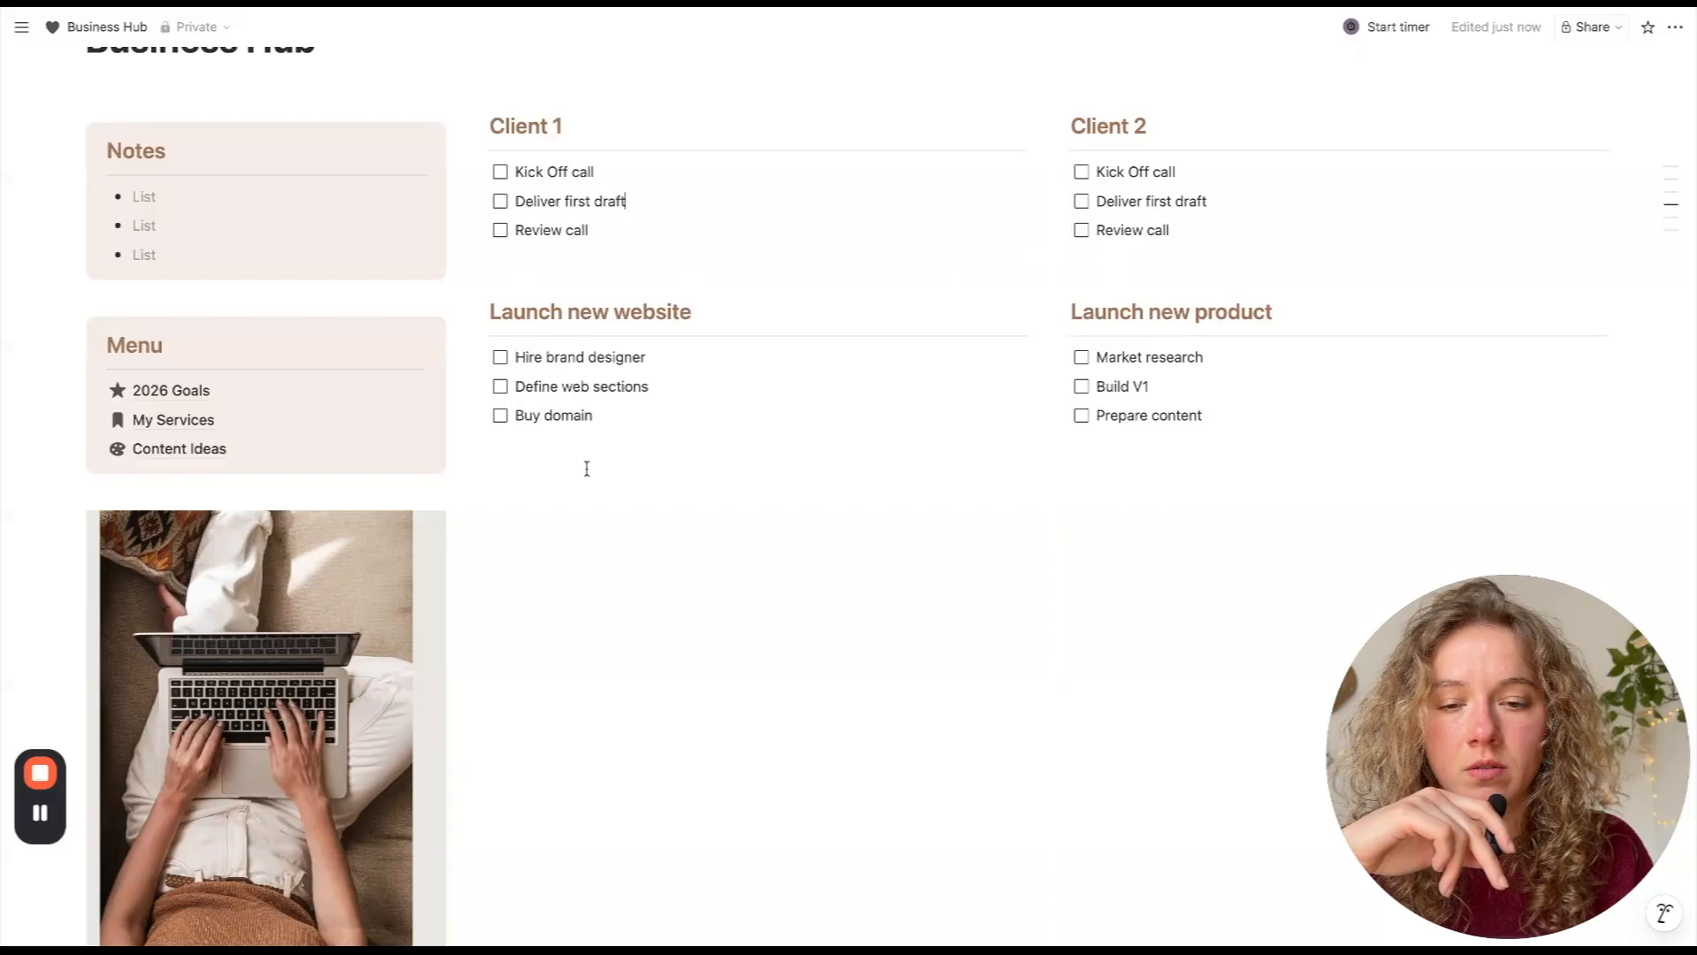
- Check off Client 1's first two to-dos, Client 2's Kick Off call, Hire brand designer, Market research and Build V1
{"action": "left_click", "coordinate": [501, 174]}
{"action": "left_click", "coordinate": [501, 201]}
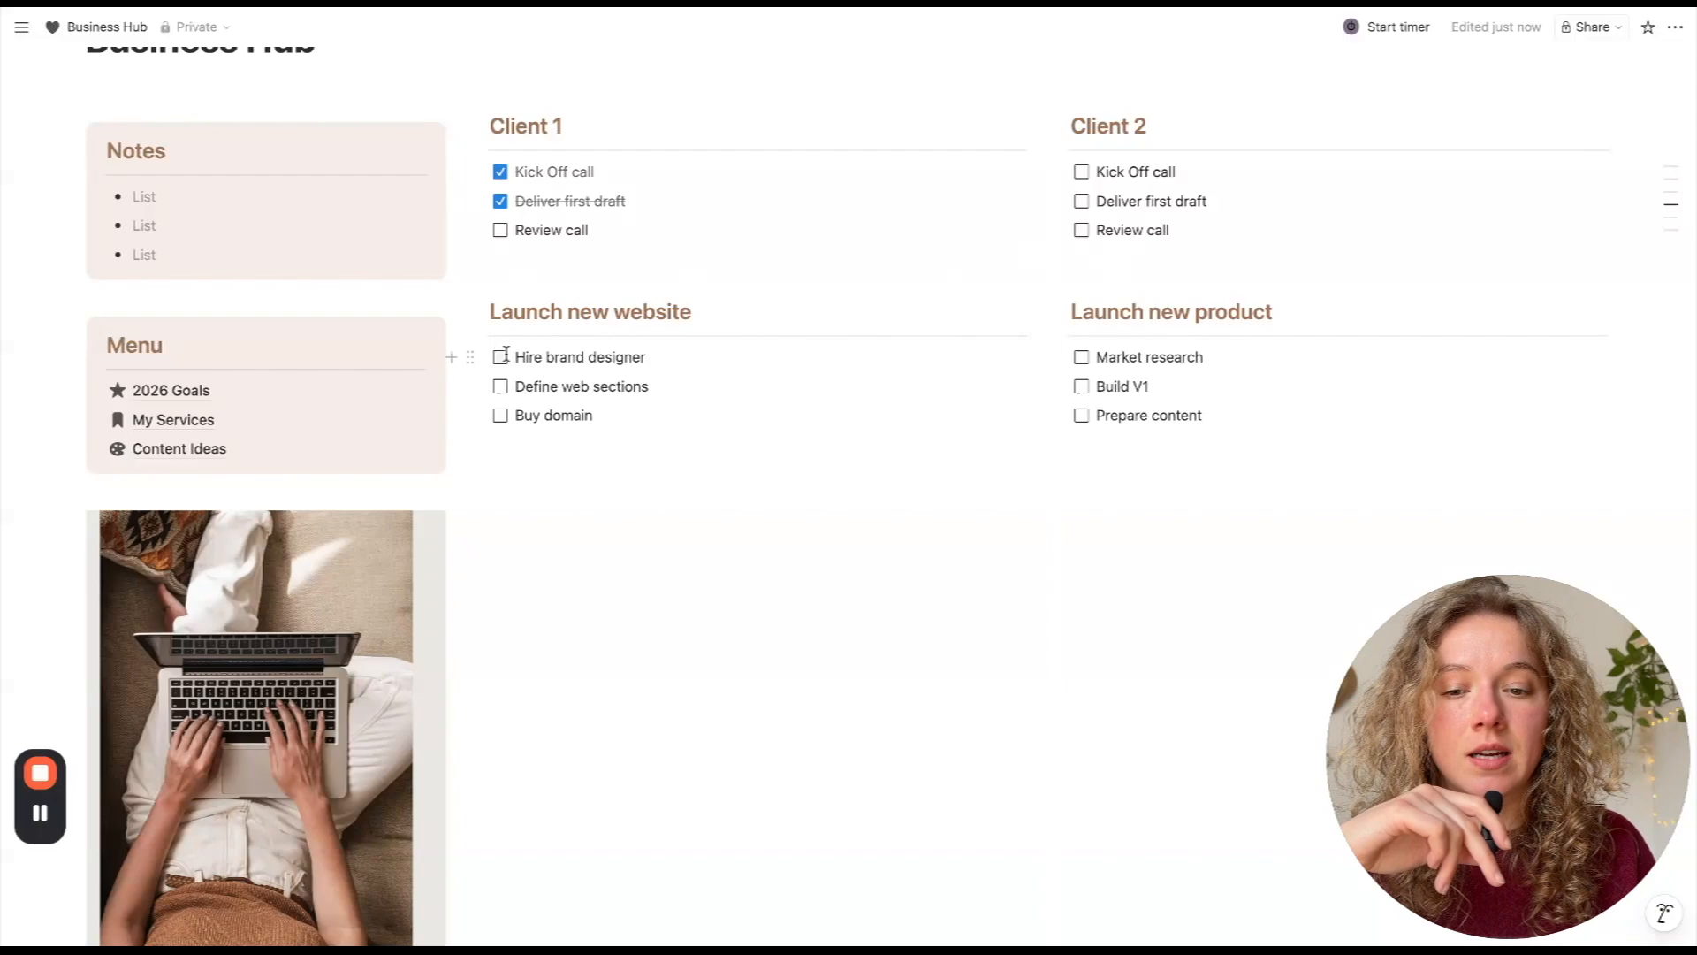
{"action": "left_click", "coordinate": [501, 356]}
{"action": "left_click", "coordinate": [1081, 357]}
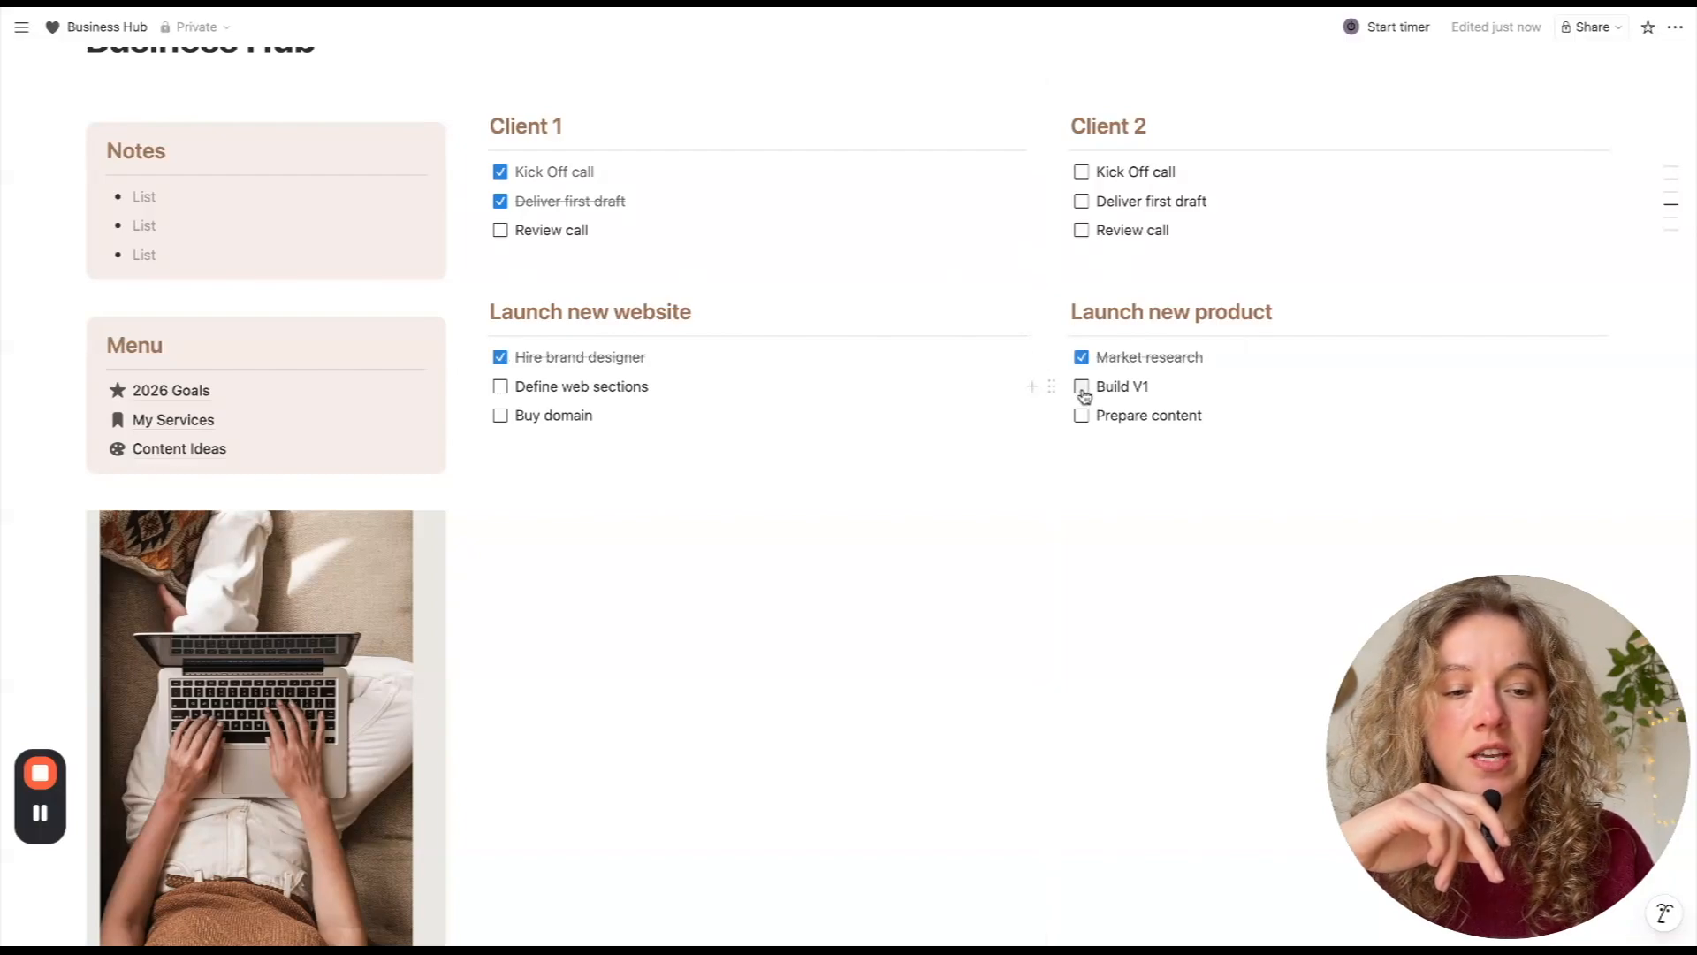
{"action": "left_click", "coordinate": [1081, 387]}
{"action": "left_click", "coordinate": [1081, 172]}
{"action": "scroll", "coordinate": [1086, 177], "scroll_direction": "up", "scroll_amount": 3}
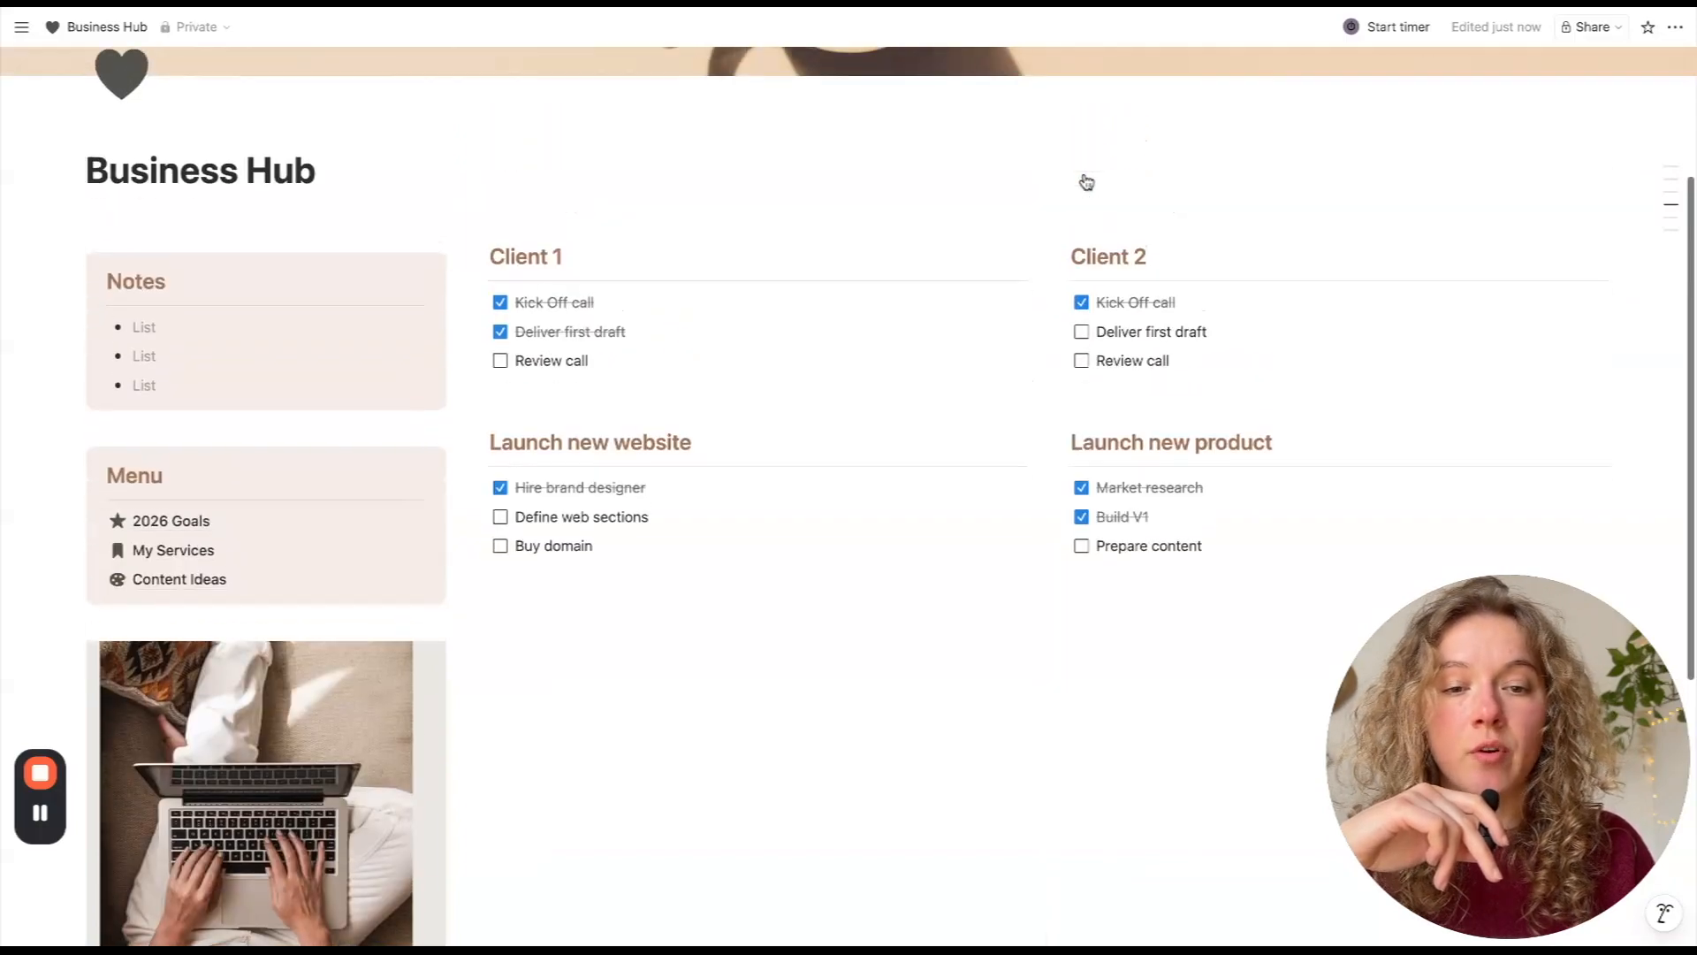
- Fill the first bullet of the Notes callout with the placeholder text "kbhjgvbj"
{"action": "scroll", "coordinate": [1086, 181], "scroll_direction": "up", "scroll_amount": 2}
{"action": "scroll", "coordinate": [1086, 181], "scroll_direction": "down", "scroll_amount": 3}
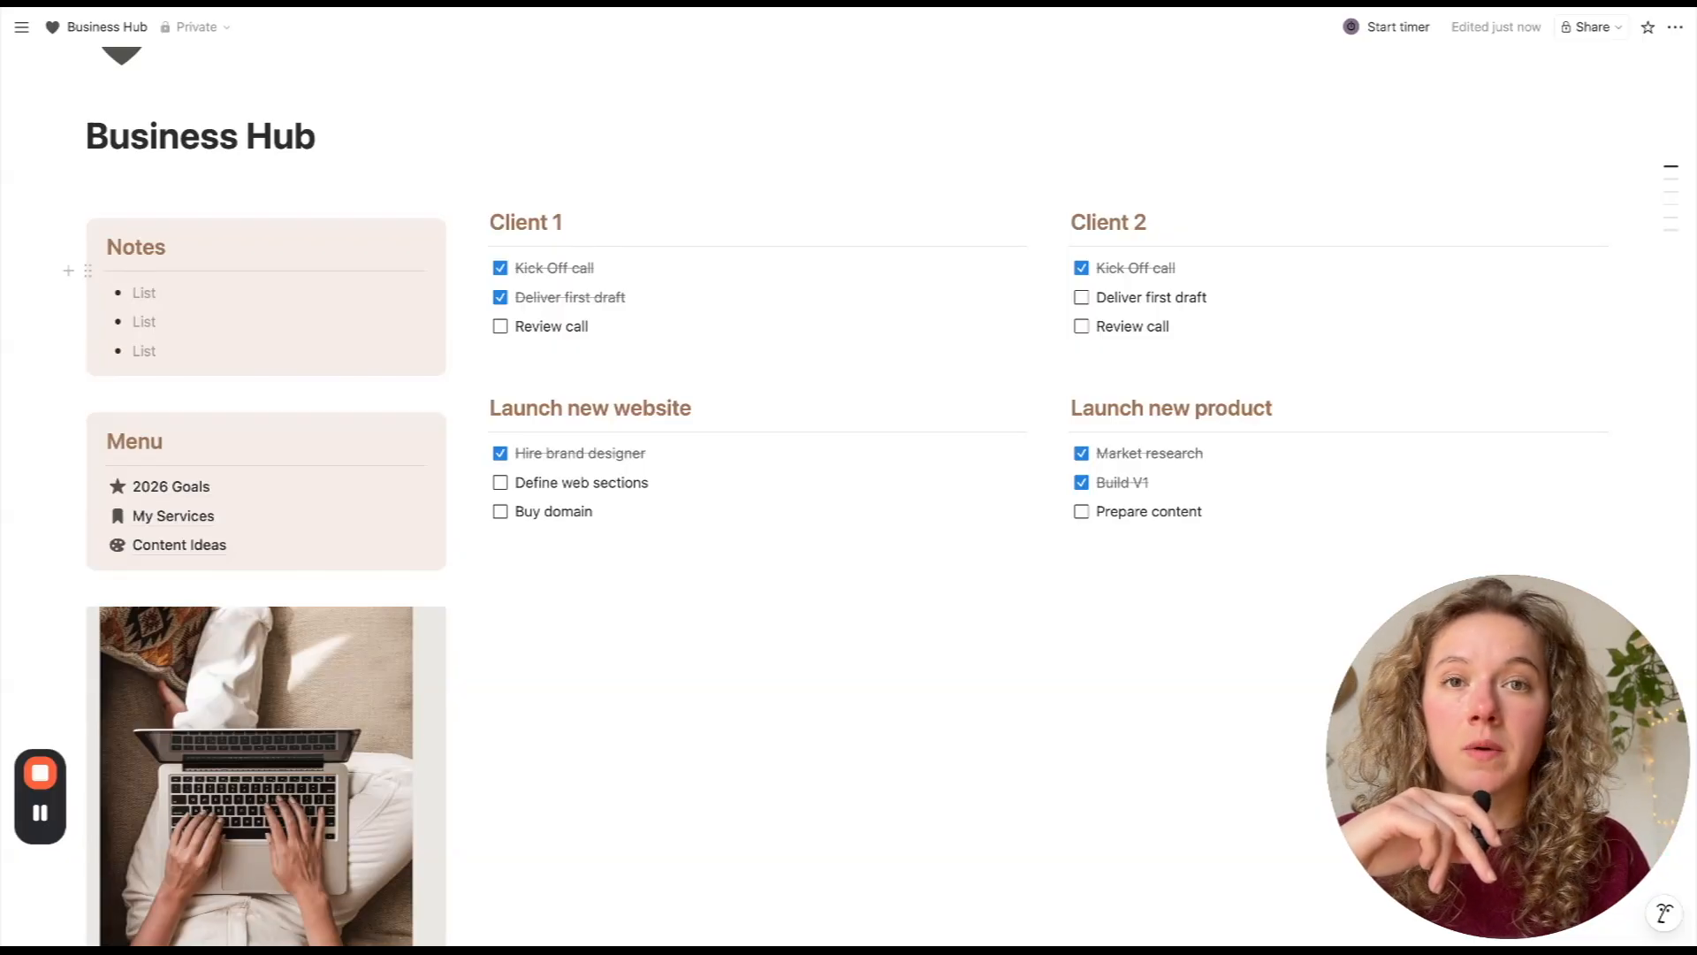
{"action": "left_click", "coordinate": [146, 292]}
{"action": "type", "text": "kbhjgvbj"}
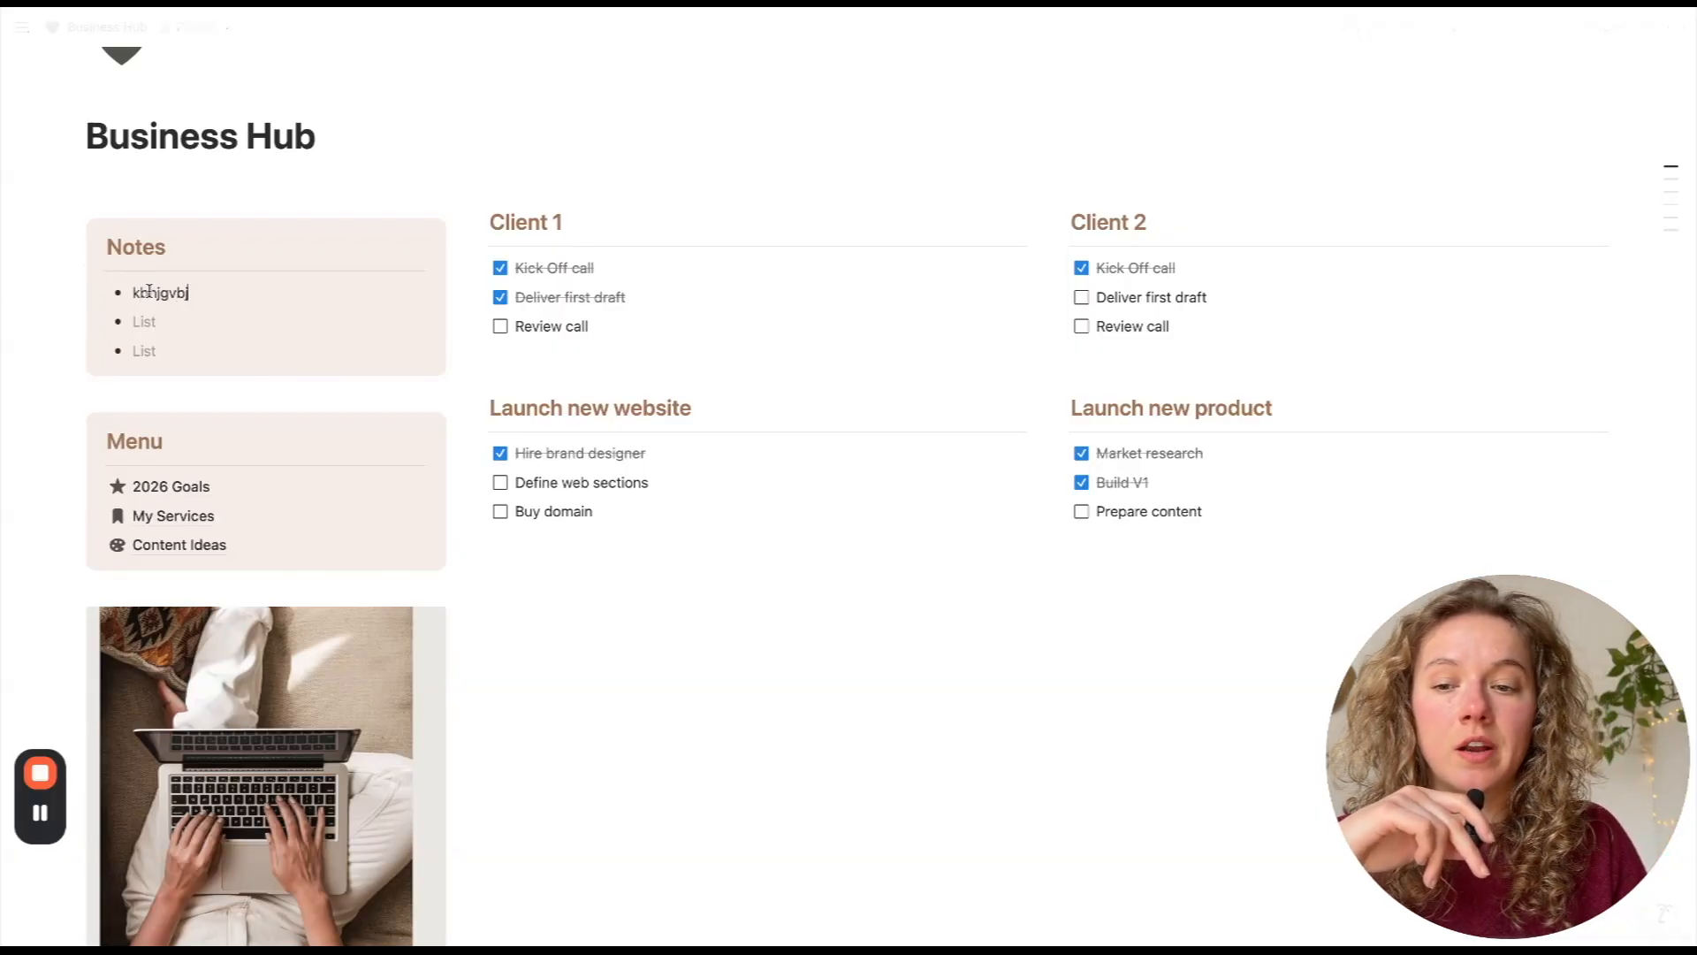
{"action": "scroll", "coordinate": [159, 368], "scroll_direction": "down", "scroll_amount": 1}
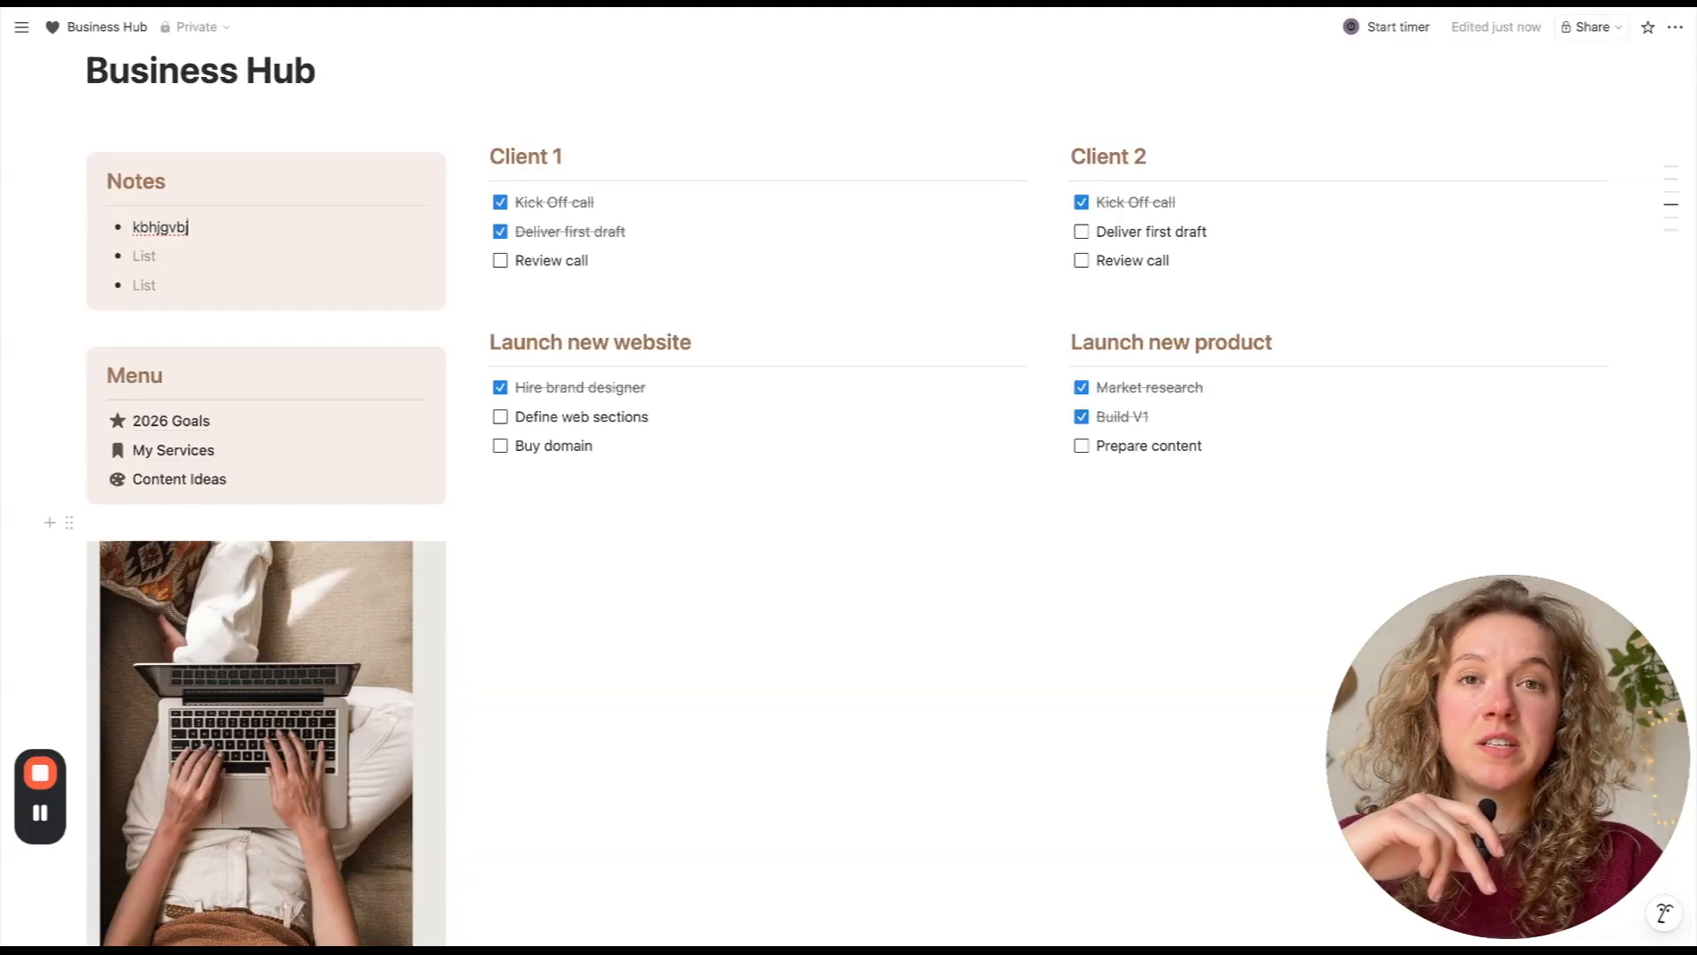
- Add an empty bullet at the end of the Content Ideas subpage and return to Business Hub
{"action": "left_click", "coordinate": [206, 480]}
{"action": "left_click", "coordinate": [601, 700]}
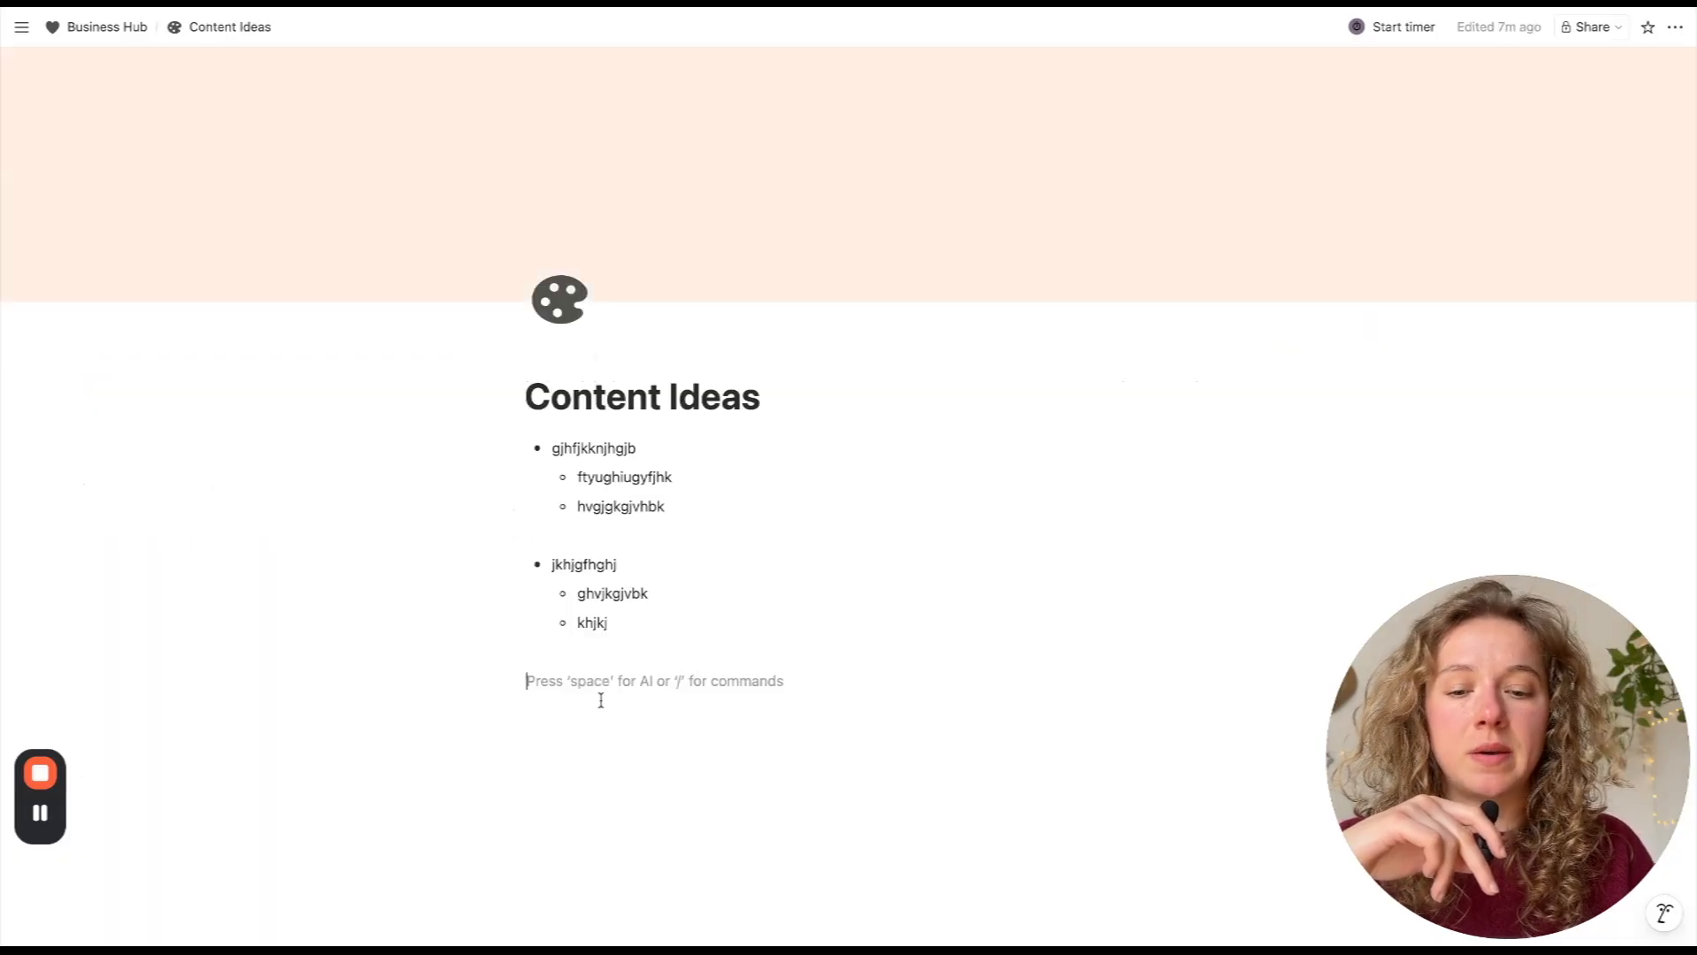
{"action": "type", "text": "-"}
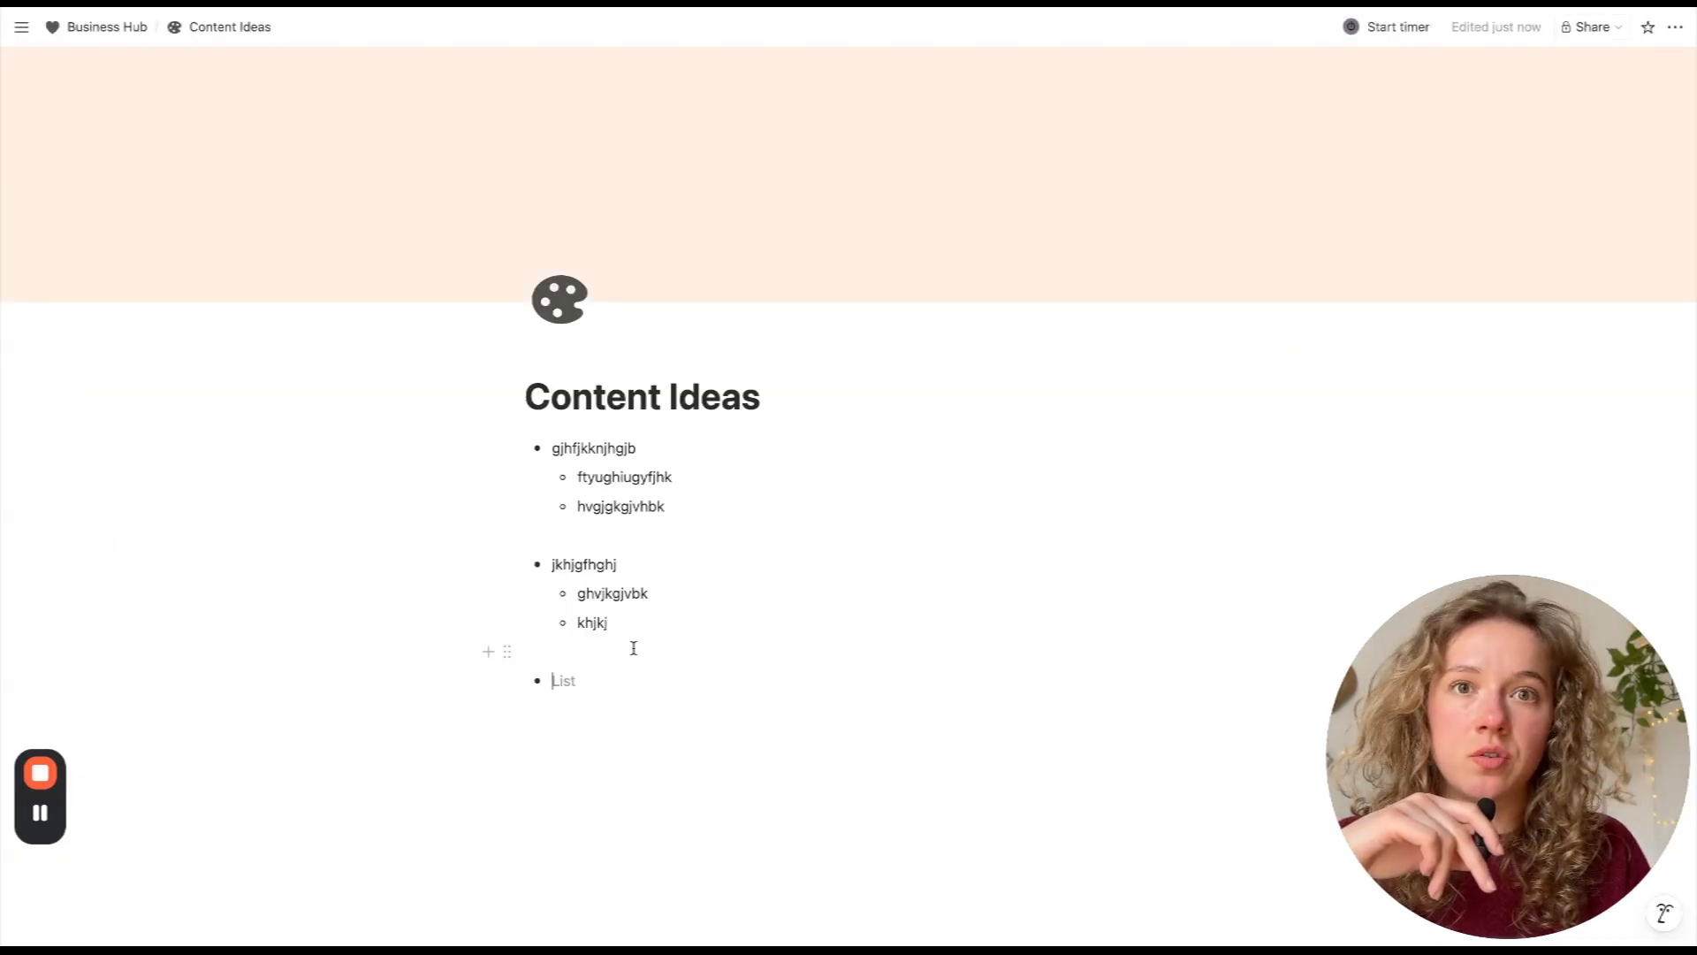
{"action": "key", "text": "super+["}
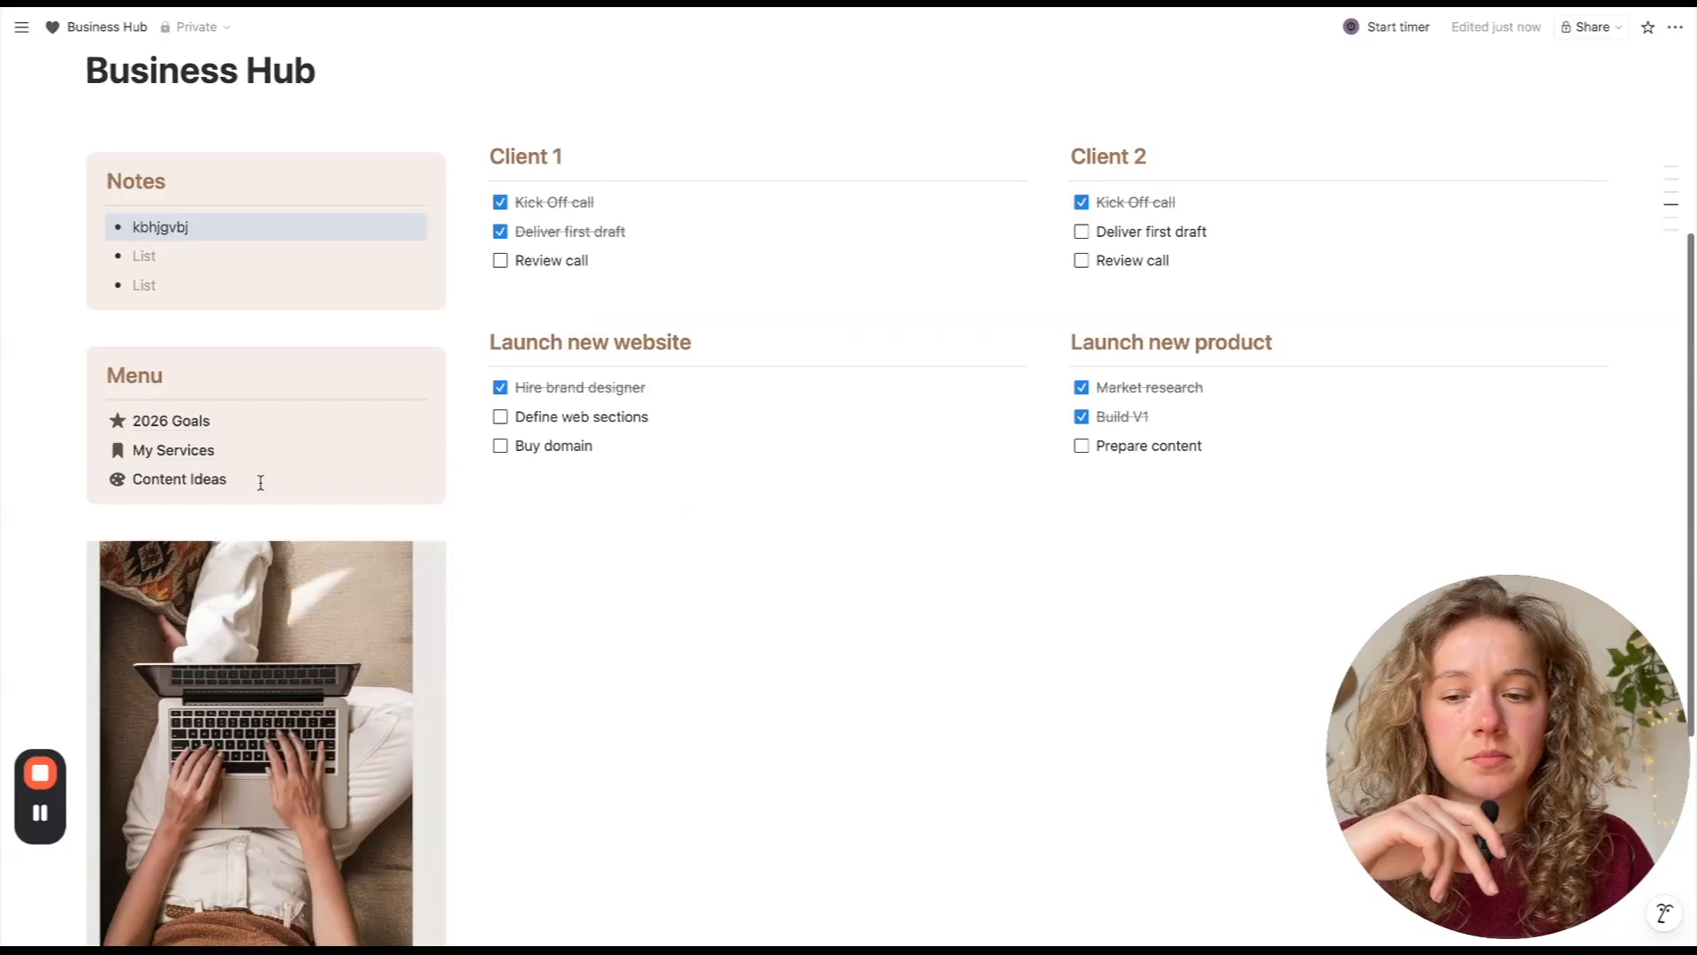
- View the services and prices listed on the My Services subpage and return to Business Hub
{"action": "left_click", "coordinate": [180, 454]}
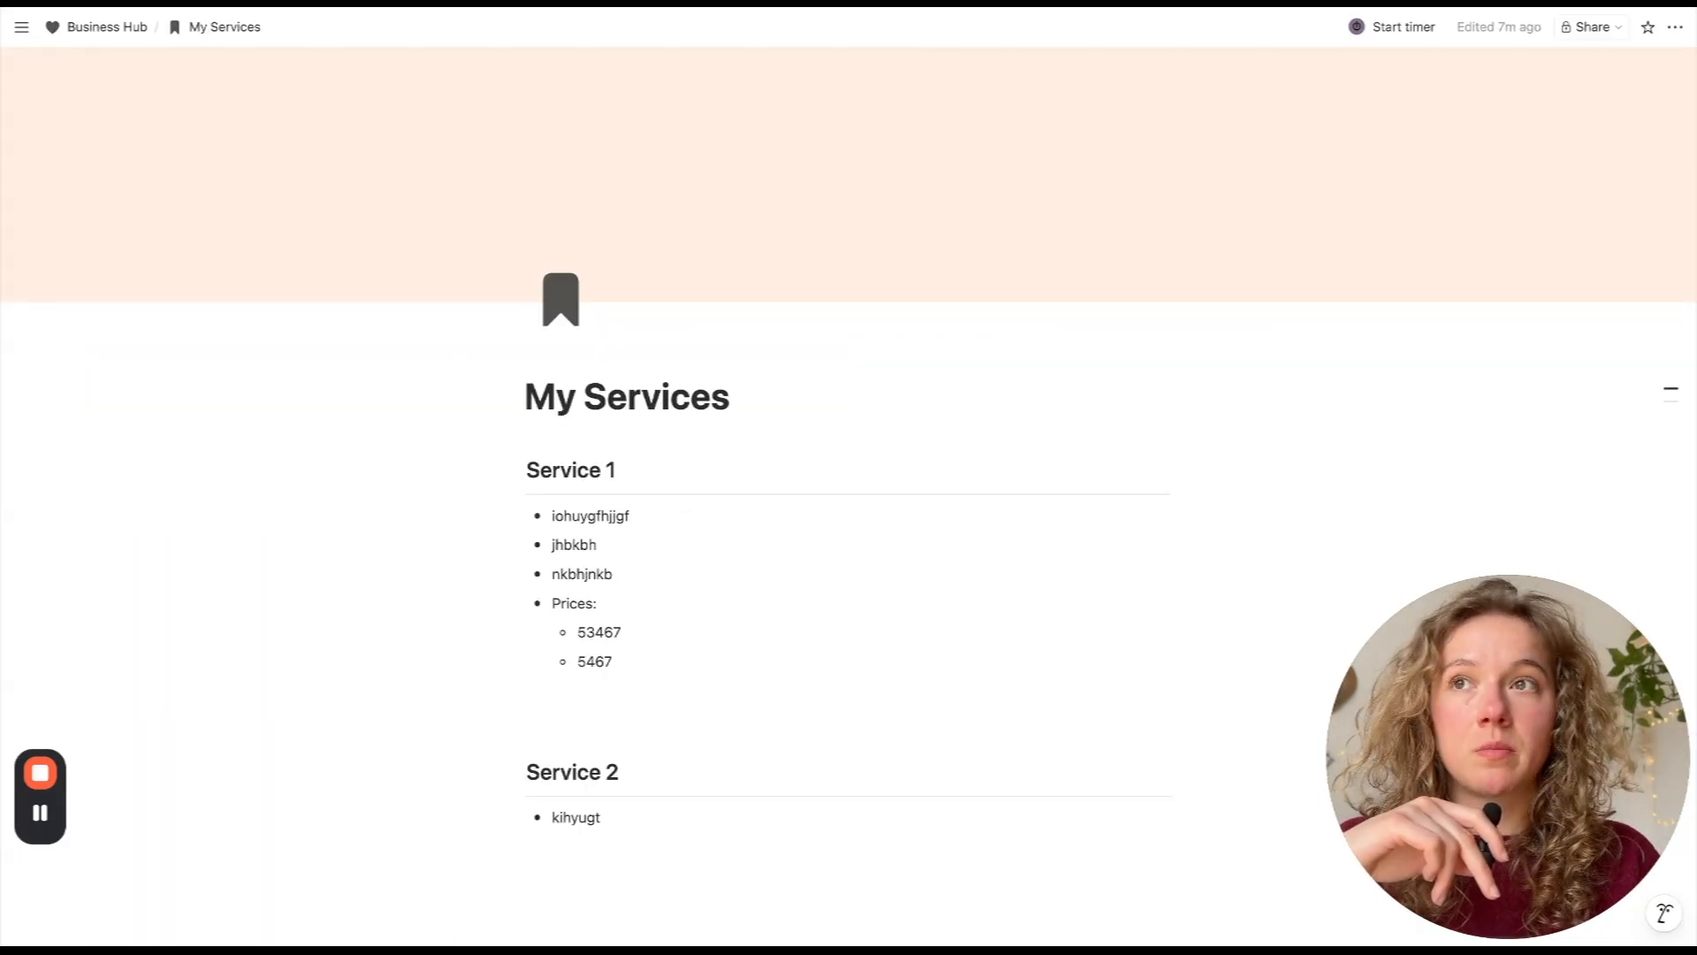
{"action": "scroll", "coordinate": [594, 423], "scroll_direction": "down", "scroll_amount": 2}
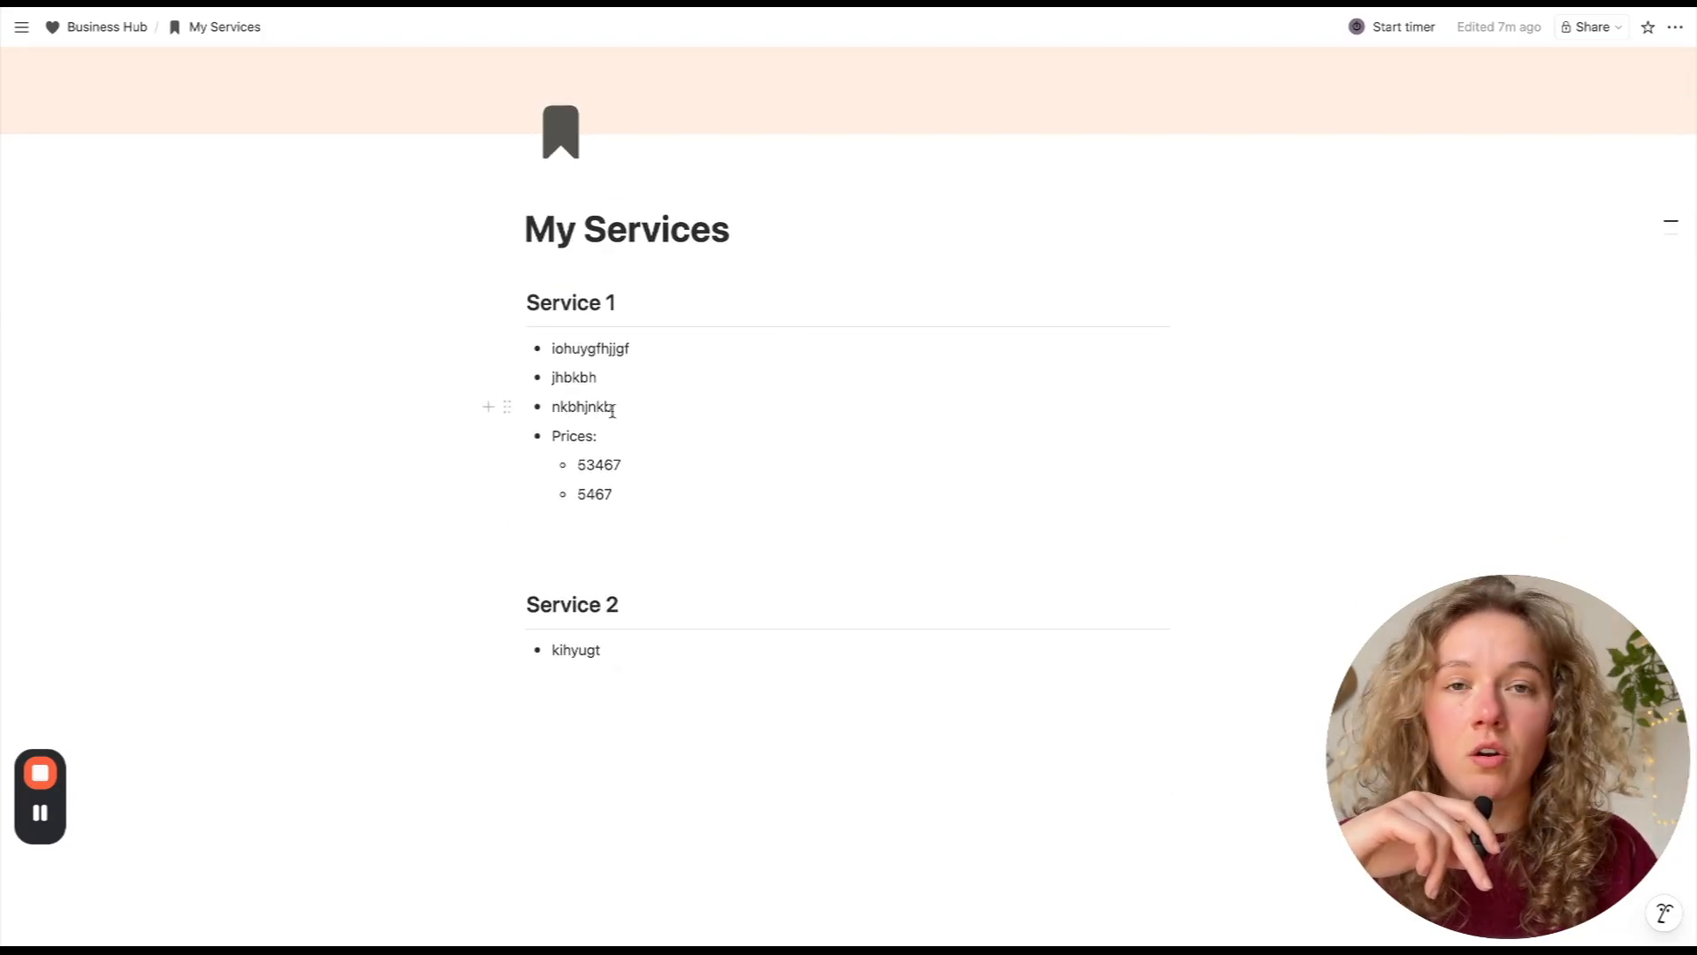
{"action": "left_click", "coordinate": [102, 30]}
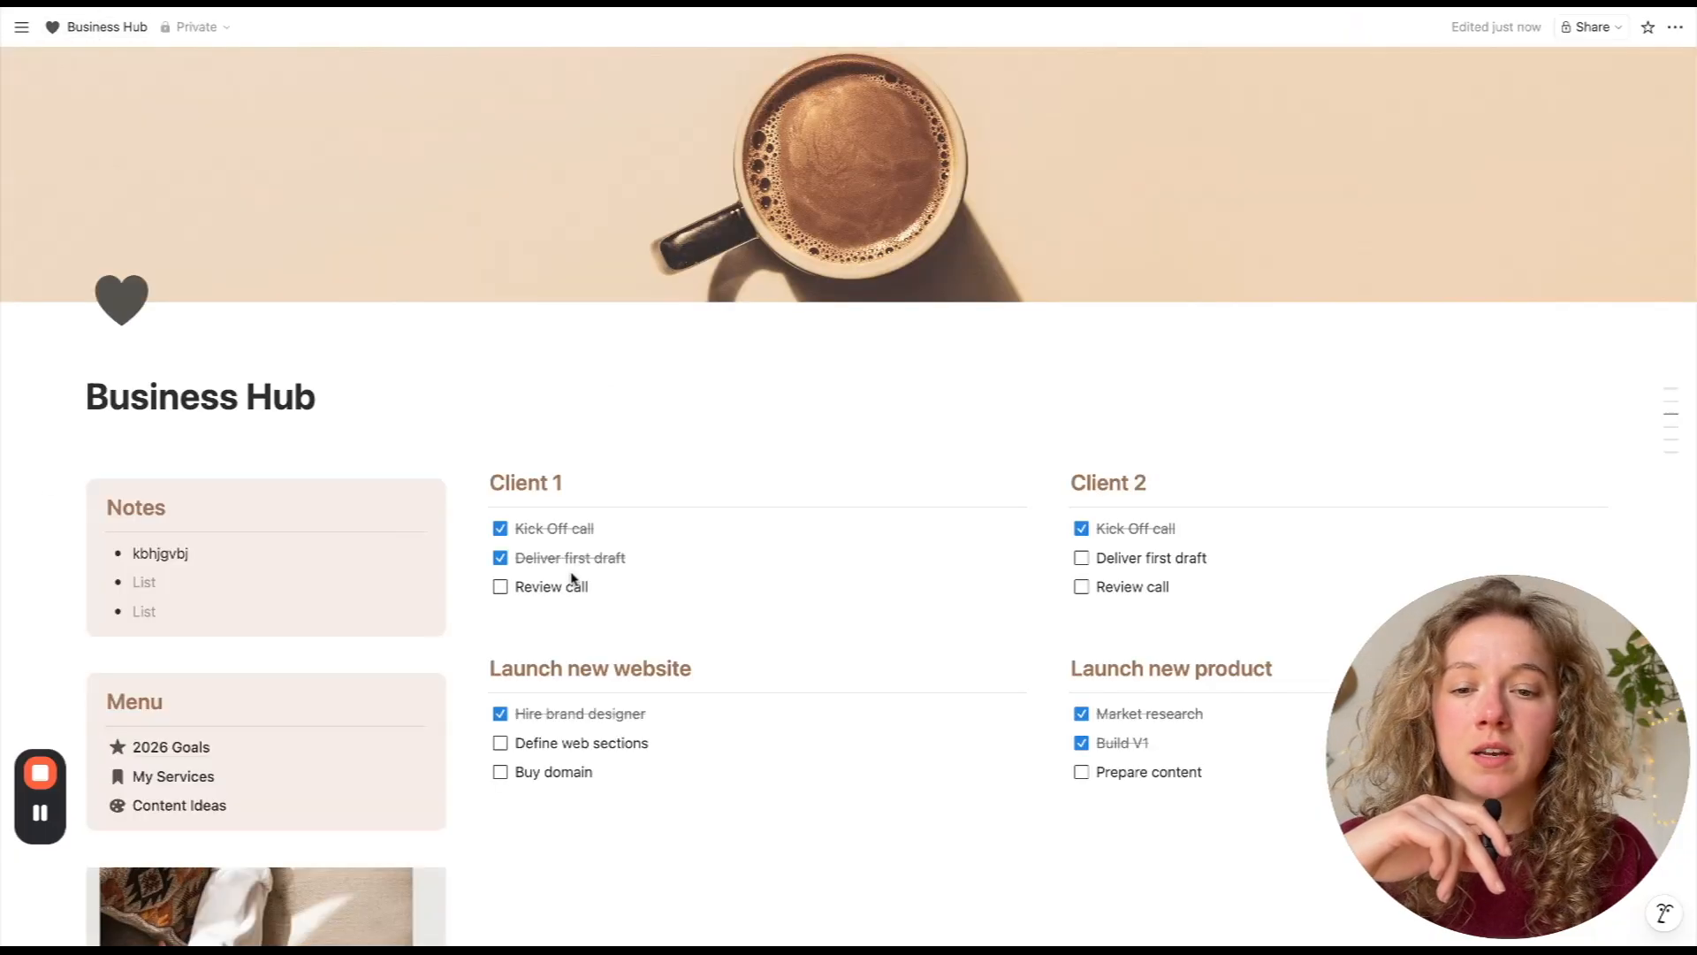
- Preview the 2026 Goals subpage from the Menu and look over the whole Business Hub layout
{"action": "scroll", "coordinate": [265, 530], "scroll_direction": "down", "scroll_amount": 3}
{"action": "mouse_move", "coordinate": [188, 504]}
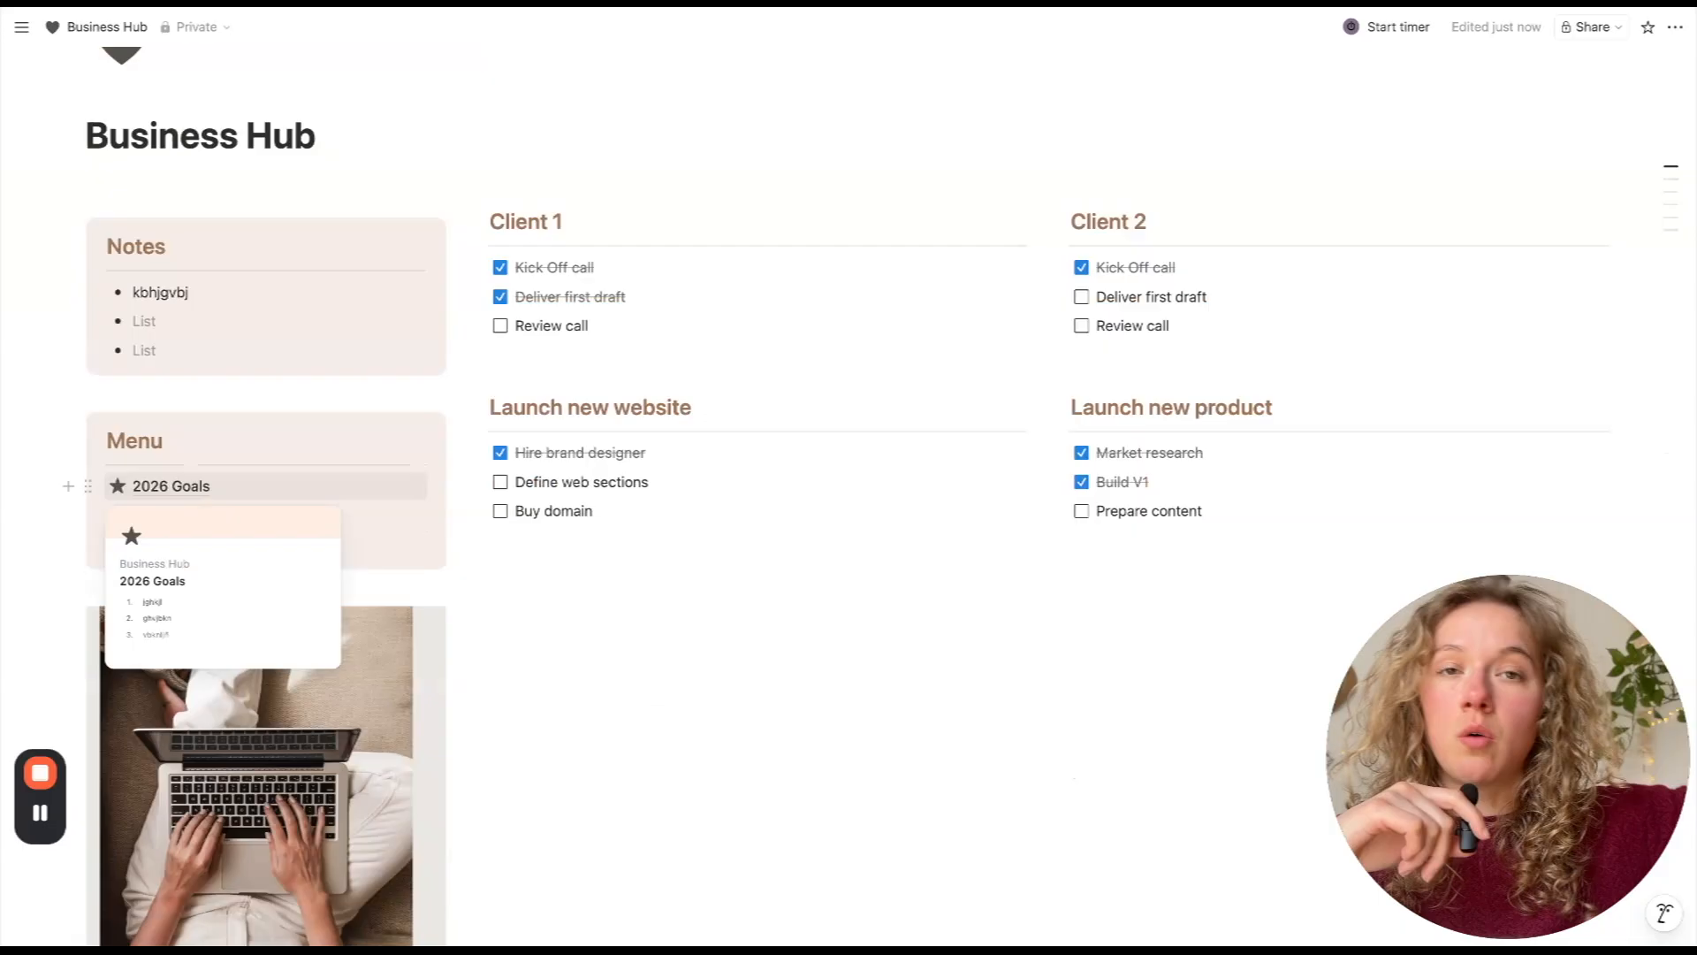
{"action": "scroll", "coordinate": [295, 628], "scroll_direction": "down", "scroll_amount": 4}
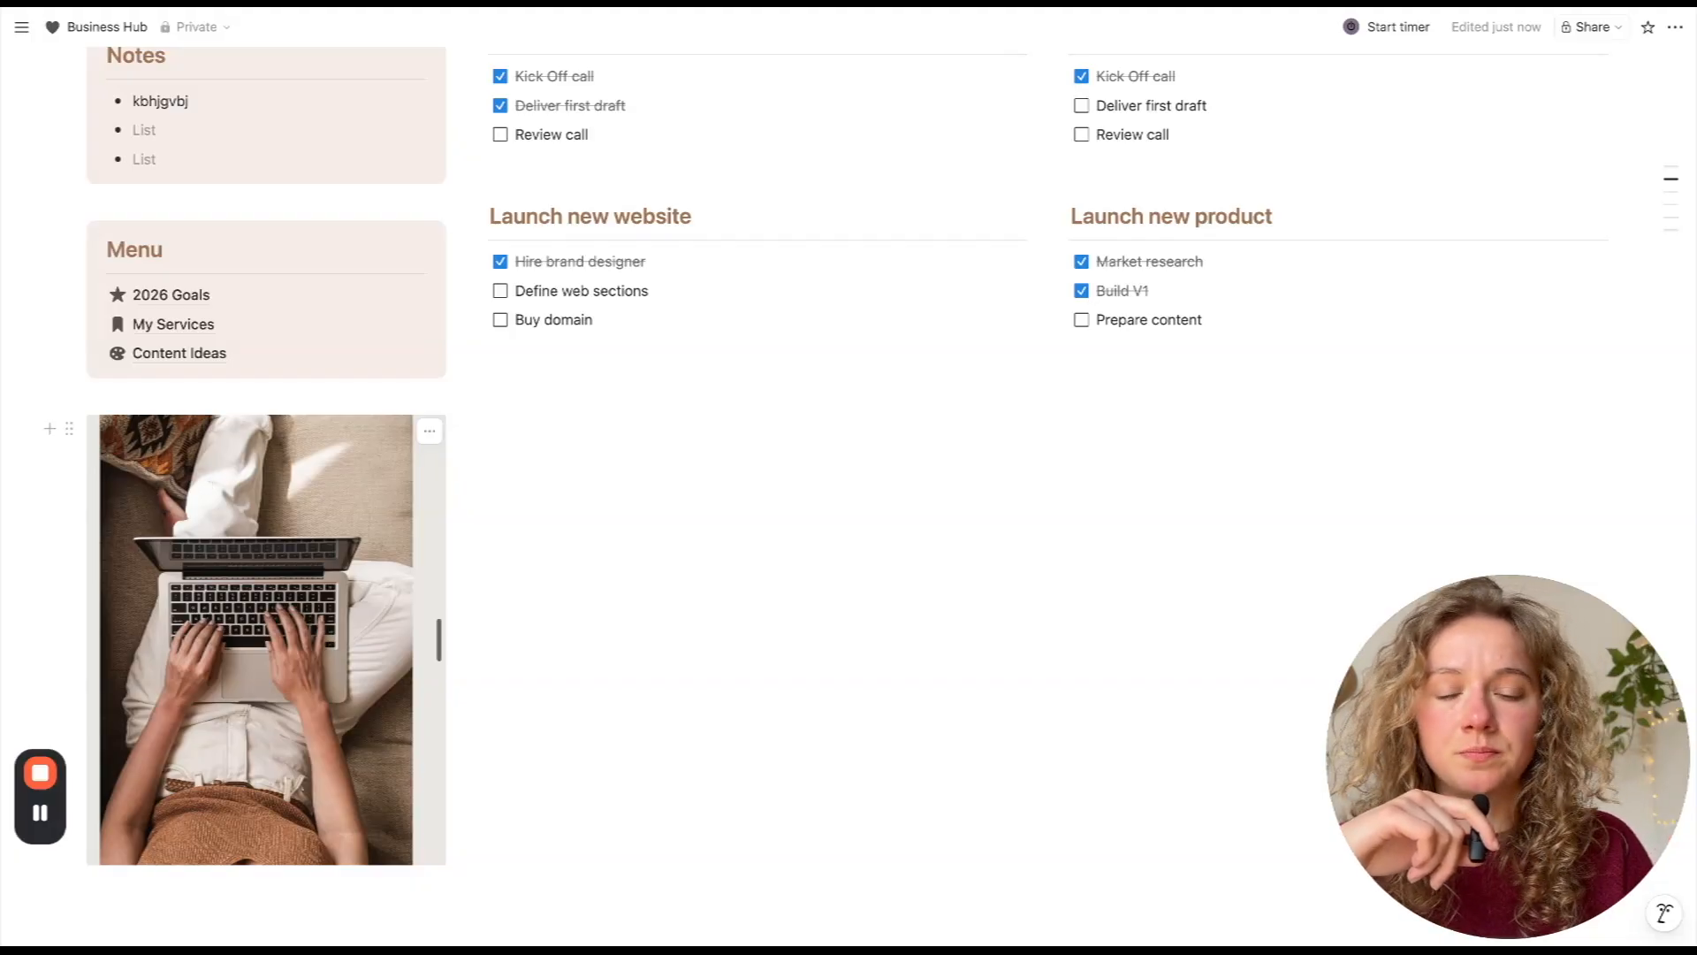
{"action": "scroll", "coordinate": [543, 240], "scroll_direction": "up", "scroll_amount": 3}
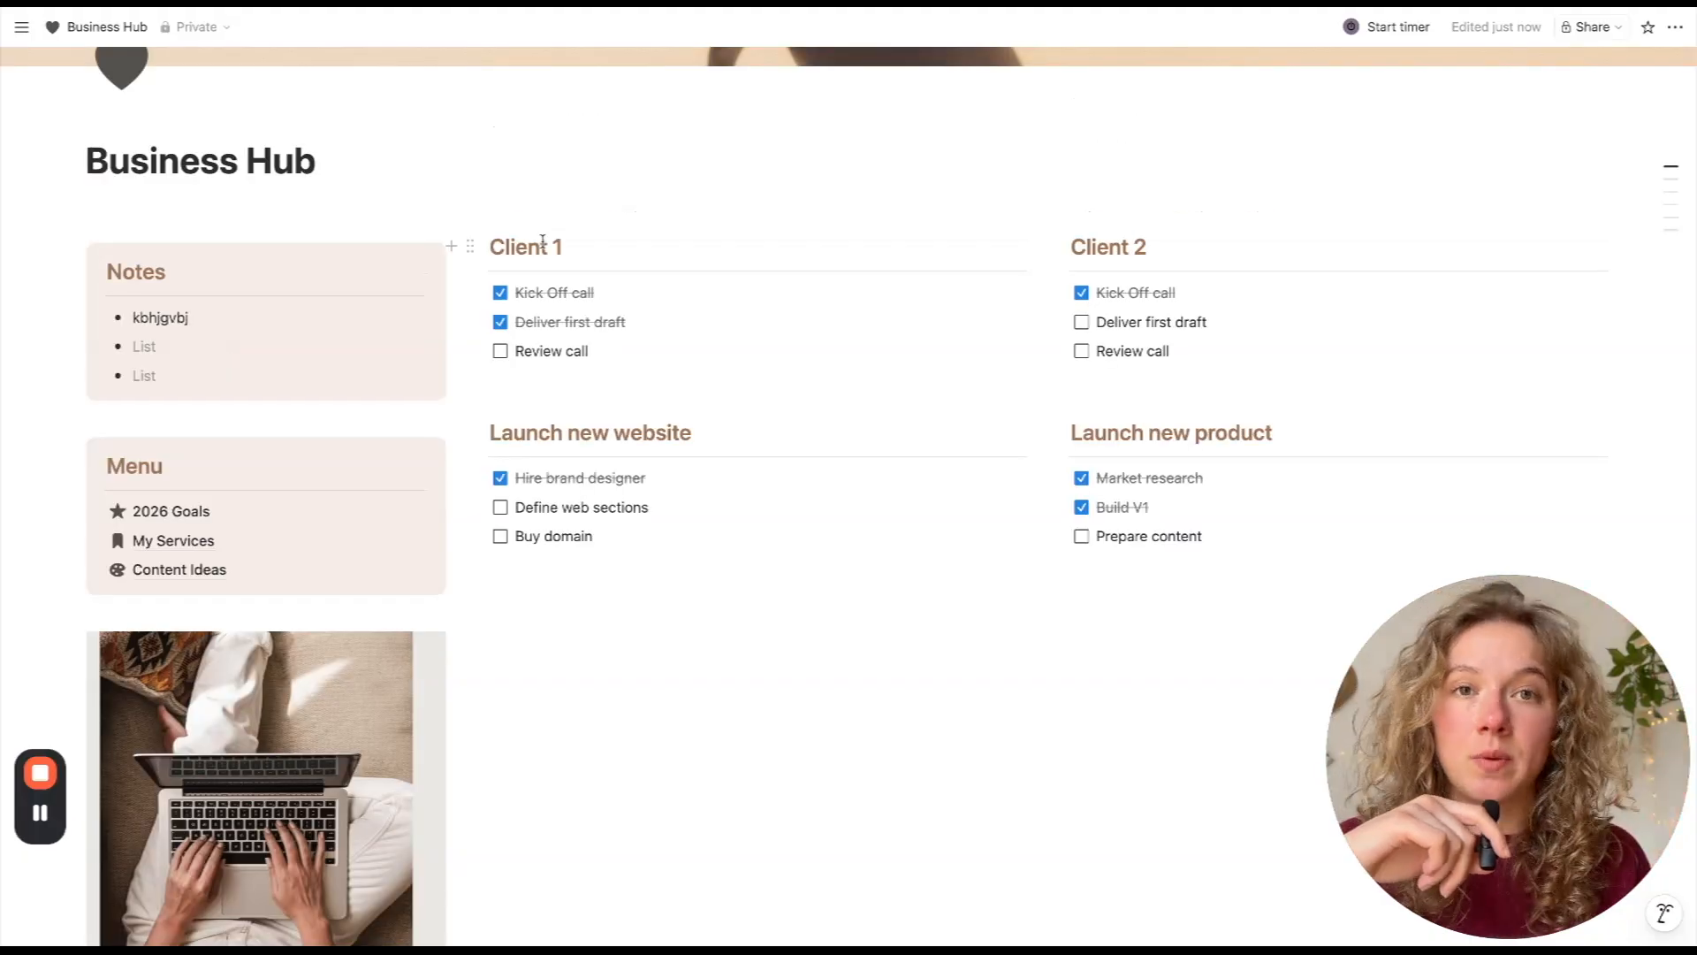
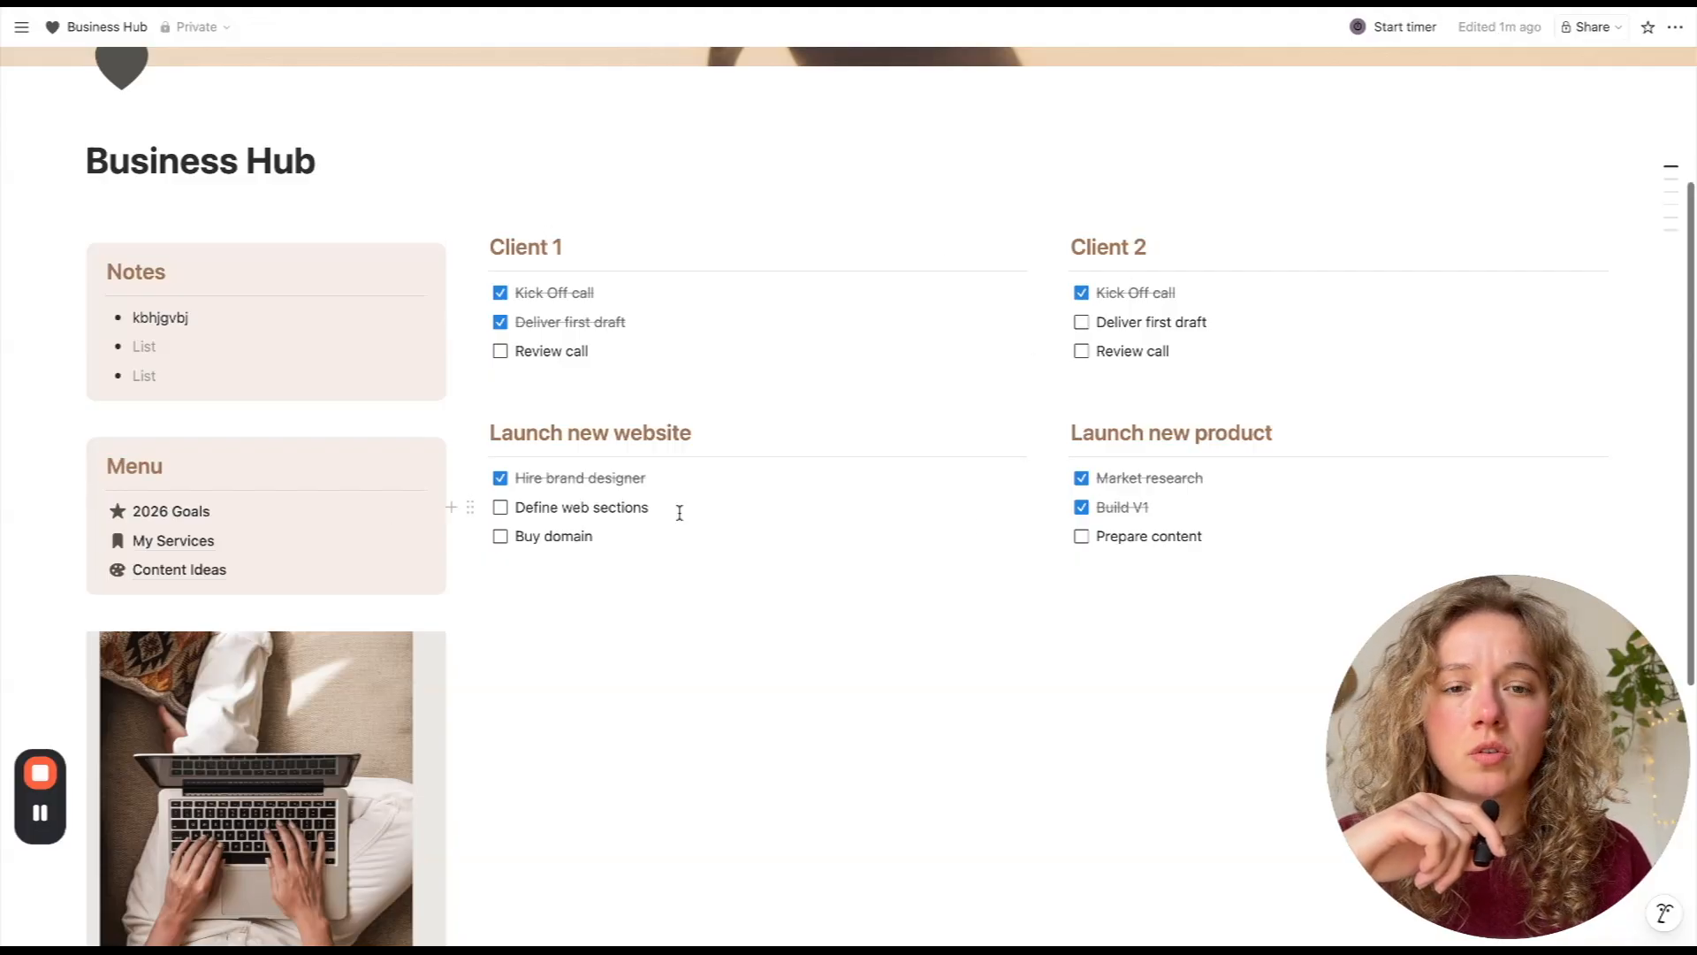
{"action": "scroll", "coordinate": [679, 509], "scroll_direction": "down", "scroll_amount": 1}
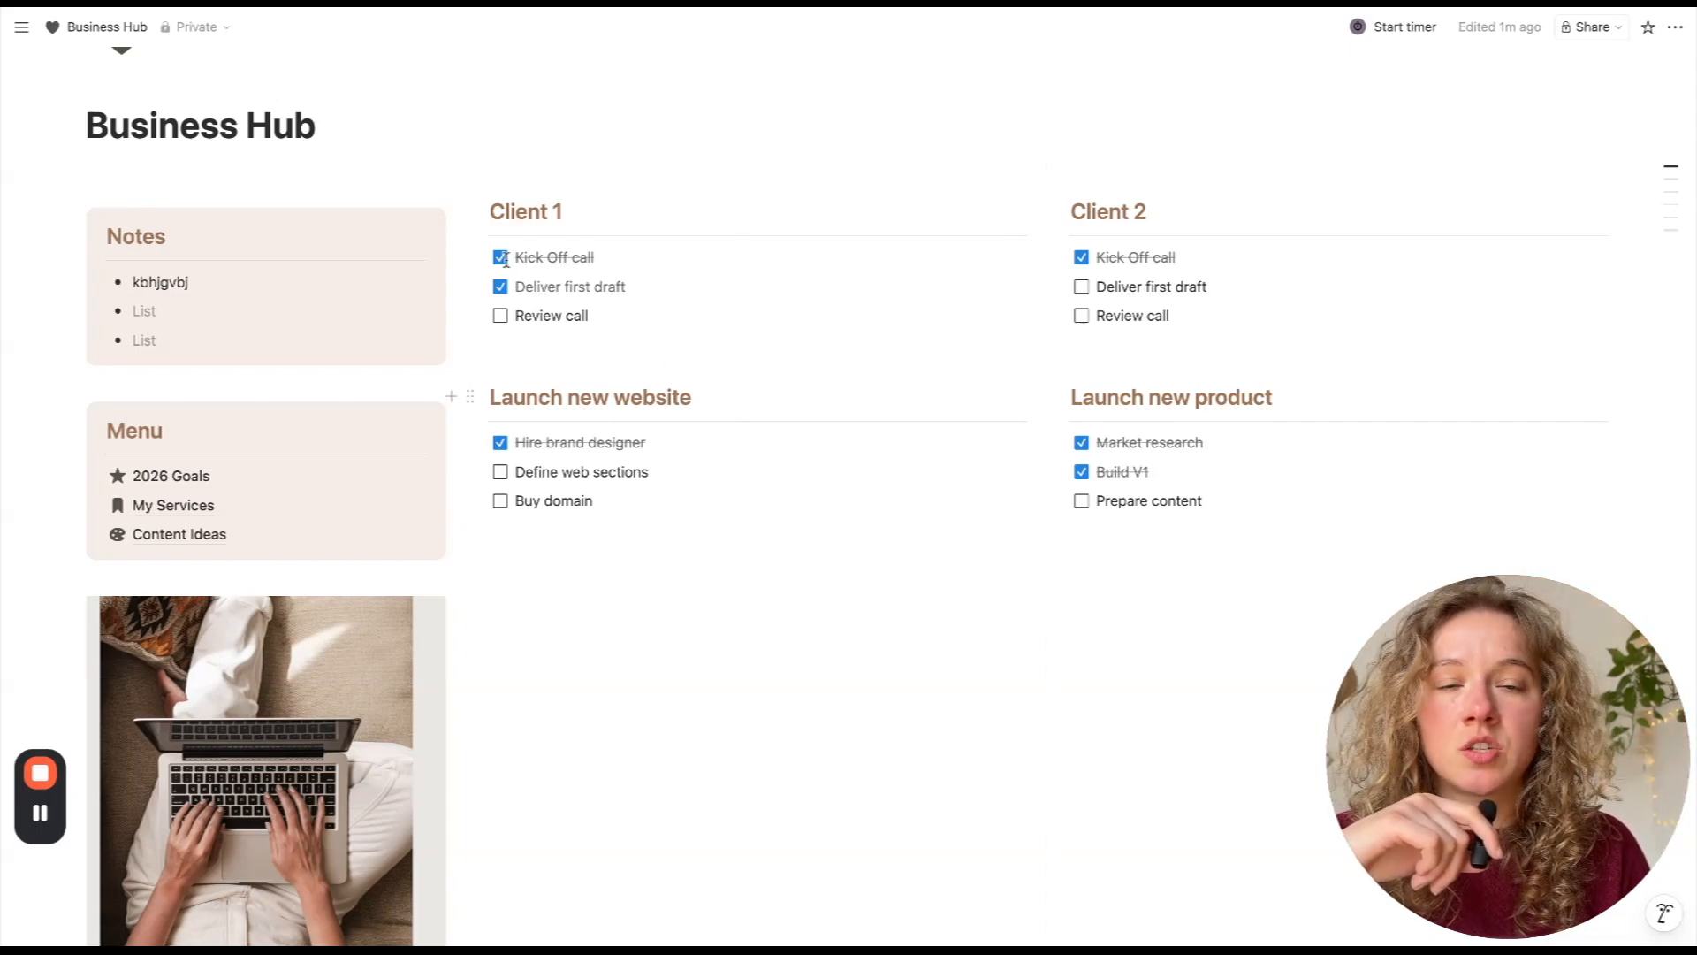
- Try to copy the Mon to Wed columns of the Weekly To-do List page into Business Hub below the Launch new website to-dos
{"action": "left_click", "coordinate": [26, 31]}
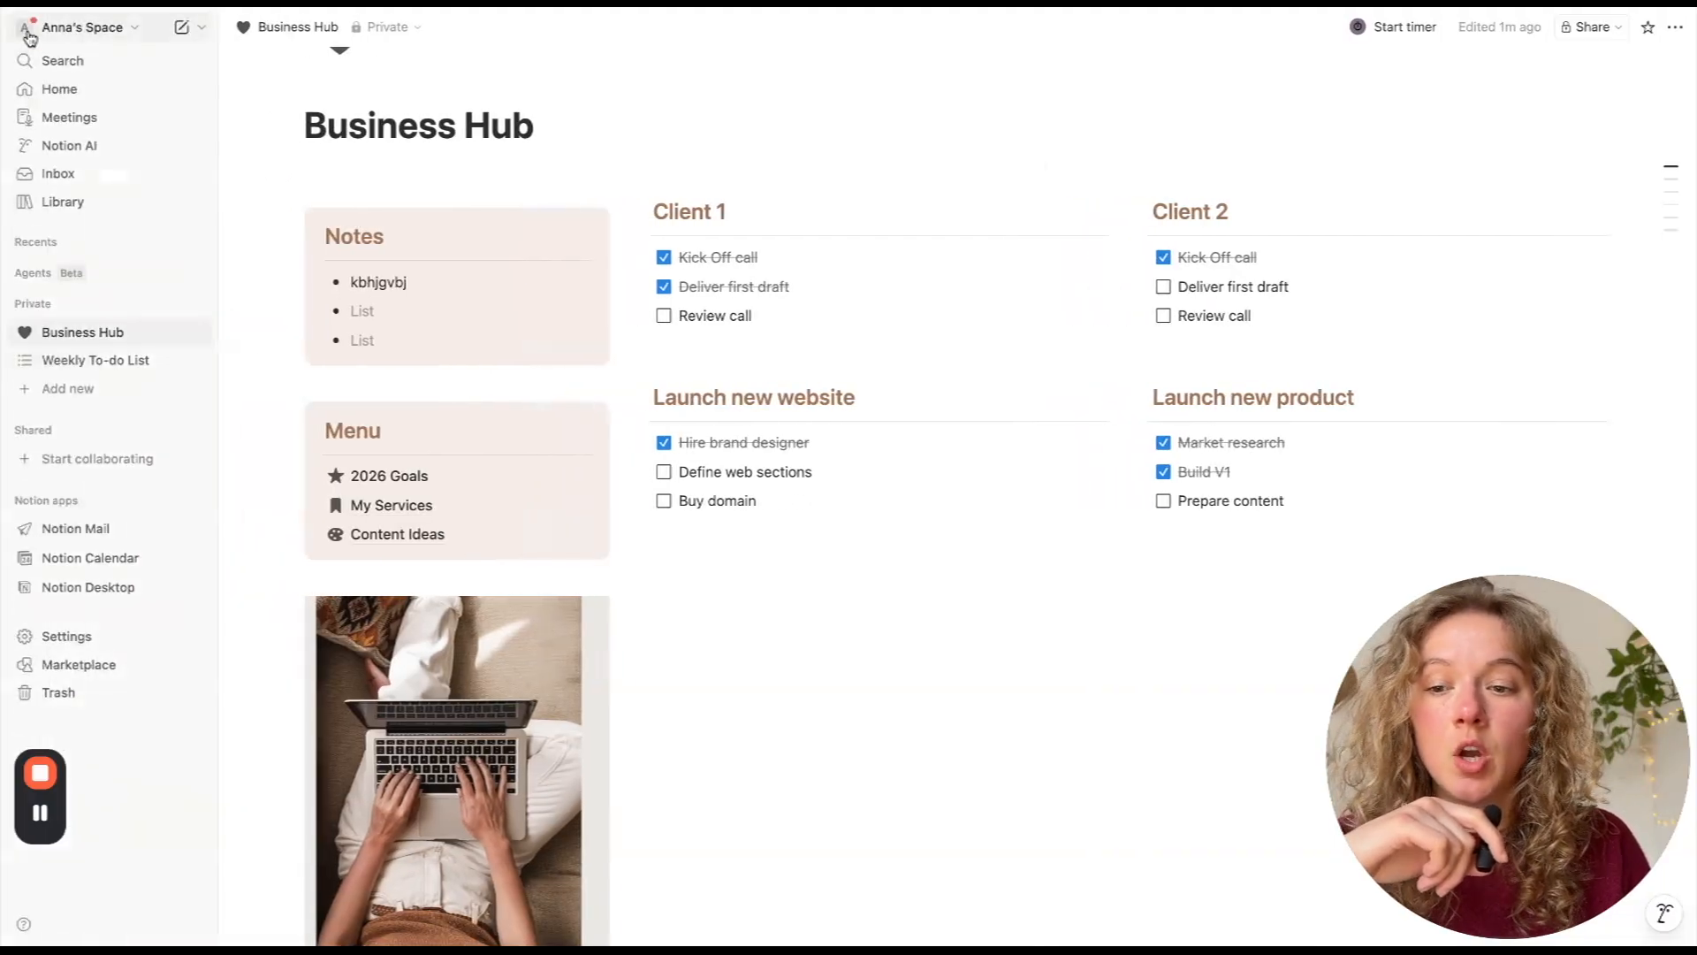
{"action": "left_click", "coordinate": [88, 361]}
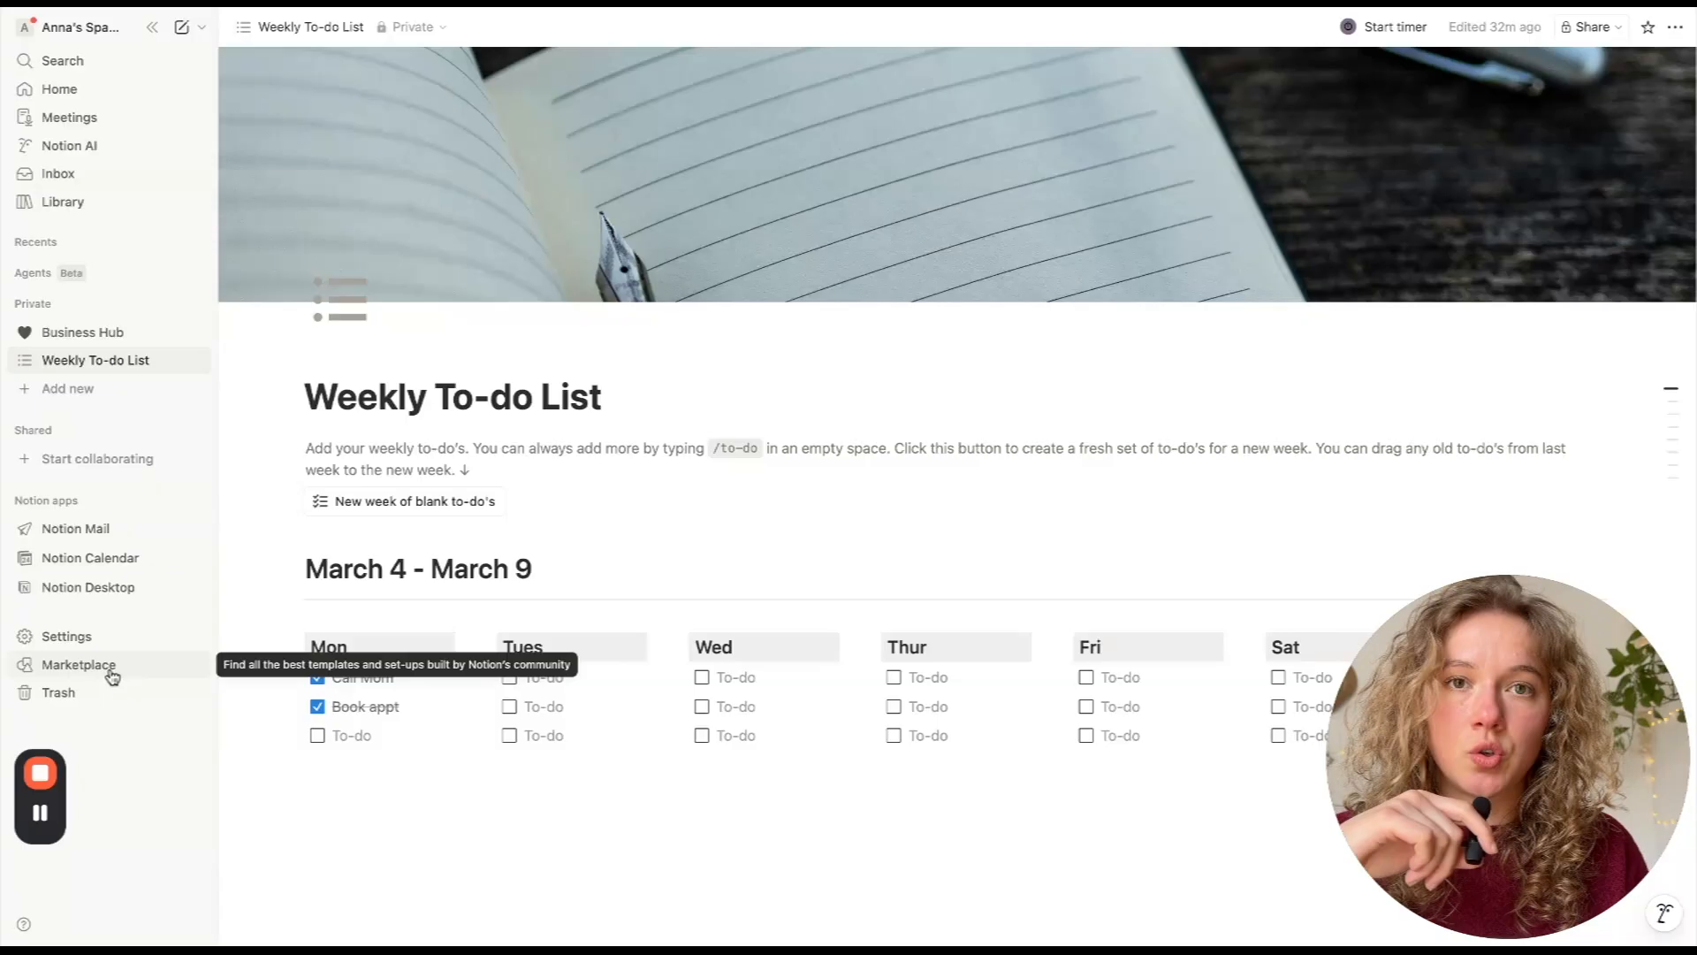
{"action": "scroll", "coordinate": [231, 518], "scroll_direction": "down", "scroll_amount": 2}
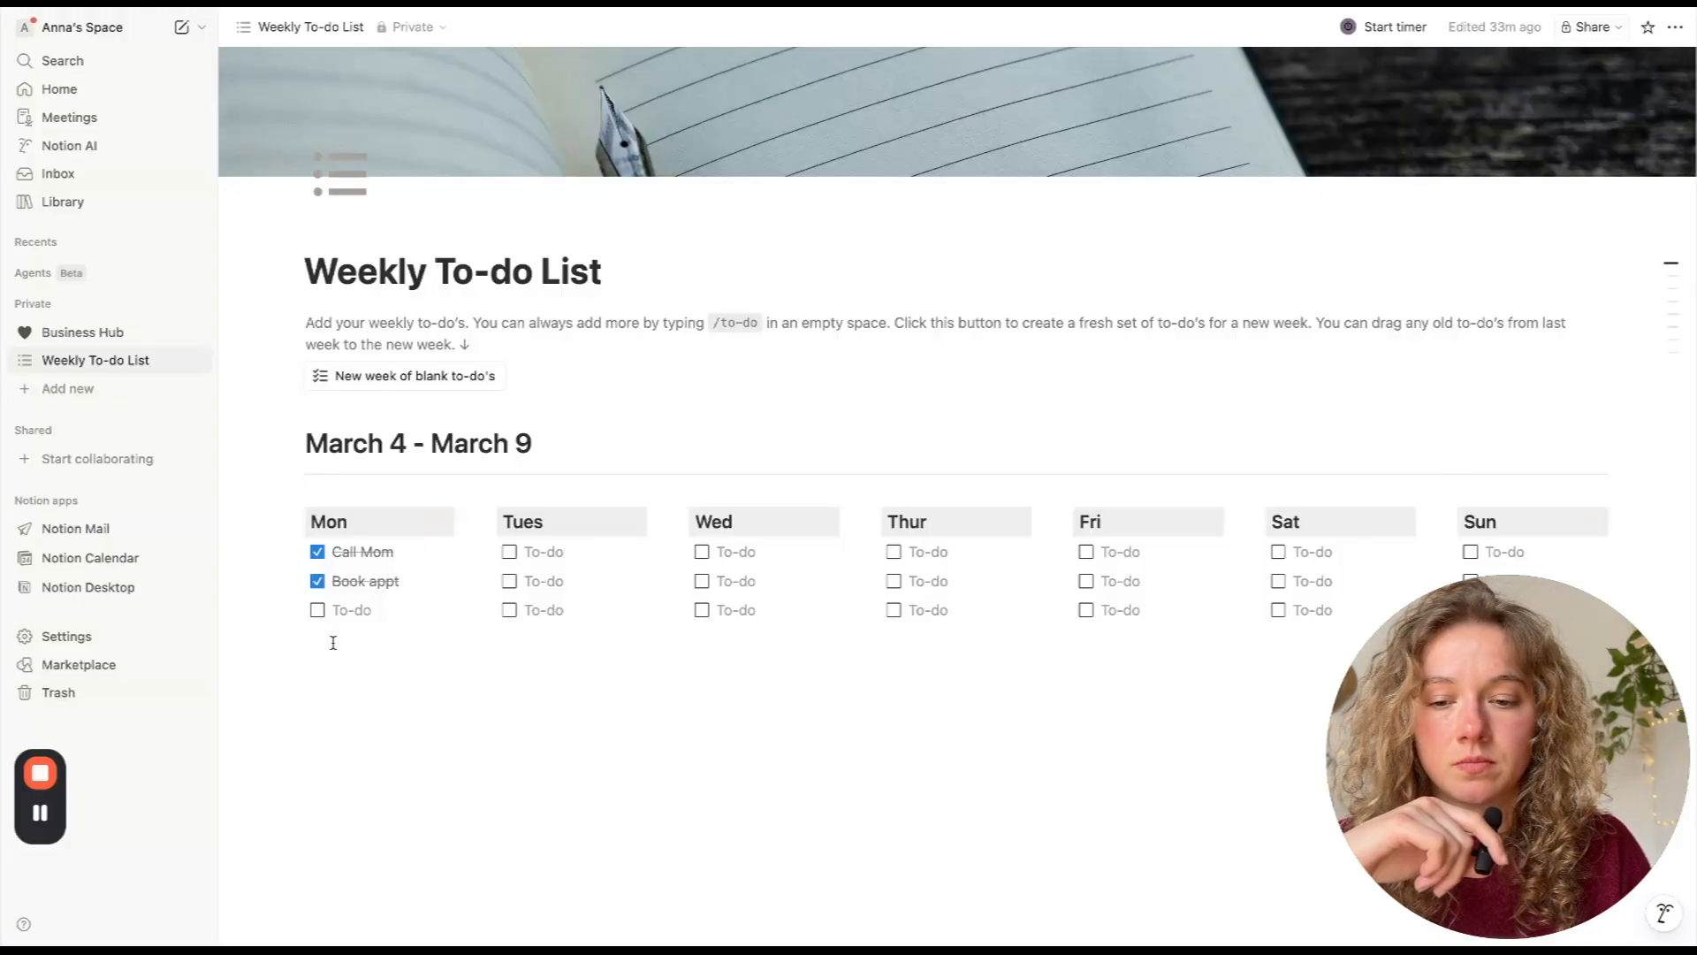
{"action": "left_click_drag", "start_coordinate": [243, 520], "coordinate": [751, 627]}
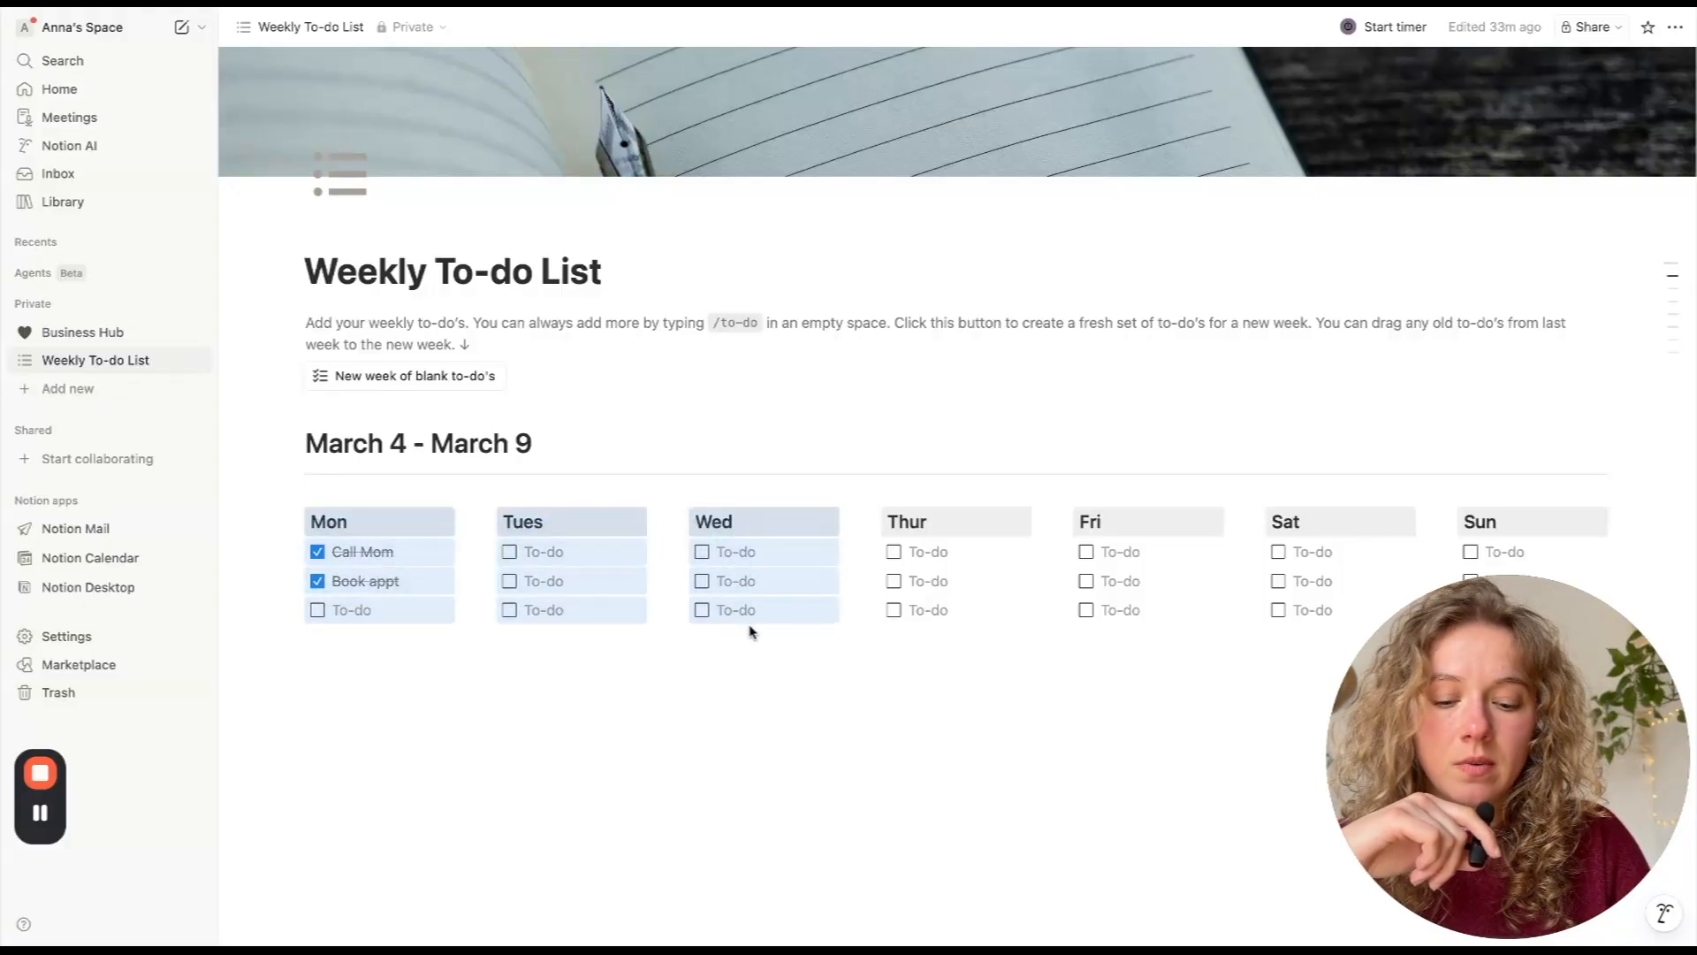
{"action": "left_click", "coordinate": [55, 334]}
{"action": "scroll", "coordinate": [696, 542], "scroll_direction": "down", "scroll_amount": 5}
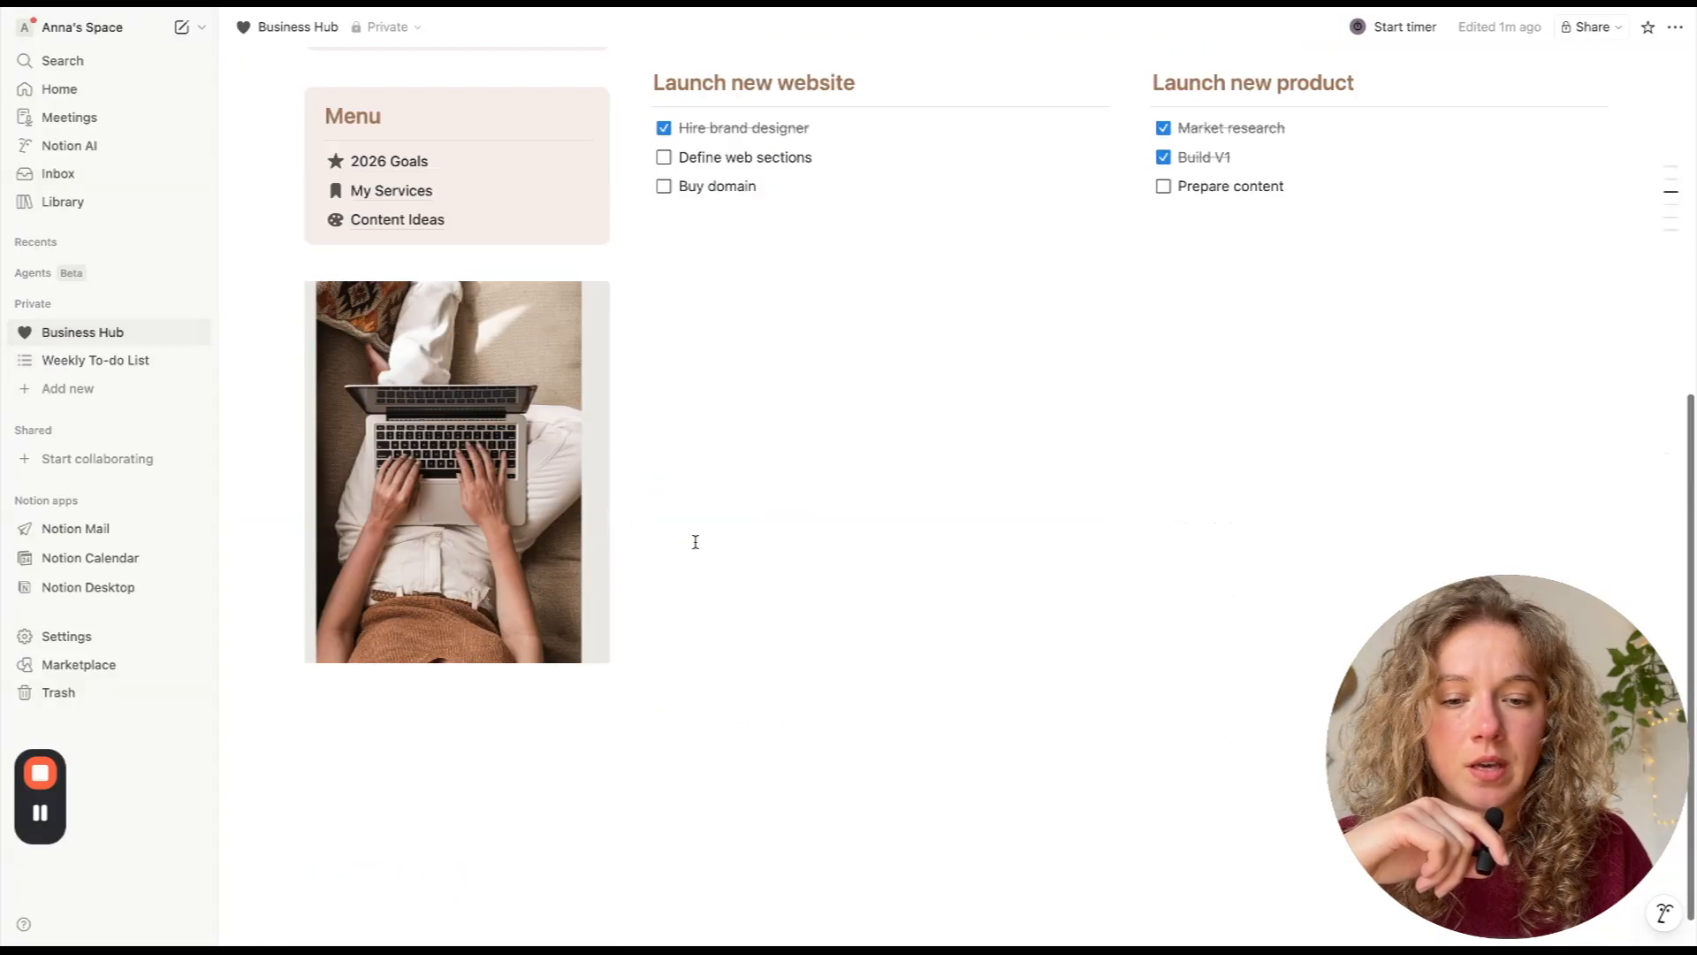
{"action": "left_click", "coordinate": [728, 256]}
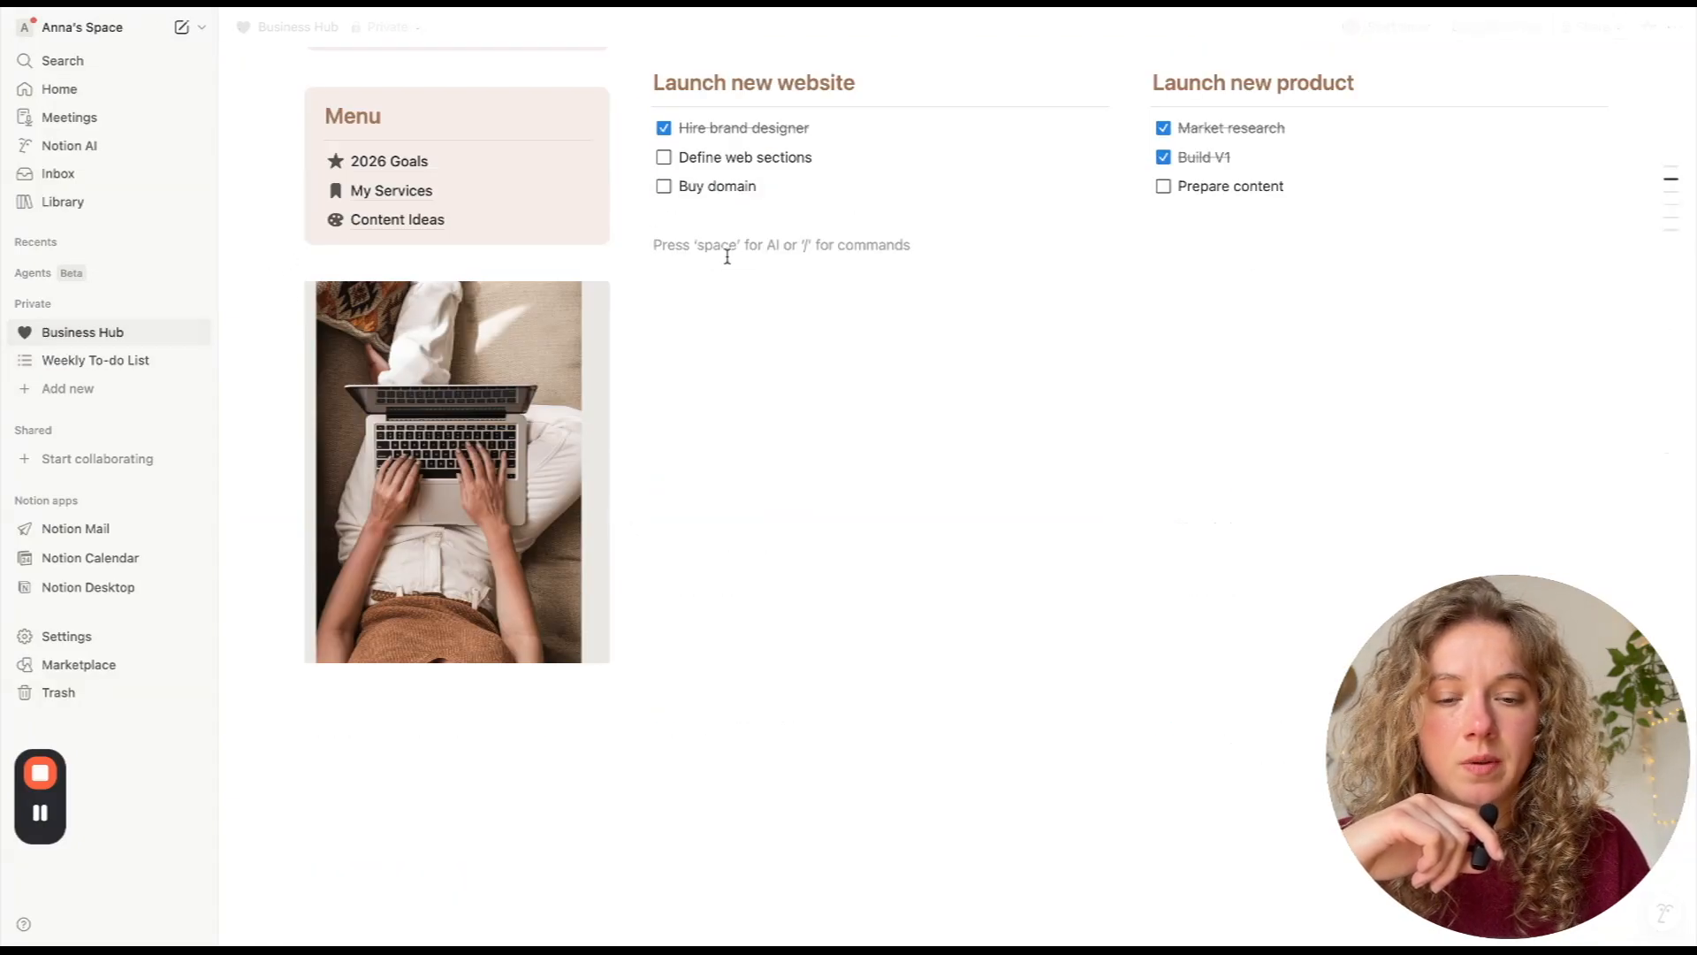
{"action": "key", "text": "ctrl+v"}
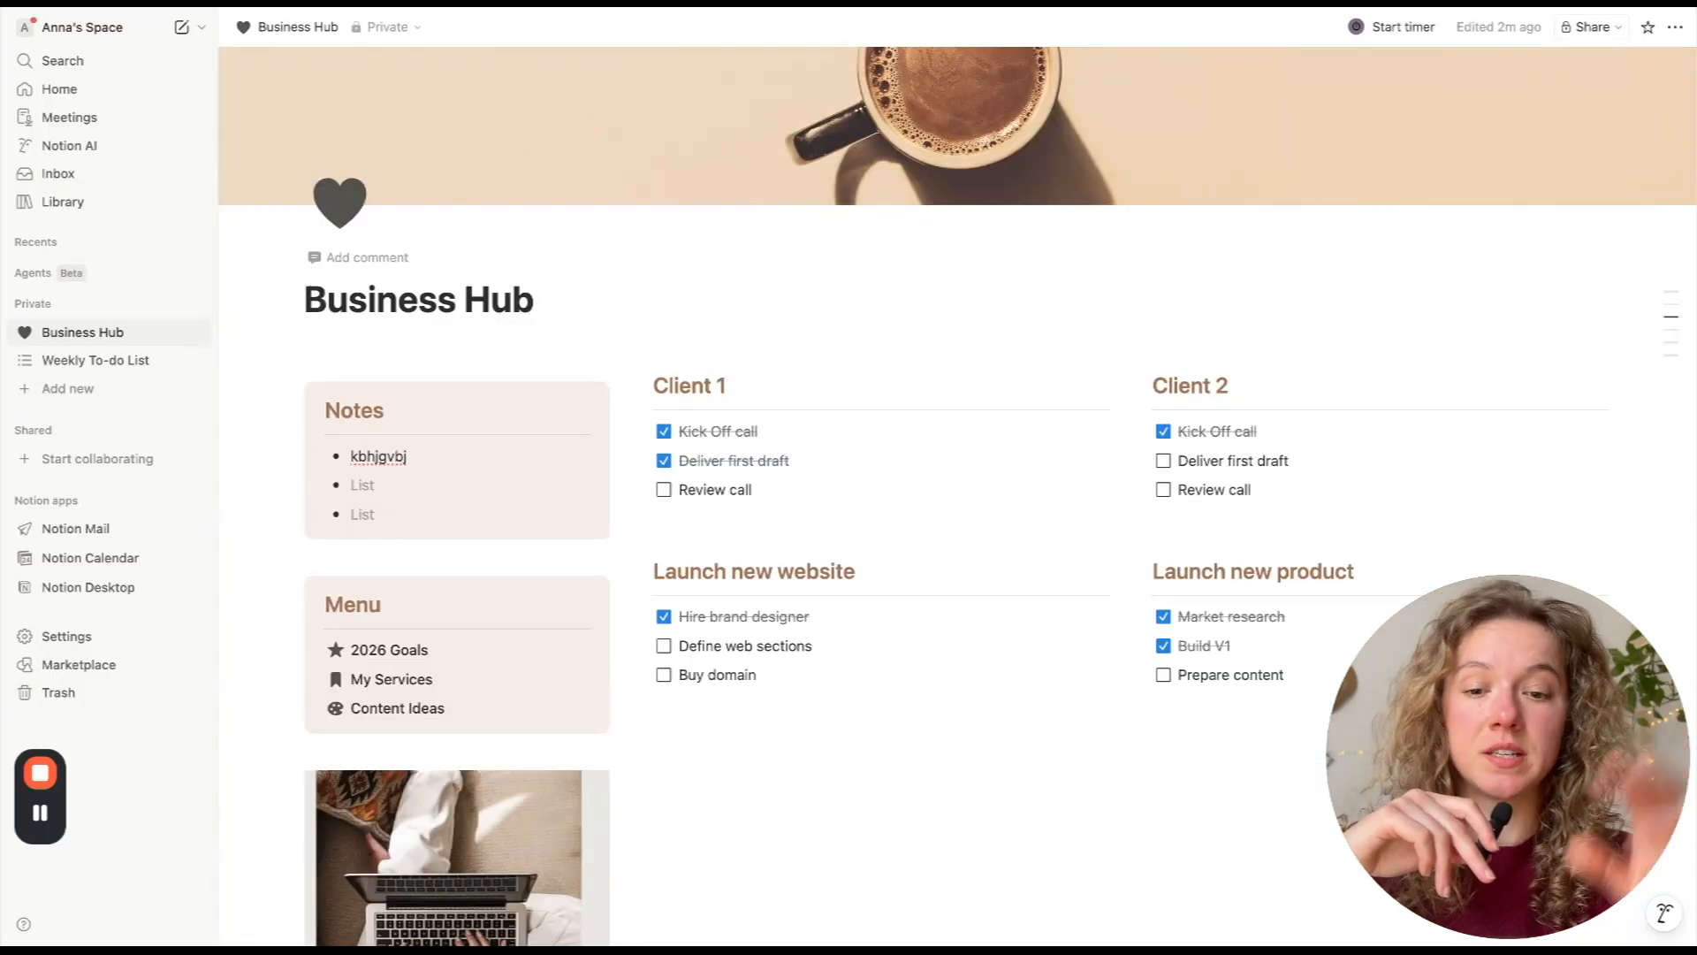
- Open the Marketplace and look over its Discover page, including the featured consultants and agents
{"action": "scroll", "coordinate": [958, 496], "scroll_direction": "down", "scroll_amount": 3}
{"action": "scroll", "coordinate": [958, 496], "scroll_direction": "up", "scroll_amount": 1}
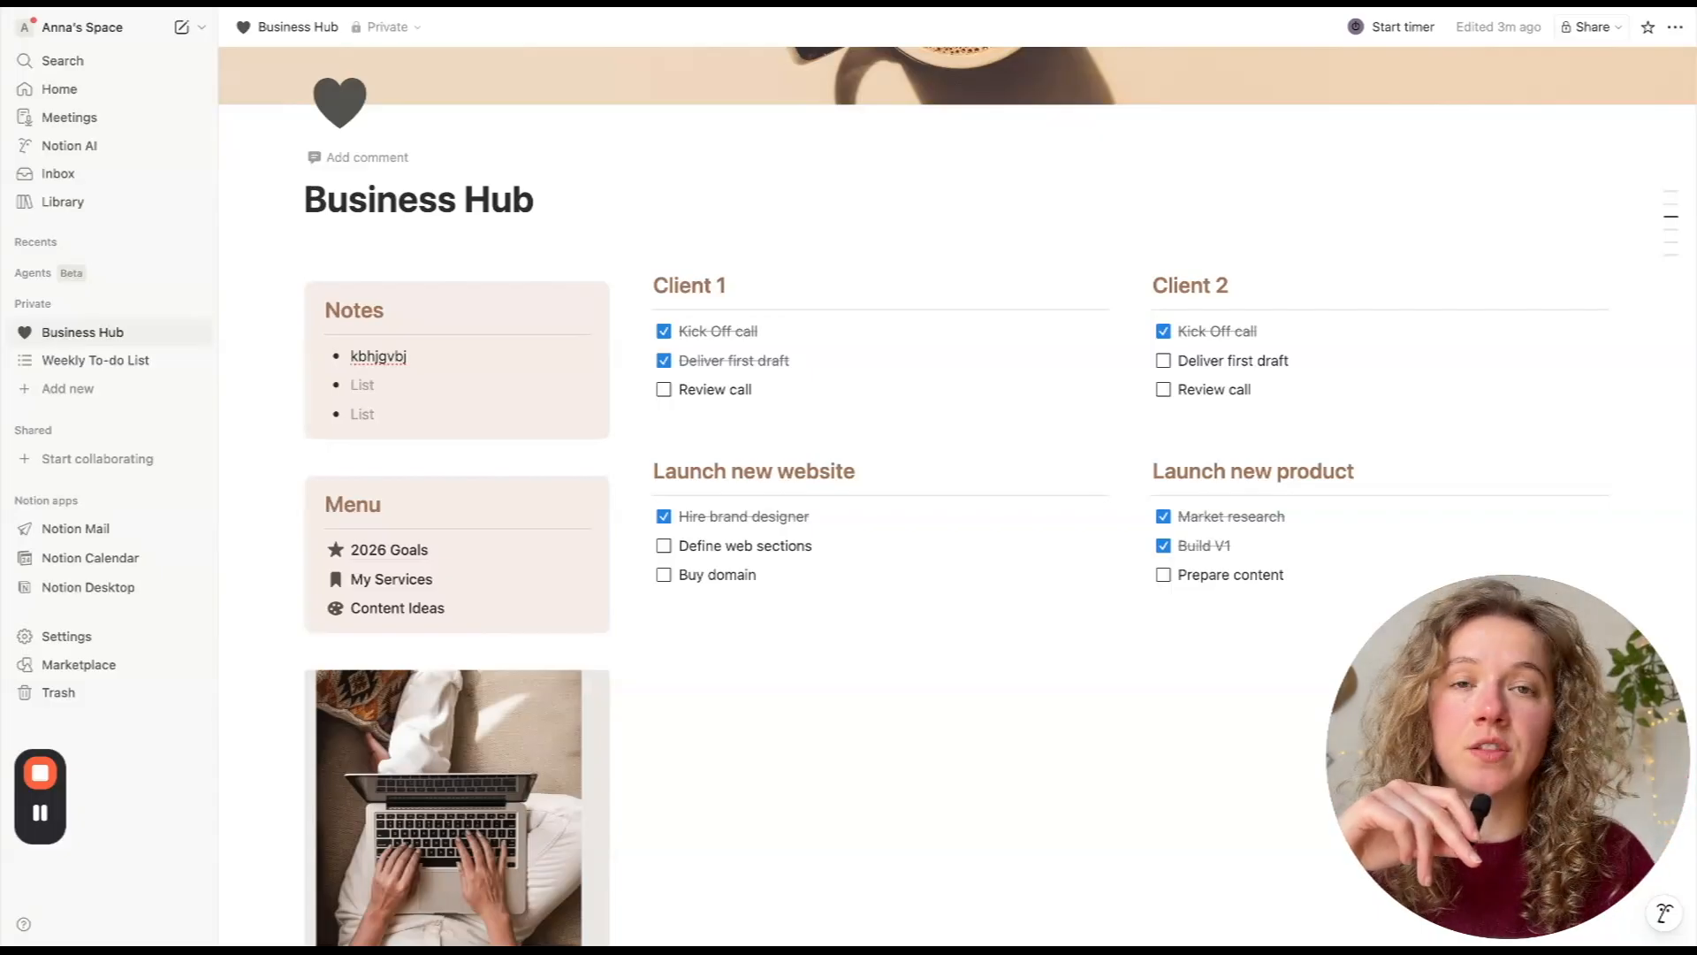
{"action": "left_click", "coordinate": [106, 674]}
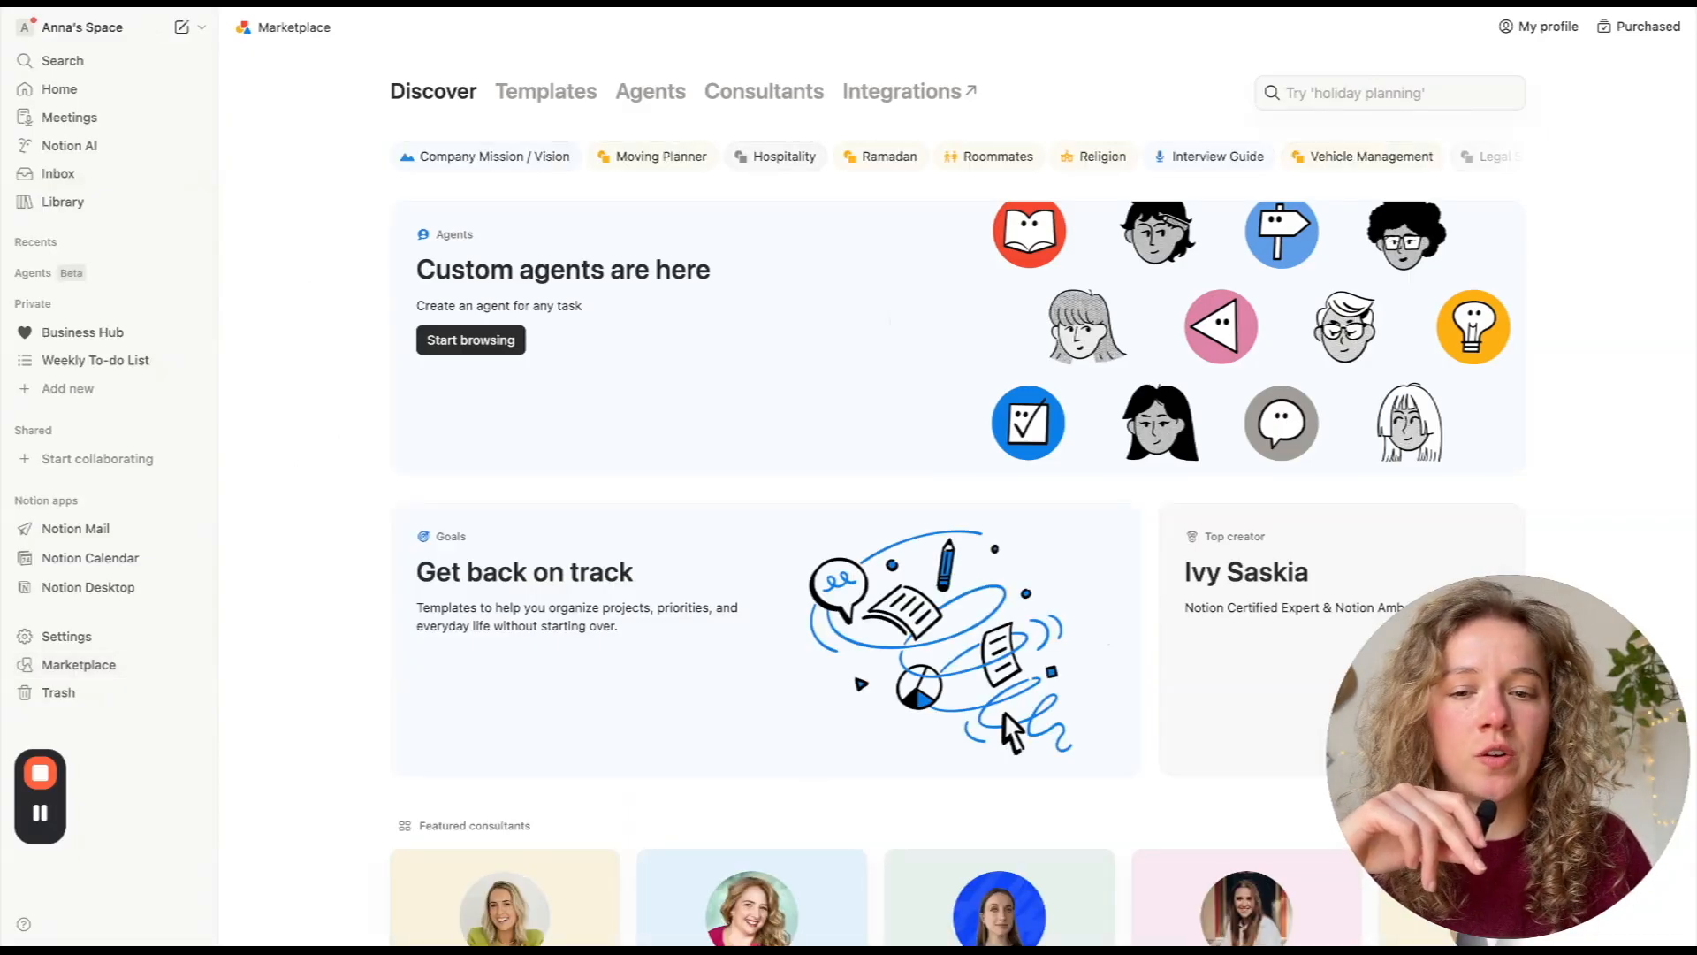
{"action": "scroll", "coordinate": [925, 450], "scroll_direction": "down", "scroll_amount": 2}
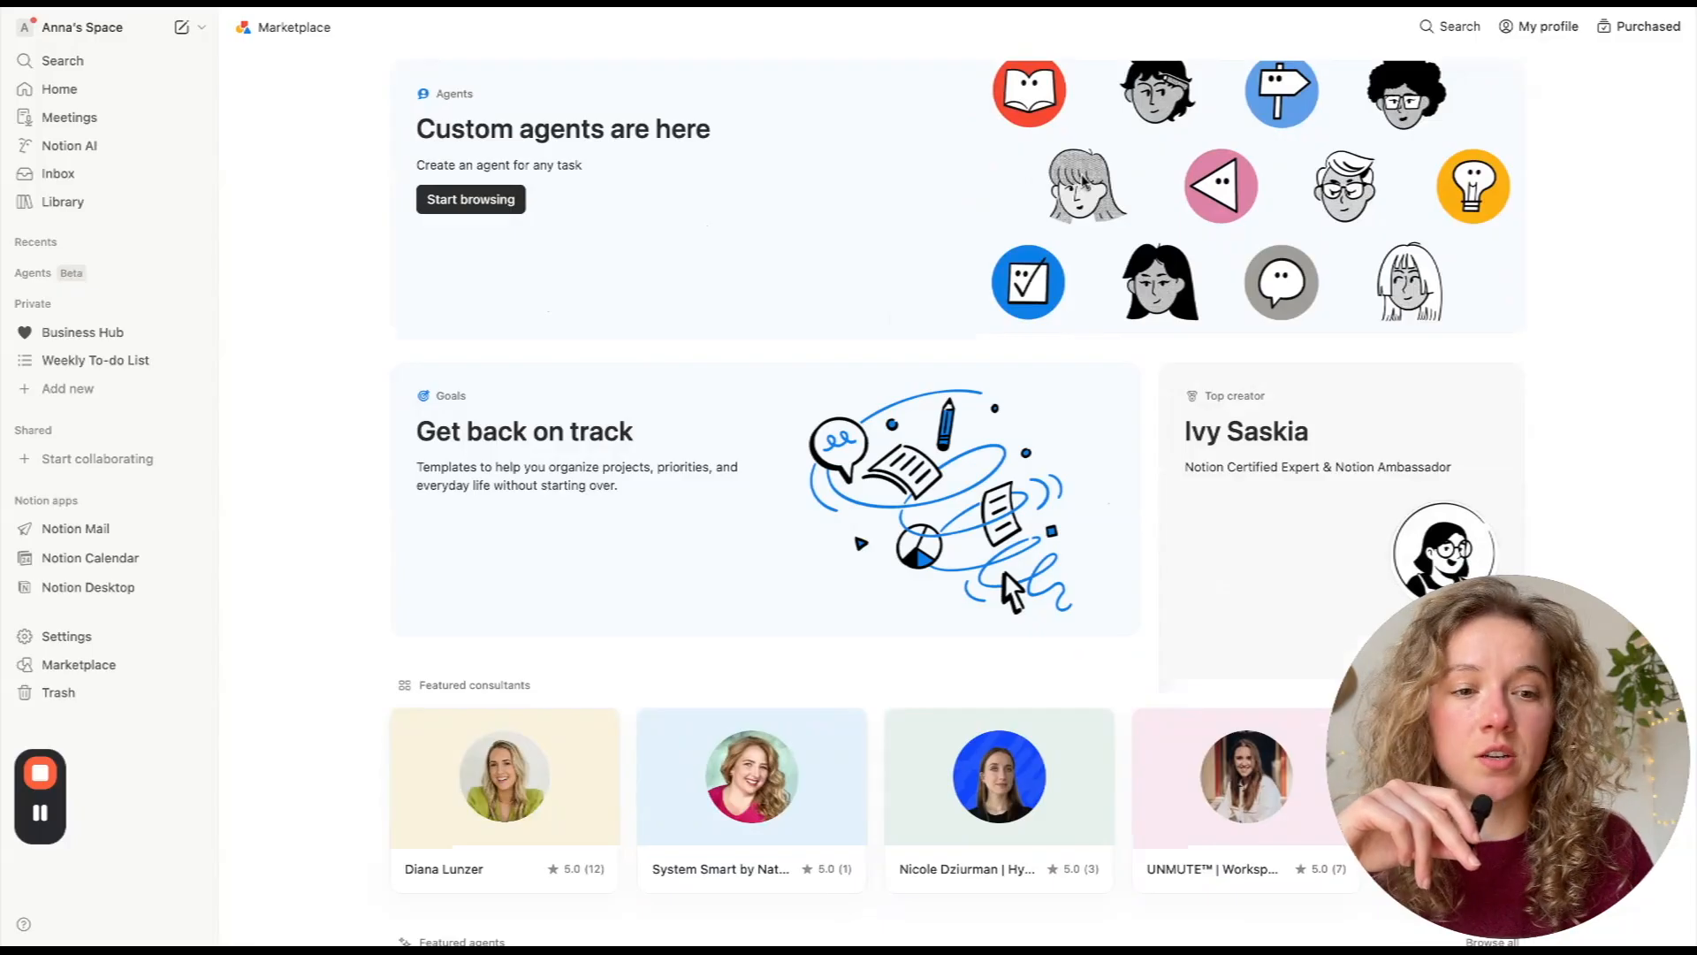
{"action": "scroll", "coordinate": [1149, 301], "scroll_direction": "down", "scroll_amount": 4}
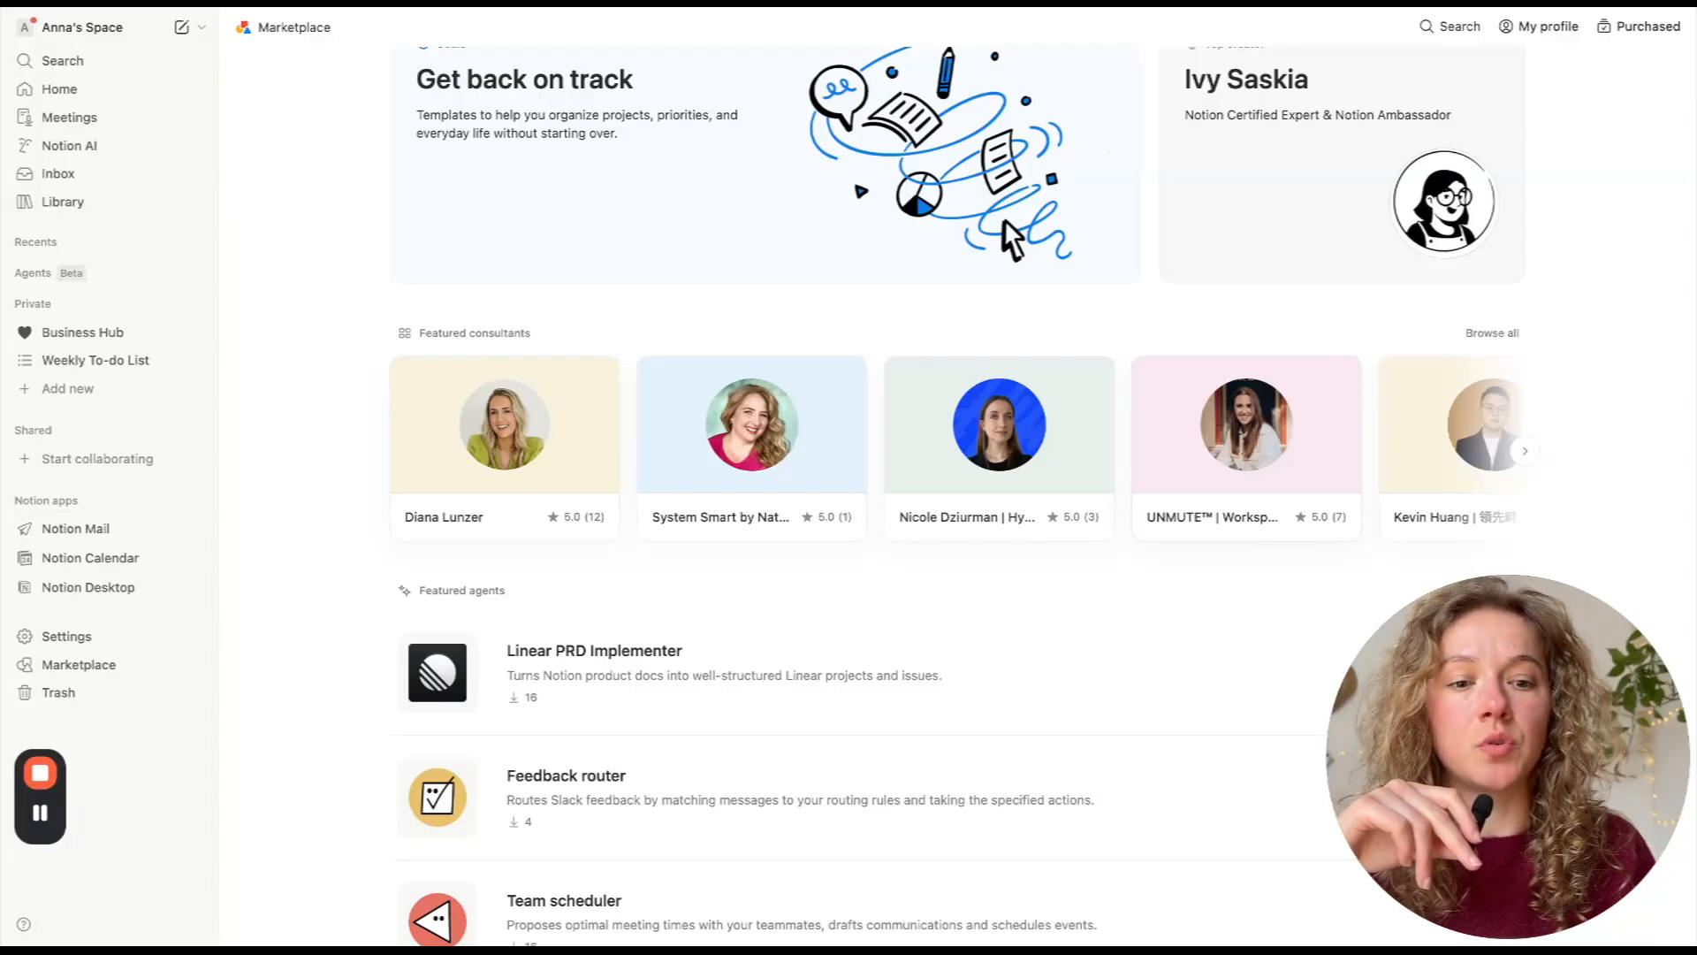
{"action": "scroll", "coordinate": [1128, 439], "scroll_direction": "down", "scroll_amount": 3}
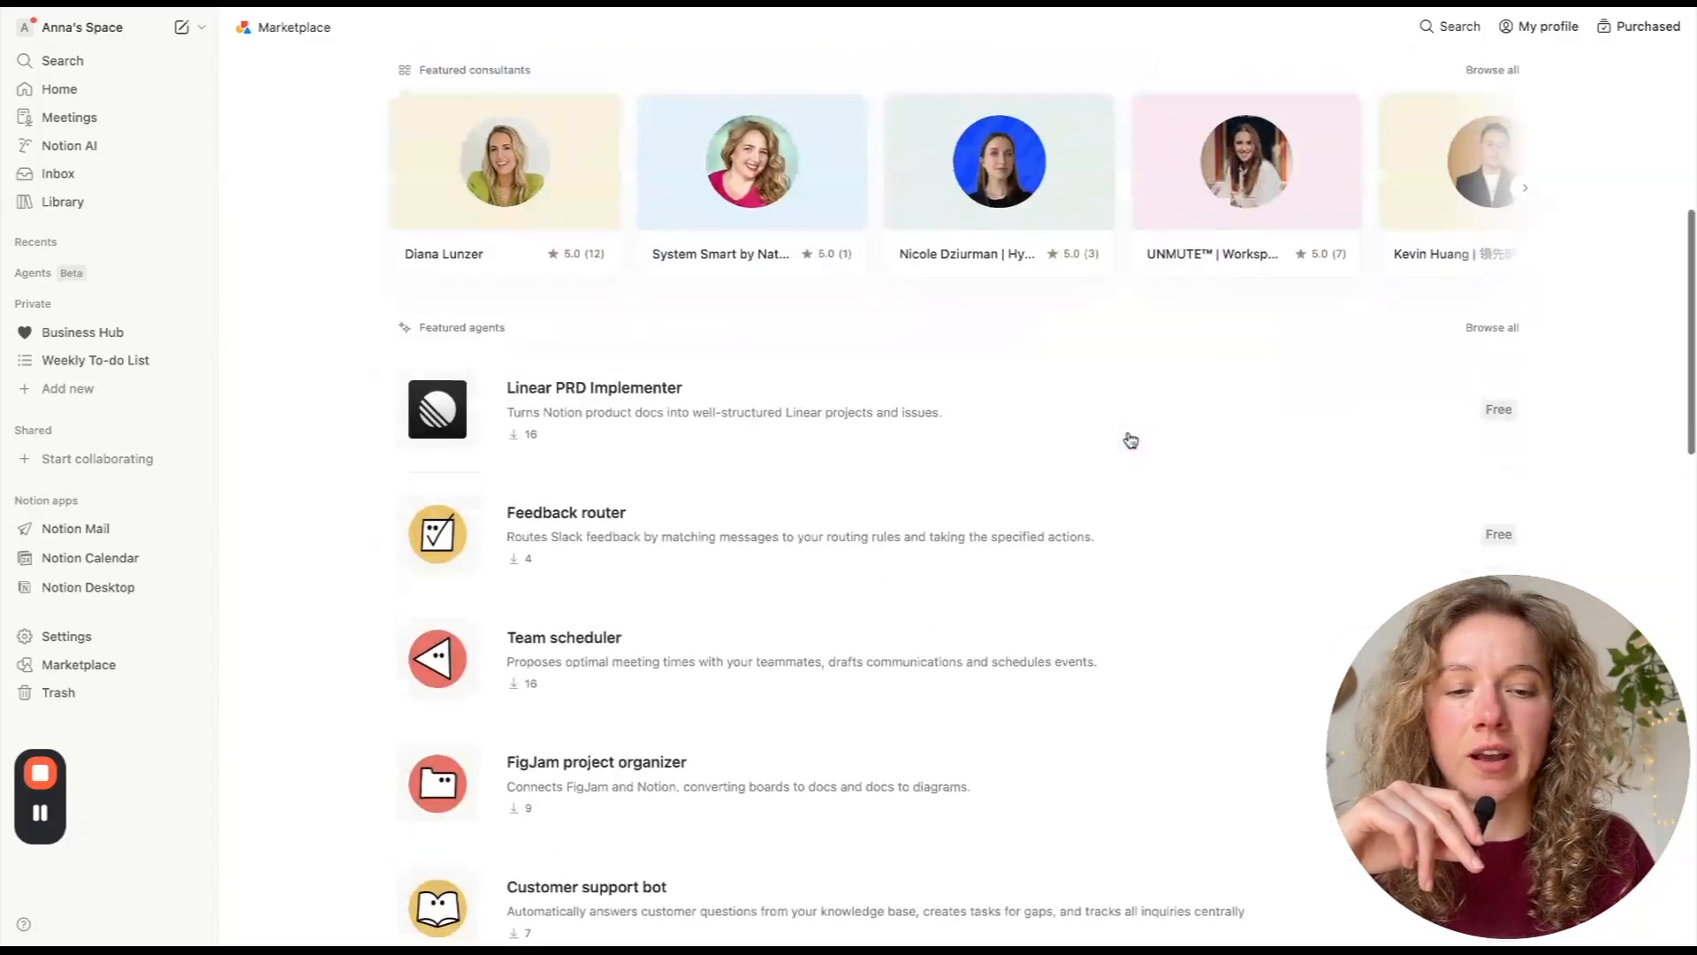
{"action": "scroll", "coordinate": [1131, 439], "scroll_direction": "up", "scroll_amount": 9}
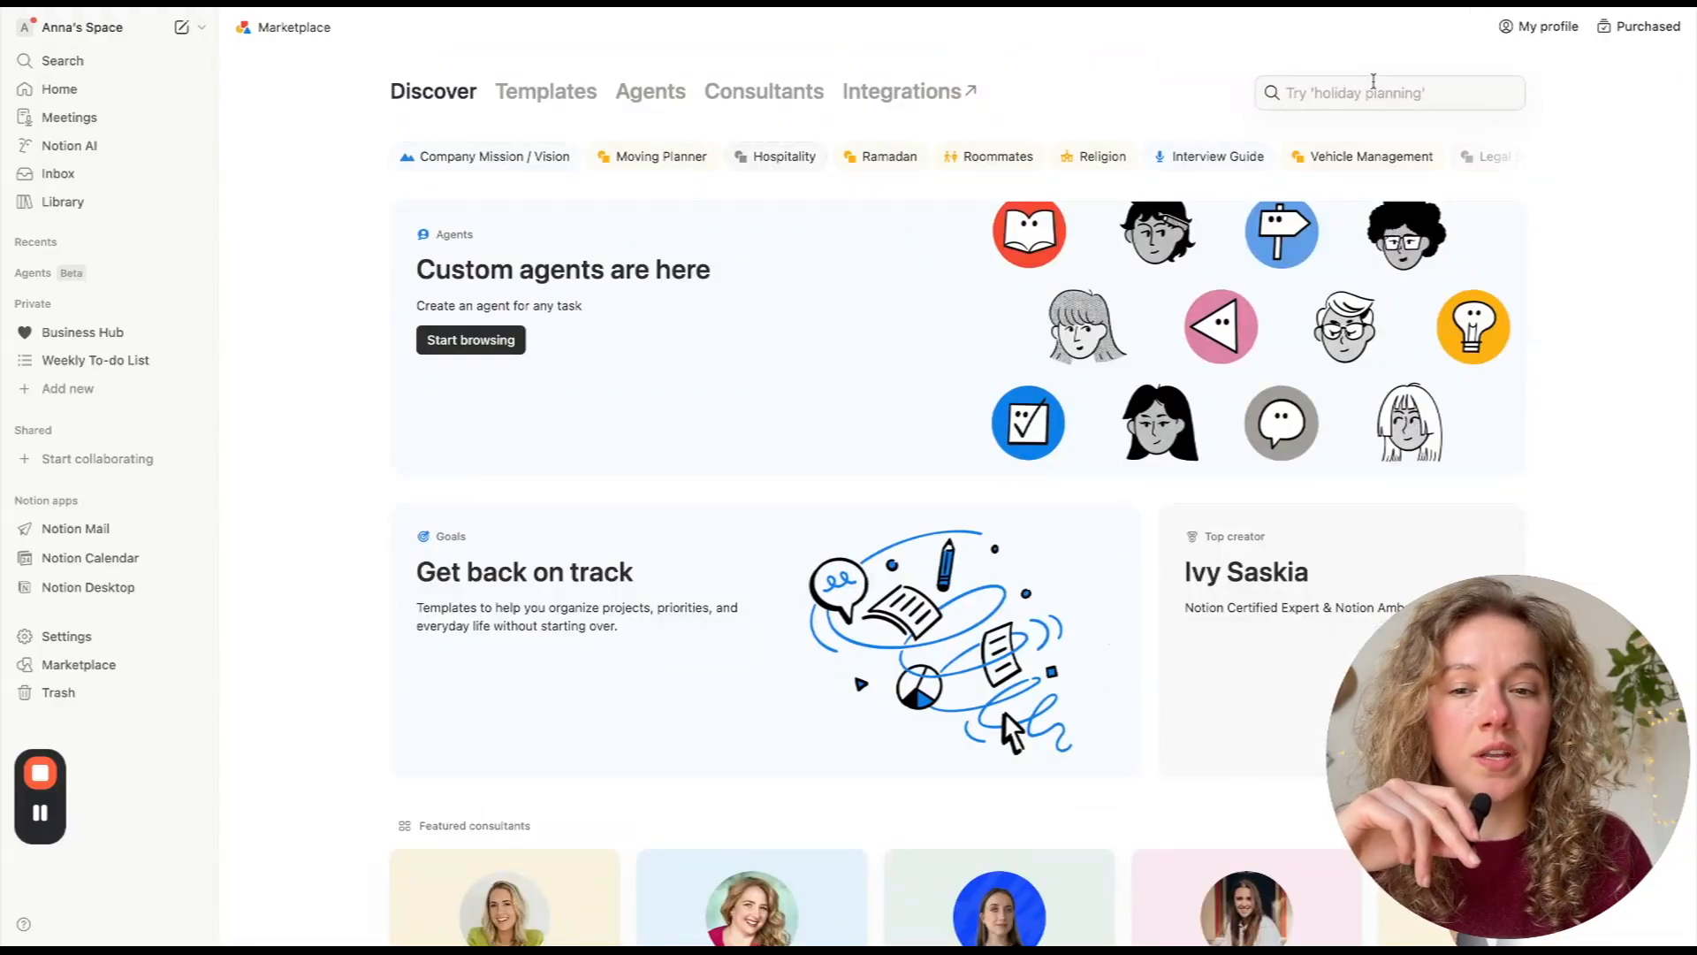
- Search the Marketplace templates for "Tasks" and browse all the search results
{"action": "left_click", "coordinate": [1347, 102]}
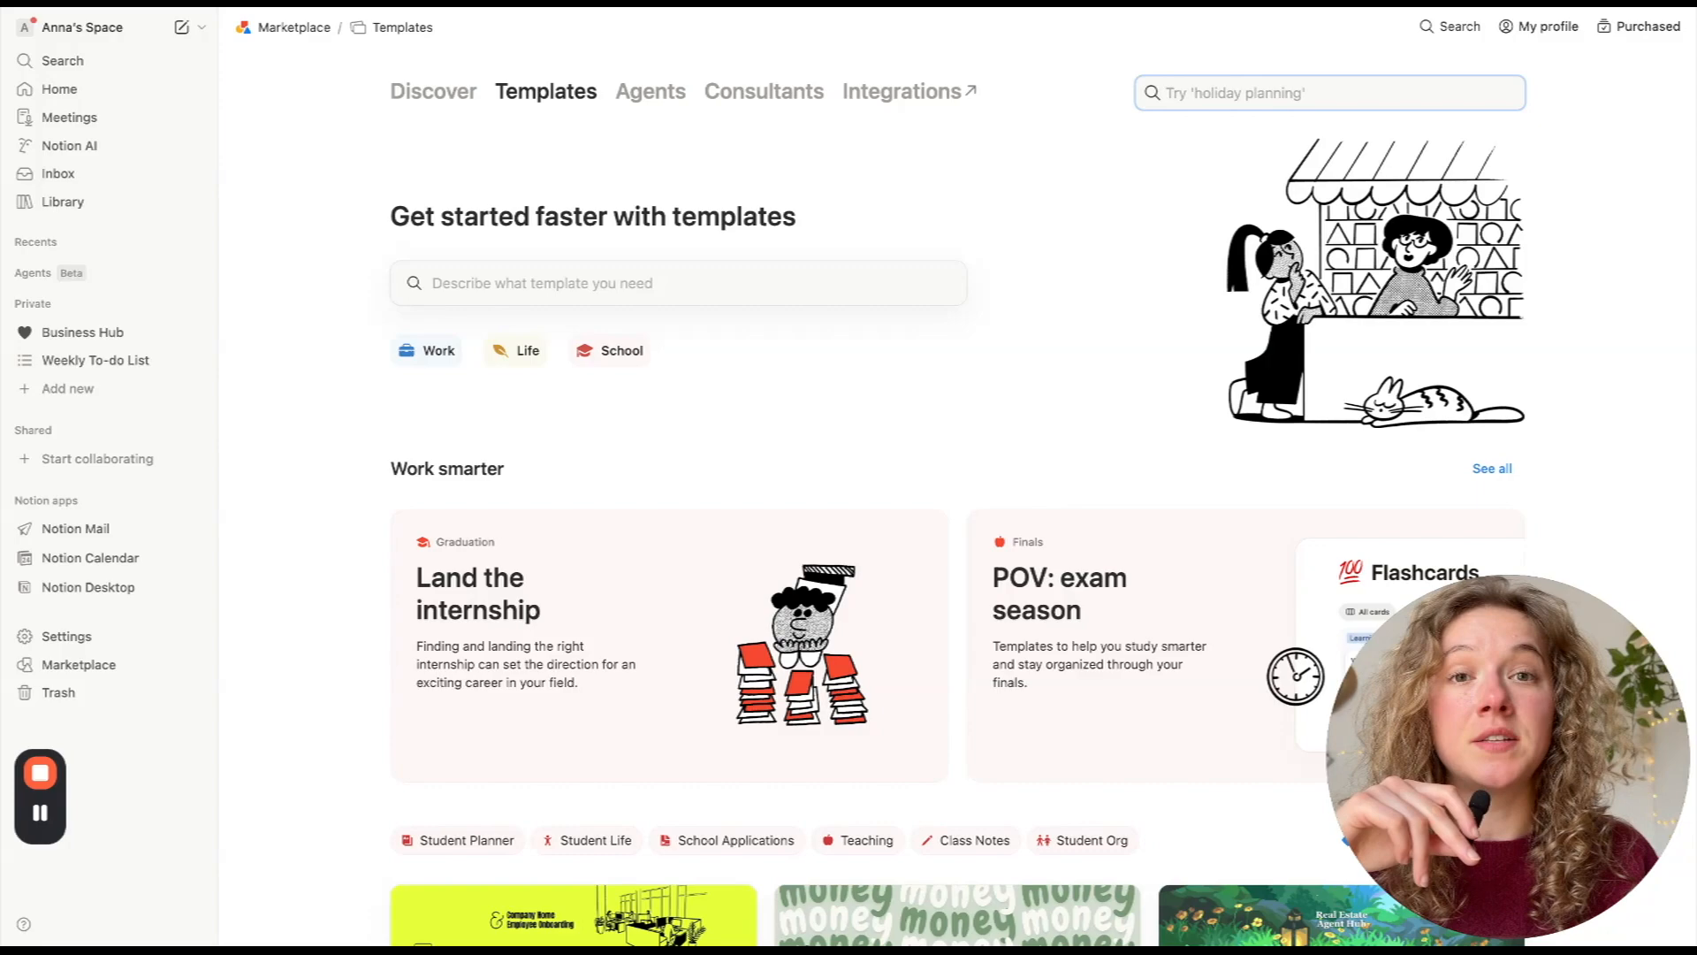
{"action": "type", "text": "Tasks"}
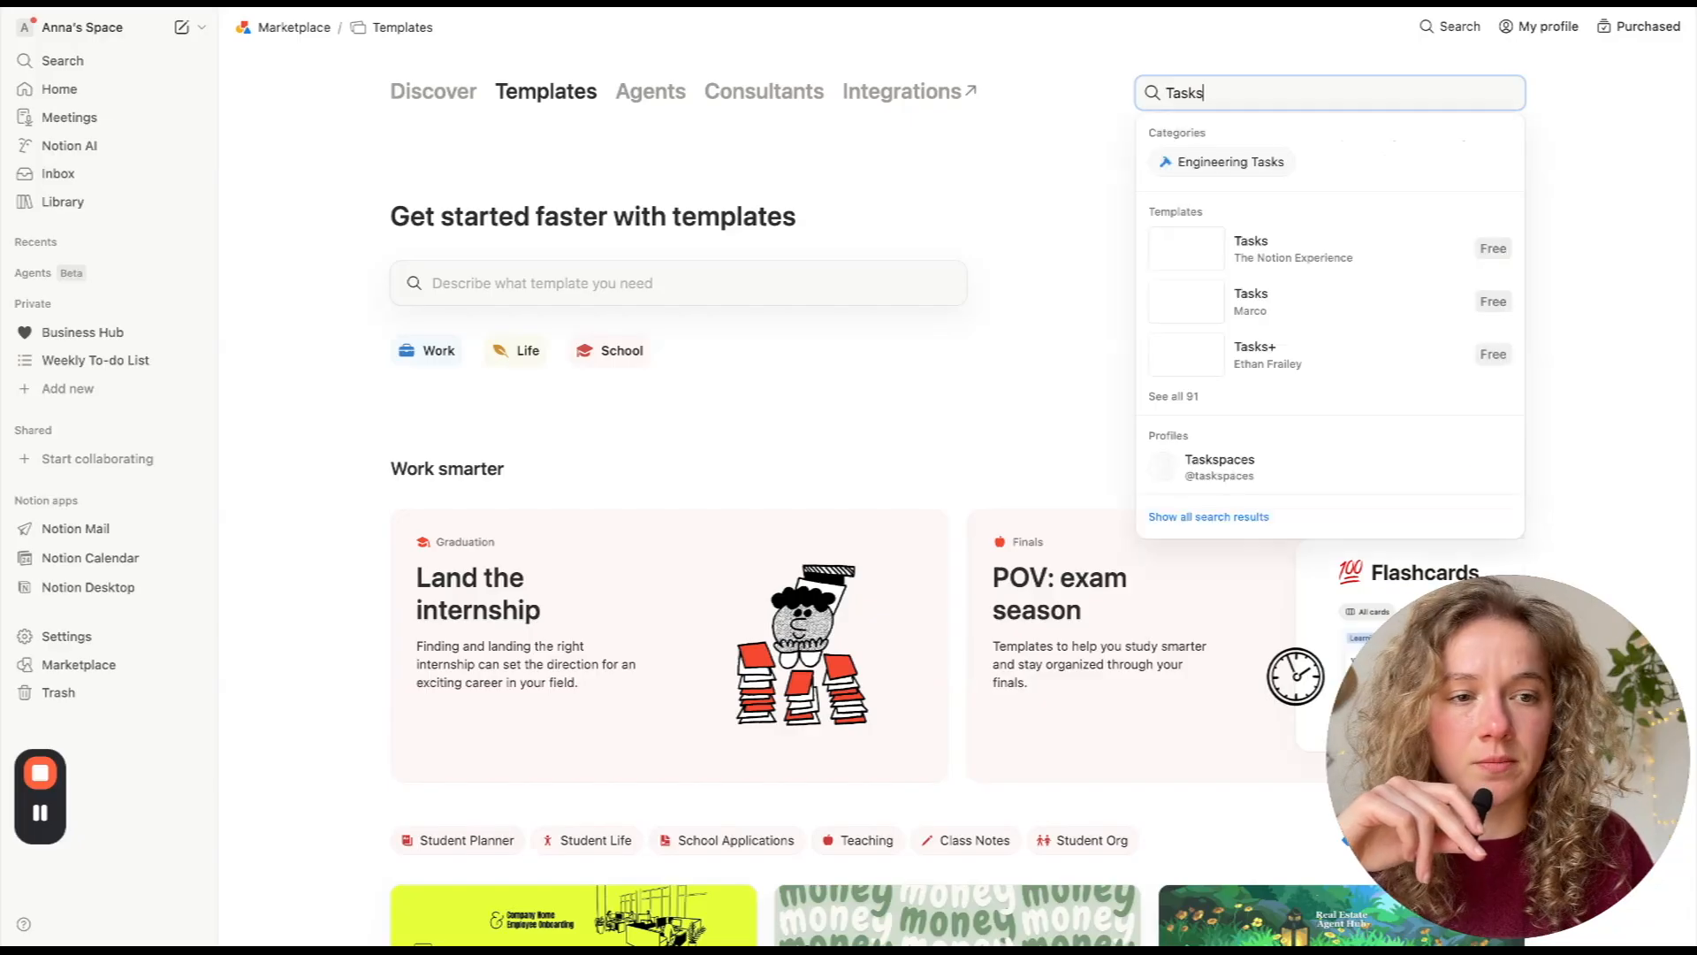
{"action": "key", "text": "Return"}
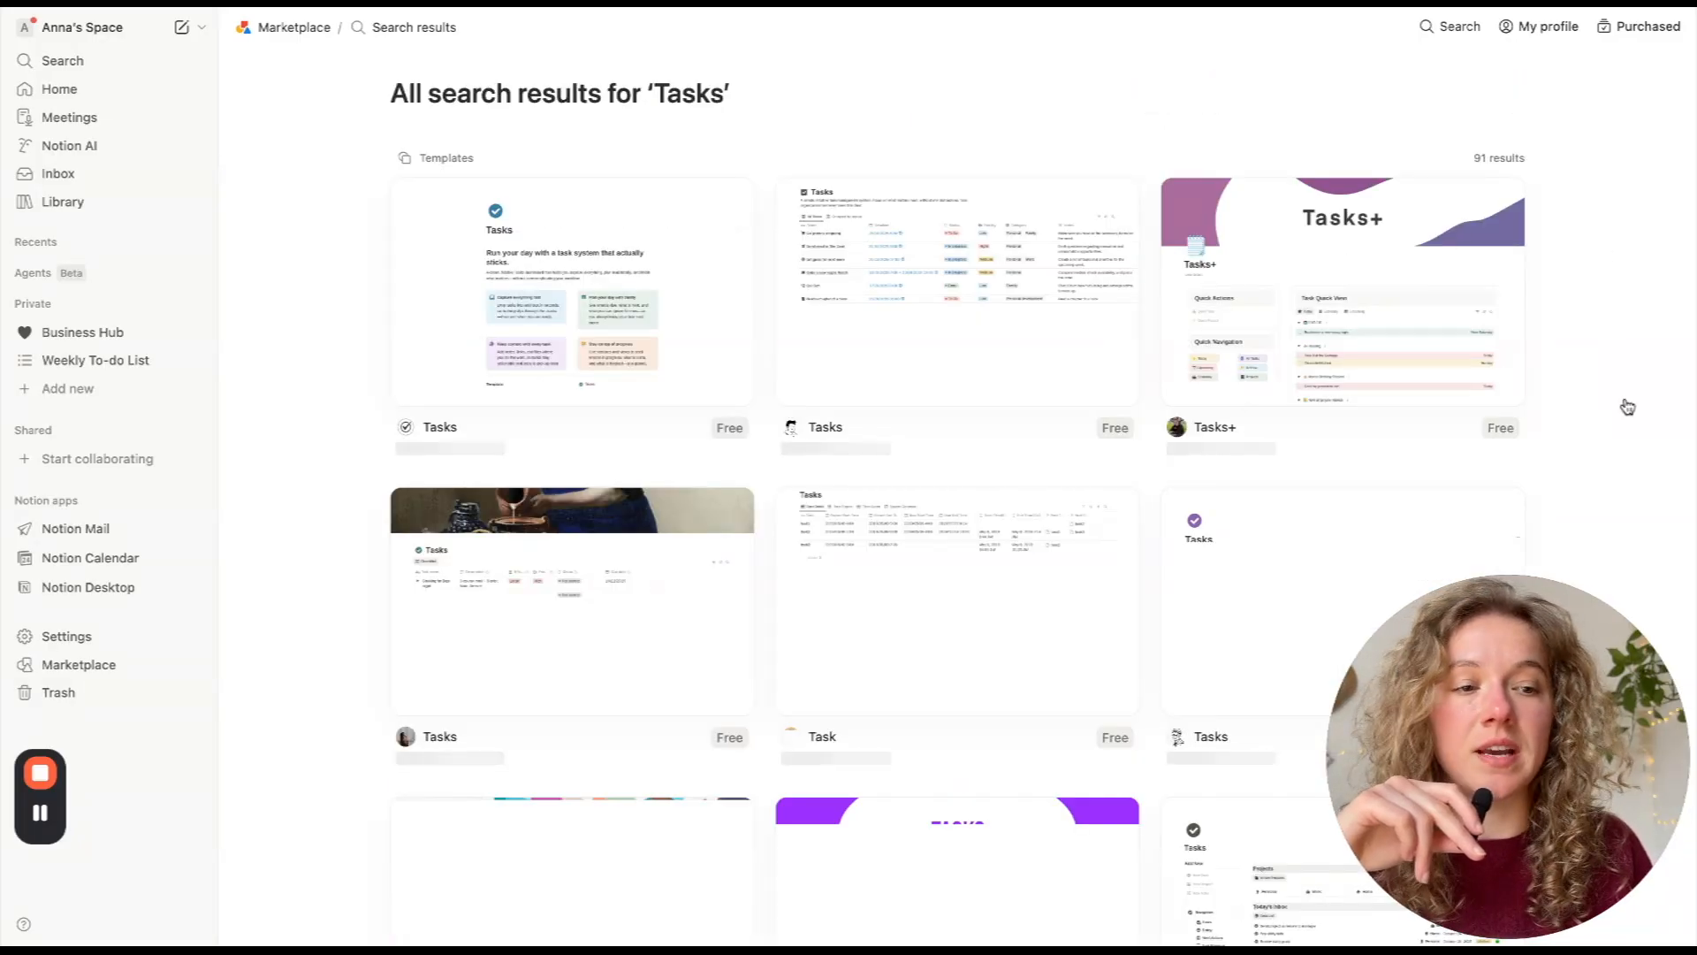
{"action": "scroll", "coordinate": [1621, 403], "scroll_direction": "down", "scroll_amount": 1}
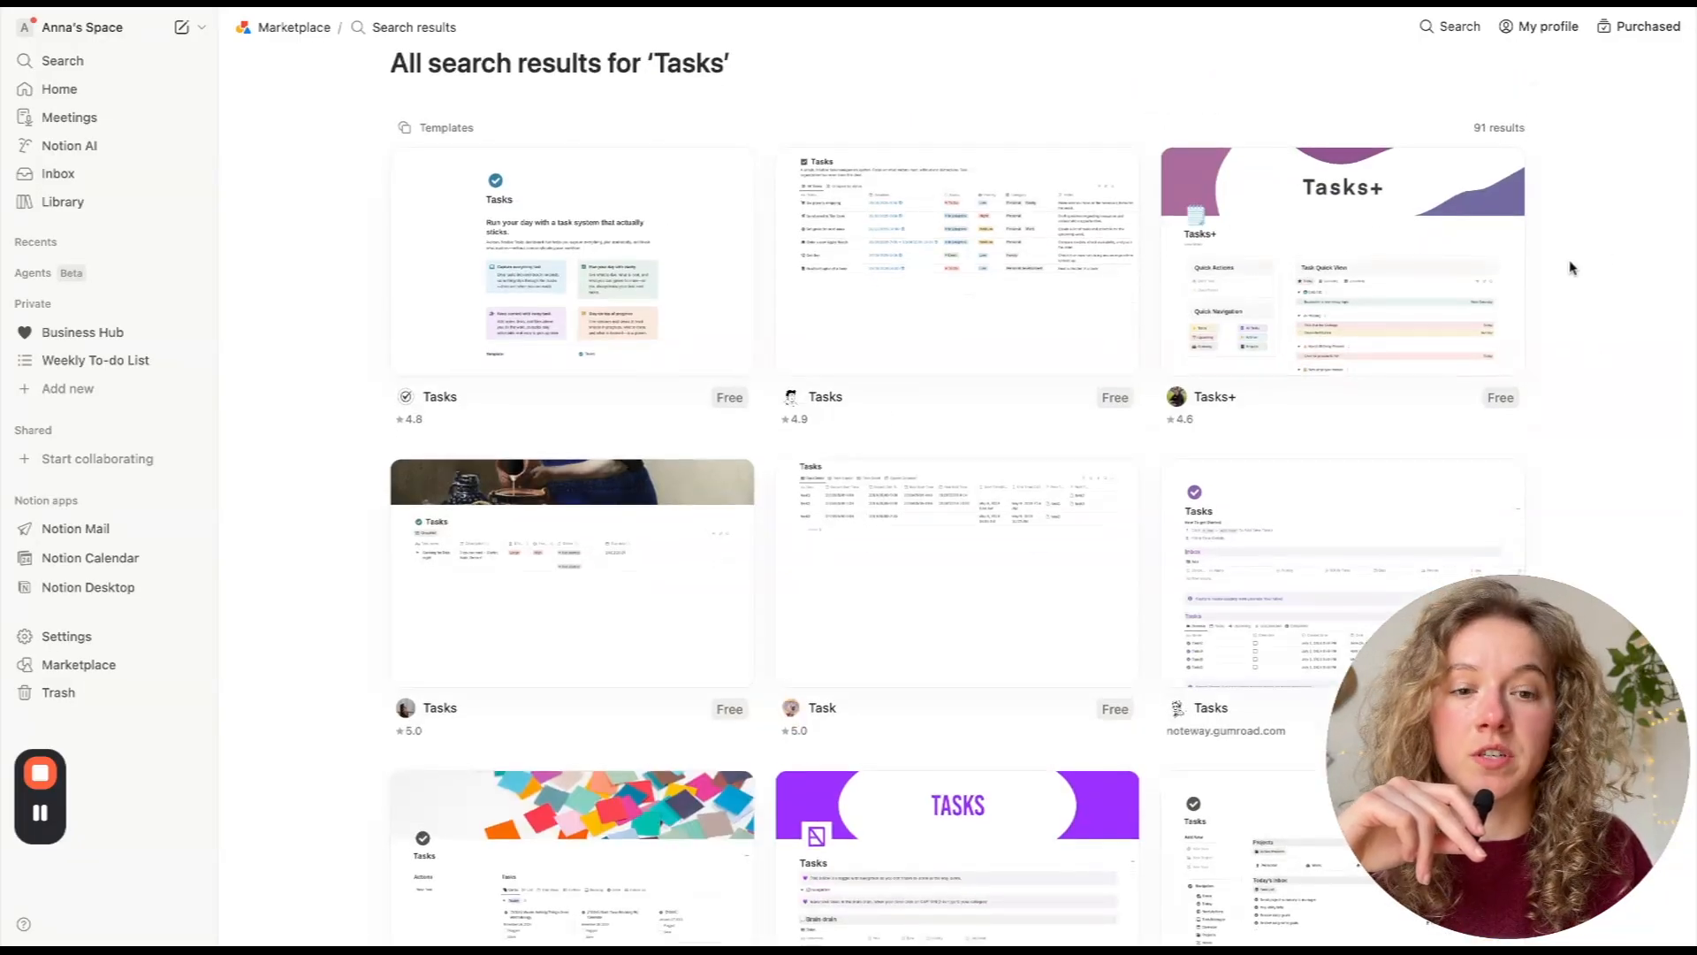
{"action": "scroll", "coordinate": [1570, 266], "scroll_direction": "down", "scroll_amount": 1}
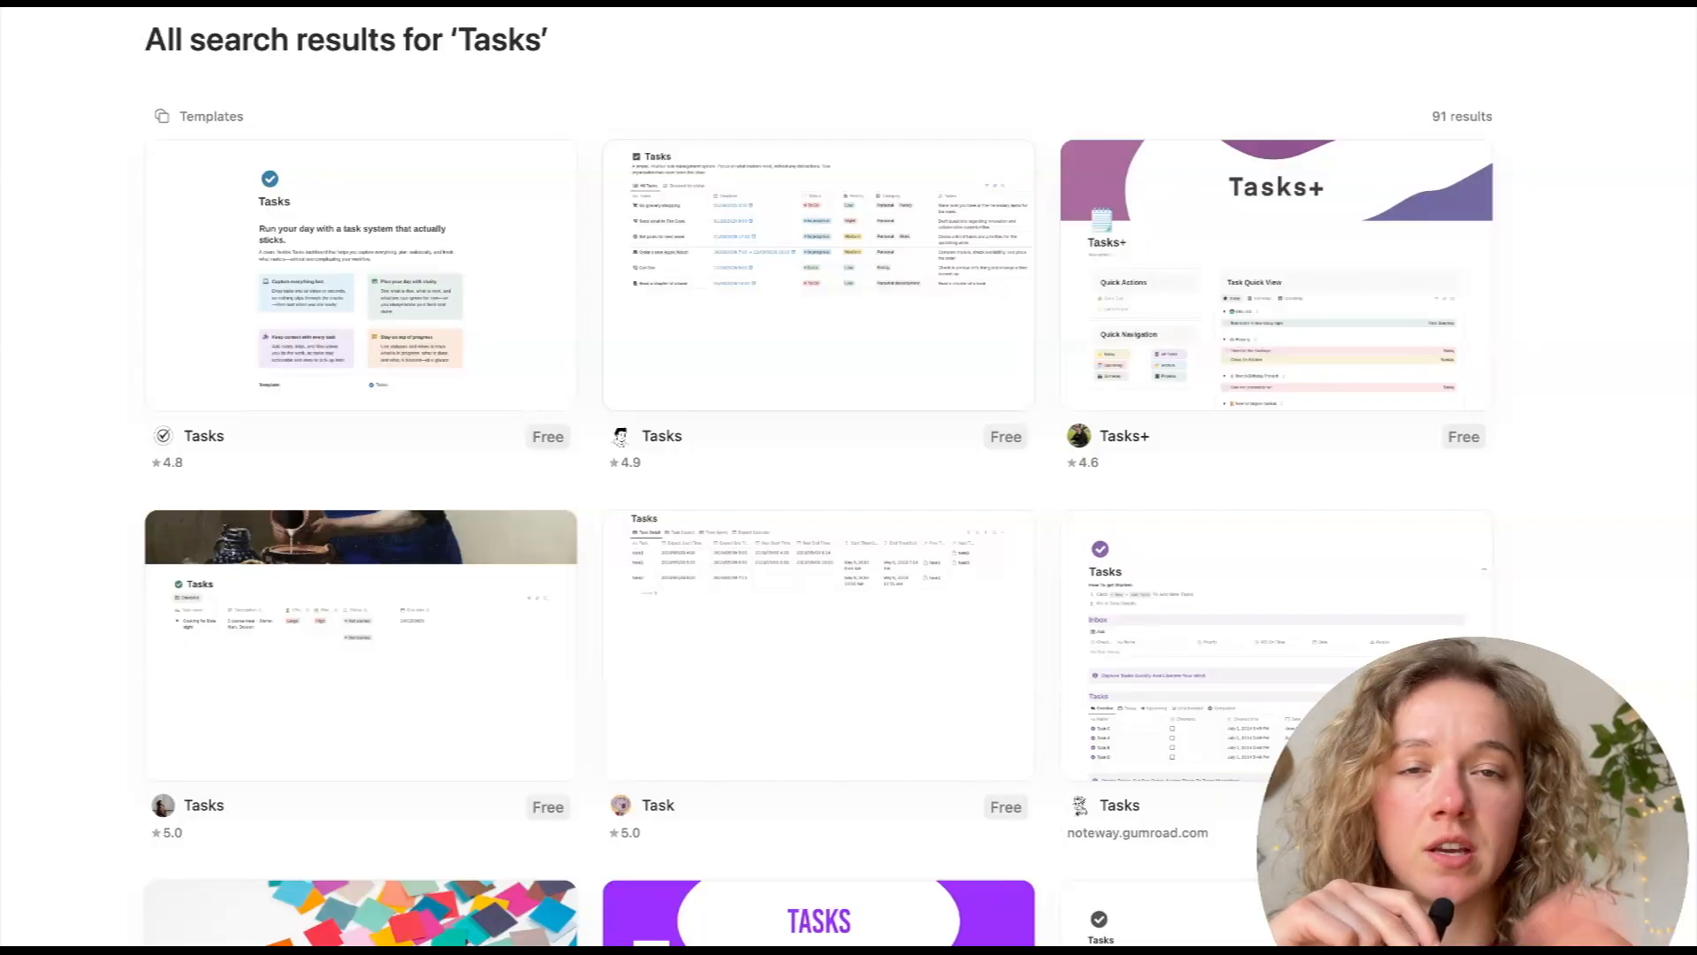
{"action": "scroll", "coordinate": [819, 478], "scroll_direction": "down", "scroll_amount": 2}
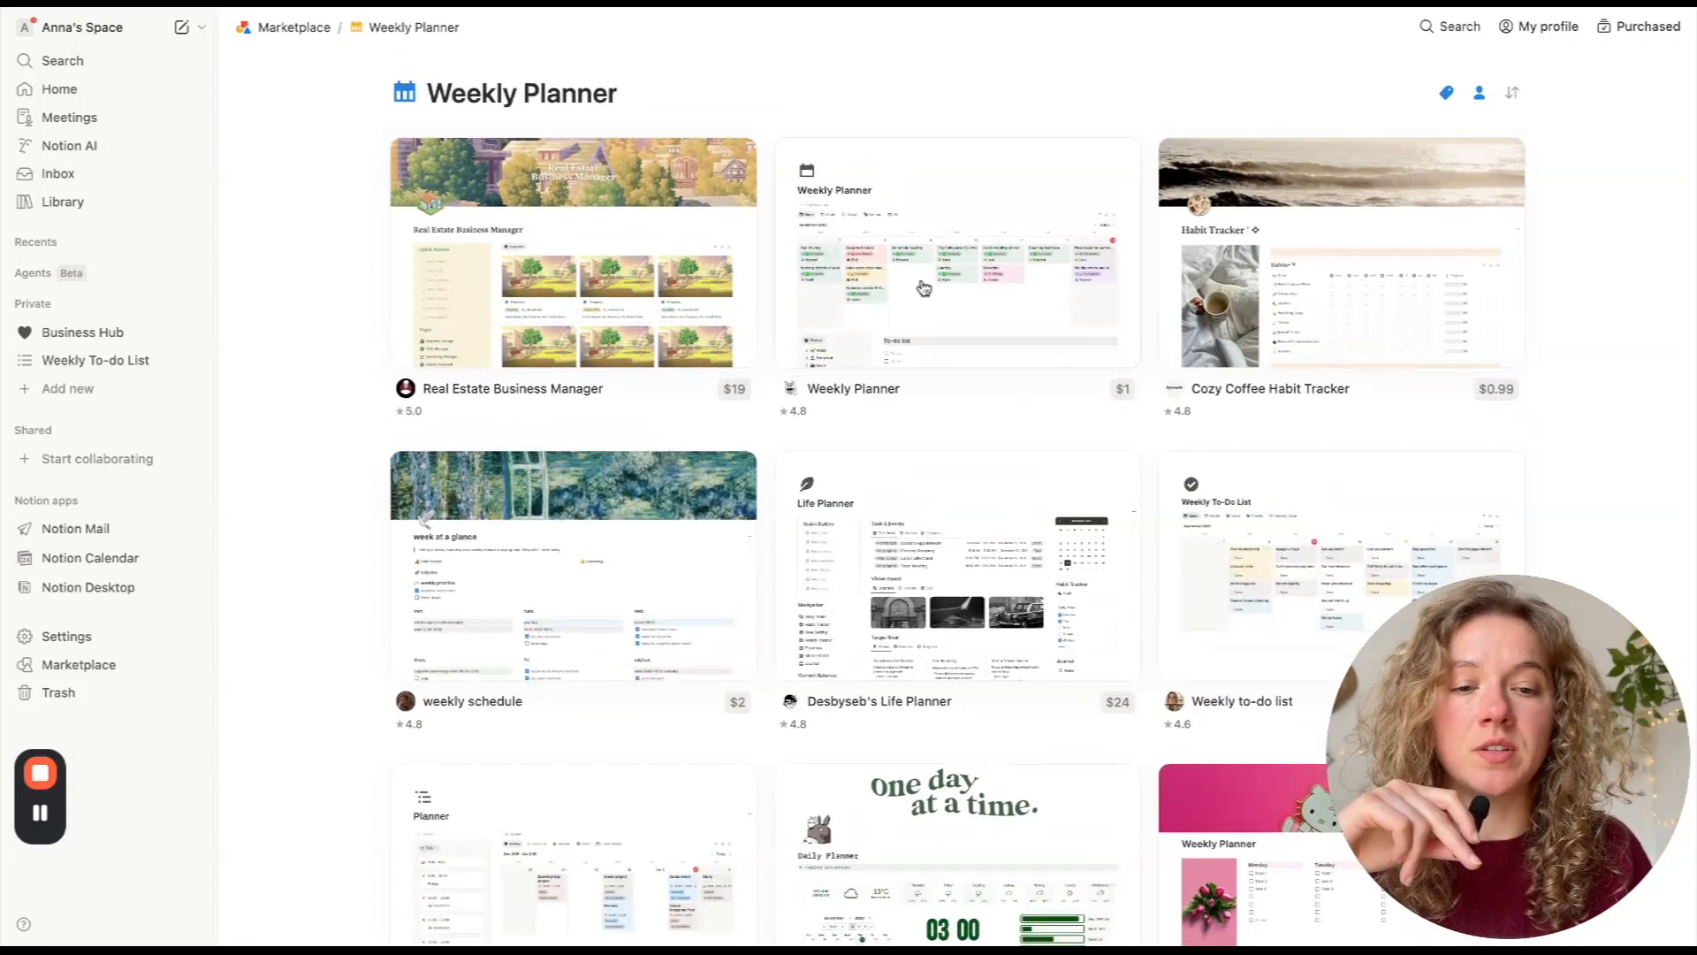
- Browse the Weekly Planner template category and filter it to show only free templates
{"action": "scroll", "coordinate": [835, 677], "scroll_direction": "down", "scroll_amount": 5}
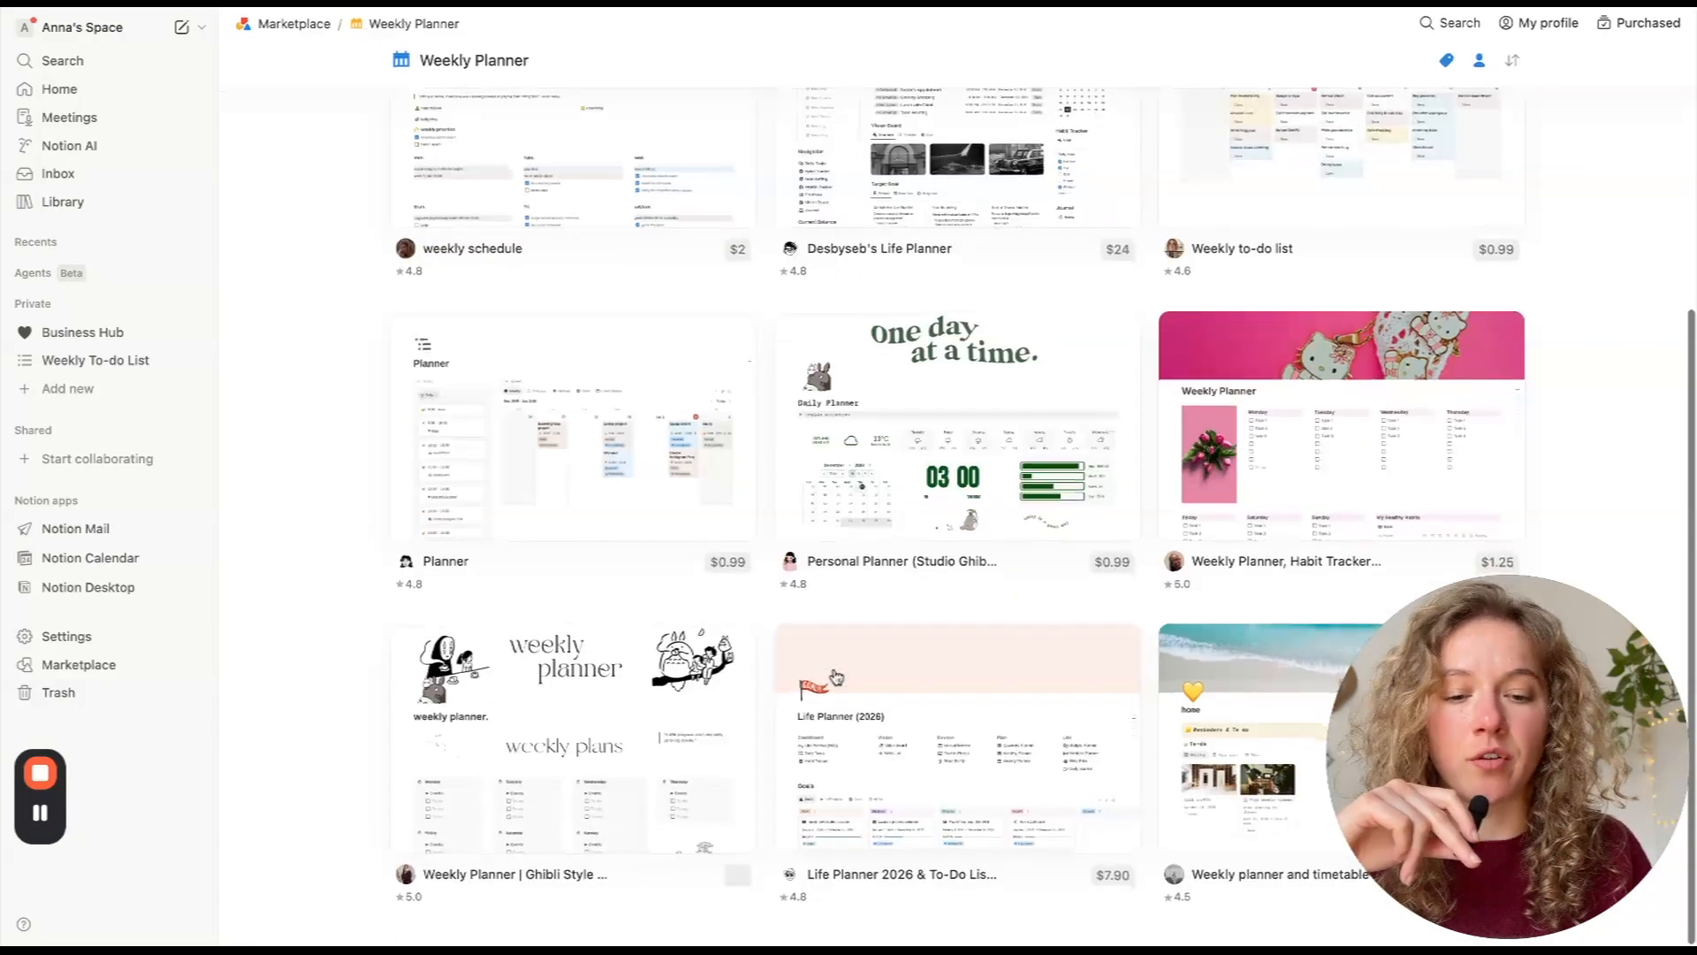
{"action": "scroll", "coordinate": [1023, 633], "scroll_direction": "up", "scroll_amount": 5}
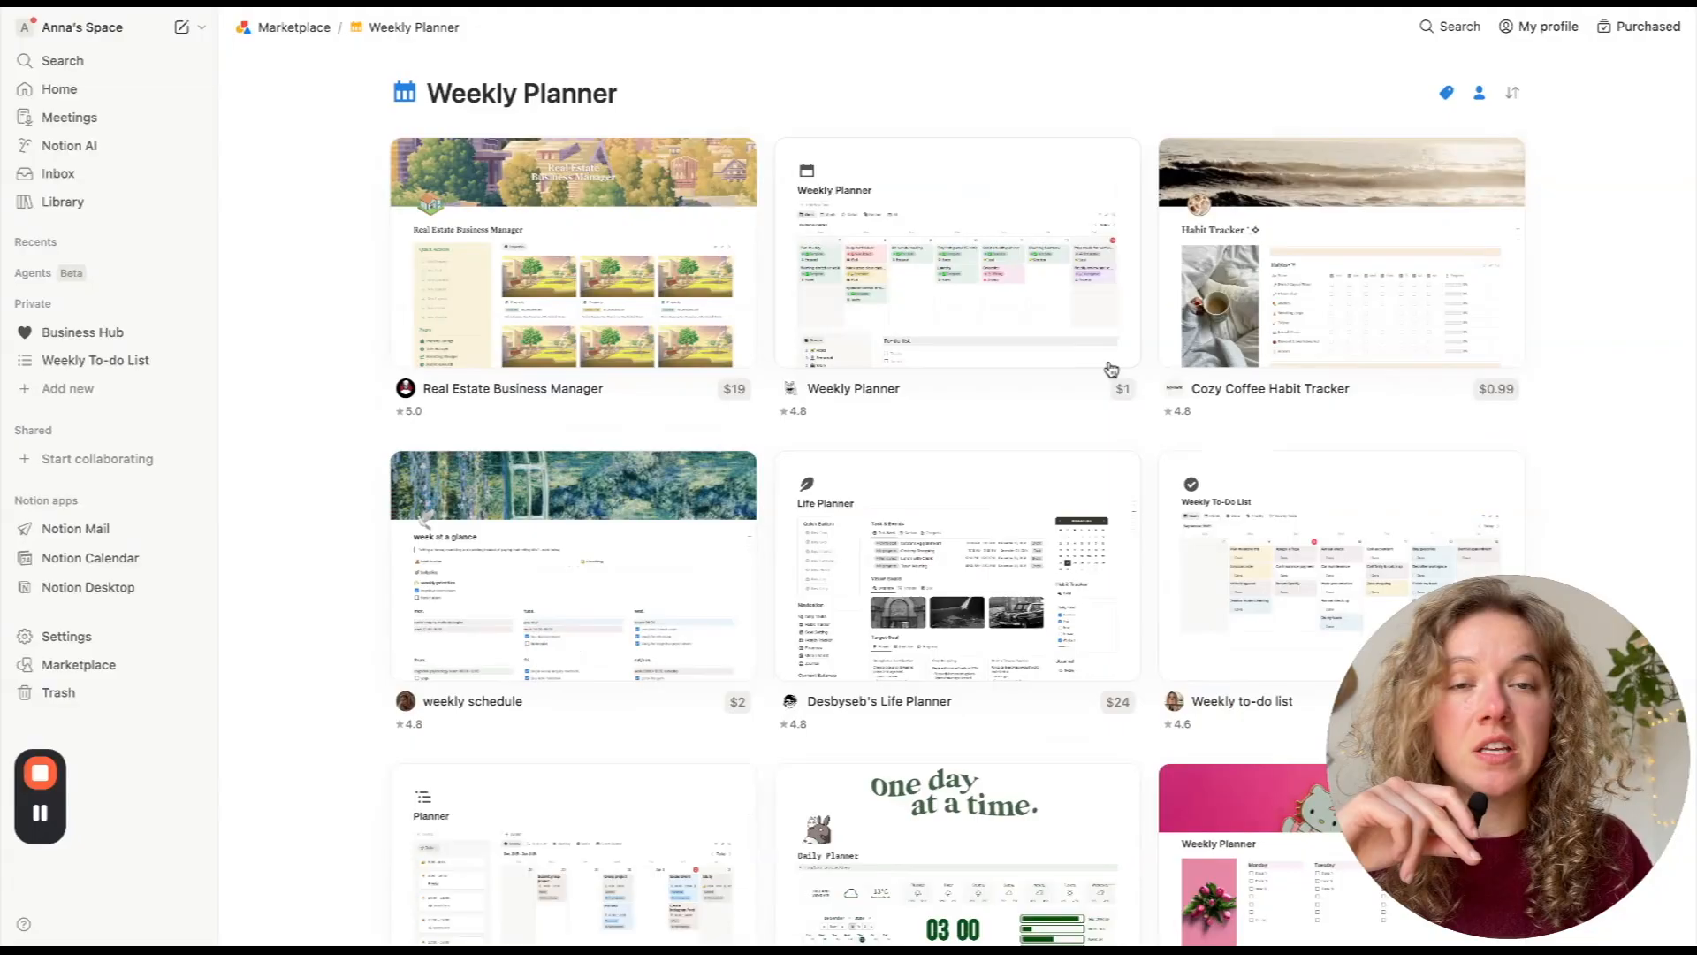
{"action": "left_click", "coordinate": [1445, 94]}
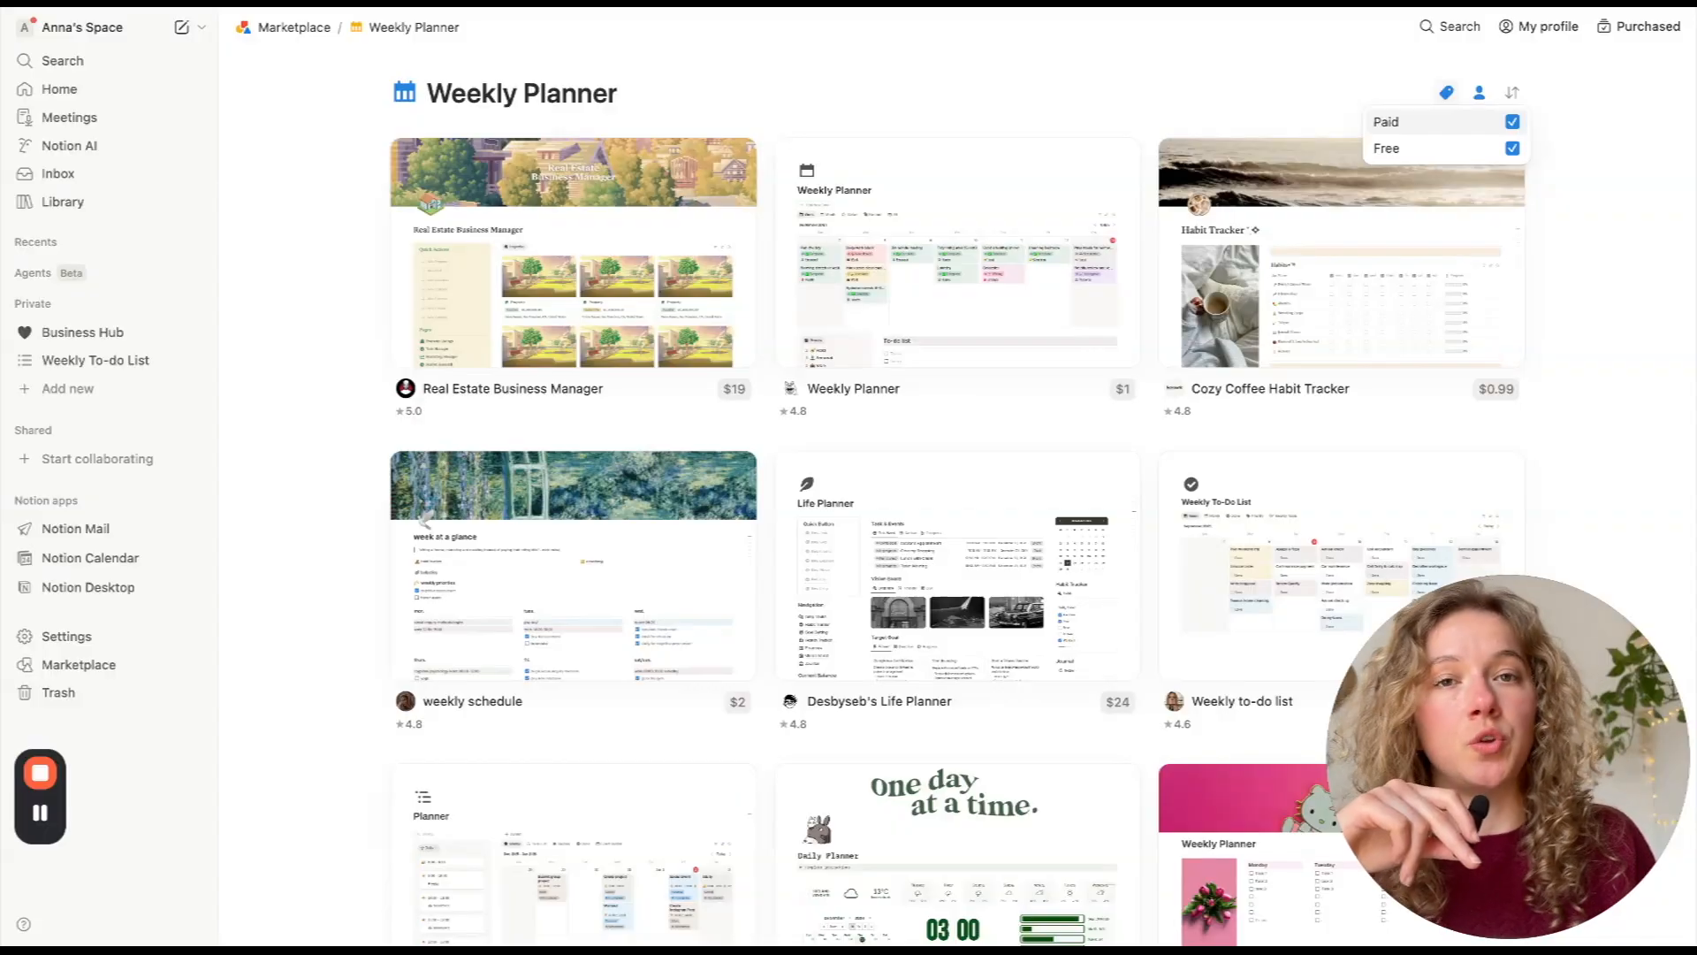
{"action": "left_click", "coordinate": [1507, 124]}
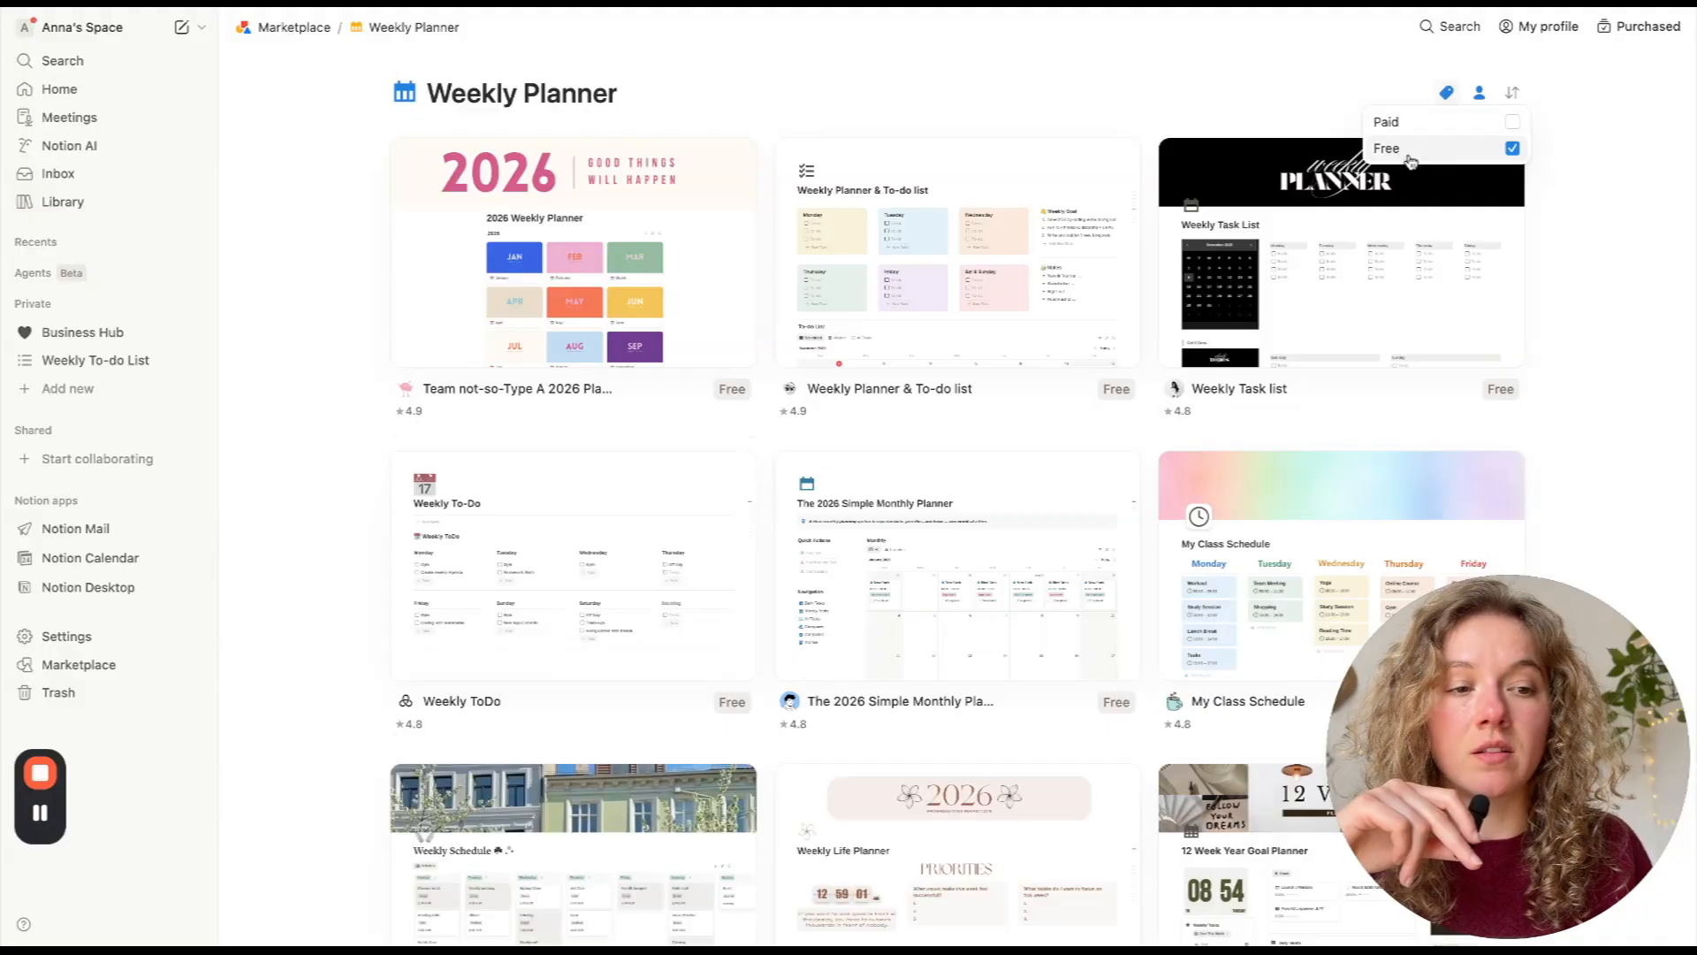
- Check the creator filter options, then open the free 12 Week Planner template and add it to the workspace
{"action": "left_click", "coordinate": [1480, 94]}
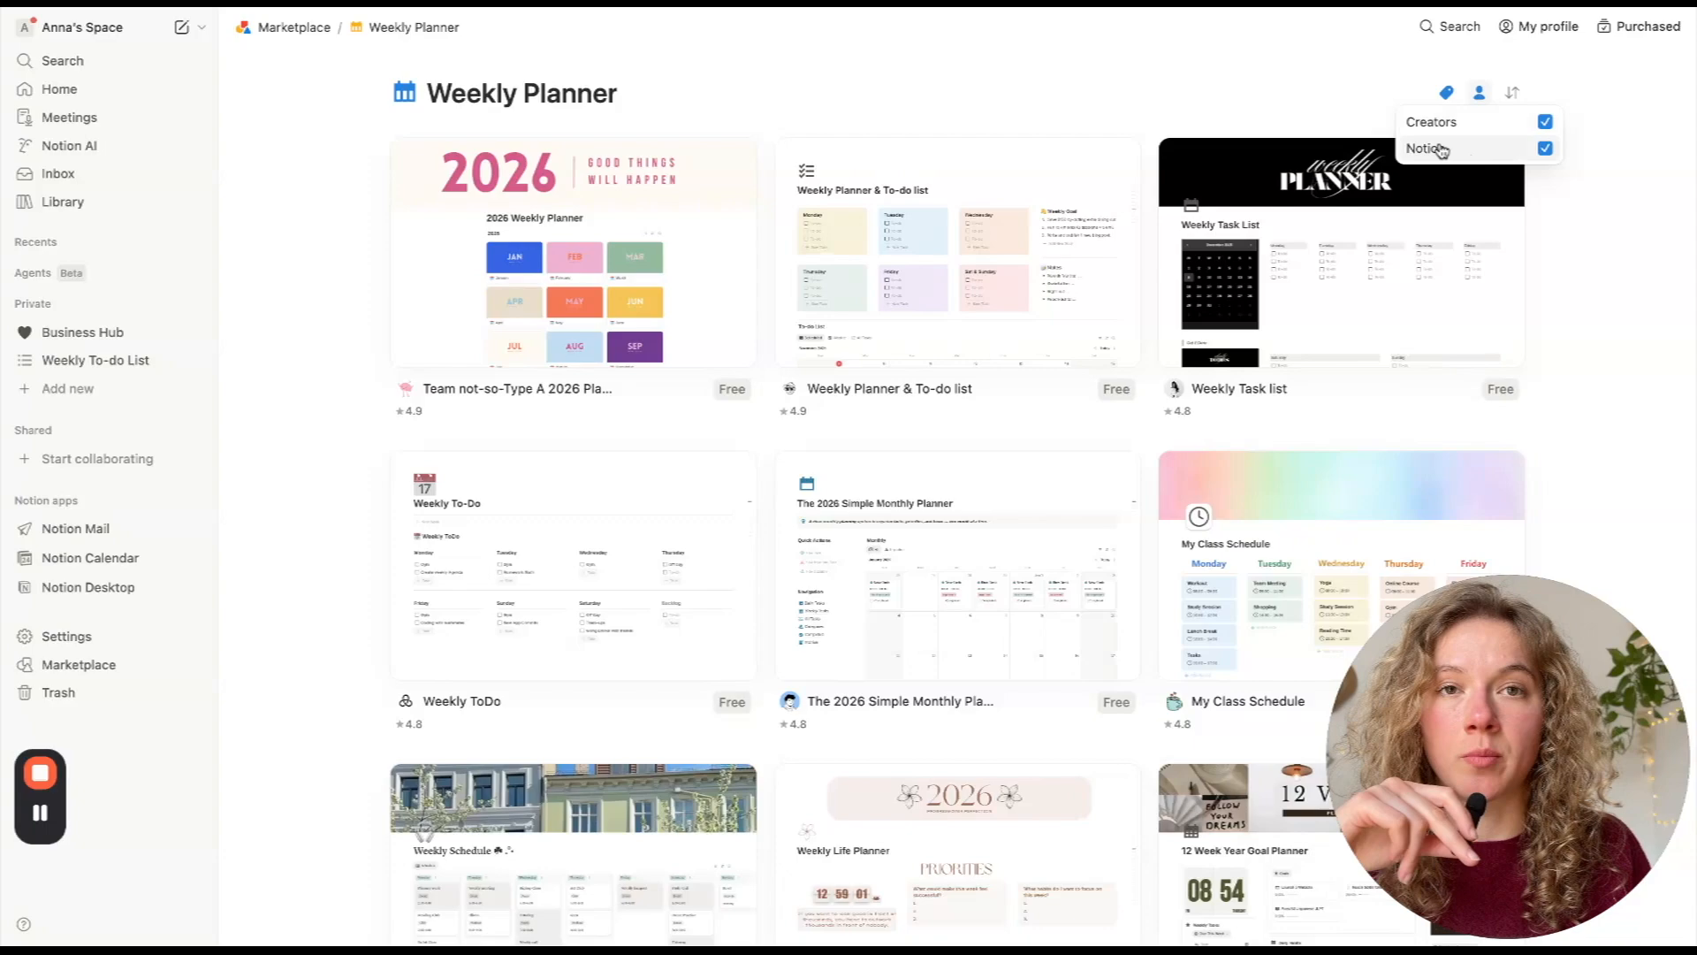
{"action": "scroll", "coordinate": [1276, 622], "scroll_direction": "down", "scroll_amount": 5}
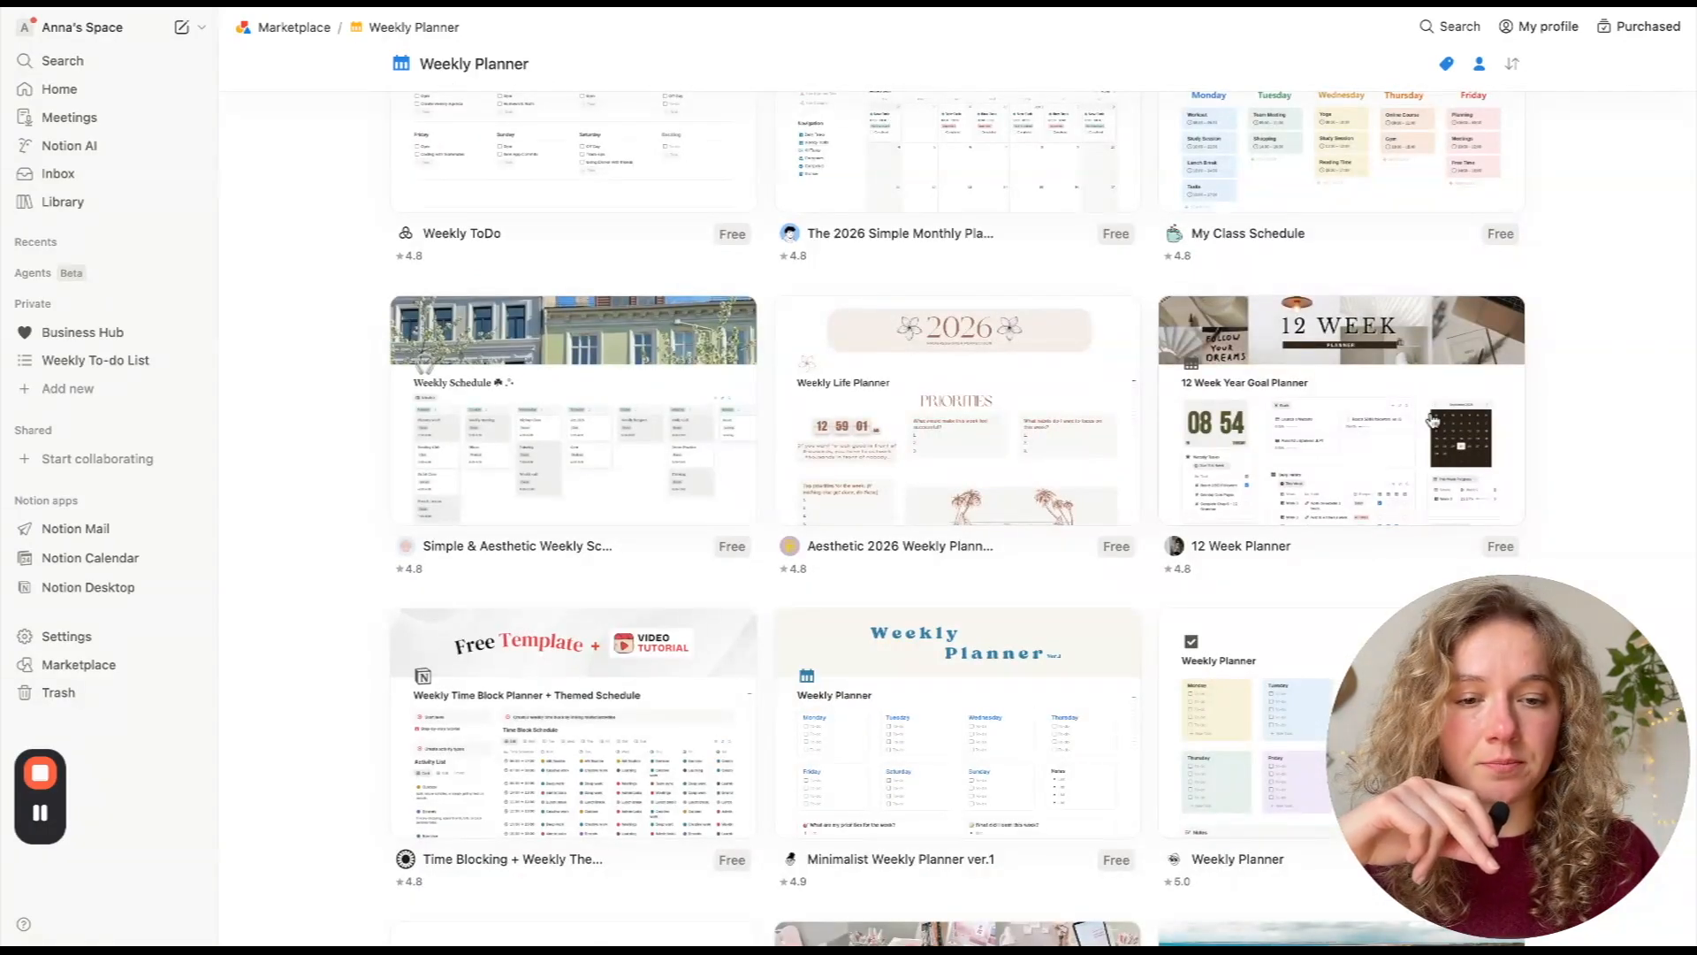
{"action": "left_click", "coordinate": [1317, 441]}
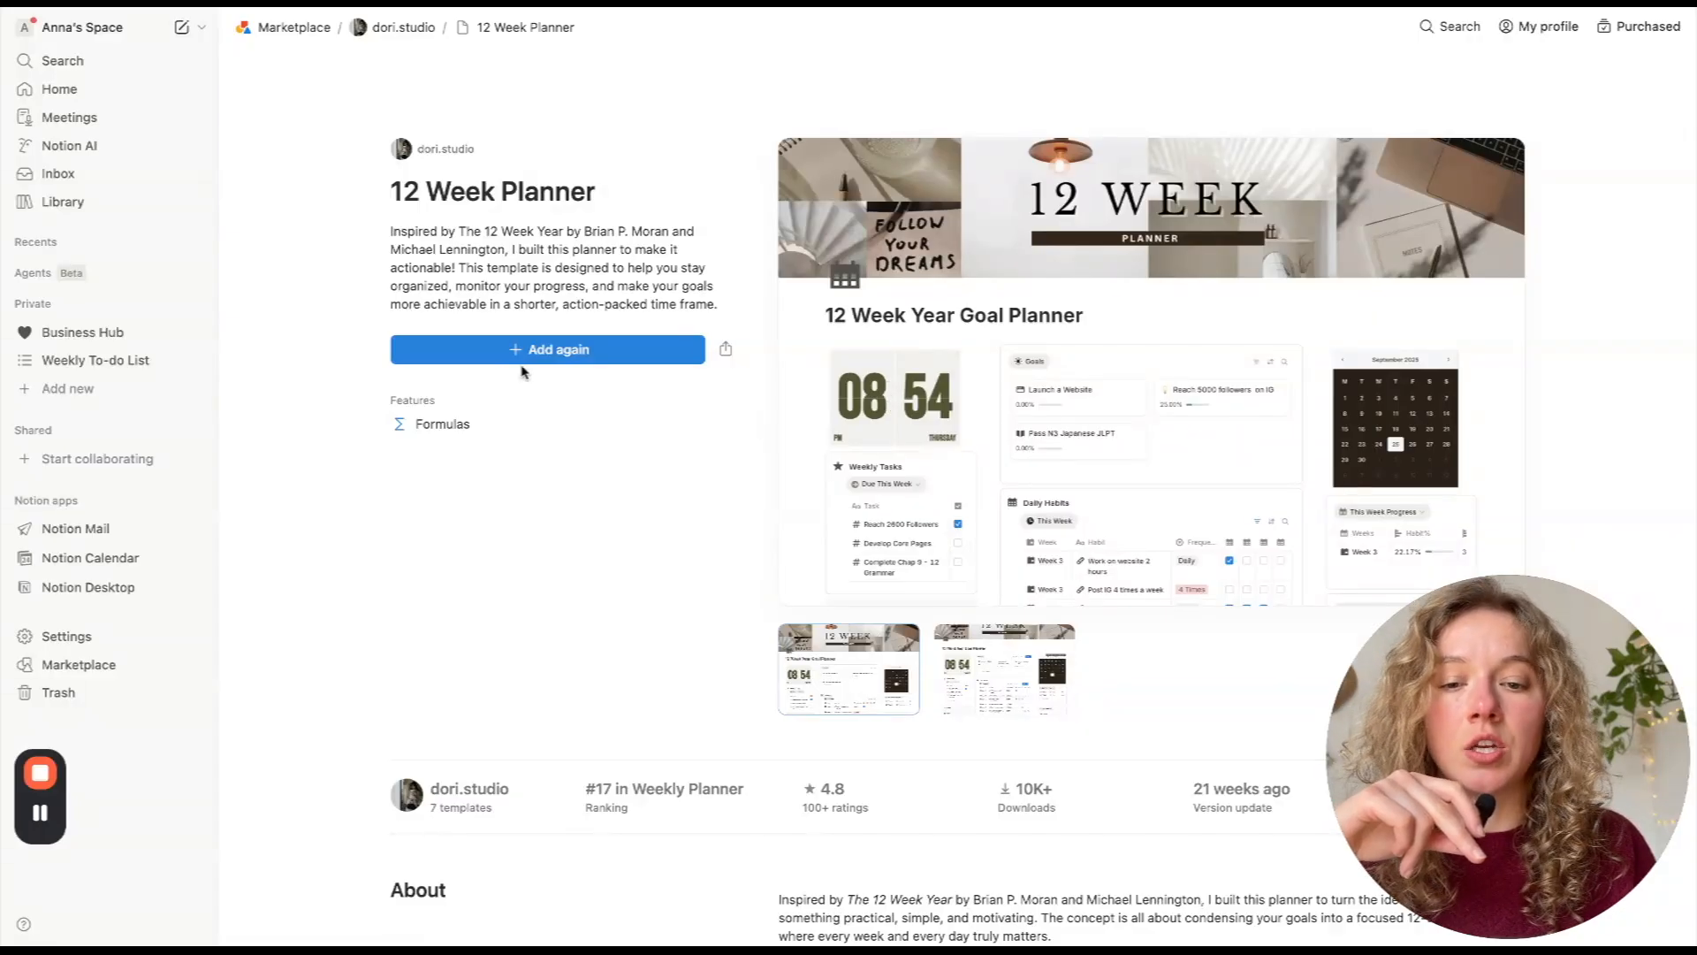
{"action": "left_click", "coordinate": [536, 356]}
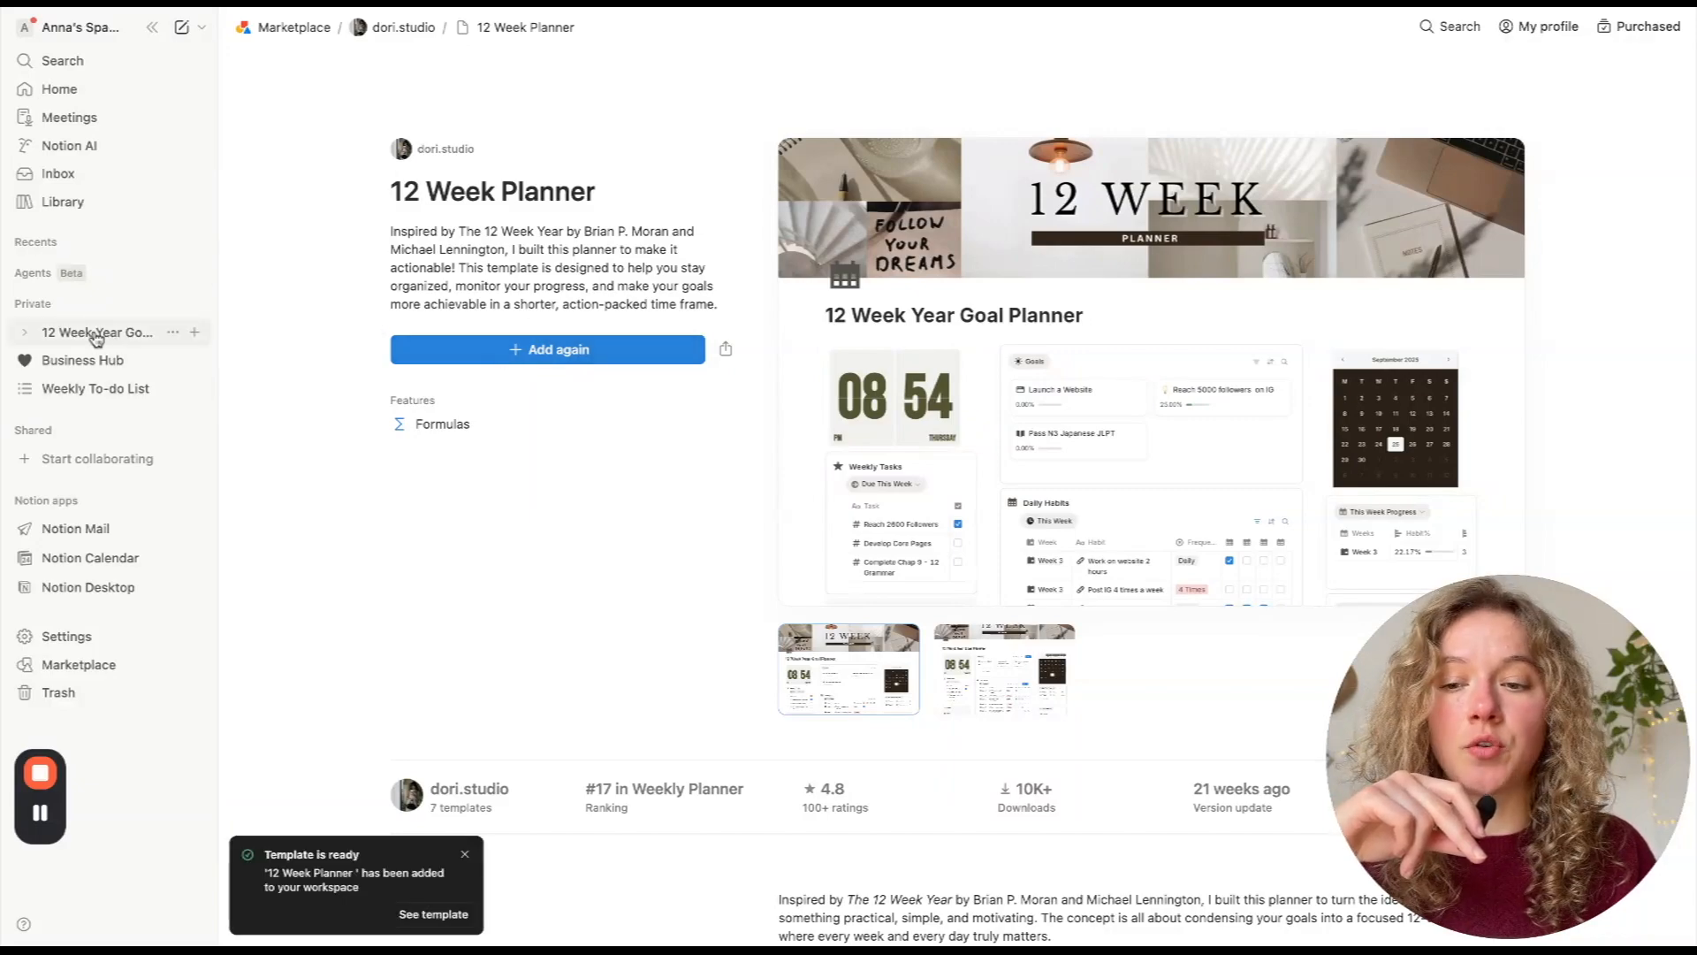
- Open the added 12 Week Year Goal Planner page, look over its layout and copy the clock embed above Weekly Tasks
{"action": "left_click", "coordinate": [97, 337]}
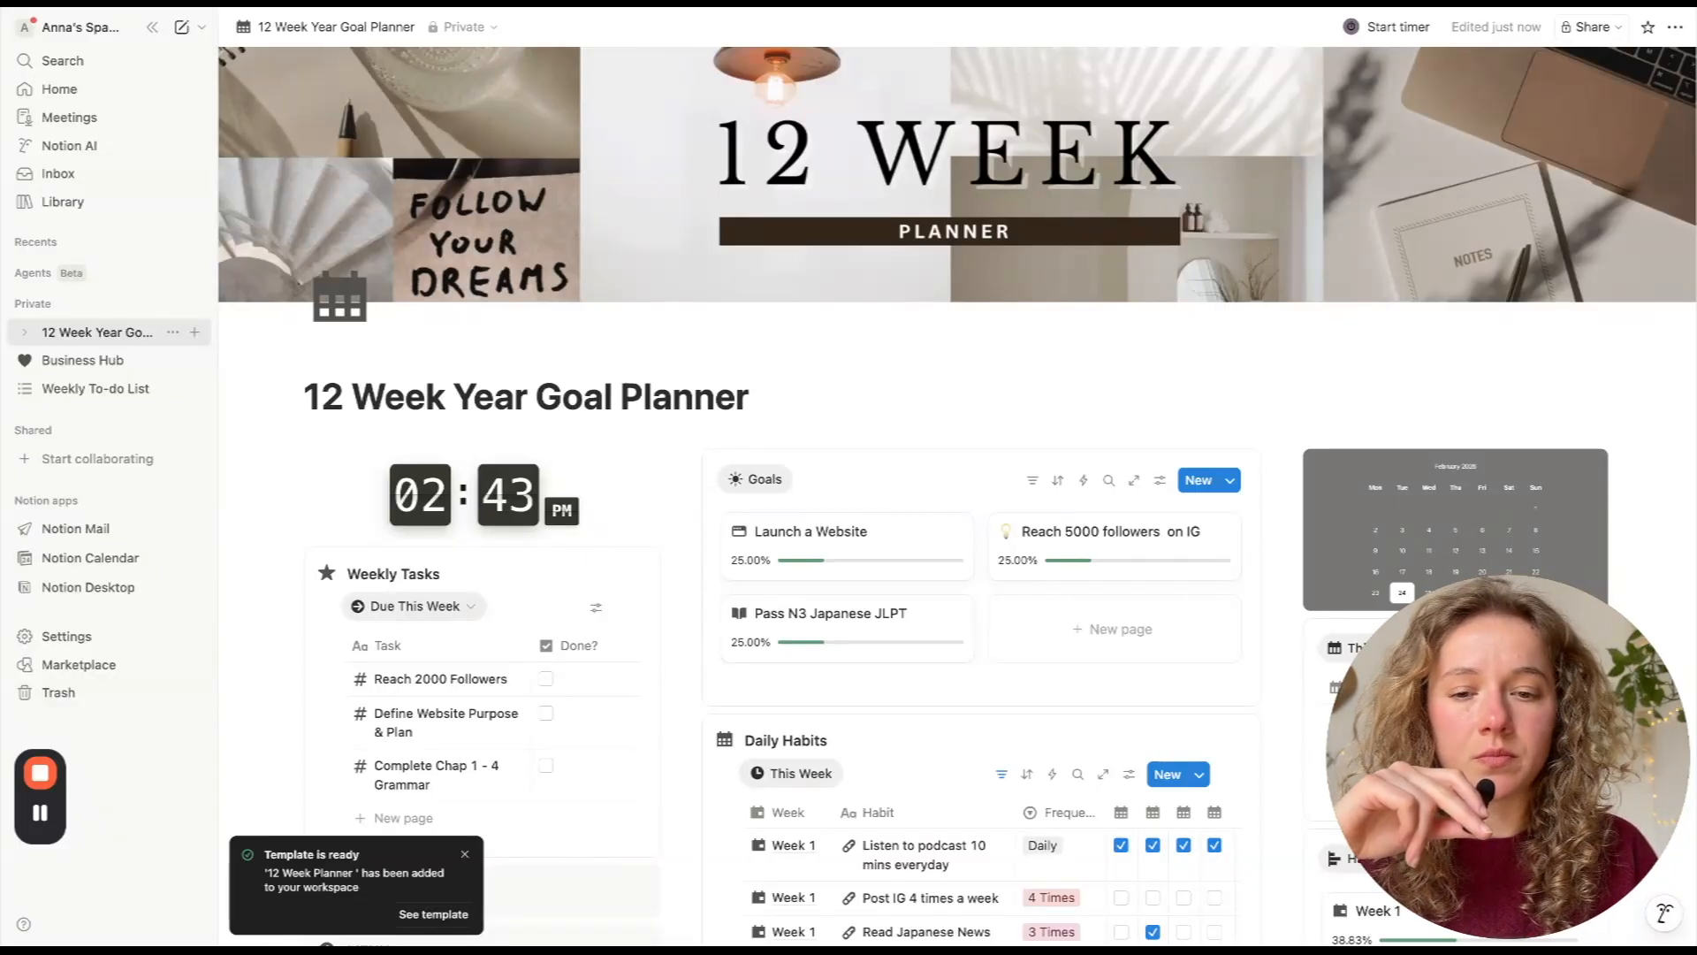
{"action": "scroll", "coordinate": [907, 539], "scroll_direction": "down", "scroll_amount": 4}
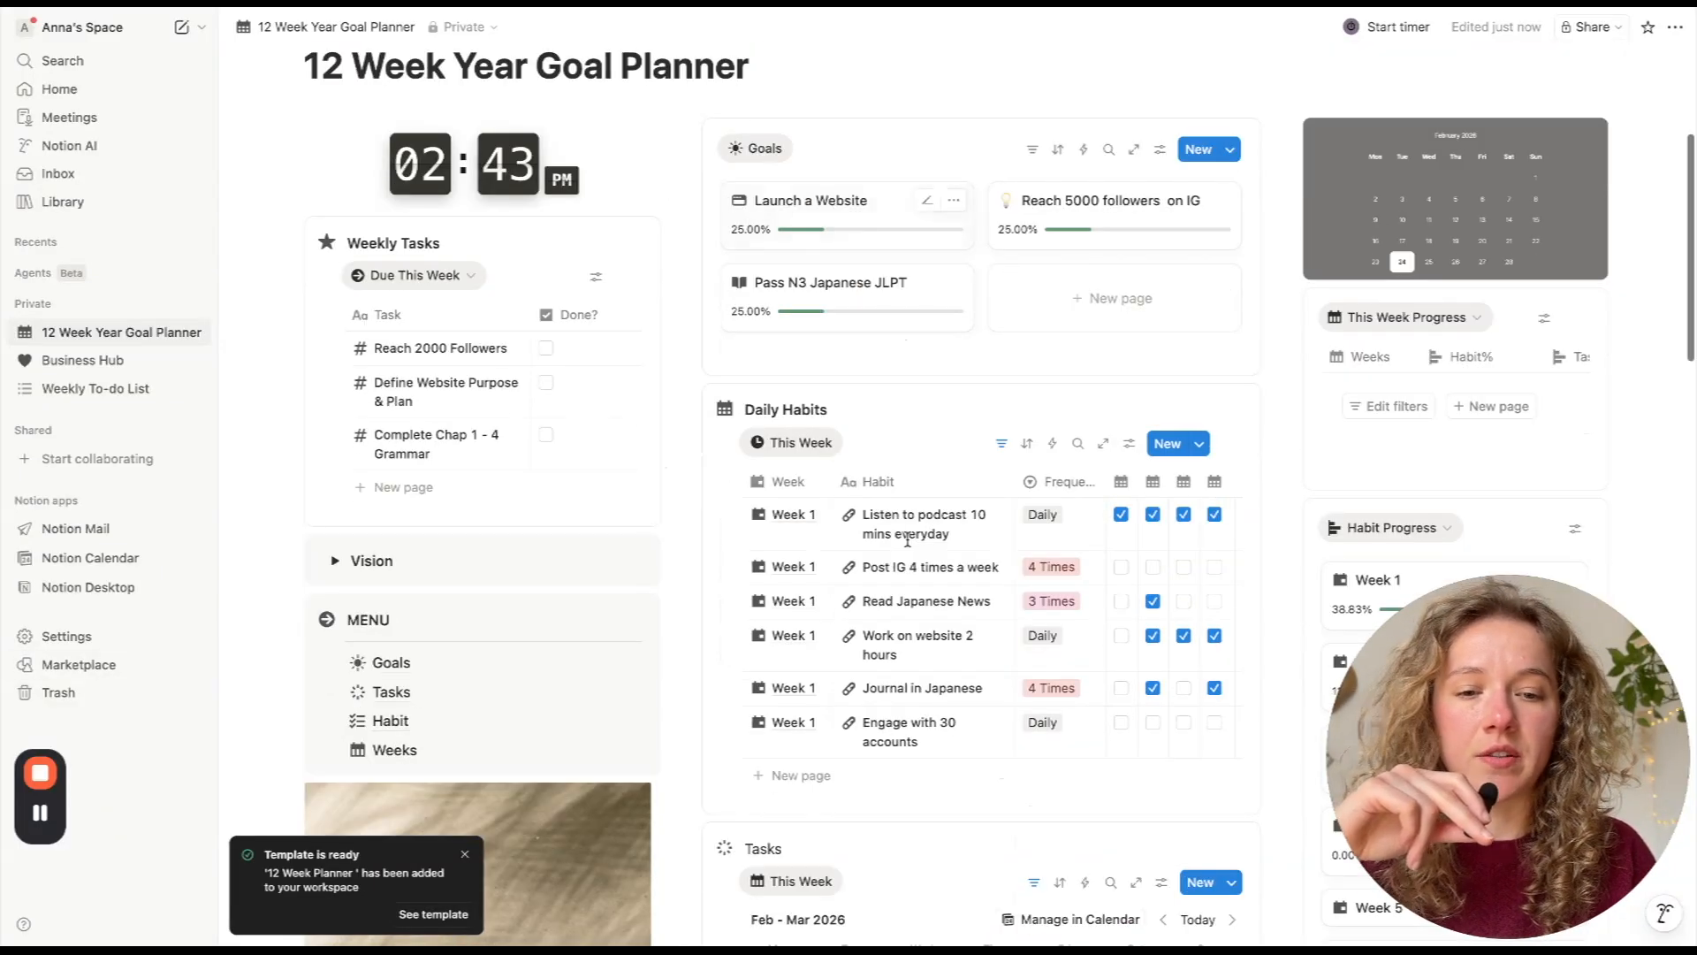
{"action": "scroll", "coordinate": [1002, 406], "scroll_direction": "up", "scroll_amount": 4}
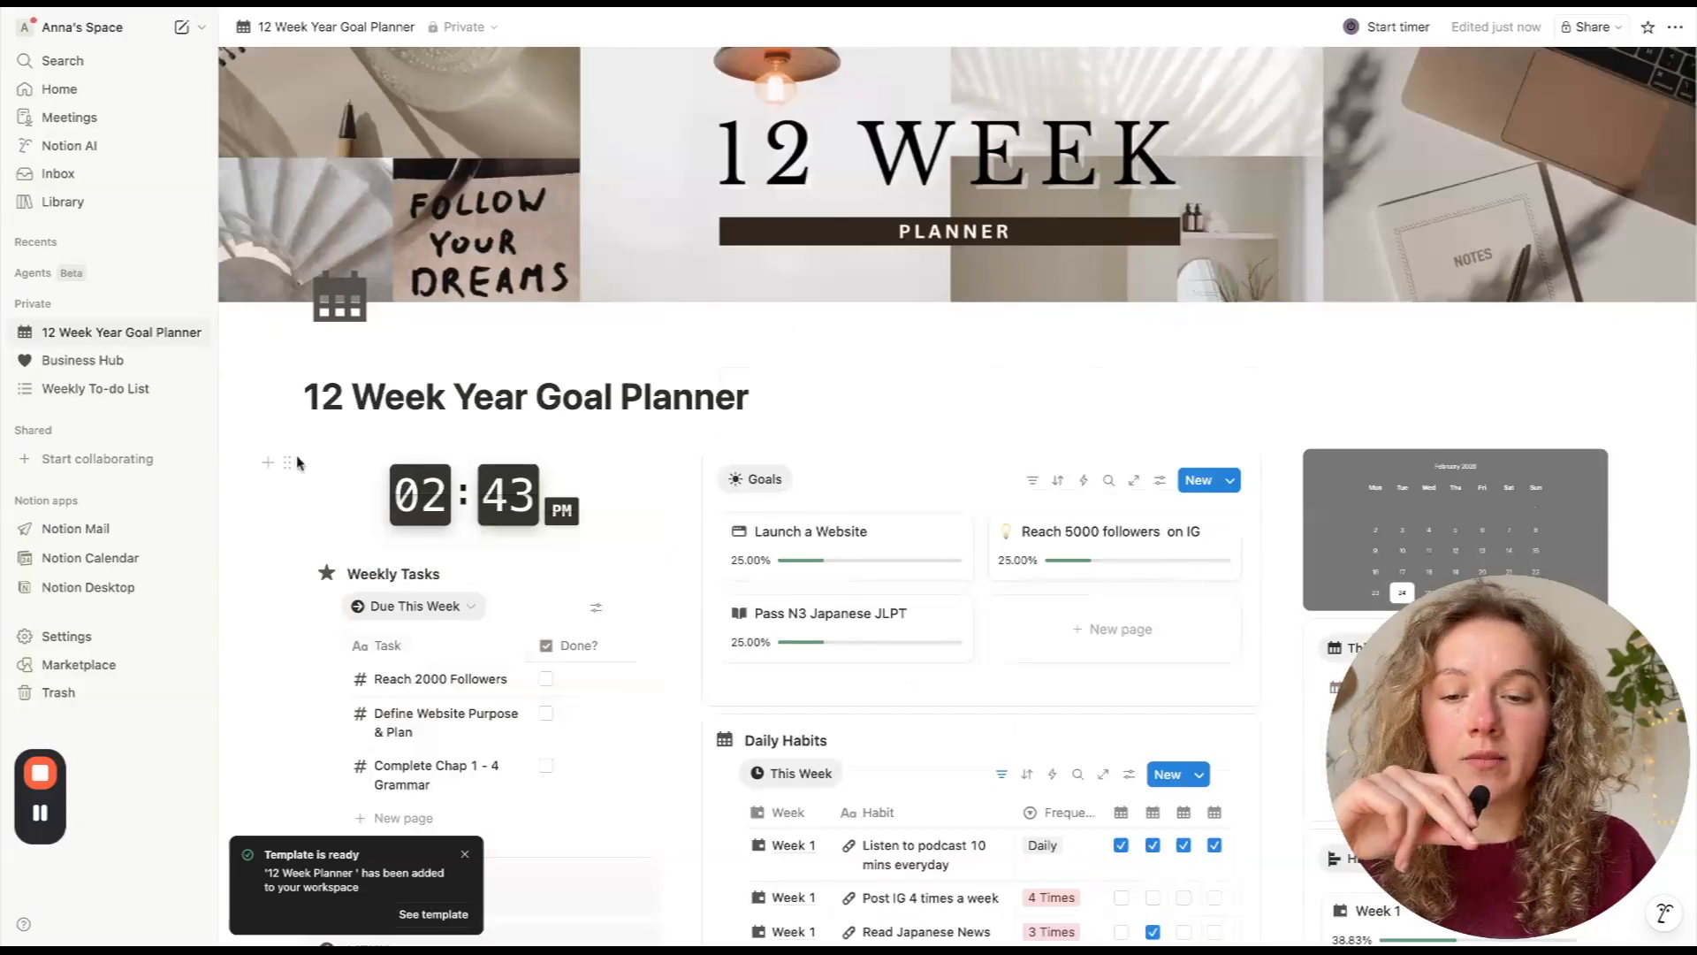
{"action": "left_click", "coordinate": [287, 463]}
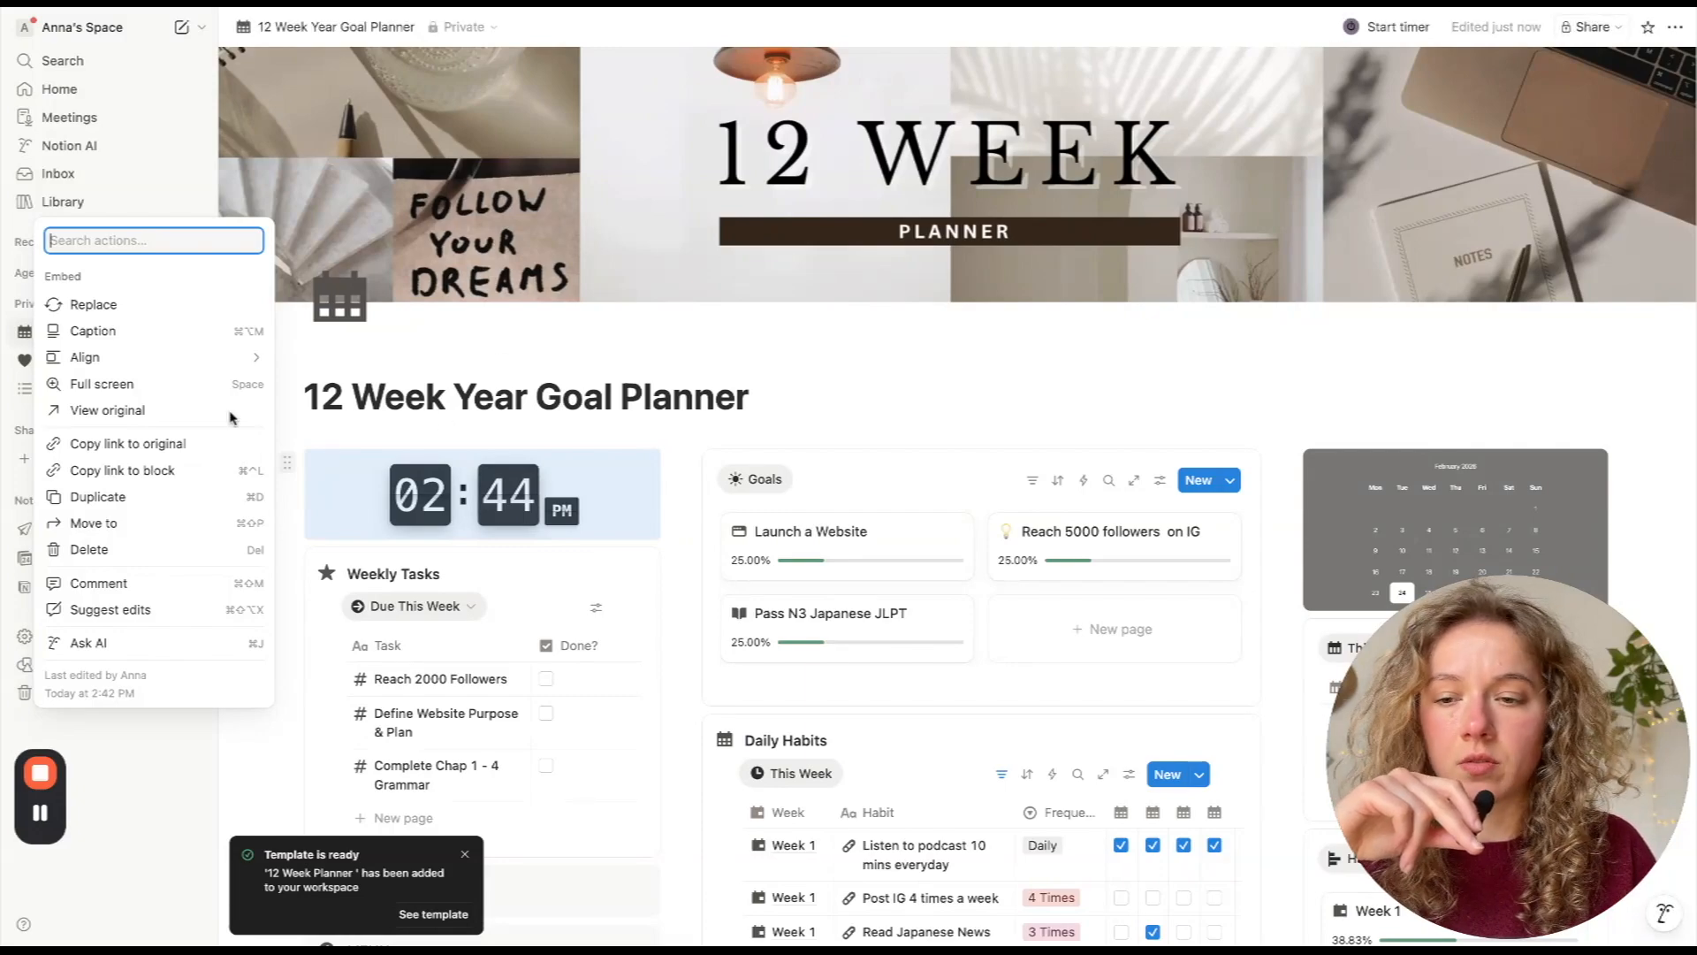
{"action": "left_click", "coordinate": [429, 311]}
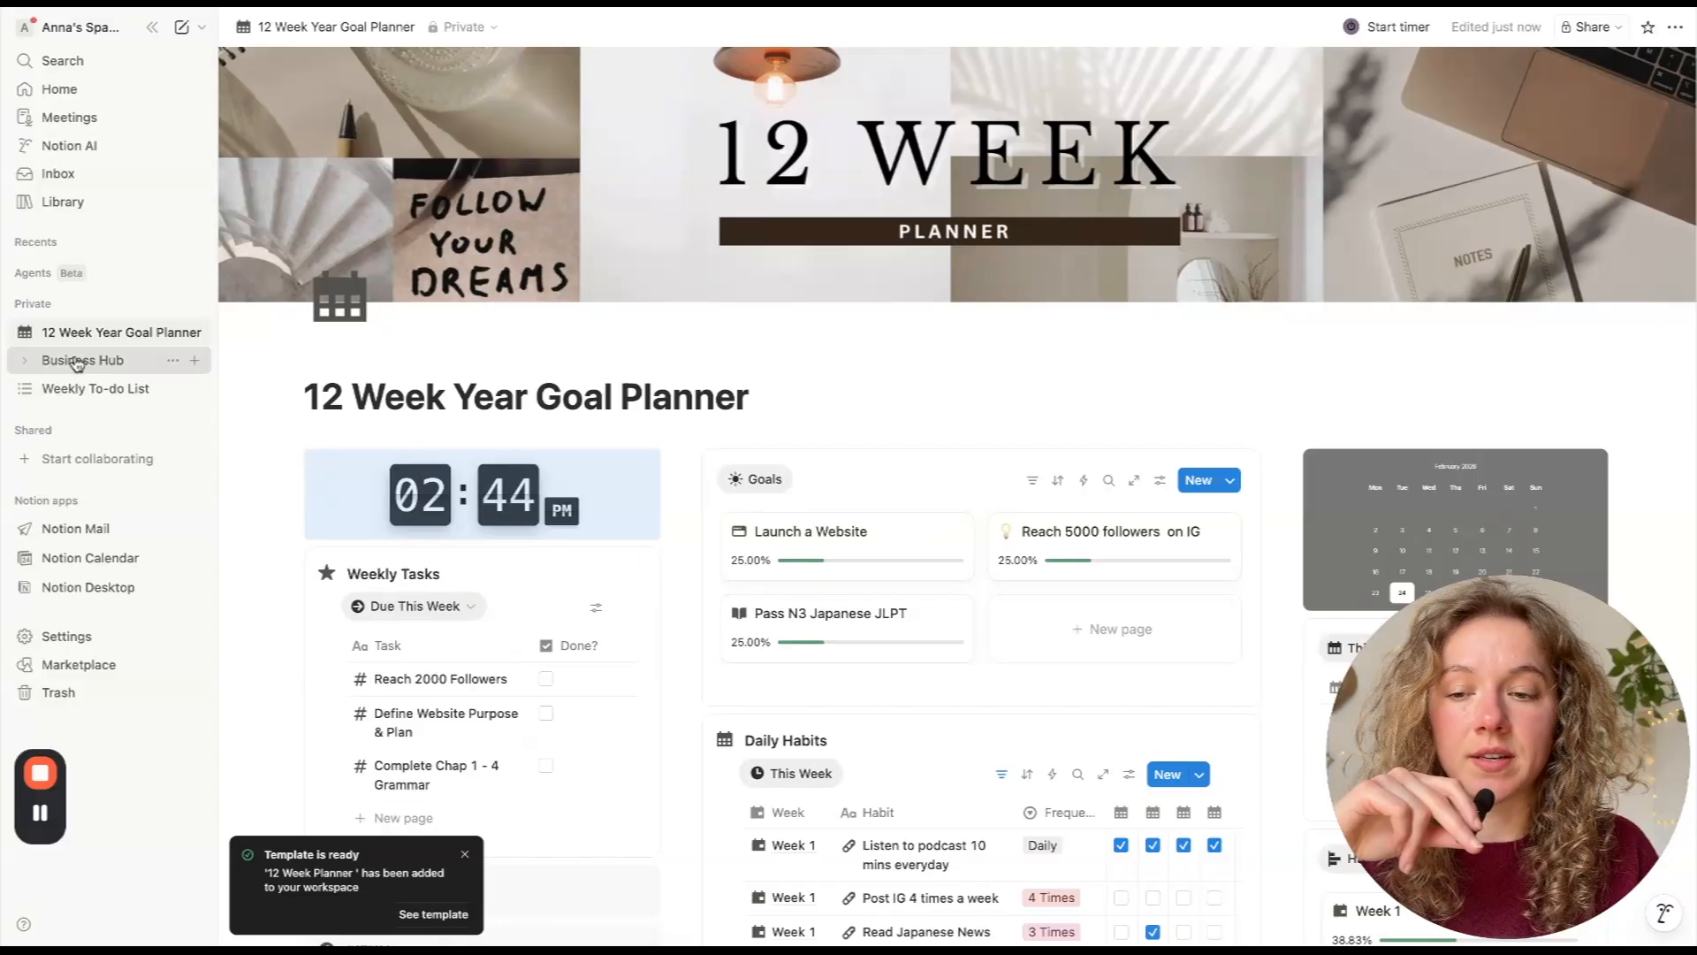
- Add empty lines above the Notes callout in Business Hub and paste the copied clock embed there without syncing it
{"action": "left_click", "coordinate": [76, 364]}
{"action": "scroll", "coordinate": [554, 257], "scroll_direction": "down", "scroll_amount": 3}
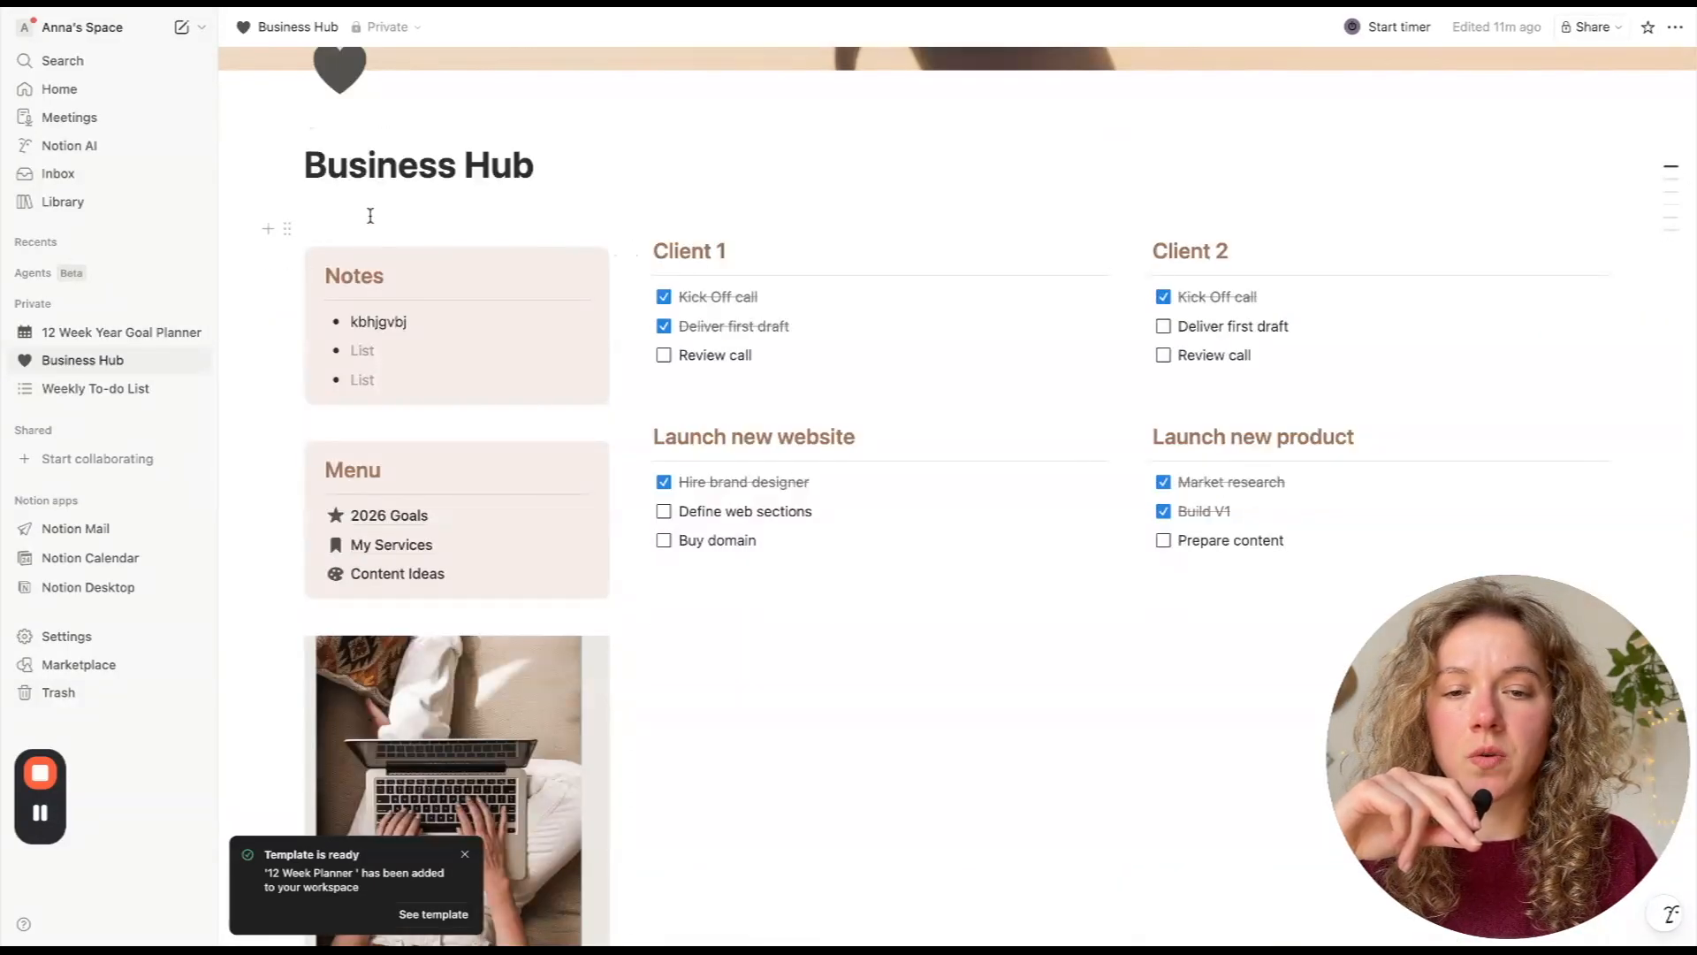
{"action": "left_click", "coordinate": [371, 218]}
{"action": "key", "text": "Return"}
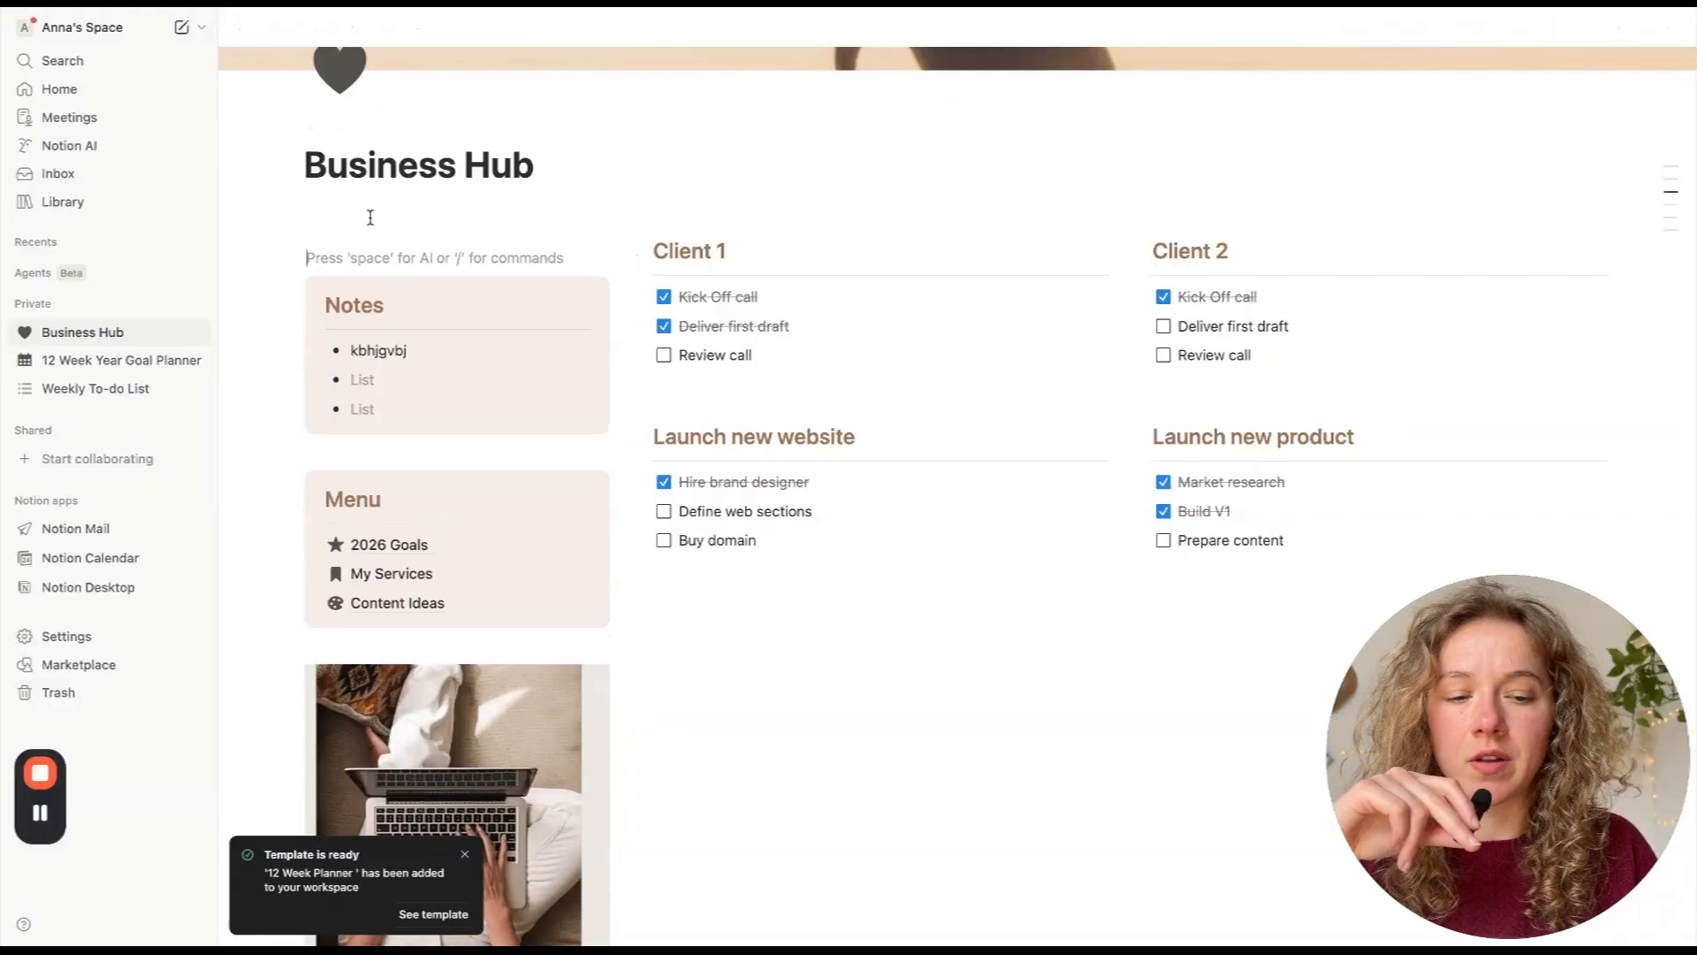
{"action": "key", "text": "Return"}
{"action": "key", "text": "Return"}
{"action": "key", "text": "Up"}
{"action": "key", "text": "Up"}
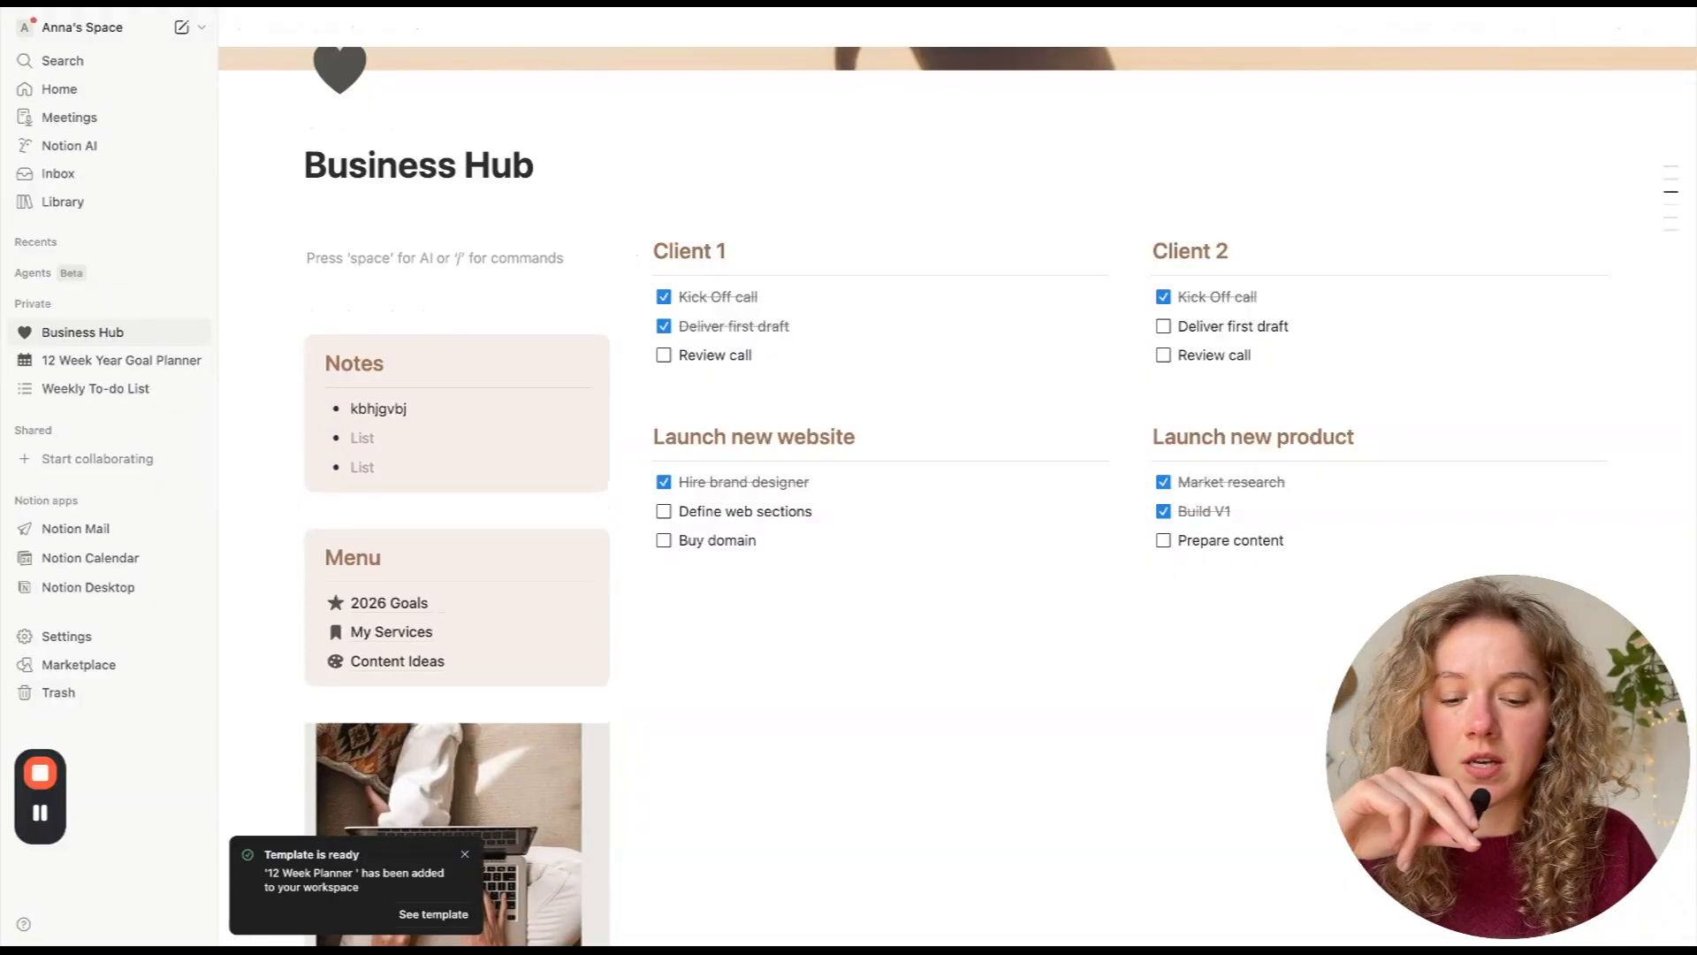
{"action": "key", "text": "ctrl+v"}
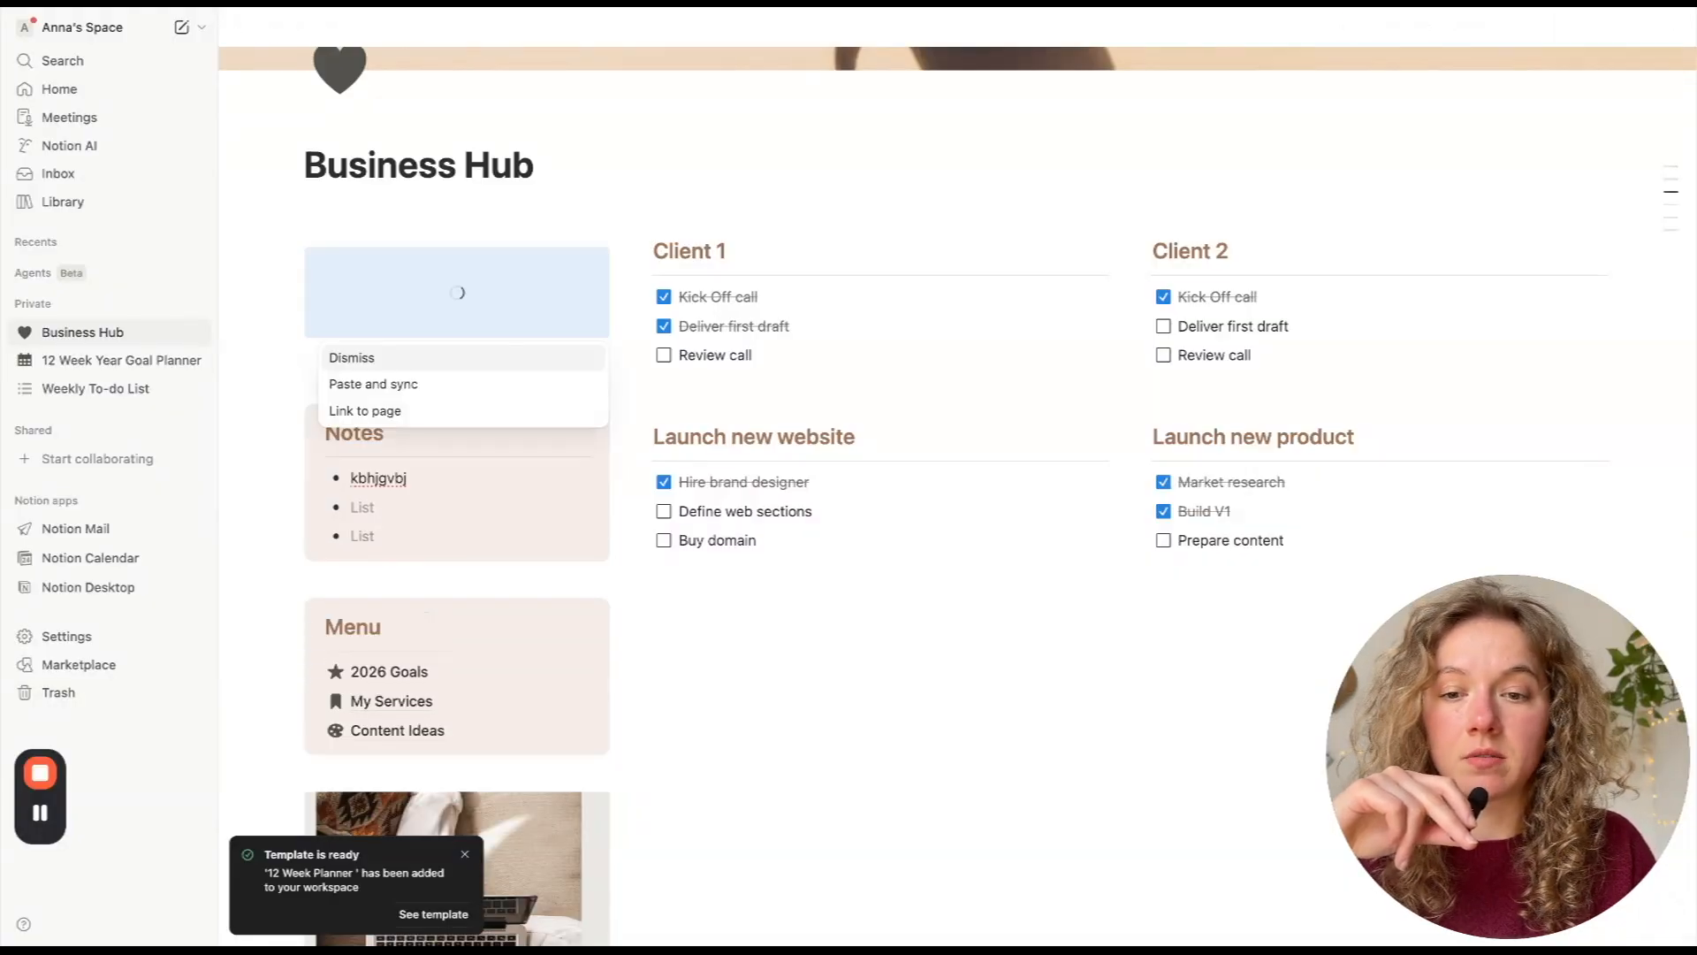
{"action": "left_click", "coordinate": [358, 363]}
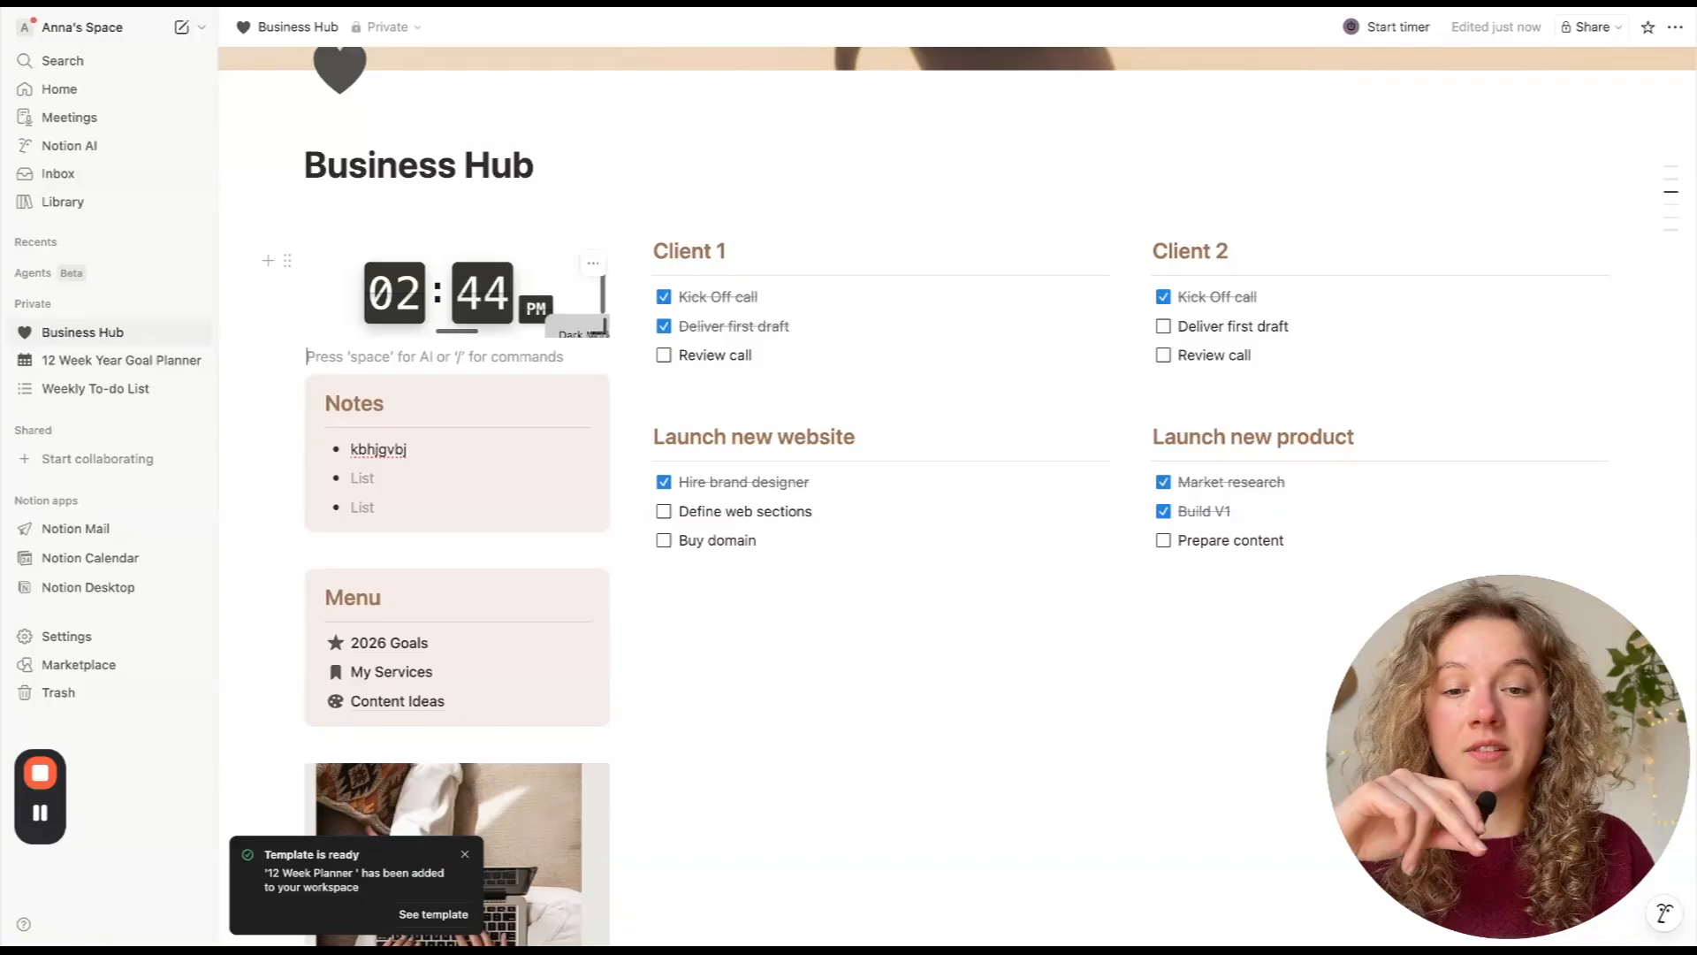
- Look over the Business Hub layout and open the Content Ideas subpage from the Menu
{"action": "scroll", "coordinate": [957, 495], "scroll_direction": "up", "scroll_amount": 2}
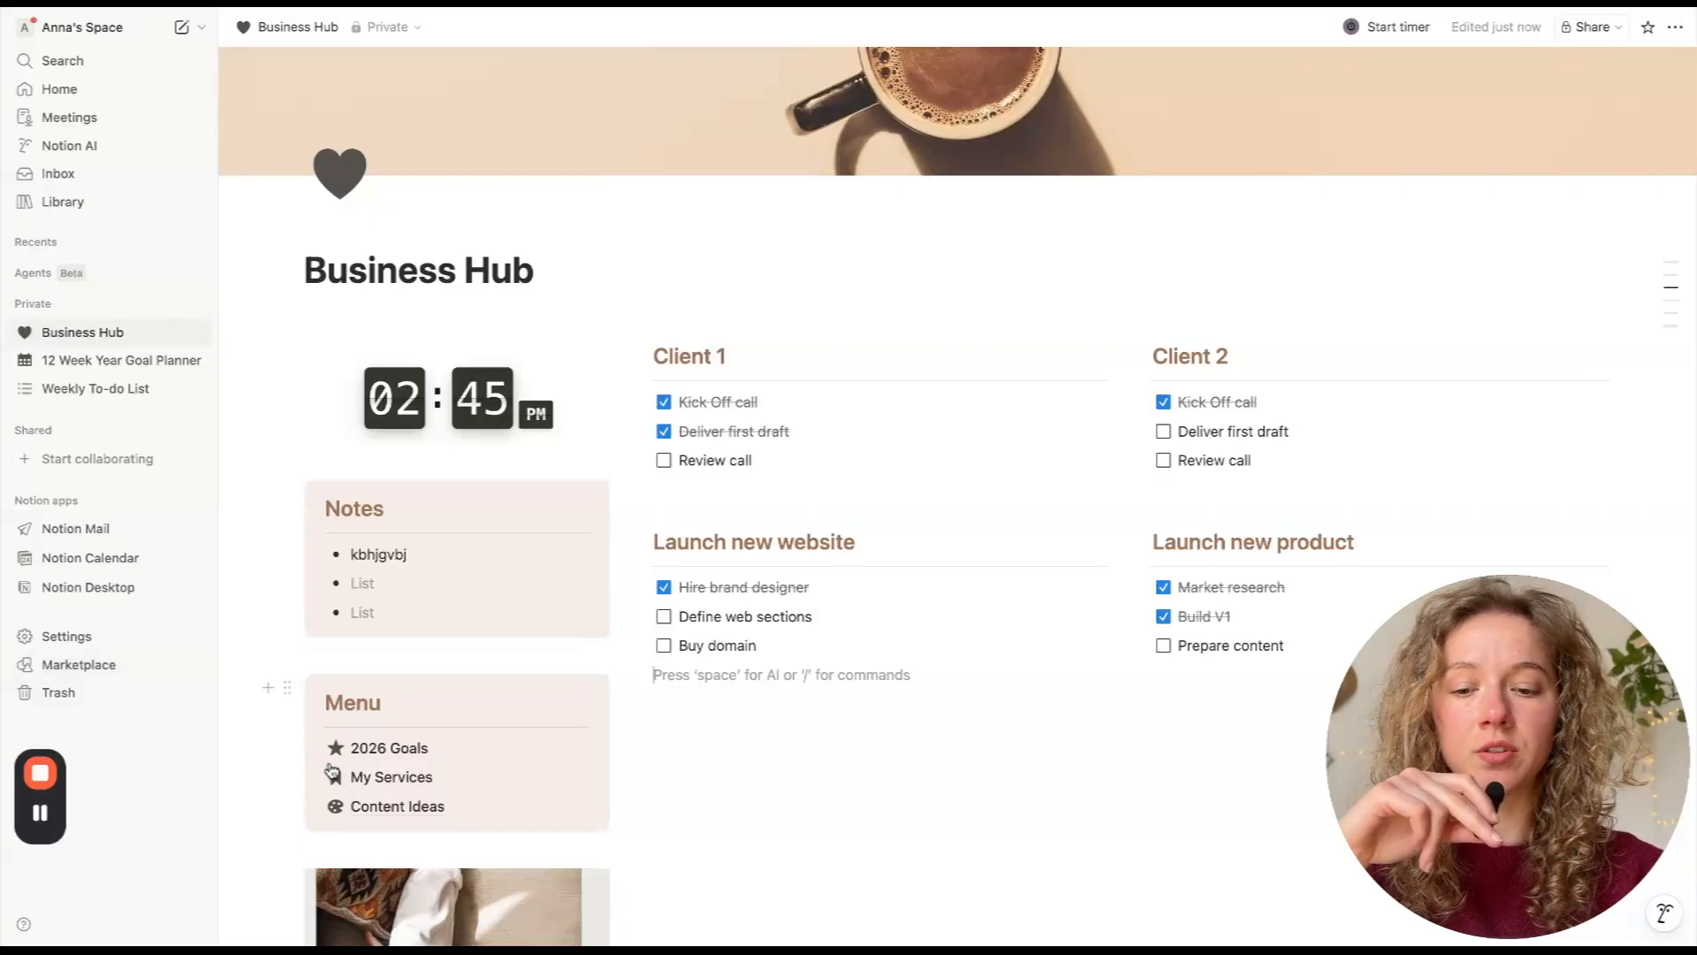
{"action": "scroll", "coordinate": [408, 716], "scroll_direction": "down", "scroll_amount": 2}
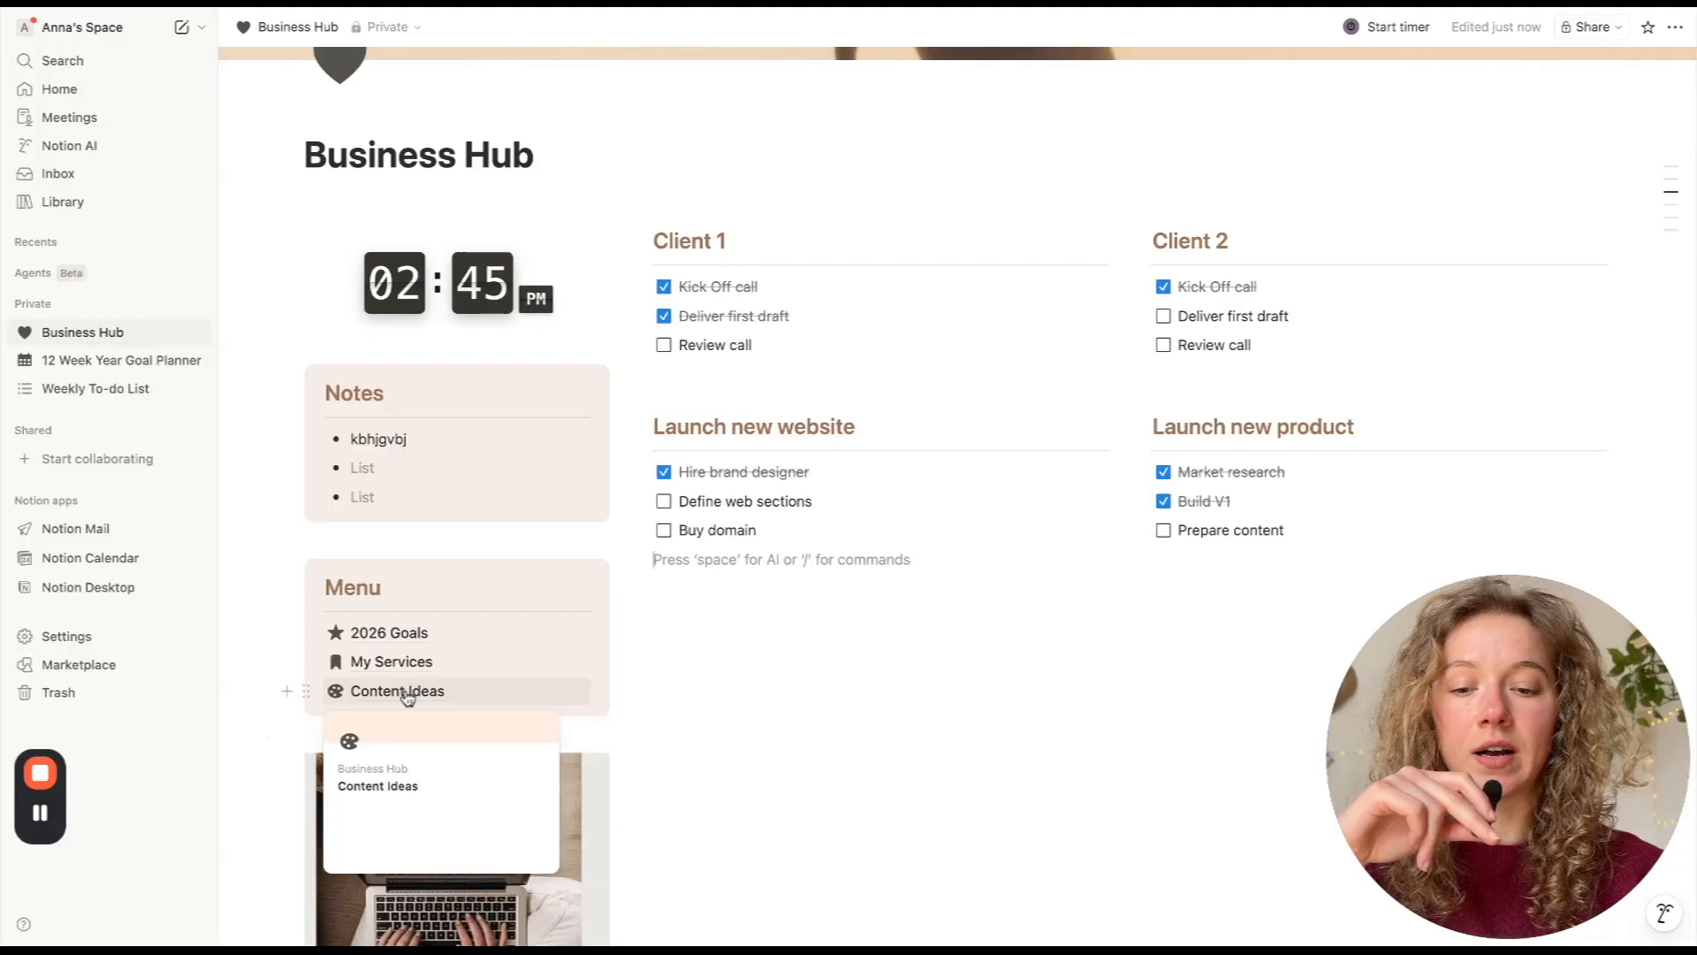
{"action": "left_click", "coordinate": [406, 694]}
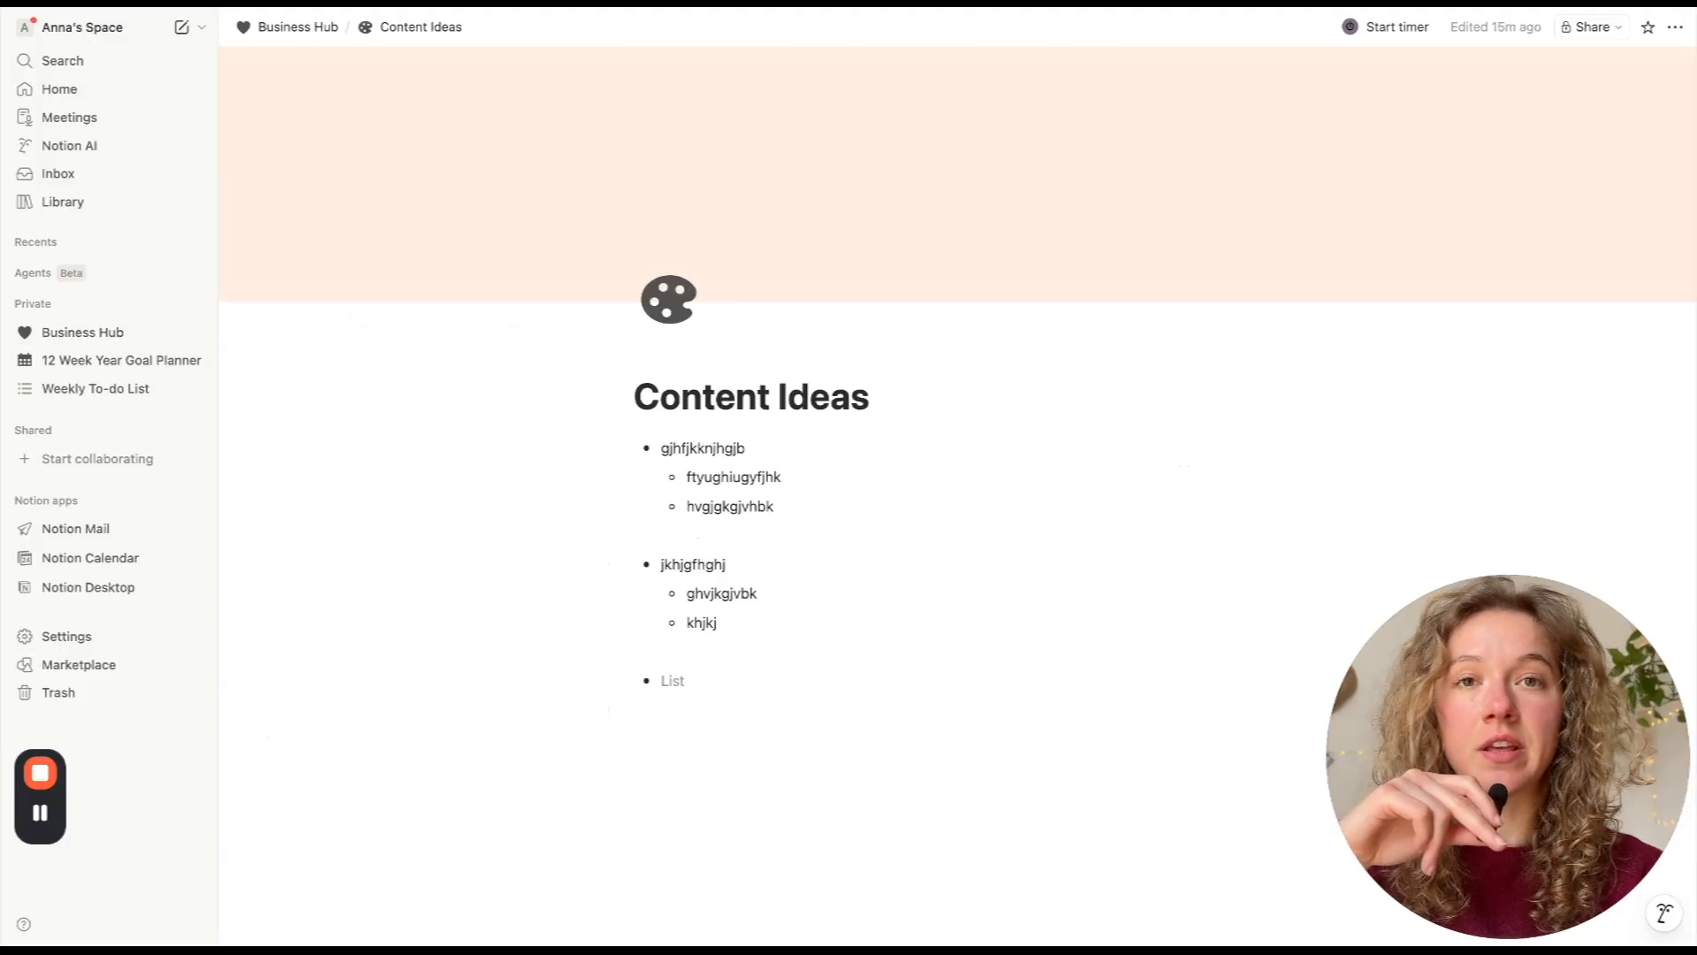